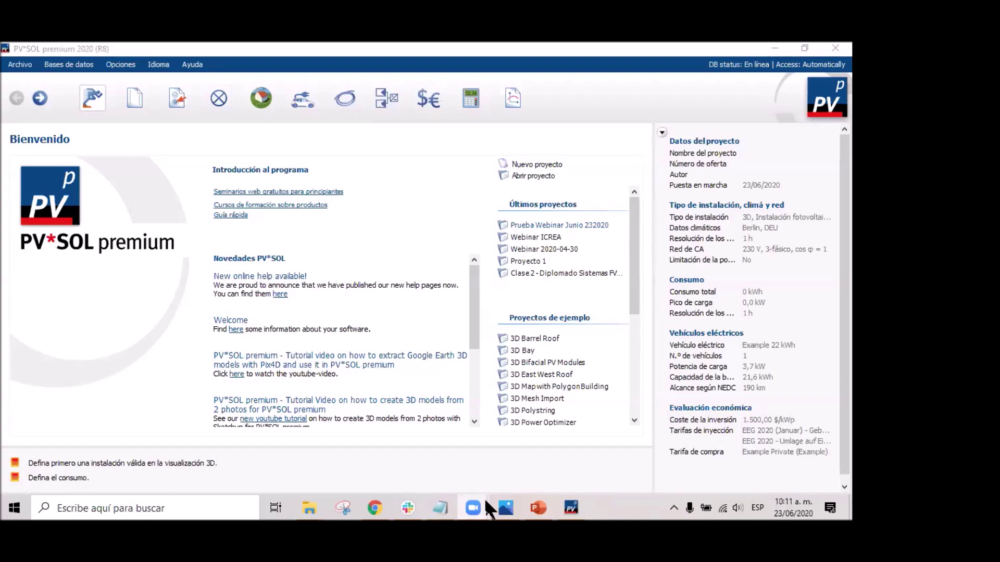
Scroll the solsta.co home page to Nuestros productos and open the PV*SOL PREMIUM 2020 page.
{"action": "left_click", "coordinate": [776, 432]}
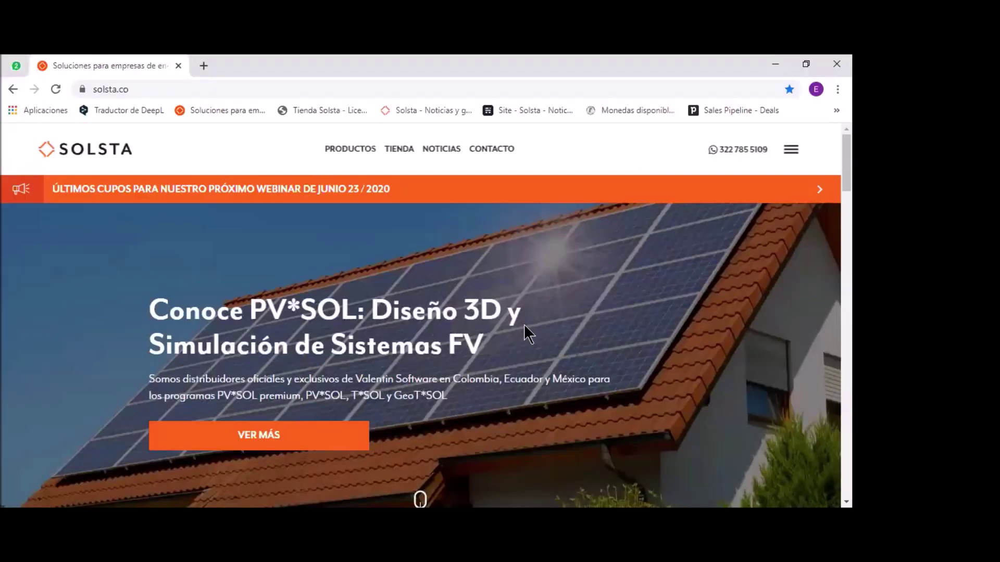
{"action": "scroll", "coordinate": [589, 346], "scroll_direction": "down", "scroll_amount": 7}
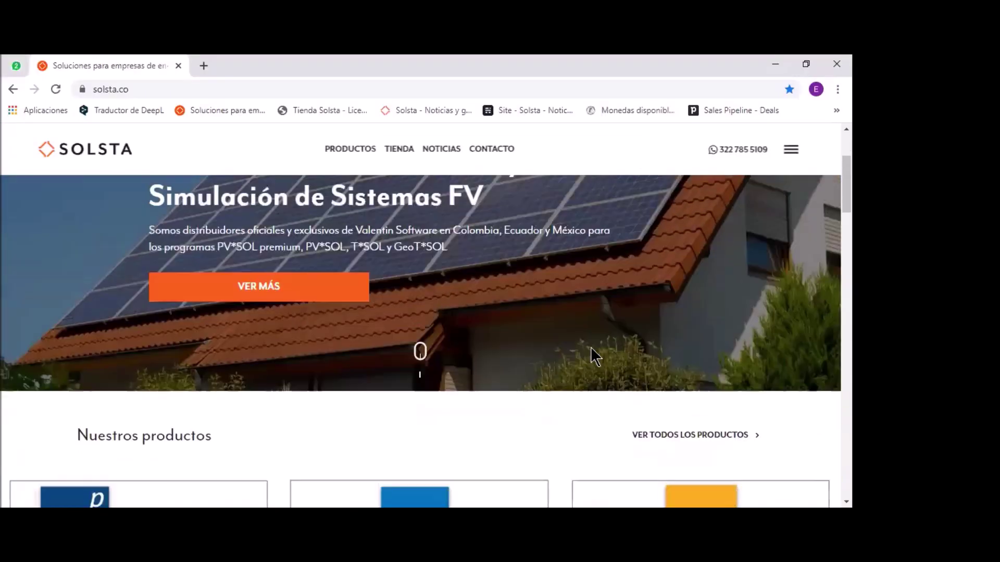
{"action": "scroll", "coordinate": [221, 288], "scroll_direction": "down", "scroll_amount": 1}
{"action": "scroll", "coordinate": [288, 263], "scroll_direction": "up", "scroll_amount": 1}
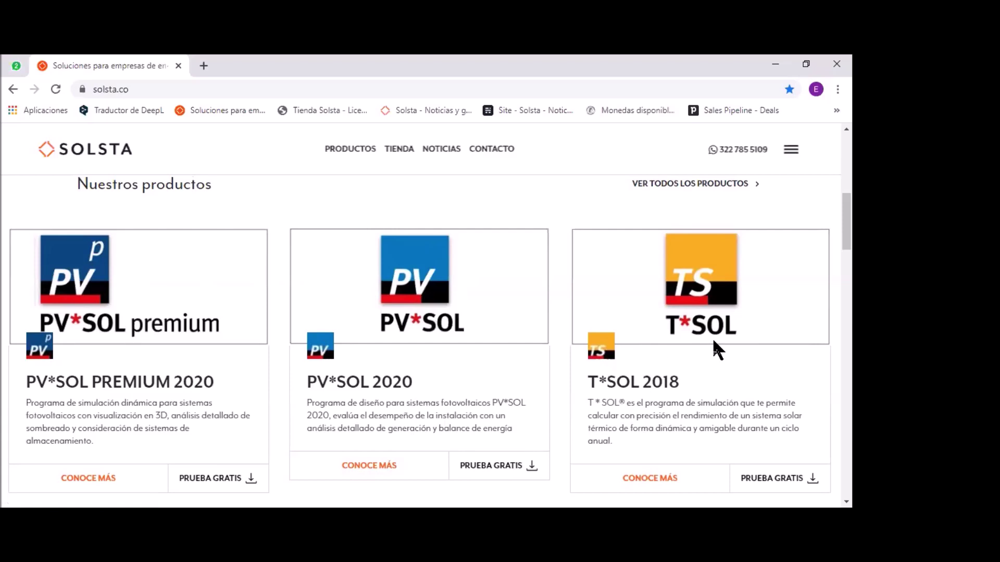
{"action": "scroll", "coordinate": [217, 442], "scroll_direction": "down", "scroll_amount": 3}
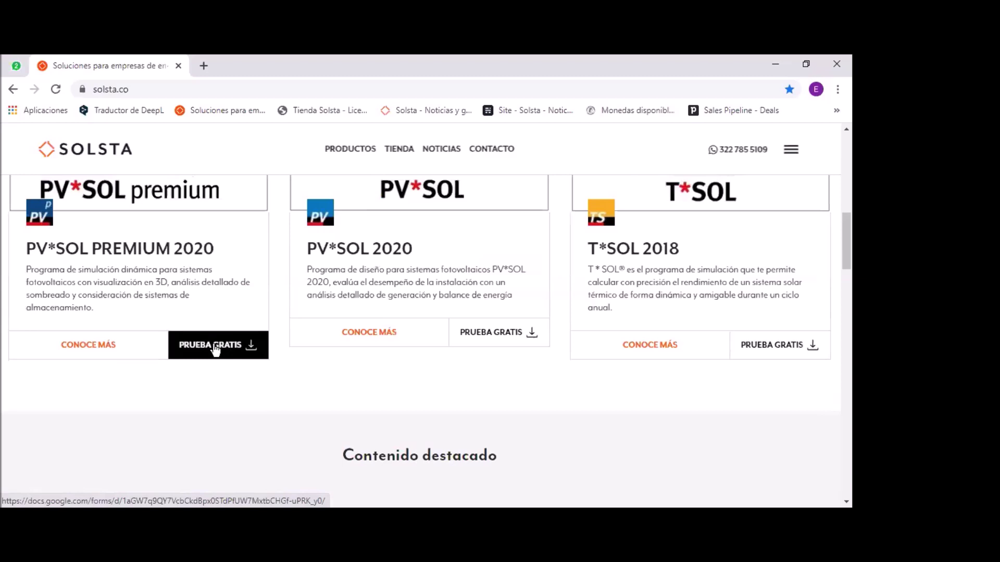
{"action": "left_click", "coordinate": [100, 354]}
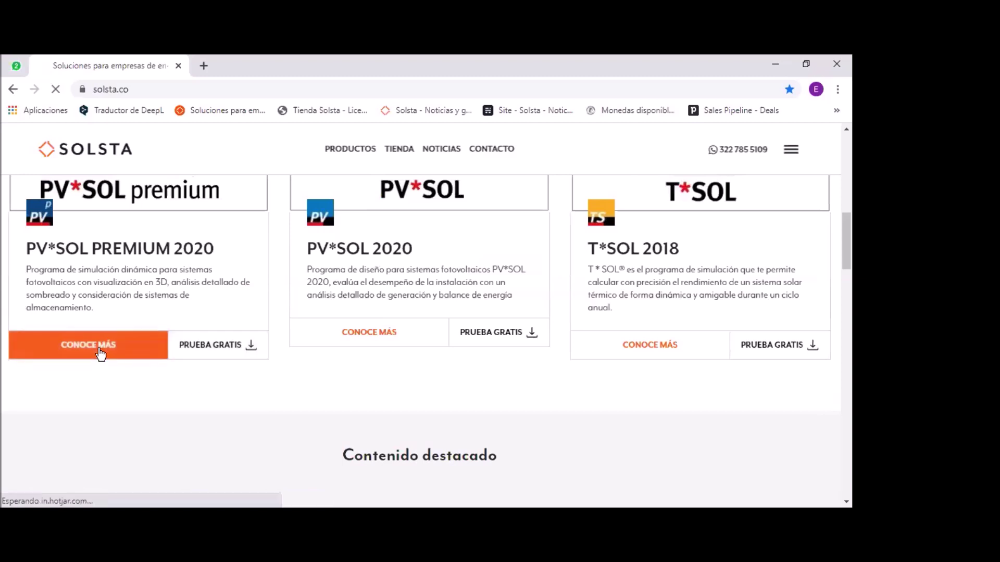
Browse the PV*SOL premium 2020 description, video and 3D model sections, then return to PV*SOL.
{"action": "scroll", "coordinate": [458, 329], "scroll_direction": "down", "scroll_amount": 2}
{"action": "scroll", "coordinate": [461, 326], "scroll_direction": "down", "scroll_amount": 5}
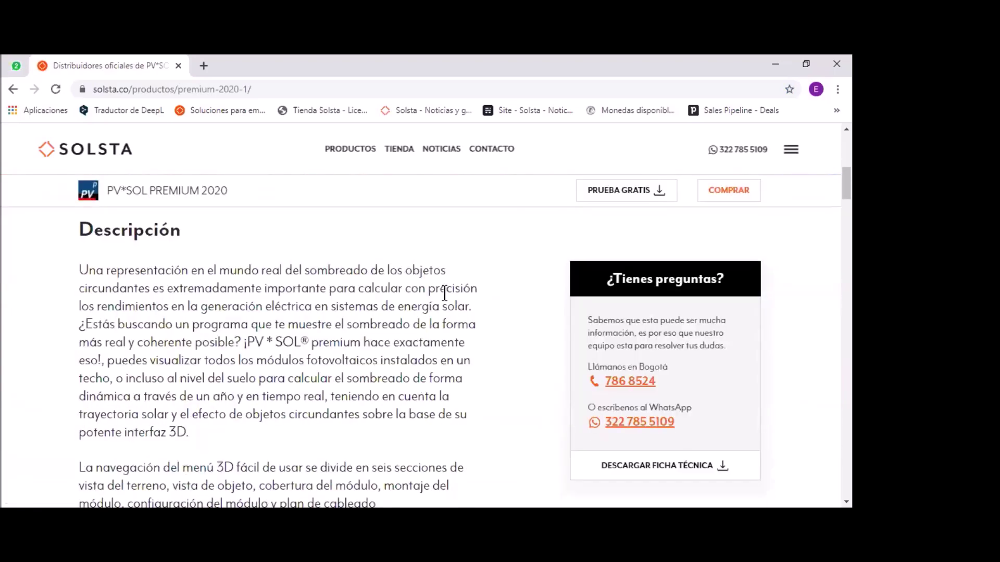
{"action": "scroll", "coordinate": [361, 442], "scroll_direction": "down", "scroll_amount": 6}
{"action": "scroll", "coordinate": [479, 341], "scroll_direction": "down", "scroll_amount": 4}
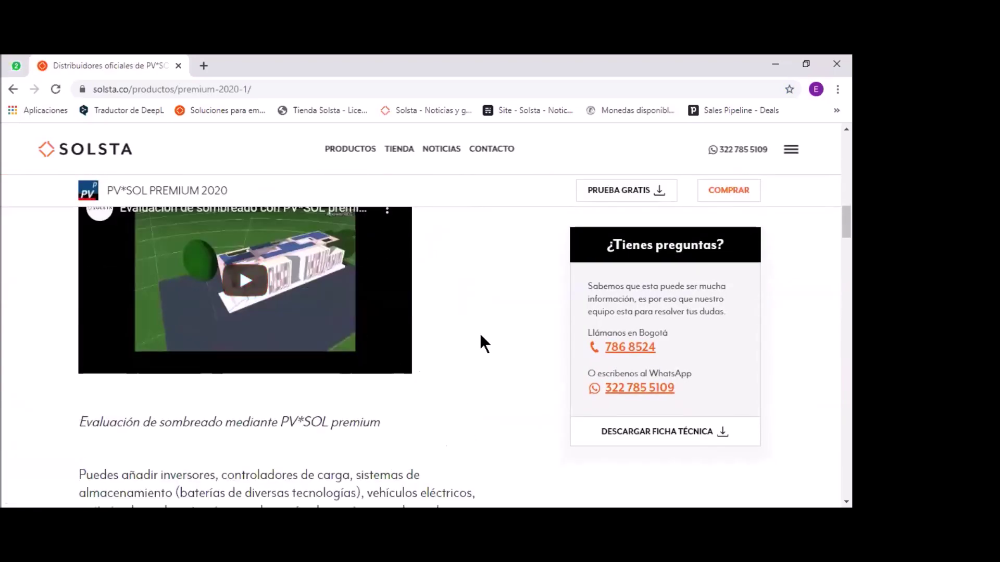
{"action": "scroll", "coordinate": [473, 371], "scroll_direction": "up", "scroll_amount": 2}
{"action": "scroll", "coordinate": [331, 301], "scroll_direction": "up", "scroll_amount": 1}
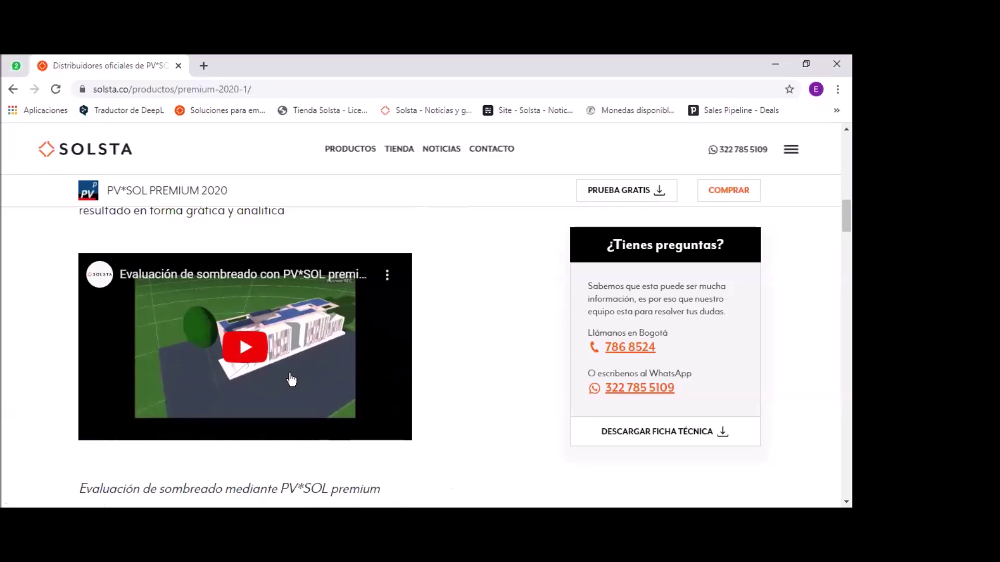
{"action": "scroll", "coordinate": [269, 358], "scroll_direction": "down", "scroll_amount": 15}
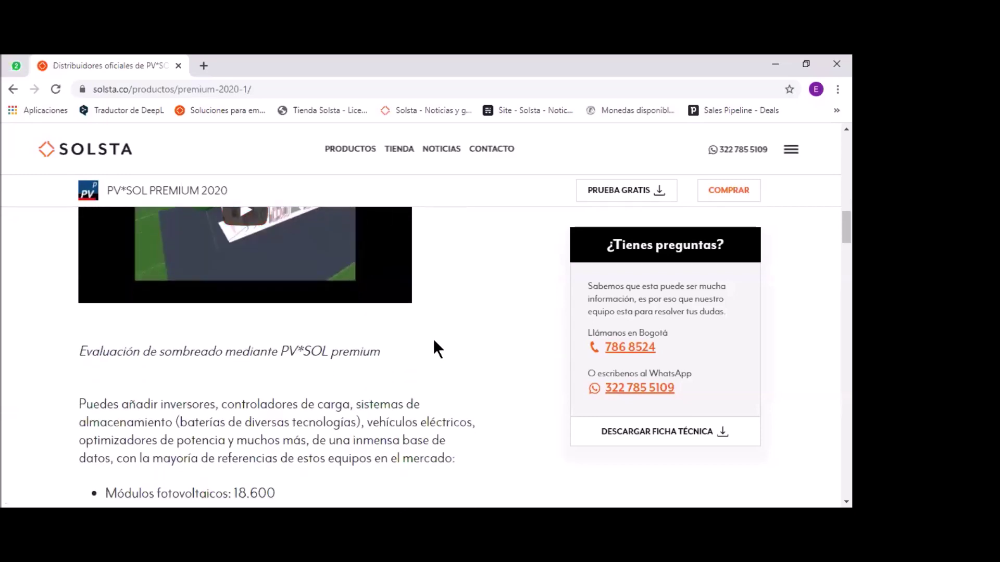
{"action": "scroll", "coordinate": [387, 371], "scroll_direction": "down", "scroll_amount": 4}
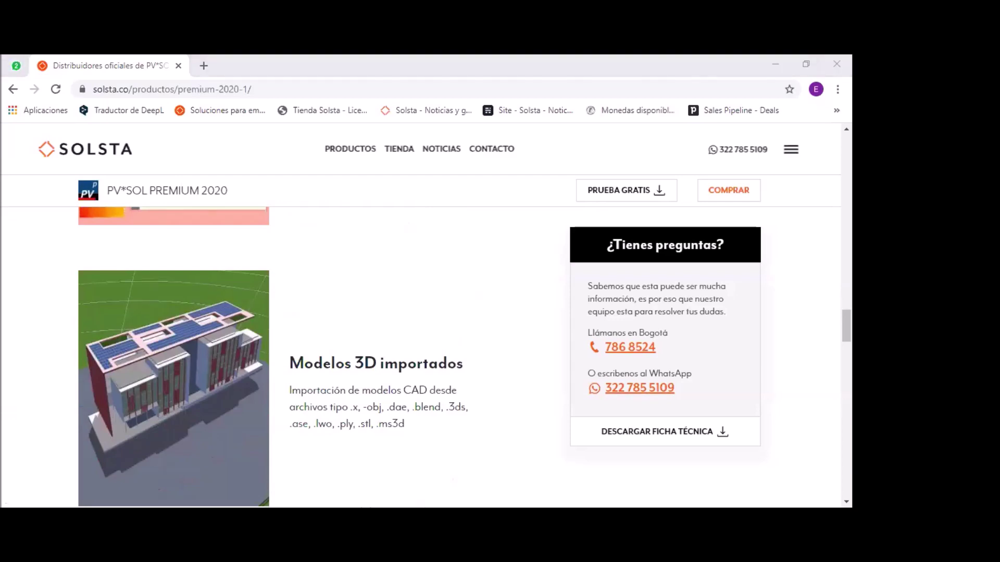
{"action": "key", "text": "alt+Tab"}
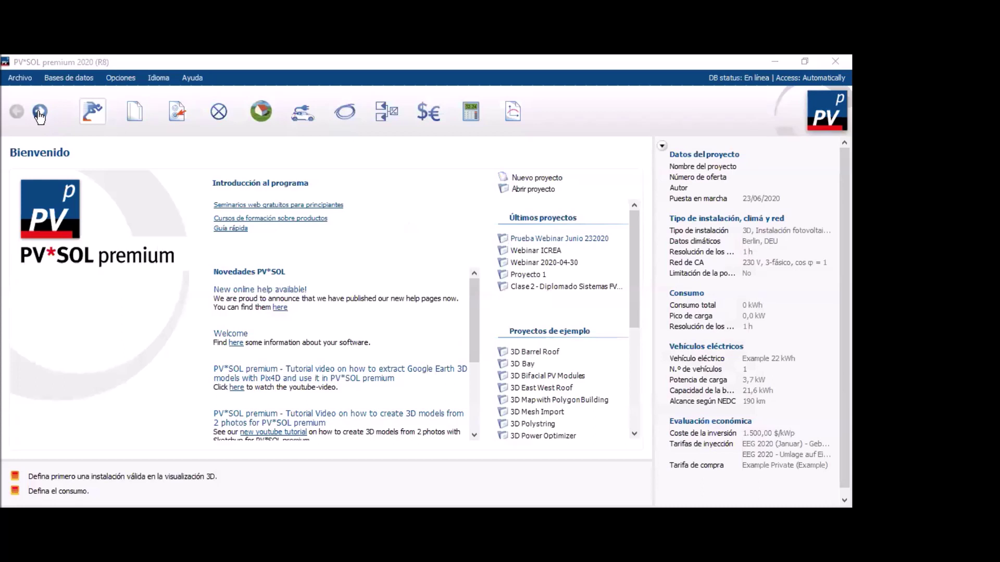
Create a new empty project with Archivo > Nuevo proyecto.
{"action": "left_click", "coordinate": [17, 78]}
{"action": "left_click", "coordinate": [49, 91]}
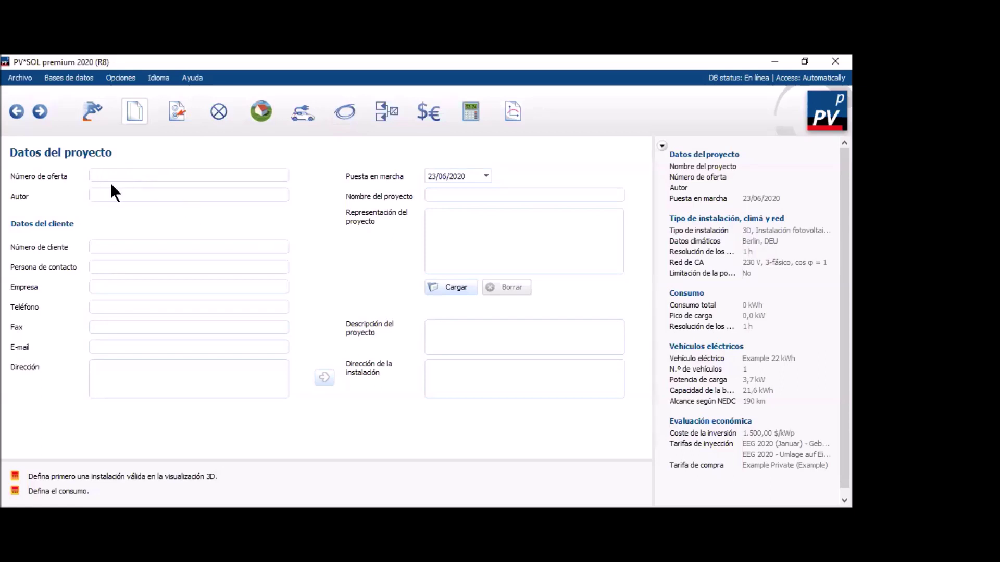
Enter the offer number and the author's name, correcting the typos.
{"action": "type", "text": "cOTIZACIÓN"}
{"action": "key", "text": "ctrl+a"}
{"action": "type", "text": "Cotización 123"}
{"action": "left_click", "coordinate": [117, 195]}
{"action": "key", "text": "shift+Home"}
{"action": "key", "text": "BackSpace"}
{"action": "key", "text": "BackSpace"}
{"action": "key", "text": "BackSpace"}
{"action": "key", "text": "BackSpace"}
{"action": "key", "text": "BackSpace"}
Enter the customer number and set the contact person to Comercial 1.
{"action": "left_click", "coordinate": [118, 245]}
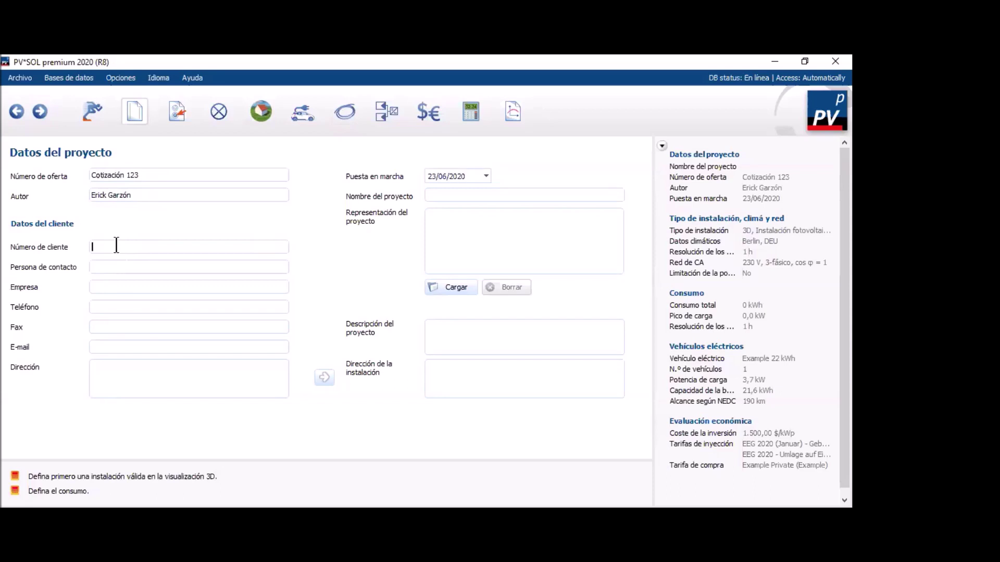
{"action": "type", "text": "456"}
{"action": "type", "text": "123"}
{"action": "type", "text": "Ingeniero"}
{"action": "key", "text": "shift+Home"}
{"action": "type", "text": "Cor"}
{"action": "type", "text": "mercial "}
{"action": "type", "text": "1"}
Set the company to Laboratorio and enter the customer's phone number.
{"action": "left_click", "coordinate": [106, 285]}
{"action": "type", "text": "Fabrica"}
{"action": "key", "text": "shift+Home"}
{"action": "type", "text": "Laboratorio"}
{"action": "key", "text": "Tab"}
{"action": "type", "text": "456987"}
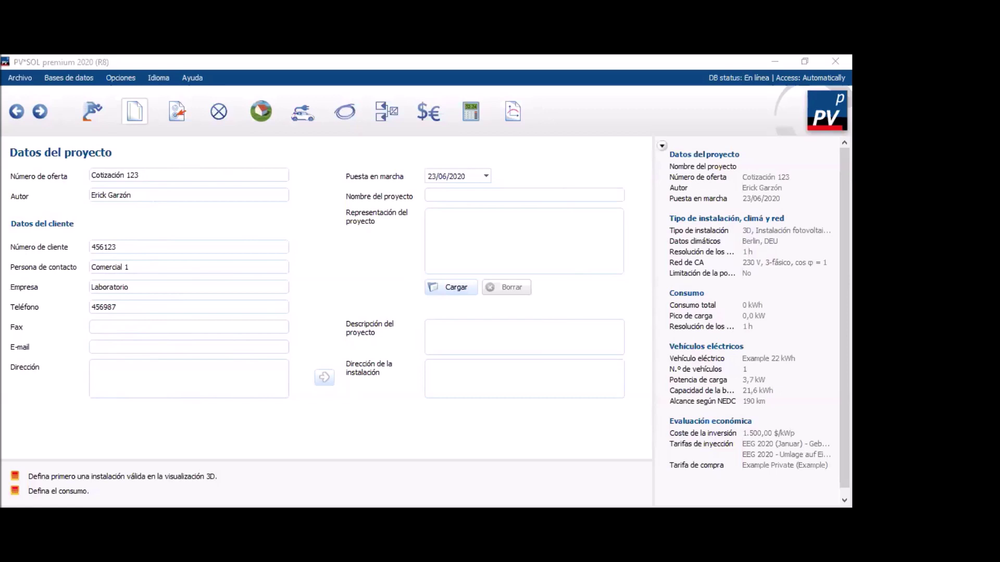
Enter the customer's fax number and e-mail address.
{"action": "left_click", "coordinate": [111, 325]}
{"action": "type", "text": "456"}
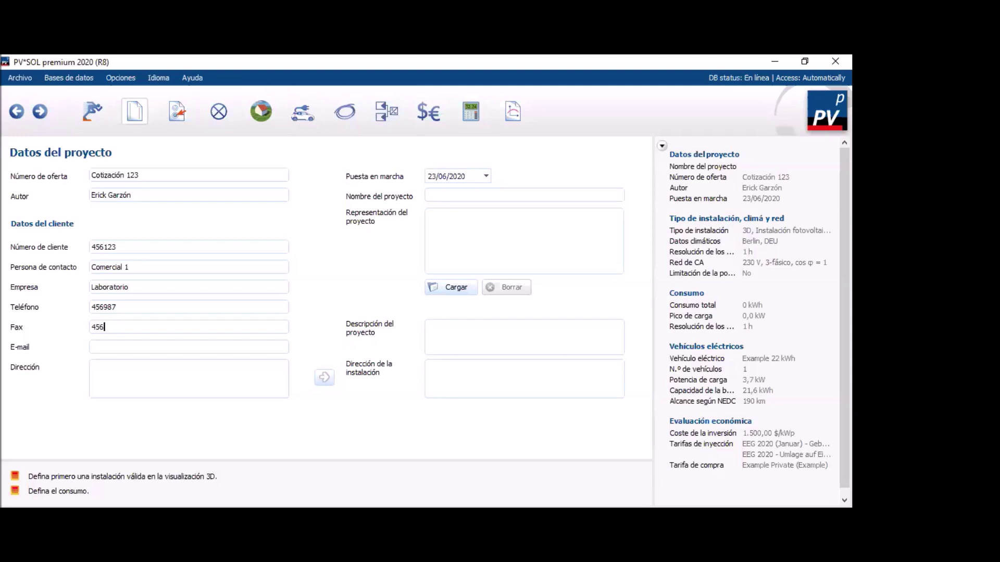
{"action": "type", "text": "87541"}
{"action": "type", "text": "comerci"}
{"action": "type", "text": "al"}
{"action": "type", "text": "1@"}
{"action": "type", "text": "e"}
{"action": "type", "text": "jemplo.com"}
{"action": "left_click", "coordinate": [143, 376]}
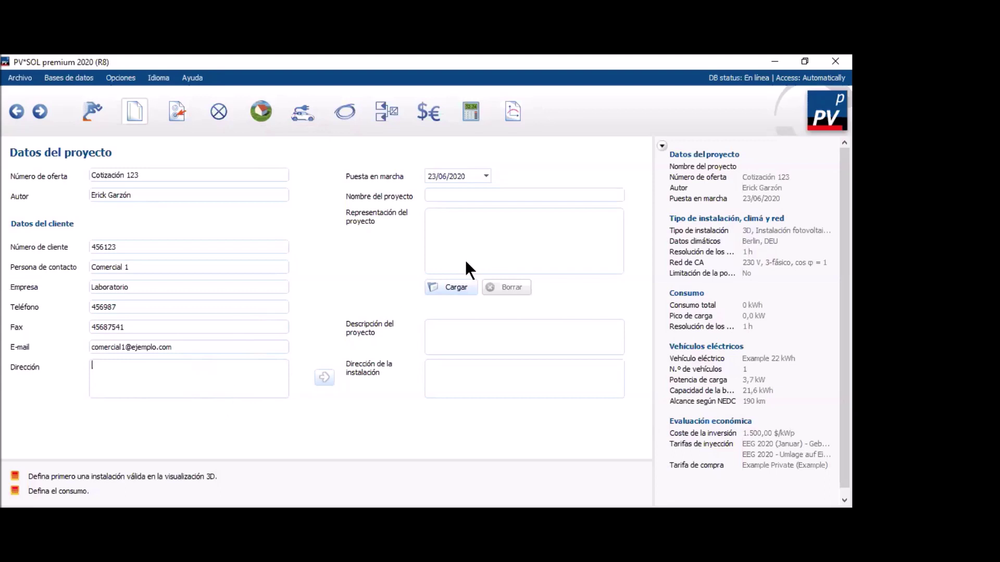
Name the project 'WEBINAR 2020/06/23'.
{"action": "left_click", "coordinate": [431, 193]}
{"action": "type", "text": "Webinar"}
{"action": "key", "text": "shift+Home"}
{"action": "type", "text": "WEBINAR 2020/06/23"}
Describe it as an introductory session on designing grid-connected PV systems, then go to the installation type page.
{"action": "left_click", "coordinate": [469, 329]}
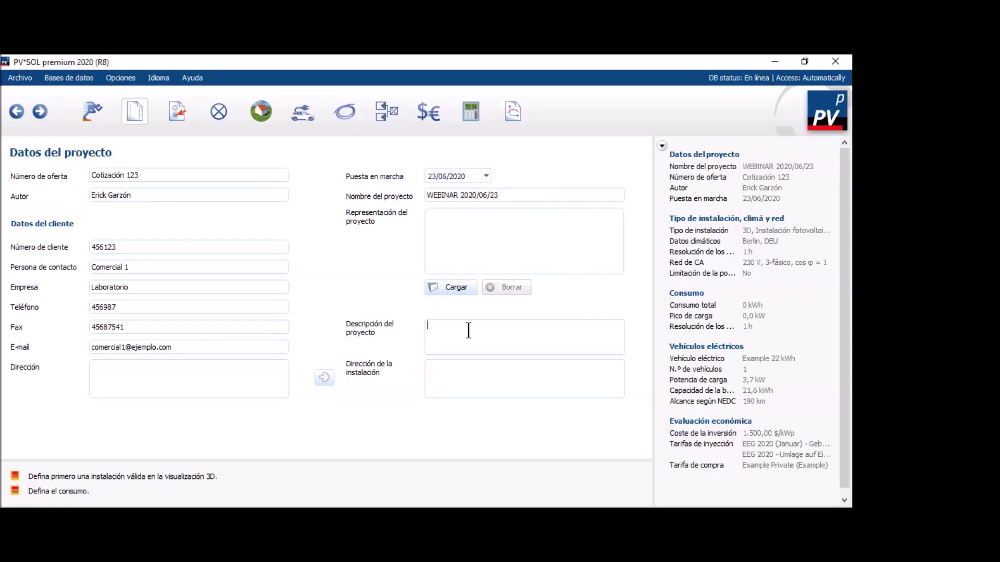
{"action": "type", "text": "sESIÓN"}
{"action": "key", "text": "ctrl+a"}
{"action": "type", "text": "Sesión introductorios"}
{"action": "key", "text": "BackSpace"}
{"action": "key", "text": "BackSpace"}
{"action": "key", "text": "BackSpace"}
{"action": "type", "text": "a sobre"}
{"action": "key", "text": "Left"}
{"action": "key", "text": "Left"}
{"action": "type", "text": "ódin"}
{"action": "key", "text": "BackSpace"}
{"action": "type", "text": "seño conectado a la red"}
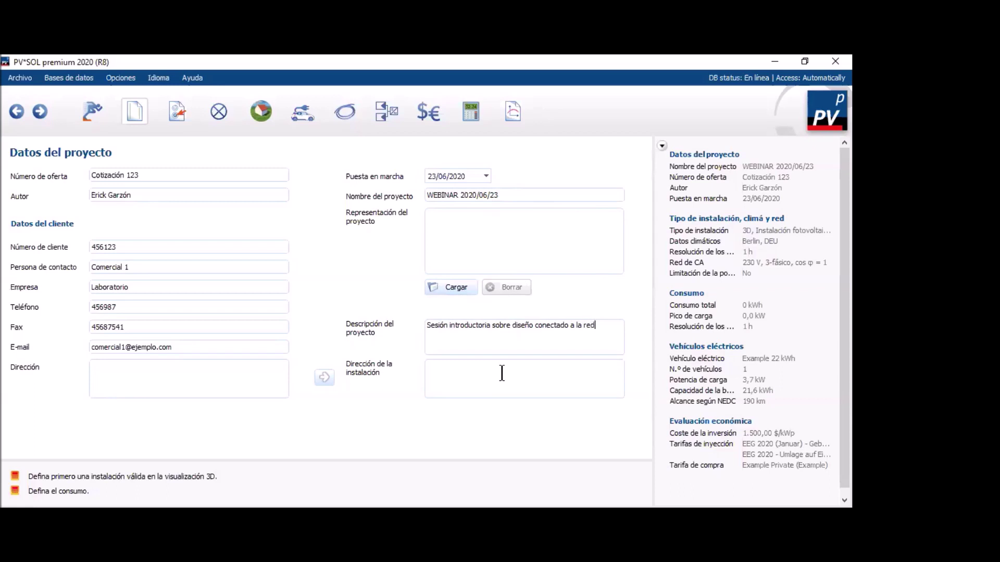
{"action": "type", "text": "de sistemas FV conectados"}
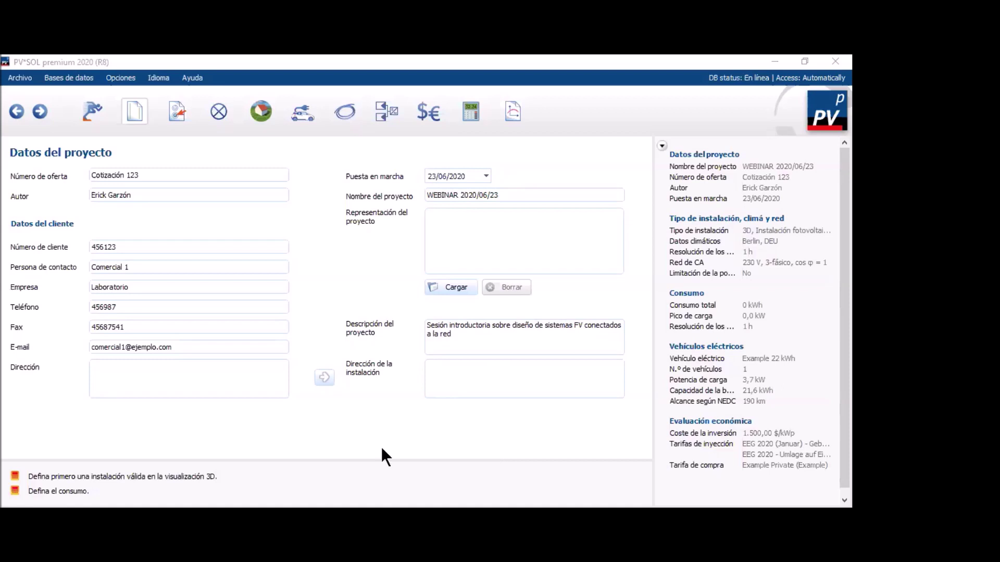
{"action": "left_click", "coordinate": [474, 375]}
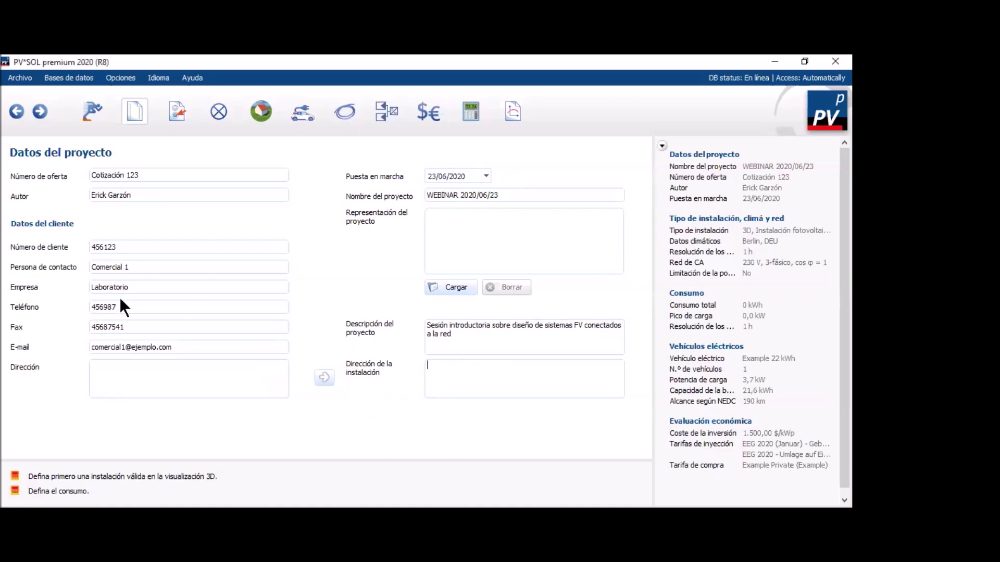
{"action": "left_click", "coordinate": [40, 112]}
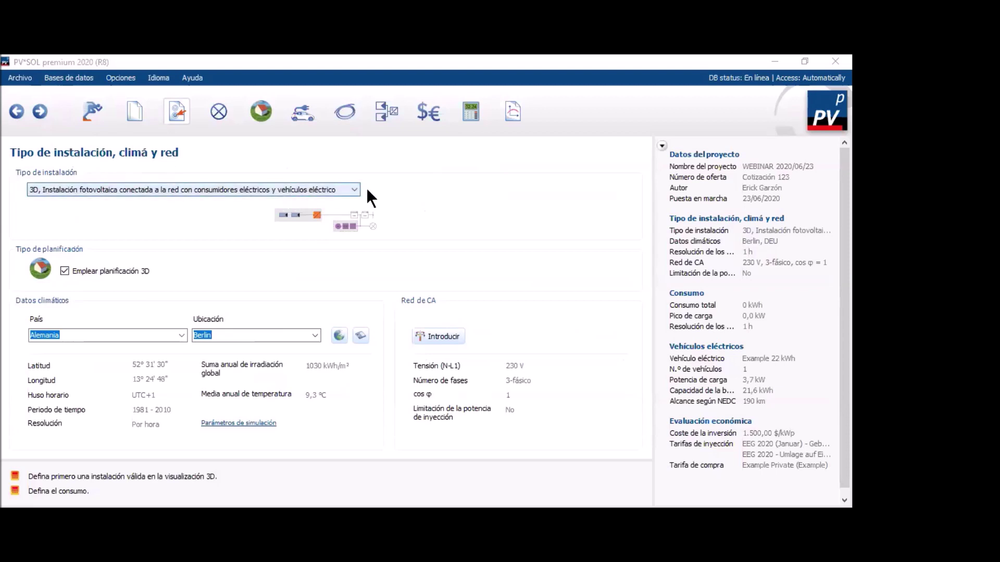
{"action": "left_click", "coordinate": [285, 191]}
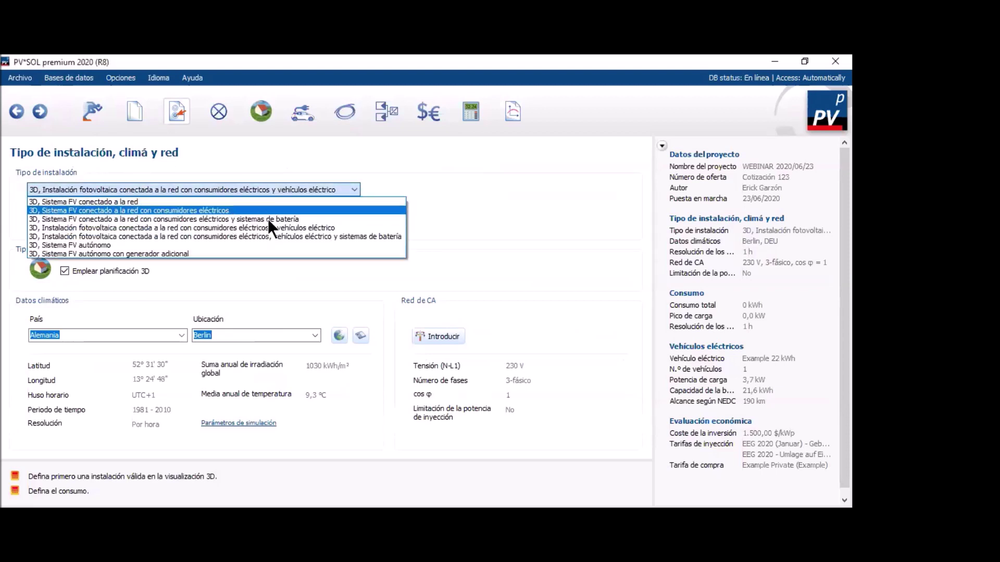
{"action": "left_click", "coordinate": [513, 211]}
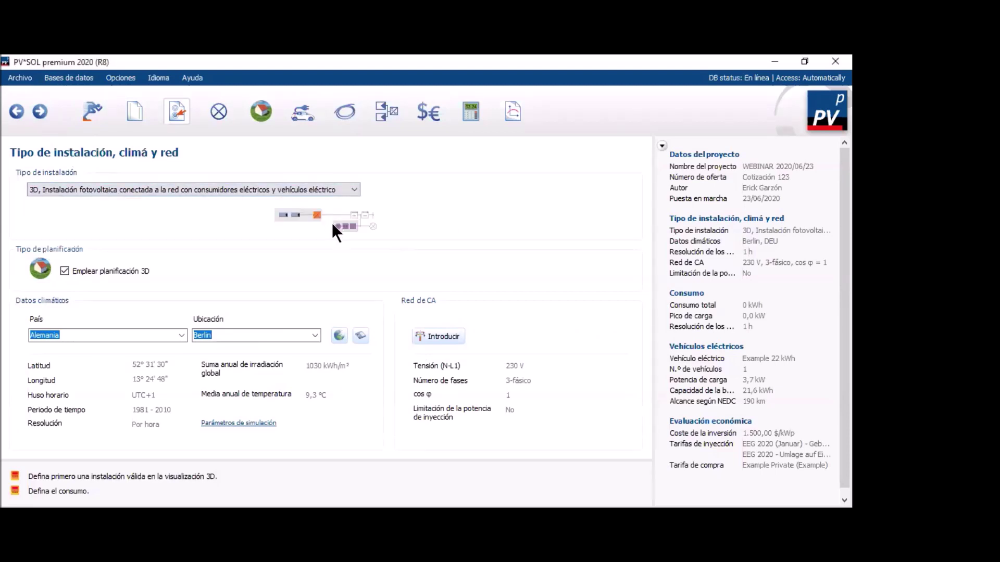
{"action": "left_click", "coordinate": [330, 189]}
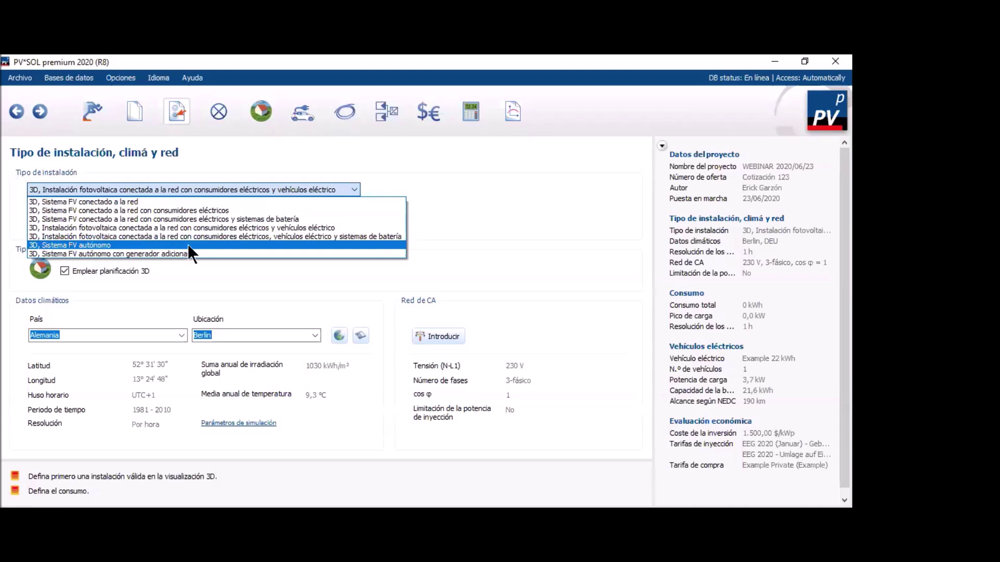
{"action": "left_click", "coordinate": [533, 357]}
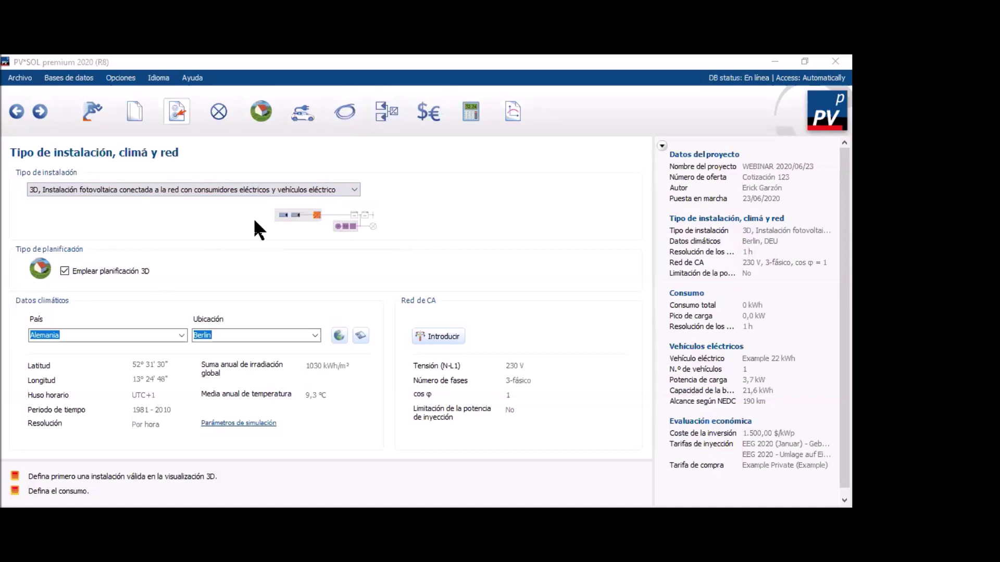
{"action": "left_click", "coordinate": [338, 188]}
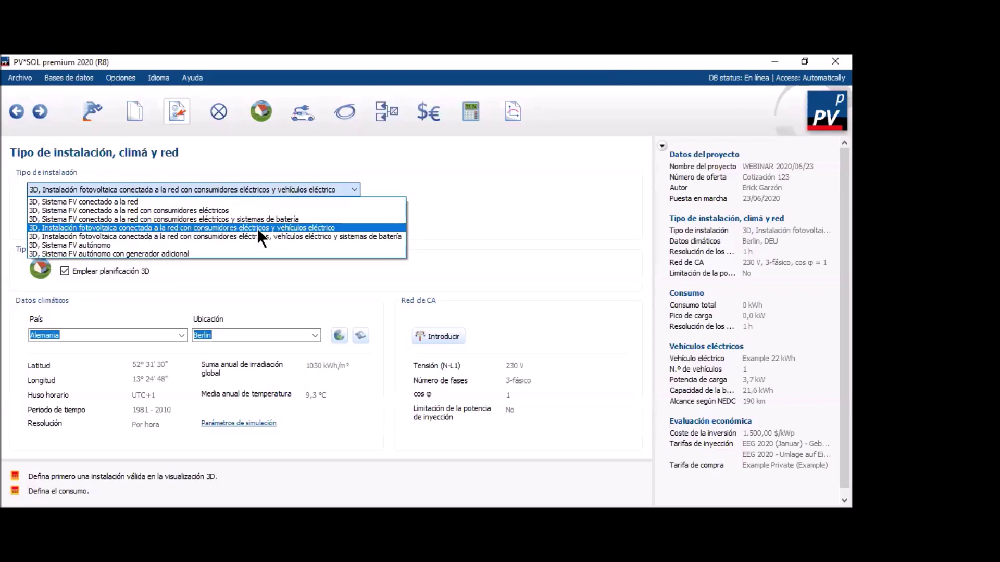
{"action": "left_click", "coordinate": [310, 229]}
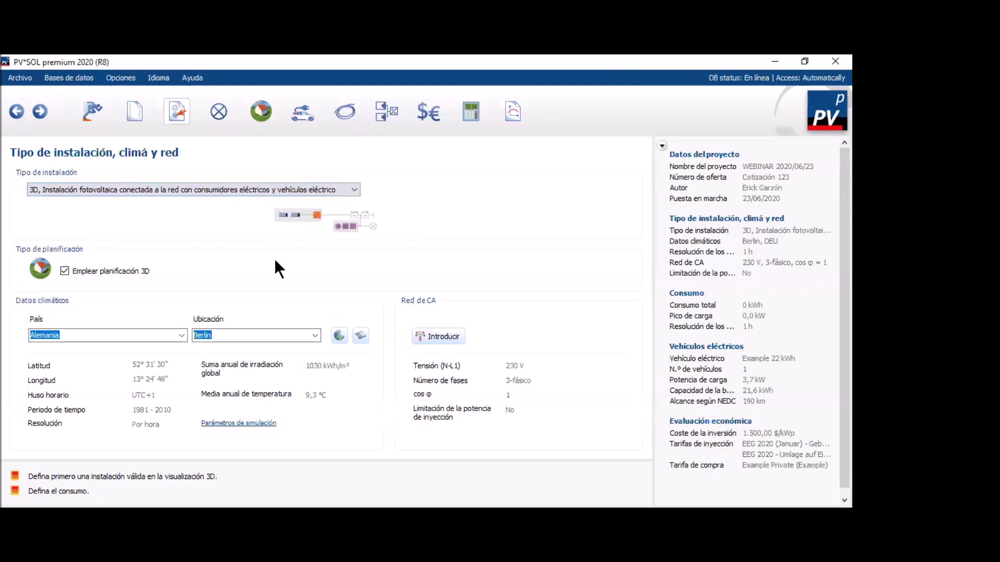
Re-enable 3D planning and choose '3D, grid-connected PV system with electrical consumers' as the installation type.
{"action": "left_click", "coordinate": [64, 271]}
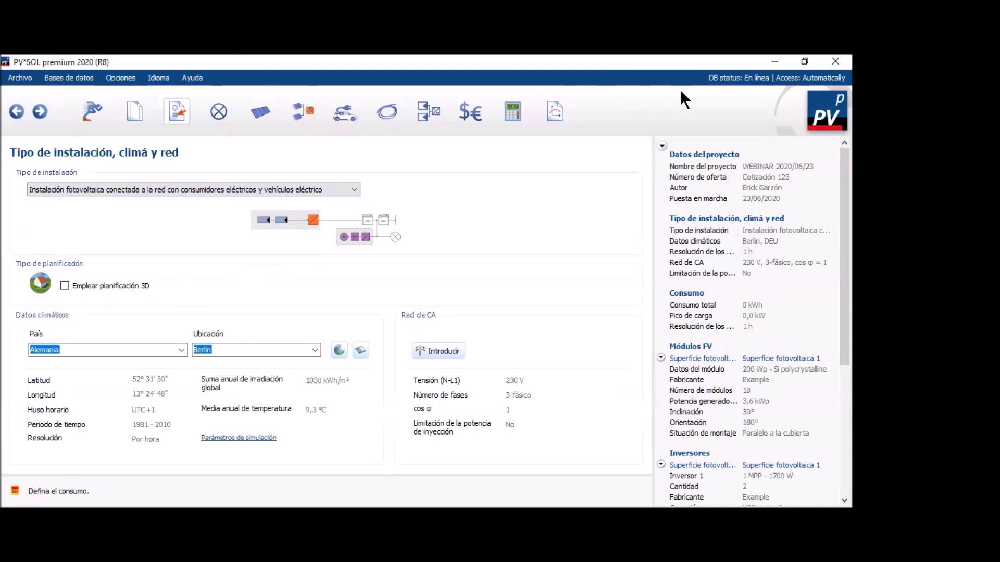
{"action": "left_click", "coordinate": [64, 285]}
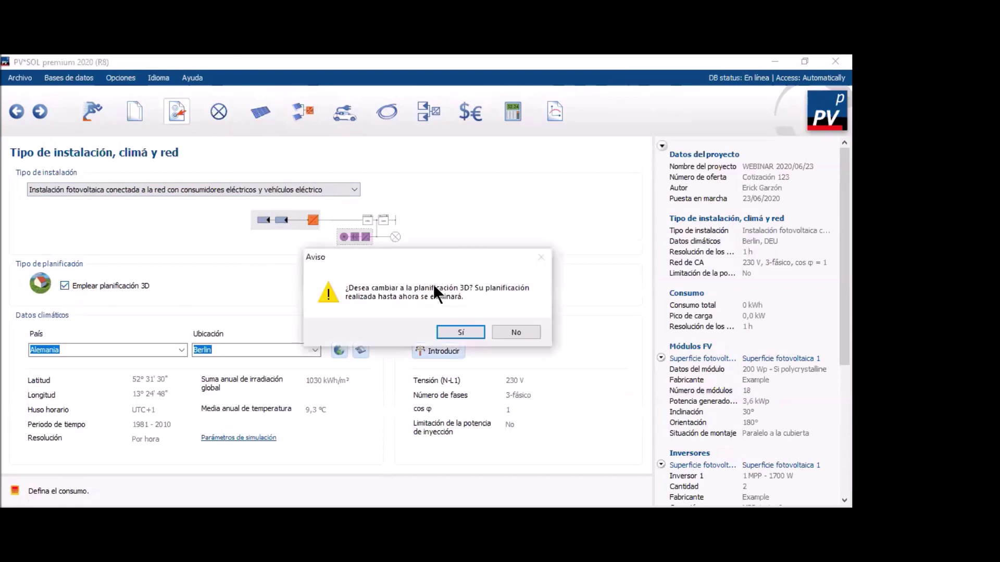
{"action": "left_click", "coordinate": [468, 331]}
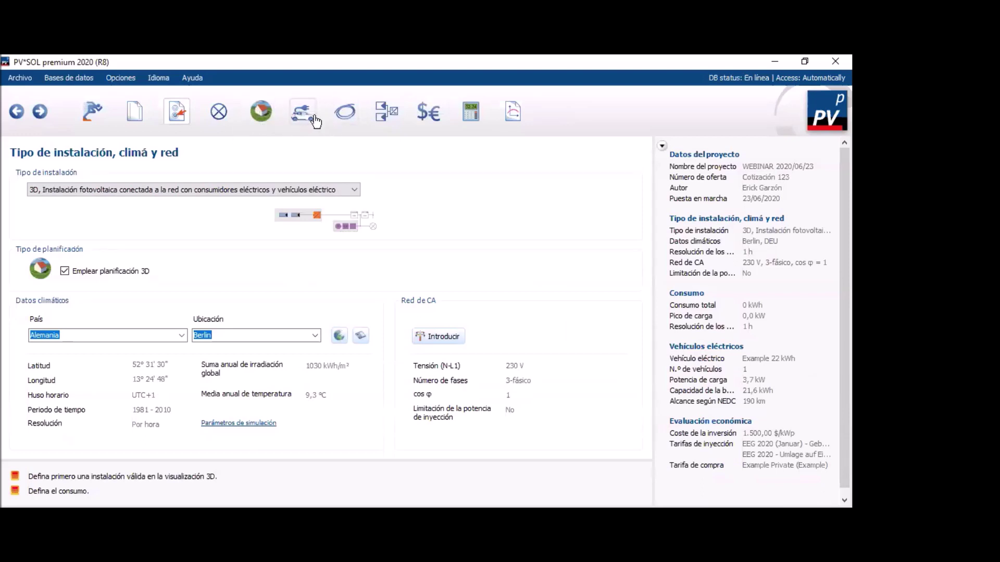
{"action": "left_click", "coordinate": [350, 190]}
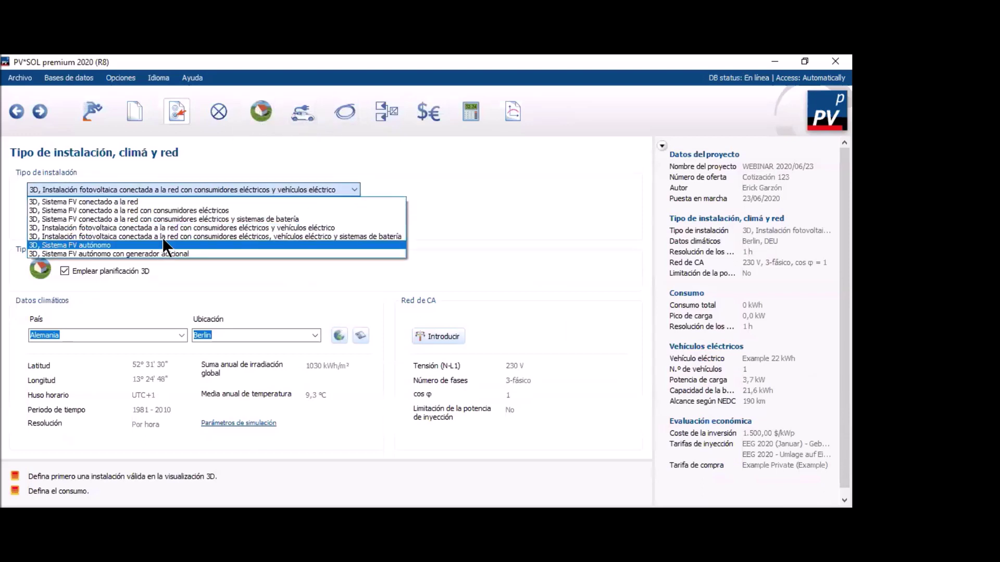
{"action": "left_click", "coordinate": [168, 210]}
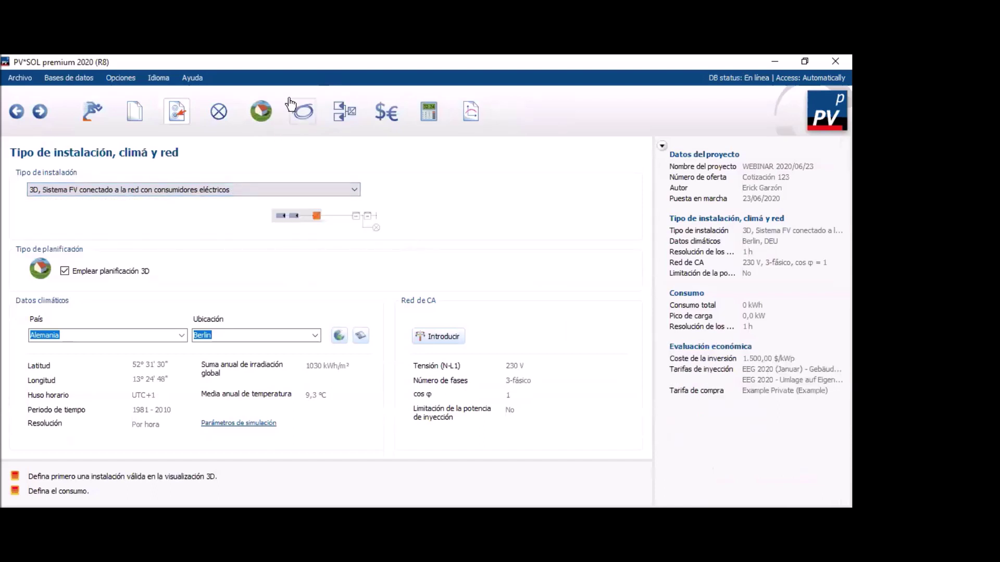
Switch the installation type back to the 3D grid-connected option with consumers and electric vehicles.
{"action": "left_click", "coordinate": [350, 189]}
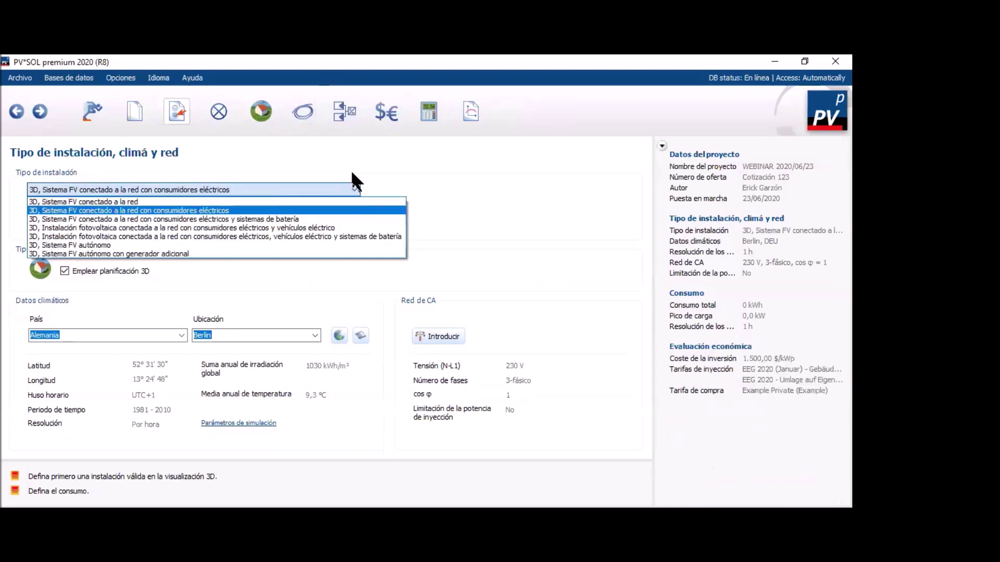
{"action": "left_click", "coordinate": [336, 228]}
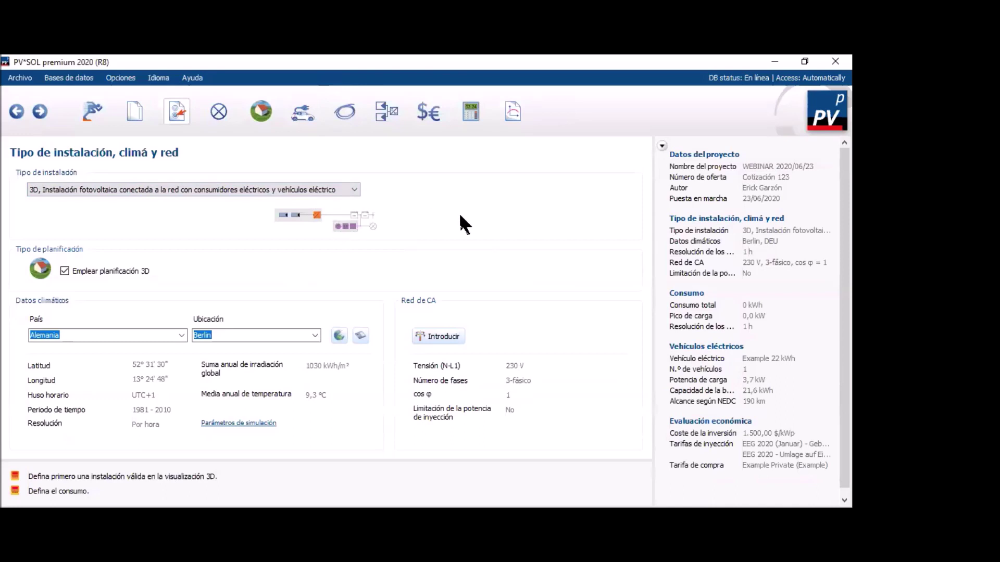
{"action": "left_click", "coordinate": [182, 335]}
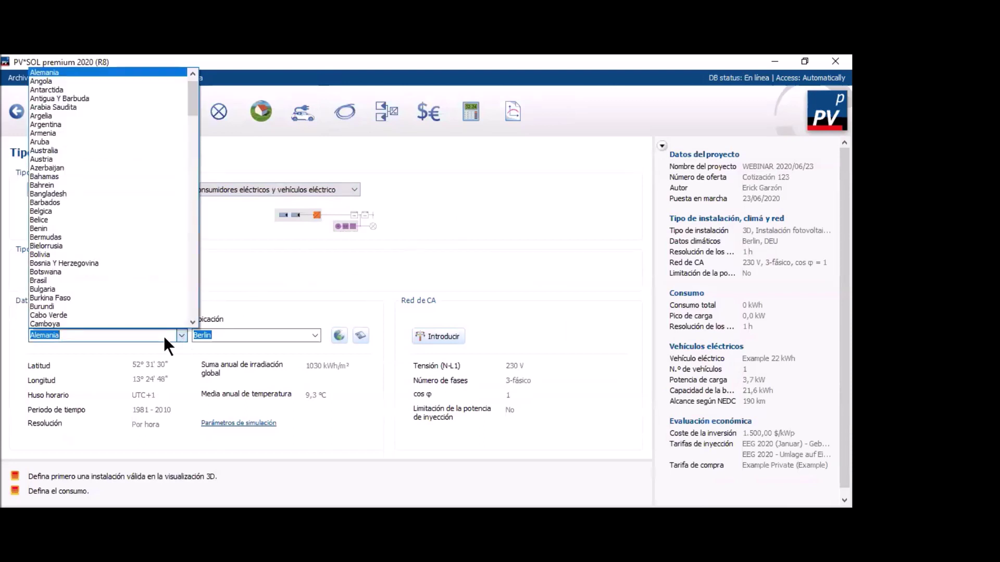
{"action": "scroll", "coordinate": [152, 235], "scroll_direction": "down", "scroll_amount": 2}
{"action": "scroll", "coordinate": [149, 240], "scroll_direction": "down", "scroll_amount": 7}
{"action": "left_click_drag", "start_coordinate": [194, 117], "coordinate": [262, 292]}
{"action": "left_click", "coordinate": [263, 291]}
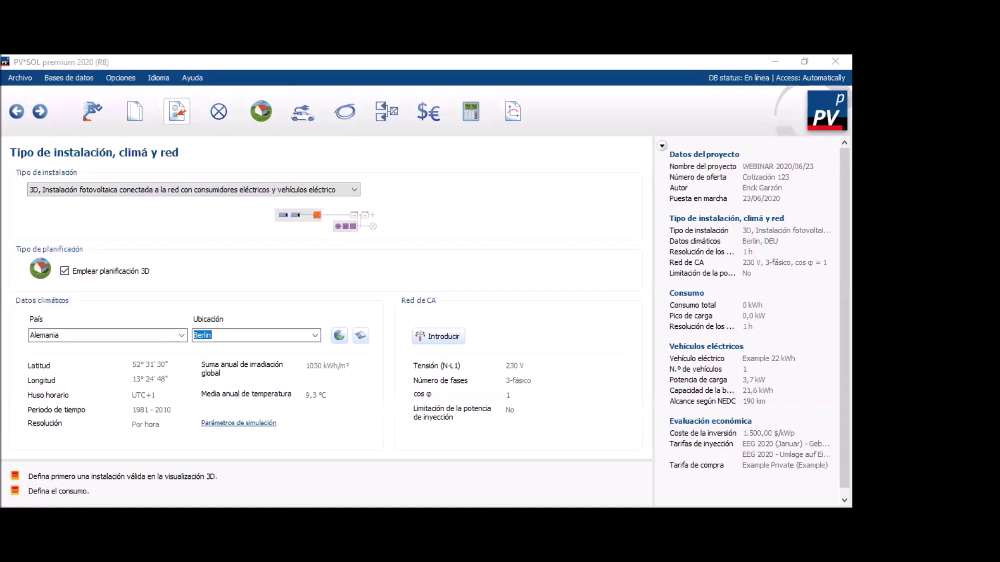
{"action": "left_click", "coordinate": [181, 336]}
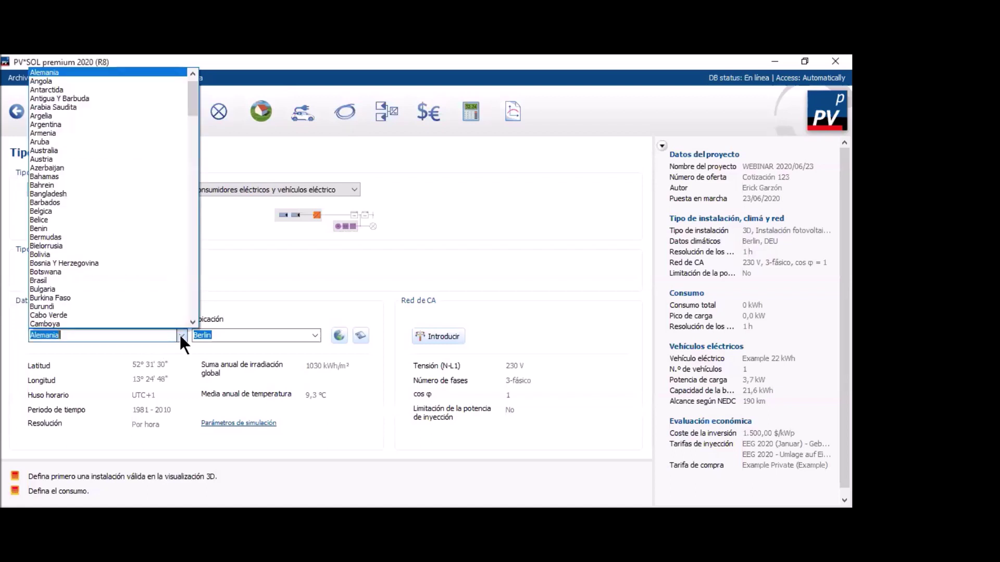
{"action": "left_click", "coordinate": [181, 336]}
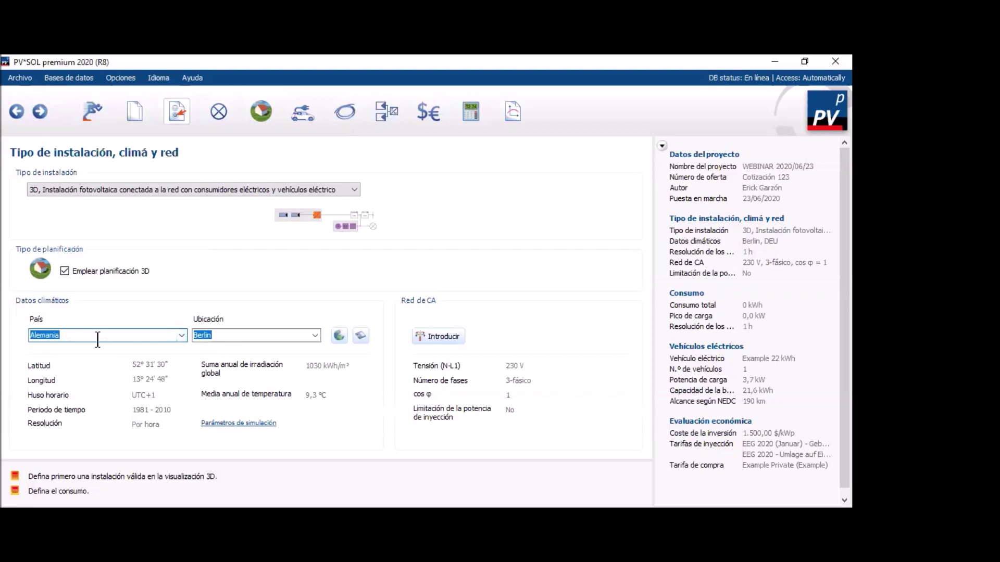
{"action": "left_click", "coordinate": [313, 333]}
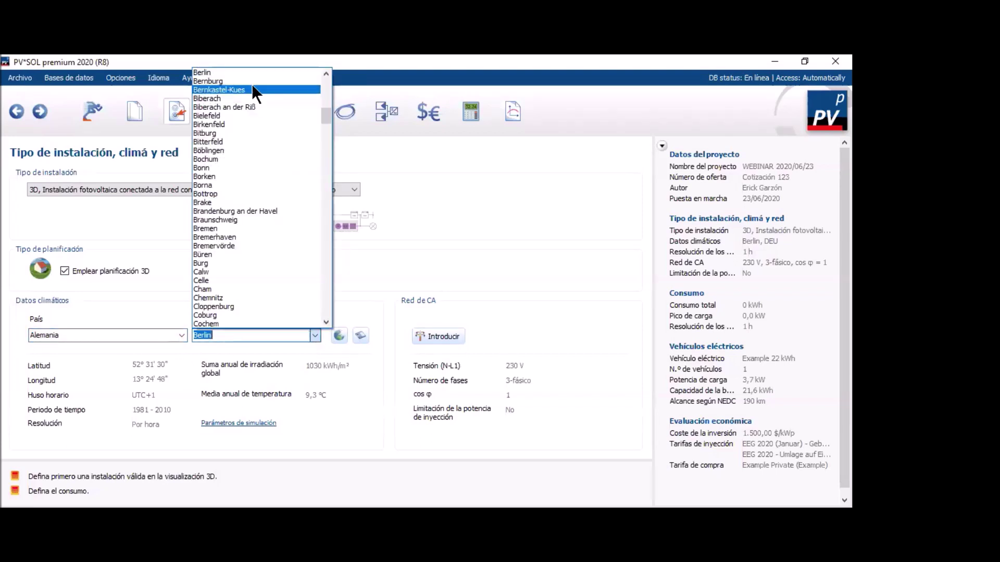
{"action": "scroll", "coordinate": [238, 69], "scroll_direction": "down", "scroll_amount": 4}
{"action": "scroll", "coordinate": [240, 67], "scroll_direction": "down", "scroll_amount": 15}
{"action": "left_click_drag", "start_coordinate": [328, 143], "coordinate": [322, 76]}
{"action": "left_click", "coordinate": [315, 336]}
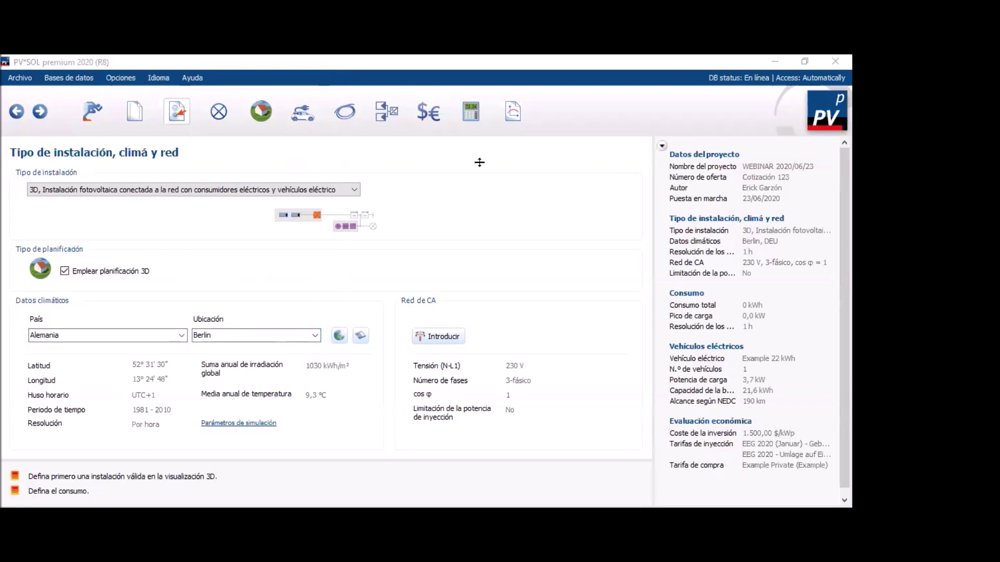
Select Colombia as the country, accept automatic corrections, and keep Antonio Narino Airp. as the location.
{"action": "left_click", "coordinate": [181, 335]}
{"action": "scroll", "coordinate": [120, 253], "scroll_direction": "down", "scroll_amount": 3}
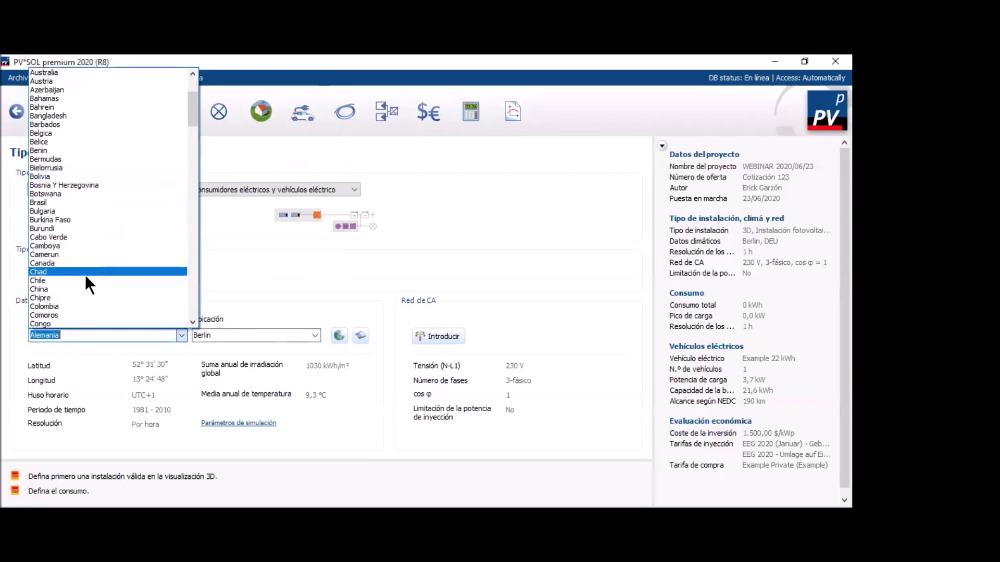
{"action": "left_click", "coordinate": [82, 307]}
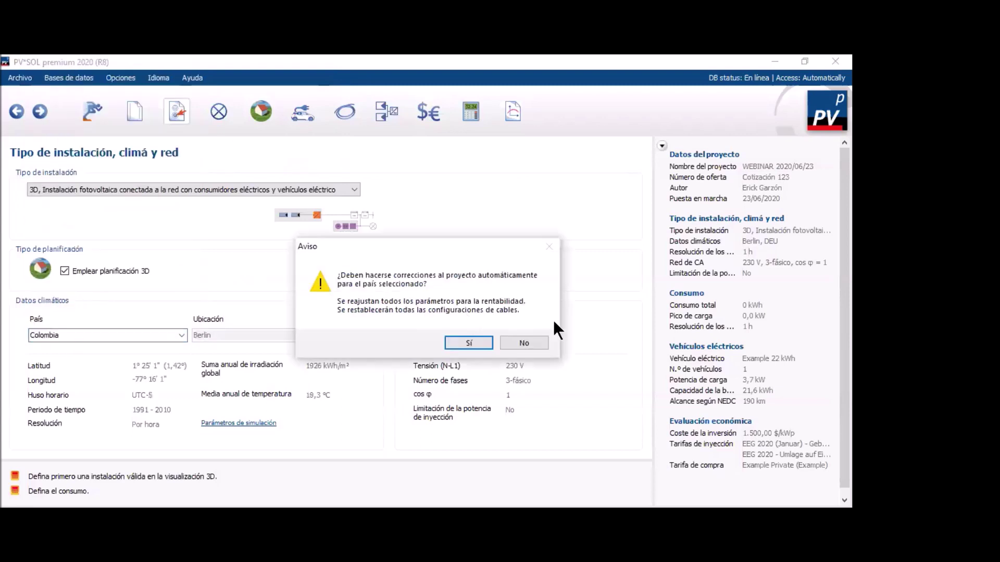
{"action": "left_click", "coordinate": [470, 343]}
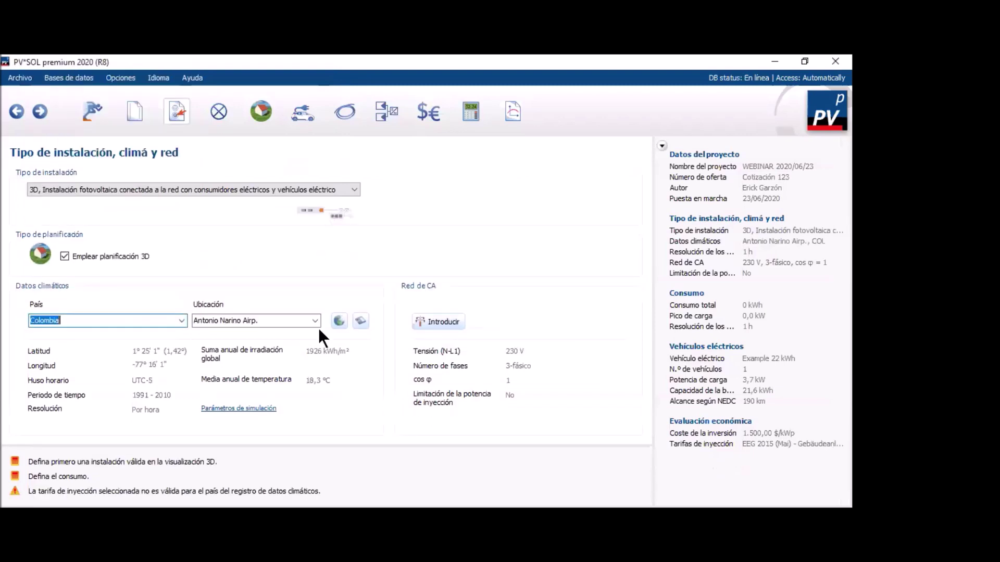
{"action": "left_click", "coordinate": [313, 324]}
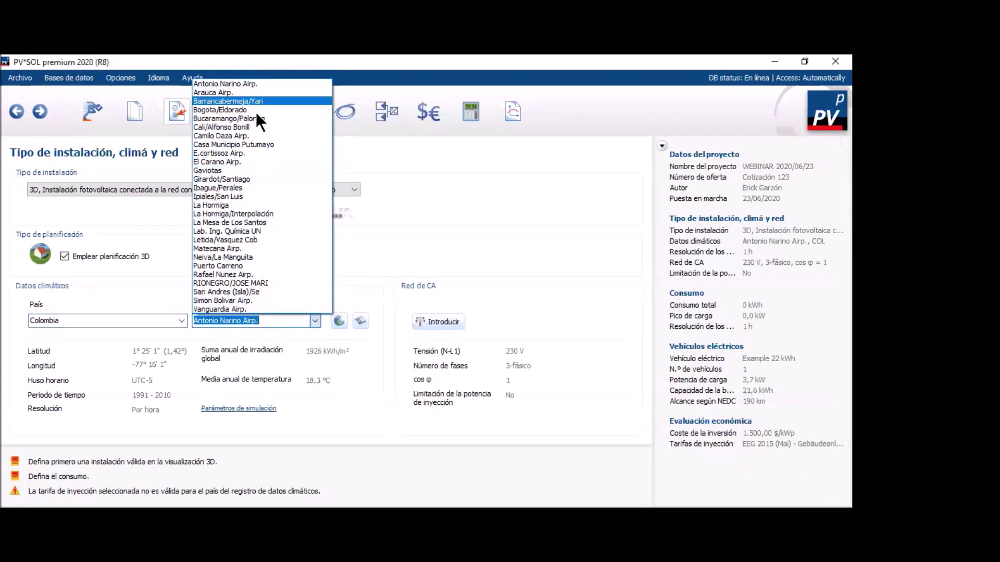
{"action": "left_click", "coordinate": [357, 292]}
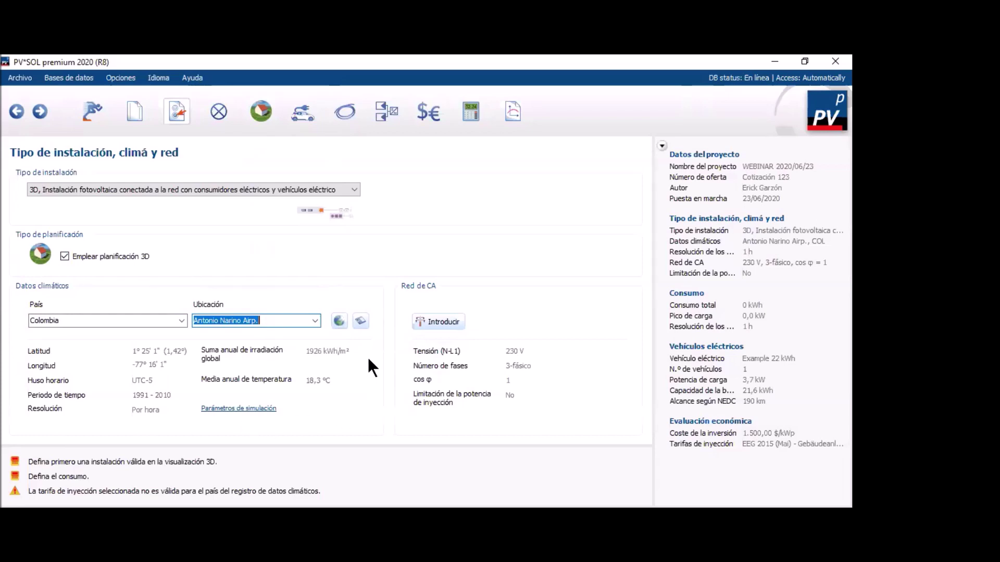
{"action": "left_click", "coordinate": [341, 324]}
{"action": "left_click", "coordinate": [314, 320]}
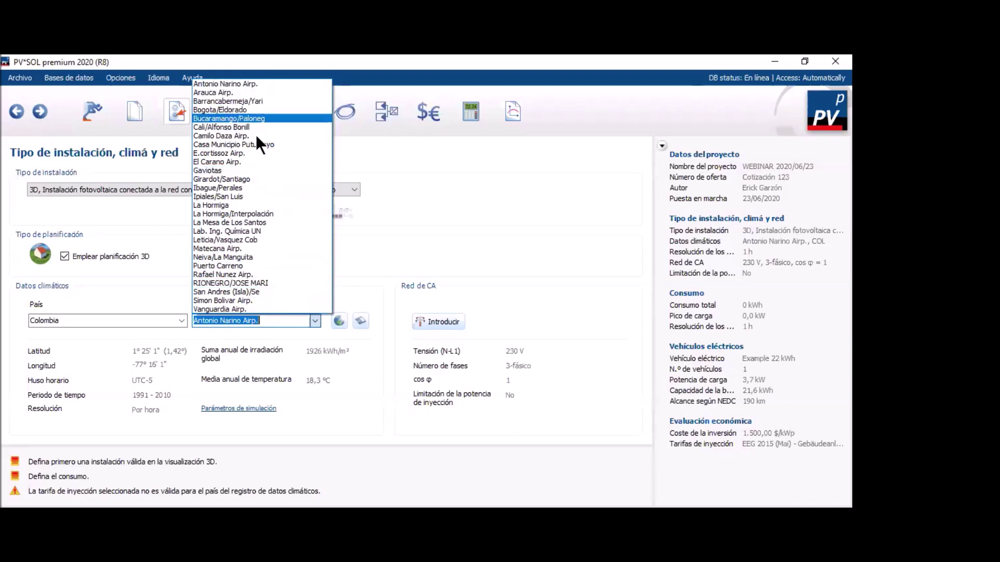
{"action": "left_click", "coordinate": [377, 344]}
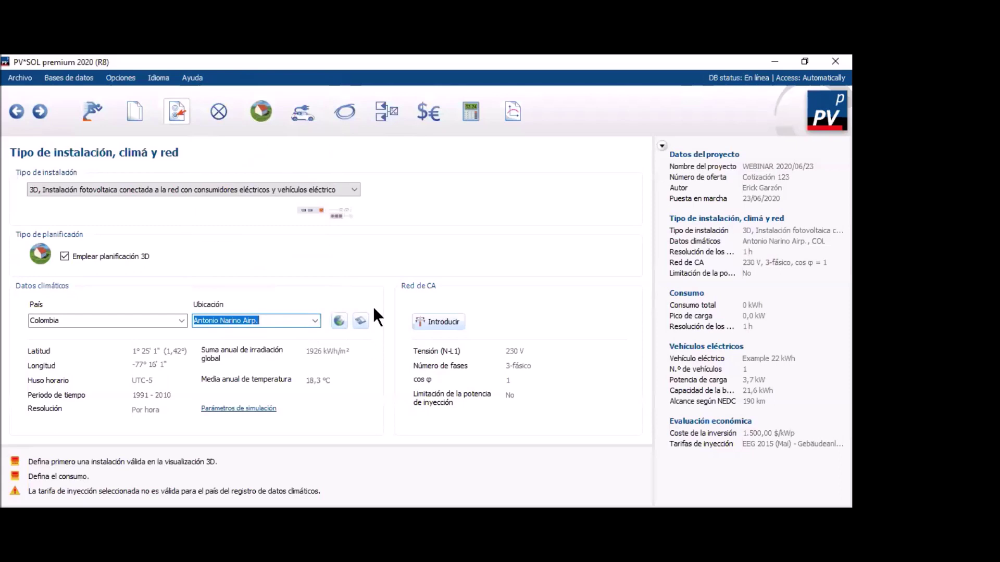
Open MeteoSyn, browse the Colombian weather stations as a table, then view the Opciones page.
{"action": "left_click", "coordinate": [339, 324]}
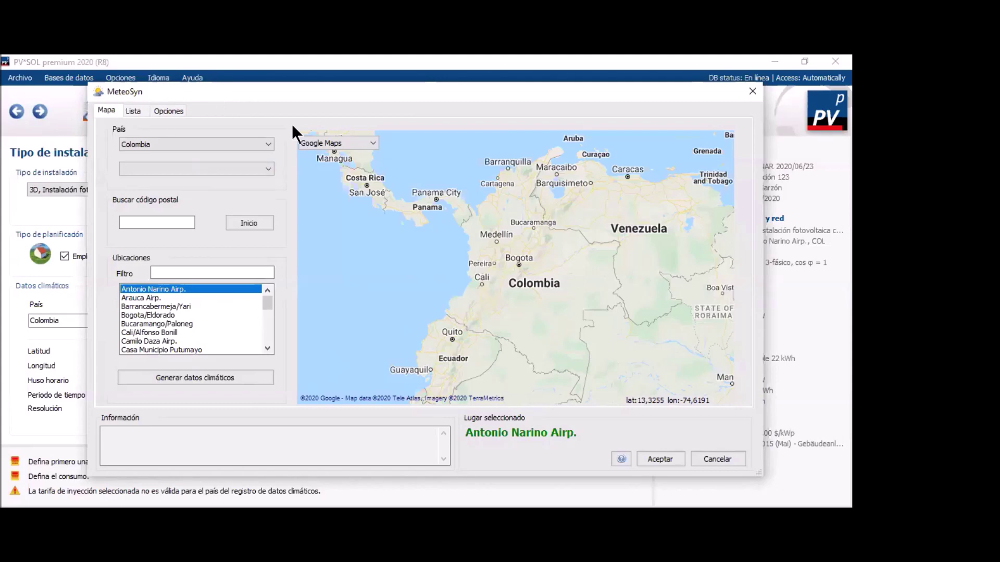
{"action": "left_click", "coordinate": [134, 107]}
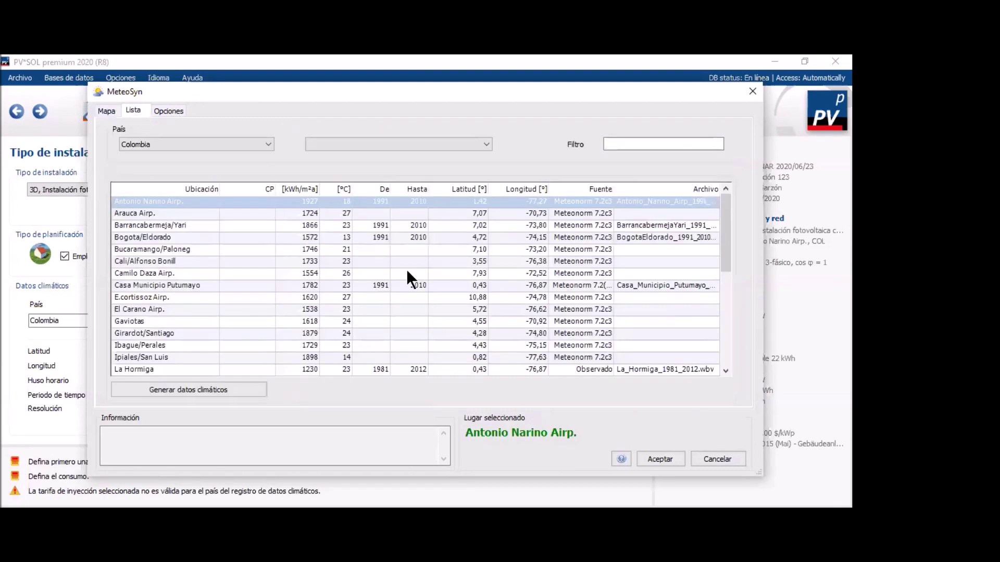
{"action": "scroll", "coordinate": [670, 278], "scroll_direction": "down", "scroll_amount": 4}
{"action": "scroll", "coordinate": [398, 302], "scroll_direction": "up", "scroll_amount": 4}
{"action": "scroll", "coordinate": [168, 211], "scroll_direction": "down", "scroll_amount": 4}
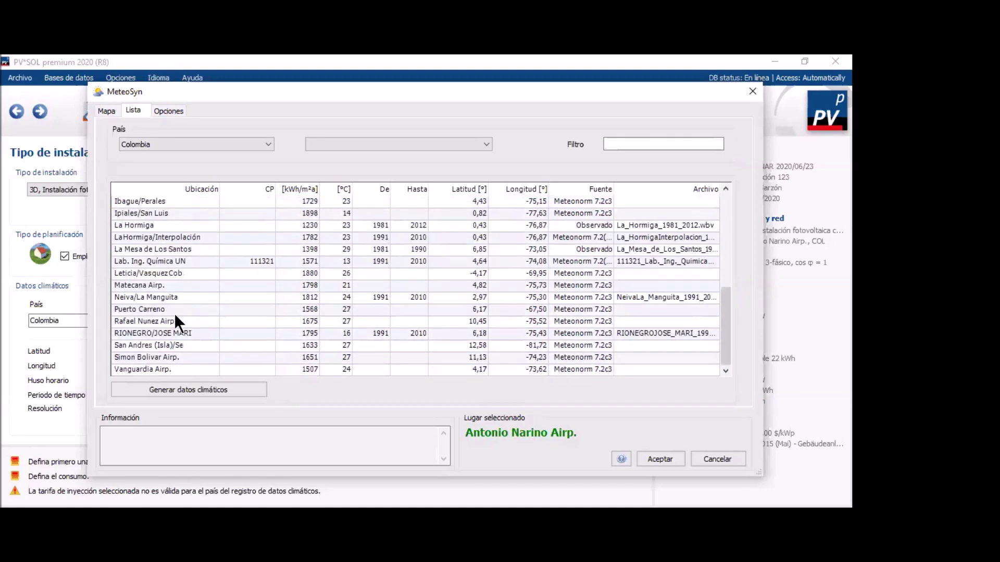
{"action": "scroll", "coordinate": [179, 317], "scroll_direction": "up", "scroll_amount": 4}
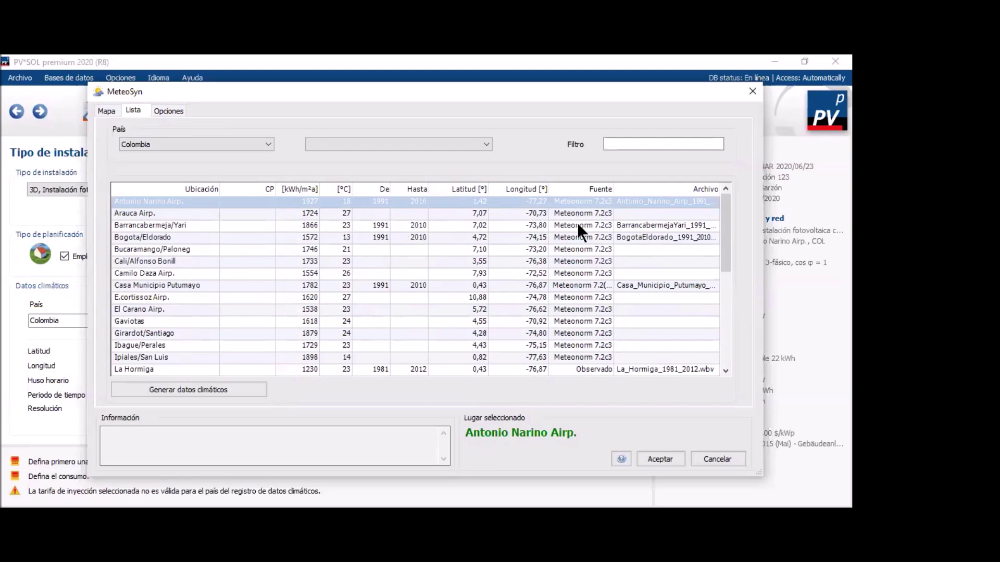
{"action": "scroll", "coordinate": [582, 234], "scroll_direction": "down", "scroll_amount": 1}
{"action": "scroll", "coordinate": [586, 312], "scroll_direction": "down", "scroll_amount": 3}
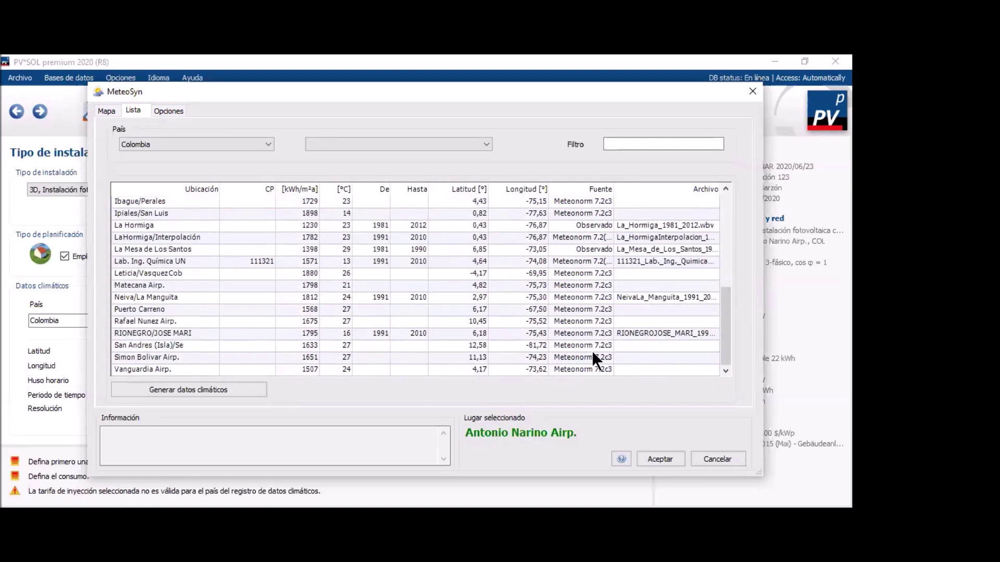
{"action": "scroll", "coordinate": [579, 263], "scroll_direction": "up", "scroll_amount": 4}
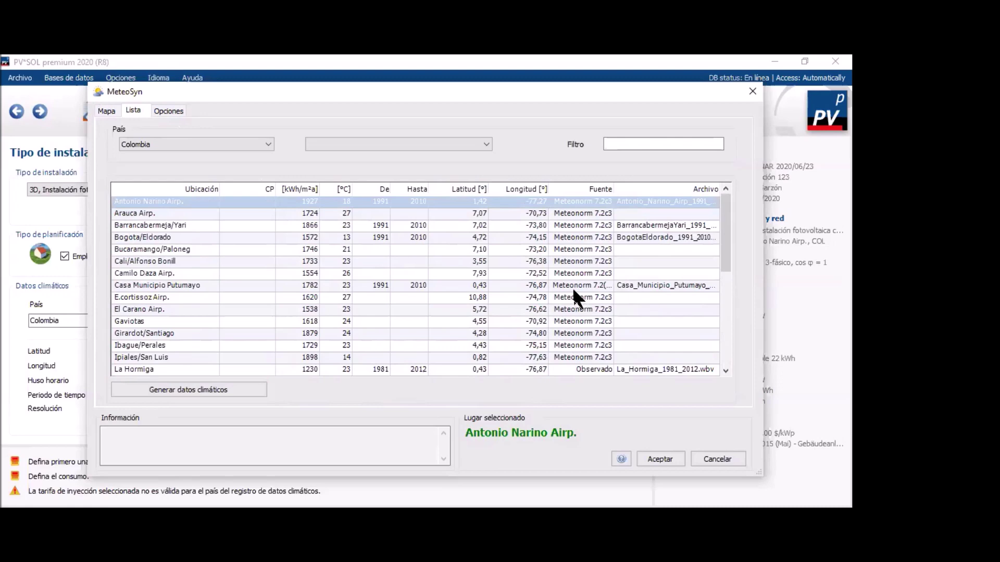
{"action": "left_click", "coordinate": [388, 140]}
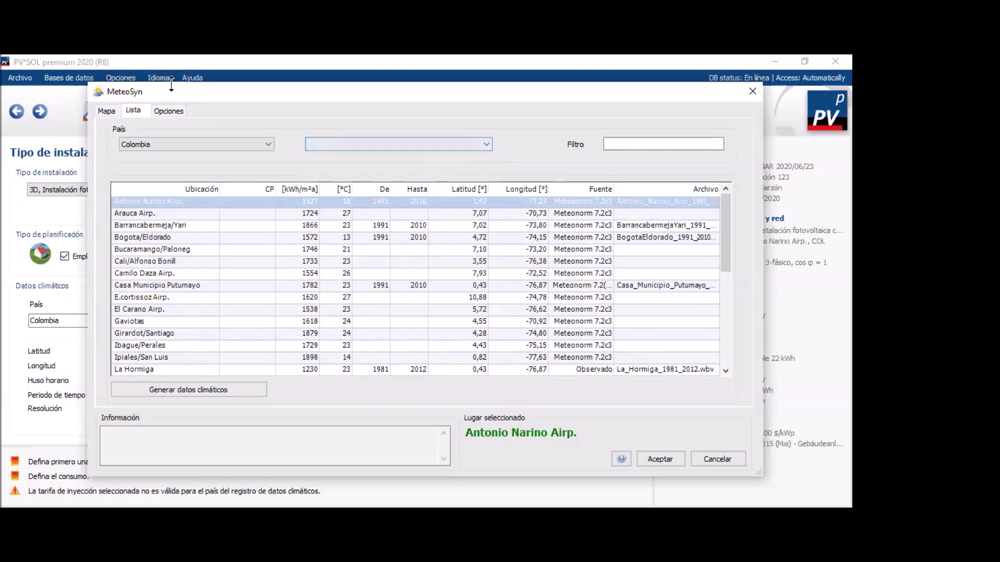
{"action": "left_click", "coordinate": [169, 110]}
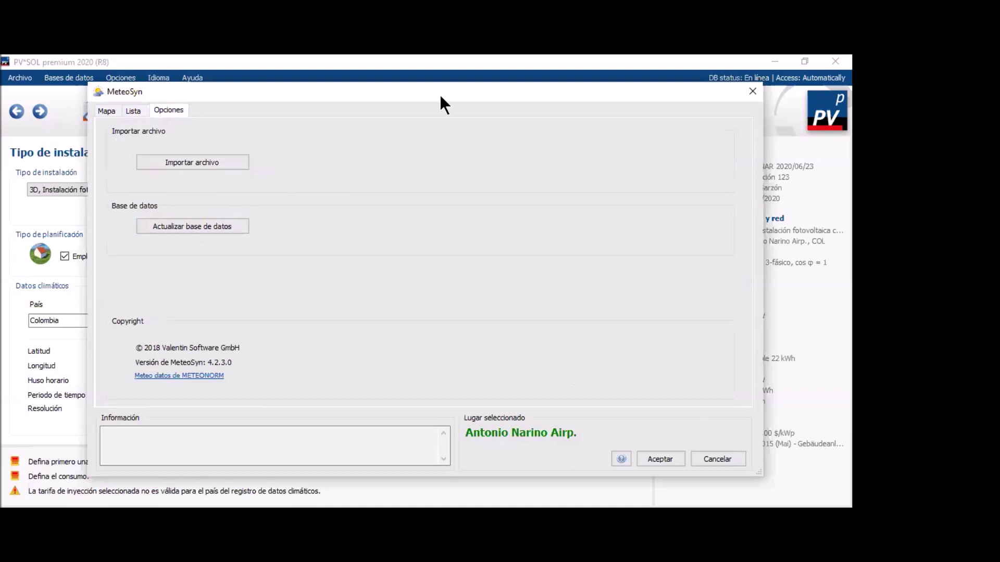
Flip MeteoSyn from the weather station list back to the Colombia map view.
{"action": "left_click", "coordinate": [131, 111]}
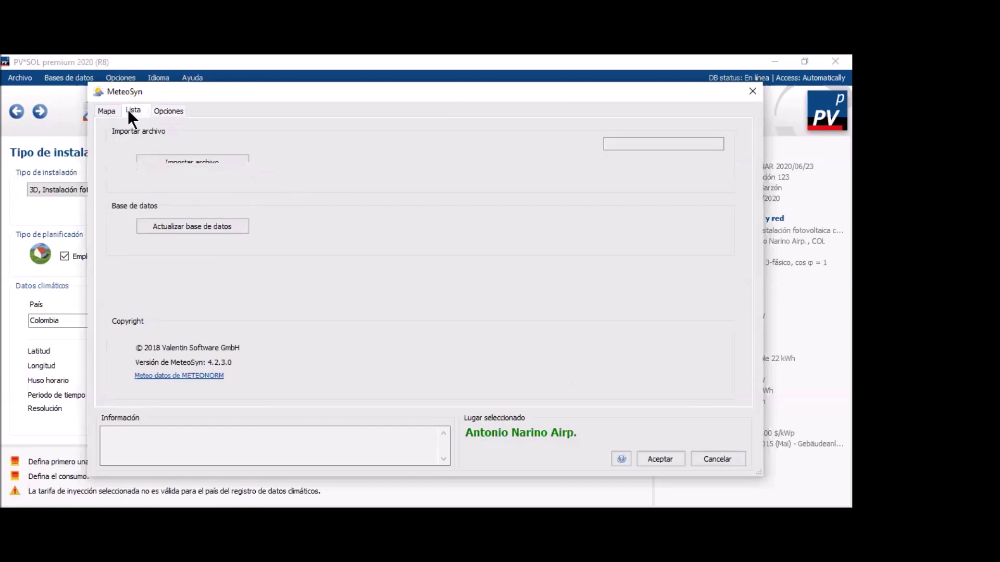
{"action": "left_click", "coordinate": [107, 111]}
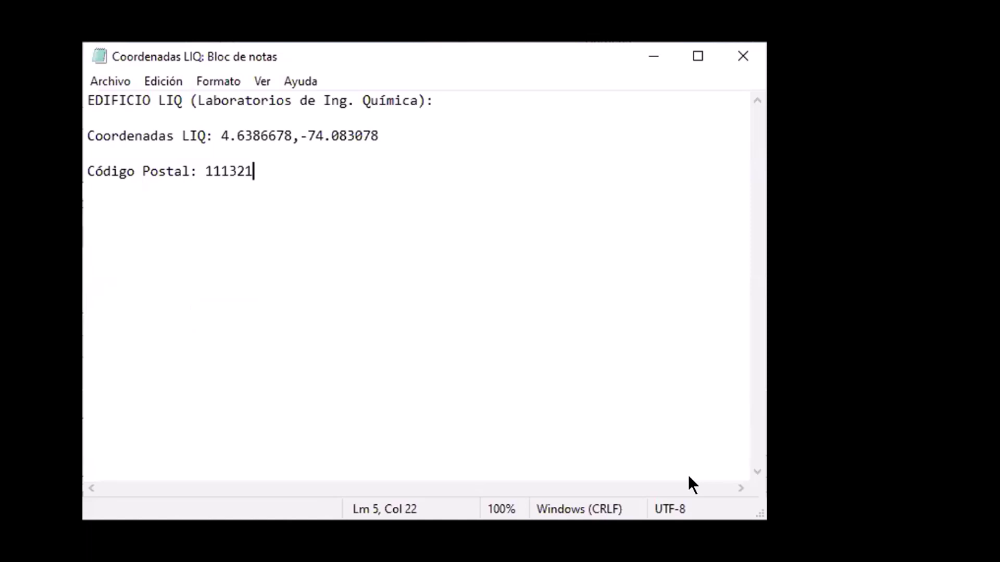
Highlight the LIQ coordinate pair in the Coordenadas LIQ note, then return to MeteoSyn.
{"action": "left_click", "coordinate": [215, 131]}
{"action": "key", "text": "shift+Down"}
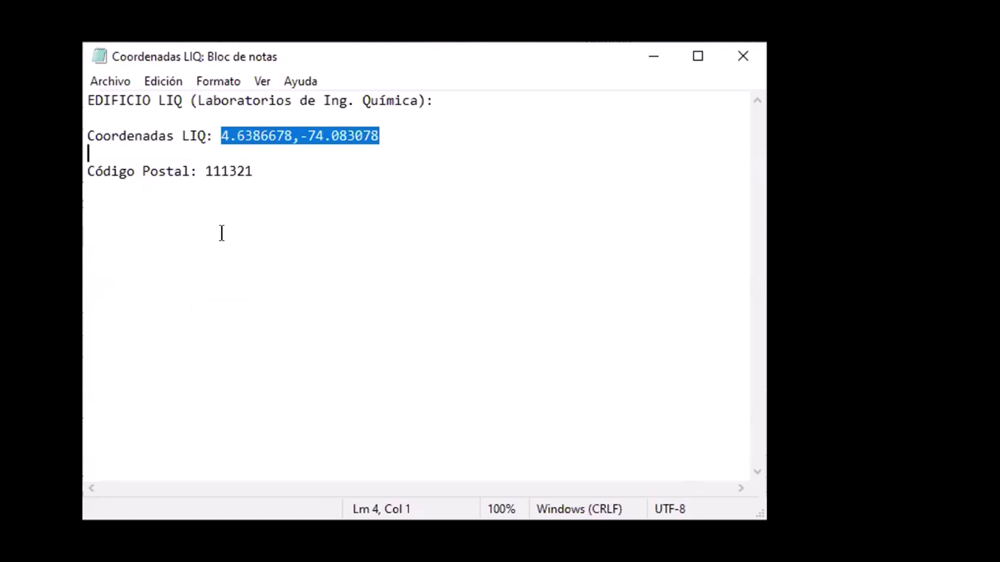
{"action": "left_click", "coordinate": [235, 245]}
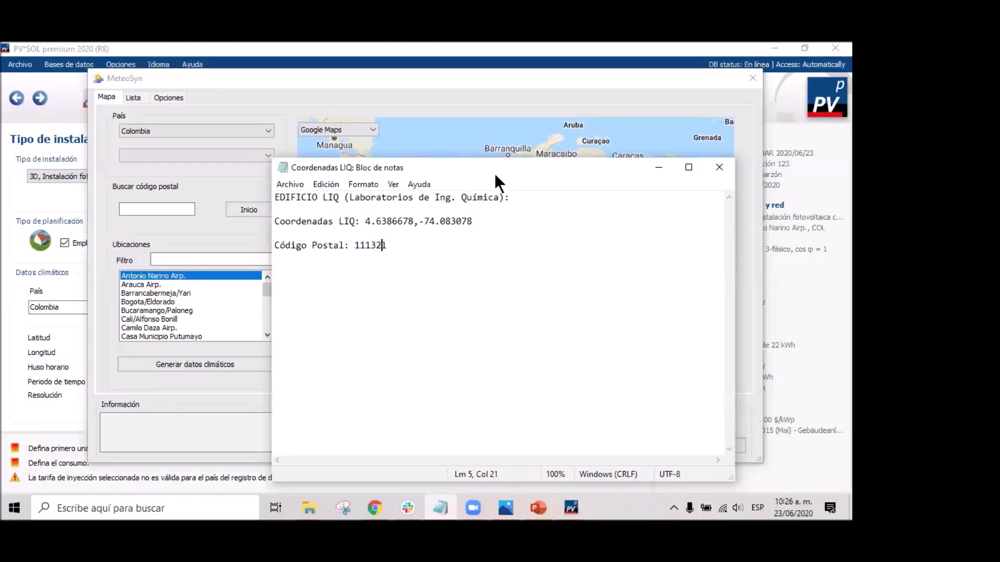
{"action": "left_click", "coordinate": [273, 82]}
Start generating climate data for a new Colombia location, searching by Lat;Lon.
{"action": "left_click_drag", "start_coordinate": [273, 82], "coordinate": [214, 77]}
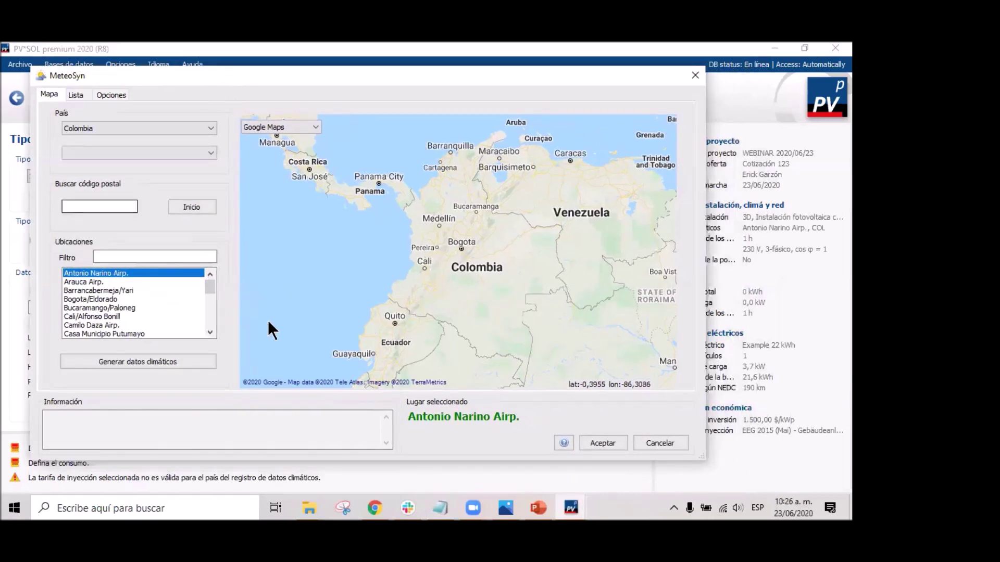
{"action": "left_click", "coordinate": [179, 369]}
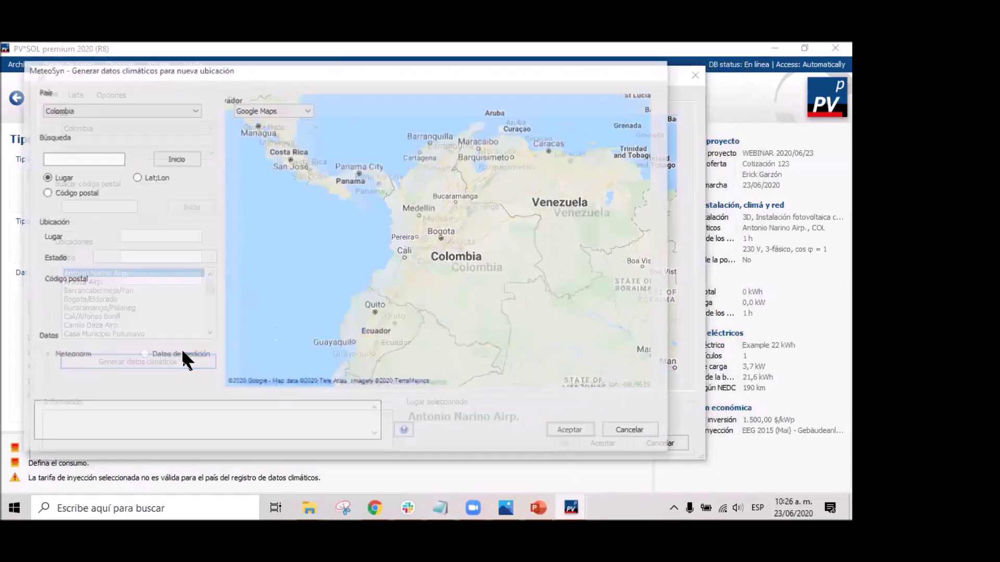
{"action": "left_click", "coordinate": [142, 110]}
{"action": "left_click", "coordinate": [142, 109]}
{"action": "left_click", "coordinate": [95, 157]}
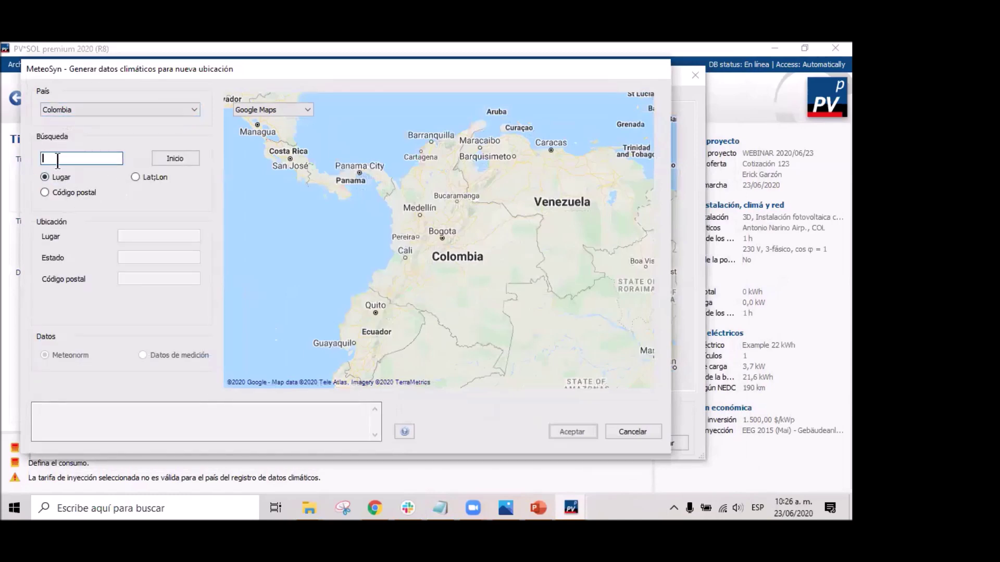
{"action": "left_click", "coordinate": [45, 192]}
{"action": "left_click", "coordinate": [136, 177]}
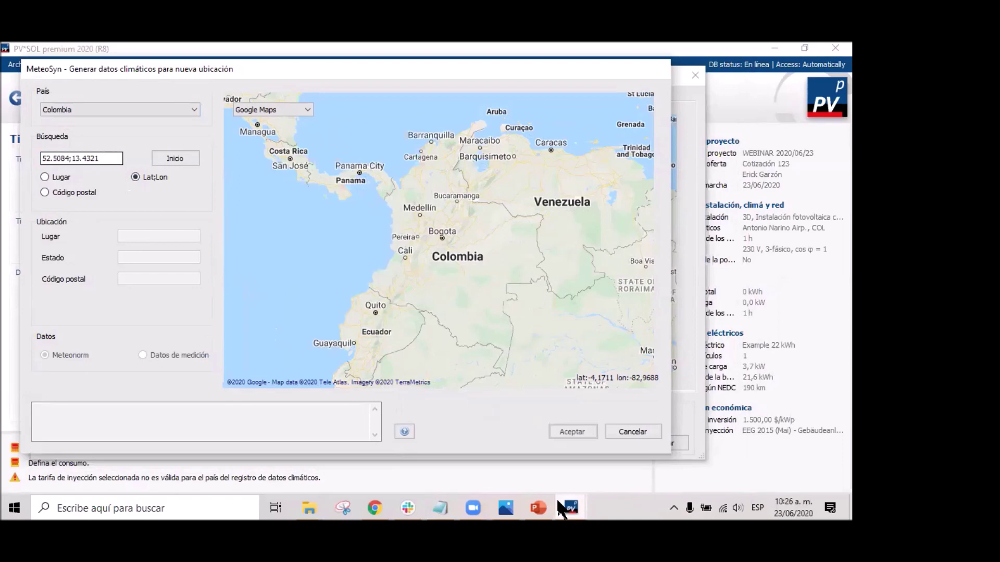
Copy 4.6386678,-74.083078 from the note into Búsqueda and search for it.
{"action": "left_click", "coordinate": [440, 508]}
{"action": "left_click_drag", "start_coordinate": [366, 222], "coordinate": [475, 223]}
{"action": "key", "text": "ctrl+c"}
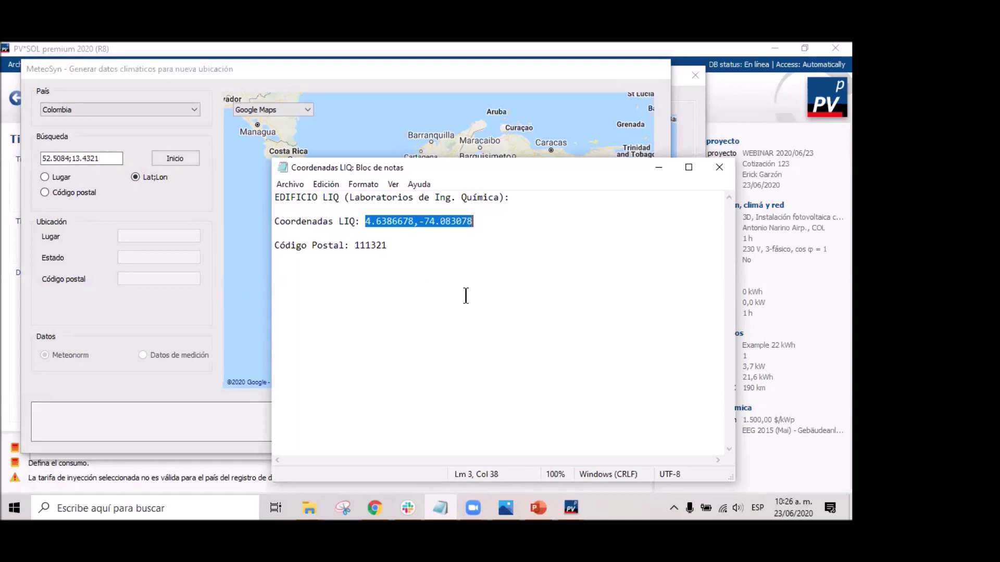
{"action": "double_click", "coordinate": [86, 155]}
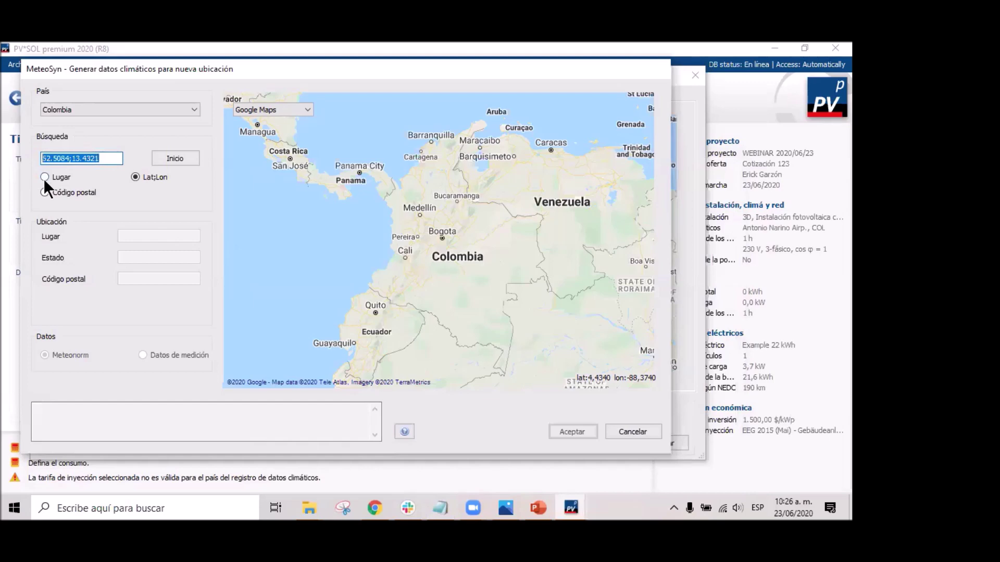
{"action": "key", "text": "ctrl+v"}
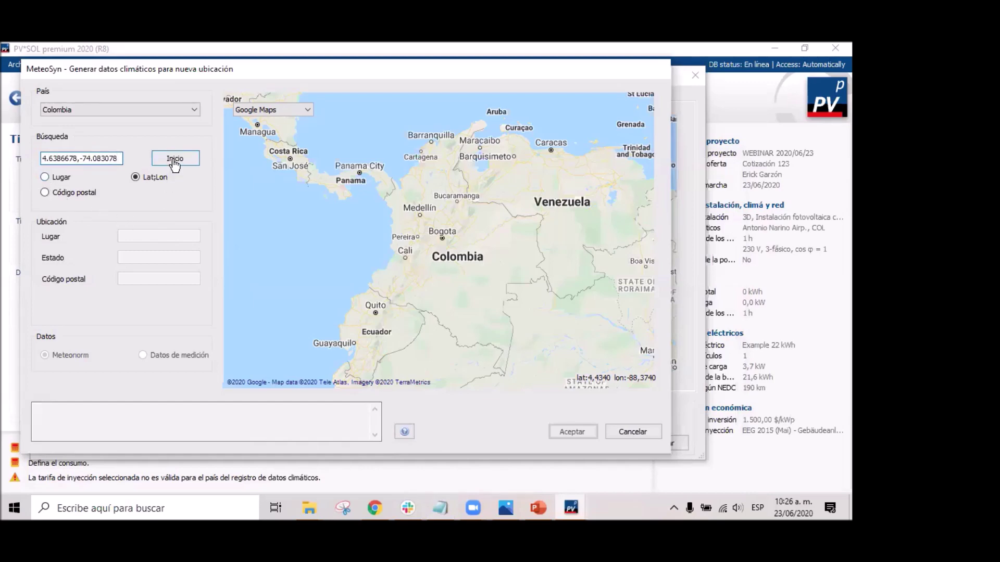
{"action": "left_click", "coordinate": [174, 163]}
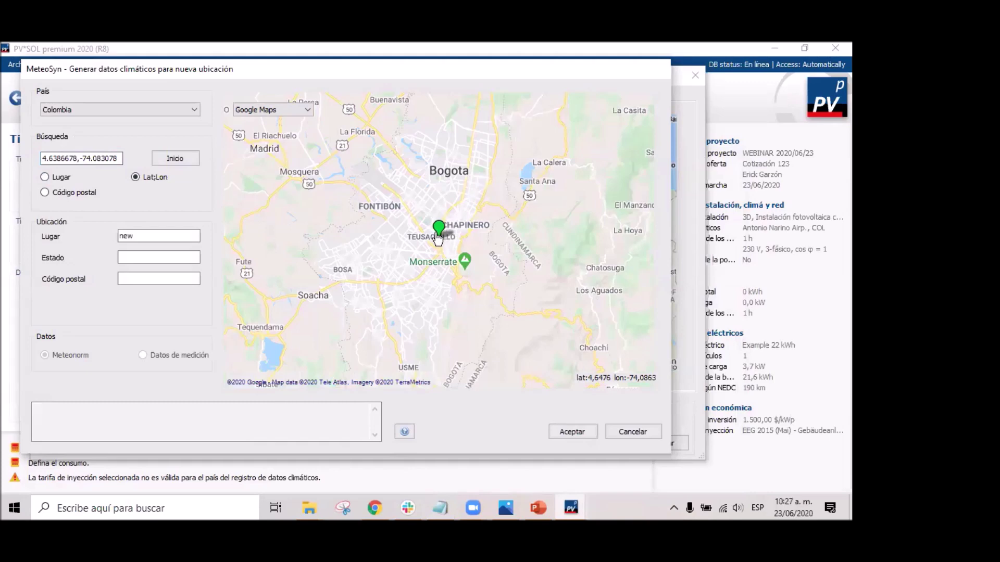
Zoom and pan the map in on the Universidad Nacional campus around the pin.
{"action": "scroll", "coordinate": [438, 237], "scroll_direction": "up", "scroll_amount": 3}
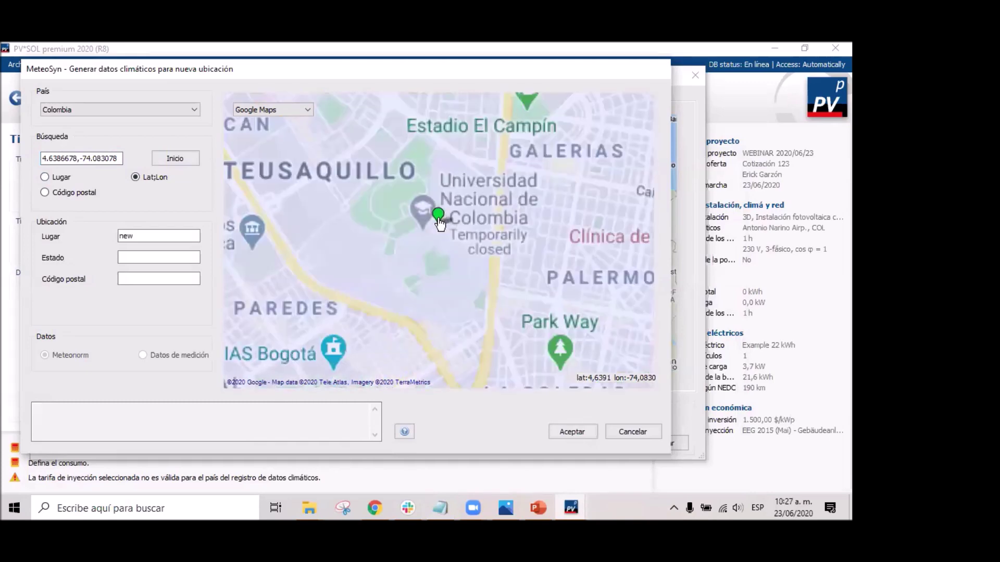
{"action": "scroll", "coordinate": [438, 237], "scroll_direction": "up", "scroll_amount": 3}
{"action": "scroll", "coordinate": [438, 242], "scroll_direction": "down", "scroll_amount": 4}
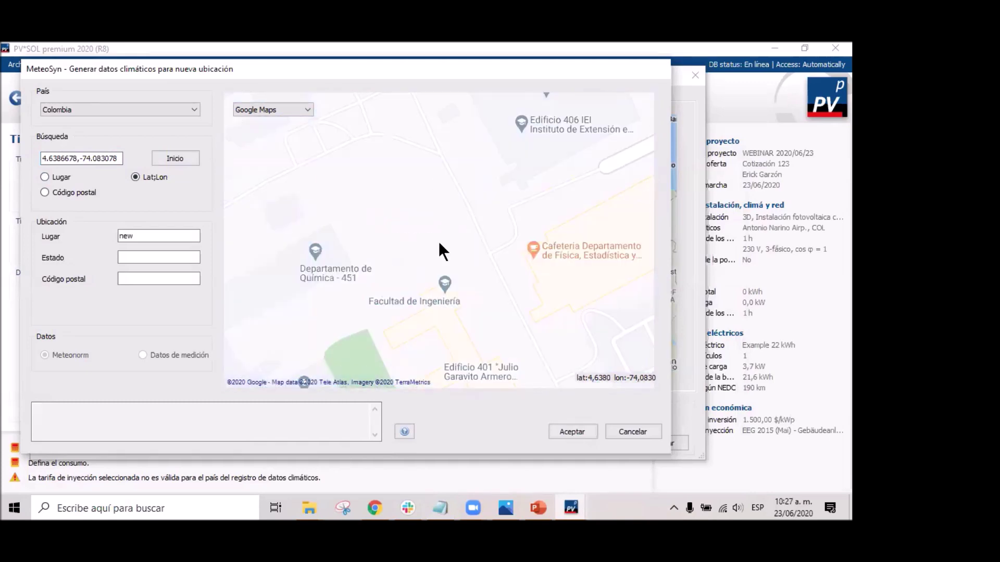
{"action": "scroll", "coordinate": [446, 206], "scroll_direction": "up", "scroll_amount": 3}
{"action": "left_click_drag", "start_coordinate": [448, 223], "coordinate": [448, 286]}
{"action": "scroll", "coordinate": [447, 254], "scroll_direction": "up", "scroll_amount": 3}
{"action": "scroll", "coordinate": [473, 316], "scroll_direction": "down", "scroll_amount": 3}
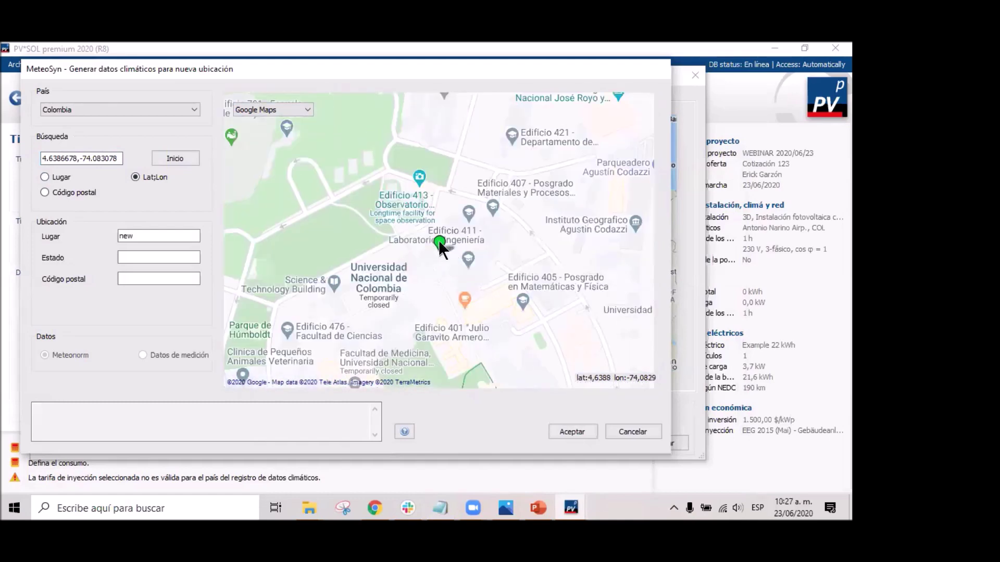
{"action": "scroll", "coordinate": [446, 244], "scroll_direction": "up", "scroll_amount": 2}
{"action": "scroll", "coordinate": [438, 238], "scroll_direction": "up", "scroll_amount": 2}
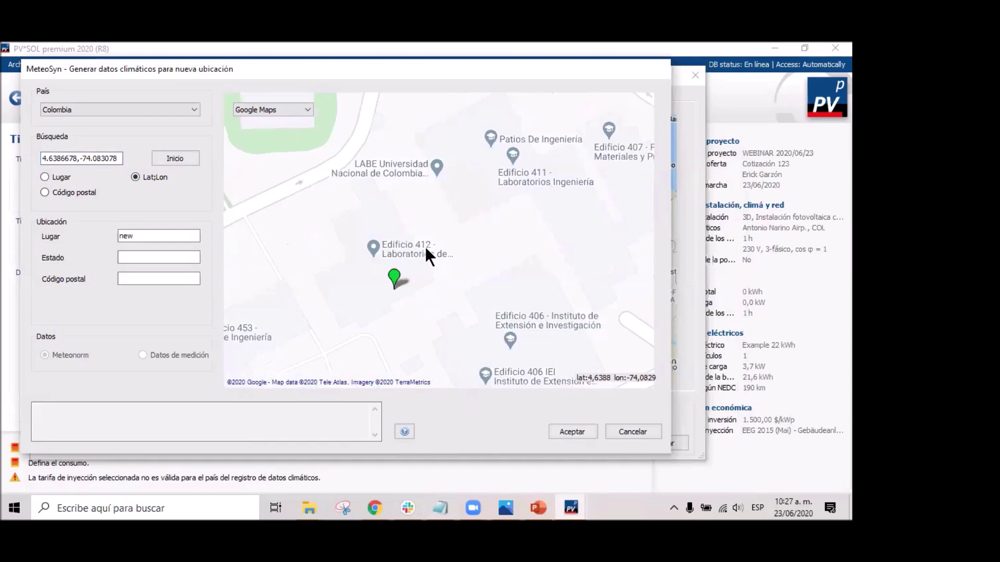
Pin the location on the LIQ building and rename the place to 'Laboratorio LIQ'.
{"action": "left_click", "coordinate": [395, 279]}
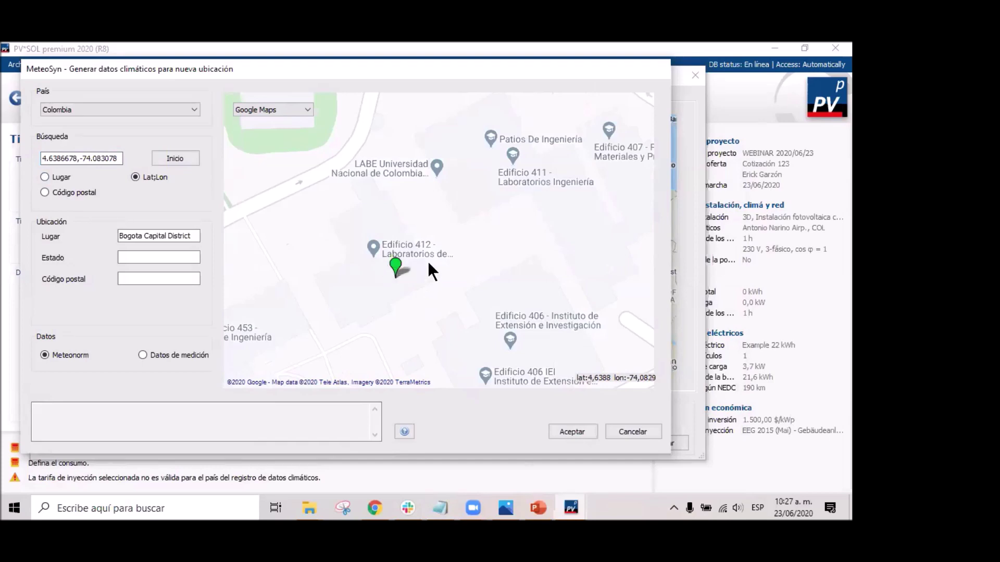
{"action": "left_click_drag", "start_coordinate": [191, 236], "coordinate": [117, 237]}
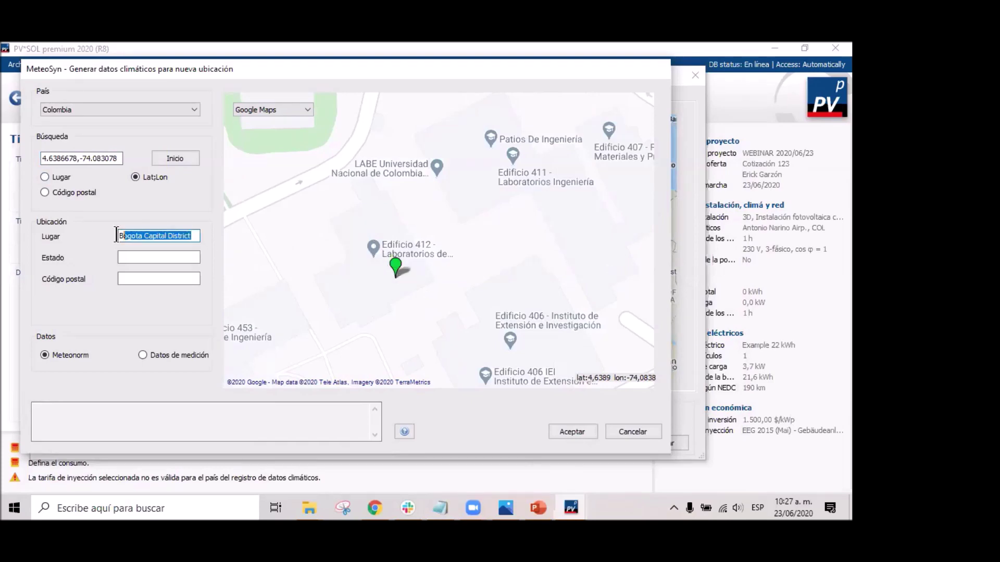
{"action": "key", "text": "BackSpace"}
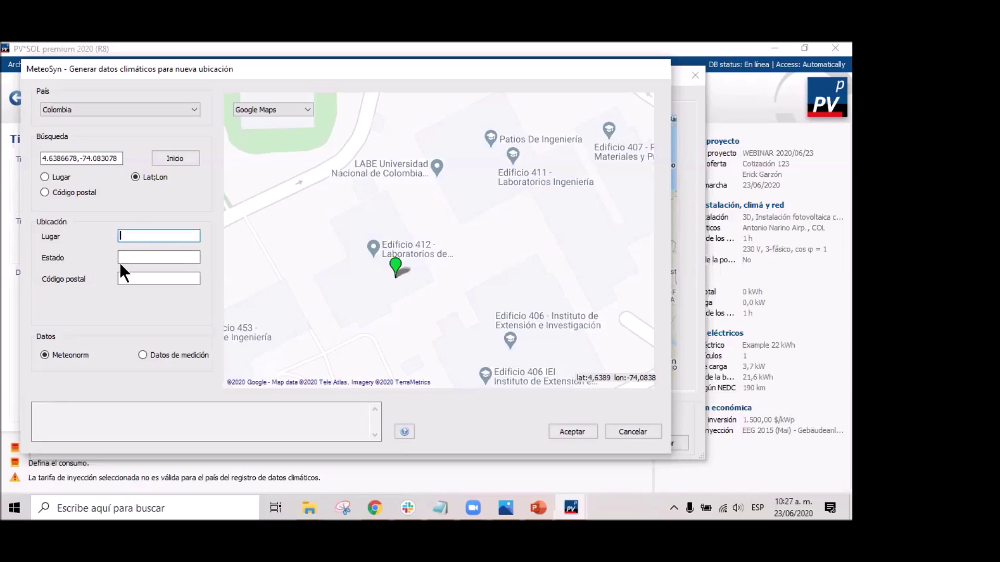
{"action": "type", "text": "la"}
{"action": "key", "text": "BackSpace"}
{"action": "type", "text": "Laboratorio LIQ"}
Enter postal code 111321 from the note into Código postal.
{"action": "left_click", "coordinate": [154, 256]}
{"action": "key", "text": "Tab"}
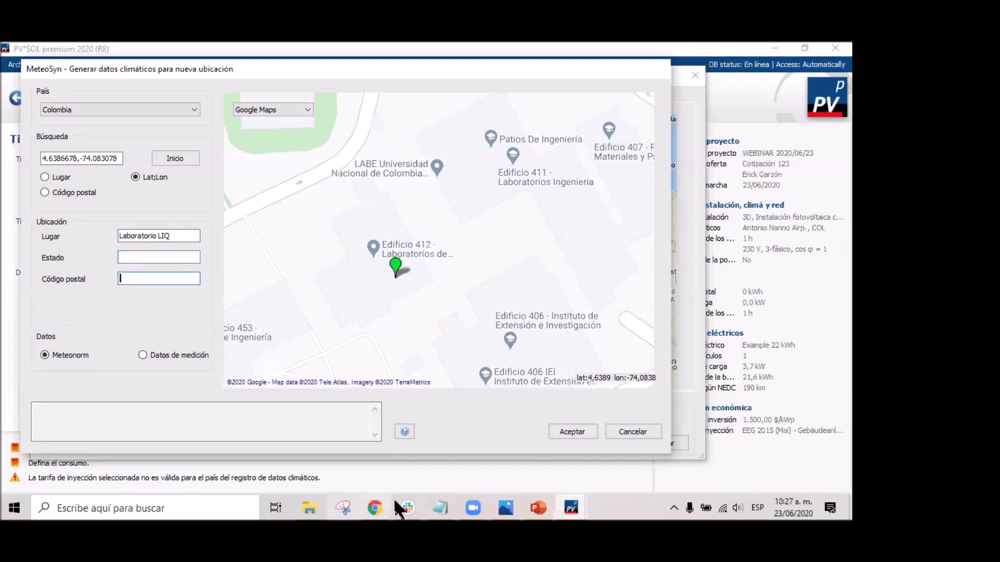
{"action": "left_click", "coordinate": [447, 500]}
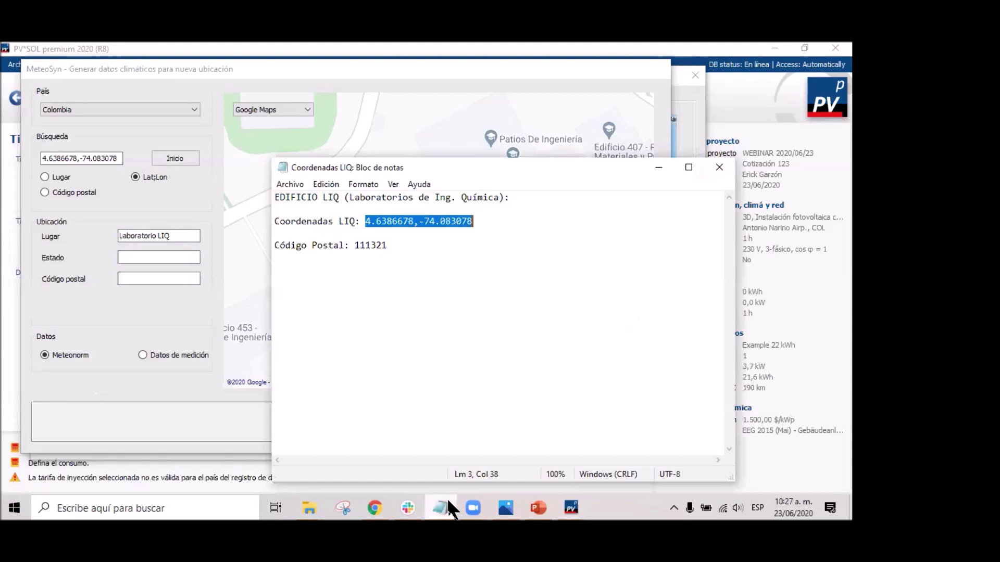
{"action": "left_click", "coordinate": [447, 498]}
{"action": "left_click", "coordinate": [148, 281]}
{"action": "type", "text": "111321"}
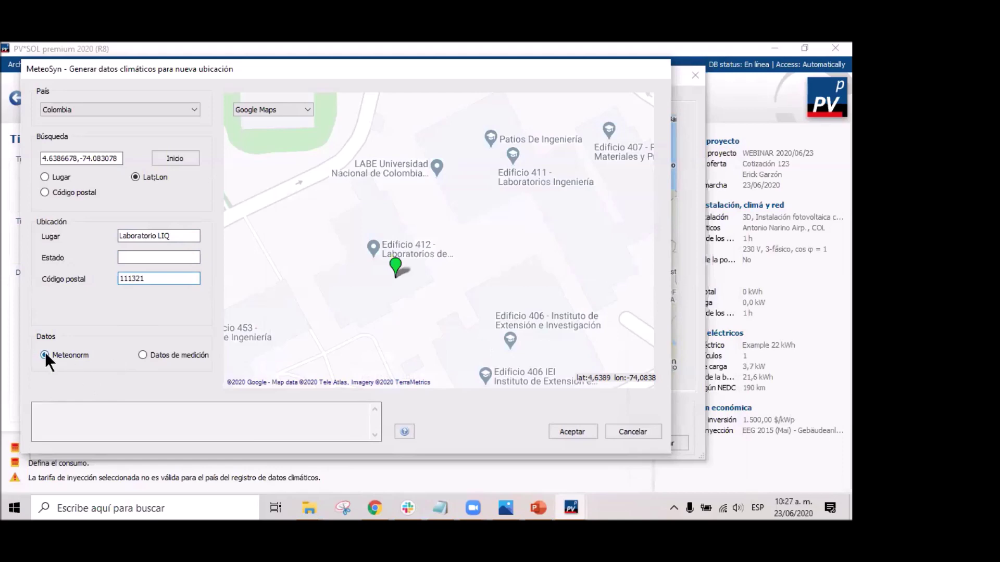
Leave the radiation and temperature units unchanged and choose Meteonorm as the data source.
{"action": "left_click", "coordinate": [158, 357]}
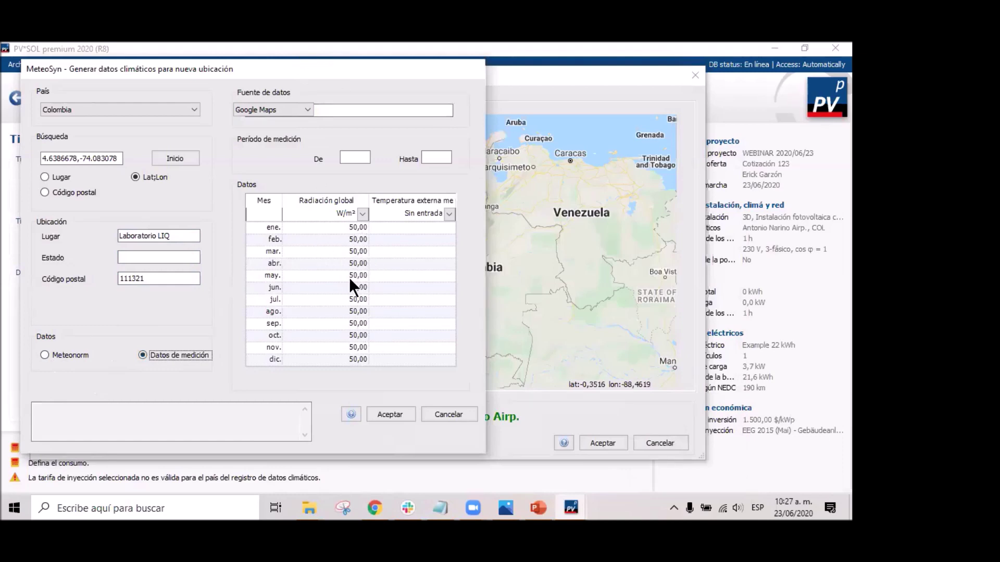
{"action": "left_click", "coordinate": [363, 213]}
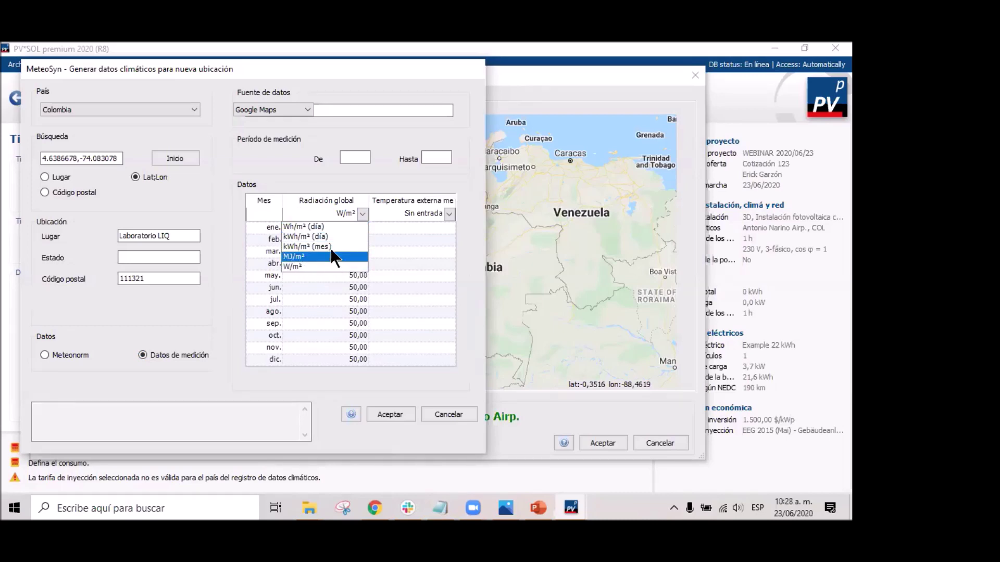
{"action": "left_click", "coordinate": [364, 214]}
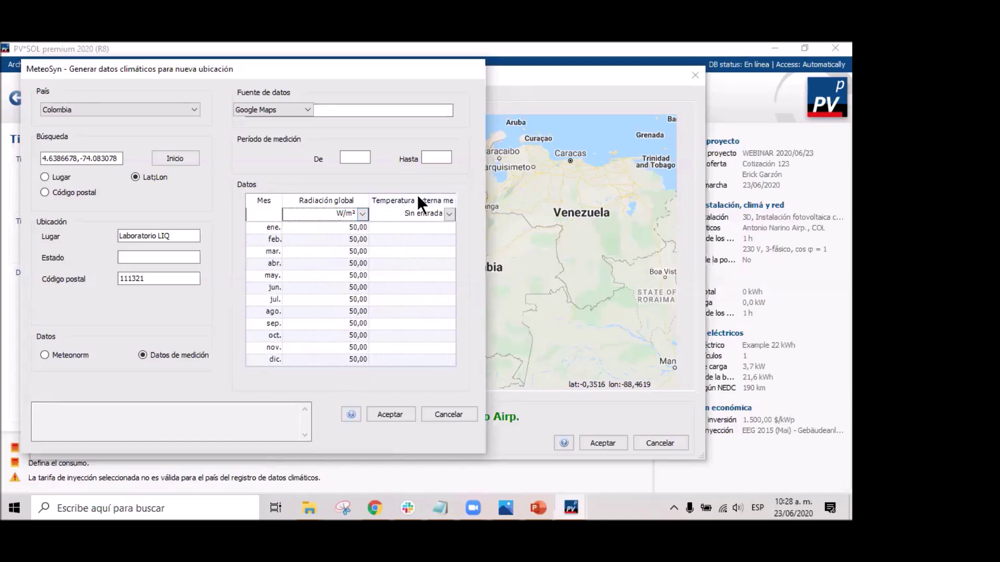
{"action": "left_click", "coordinate": [449, 213]}
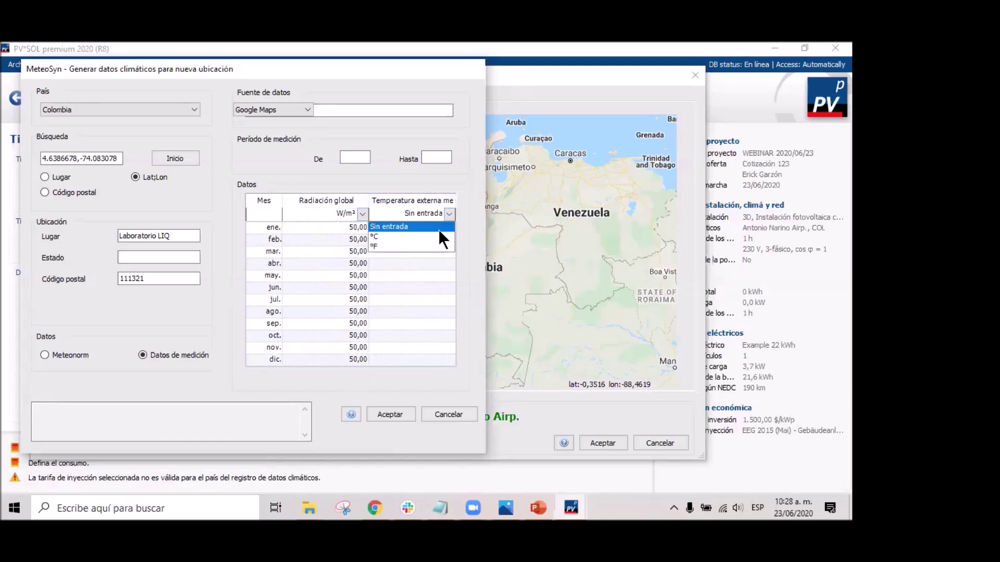
{"action": "left_click", "coordinate": [449, 211]}
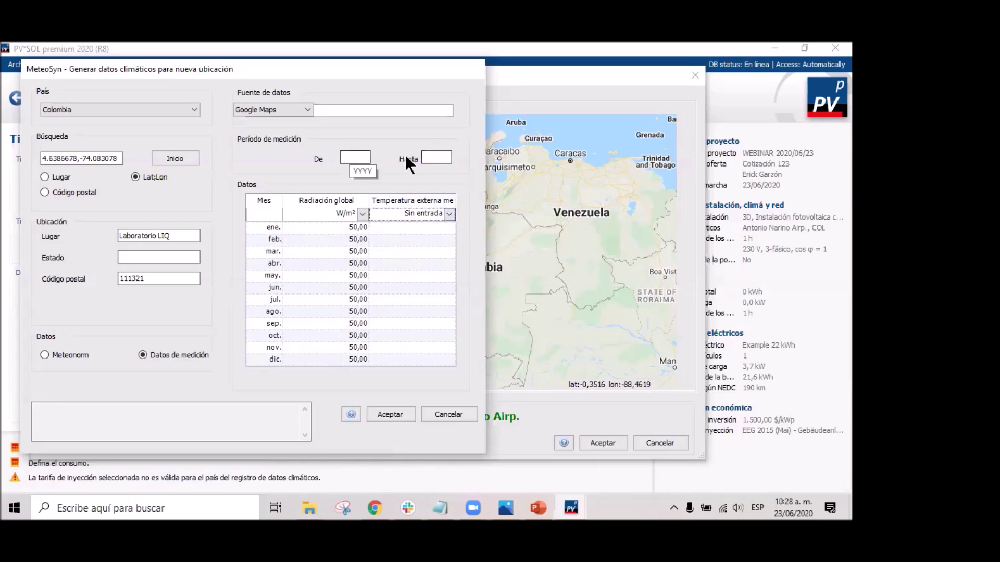
{"action": "left_click", "coordinate": [48, 355]}
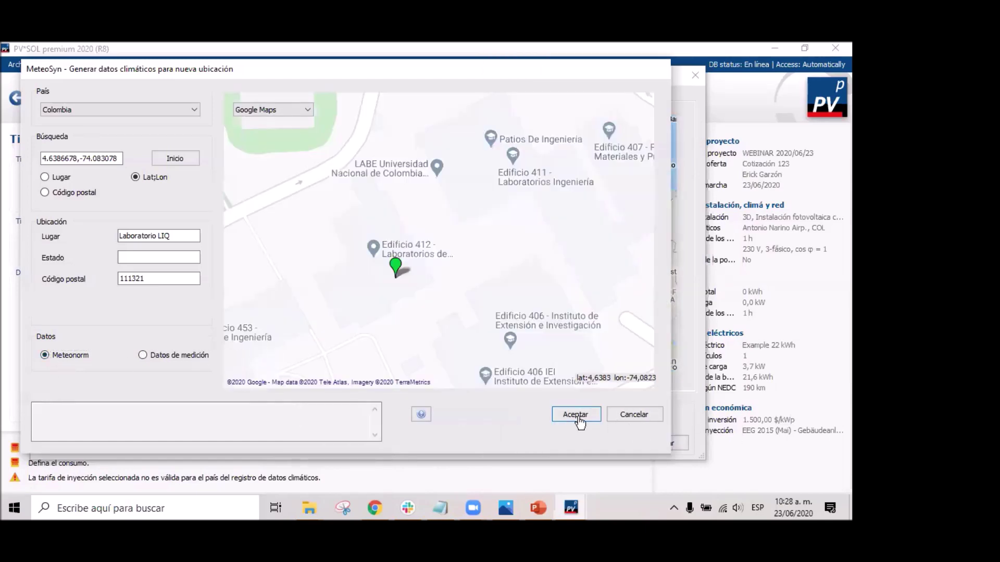
Generate Laboratorio LIQ climate data, accept it as the project location, then open Red de CA.
{"action": "left_click", "coordinate": [580, 420]}
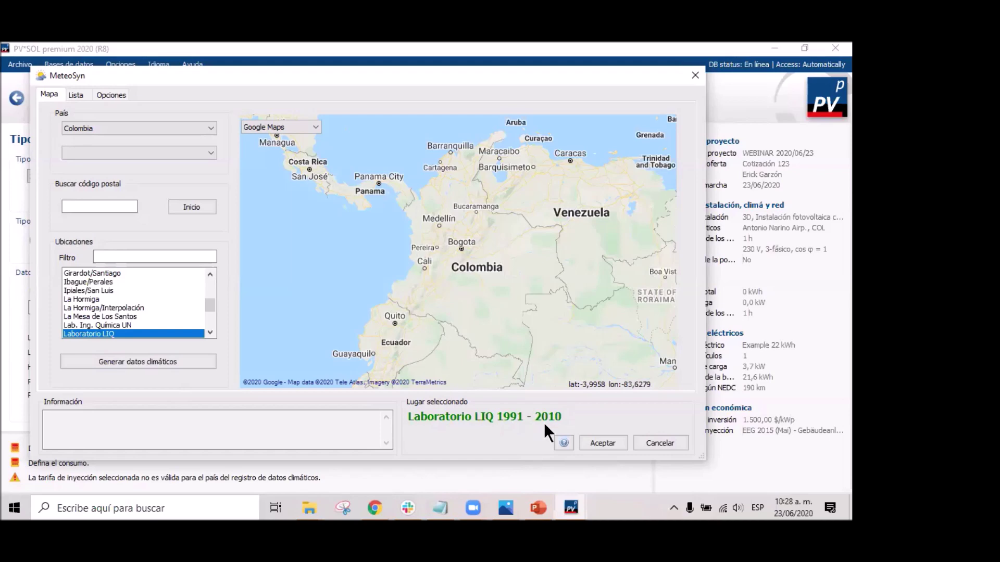
{"action": "left_click", "coordinate": [604, 444]}
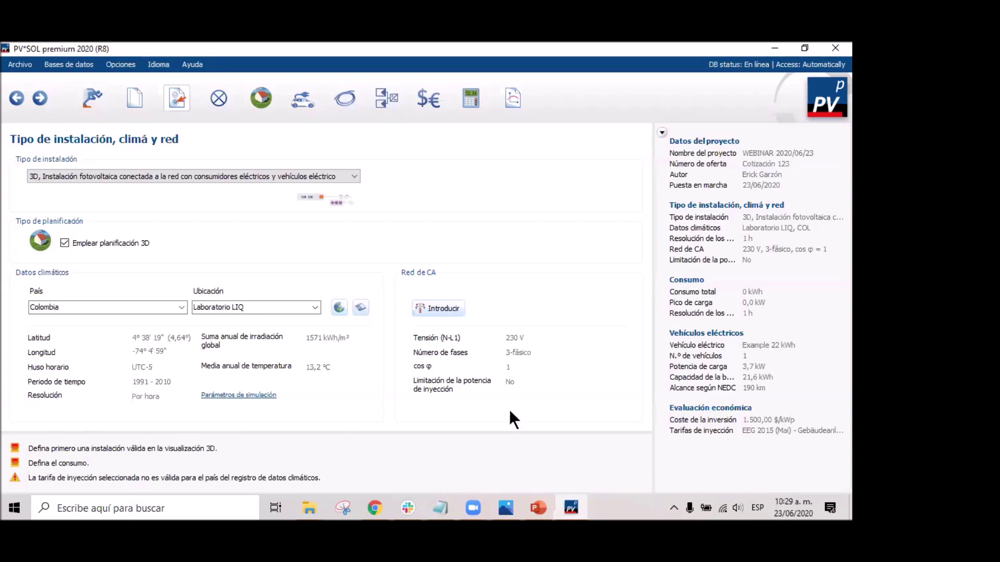
{"action": "left_click", "coordinate": [447, 306]}
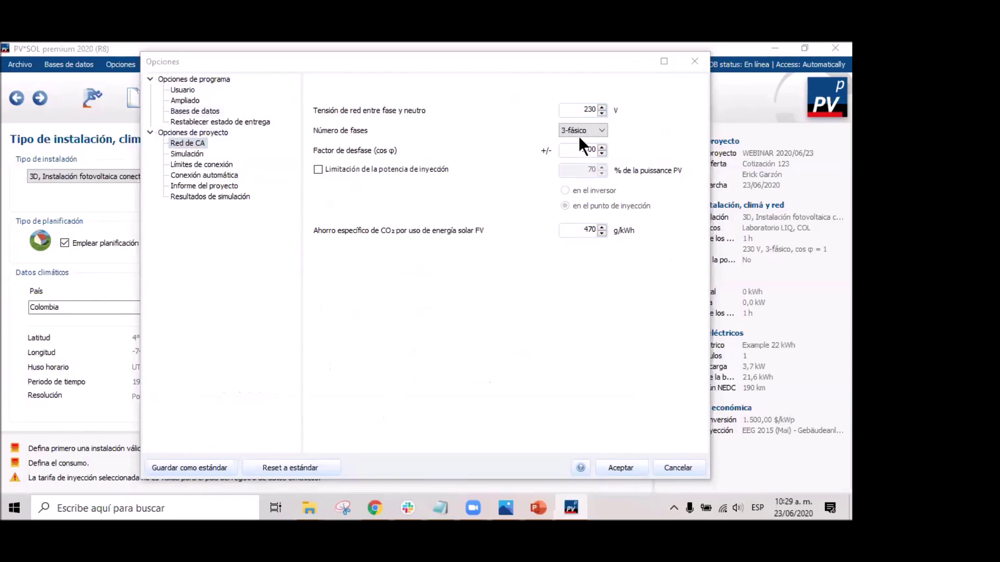
Replace the 230 V phase-to-neutral grid voltage with 208 V.
{"action": "left_click", "coordinate": [591, 108]}
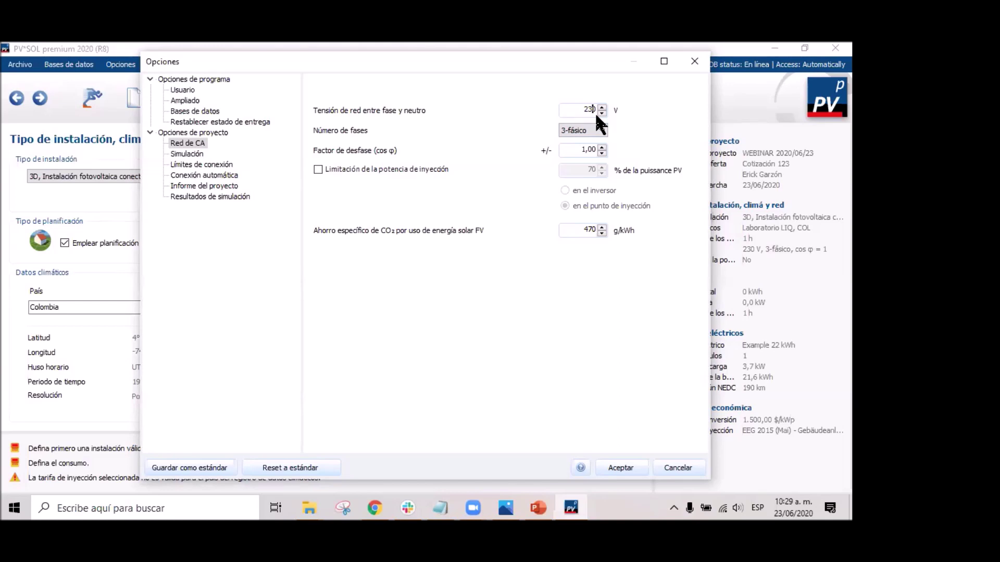
{"action": "key", "text": "BackSpace"}
{"action": "key", "text": "Delete"}
{"action": "type", "text": "08"}
Confirm Hofmann and Hay & Davies radiation models under Simulación, then go to Límites de conexión.
{"action": "left_click", "coordinate": [195, 154]}
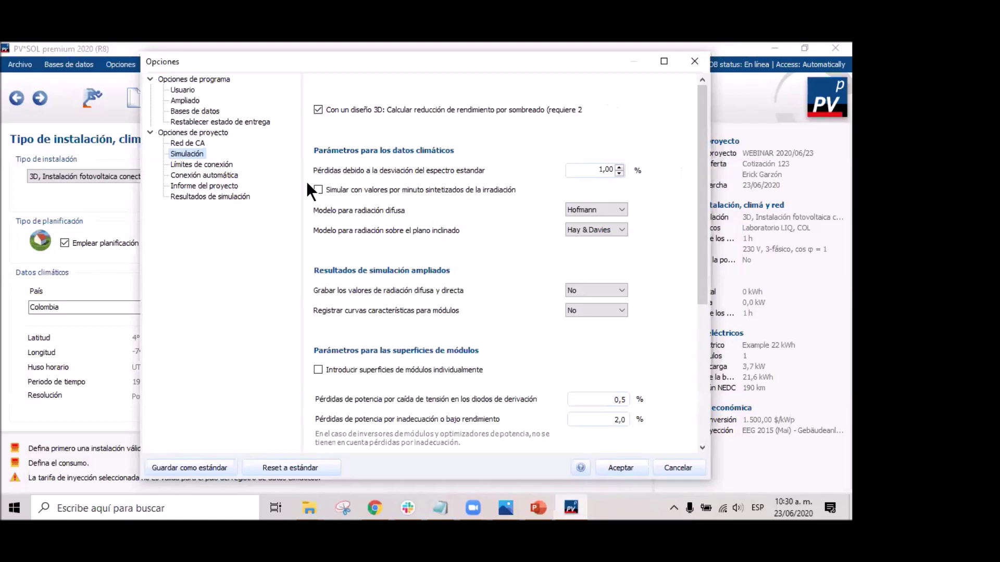
{"action": "left_click", "coordinate": [620, 209]}
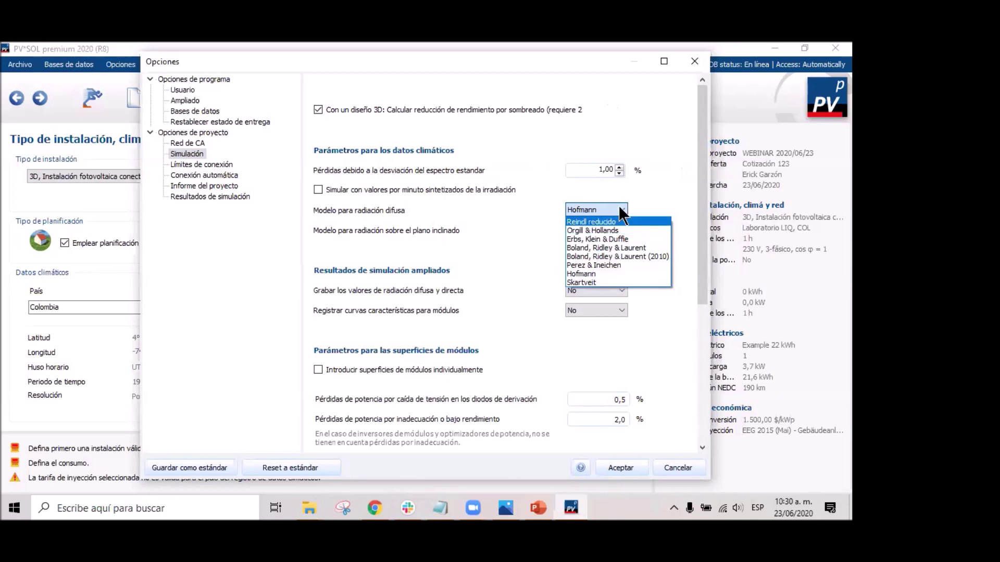
{"action": "left_click", "coordinate": [632, 199]}
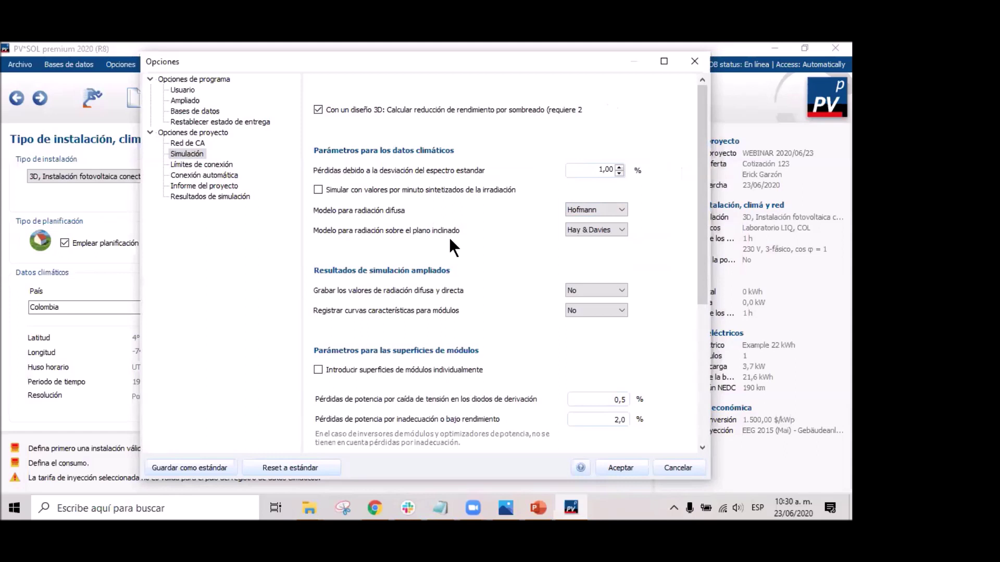
{"action": "left_click", "coordinate": [618, 227]}
{"action": "left_click", "coordinate": [618, 226]}
{"action": "scroll", "coordinate": [545, 239], "scroll_direction": "down", "scroll_amount": 5}
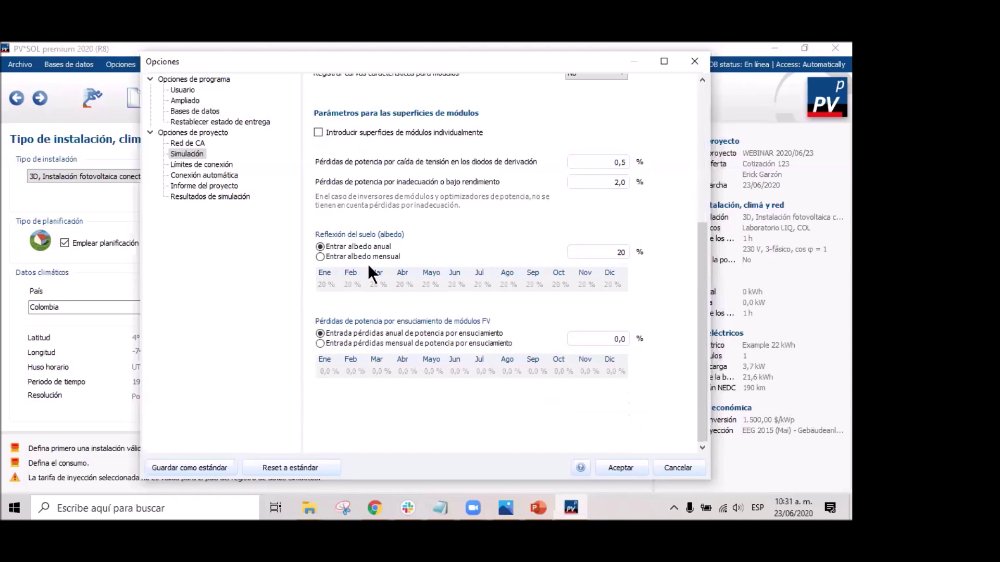
{"action": "scroll", "coordinate": [617, 292], "scroll_direction": "up", "scroll_amount": 3}
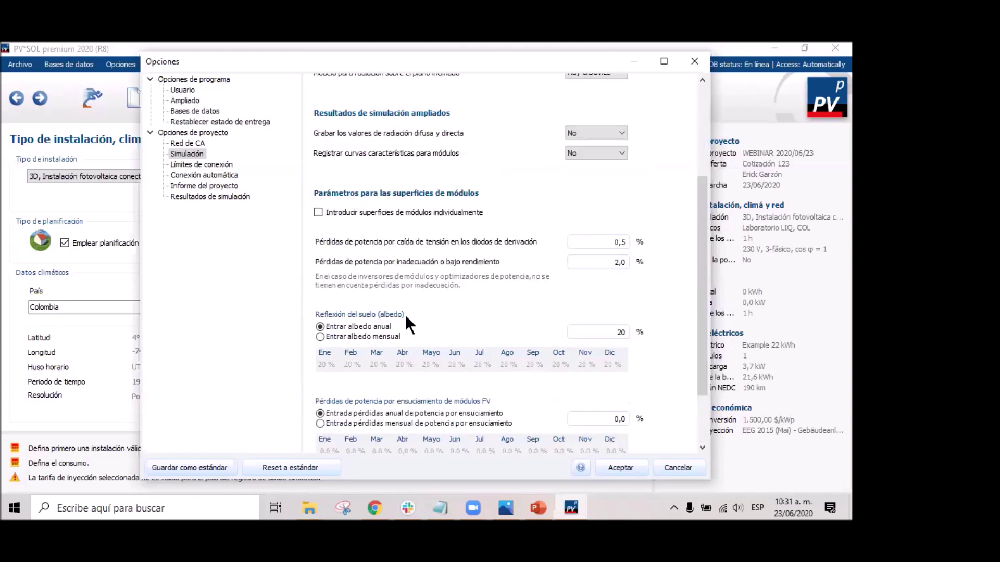
{"action": "scroll", "coordinate": [516, 355], "scroll_direction": "down", "scroll_amount": 3}
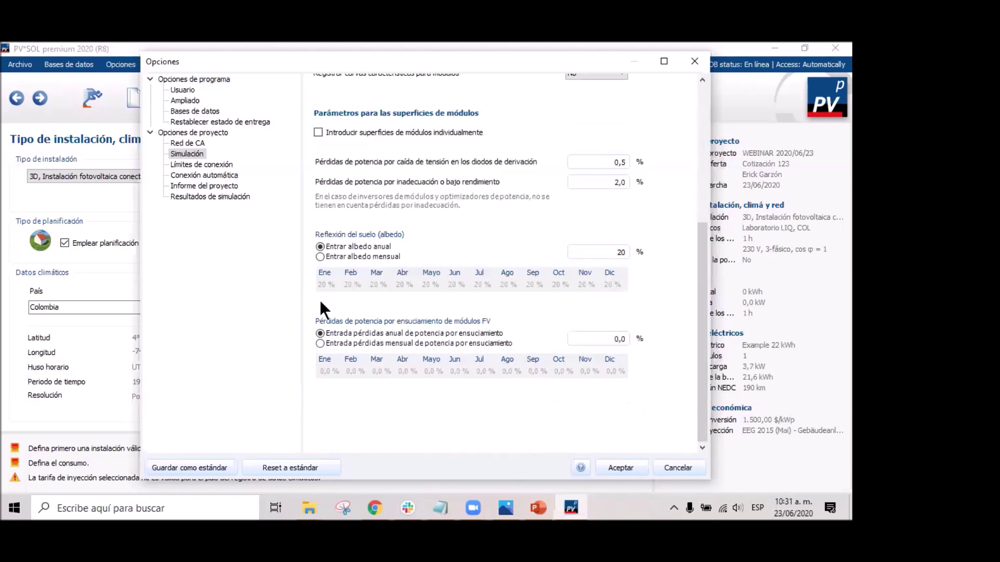
{"action": "scroll", "coordinate": [414, 314], "scroll_direction": "up", "scroll_amount": 6}
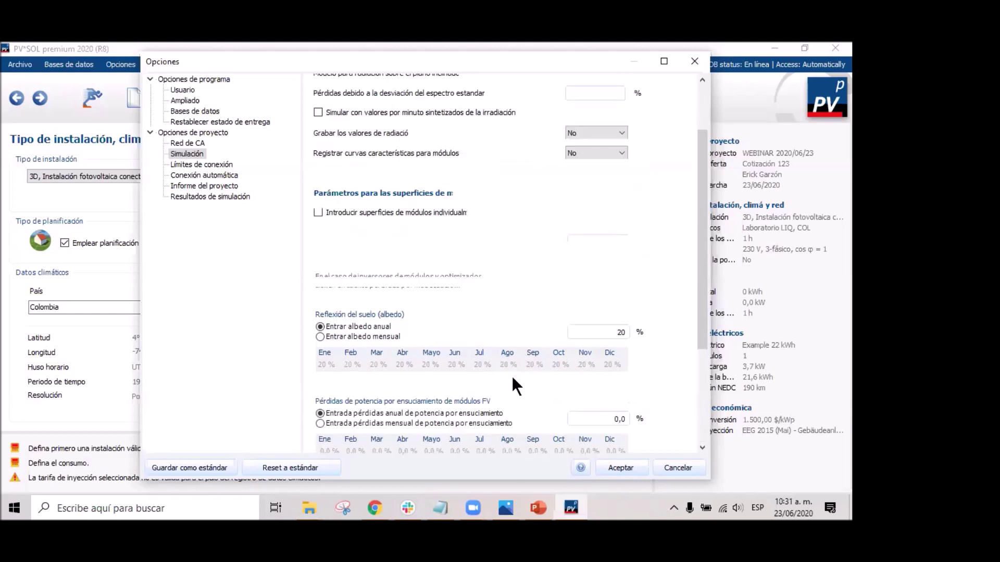
{"action": "left_click", "coordinate": [198, 163]}
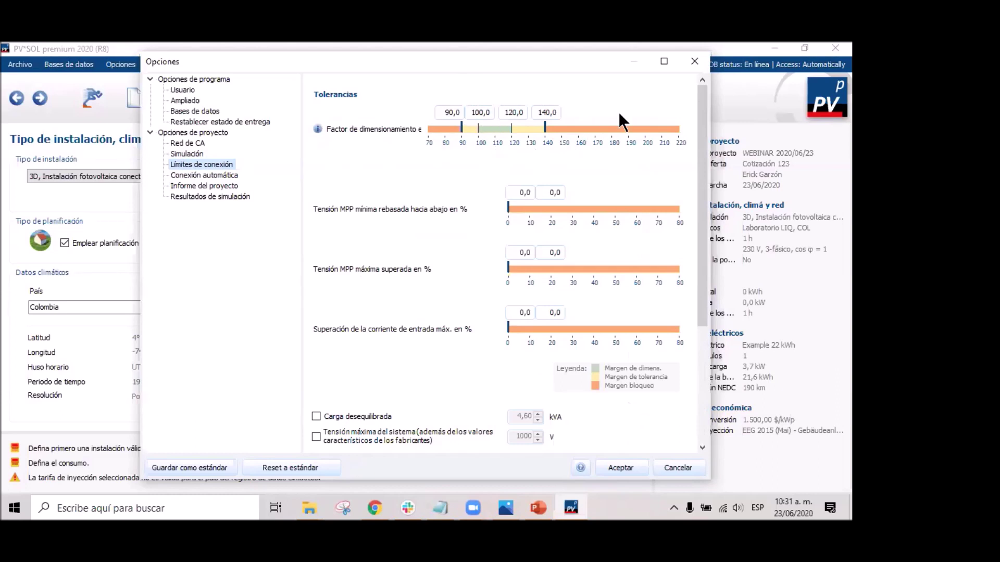
{"action": "scroll", "coordinate": [493, 240], "scroll_direction": "down", "scroll_amount": 3}
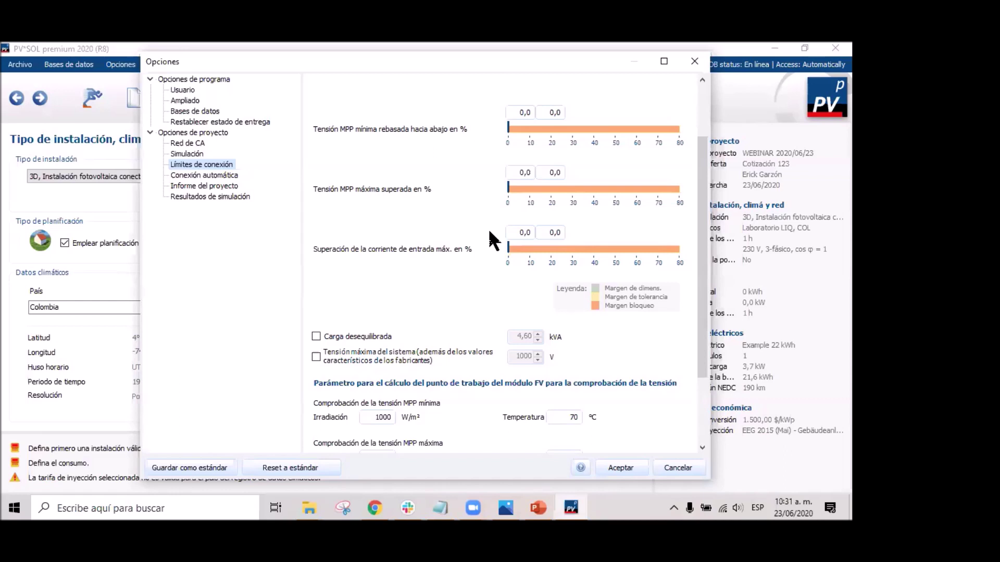
{"action": "scroll", "coordinate": [489, 233], "scroll_direction": "down", "scroll_amount": 2}
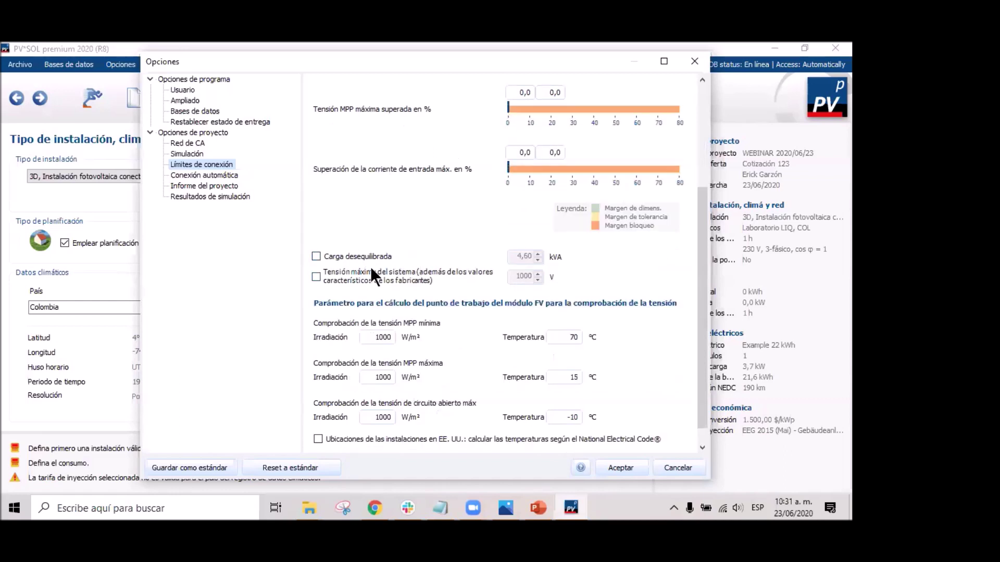
{"action": "scroll", "coordinate": [573, 325], "scroll_direction": "down", "scroll_amount": 1}
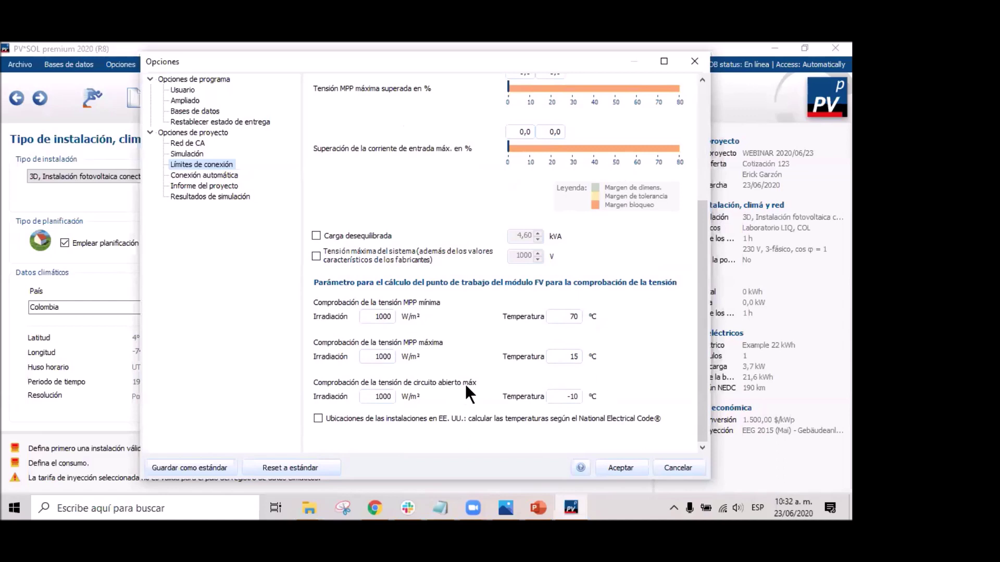
Raise the open-circuit voltage check temperature from -10 °C by typing 1 over it.
{"action": "left_click", "coordinate": [565, 397]}
{"action": "left_click_drag", "start_coordinate": [578, 397], "coordinate": [563, 397]}
{"action": "type", "text": "1"}
Keep 2 distinct inverter models under Conexión automática, then move to Informe del proyecto.
{"action": "left_click", "coordinate": [209, 175]}
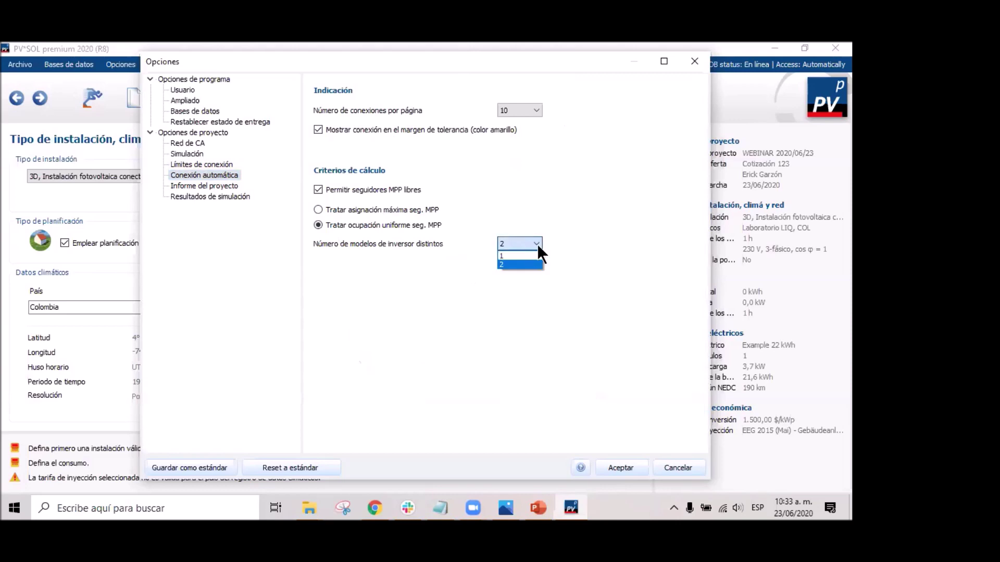
{"action": "left_click", "coordinate": [533, 263]}
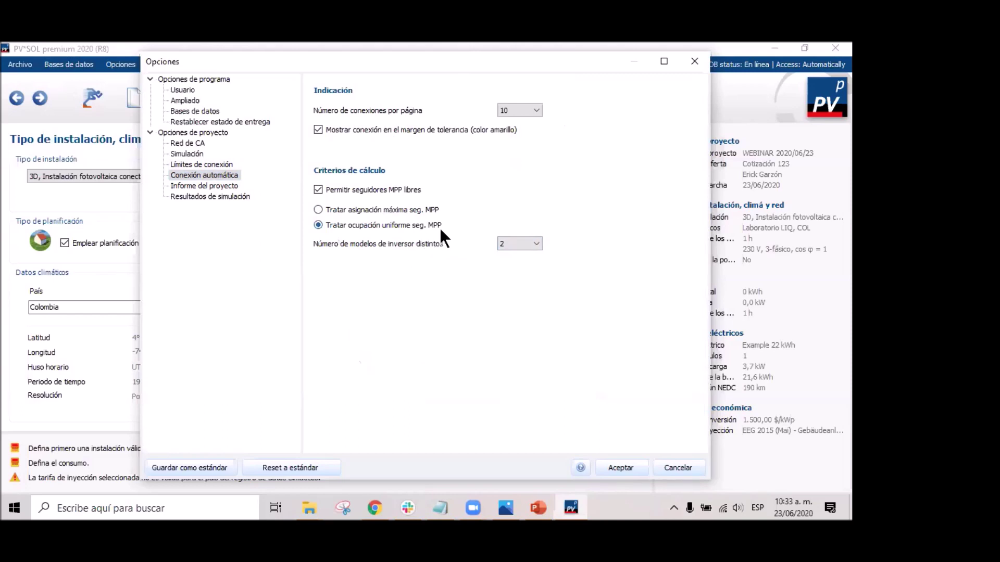
{"action": "left_click", "coordinate": [216, 186]}
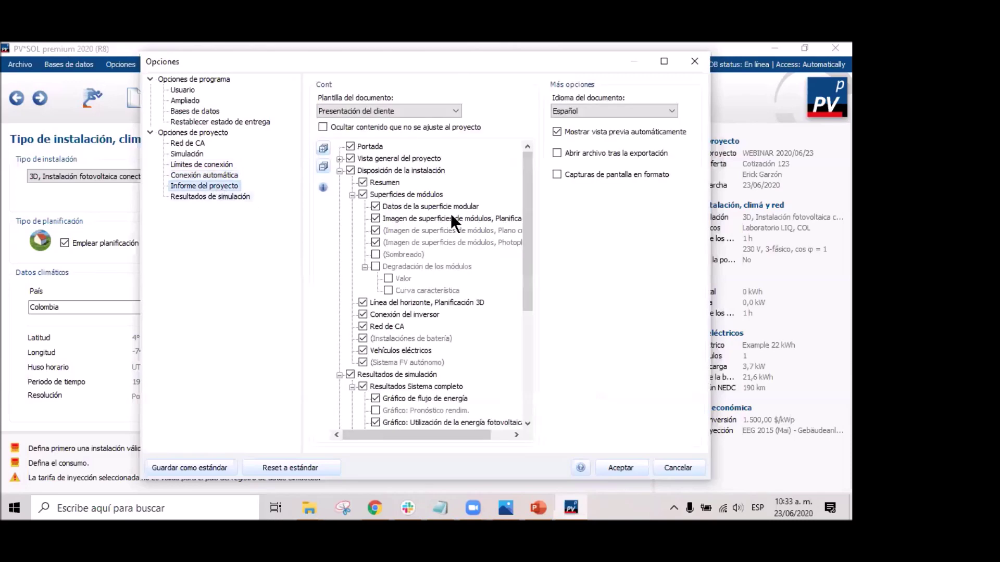
Show the simulation results options: Excel export in kWh and °C with ';' separator.
{"action": "scroll", "coordinate": [385, 198], "scroll_direction": "down", "scroll_amount": 5}
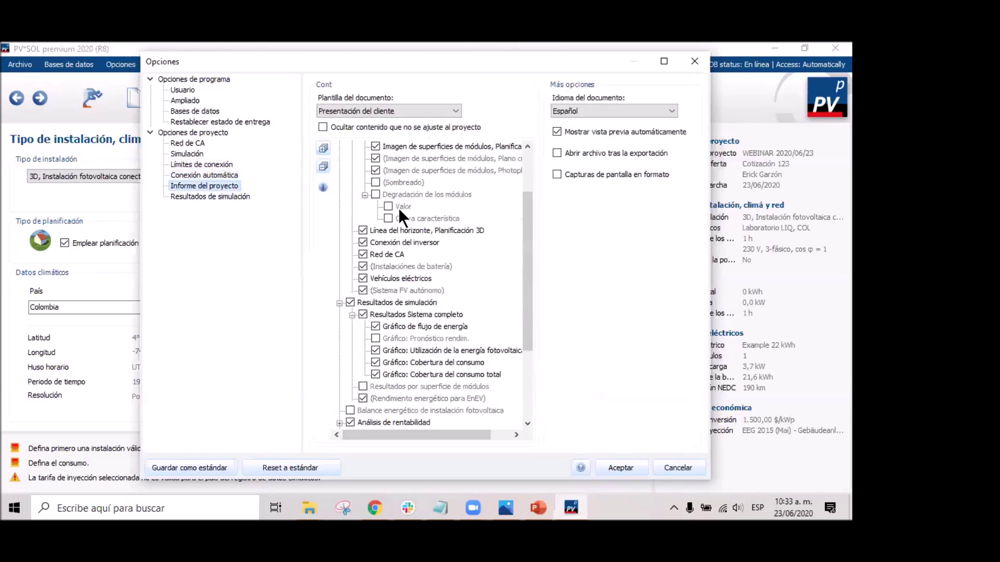
{"action": "scroll", "coordinate": [438, 257], "scroll_direction": "up", "scroll_amount": 5}
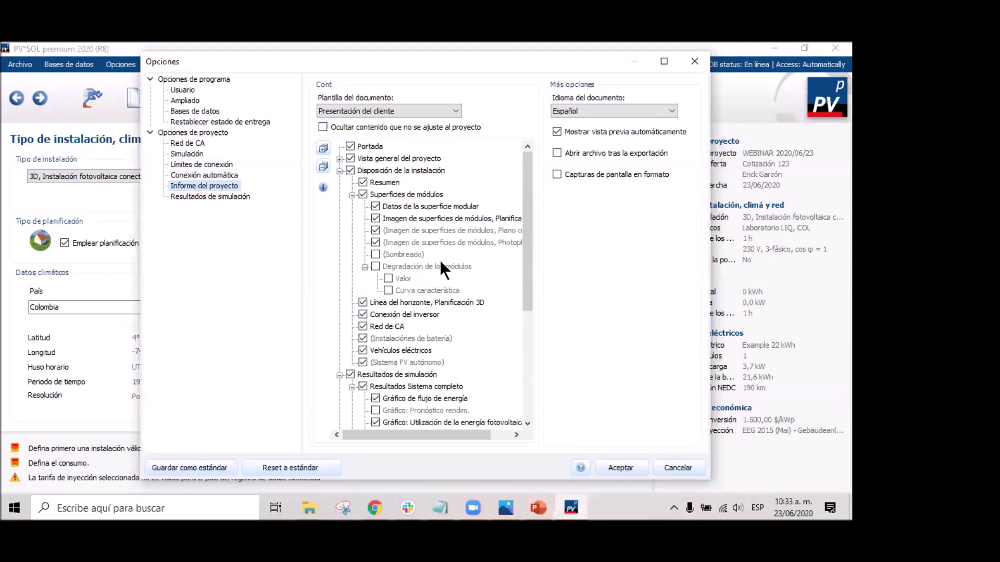
{"action": "scroll", "coordinate": [423, 354], "scroll_direction": "down", "scroll_amount": 5}
{"action": "scroll", "coordinate": [383, 242], "scroll_direction": "up", "scroll_amount": 5}
{"action": "scroll", "coordinate": [385, 355], "scroll_direction": "down", "scroll_amount": 5}
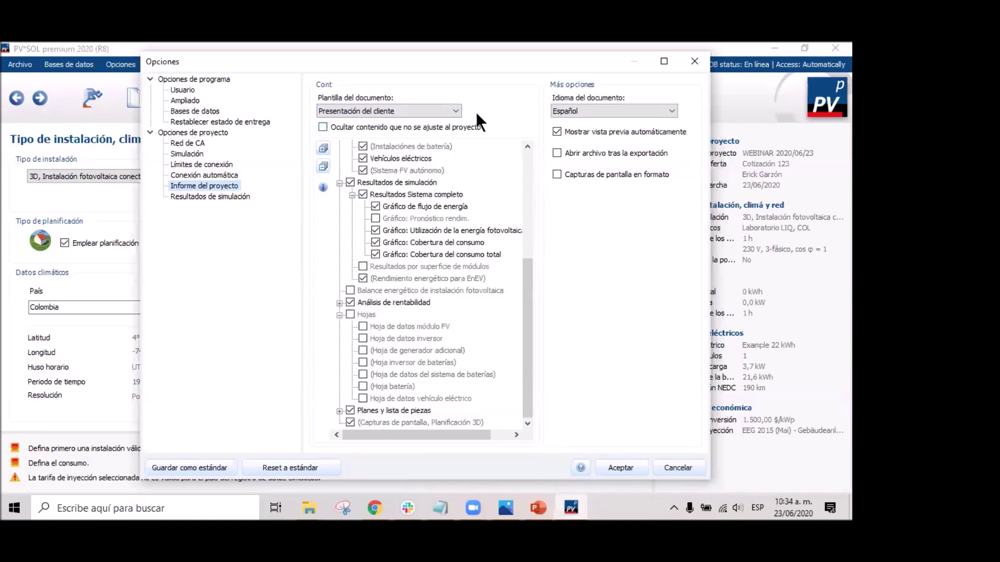
{"action": "left_click", "coordinate": [209, 201]}
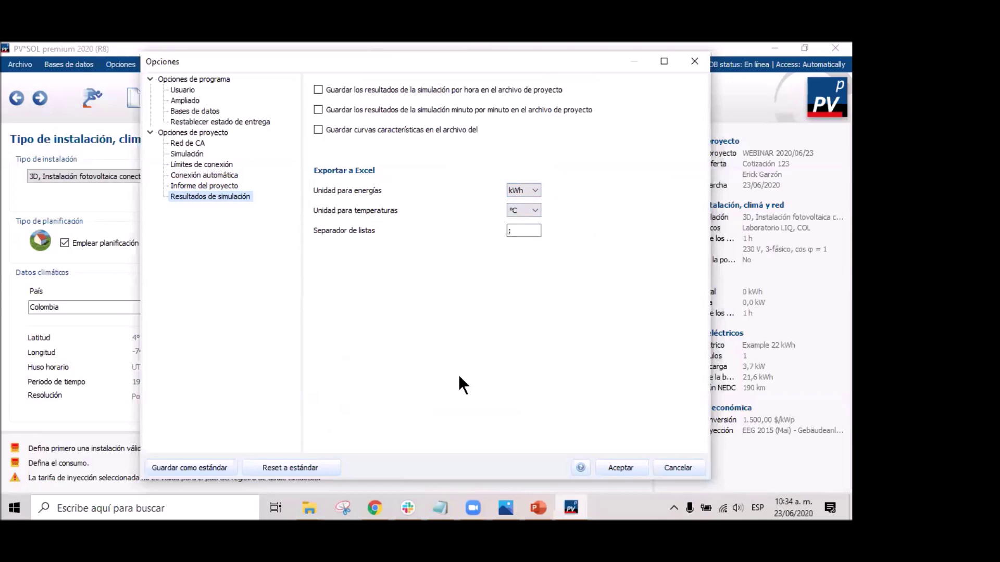
Accept the options and return to the page with Laboratorio LIQ climate data and 208 V grid.
{"action": "left_click", "coordinate": [636, 468]}
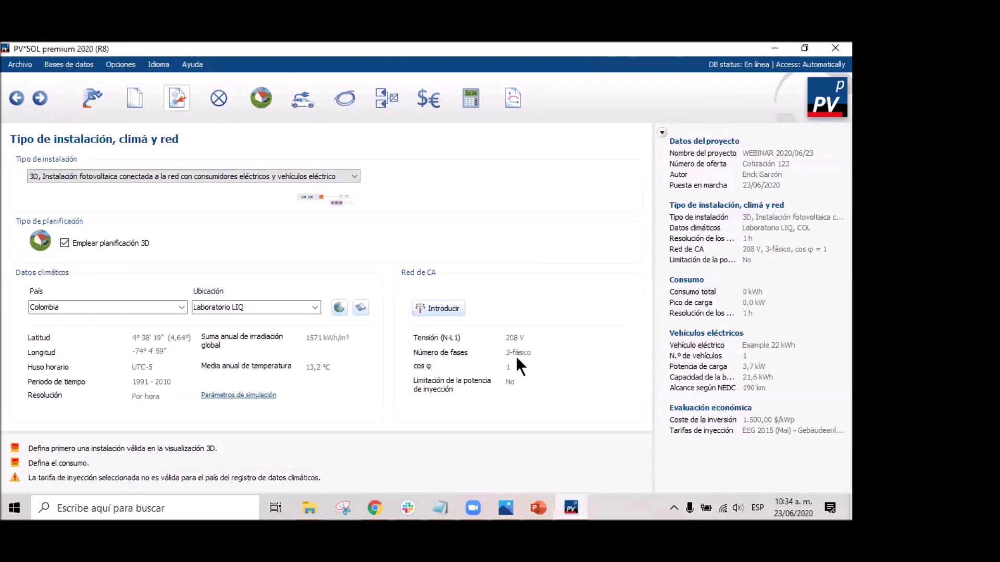
On the Consumo page, choose Cargar perfiles / aparatos individuales from Añadir consumo.
{"action": "left_click", "coordinate": [38, 102]}
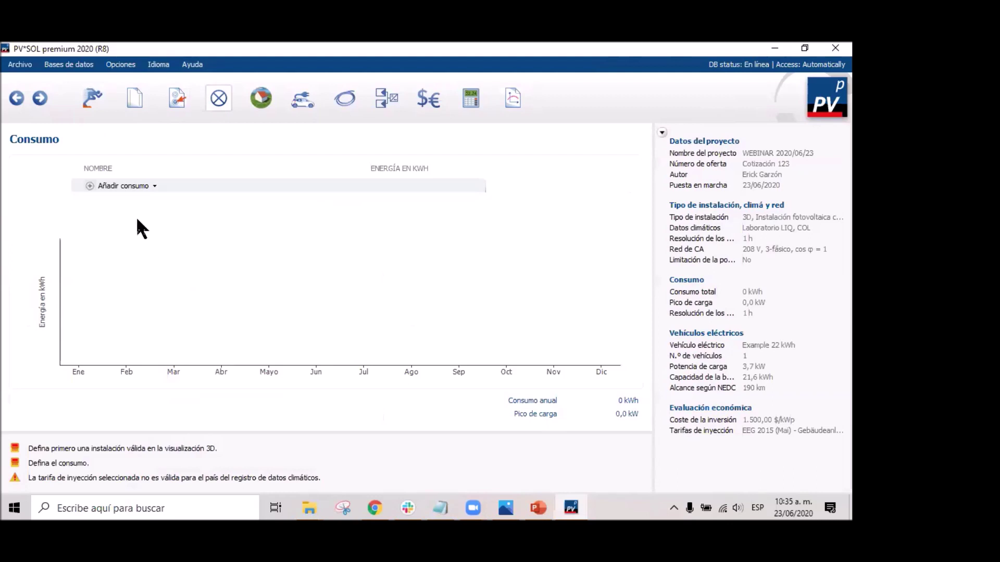
{"action": "left_click", "coordinate": [153, 186]}
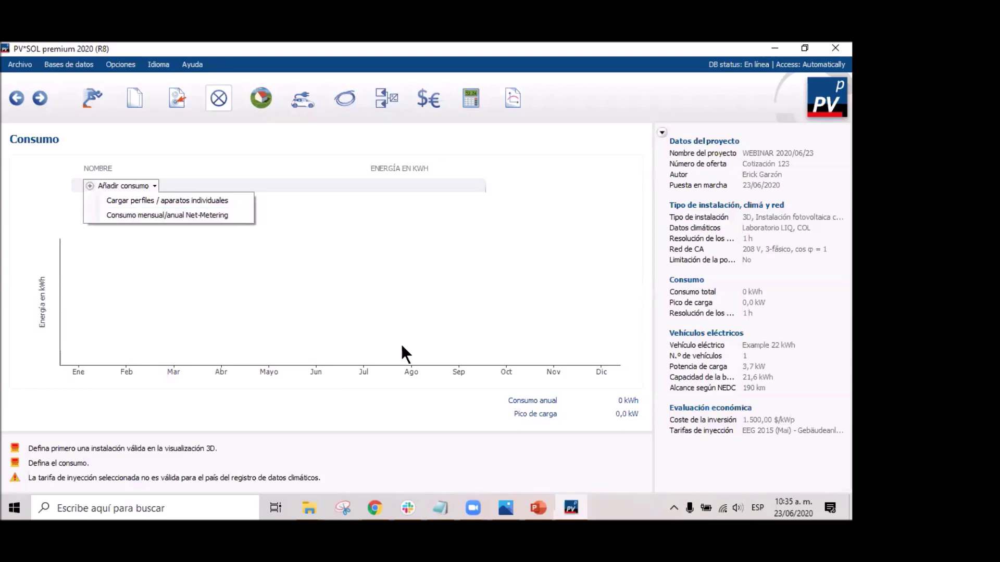
{"action": "left_click", "coordinate": [150, 182]}
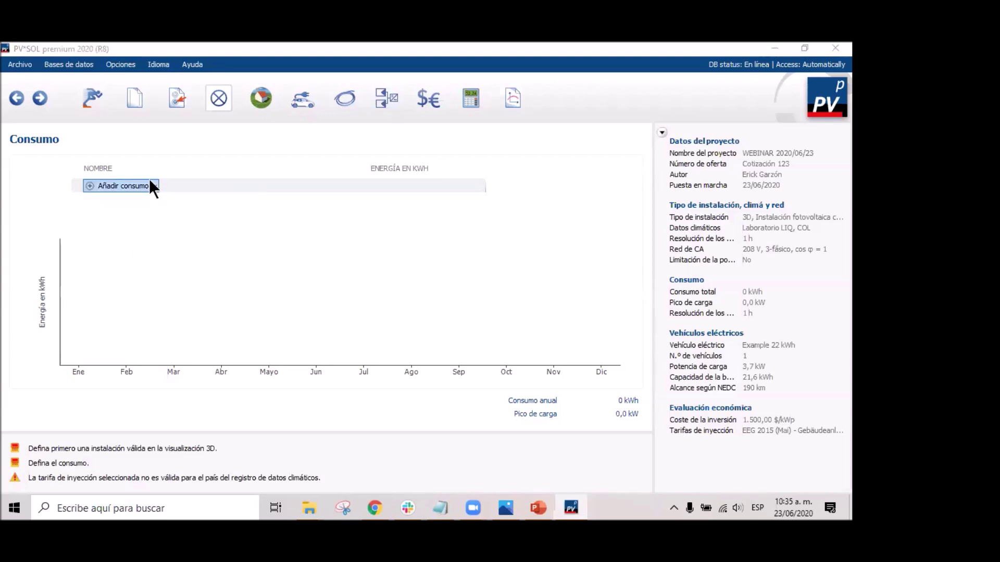
{"action": "left_click", "coordinate": [150, 186]}
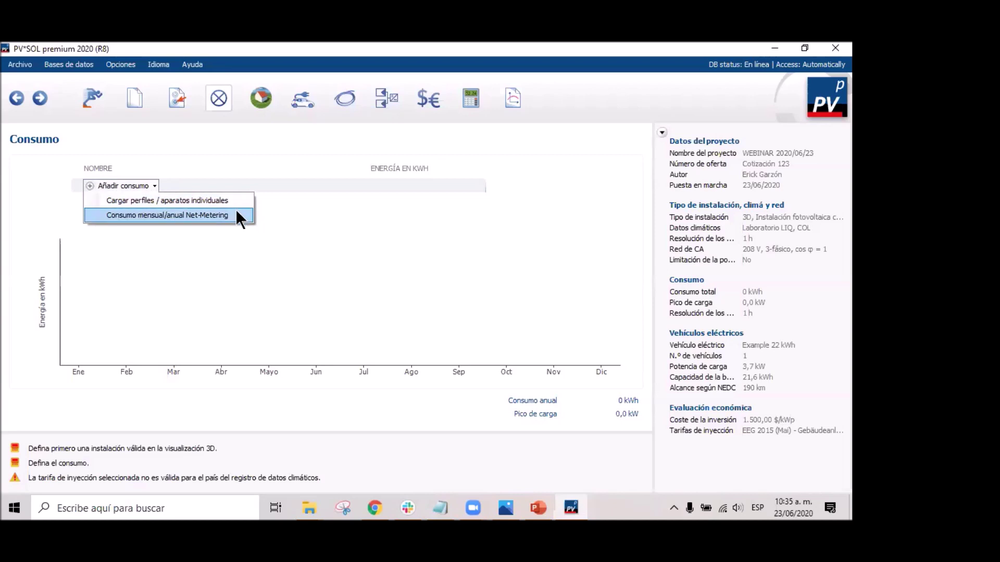
{"action": "left_click", "coordinate": [194, 201]}
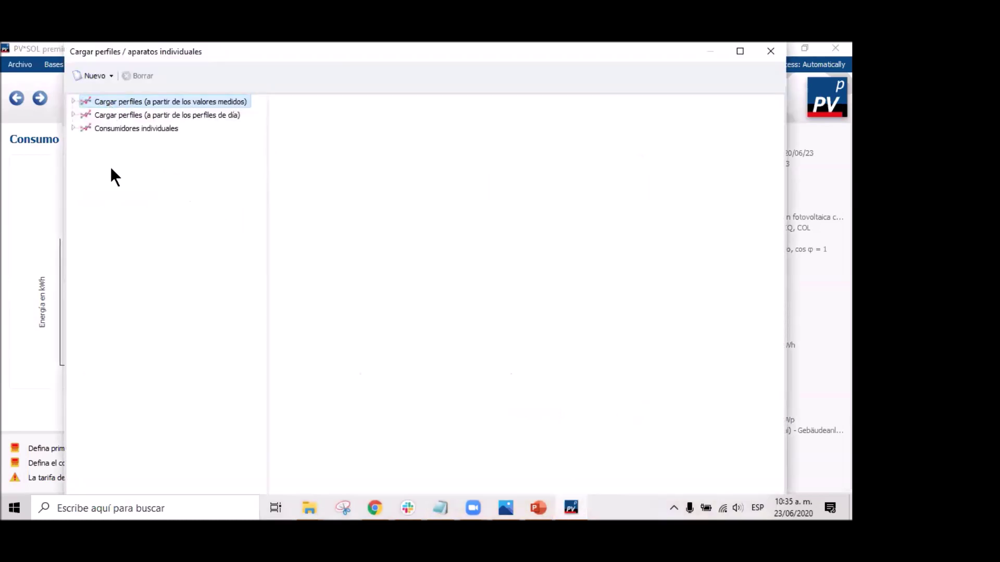
{"action": "left_click", "coordinate": [72, 100]}
{"action": "scroll", "coordinate": [136, 213], "scroll_direction": "down", "scroll_amount": 5}
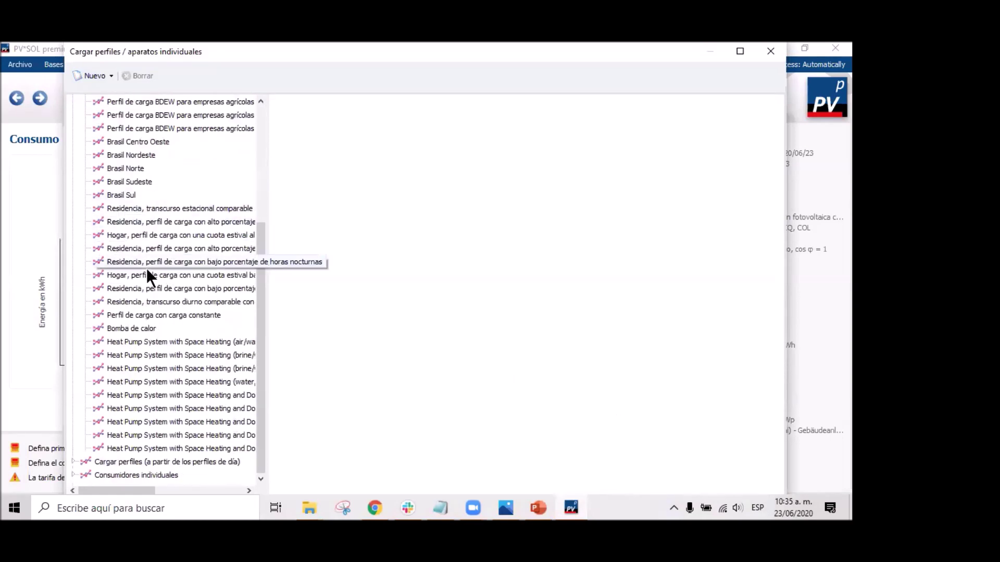
{"action": "scroll", "coordinate": [145, 277], "scroll_direction": "up", "scroll_amount": 2}
{"action": "scroll", "coordinate": [142, 280], "scroll_direction": "up", "scroll_amount": 3}
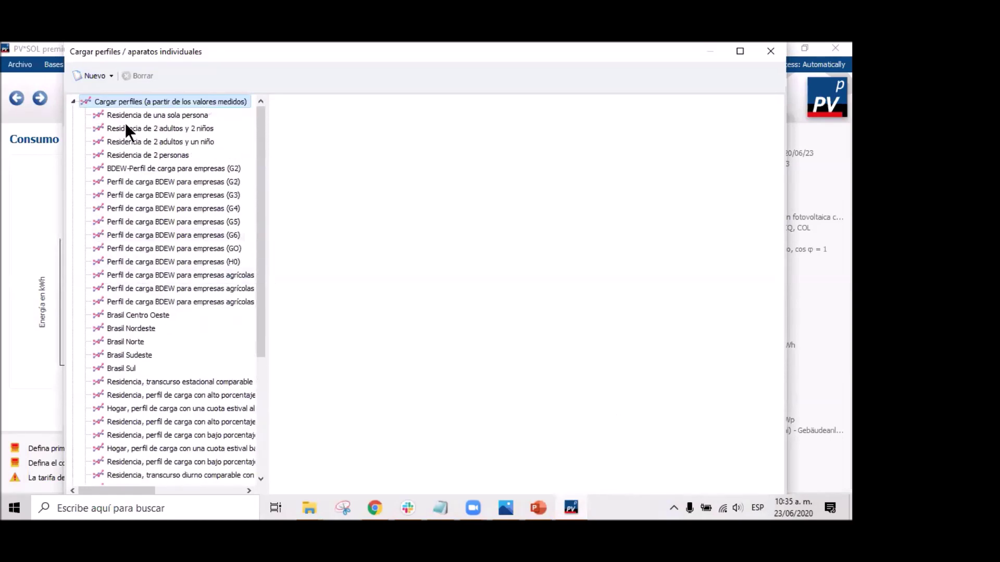
{"action": "left_click", "coordinate": [153, 129]}
{"action": "left_click", "coordinate": [168, 164]}
{"action": "left_click", "coordinate": [167, 196]}
{"action": "left_click", "coordinate": [186, 248]}
{"action": "left_click", "coordinate": [189, 288]}
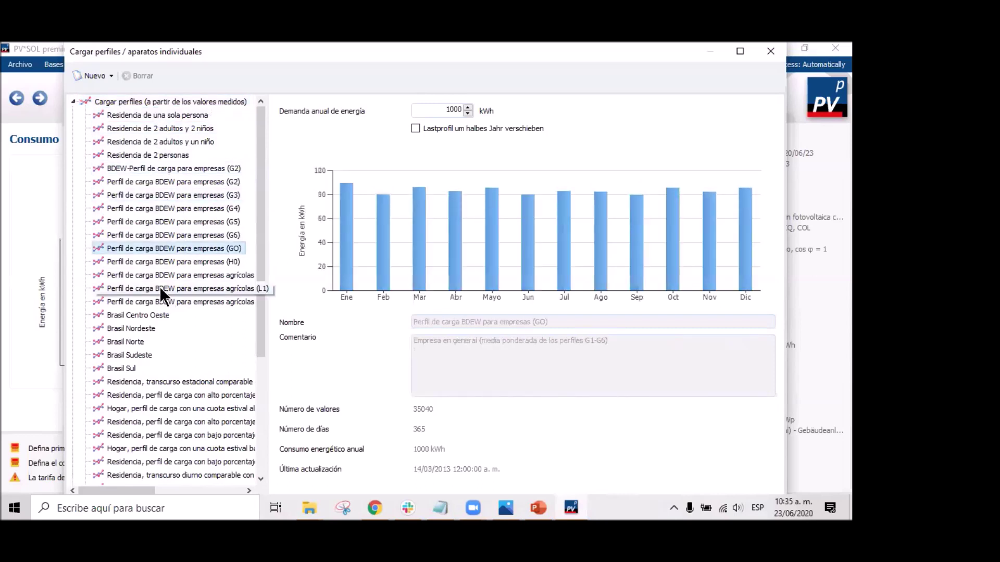
{"action": "left_click", "coordinate": [124, 329]}
{"action": "scroll", "coordinate": [122, 356], "scroll_direction": "down", "scroll_amount": 2}
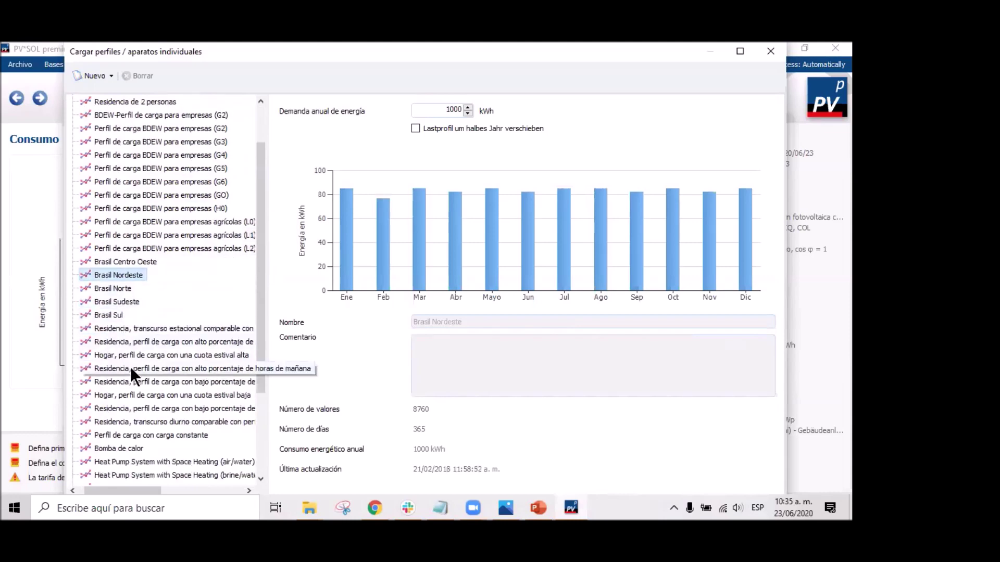
{"action": "left_click", "coordinate": [130, 369]}
{"action": "scroll", "coordinate": [135, 360], "scroll_direction": "down", "scroll_amount": 2}
{"action": "scroll", "coordinate": [137, 357], "scroll_direction": "up", "scroll_amount": 4}
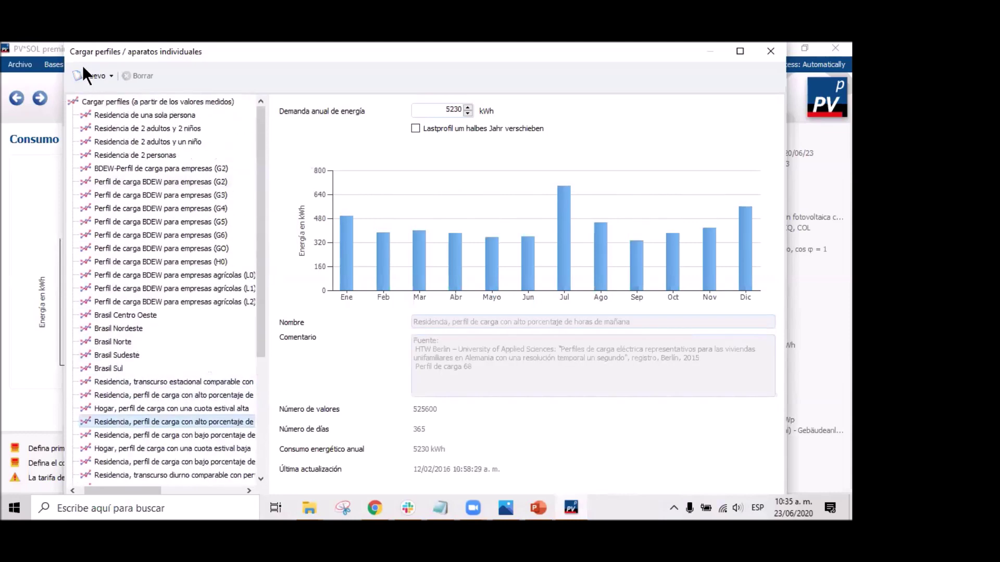
{"action": "left_click", "coordinate": [157, 131]}
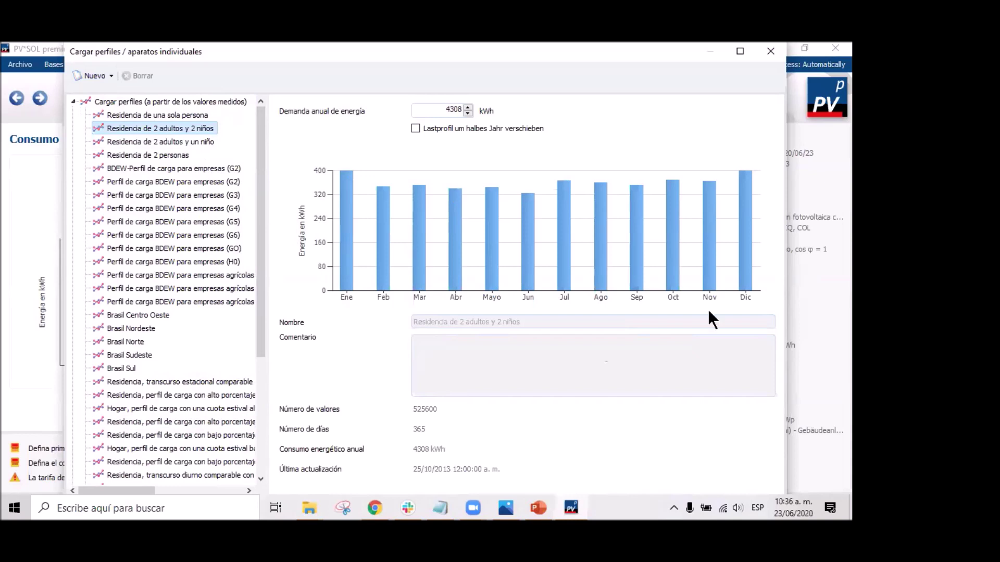
{"action": "left_click", "coordinate": [72, 101]}
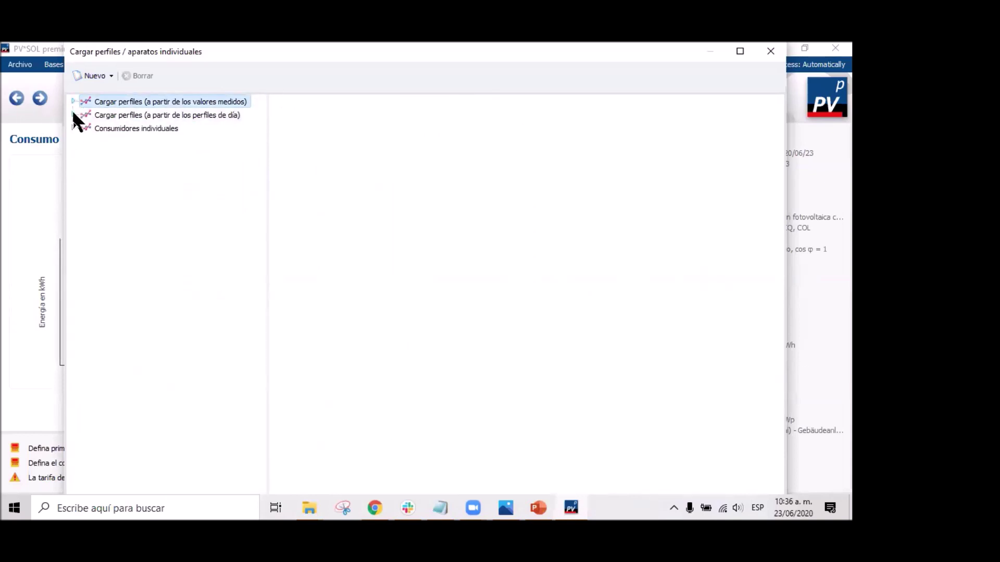
Expand Cargar perfiles (a partir de los perfiles de día) and browse the regional and building profiles.
{"action": "left_click", "coordinate": [73, 114]}
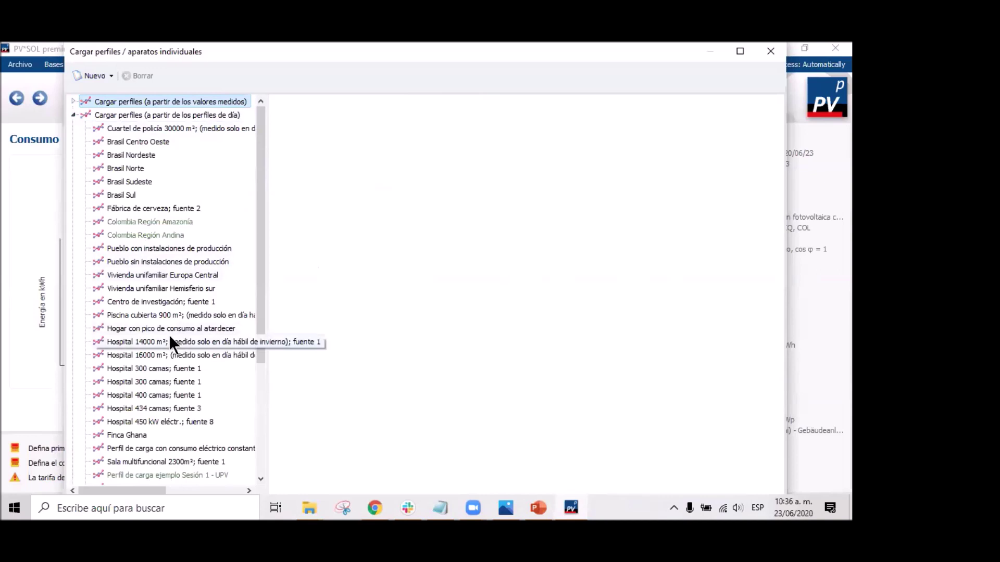
{"action": "scroll", "coordinate": [180, 338], "scroll_direction": "down", "scroll_amount": 4}
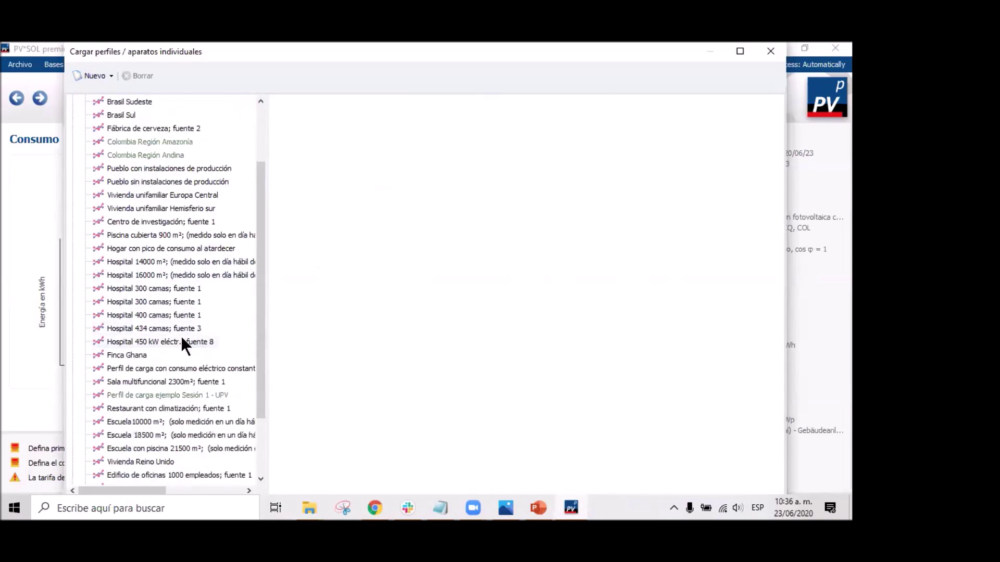
{"action": "scroll", "coordinate": [180, 348], "scroll_direction": "up", "scroll_amount": 2}
{"action": "scroll", "coordinate": [178, 345], "scroll_direction": "up", "scroll_amount": 2}
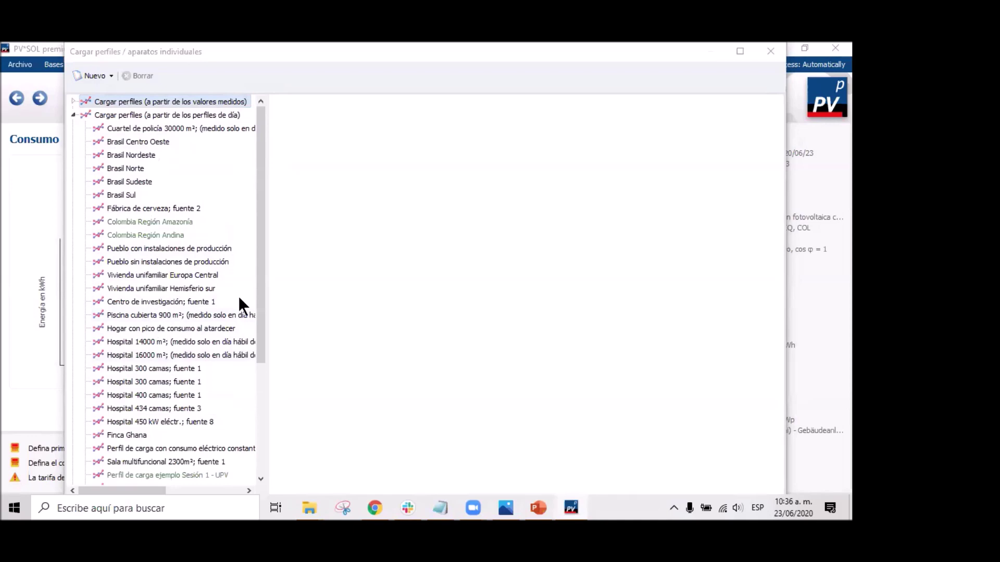
{"action": "left_click_drag", "start_coordinate": [263, 243], "coordinate": [246, 211]}
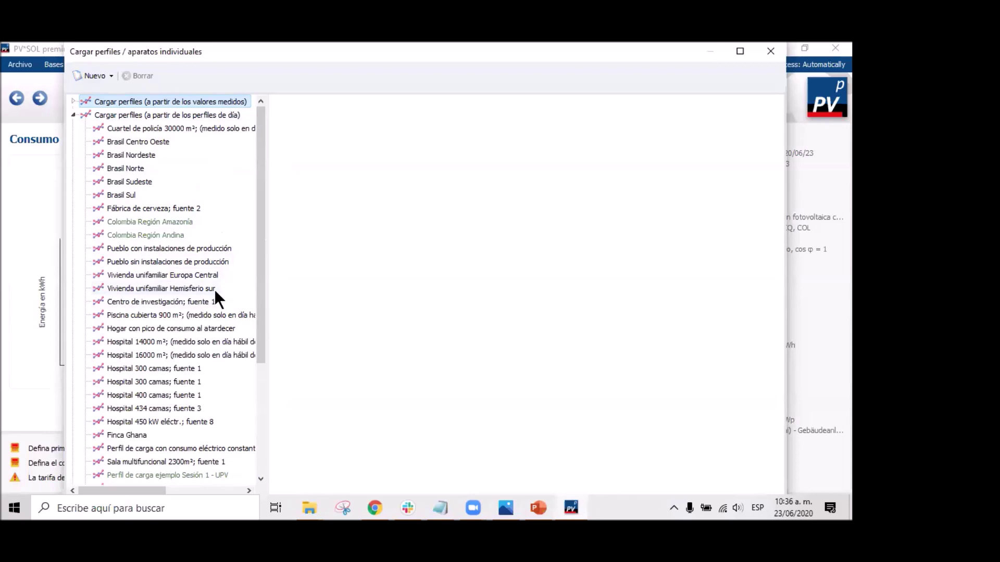
{"action": "scroll", "coordinate": [208, 297], "scroll_direction": "down", "scroll_amount": 1}
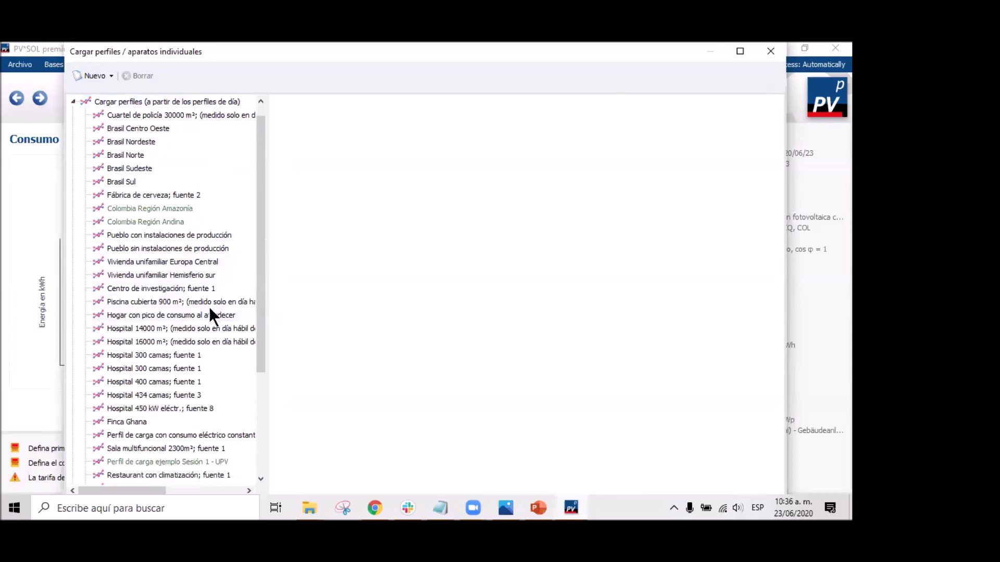
{"action": "scroll", "coordinate": [167, 355], "scroll_direction": "down", "scroll_amount": 1}
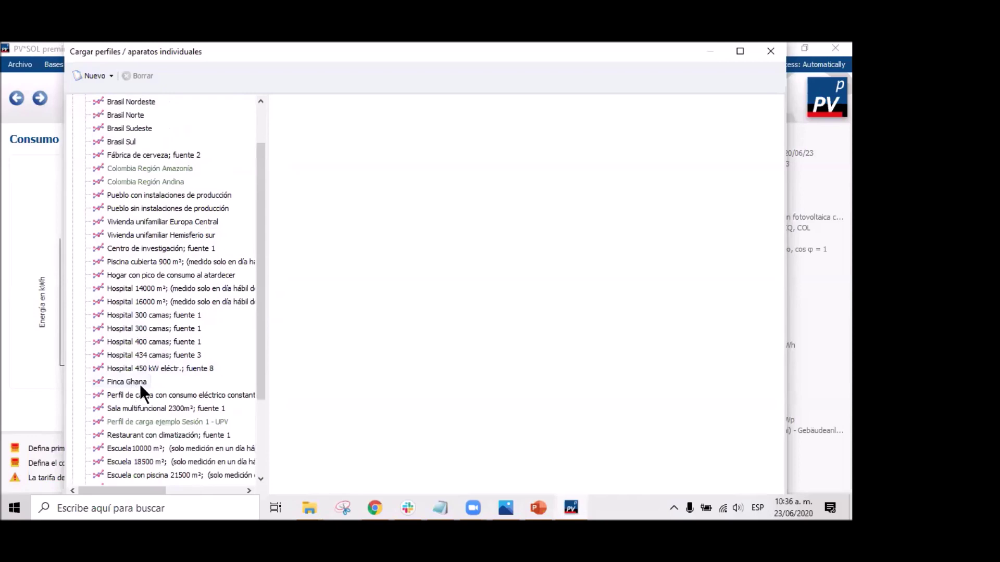
{"action": "scroll", "coordinate": [141, 388], "scroll_direction": "down", "scroll_amount": 3}
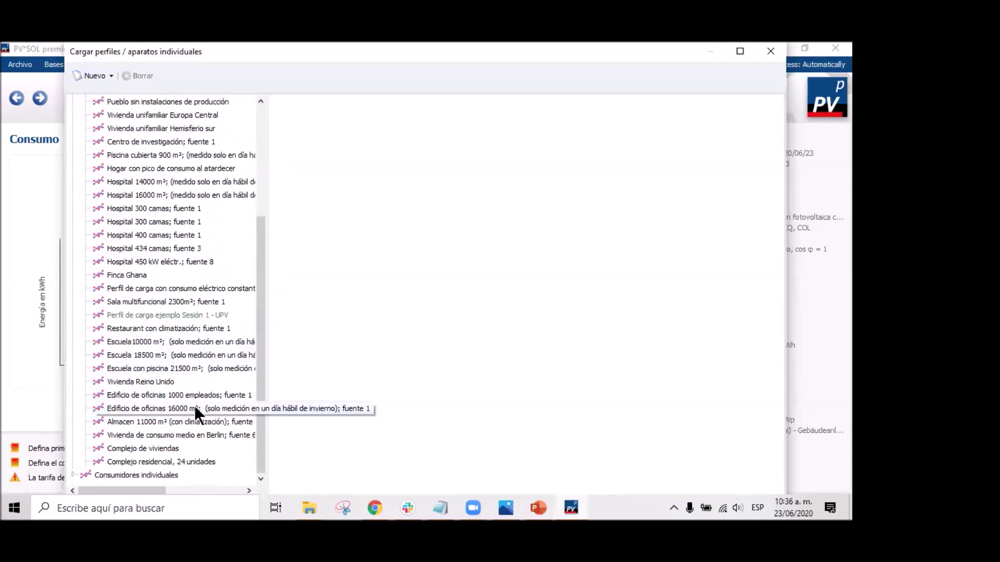
{"action": "scroll", "coordinate": [195, 406], "scroll_direction": "up", "scroll_amount": 4}
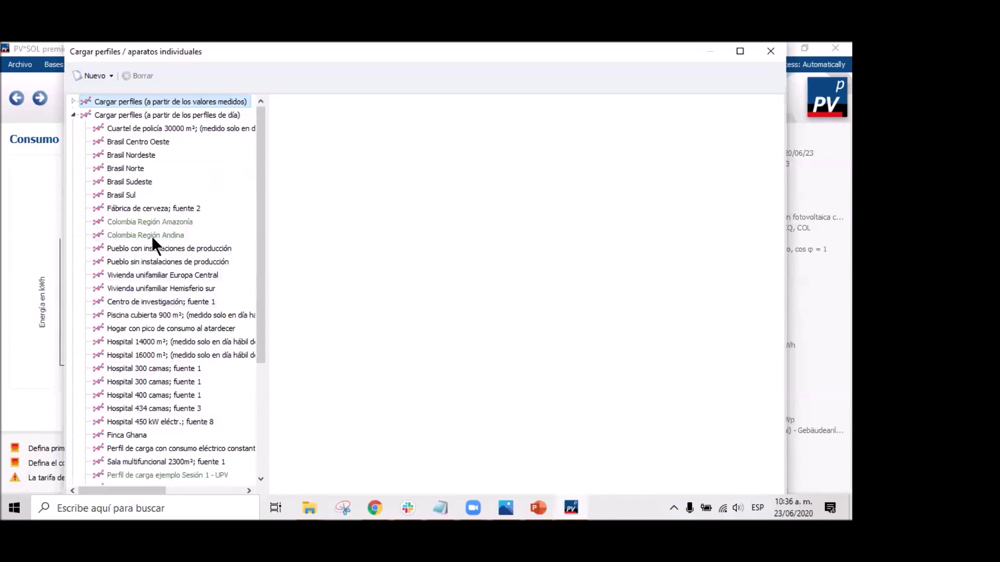
Preview Colombia Región Amazonía, then Colombia Región Andina at 1000 kWh annual demand.
{"action": "left_click", "coordinate": [151, 220]}
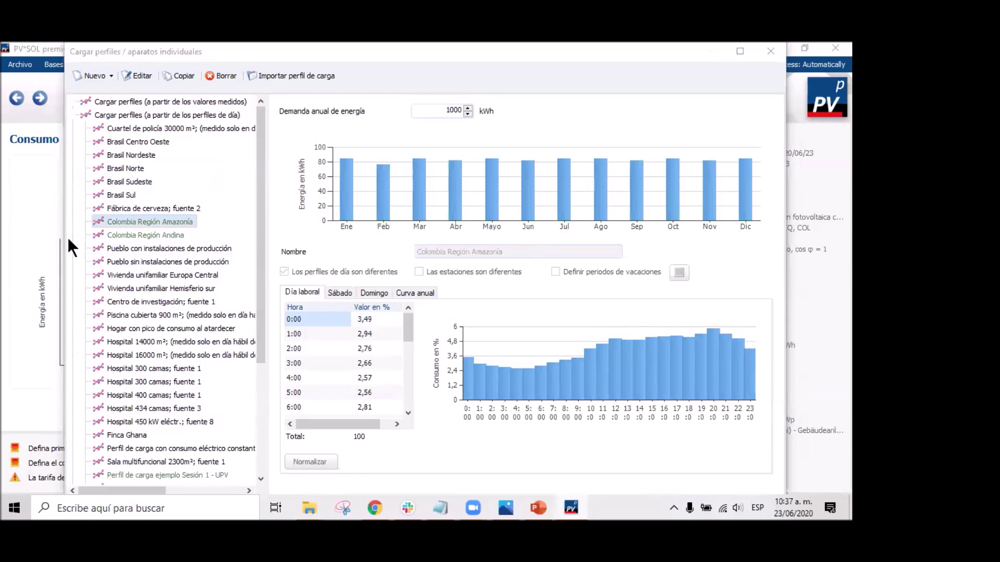
{"action": "left_click", "coordinate": [143, 233]}
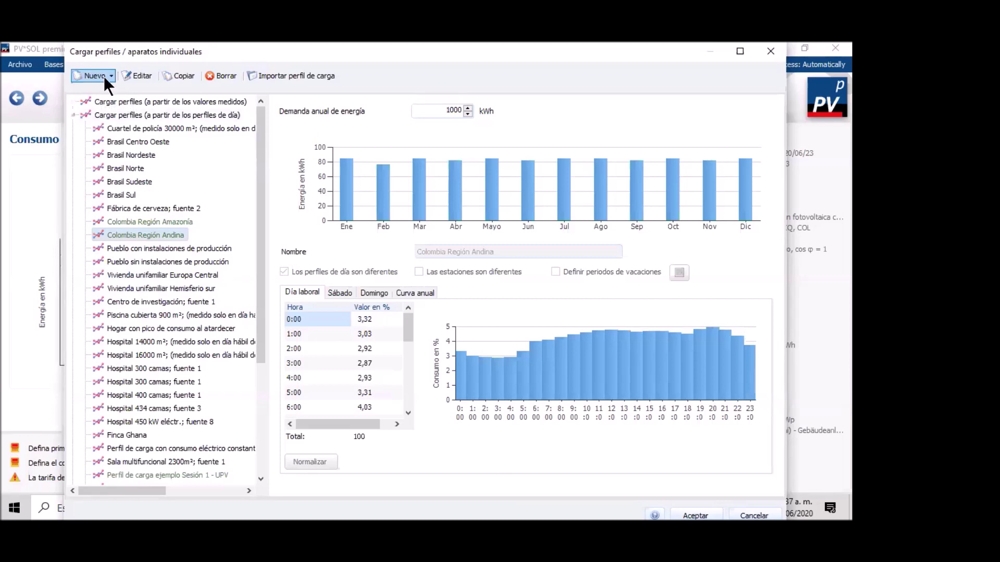
Create a new day-profile-based load profile in Definir perfil de carga, defaulting to 4,14 % per hour.
{"action": "left_click", "coordinate": [105, 76]}
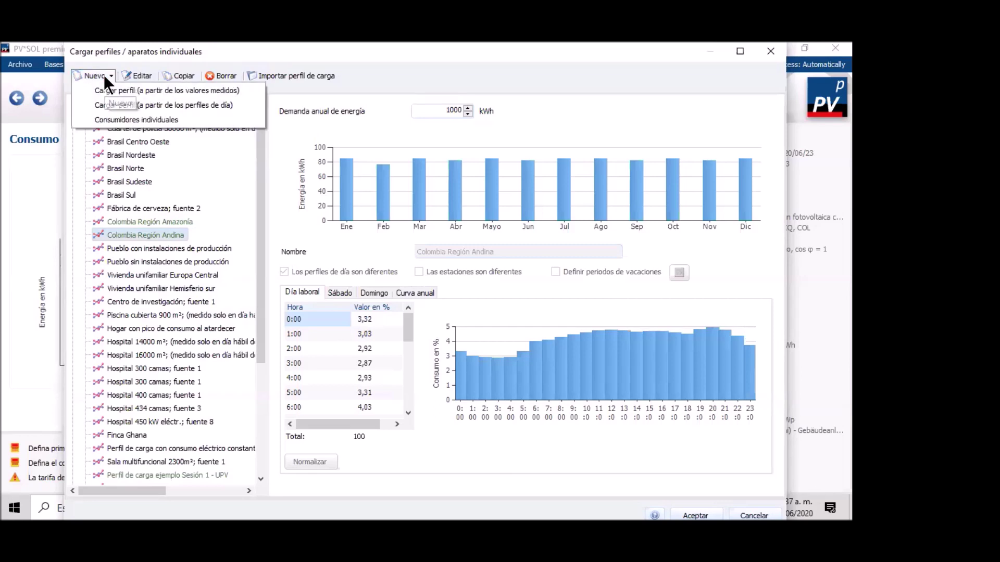
{"action": "left_click", "coordinate": [160, 105]}
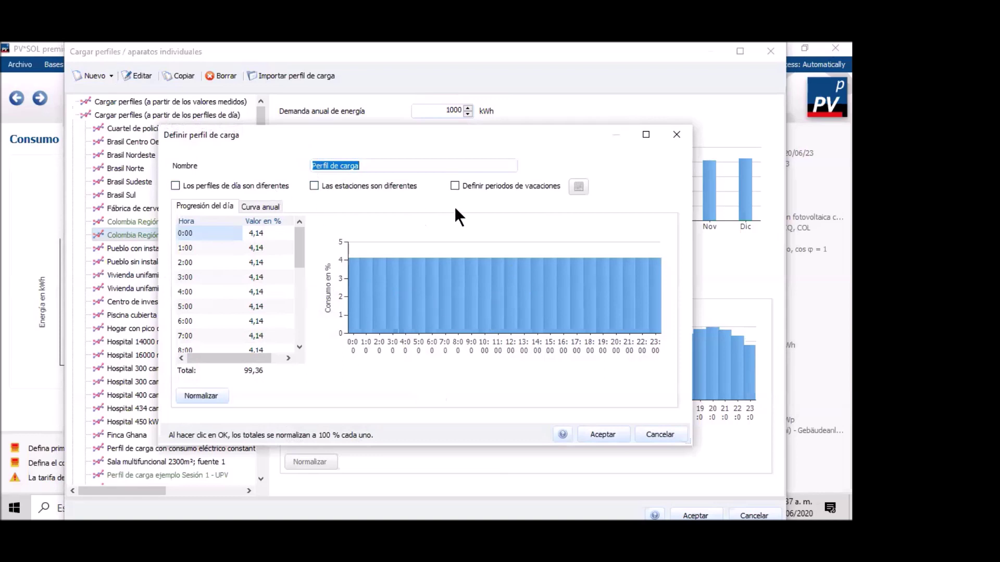
Name the new profile LIQ and set its 0:00 hourly value to 5,00.
{"action": "type", "text": "IQ"}
{"action": "left_click", "coordinate": [258, 233]}
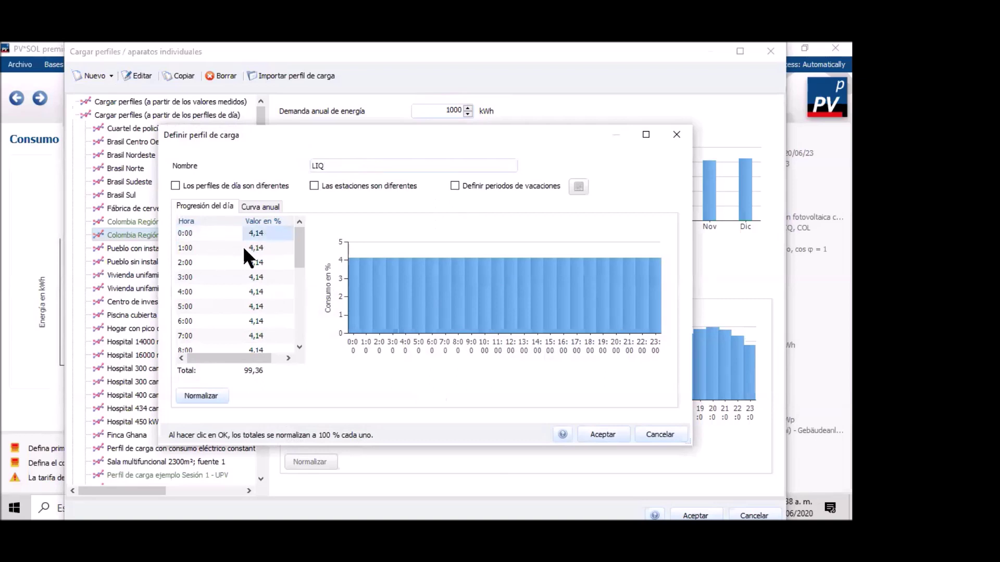
{"action": "type", "text": "5,"}
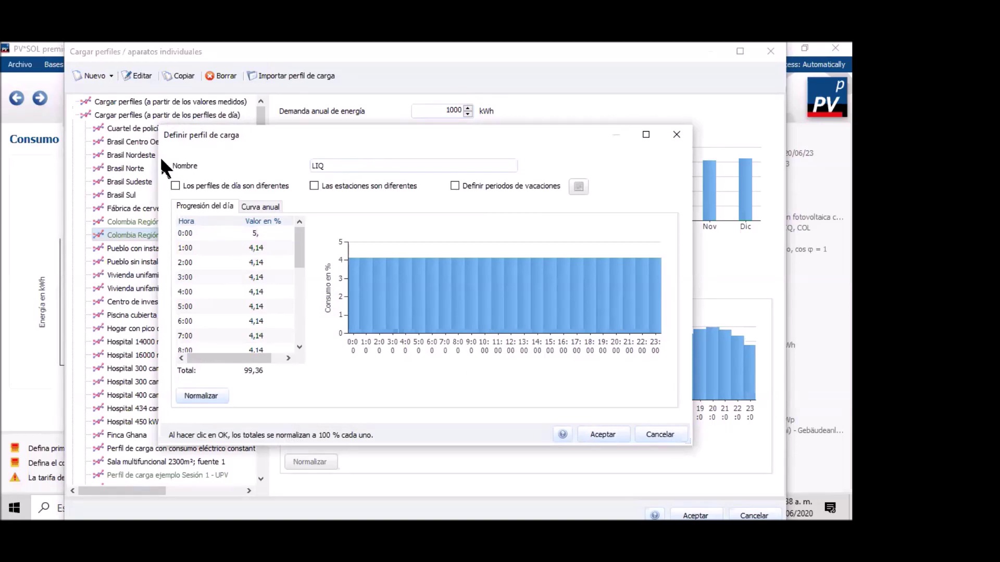
{"action": "type", "text": "00"}
{"action": "left_click", "coordinate": [253, 293]}
Edit the 7:00 and 8:00 hourly values (8:00 at 9,00) and close the LIQ definition.
{"action": "scroll", "coordinate": [252, 307], "scroll_direction": "down", "scroll_amount": 2}
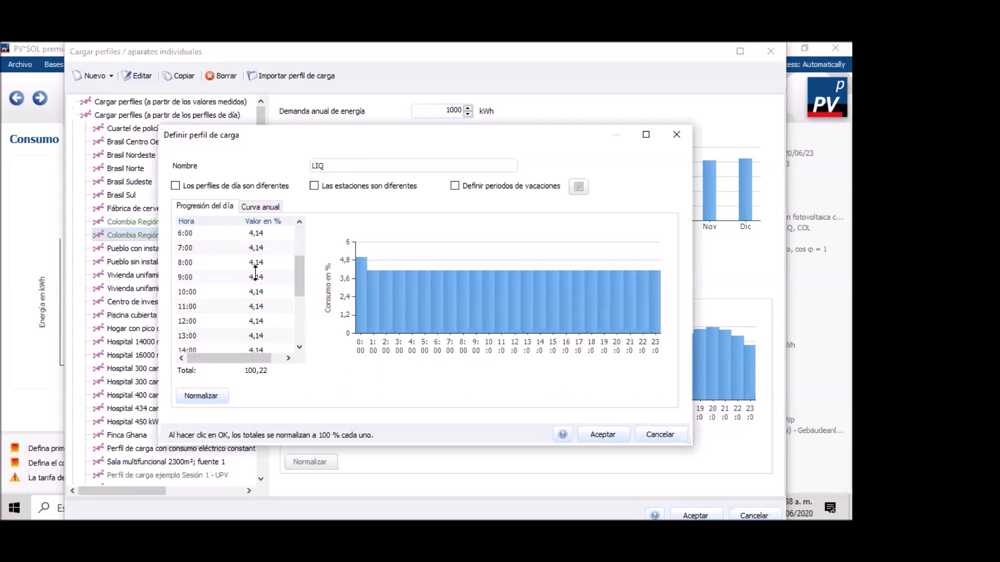
{"action": "left_click", "coordinate": [256, 248]}
{"action": "left_click", "coordinate": [265, 249]}
{"action": "left_click_drag", "start_coordinate": [270, 249], "coordinate": [246, 249]}
{"action": "type", "text": "8,"}
{"action": "key", "text": "Down"}
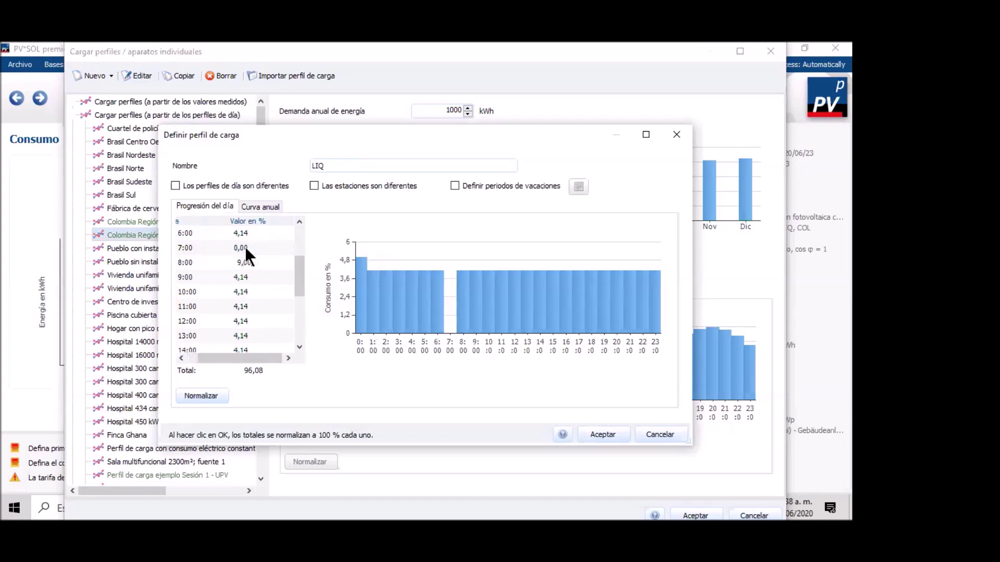
{"action": "left_click", "coordinate": [274, 298]}
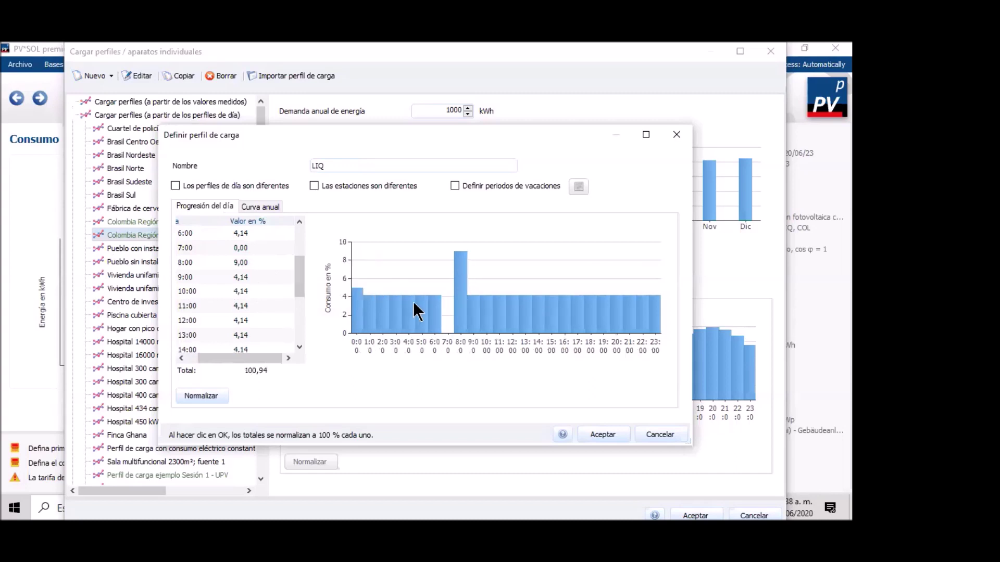
{"action": "scroll", "coordinate": [259, 316], "scroll_direction": "down", "scroll_amount": 4}
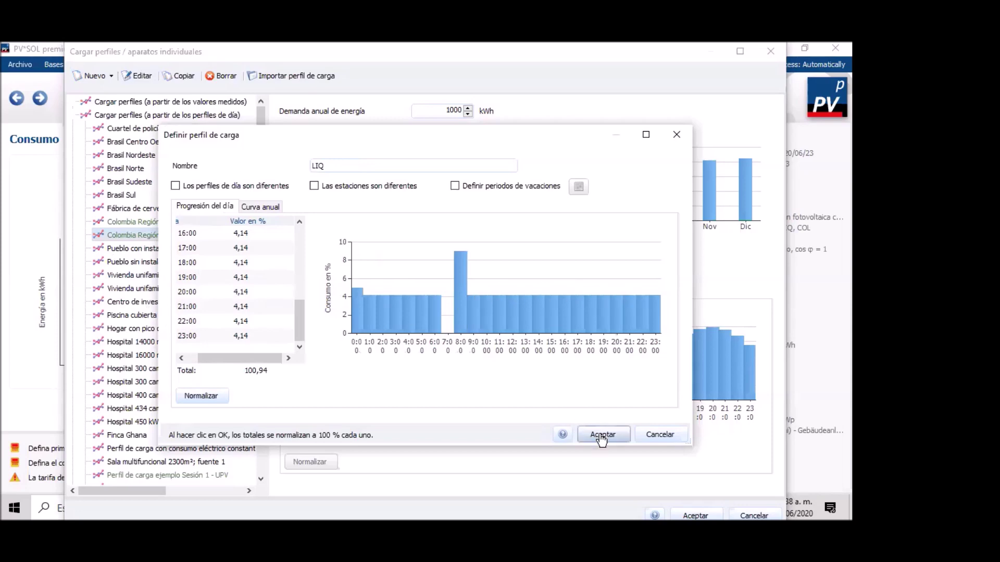
{"action": "left_click", "coordinate": [660, 434]}
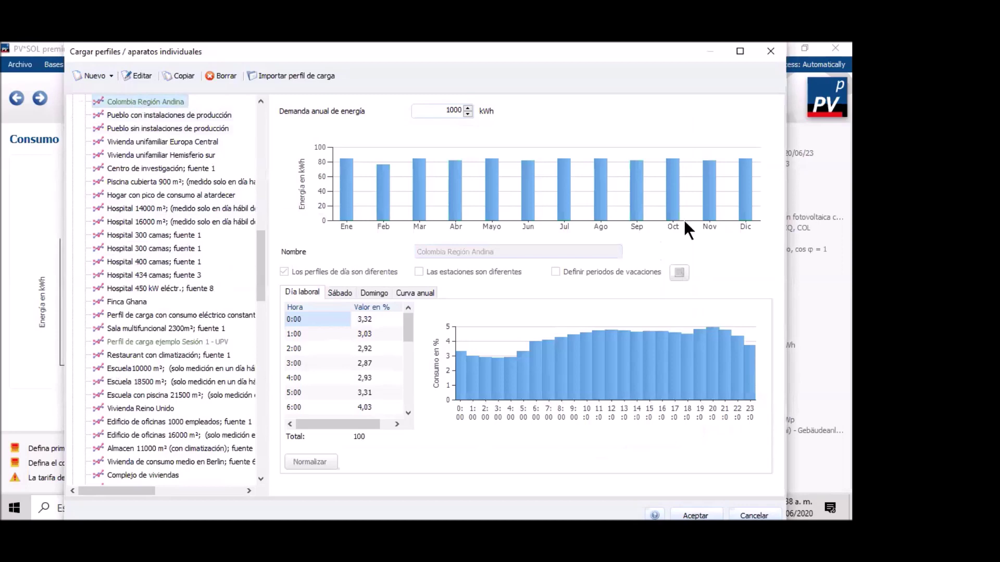
Change Colombia Región Andina's annual energy demand from 1000 to 5000 kWh and confirm it.
{"action": "left_click_drag", "start_coordinate": [262, 249], "coordinate": [259, 205]}
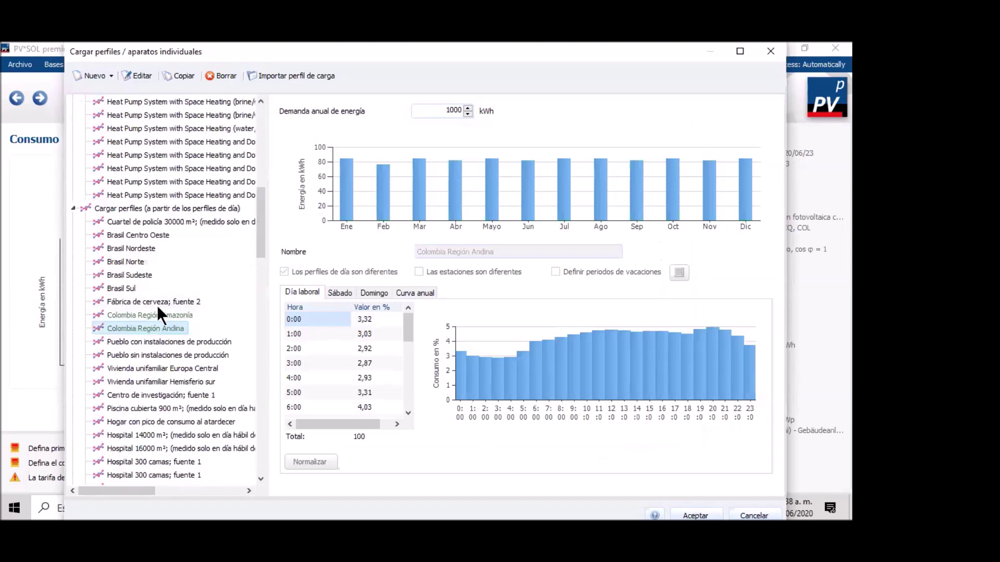
{"action": "left_click", "coordinate": [449, 110]}
{"action": "key", "text": "BackSpace"}
{"action": "left_click", "coordinate": [655, 509]}
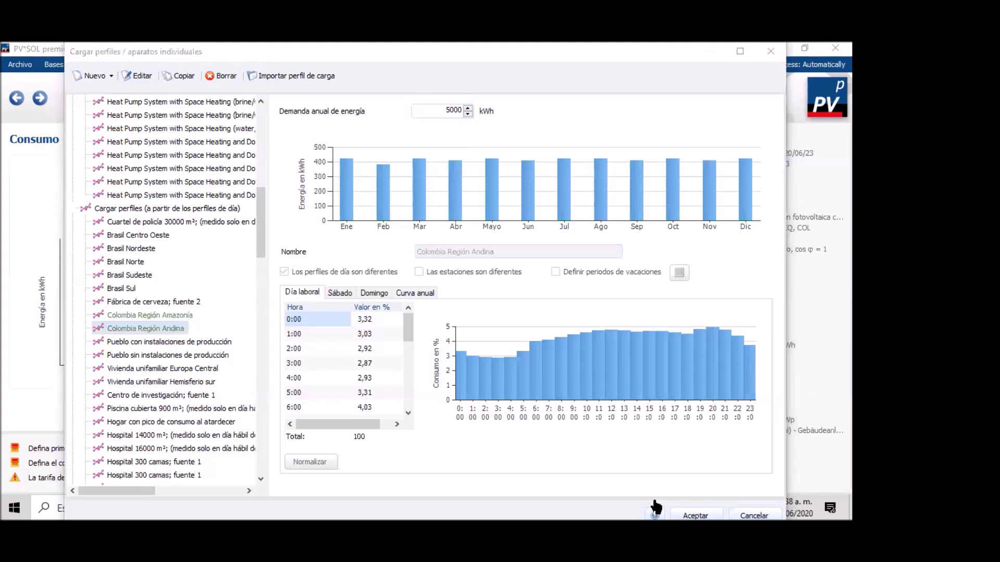
{"action": "left_click", "coordinate": [375, 240]}
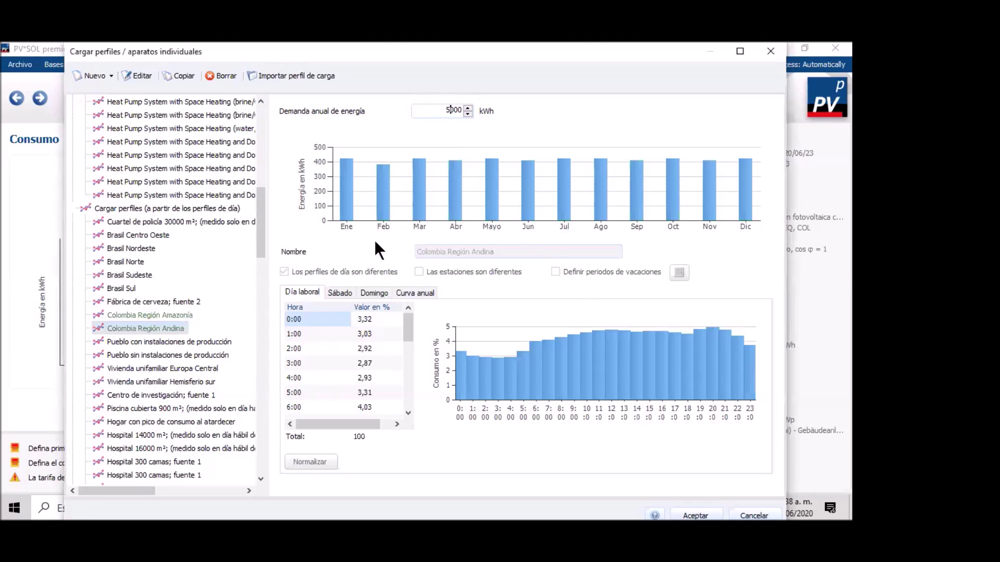
{"action": "left_click", "coordinate": [705, 513]}
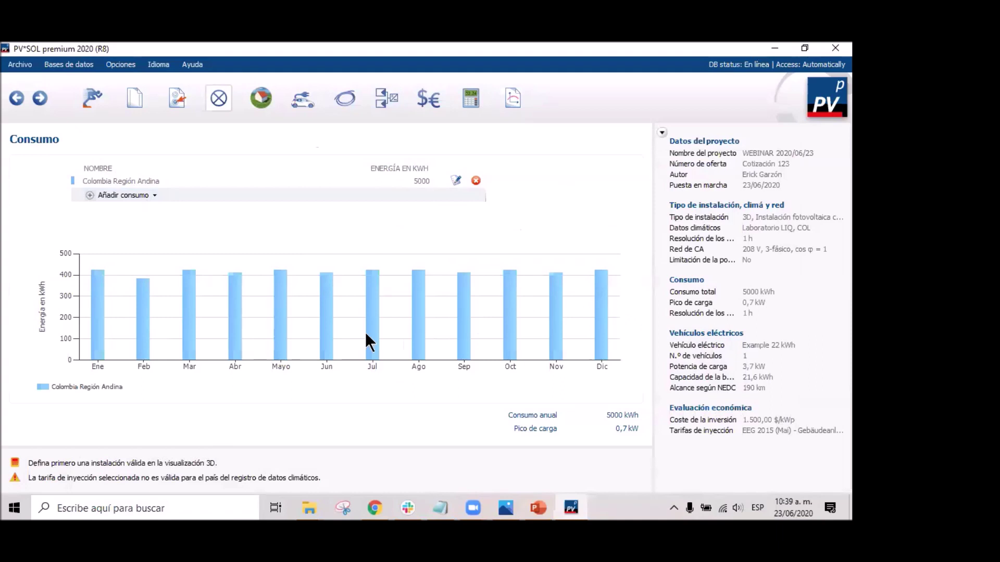
Open the Añadir consumo dropdown, with Colombia Región Andina now giving 5000 kWh.
{"action": "mouse_move", "coordinate": [321, 348]}
{"action": "left_click", "coordinate": [146, 196]}
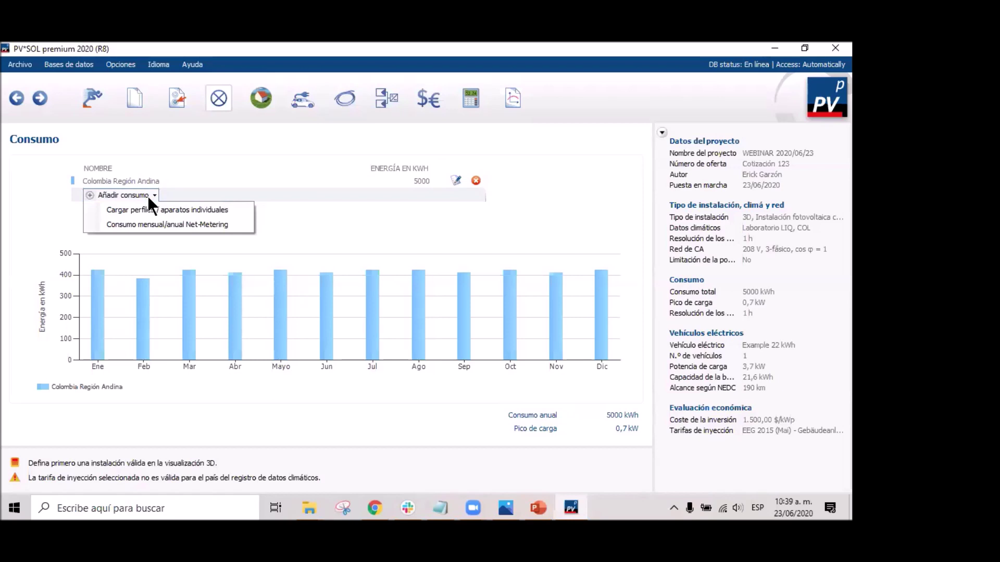
{"action": "left_click", "coordinate": [158, 209]}
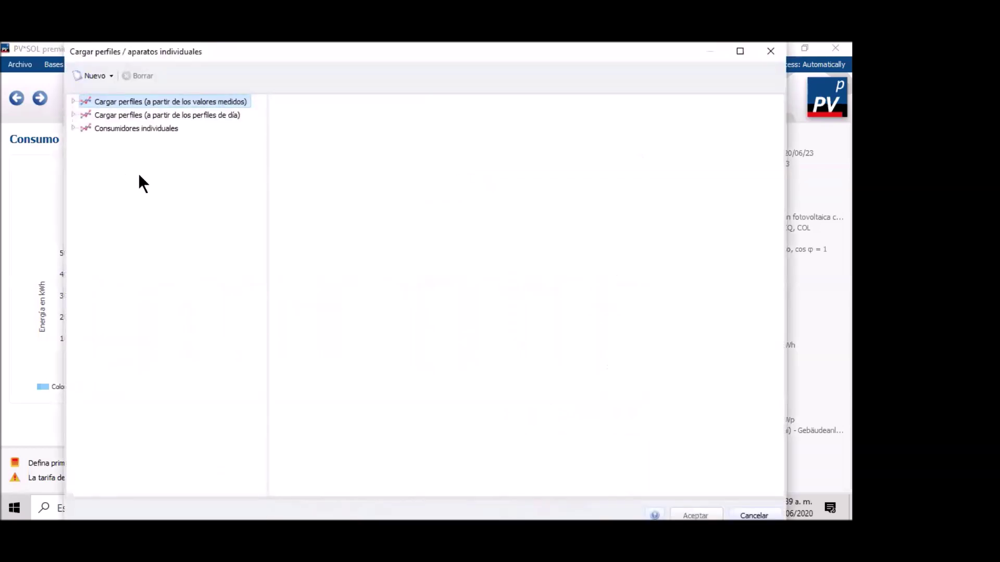
{"action": "left_click", "coordinate": [73, 128]}
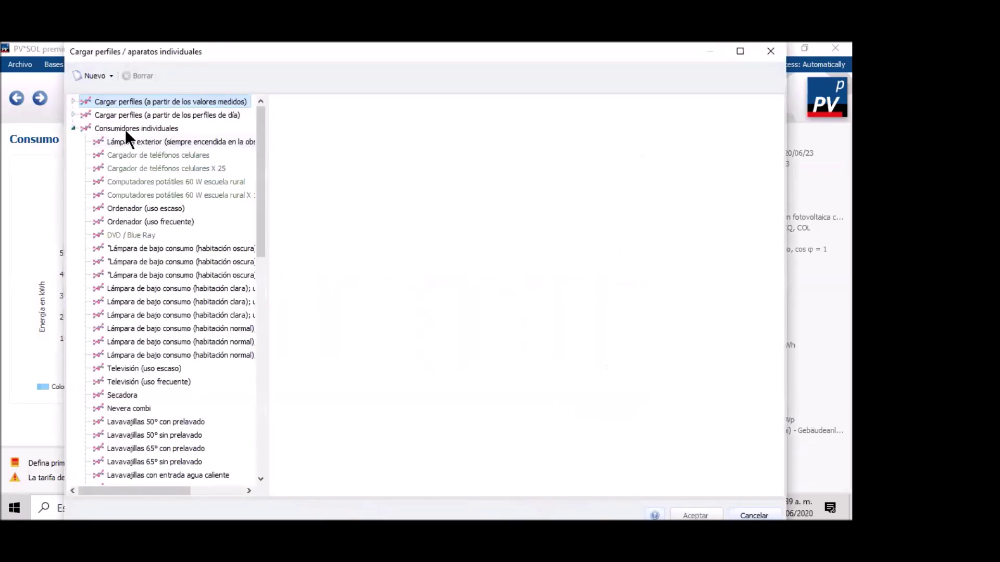
{"action": "scroll", "coordinate": [146, 181], "scroll_direction": "down", "scroll_amount": 1}
{"action": "scroll", "coordinate": [146, 182], "scroll_direction": "up", "scroll_amount": 1}
{"action": "left_click_drag", "start_coordinate": [259, 198], "coordinate": [193, 411]}
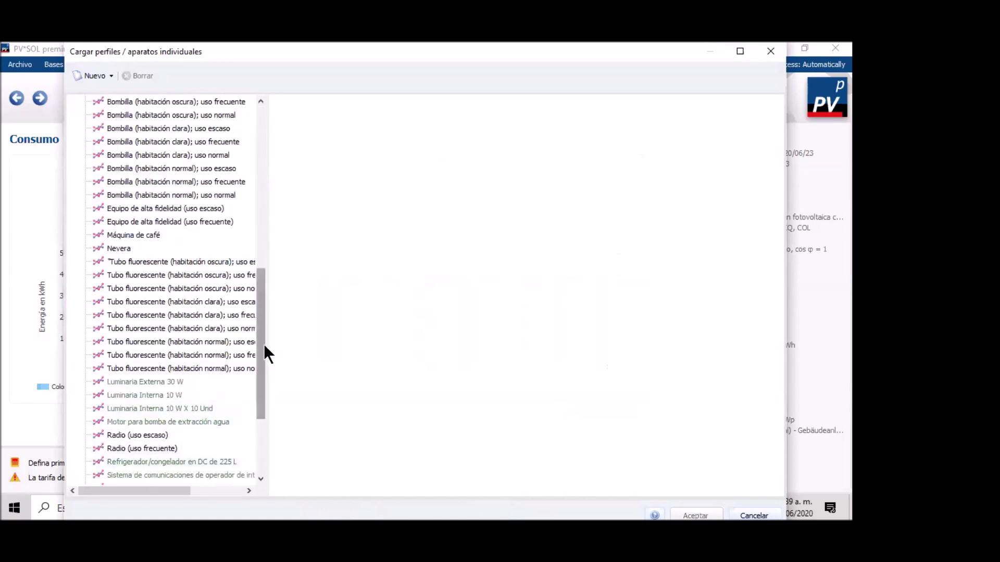
{"action": "left_click_drag", "start_coordinate": [263, 348], "coordinate": [260, 422]}
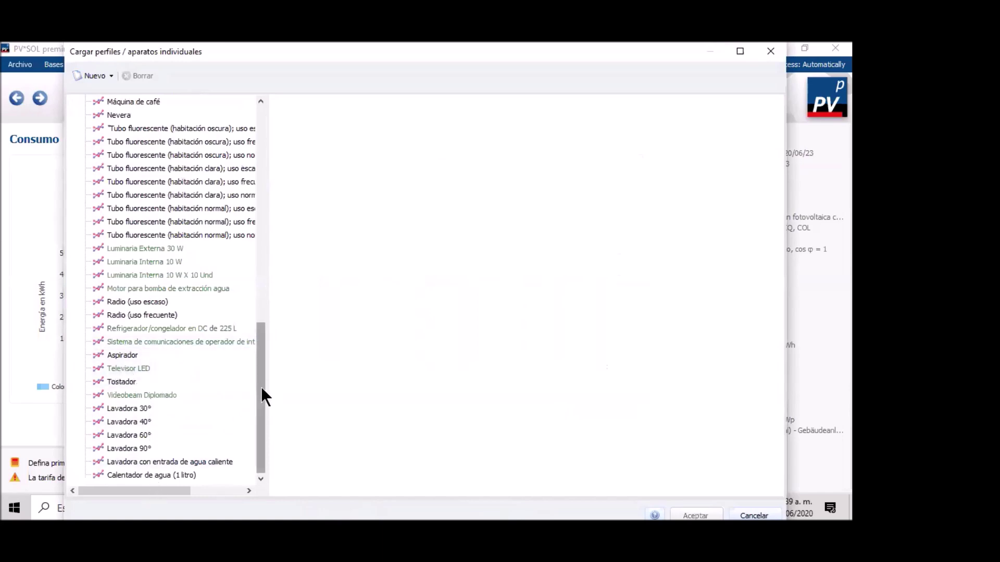
{"action": "left_click_drag", "start_coordinate": [262, 388], "coordinate": [254, 145]}
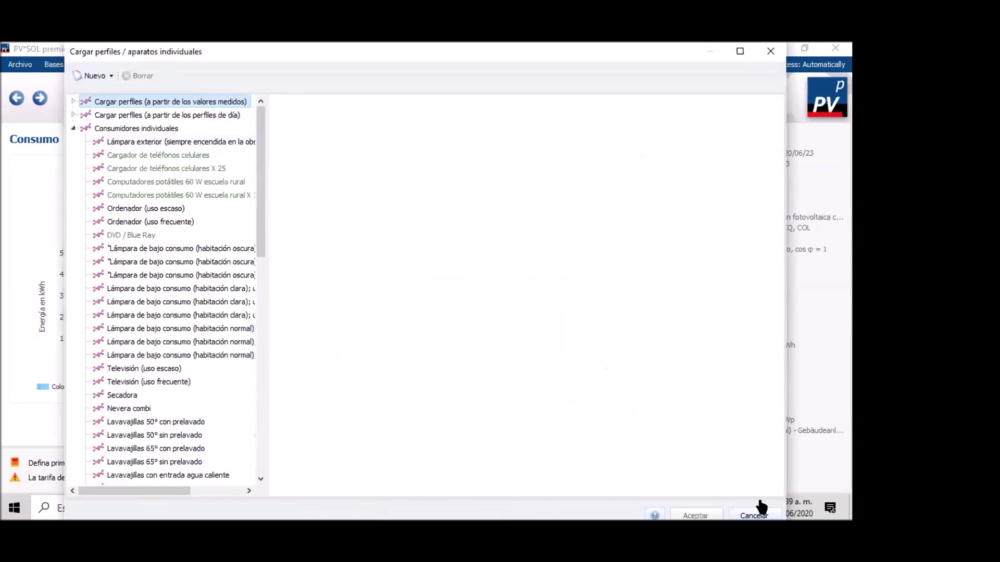
{"action": "left_click", "coordinate": [155, 171]}
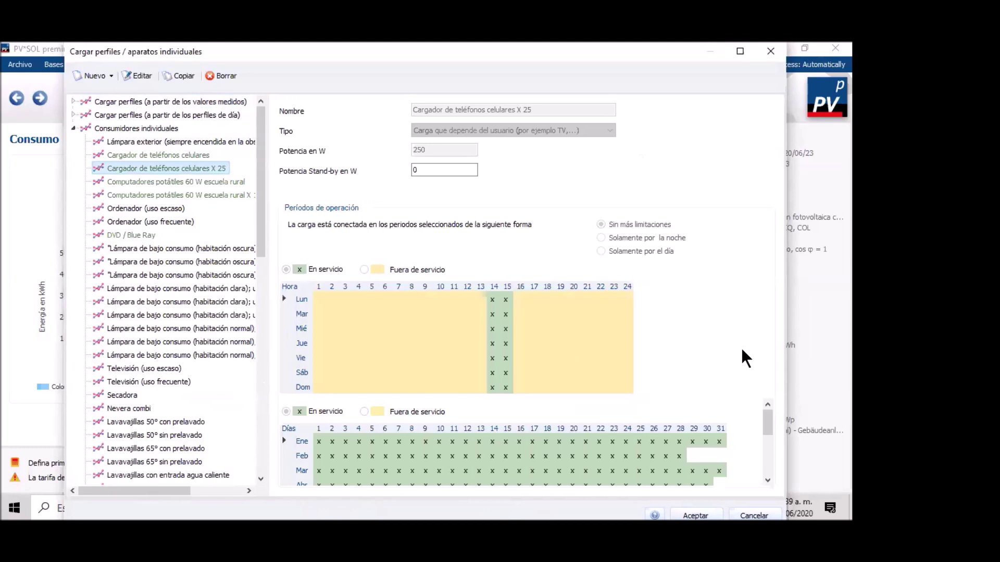
{"action": "scroll", "coordinate": [750, 436], "scroll_direction": "down", "scroll_amount": 1}
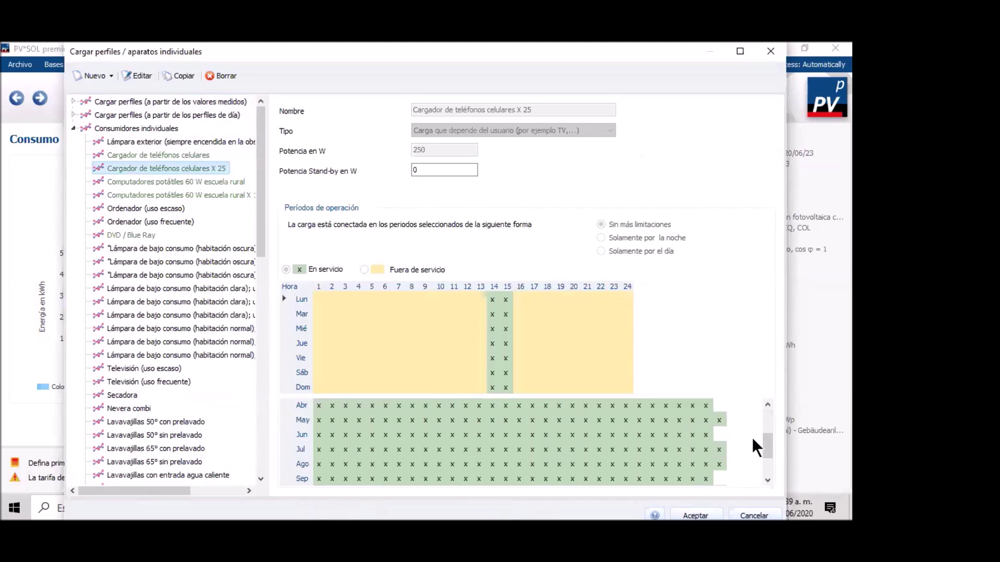
{"action": "scroll", "coordinate": [751, 435], "scroll_direction": "up", "scroll_amount": 1}
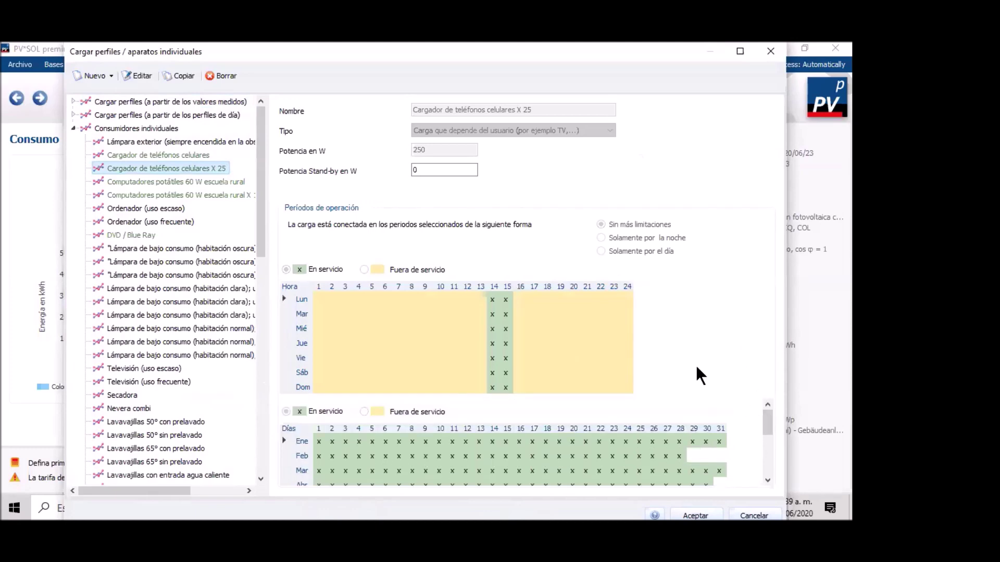
{"action": "left_click", "coordinate": [770, 50]}
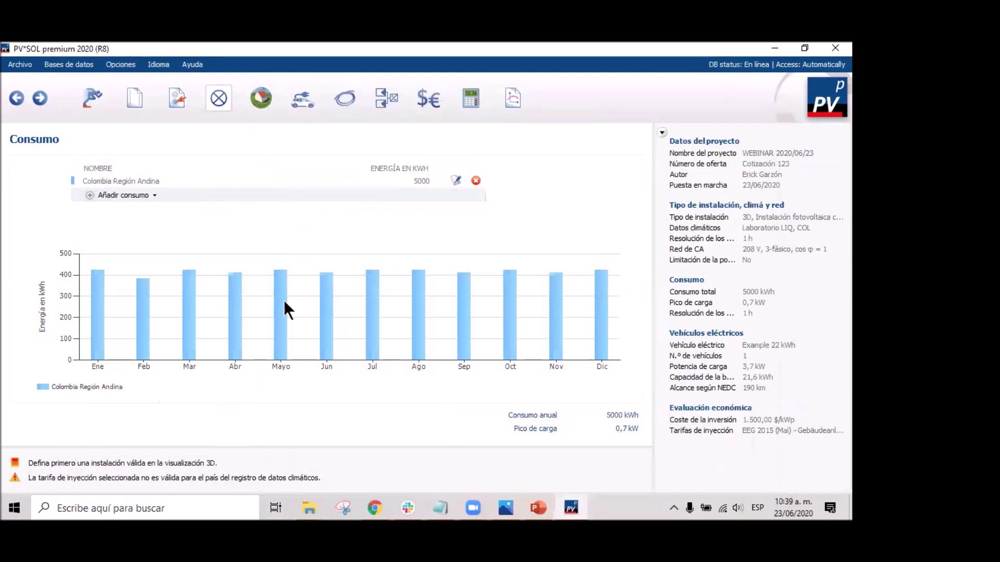
Advance to 3D planning, opening Visualización 3D with free surfaces at Laboratorio LIQ.
{"action": "left_click", "coordinate": [41, 100]}
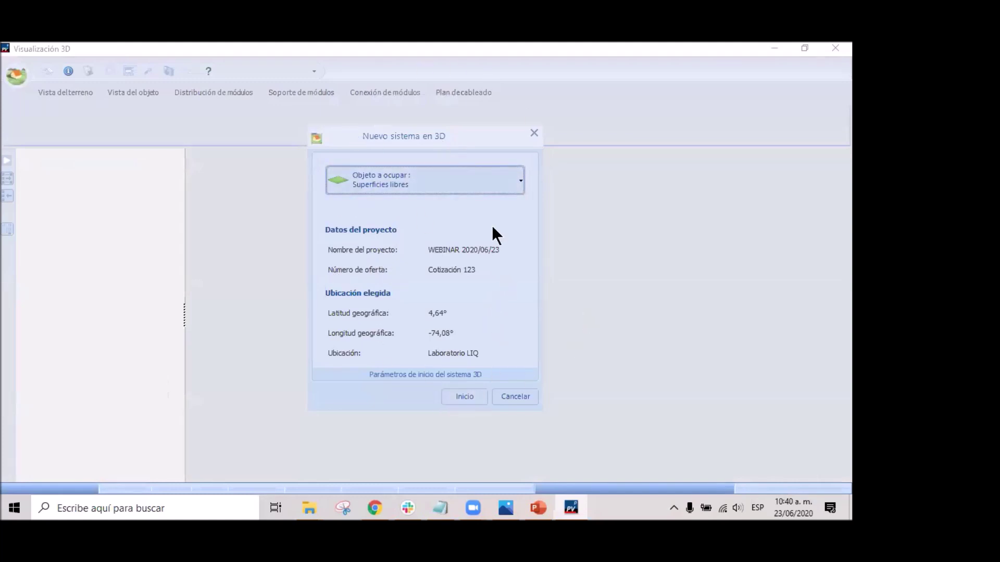
Choose Superficies libres in the 'Objeto a ocupar' list and display its free-surface submenu.
{"action": "left_click", "coordinate": [491, 181]}
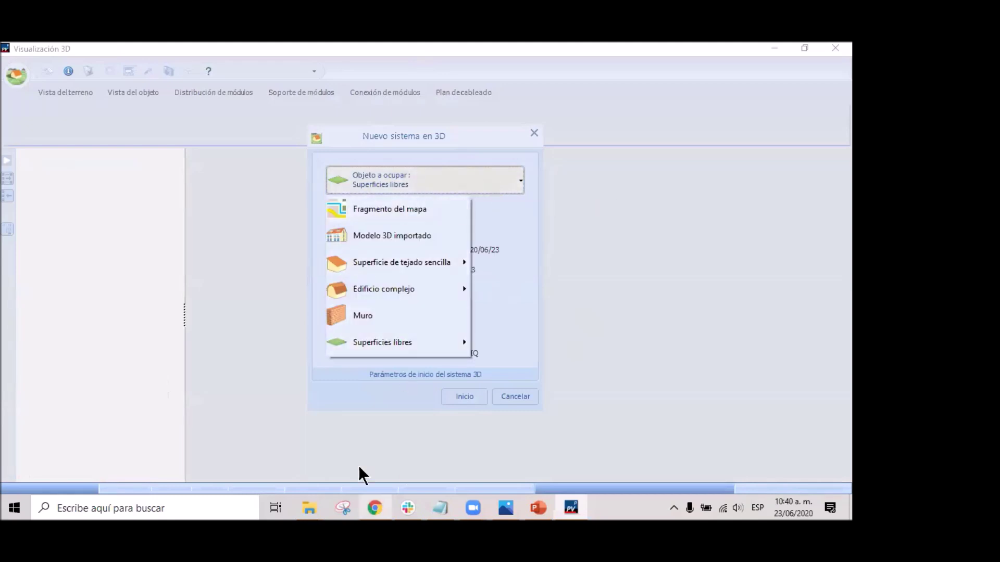
{"action": "mouse_move", "coordinate": [414, 261]}
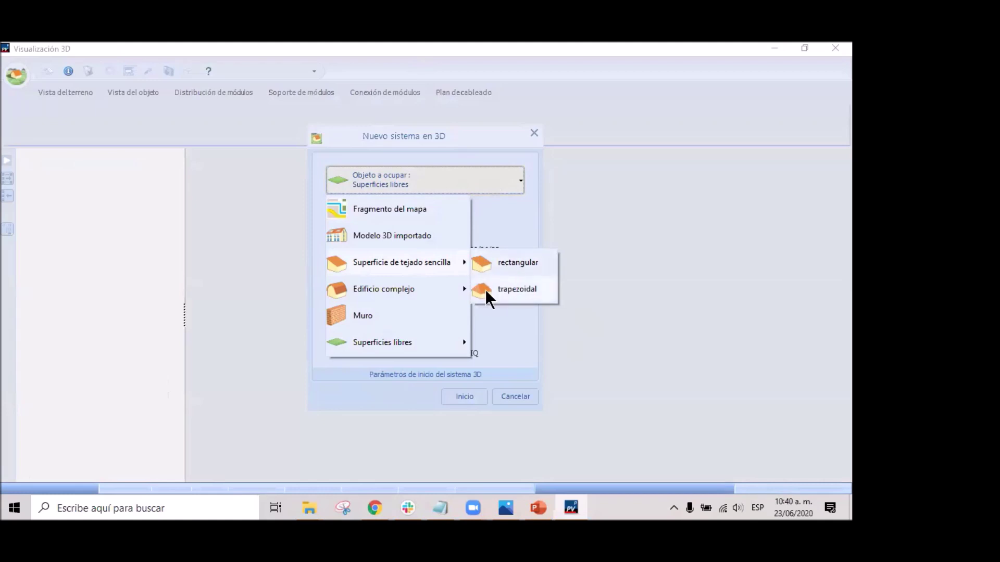
{"action": "mouse_move", "coordinate": [388, 293]}
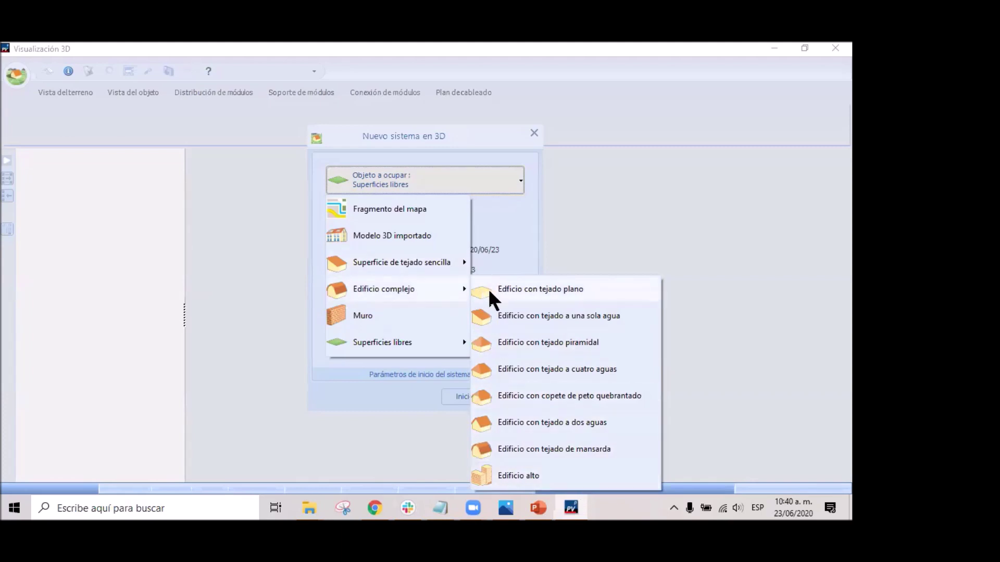
{"action": "left_click", "coordinate": [402, 327]}
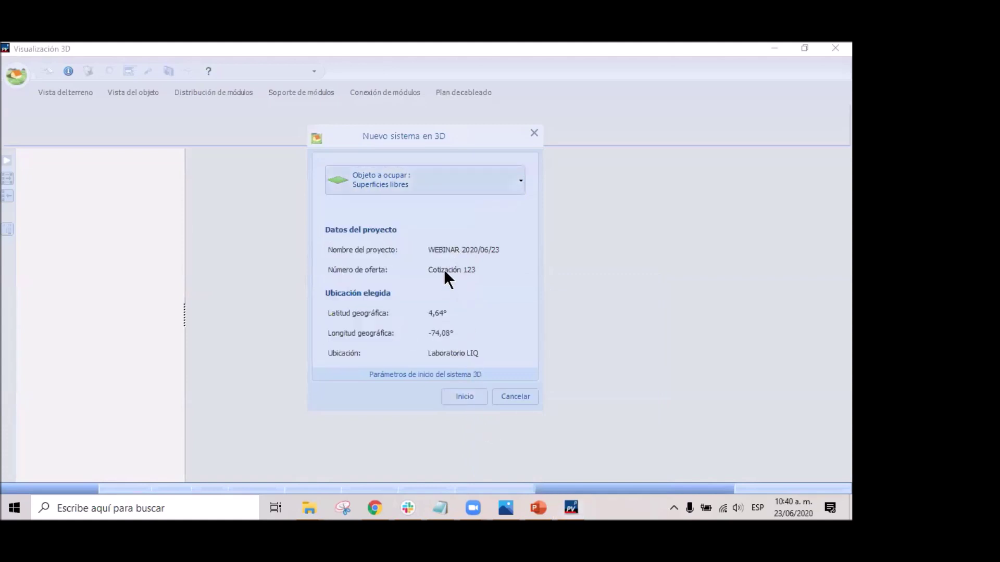
{"action": "left_click", "coordinate": [436, 187]}
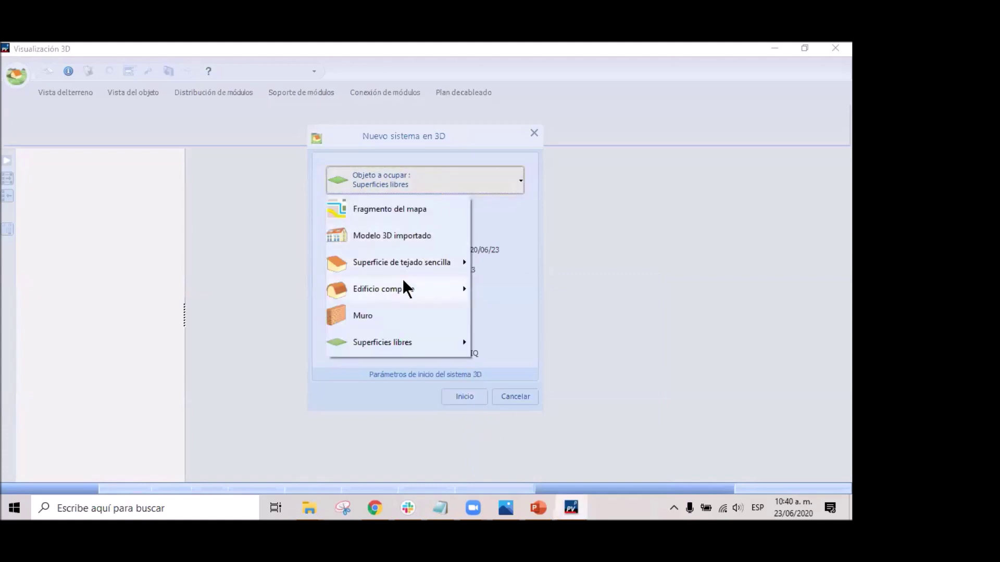
{"action": "mouse_move", "coordinate": [383, 344]}
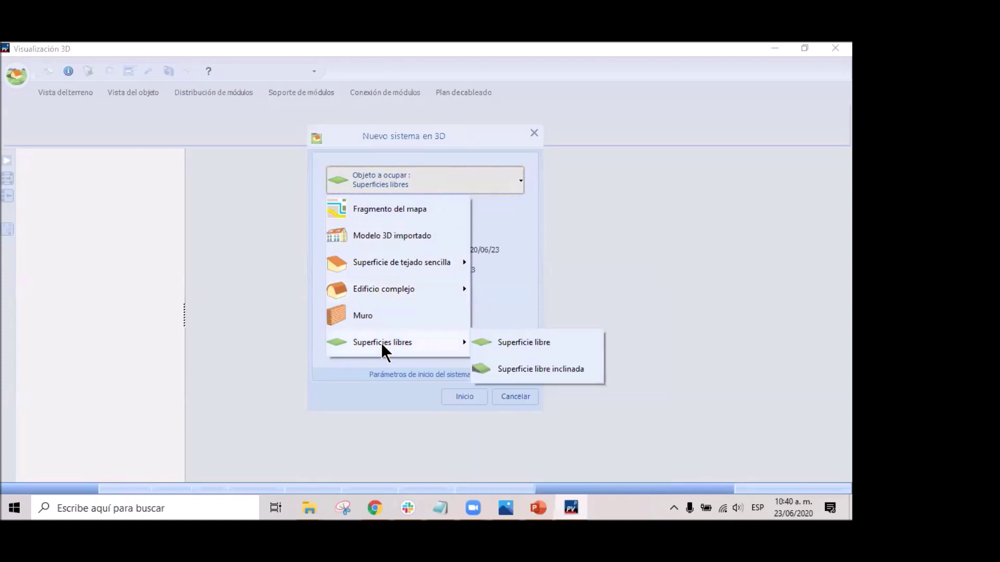
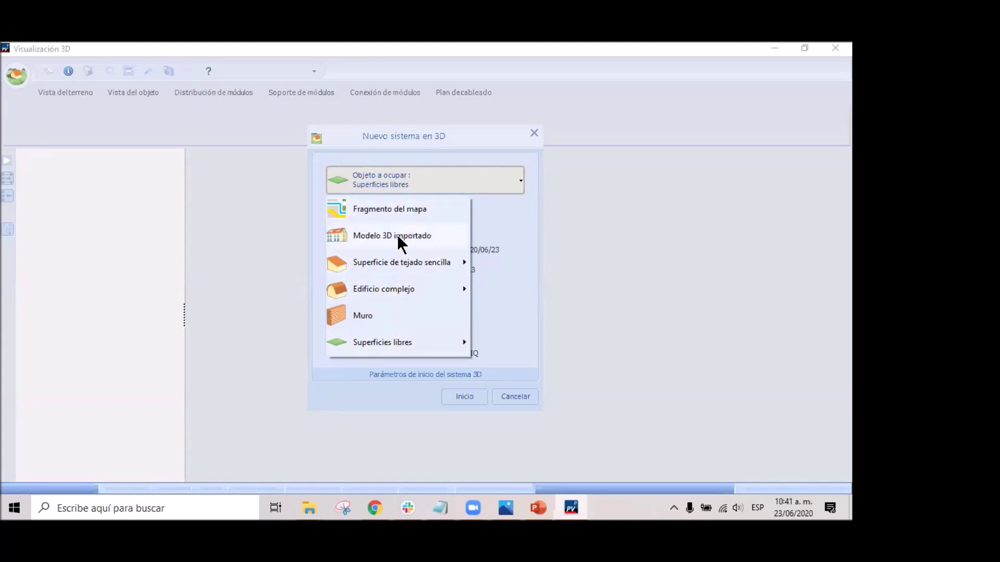
Choose Fragmento del mapa as the object to cover and open a new map fragment.
{"action": "left_click", "coordinate": [395, 208]}
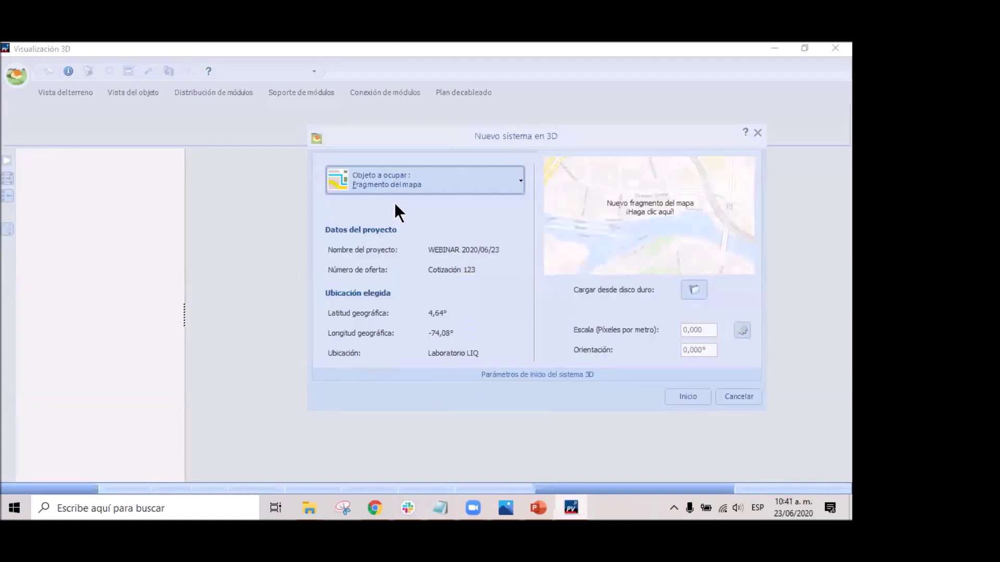
{"action": "left_click", "coordinate": [645, 215]}
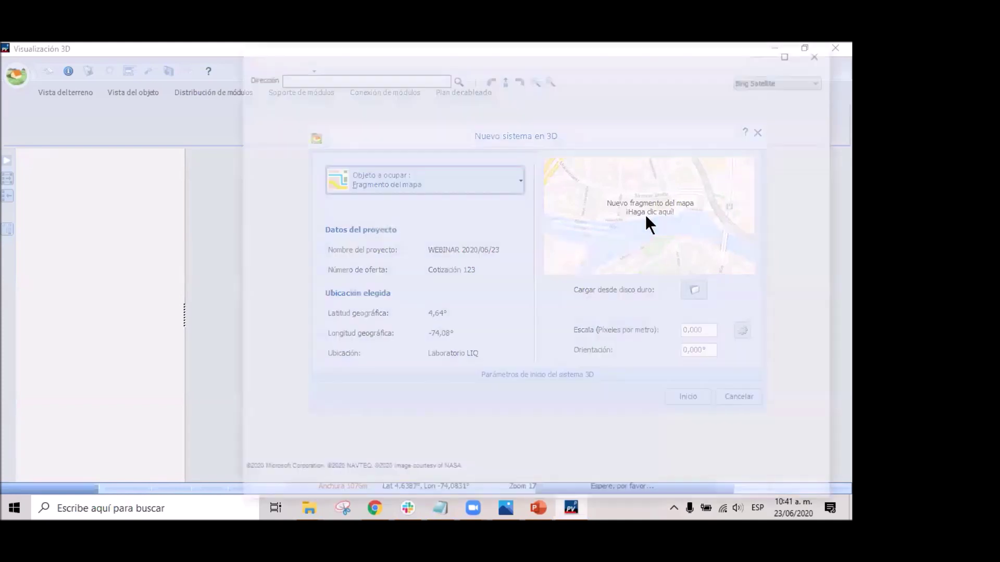
Maximize the map window and search for coordinates 4.6386678,-74.083078.
{"action": "left_click", "coordinate": [793, 52]}
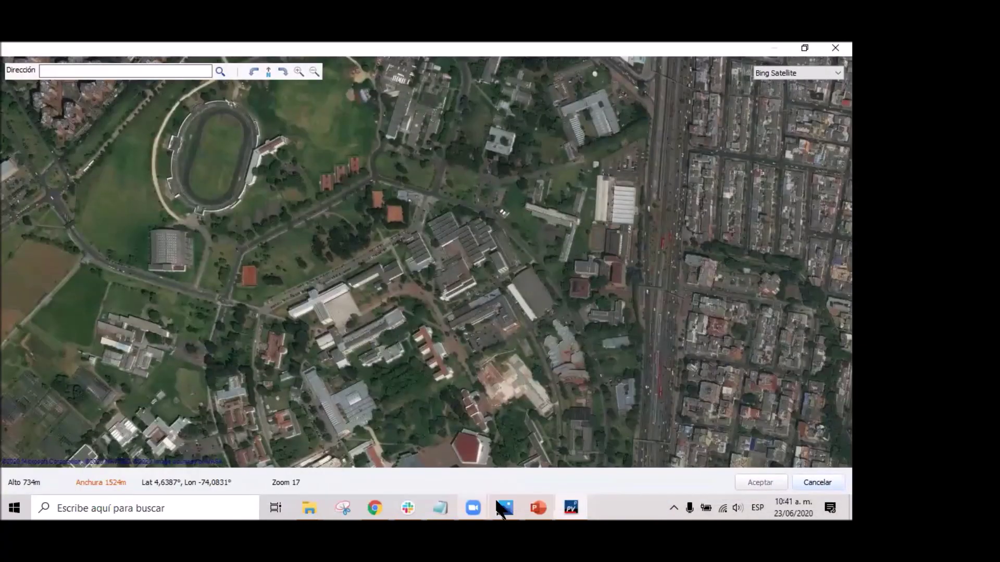
{"action": "left_click", "coordinate": [135, 70]}
{"action": "type", "text": "4.6386678,-74.083078"}
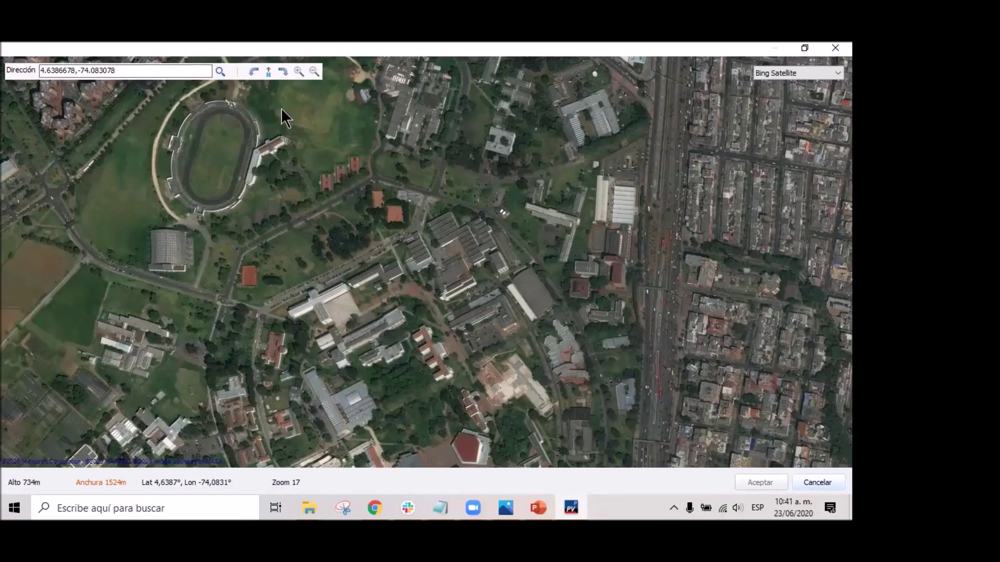
{"action": "left_click", "coordinate": [221, 73]}
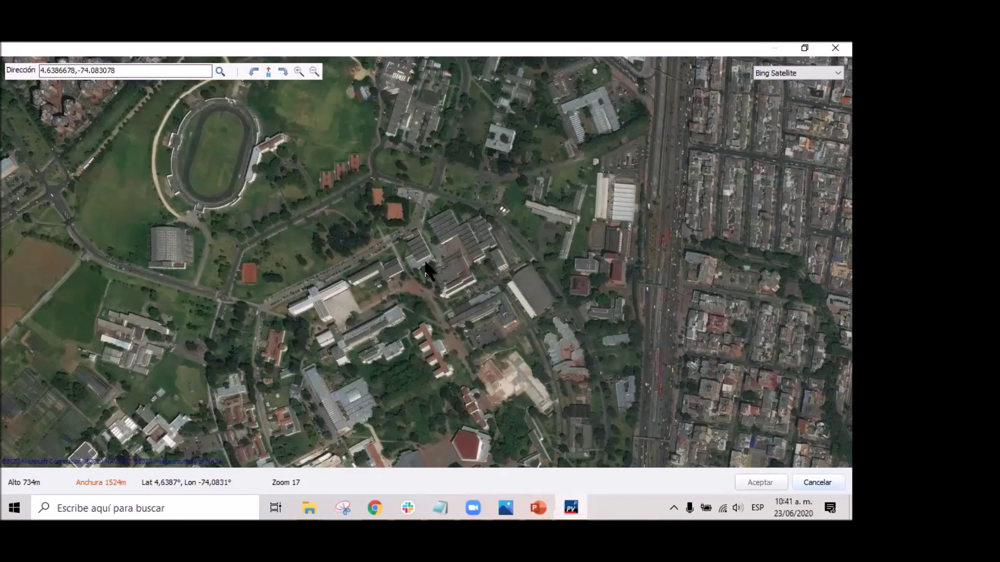
Zoom the satellite map in to level 20 over the sawtooth roofs.
{"action": "scroll", "coordinate": [429, 264], "scroll_direction": "up", "scroll_amount": 2}
{"action": "scroll", "coordinate": [423, 258], "scroll_direction": "down", "scroll_amount": 3}
{"action": "scroll", "coordinate": [424, 239], "scroll_direction": "up", "scroll_amount": 3}
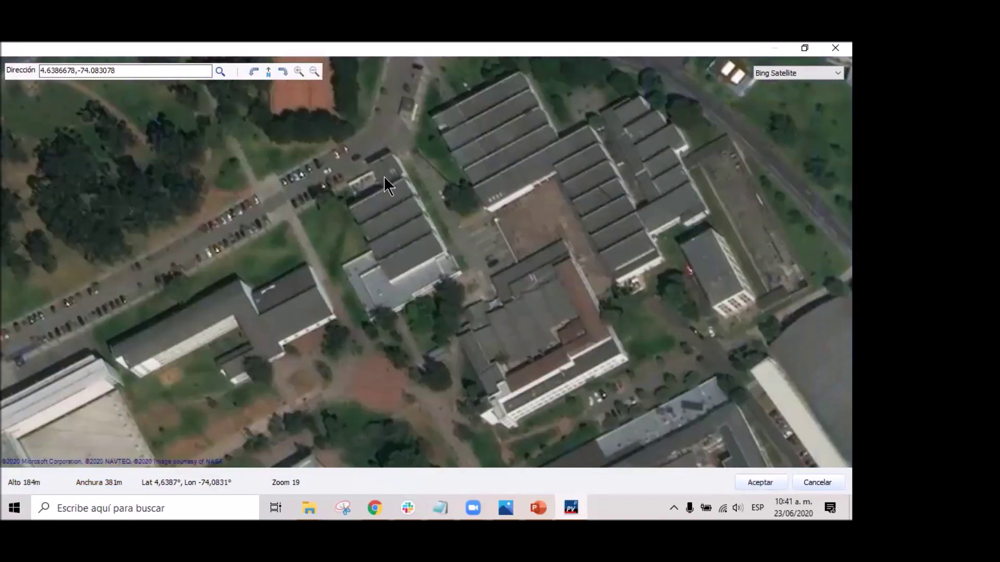
{"action": "scroll", "coordinate": [409, 208], "scroll_direction": "up", "scroll_amount": 1}
{"action": "scroll", "coordinate": [400, 240], "scroll_direction": "down", "scroll_amount": 2}
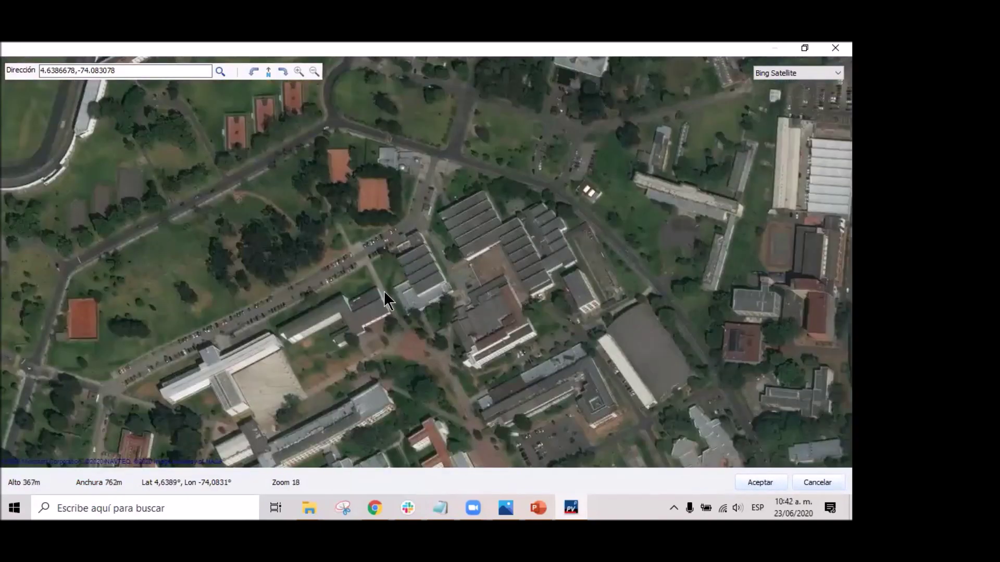
{"action": "scroll", "coordinate": [433, 283], "scroll_direction": "up", "scroll_amount": 2}
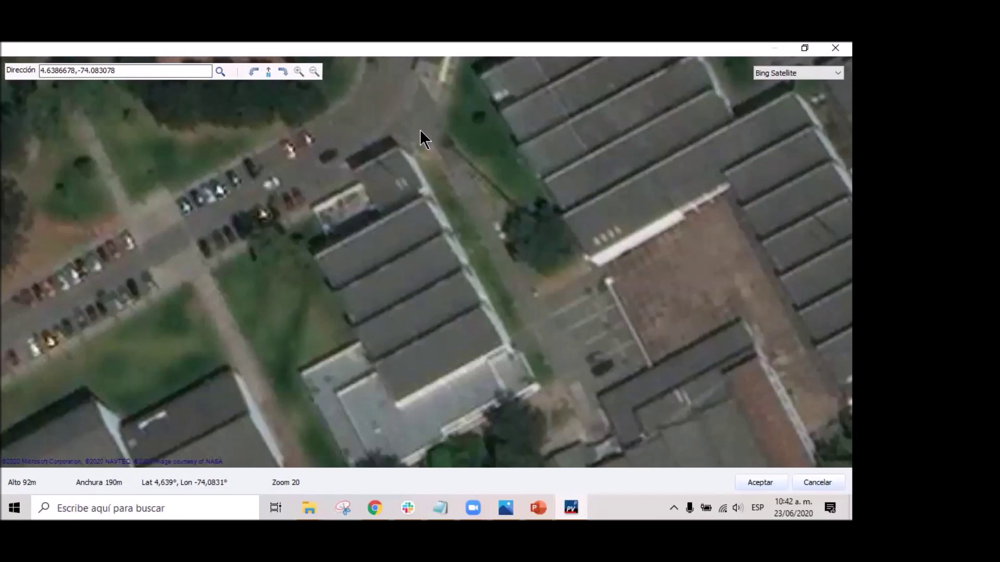
Compare Google Satellite and Google Hybrid imagery, then return to Bing Satellite.
{"action": "left_click", "coordinate": [821, 71]}
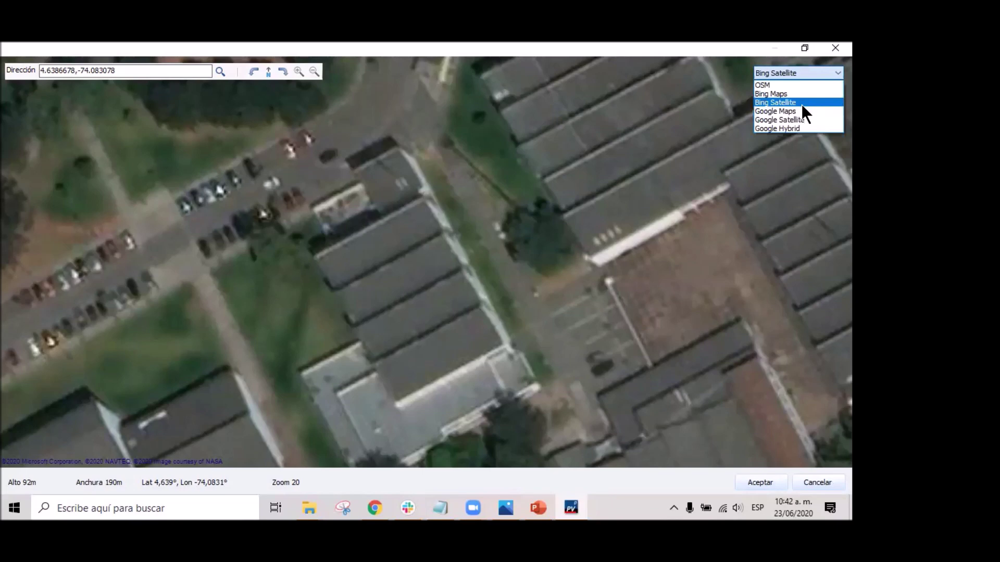
{"action": "left_click", "coordinate": [801, 102]}
{"action": "left_click", "coordinate": [808, 72]}
{"action": "left_click", "coordinate": [808, 119]}
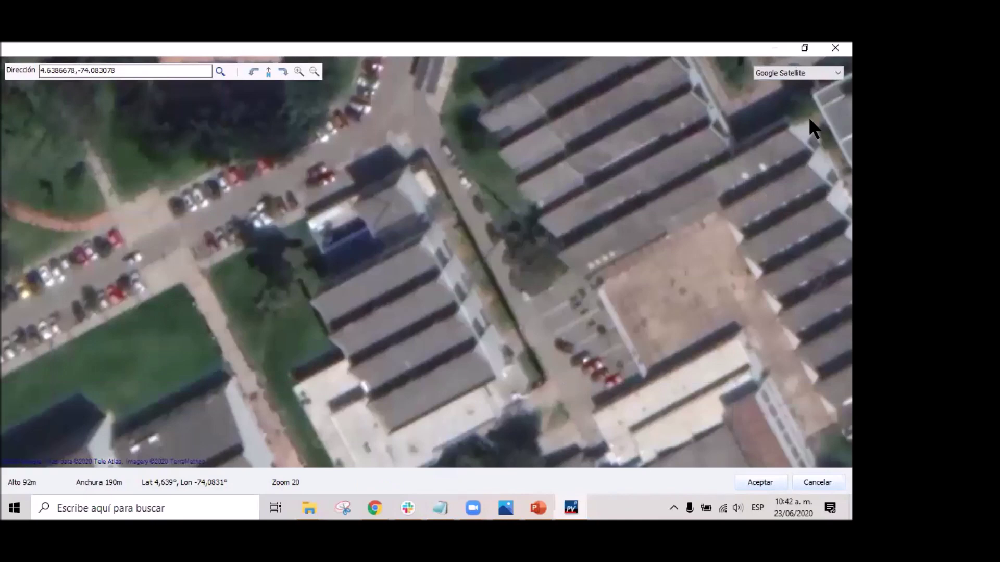
{"action": "left_click", "coordinate": [830, 73]}
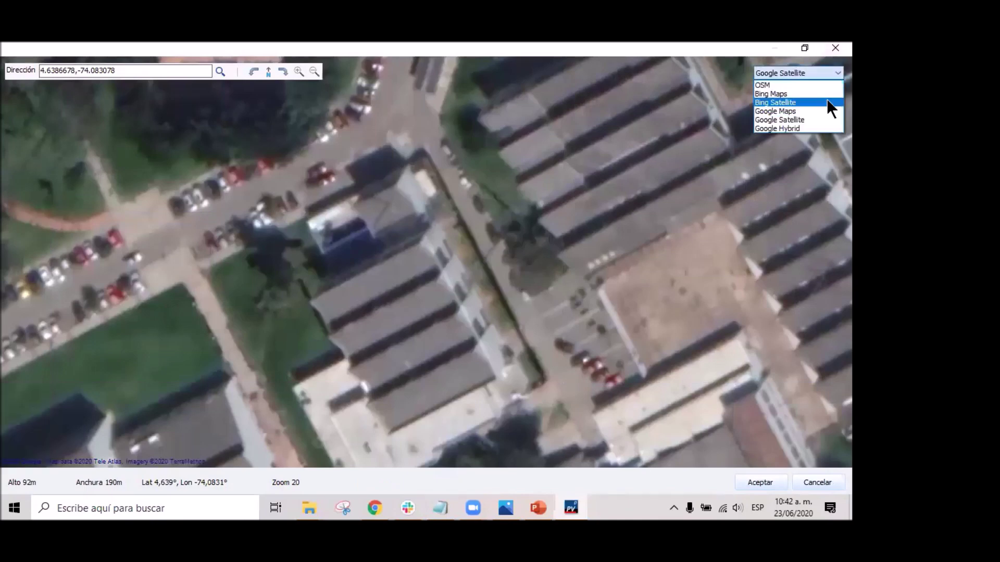
{"action": "left_click", "coordinate": [801, 127]}
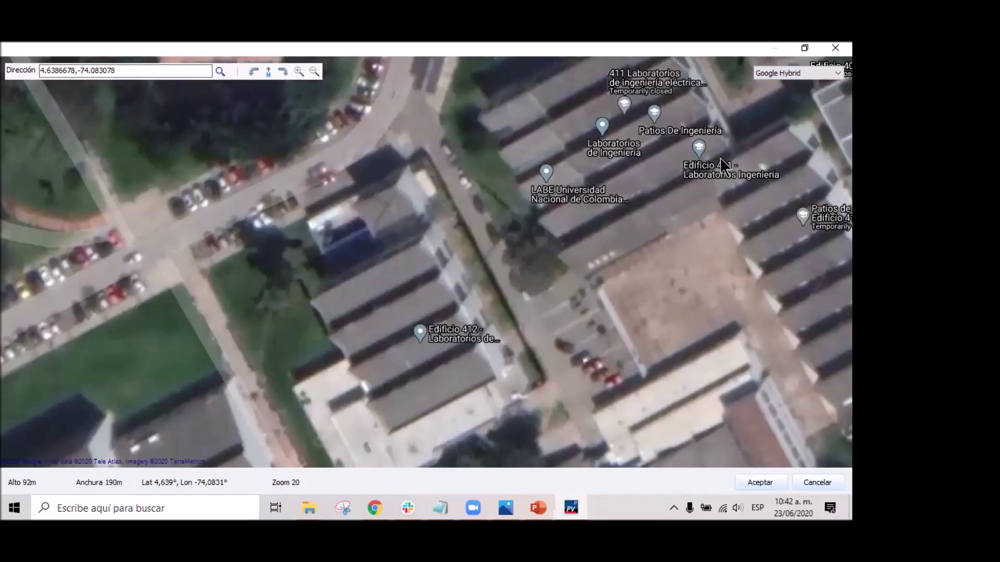
{"action": "left_click", "coordinate": [807, 68]}
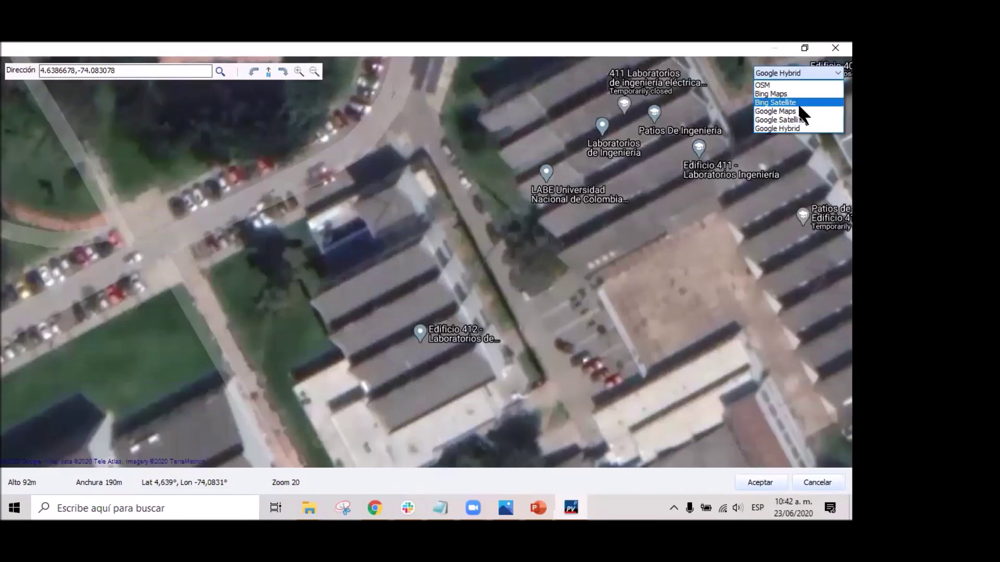
{"action": "left_click", "coordinate": [792, 102]}
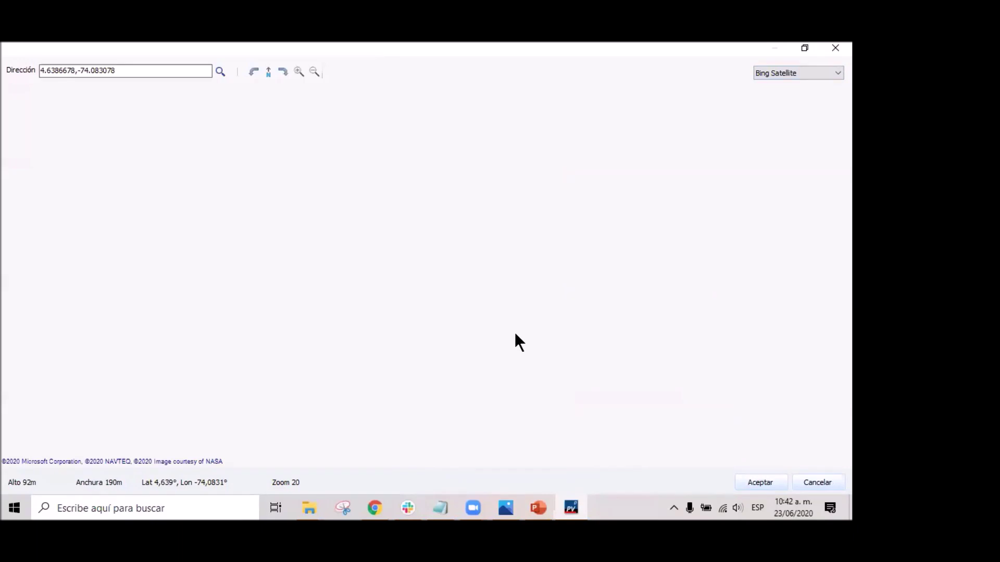
Frame the sloped-roof building in the map and accept the fragment.
{"action": "scroll", "coordinate": [491, 317], "scroll_direction": "down", "scroll_amount": 1}
{"action": "scroll", "coordinate": [424, 260], "scroll_direction": "up", "scroll_amount": 1}
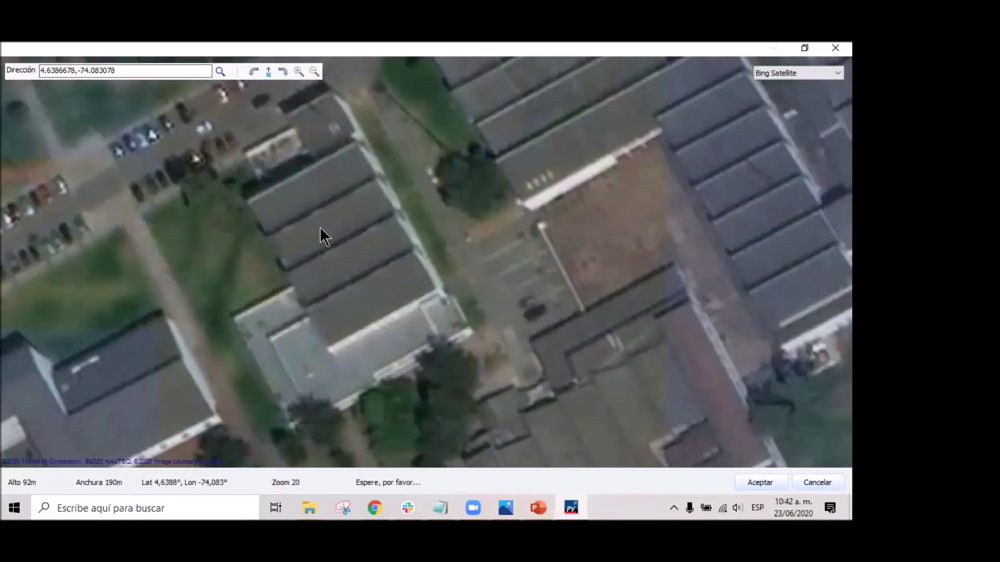
{"action": "left_click_drag", "start_coordinate": [335, 205], "coordinate": [394, 234]}
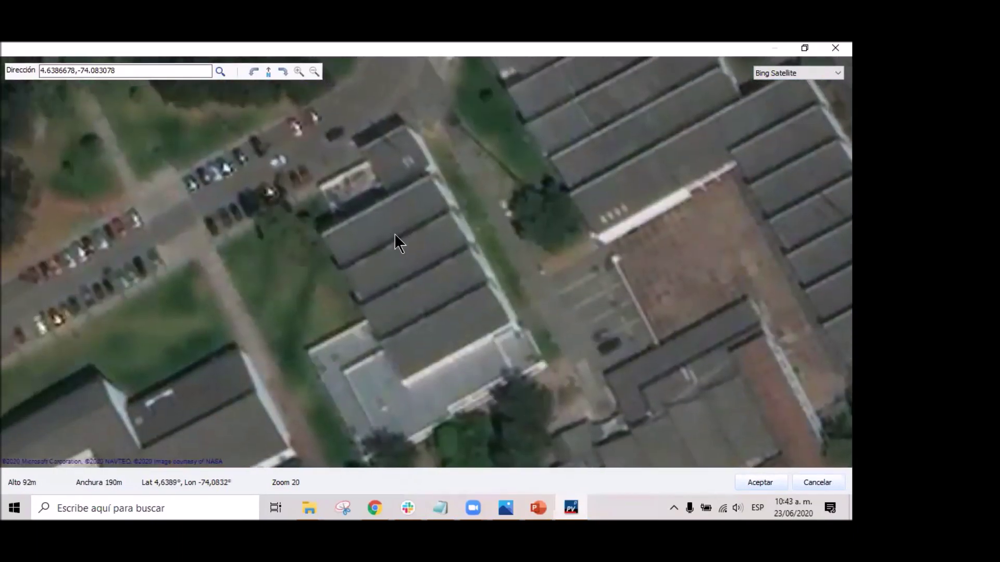
{"action": "scroll", "coordinate": [423, 260], "scroll_direction": "up", "scroll_amount": 1}
{"action": "scroll", "coordinate": [425, 266], "scroll_direction": "down", "scroll_amount": 1}
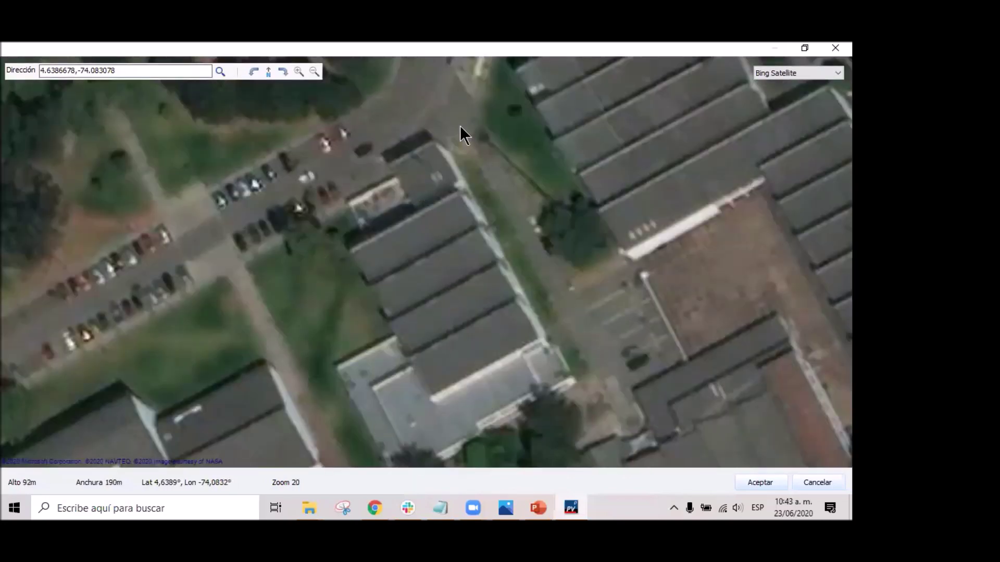
{"action": "left_click_drag", "start_coordinate": [487, 341], "coordinate": [505, 304]}
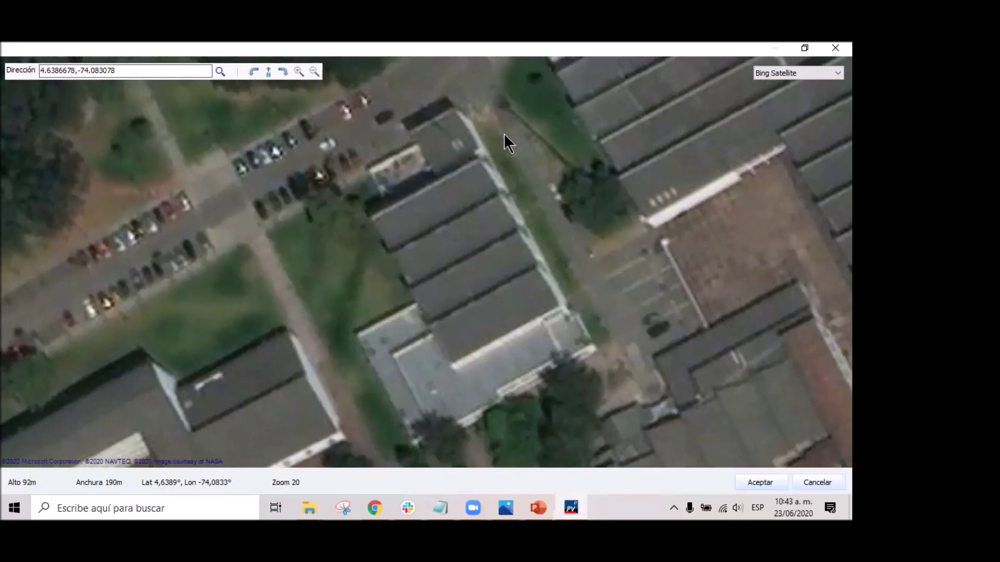
{"action": "left_click_drag", "start_coordinate": [537, 288], "coordinate": [488, 284]}
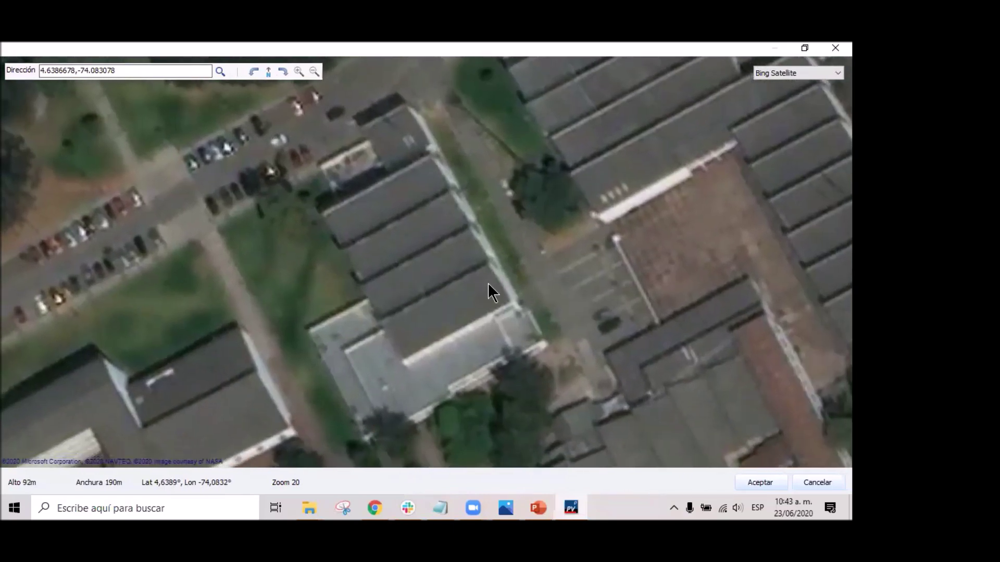
{"action": "scroll", "coordinate": [426, 268], "scroll_direction": "down", "scroll_amount": 1}
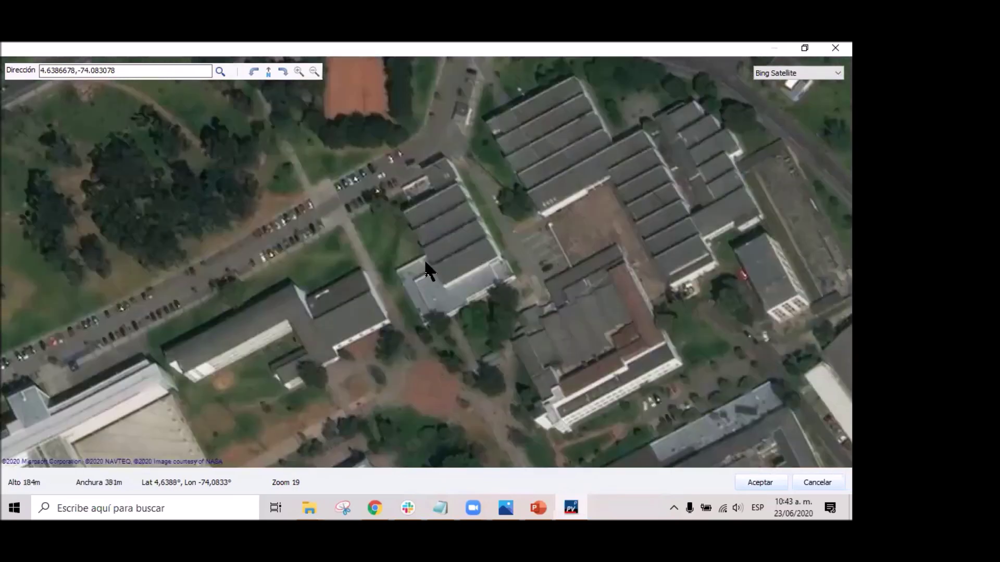
{"action": "scroll", "coordinate": [432, 248], "scroll_direction": "up", "scroll_amount": 1}
{"action": "left_click_drag", "start_coordinate": [458, 252], "coordinate": [424, 257]}
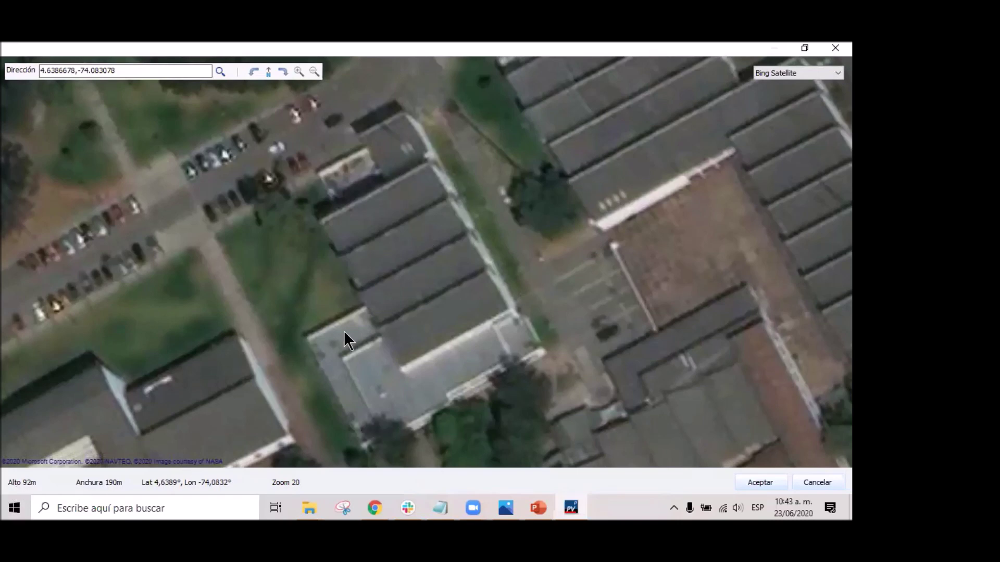
{"action": "left_click", "coordinate": [810, 476]}
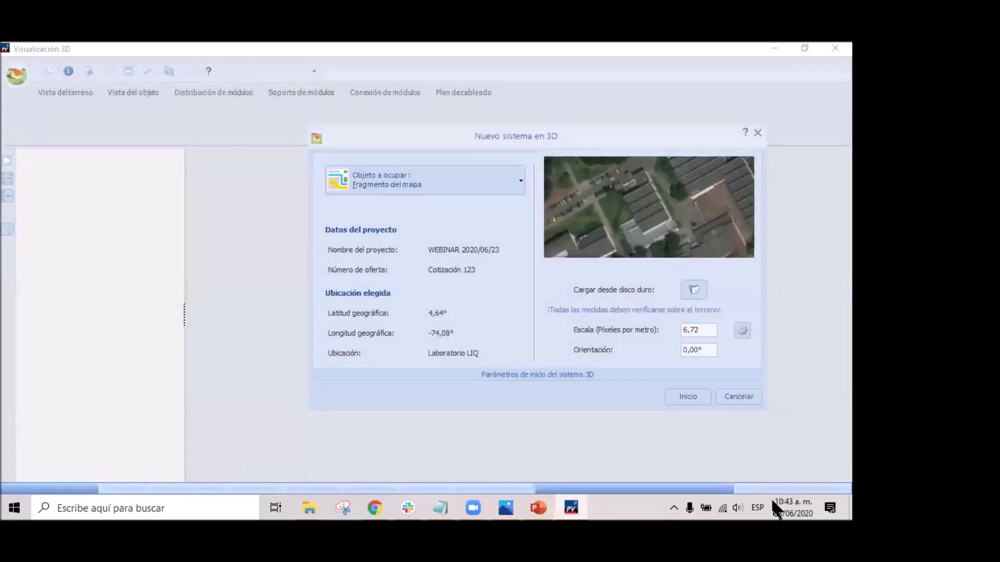
Start the 3D system so the satellite fragment lies on the terrain as a free surface.
{"action": "left_click", "coordinate": [688, 395]}
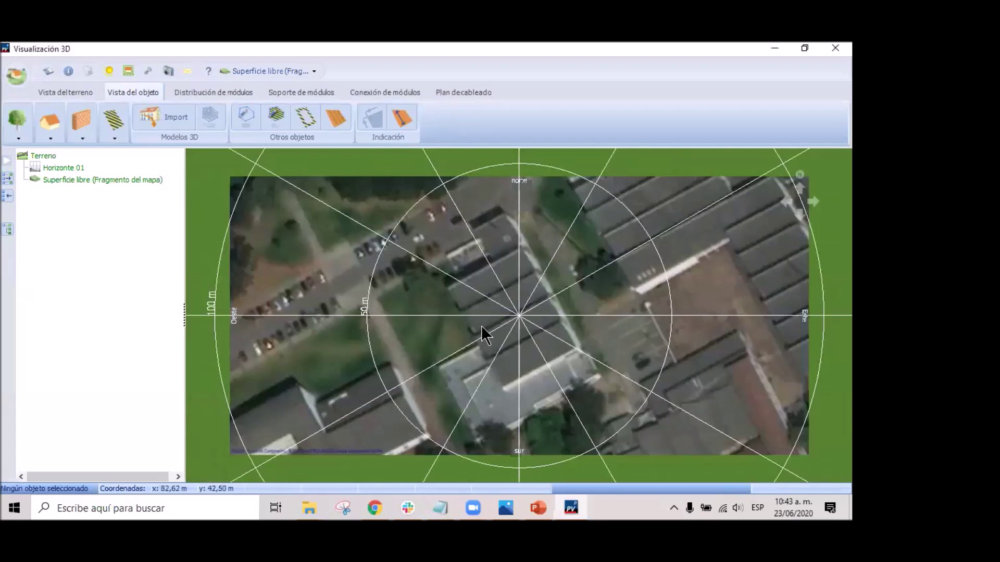
{"action": "scroll", "coordinate": [481, 327], "scroll_direction": "up", "scroll_amount": 4}
{"action": "scroll", "coordinate": [531, 313], "scroll_direction": "down", "scroll_amount": 3}
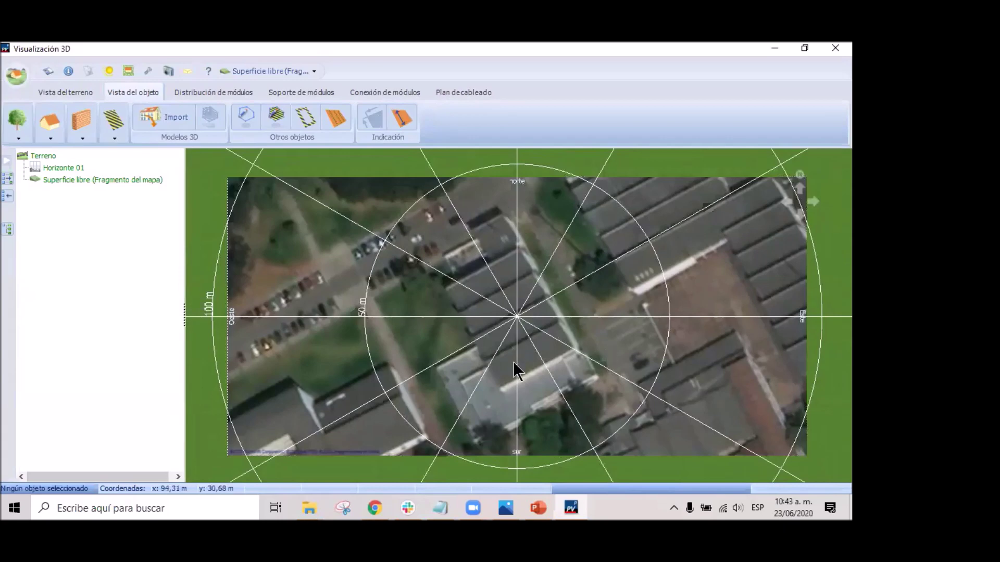
Trace a four-corner Polígono en 3D 01 around one long strip of the lower roof.
{"action": "left_click", "coordinate": [246, 112]}
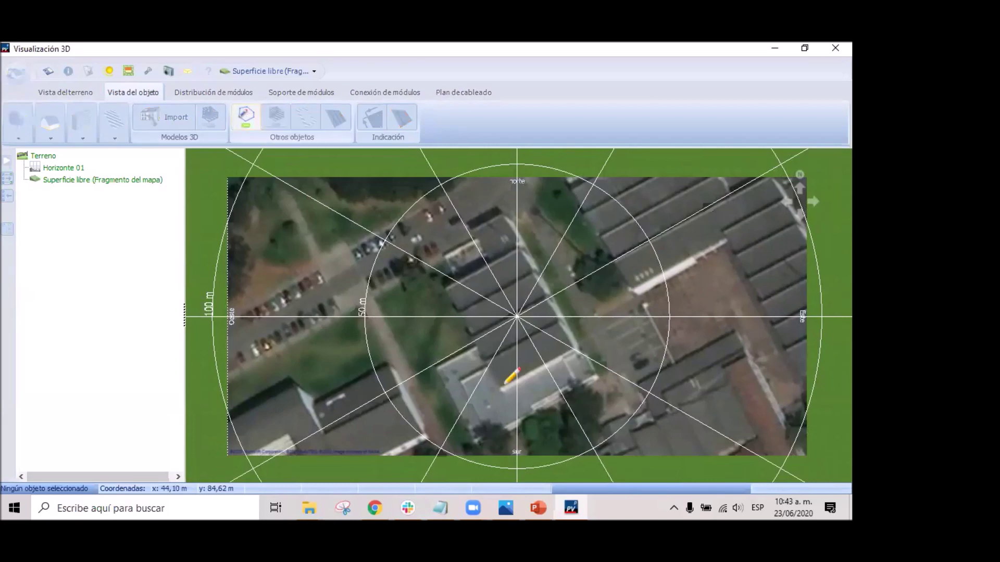
{"action": "scroll", "coordinate": [530, 363], "scroll_direction": "up", "scroll_amount": 3}
{"action": "scroll", "coordinate": [529, 363], "scroll_direction": "up", "scroll_amount": 3}
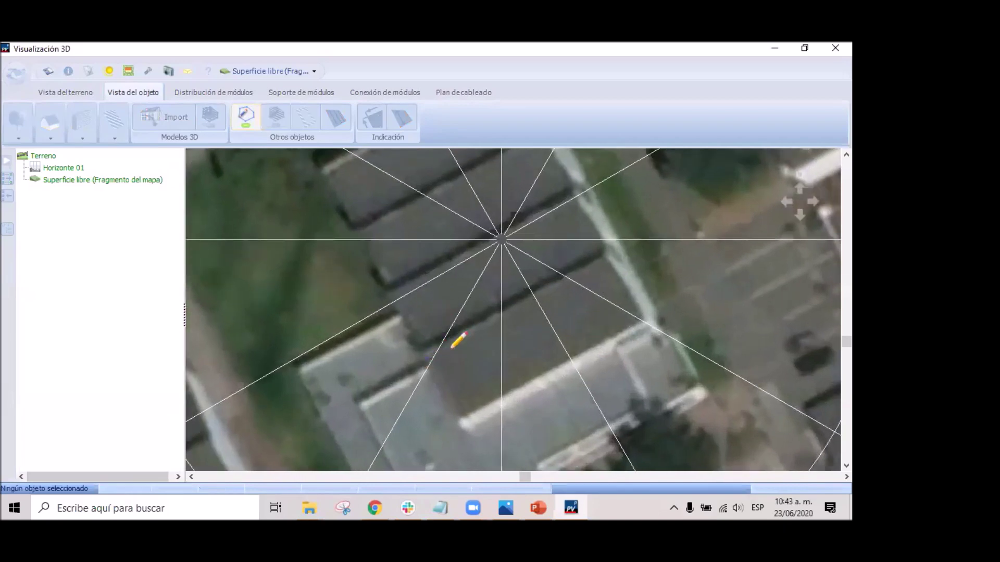
{"action": "left_click", "coordinate": [603, 263]}
{"action": "left_click", "coordinate": [641, 320]}
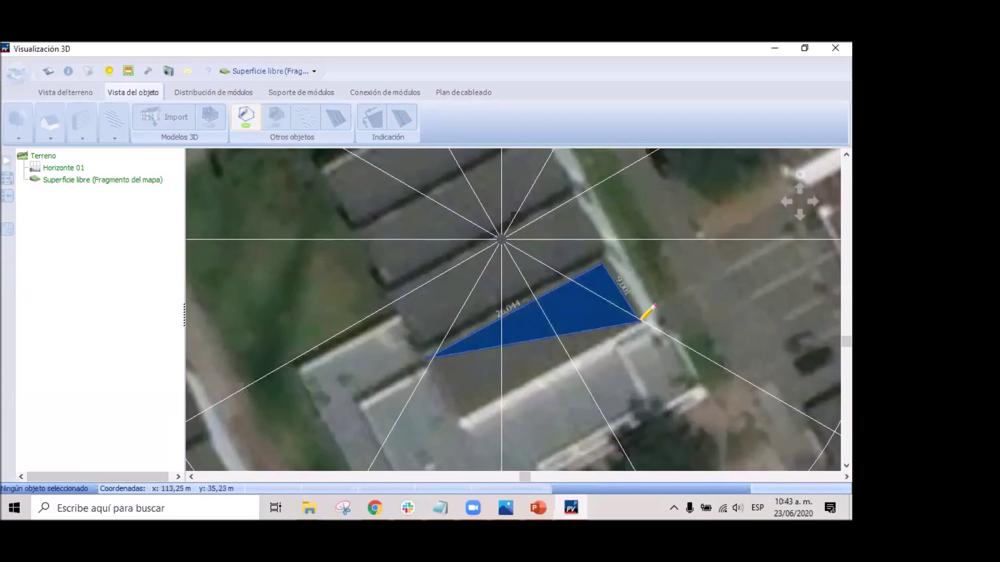
{"action": "left_click", "coordinate": [461, 416]}
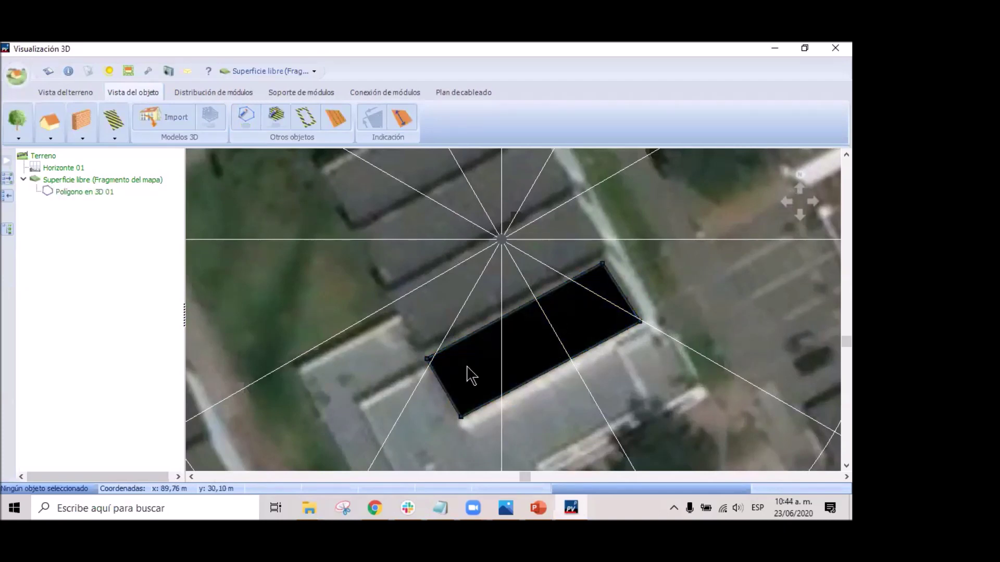
{"action": "left_click", "coordinate": [525, 338]}
{"action": "right_click", "coordinate": [530, 347]}
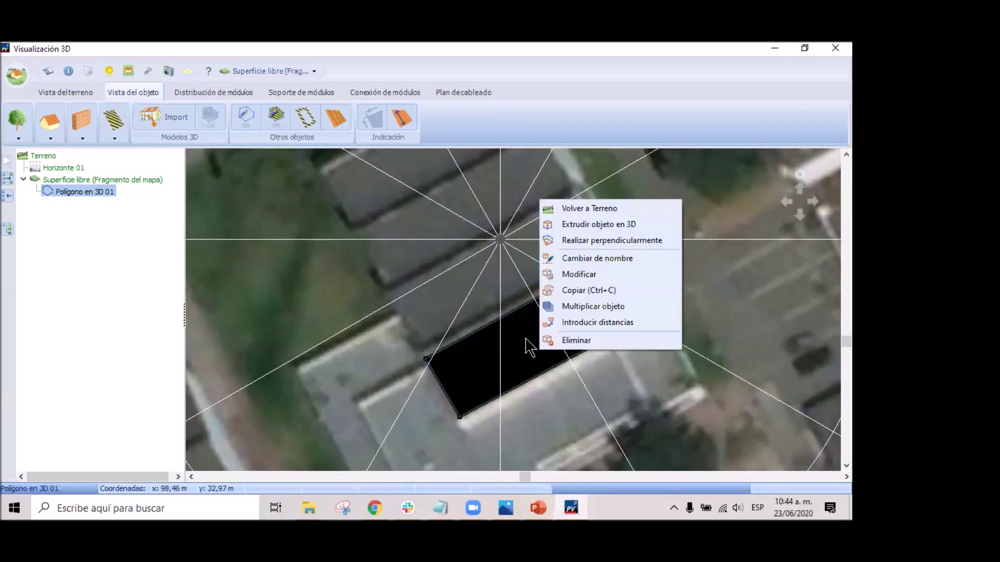
{"action": "left_click", "coordinate": [619, 225]}
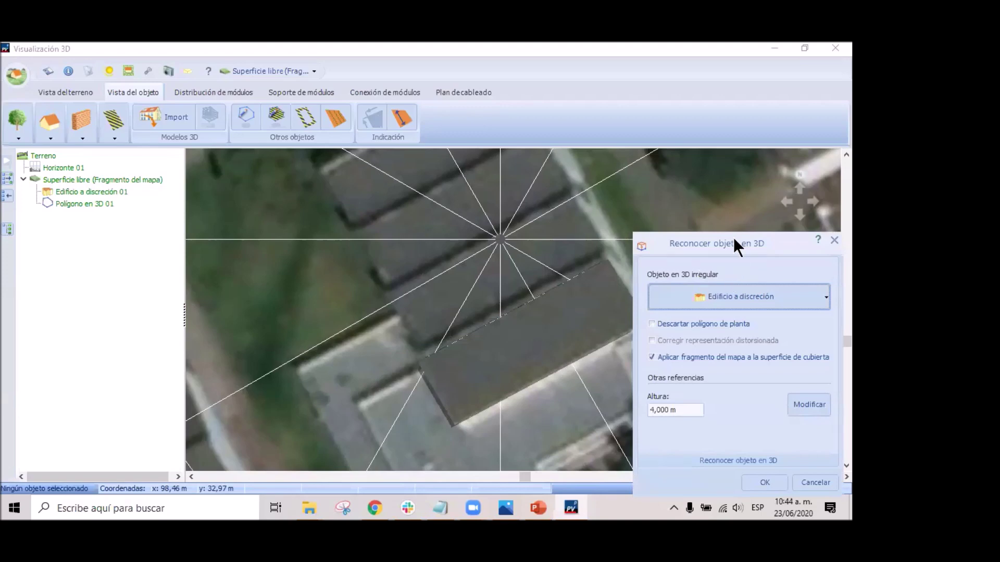
{"action": "left_click_drag", "start_coordinate": [735, 237], "coordinate": [729, 91]}
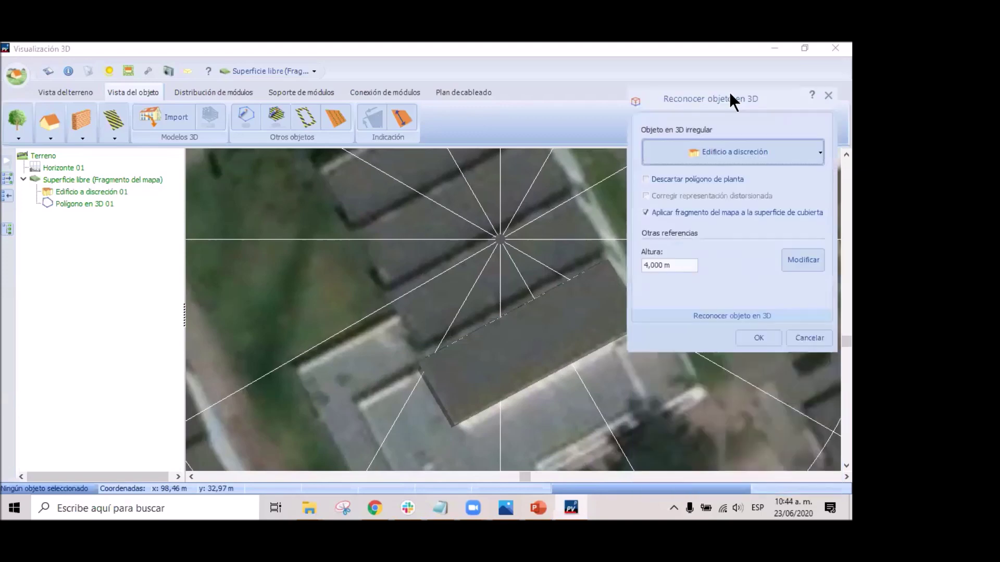
{"action": "left_click", "coordinate": [818, 152]}
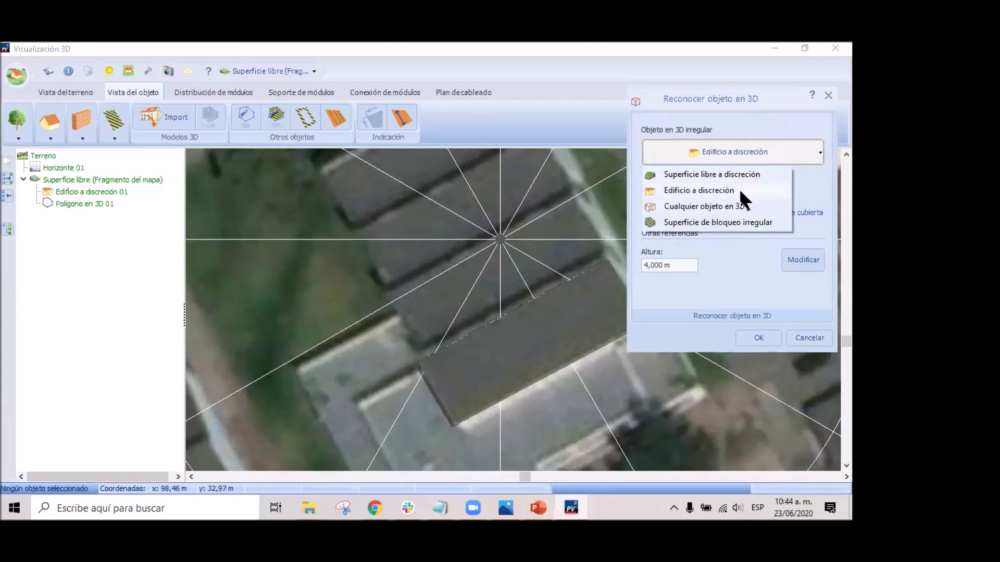
{"action": "left_click", "coordinate": [737, 280]}
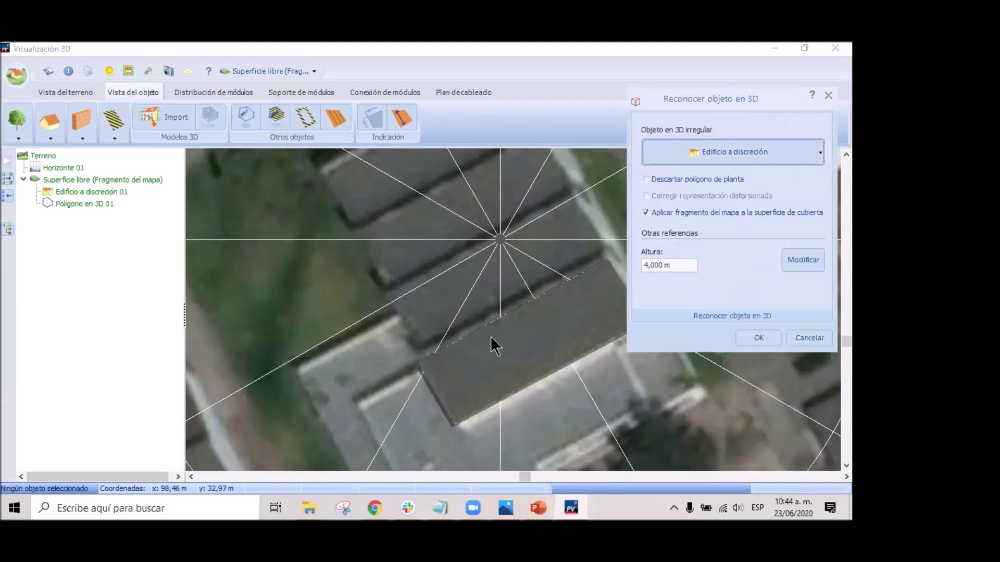
{"action": "left_click", "coordinate": [808, 152]}
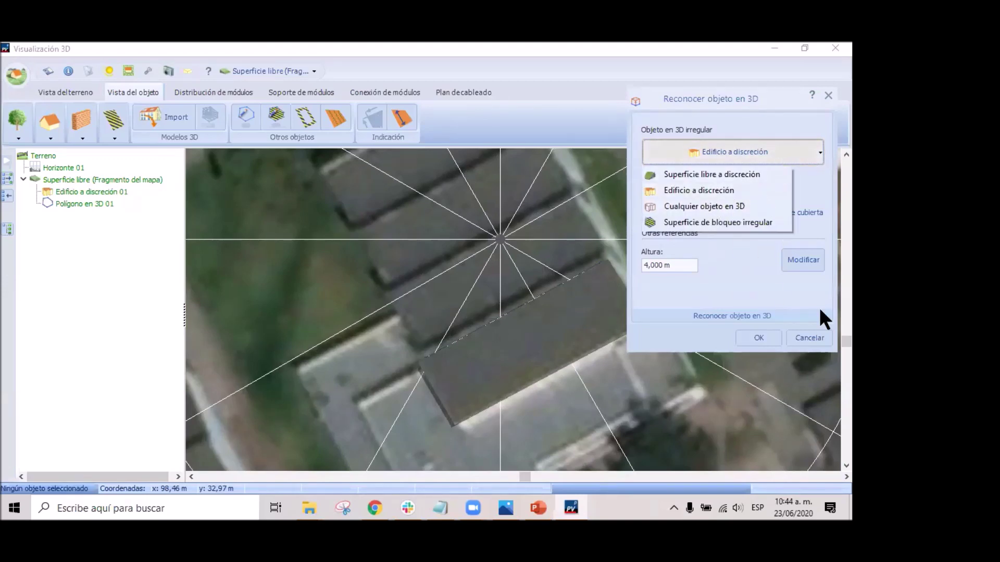
{"action": "left_click", "coordinate": [812, 337]}
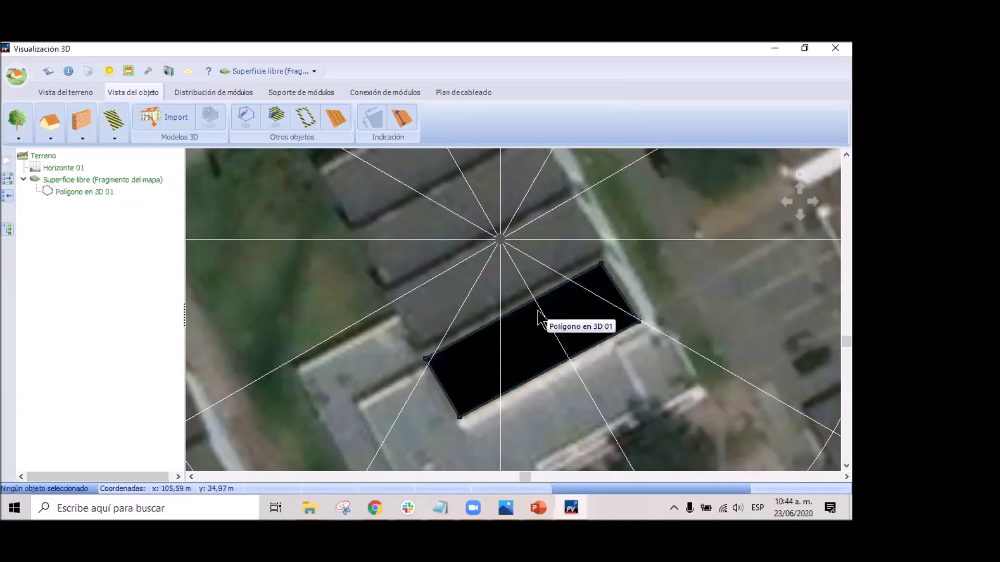
Drag the polygon's upper-right corner onto the roof edge and cancel a trial extrusion.
{"action": "scroll", "coordinate": [511, 351], "scroll_direction": "up", "scroll_amount": 3}
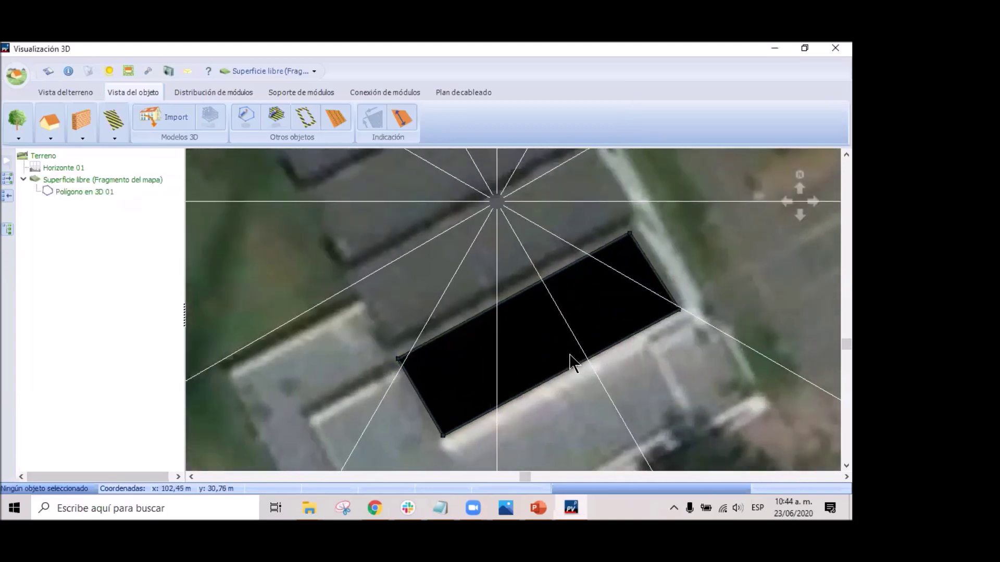
{"action": "left_click", "coordinate": [630, 230]}
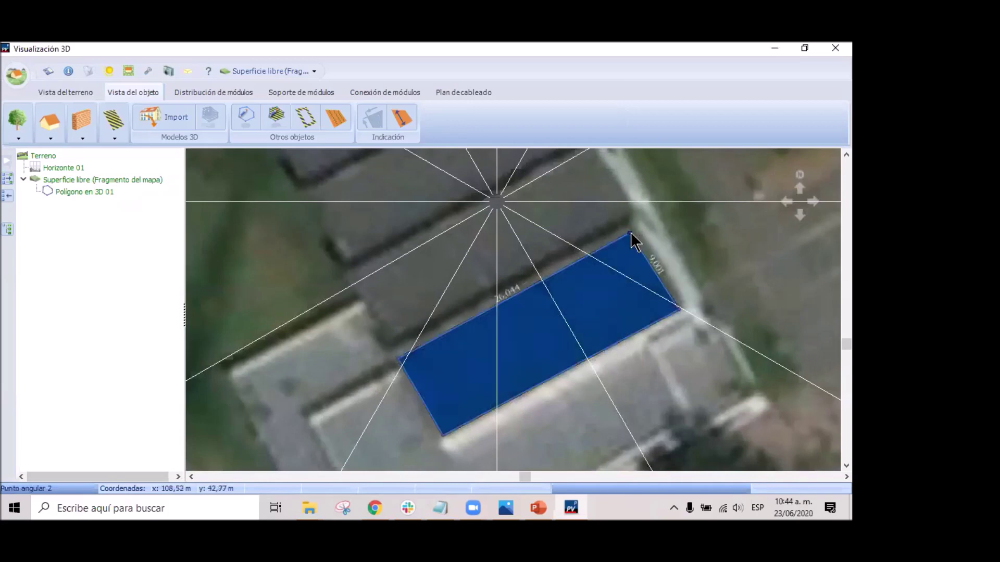
{"action": "left_click_drag", "start_coordinate": [630, 233], "coordinate": [632, 229]}
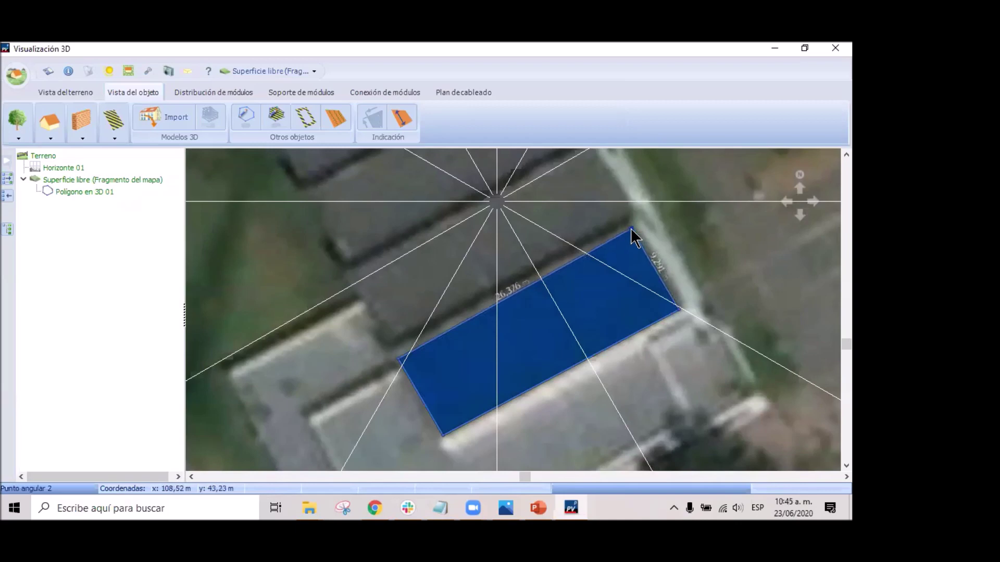
{"action": "right_click", "coordinate": [549, 346]}
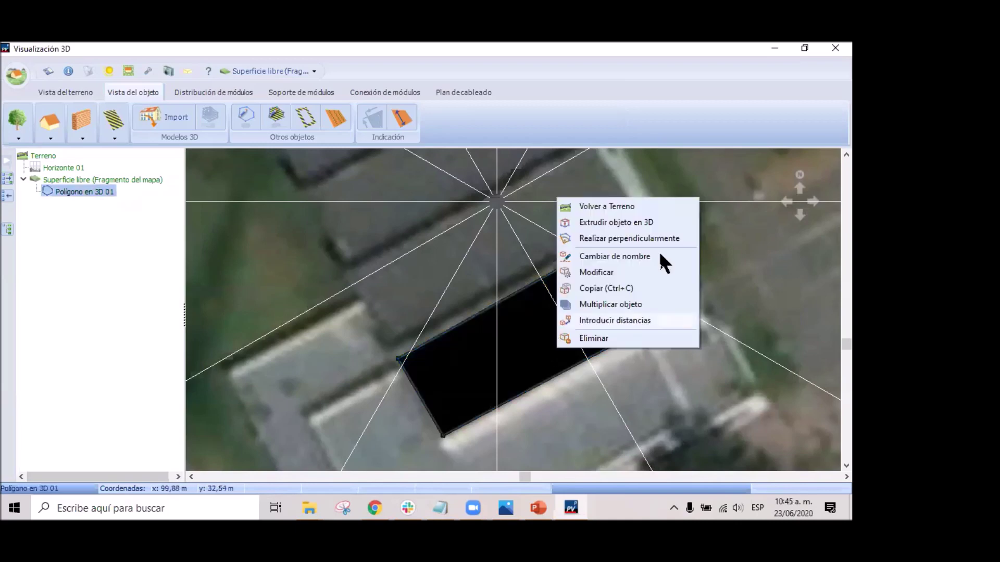
{"action": "left_click", "coordinate": [619, 222]}
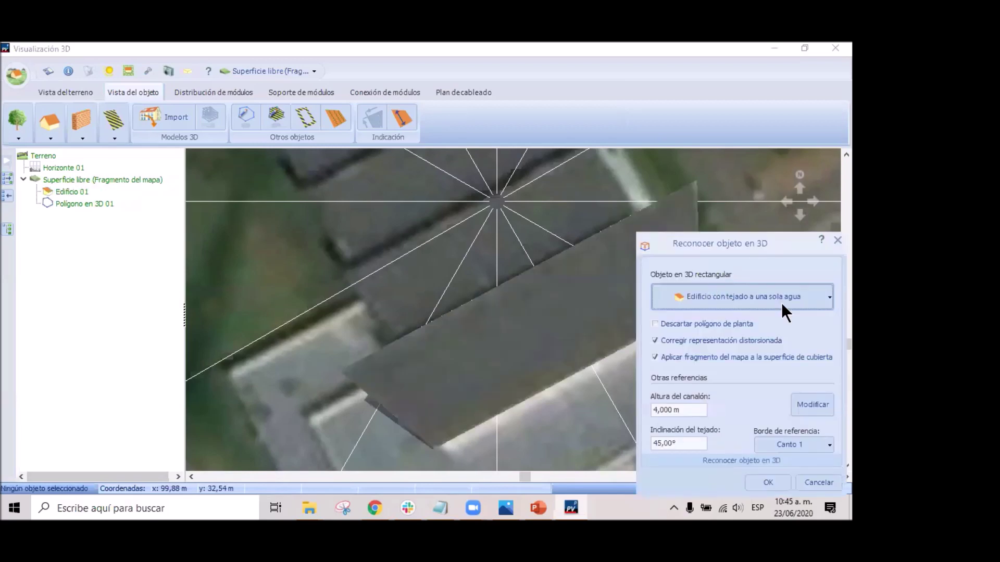
{"action": "left_click", "coordinate": [802, 293]}
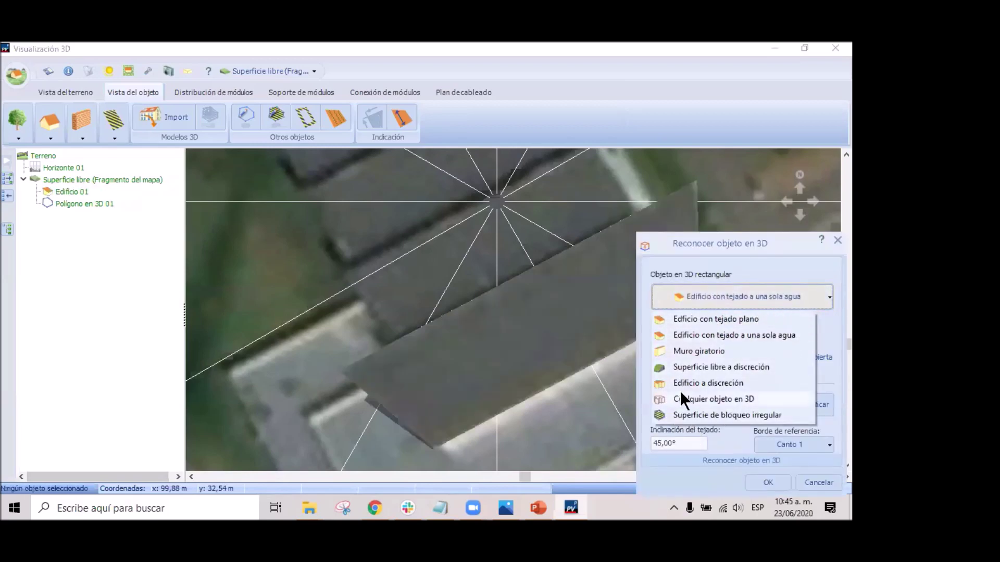
{"action": "left_click", "coordinate": [831, 238]}
{"action": "left_click", "coordinate": [832, 238]}
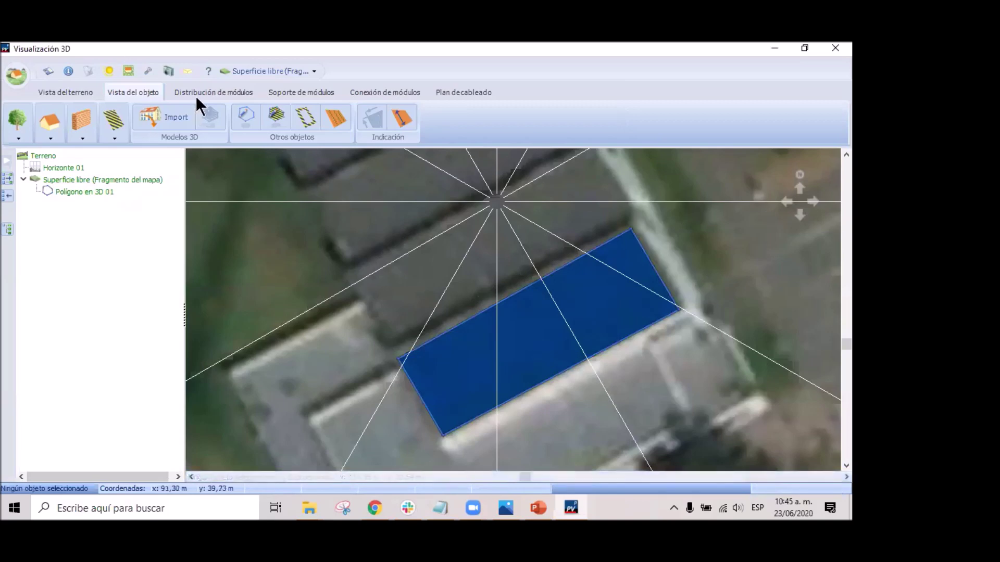
Begin a second 3D polygon, then open and cancel the first polygon's extrusion again.
{"action": "left_click", "coordinate": [245, 115]}
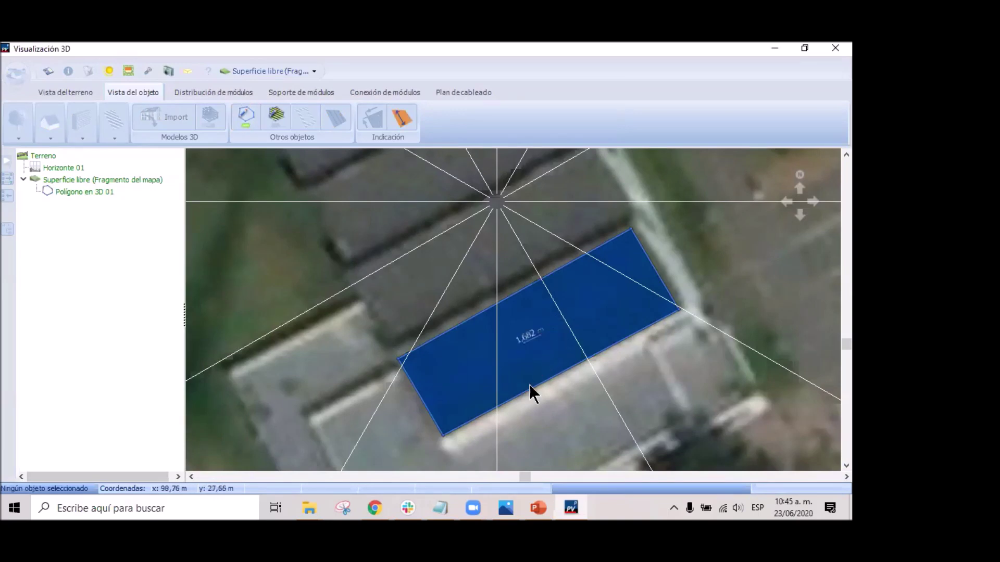
{"action": "key", "text": "Escape"}
{"action": "right_click", "coordinate": [539, 350]}
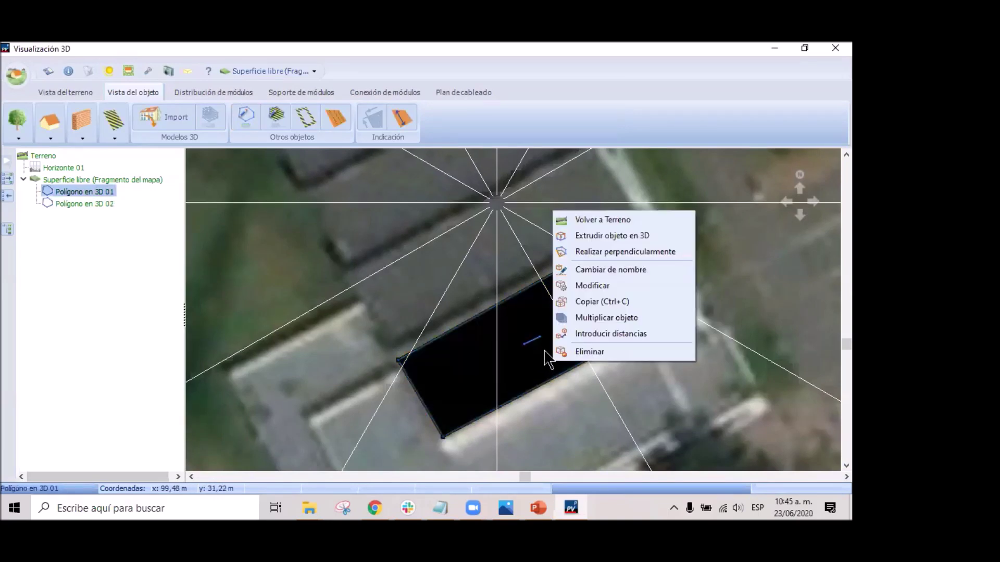
{"action": "left_click", "coordinate": [623, 236]}
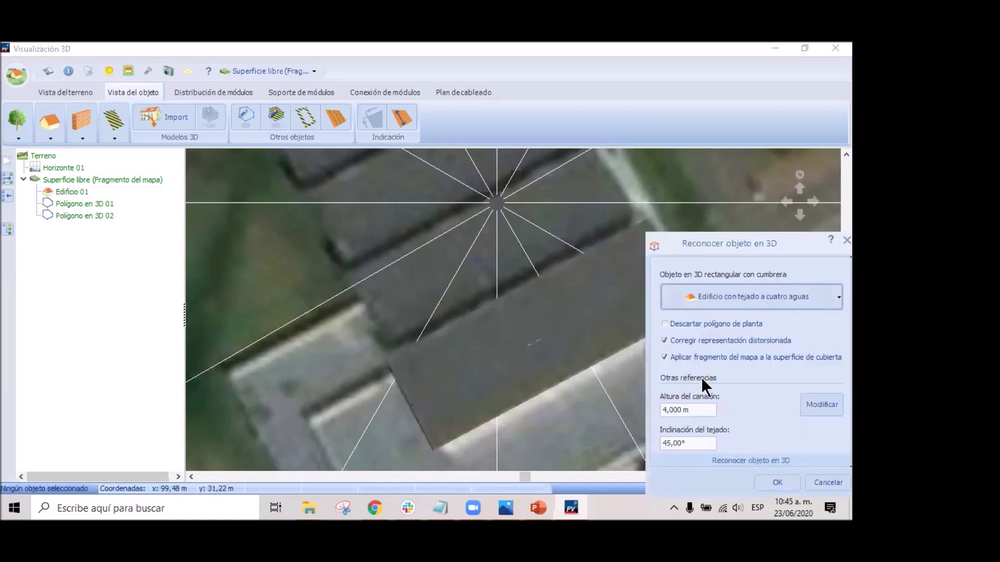
{"action": "left_click", "coordinate": [804, 295]}
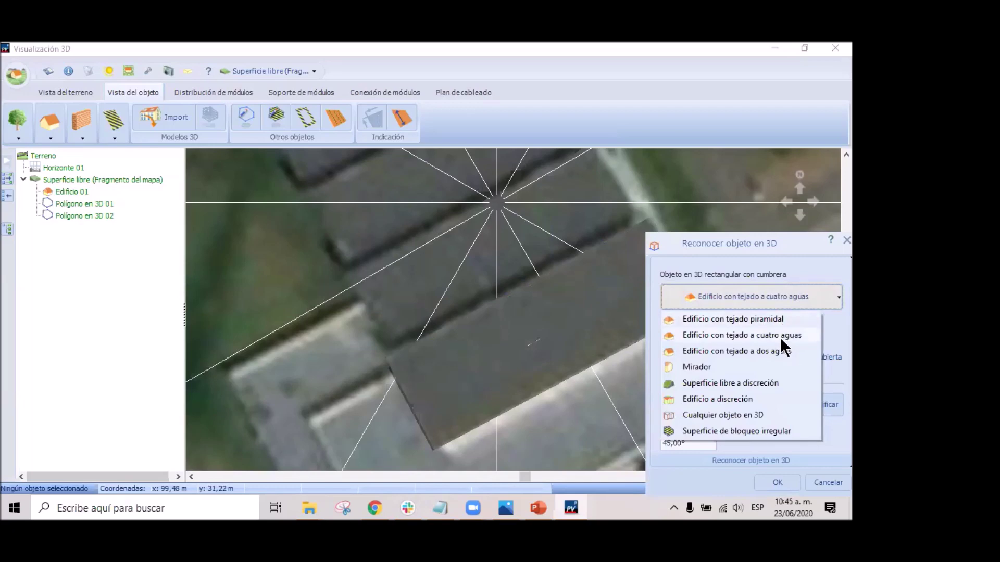
{"action": "left_click", "coordinate": [832, 239]}
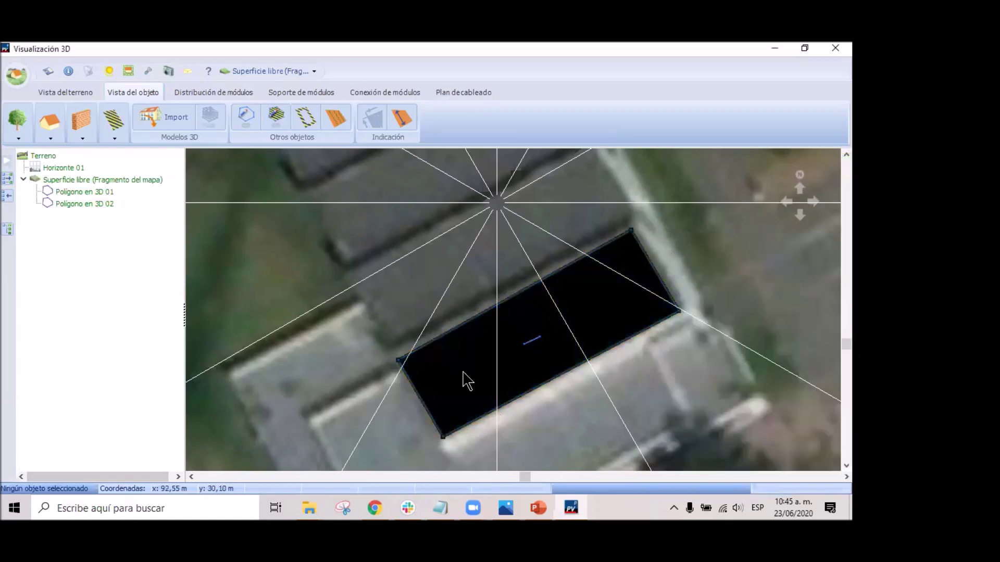
Delete the stray Polígono en 3D 02, leaving only the roof polygon.
{"action": "scroll", "coordinate": [529, 359], "scroll_direction": "up", "scroll_amount": 5}
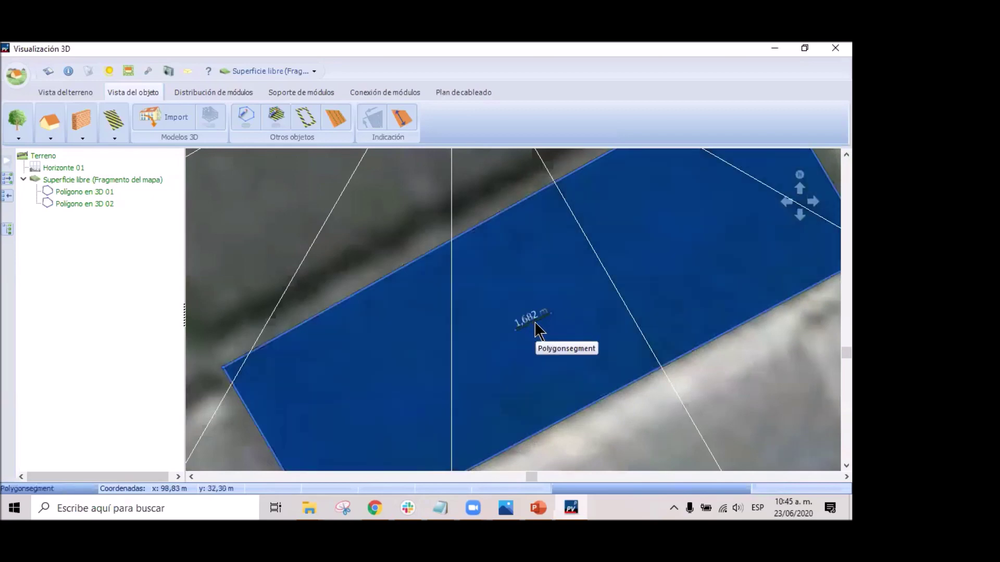
{"action": "key", "text": "Delete"}
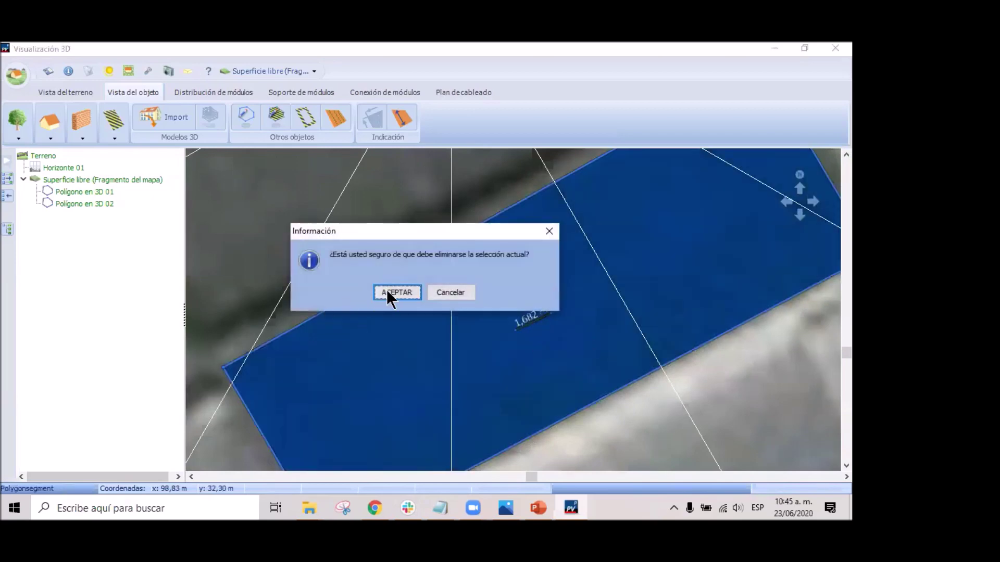
{"action": "left_click", "coordinate": [394, 293]}
{"action": "scroll", "coordinate": [544, 364], "scroll_direction": "down", "scroll_amount": 5}
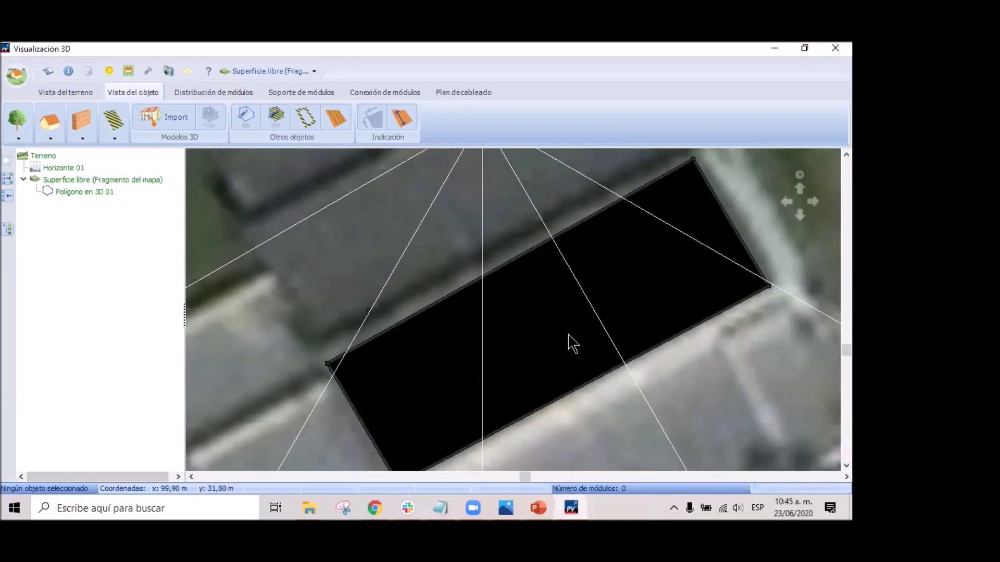
{"action": "right_click", "coordinate": [599, 330]}
Extrude the polygon into mono-pitch Edificio 01 with 6 m gutter height and 30° roof pitch.
{"action": "left_click", "coordinate": [651, 349]}
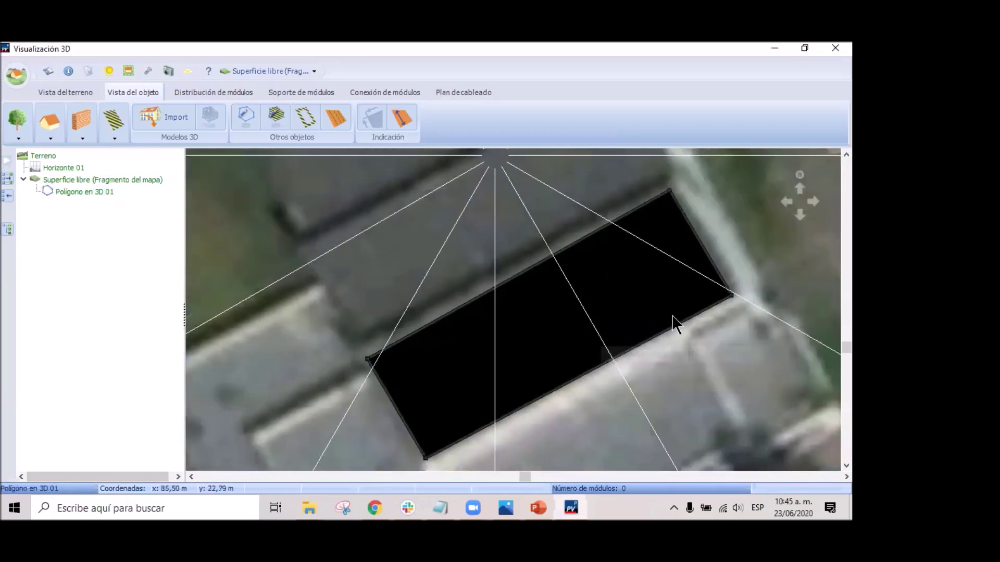
{"action": "left_click", "coordinate": [801, 292]}
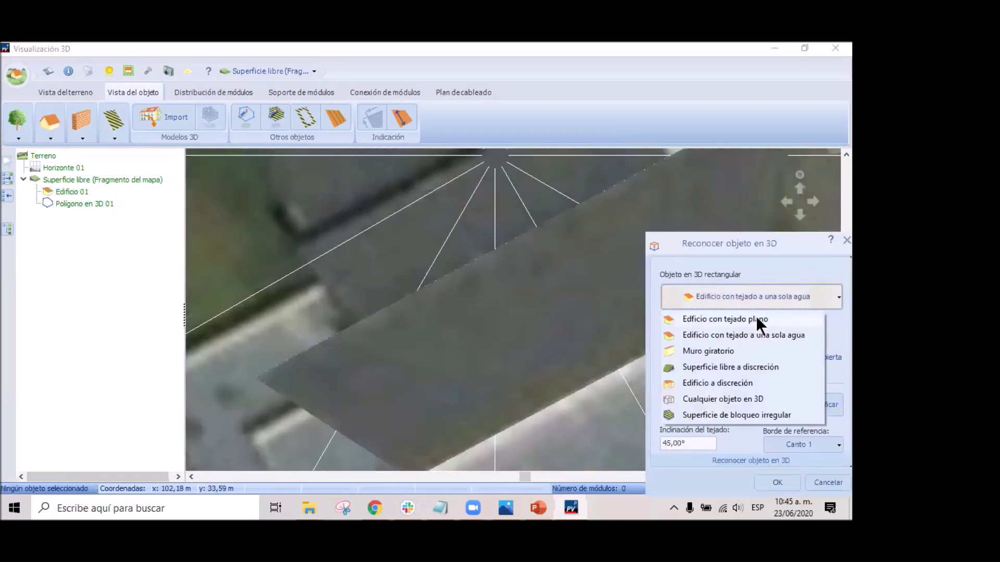
{"action": "left_click", "coordinate": [767, 336]}
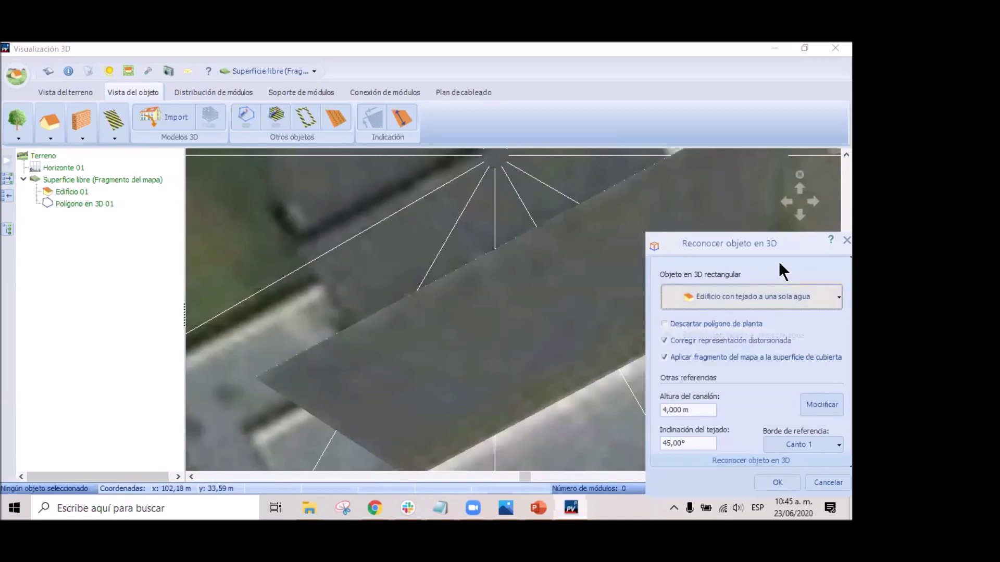
{"action": "left_click_drag", "start_coordinate": [767, 242], "coordinate": [635, 112]}
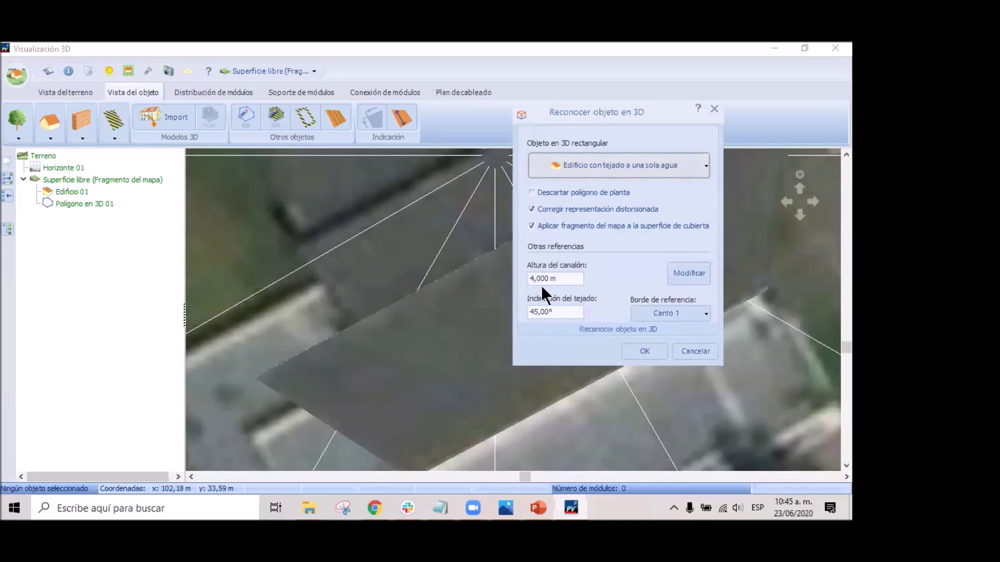
{"action": "double_click", "coordinate": [539, 278]}
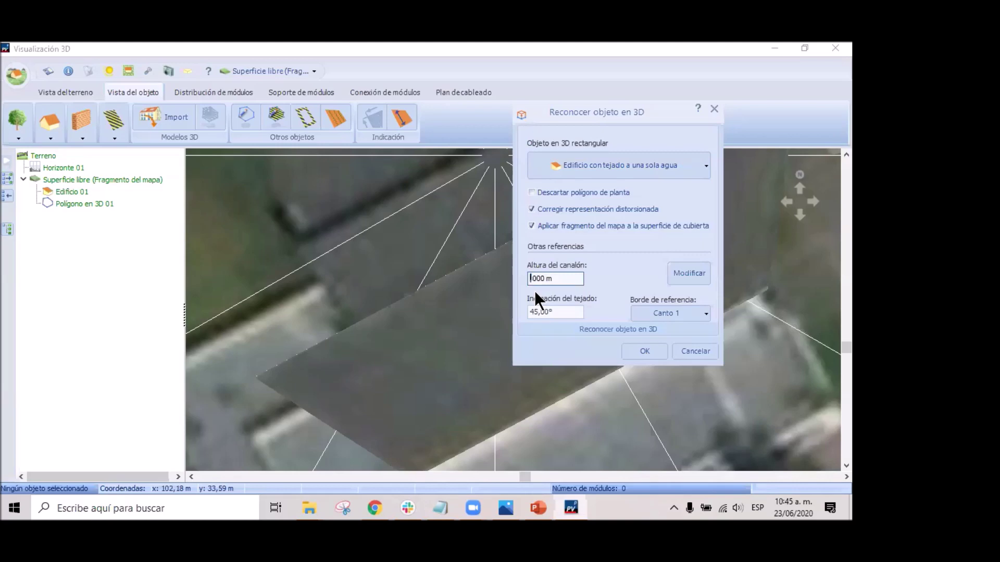
{"action": "type", "text": "6"}
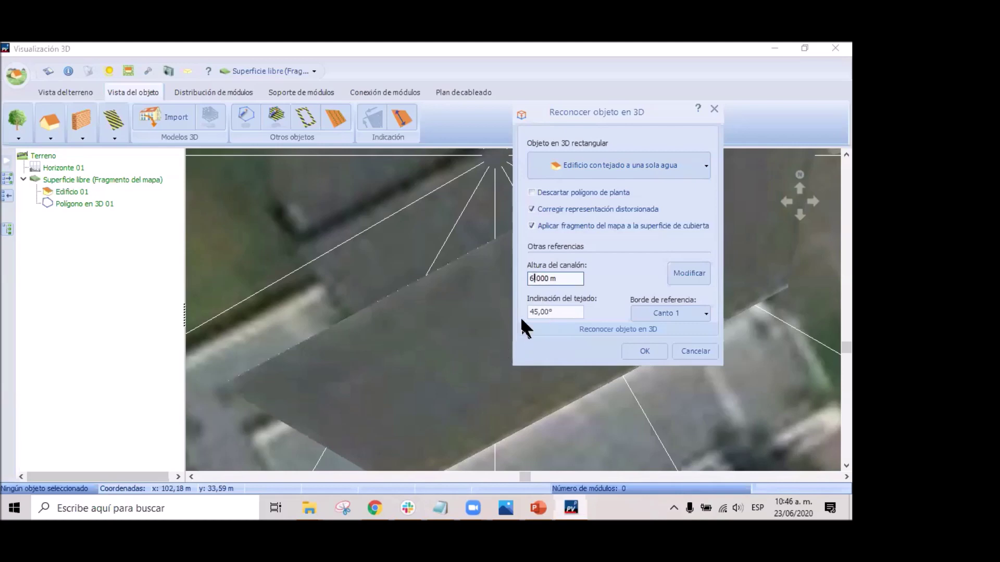
{"action": "left_click_drag", "start_coordinate": [530, 313], "coordinate": [538, 341]}
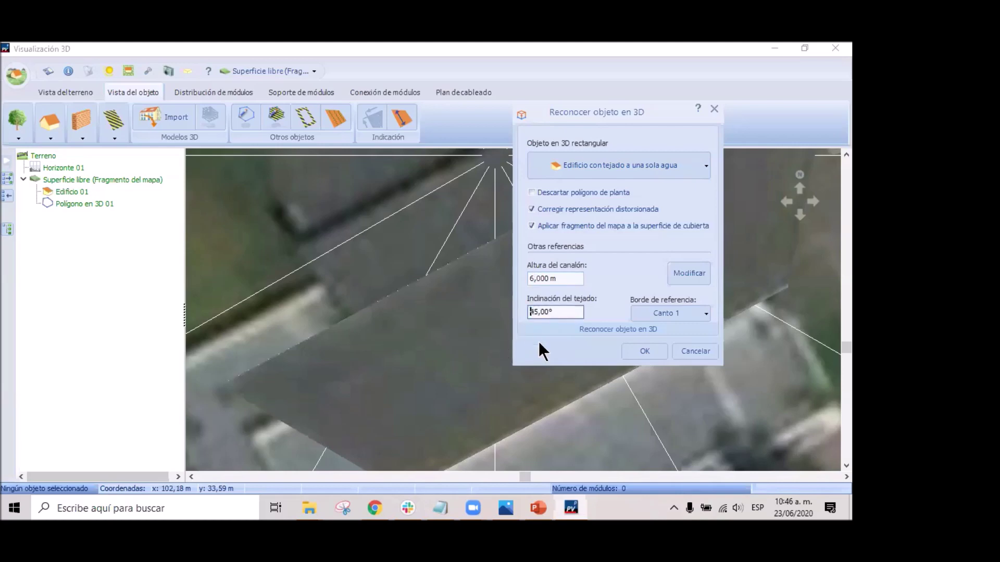
{"action": "key", "text": "Home"}
{"action": "key", "text": "Delete"}
{"action": "type", "text": "30"}
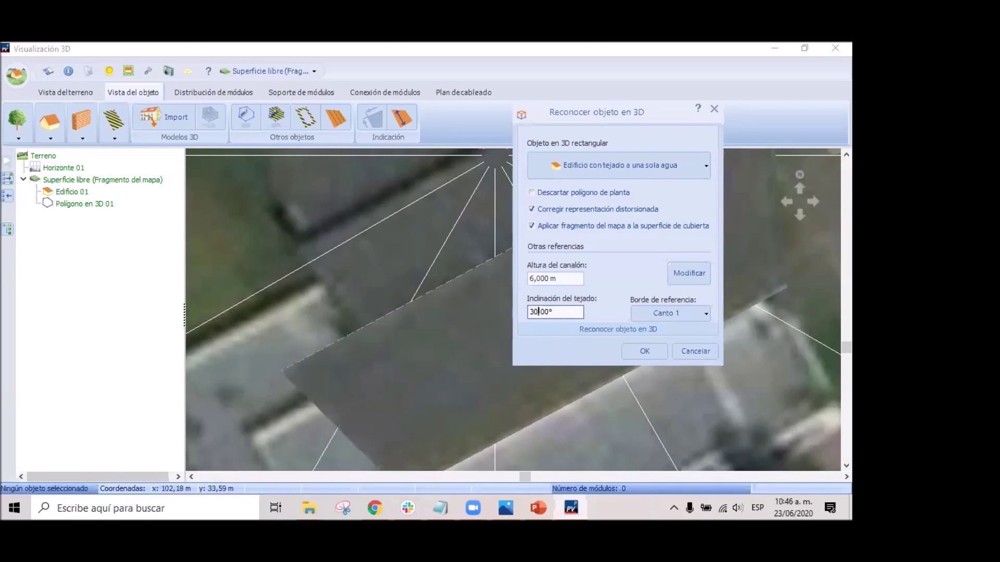
{"action": "left_click", "coordinate": [645, 351]}
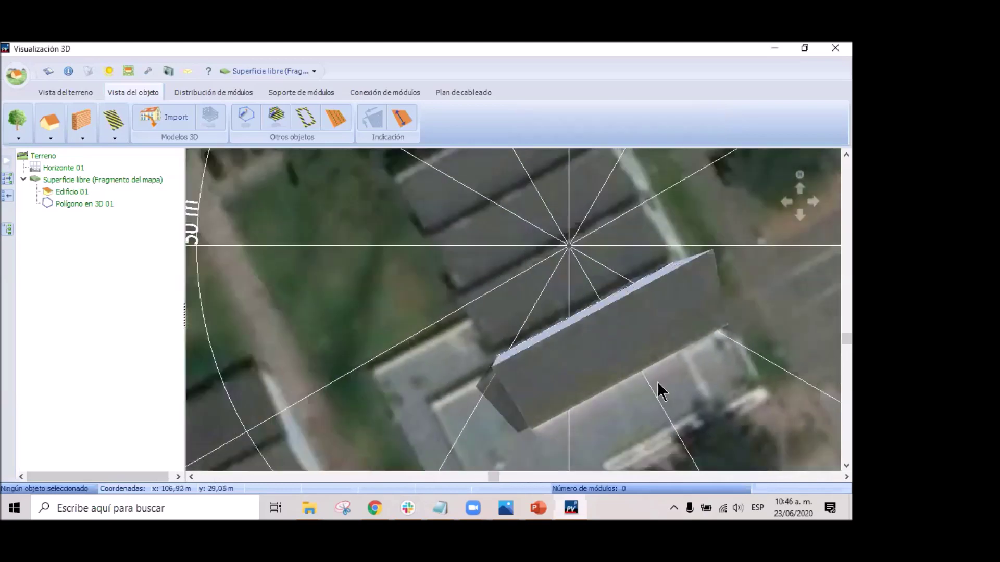
{"action": "scroll", "coordinate": [657, 392], "scroll_direction": "down", "scroll_amount": 1}
{"action": "left_click_drag", "start_coordinate": [657, 392], "coordinate": [615, 364]}
{"action": "scroll", "coordinate": [631, 291], "scroll_direction": "down", "scroll_amount": 1}
{"action": "scroll", "coordinate": [630, 406], "scroll_direction": "down", "scroll_amount": 3}
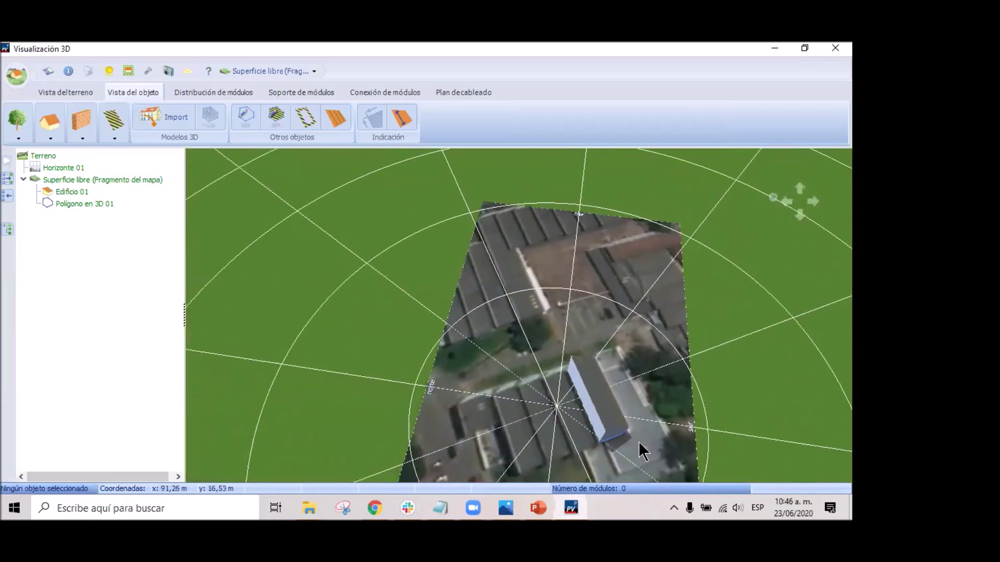
{"action": "right_click_drag", "start_coordinate": [655, 419], "coordinate": [433, 271]}
{"action": "left_click_drag", "start_coordinate": [432, 270], "coordinate": [430, 245]}
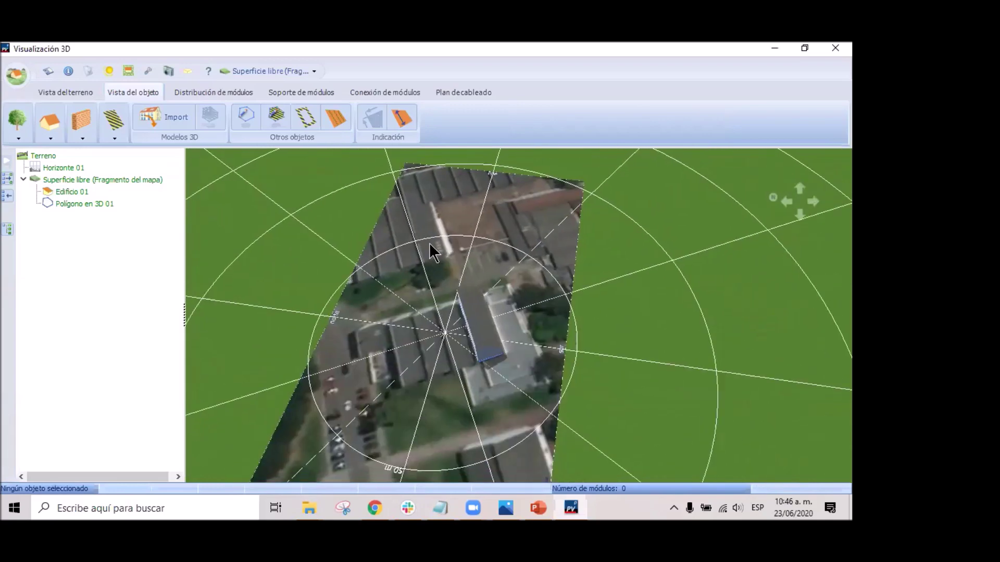
{"action": "scroll", "coordinate": [510, 349], "scroll_direction": "up", "scroll_amount": 6}
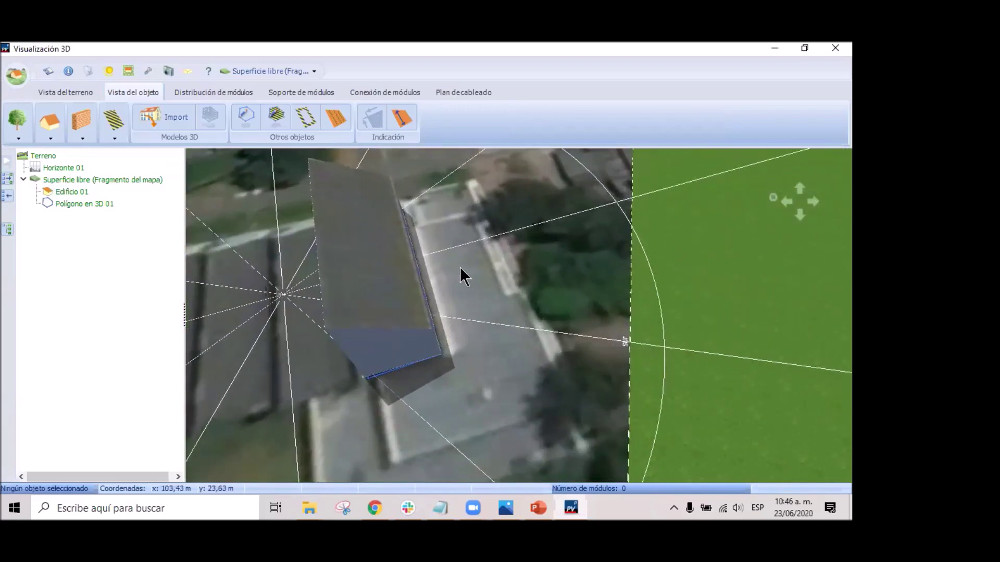
{"action": "scroll", "coordinate": [460, 264], "scroll_direction": "down", "scroll_amount": 5}
{"action": "scroll", "coordinate": [447, 241], "scroll_direction": "up", "scroll_amount": 2}
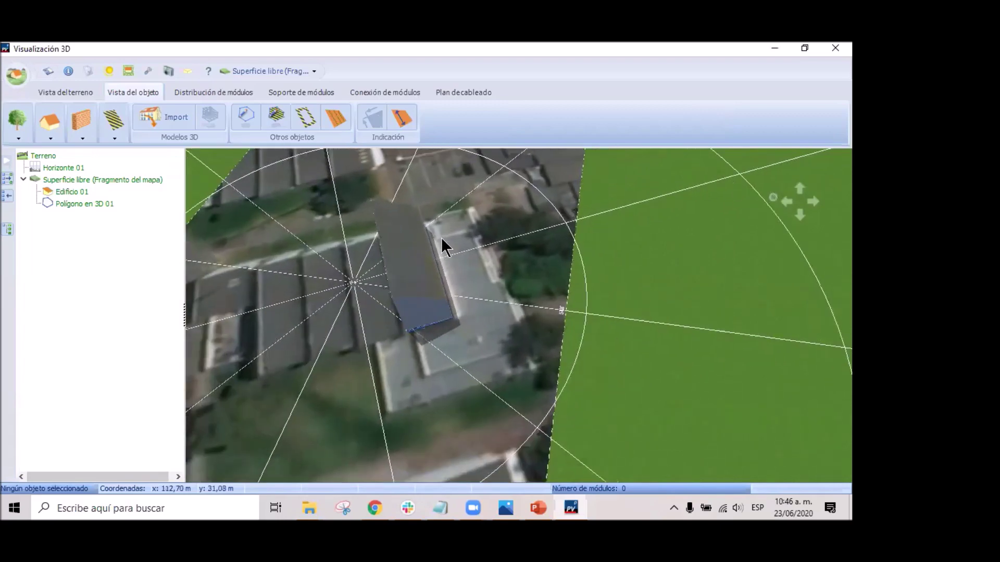
{"action": "left_click", "coordinate": [398, 274]}
{"action": "right_click", "coordinate": [411, 282]}
{"action": "left_click", "coordinate": [440, 290]}
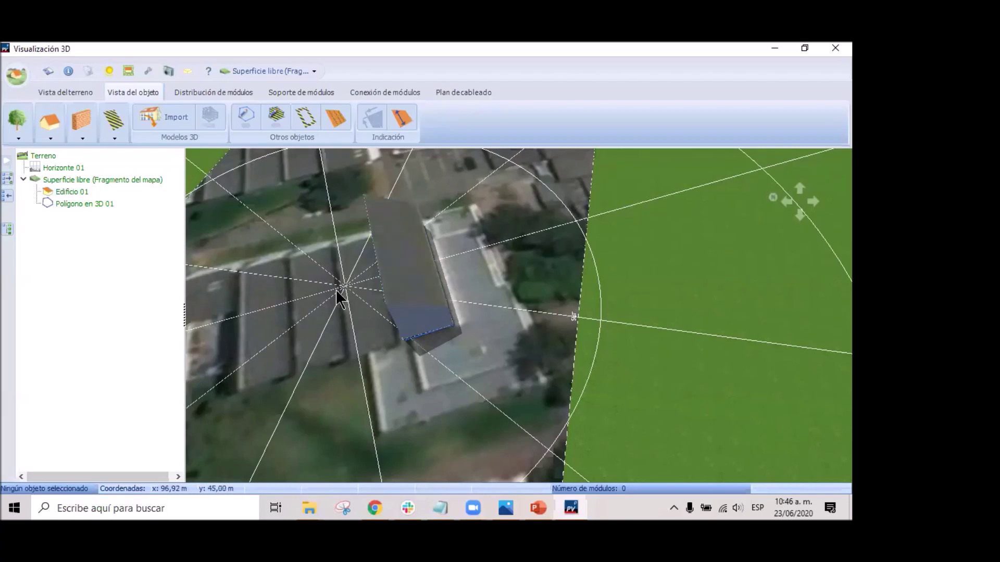
Copy Edificio 01 and place the copy, Edificio 02, aligned against the original.
{"action": "left_click", "coordinate": [416, 296]}
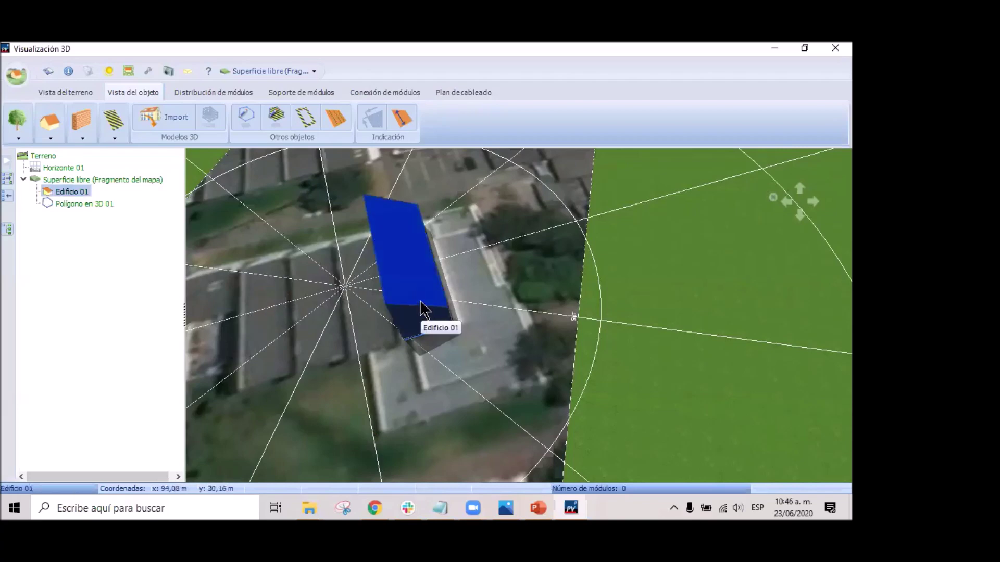
{"action": "key", "text": "ctrl+c"}
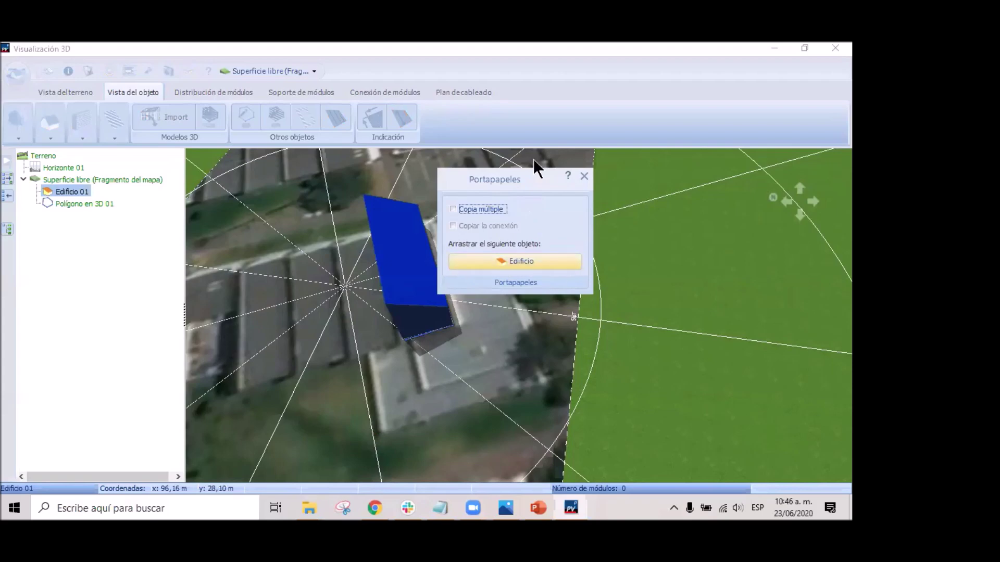
{"action": "left_click_drag", "start_coordinate": [527, 257], "coordinate": [375, 344]}
{"action": "left_click_drag", "start_coordinate": [333, 316], "coordinate": [420, 342]}
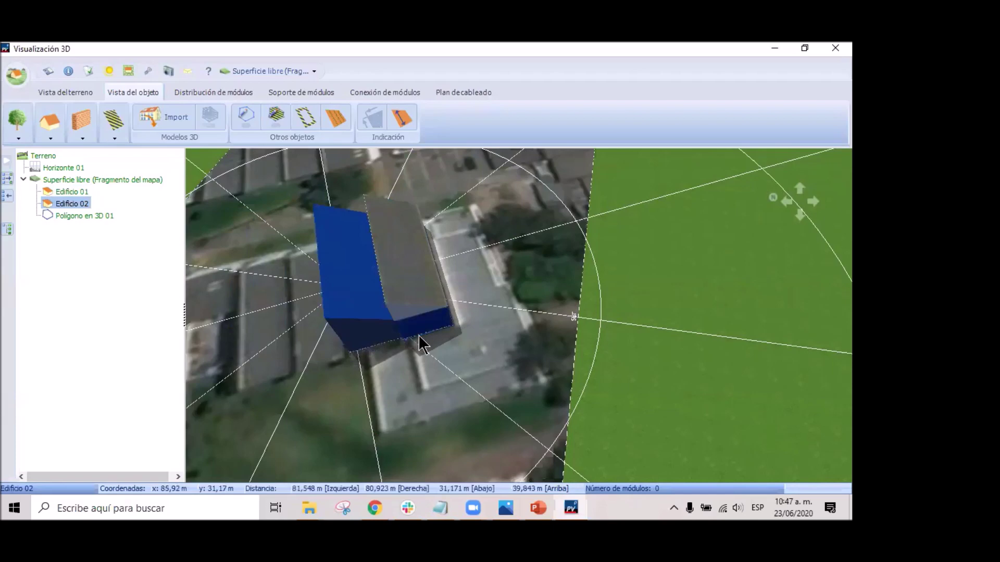
{"action": "scroll", "coordinate": [408, 340], "scroll_direction": "up", "scroll_amount": 2}
{"action": "scroll", "coordinate": [407, 332], "scroll_direction": "up", "scroll_amount": 2}
{"action": "left_click_drag", "start_coordinate": [267, 271], "coordinate": [399, 345]}
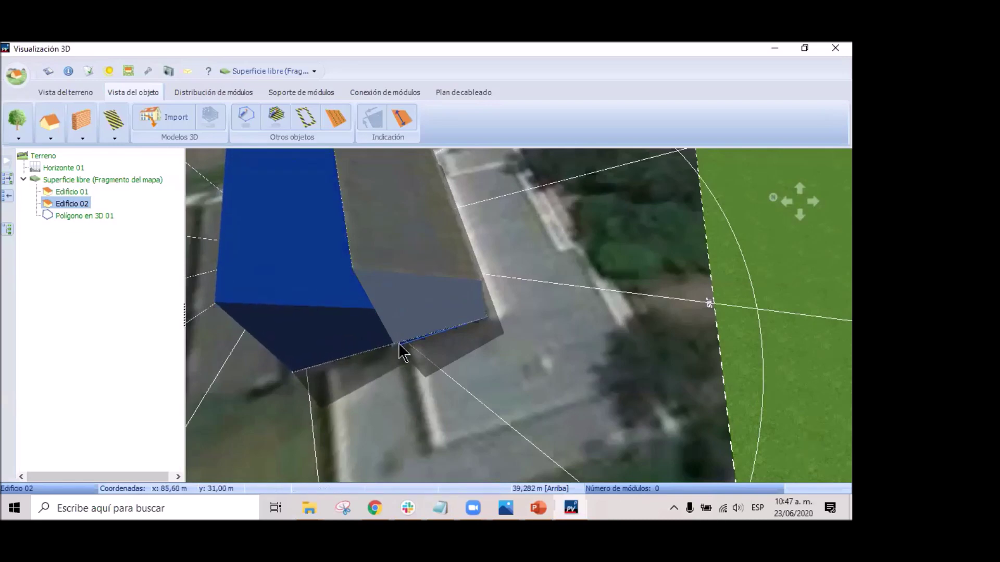
{"action": "scroll", "coordinate": [394, 355], "scroll_direction": "down", "scroll_amount": 3}
{"action": "left_click", "coordinate": [380, 407]}
Copy Edificio 02 and place Edificio 03 against the grey building.
{"action": "left_click", "coordinate": [317, 272]}
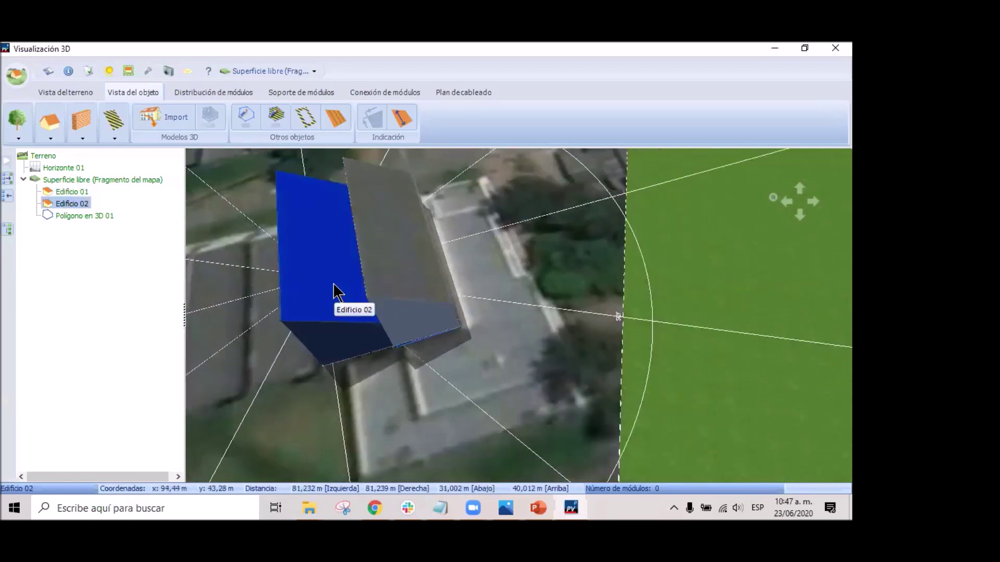
{"action": "key", "text": "ctrl+c"}
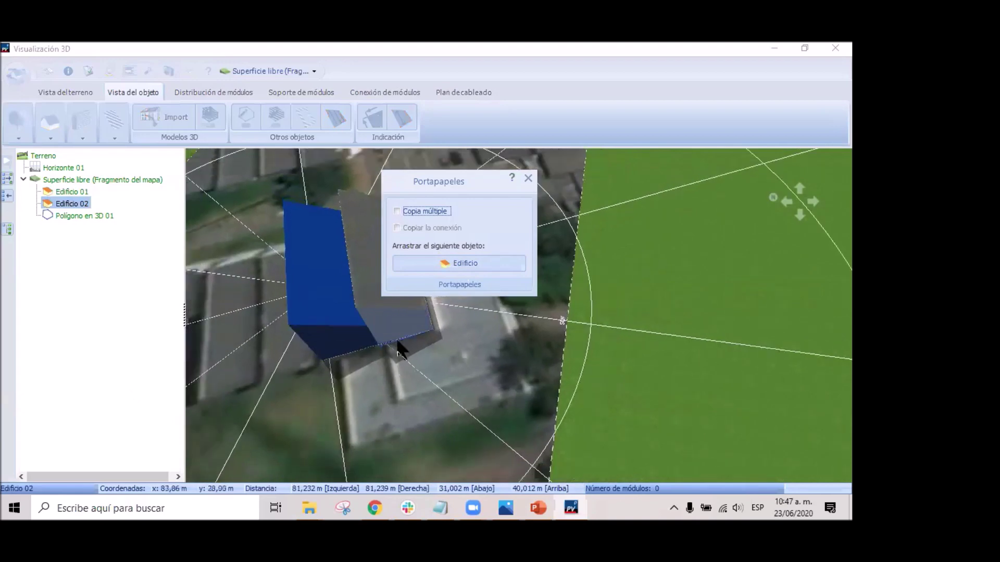
{"action": "left_click_drag", "start_coordinate": [487, 263], "coordinate": [297, 381]}
{"action": "middle_click_drag", "start_coordinate": [406, 369], "coordinate": [634, 327]}
{"action": "middle_click_drag", "start_coordinate": [564, 383], "coordinate": [448, 375]}
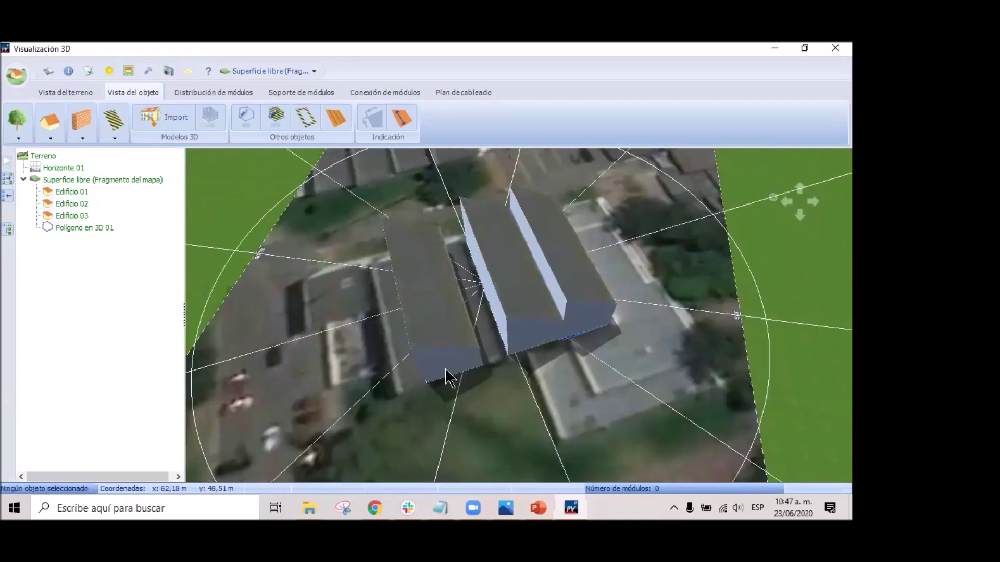
{"action": "left_click", "coordinate": [445, 346]}
{"action": "mouse_move", "coordinate": [511, 346]}
{"action": "left_mouse_down"}
{"action": "mouse_move", "coordinate": [521, 364]}
{"action": "mouse_move", "coordinate": [517, 340]}
{"action": "mouse_move", "coordinate": [474, 320]}
{"action": "mouse_move", "coordinate": [517, 354]}
{"action": "left_mouse_up"}
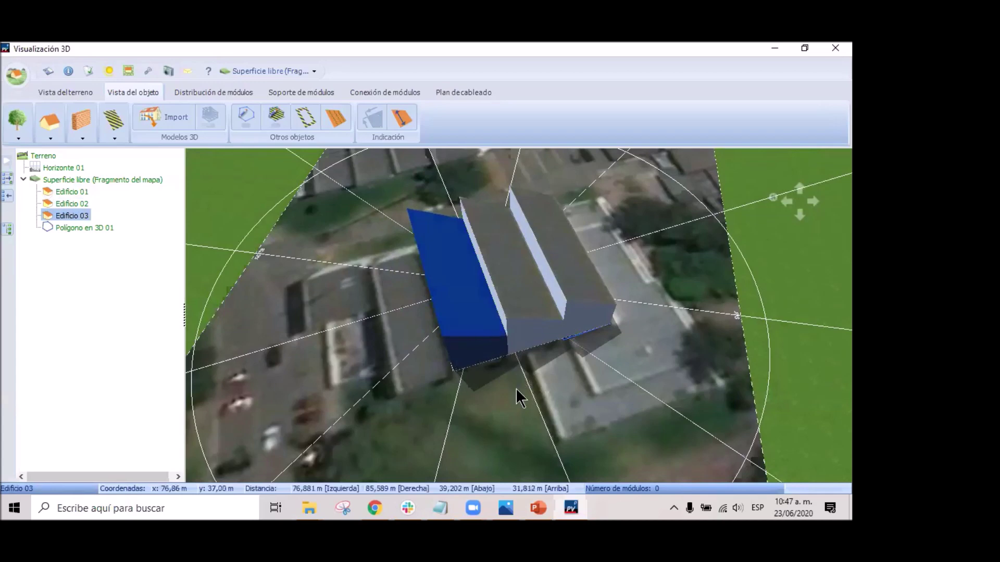
Copy Edificio 03 and drop Edificio 04 beside the row, forming a four-bay block.
{"action": "left_click", "coordinate": [493, 401]}
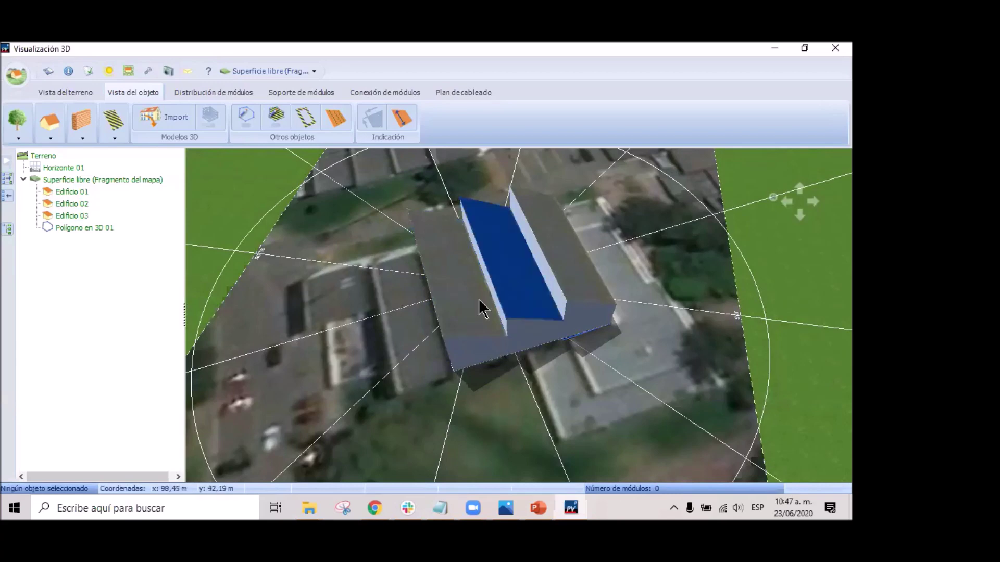
{"action": "left_click", "coordinate": [469, 319]}
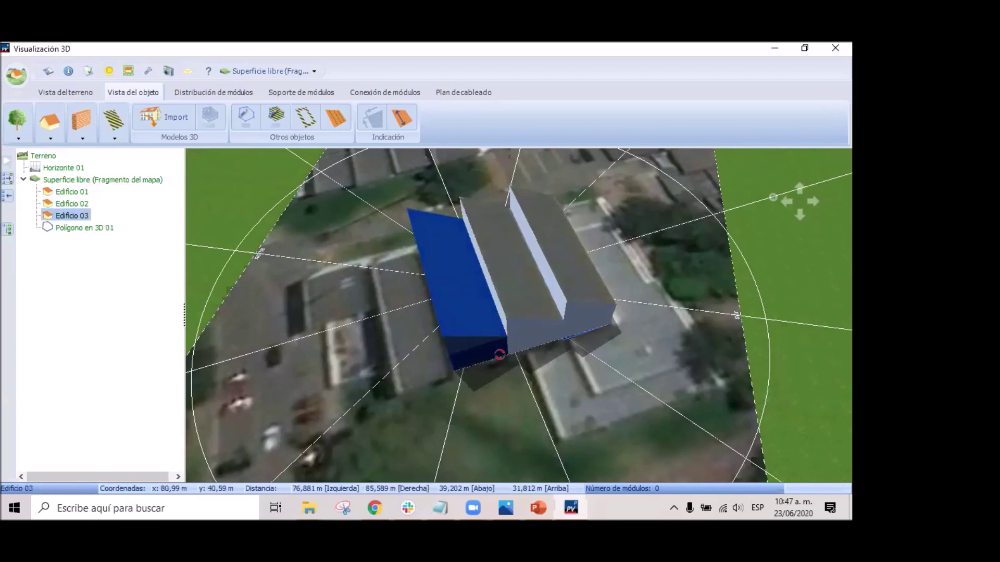
{"action": "key", "text": "ctrl+c"}
{"action": "left_click_drag", "start_coordinate": [566, 314], "coordinate": [456, 368]}
{"action": "left_click", "coordinate": [384, 380]}
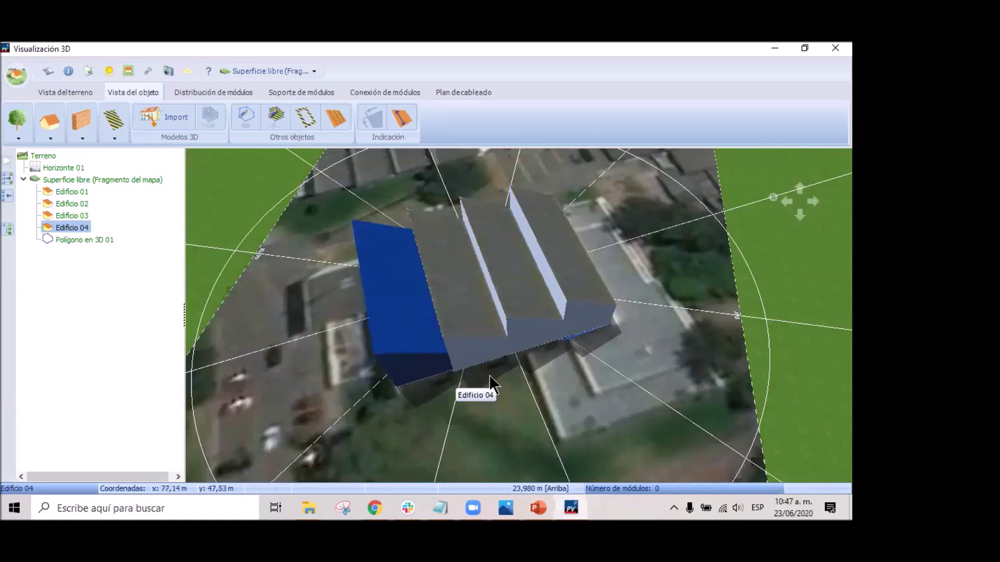
{"action": "left_click", "coordinate": [407, 331]}
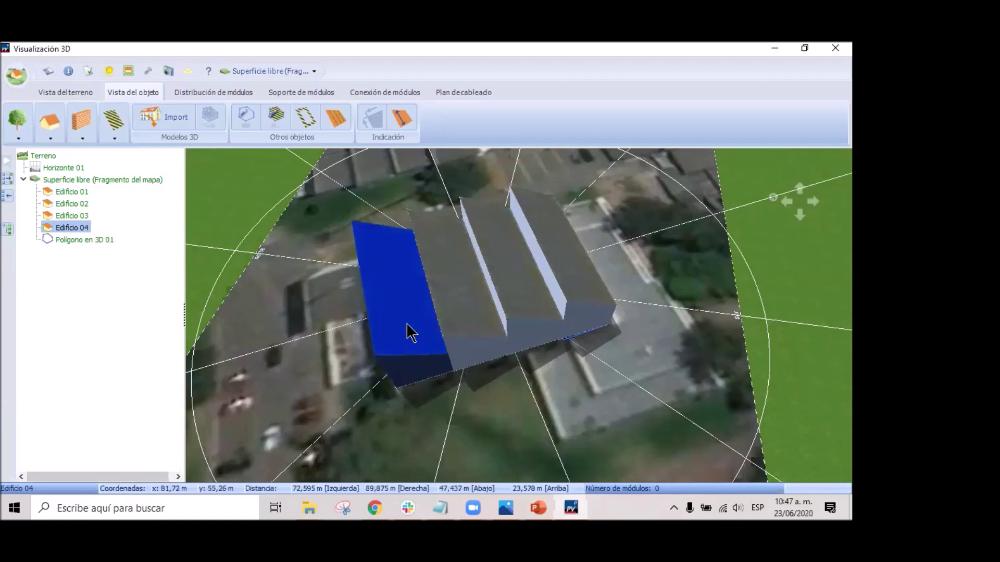
{"action": "left_click", "coordinate": [455, 370]}
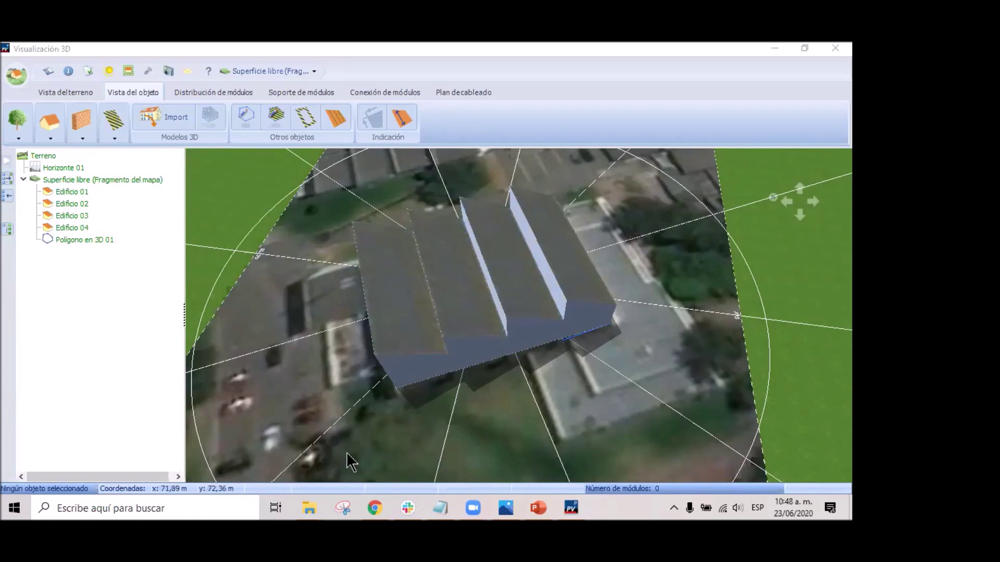
{"action": "scroll", "coordinate": [536, 381], "scroll_direction": "down", "scroll_amount": 5}
{"action": "right_click_drag", "start_coordinate": [543, 404], "coordinate": [579, 355]}
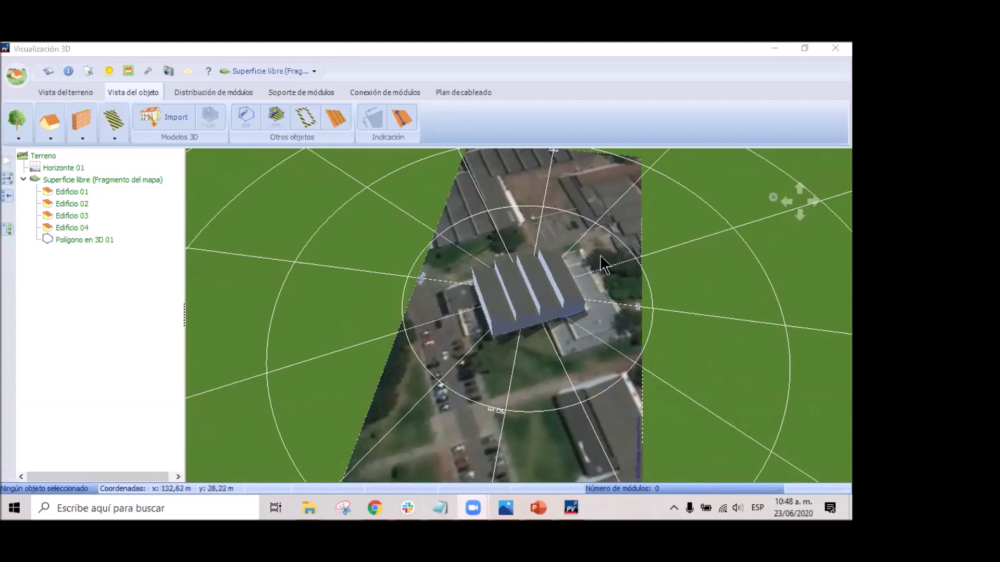
{"action": "scroll", "coordinate": [584, 250], "scroll_direction": "up", "scroll_amount": 5}
{"action": "scroll", "coordinate": [479, 246], "scroll_direction": "up", "scroll_amount": 3}
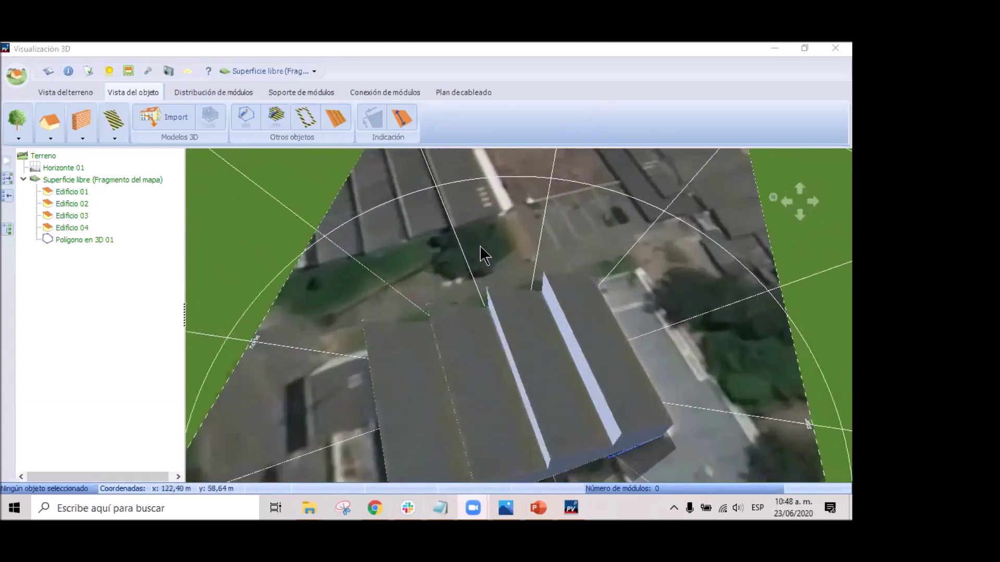
{"action": "left_click", "coordinate": [565, 277]}
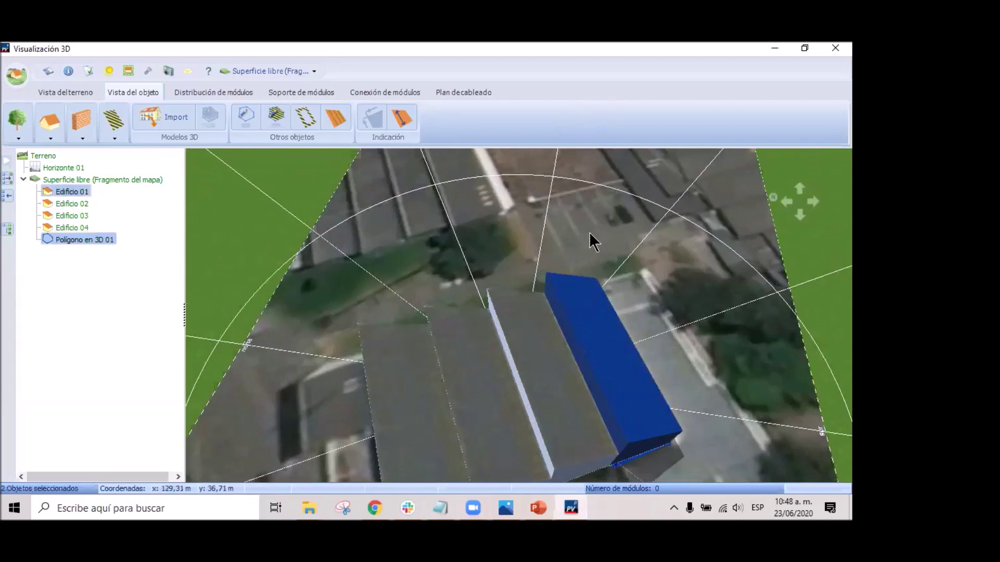
{"action": "left_click", "coordinate": [537, 224]}
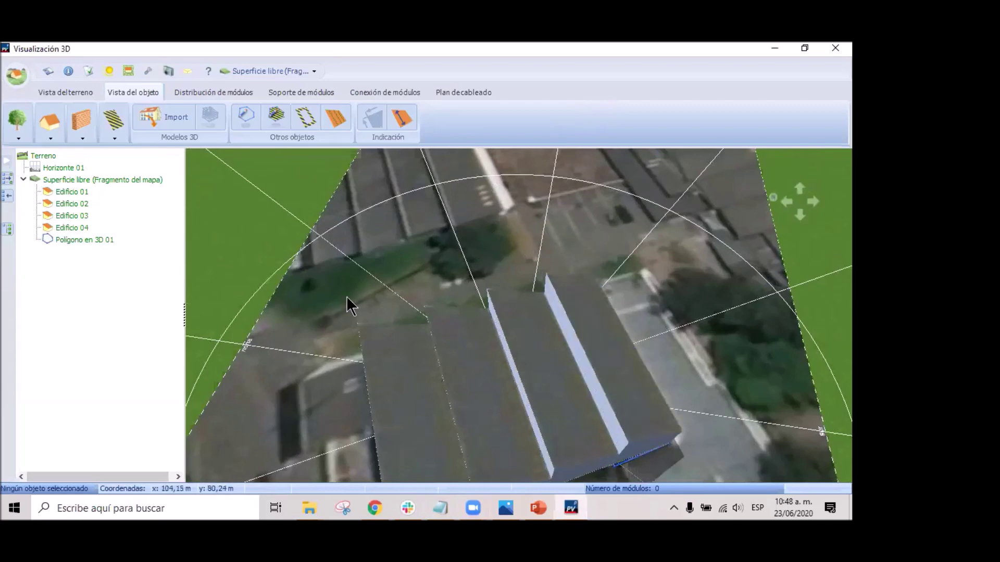
Place a deciduous tree on the green area above the buildings and open its properties.
{"action": "left_click", "coordinate": [19, 126]}
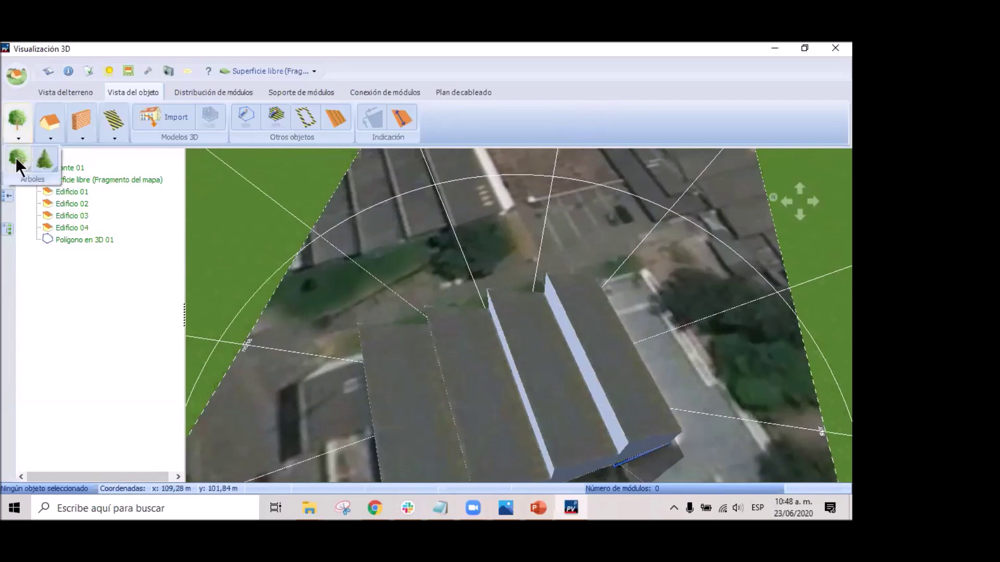
{"action": "left_click_drag", "start_coordinate": [15, 157], "coordinate": [473, 246]}
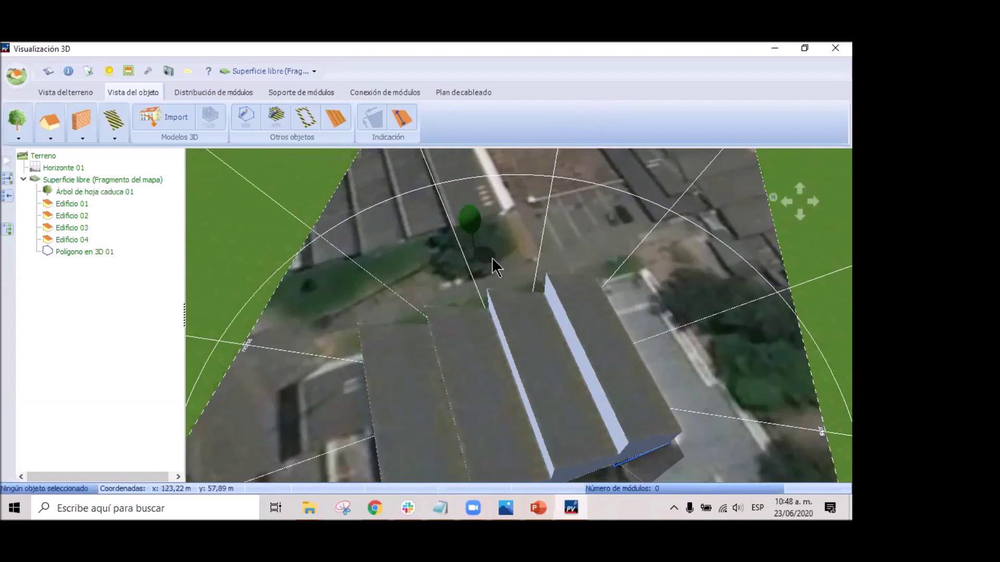
{"action": "right_click", "coordinate": [475, 235]}
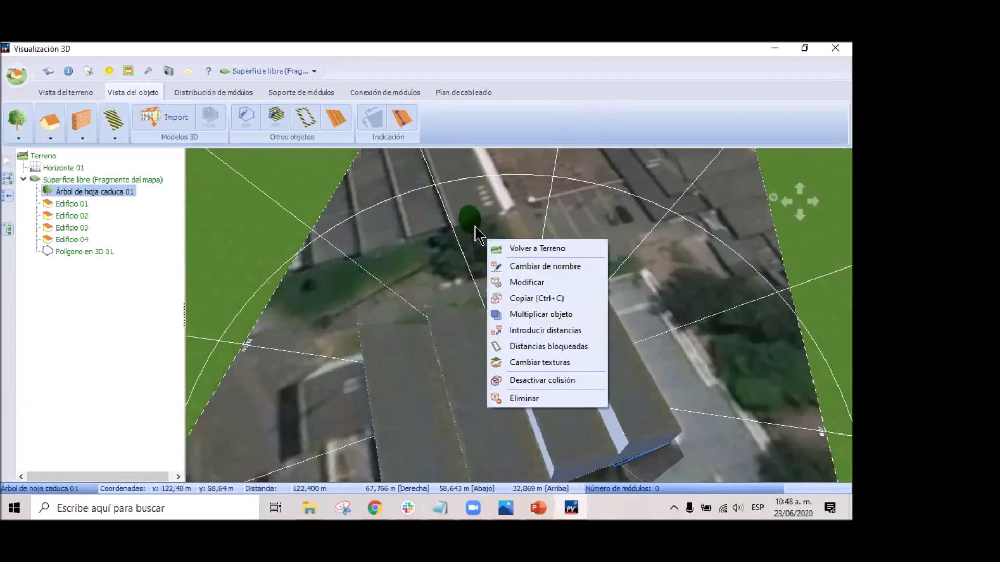
{"action": "left_click", "coordinate": [542, 283]}
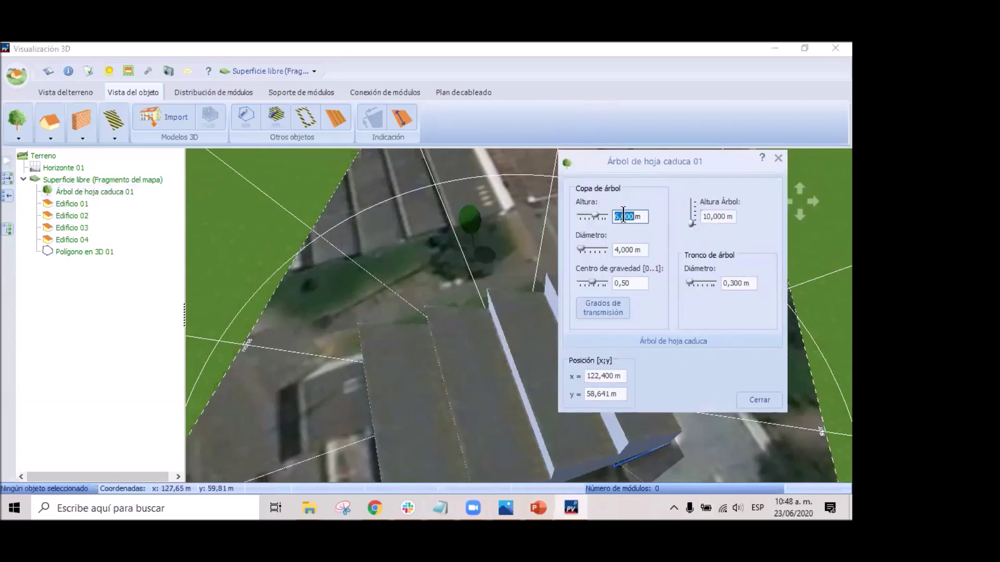
Set the tree's overall height to 18 m and its crown height to 13 m.
{"action": "type", "text": "6"}
{"action": "double_click", "coordinate": [707, 216]}
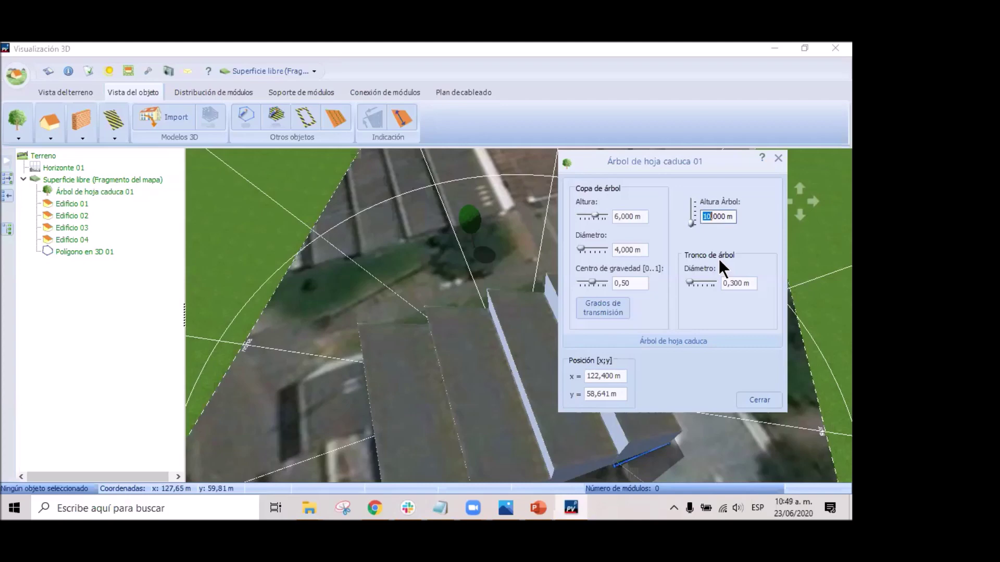
{"action": "type", "text": "18"}
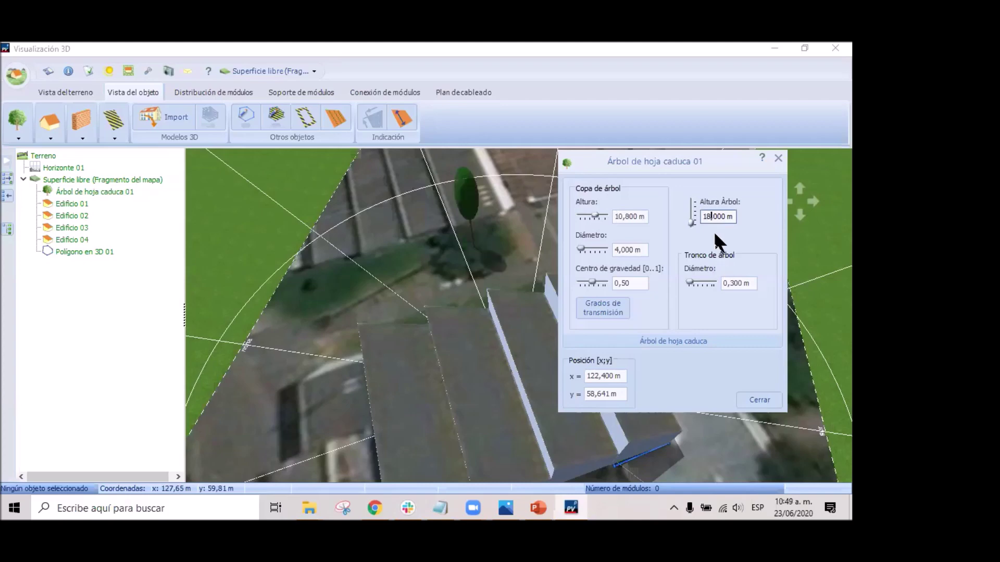
{"action": "double_click", "coordinate": [624, 216]}
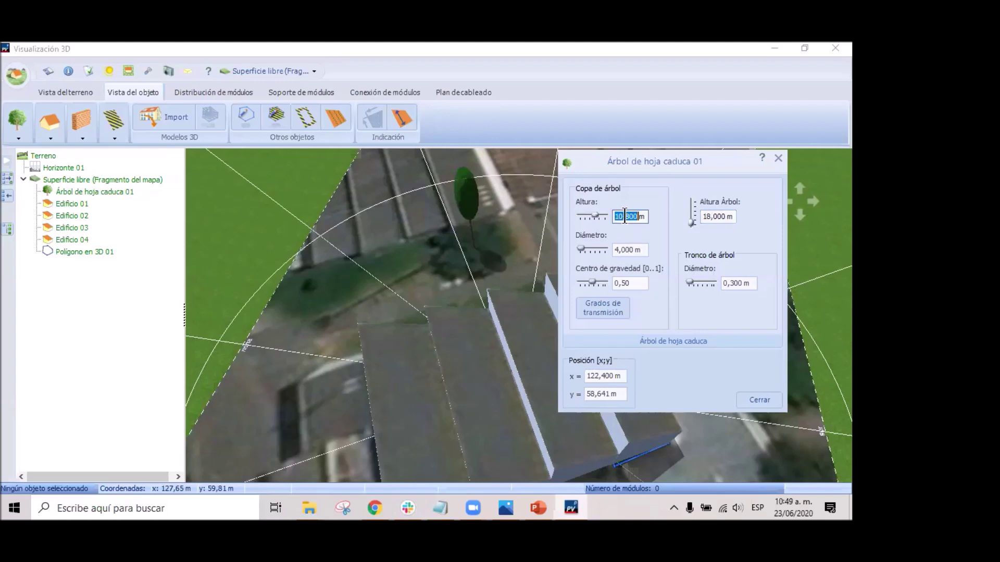
{"action": "left_click", "coordinate": [625, 216]}
{"action": "key", "text": "BackSpace"}
{"action": "key", "text": "BackSpace"}
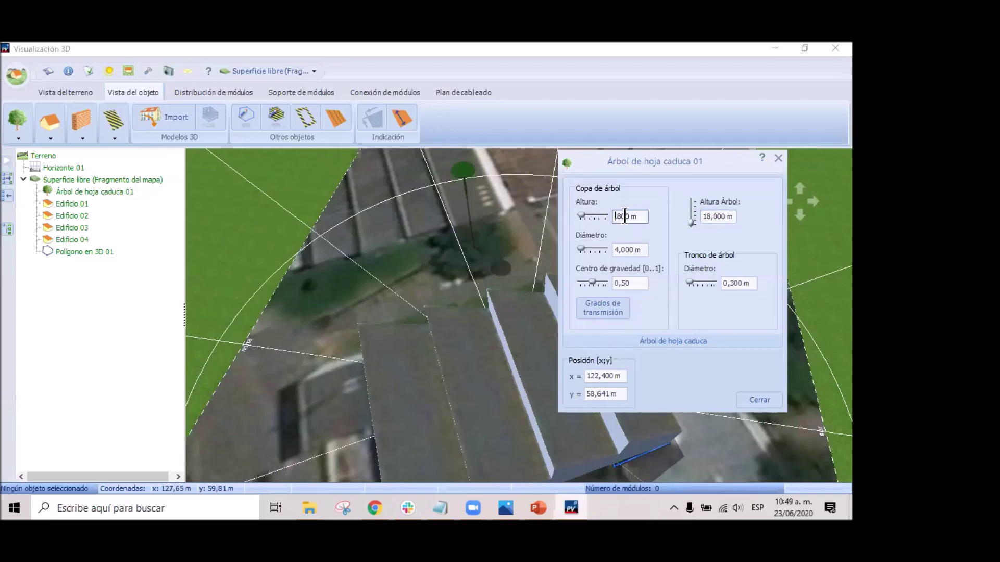
{"action": "type", "text": "18"}
{"action": "left_click", "coordinate": [625, 216]}
{"action": "key", "text": "BackSpace"}
{"action": "type", "text": "3"}
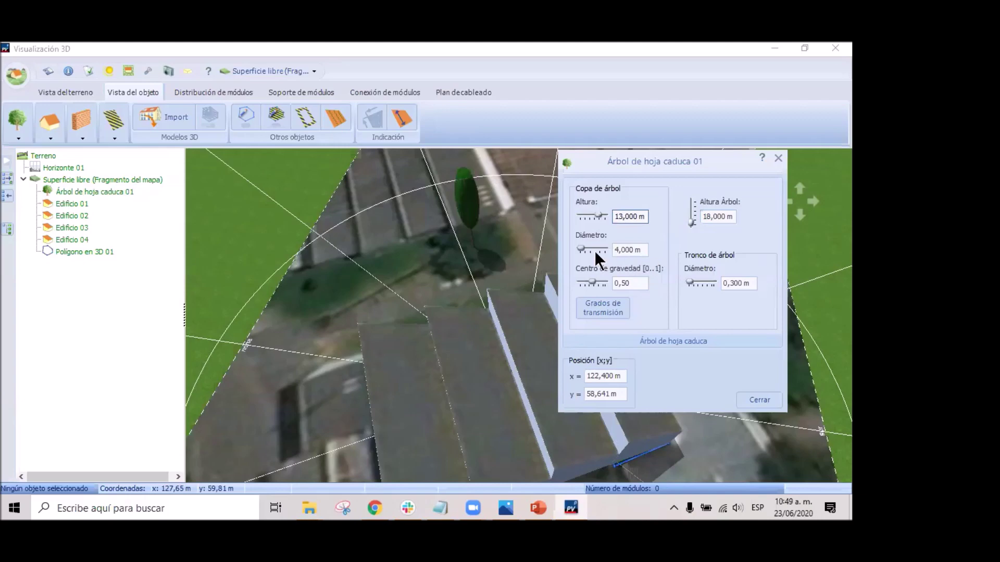
Set the crown diameter to 13 m and close the tree settings.
{"action": "double_click", "coordinate": [623, 250]}
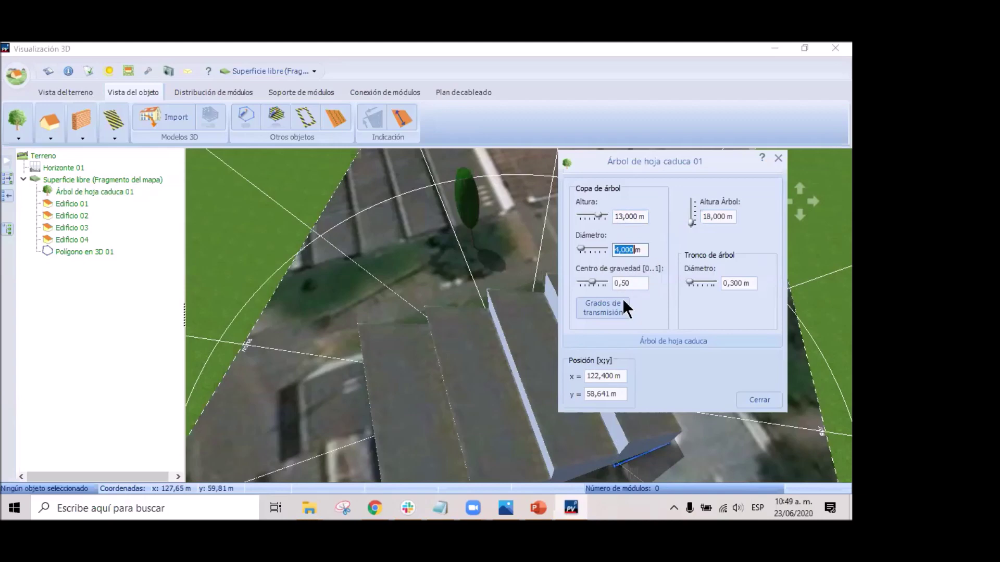
{"action": "key", "text": "Left"}
{"action": "key", "text": "Delete"}
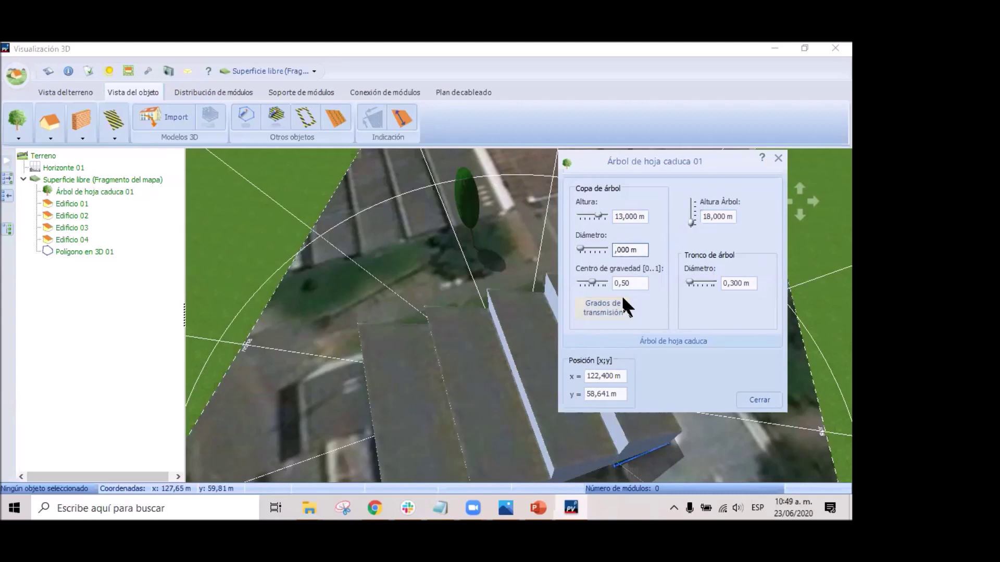
{"action": "type", "text": "13"}
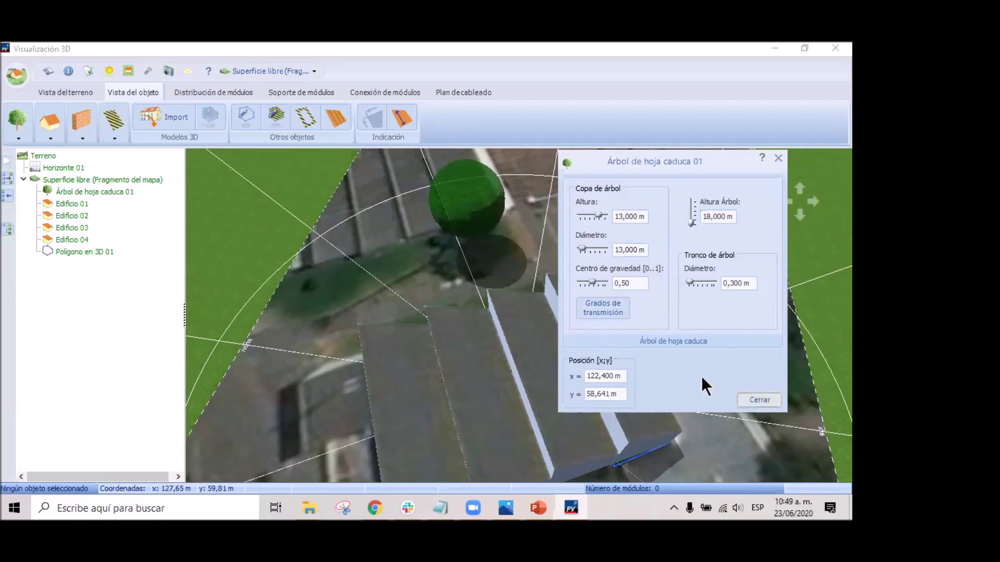
{"action": "left_click", "coordinate": [760, 400]}
{"action": "left_click", "coordinate": [473, 214]}
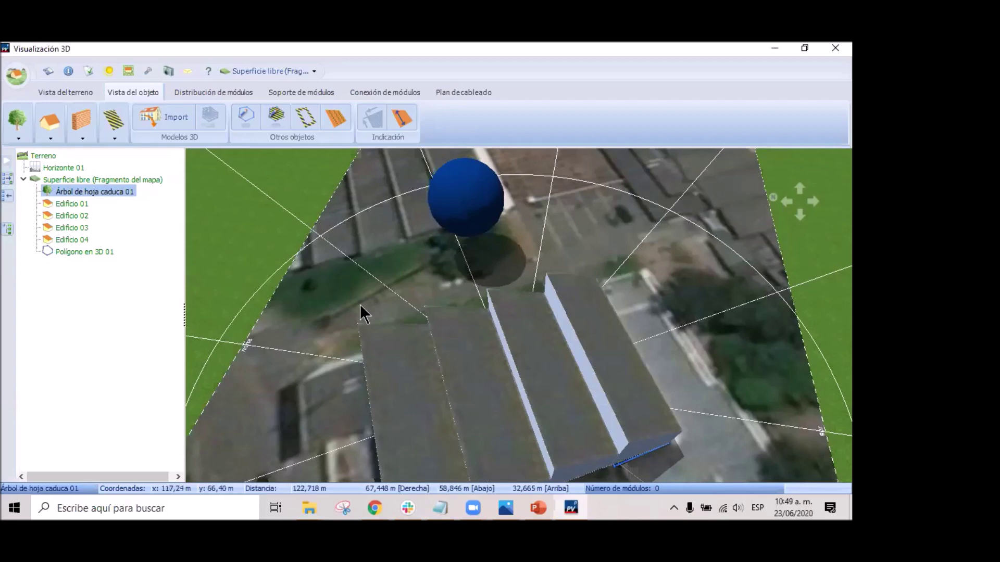
Place a post-shaped chimney beside the tree.
{"action": "left_click", "coordinate": [82, 137]}
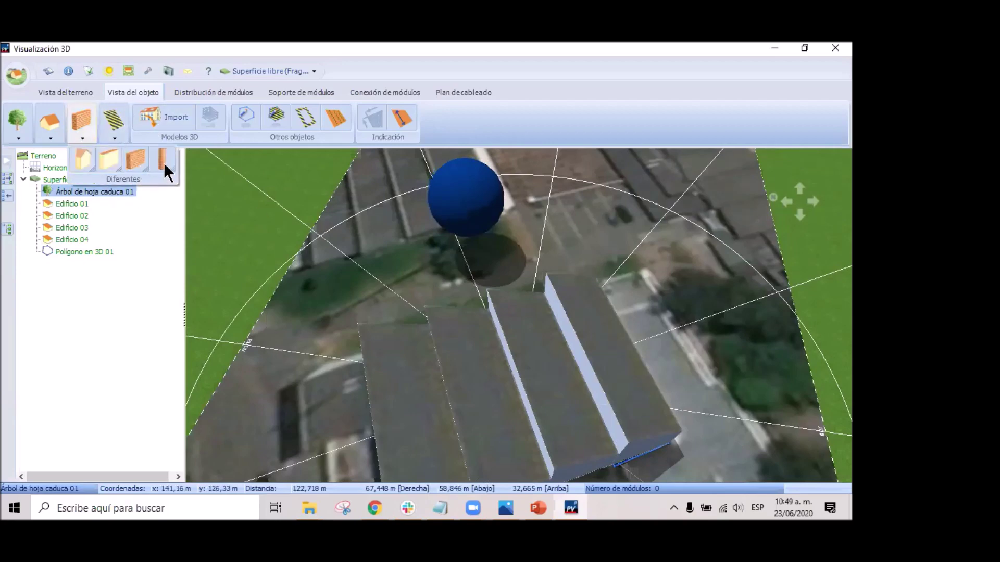
{"action": "left_click", "coordinate": [162, 155]}
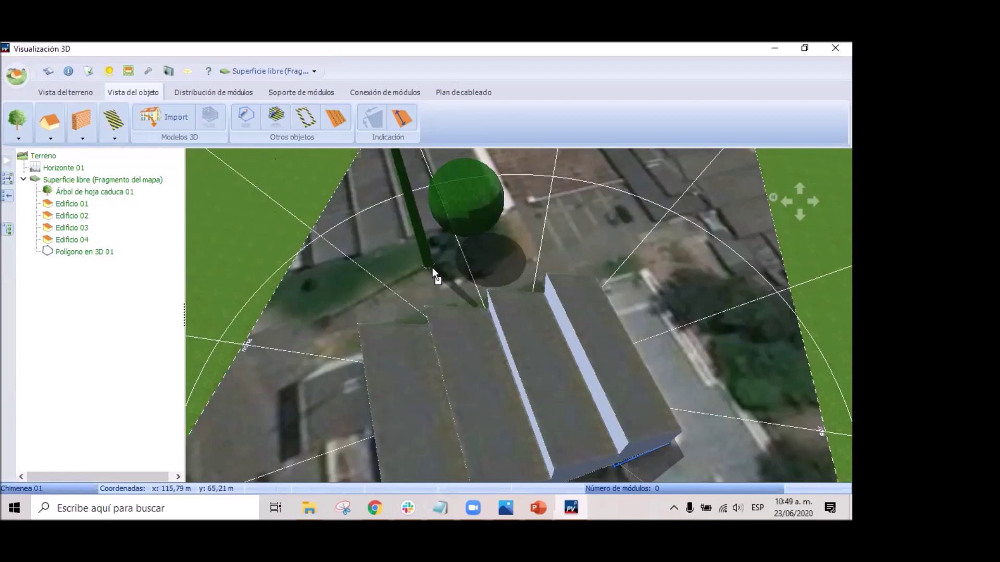
{"action": "left_click", "coordinate": [432, 268]}
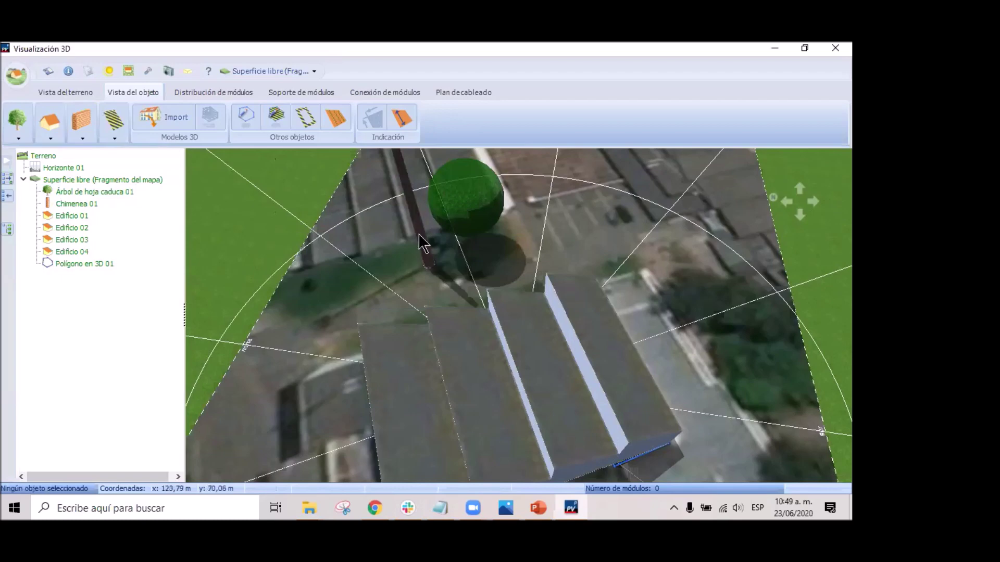
Set the chimney's top diameter to 2 m so it matches the base.
{"action": "left_click", "coordinate": [425, 241]}
{"action": "right_click", "coordinate": [434, 246]}
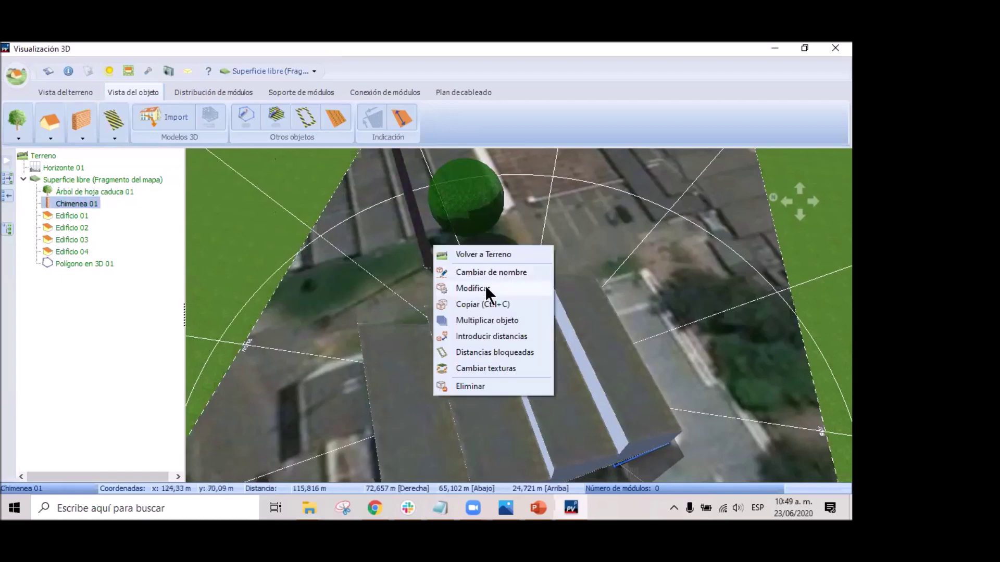
{"action": "left_click", "coordinate": [485, 285]}
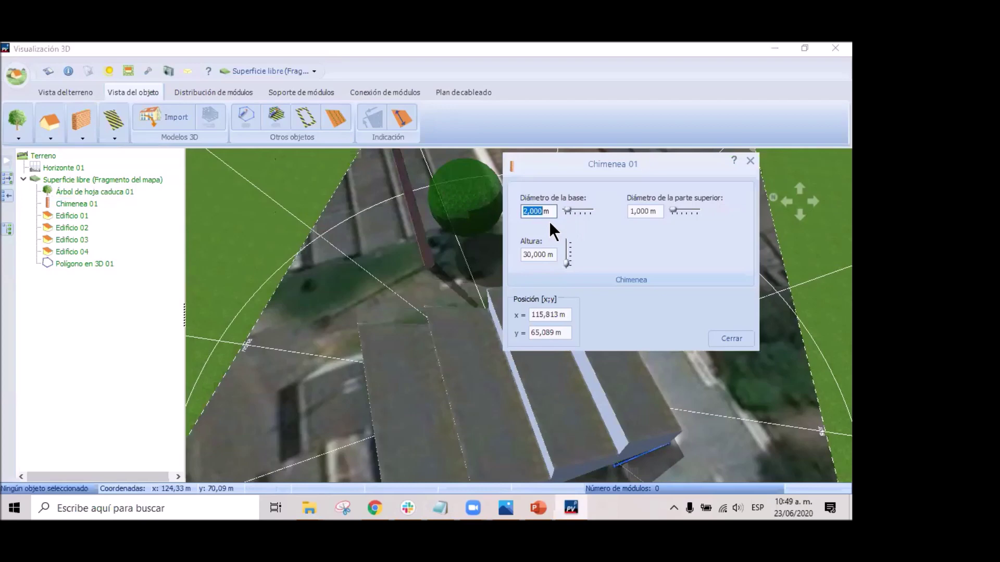
{"action": "left_click", "coordinate": [630, 211]}
{"action": "type", "text": "2"}
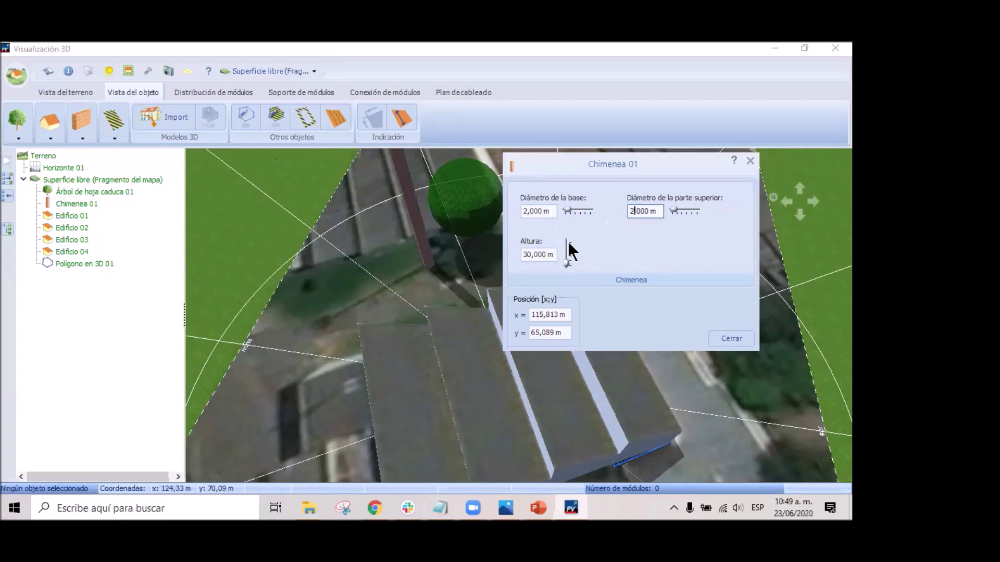
{"action": "left_click", "coordinate": [733, 338]}
{"action": "scroll", "coordinate": [370, 274], "scroll_direction": "down", "scroll_amount": 5}
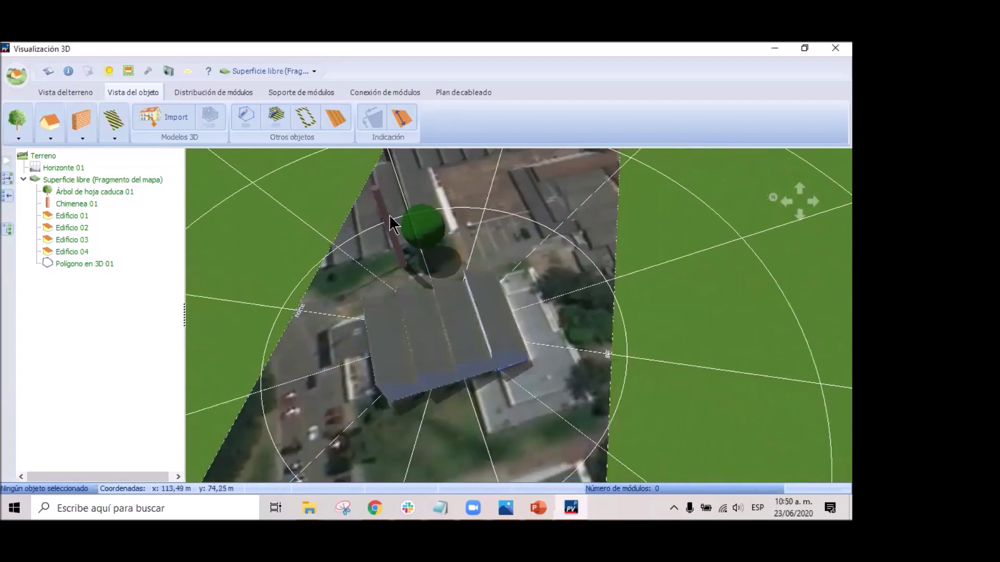
{"action": "scroll", "coordinate": [396, 216], "scroll_direction": "up", "scroll_amount": 5}
{"action": "scroll", "coordinate": [451, 277], "scroll_direction": "down", "scroll_amount": 3}
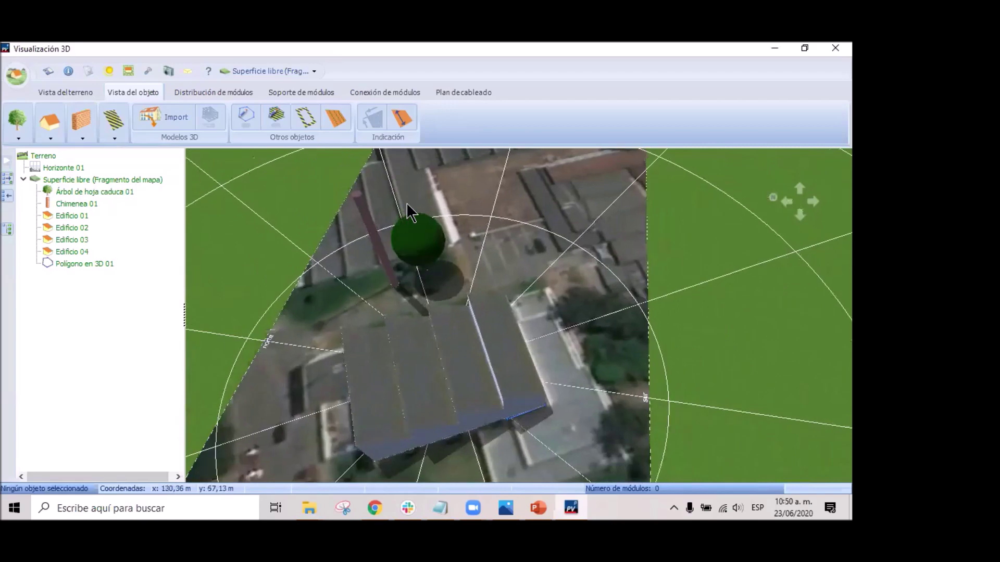
{"action": "scroll", "coordinate": [407, 202], "scroll_direction": "up", "scroll_amount": 5}
{"action": "left_click", "coordinate": [334, 236]}
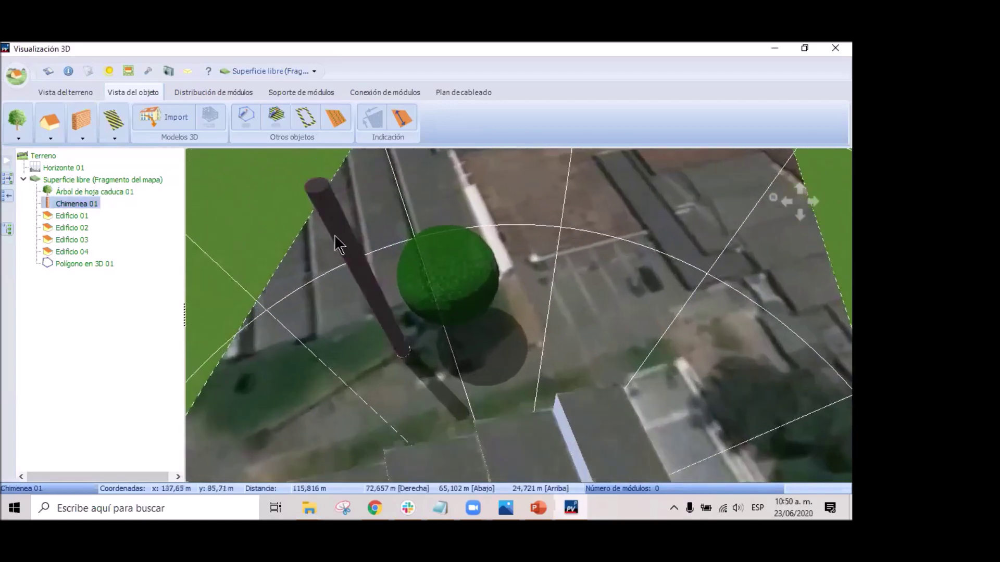
Replace the chimney's brick texture with the plain grey texture.
{"action": "right_click", "coordinate": [351, 236]}
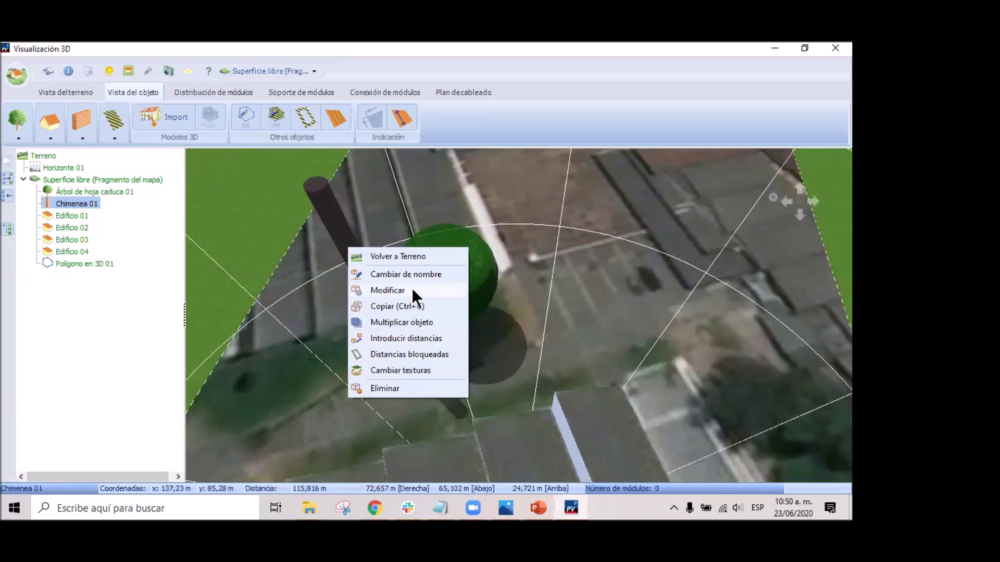
{"action": "left_click", "coordinate": [417, 369]}
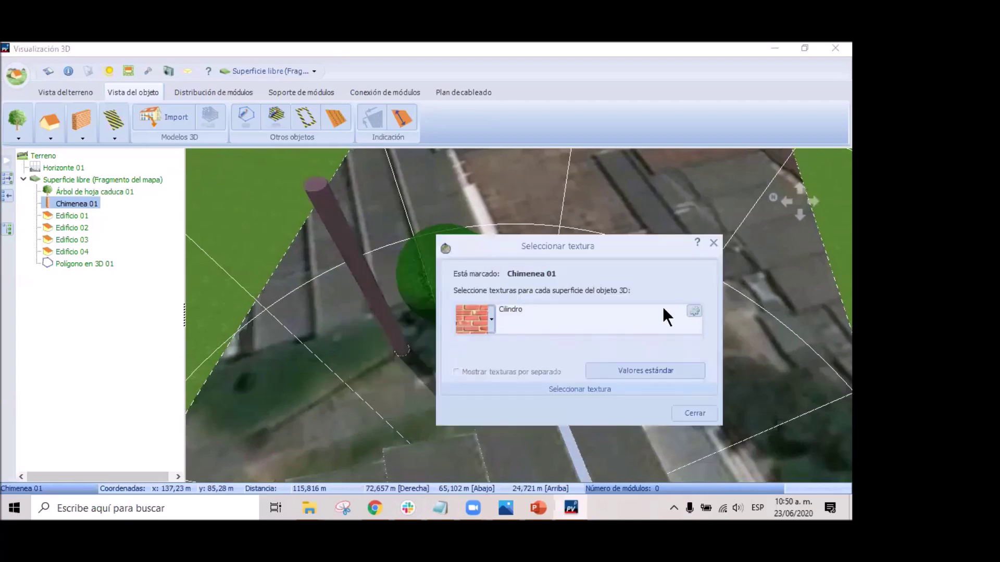
{"action": "left_click", "coordinate": [484, 312]}
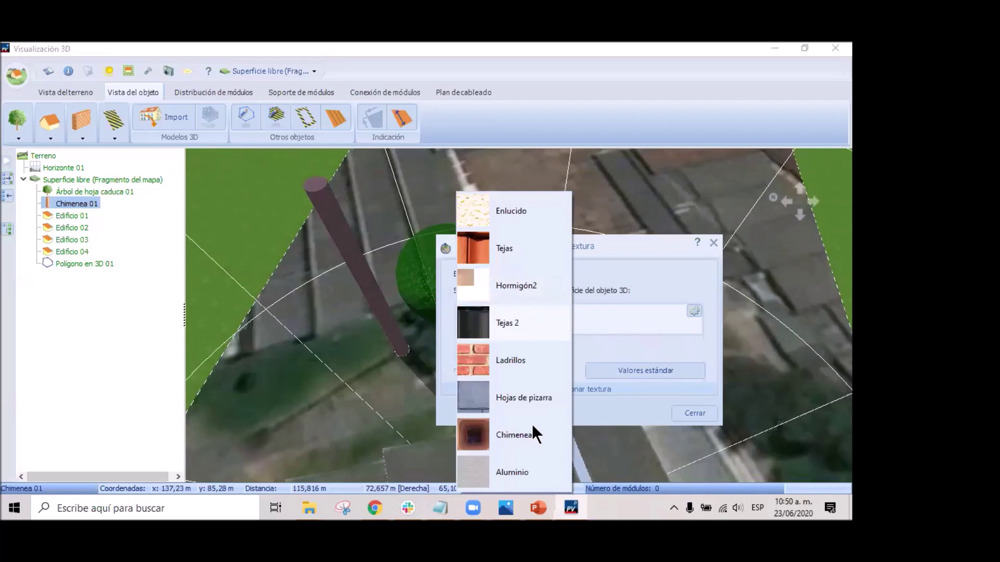
{"action": "left_click", "coordinate": [477, 461]}
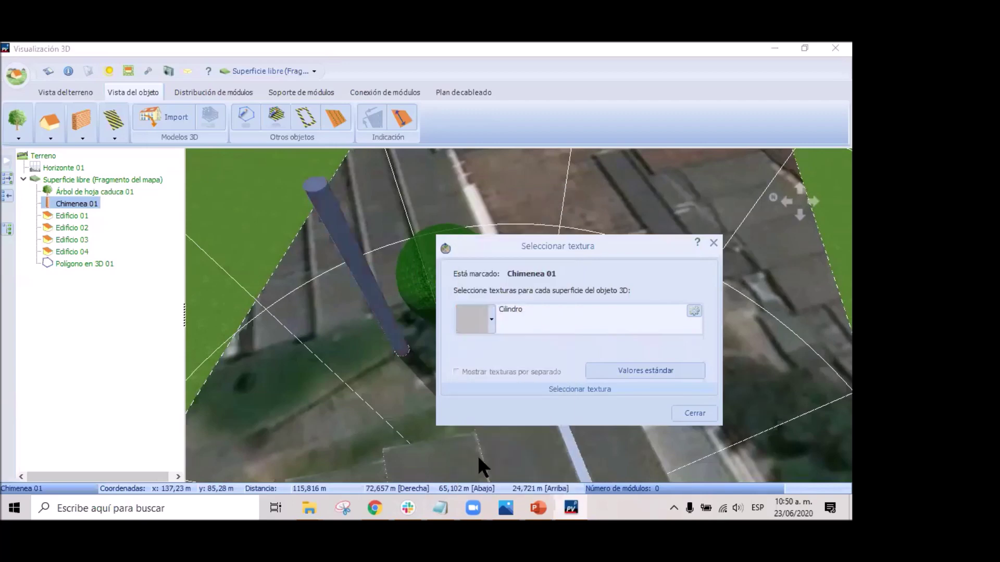
{"action": "left_click", "coordinate": [689, 411]}
{"action": "scroll", "coordinate": [606, 374], "scroll_direction": "down", "scroll_amount": 4}
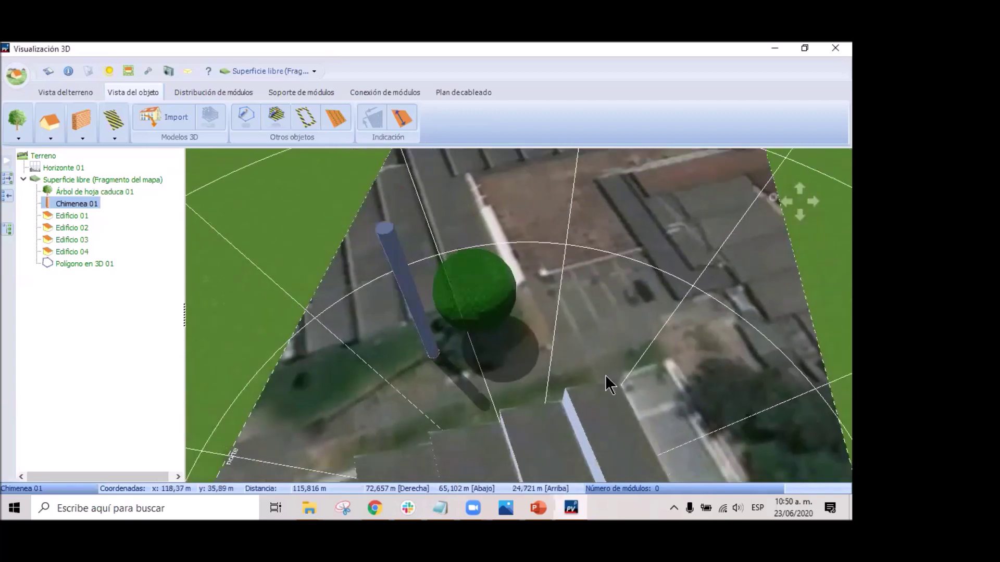
{"action": "scroll", "coordinate": [605, 441], "scroll_direction": "up", "scroll_amount": 4}
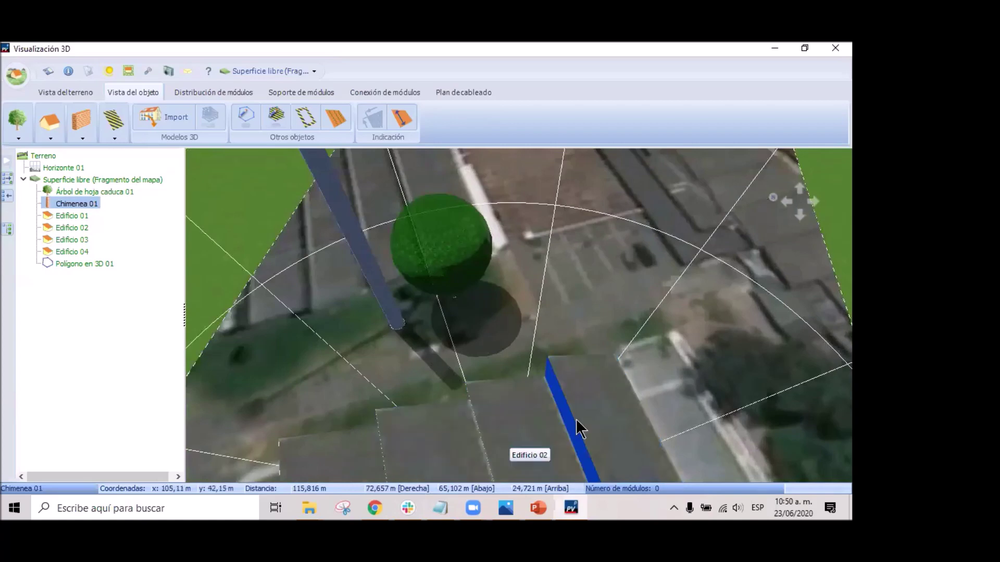
{"action": "scroll", "coordinate": [580, 429], "scroll_direction": "down", "scroll_amount": 2}
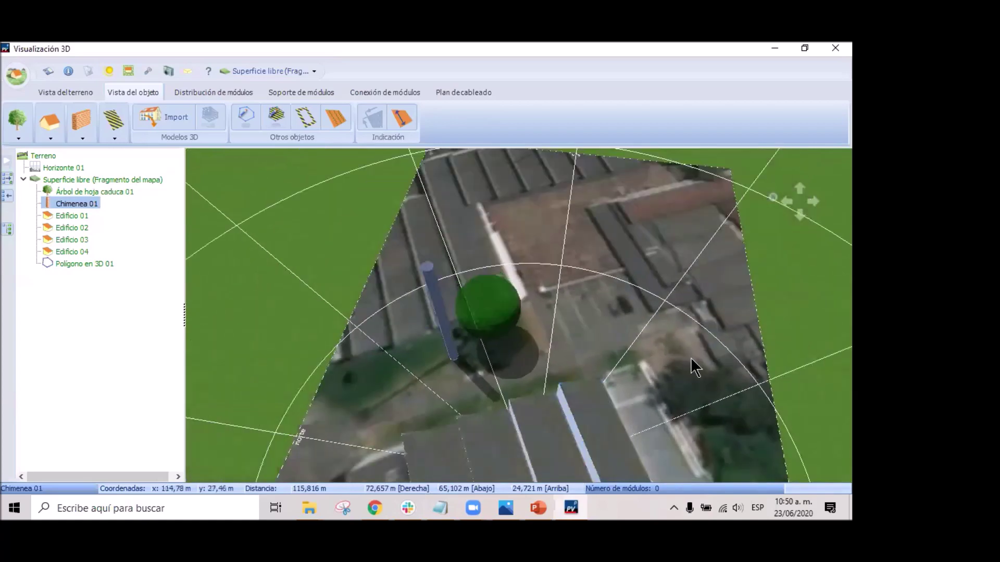
{"action": "right_click", "coordinate": [609, 369]}
Go back to Terreno view and zoom in on the buildings.
{"action": "left_click", "coordinate": [688, 380]}
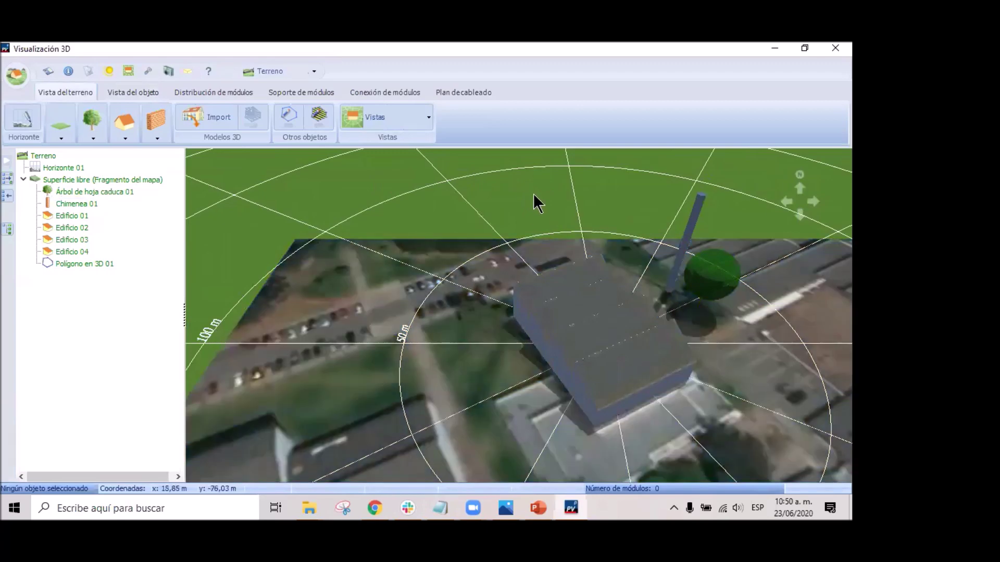
{"action": "scroll", "coordinate": [742, 315], "scroll_direction": "up", "scroll_amount": 5}
{"action": "scroll", "coordinate": [744, 319], "scroll_direction": "up", "scroll_amount": 1}
{"action": "scroll", "coordinate": [742, 324], "scroll_direction": "down", "scroll_amount": 2}
{"action": "scroll", "coordinate": [726, 416], "scroll_direction": "up", "scroll_amount": 1}
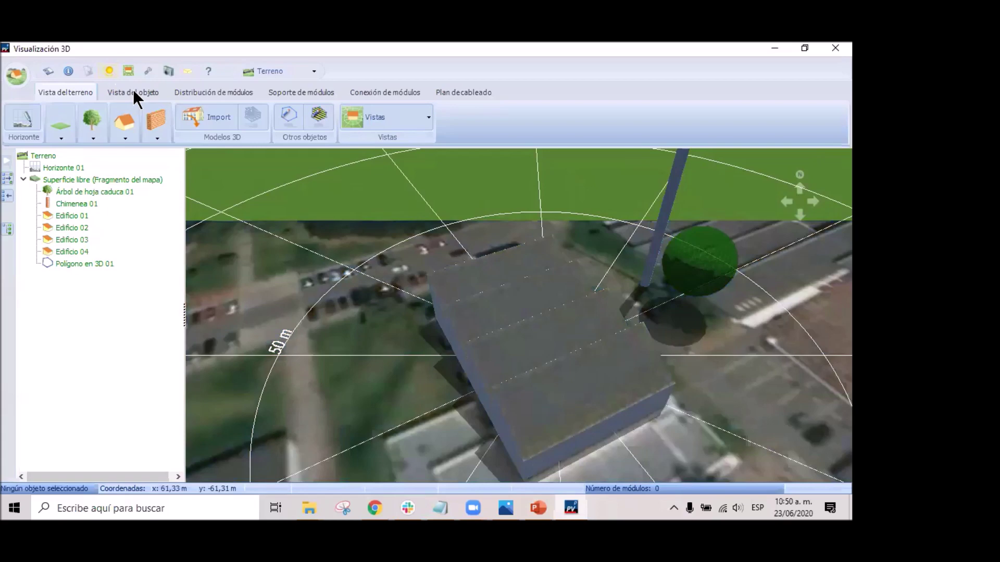
Bring up the sun-path animation and set its end date to 22/03/17.
{"action": "left_click", "coordinate": [108, 71]}
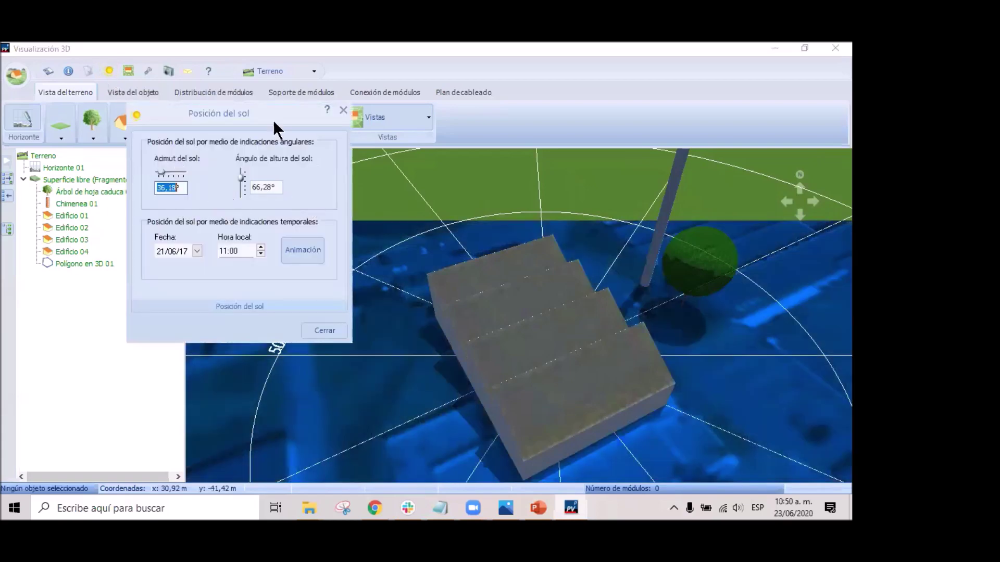
{"action": "left_click_drag", "start_coordinate": [246, 105], "coordinate": [161, 74]}
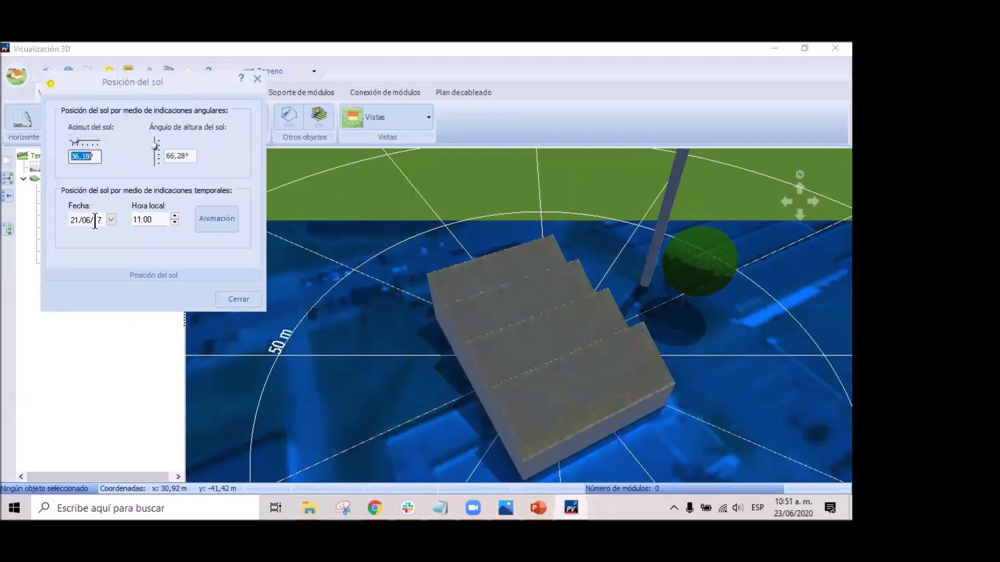
{"action": "left_click", "coordinate": [218, 220]}
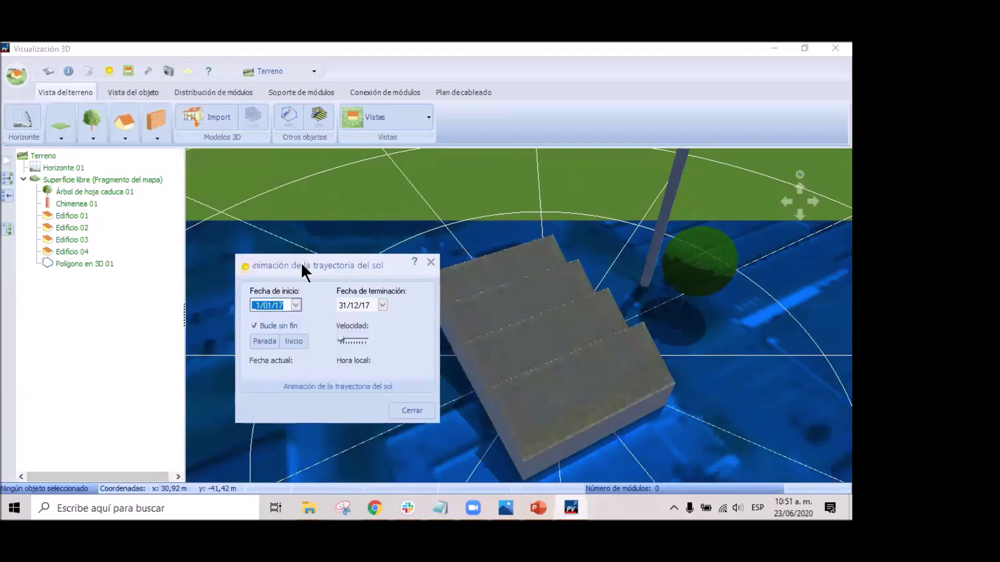
{"action": "left_click_drag", "start_coordinate": [318, 262], "coordinate": [108, 97]}
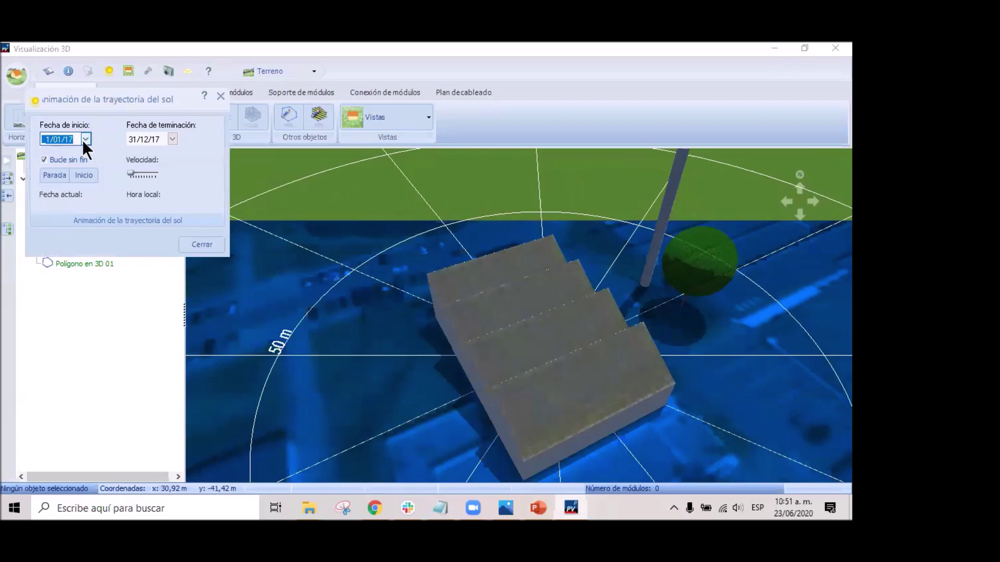
{"action": "left_click", "coordinate": [53, 141]}
{"action": "left_click", "coordinate": [60, 145]}
{"action": "left_click", "coordinate": [173, 139]}
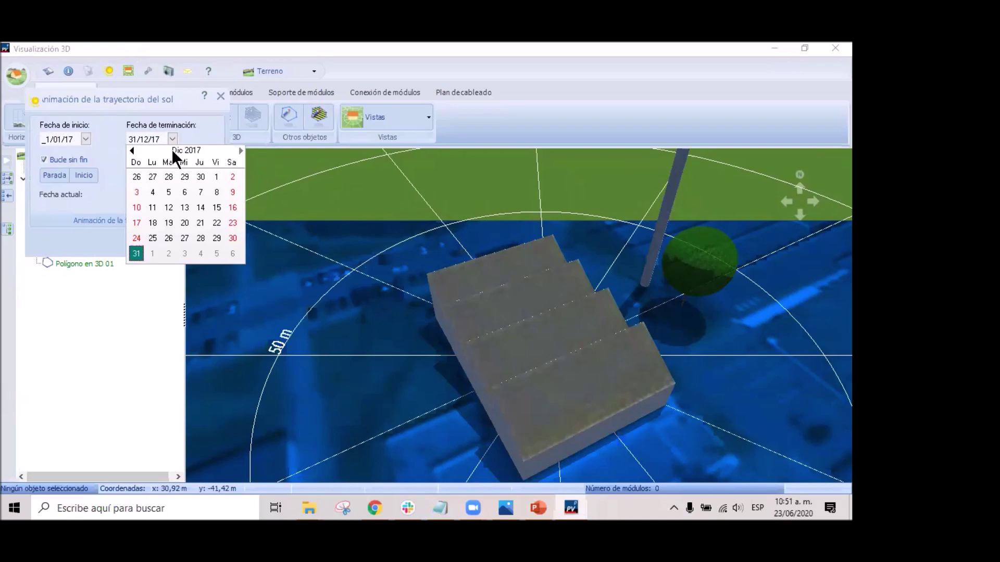
{"action": "left_click", "coordinate": [132, 151]}
{"action": "left_click", "coordinate": [132, 151]}
{"action": "left_click", "coordinate": [185, 223]}
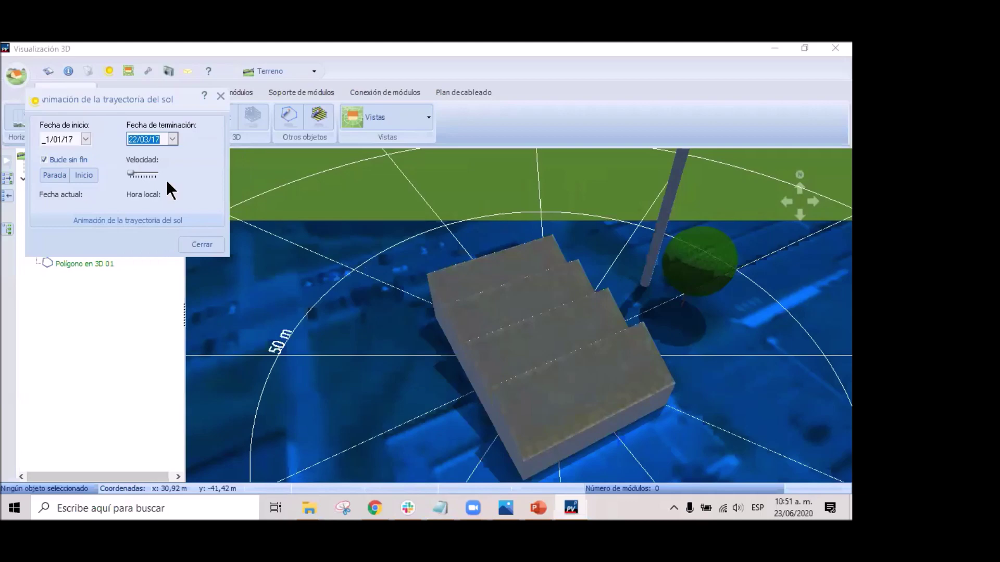
Run the sun-path animation at a higher speed, then pause and stop it.
{"action": "left_click", "coordinate": [84, 174]}
{"action": "left_click_drag", "start_coordinate": [131, 174], "coordinate": [151, 174]}
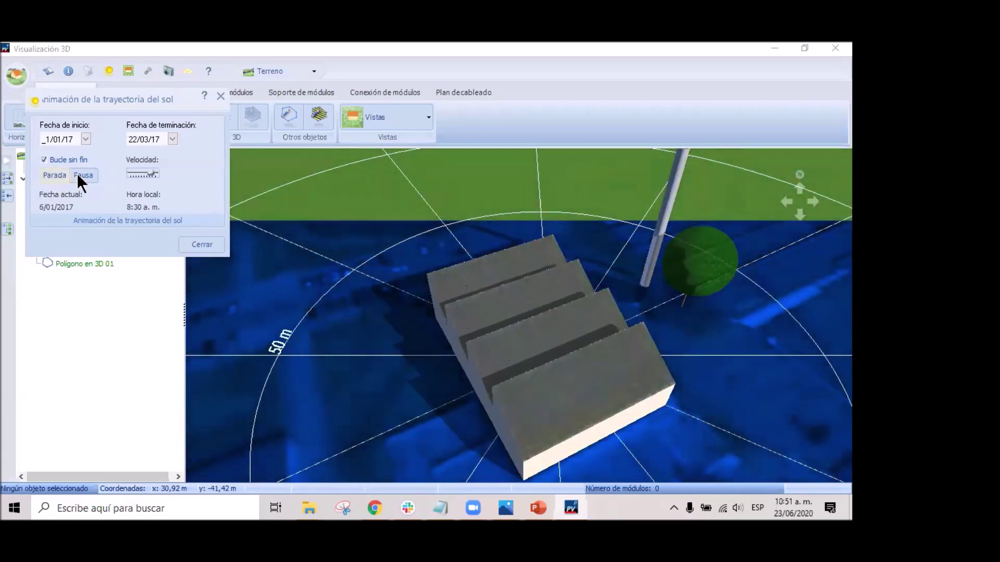
{"action": "left_click", "coordinate": [81, 176]}
{"action": "left_click", "coordinate": [50, 176]}
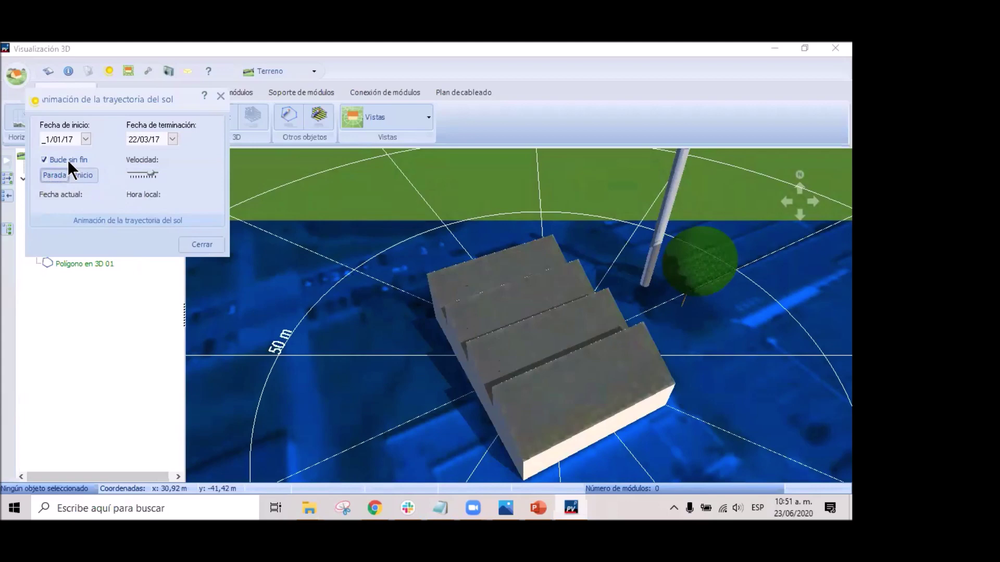
Set the animation end date to 21/09/17.
{"action": "left_click", "coordinate": [85, 140]}
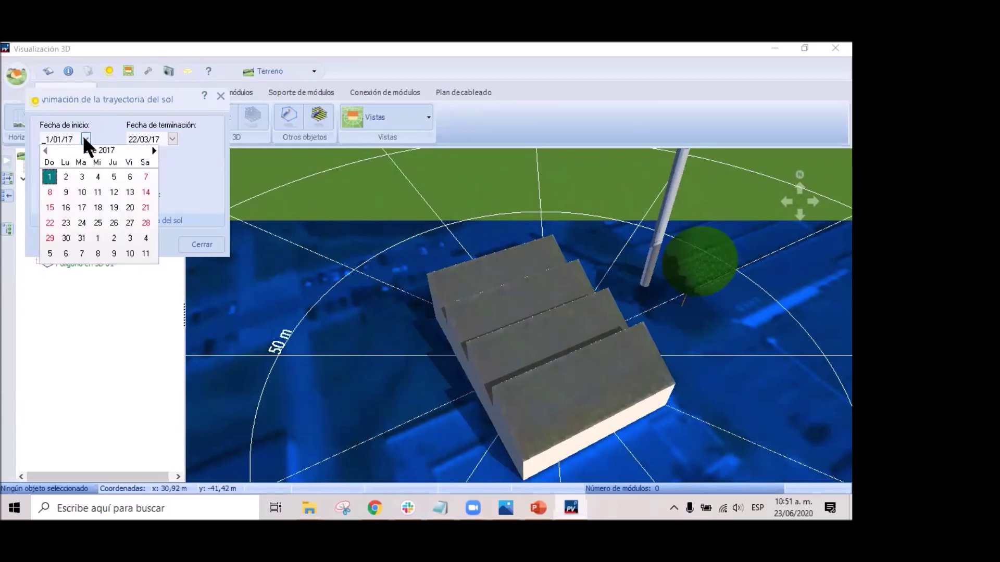
{"action": "left_click", "coordinate": [85, 138]}
{"action": "left_click", "coordinate": [89, 139]}
{"action": "left_click", "coordinate": [172, 138]}
{"action": "left_click", "coordinate": [173, 139]}
{"action": "left_click", "coordinate": [241, 151]}
{"action": "left_click", "coordinate": [240, 151]}
{"action": "left_click", "coordinate": [241, 151]}
{"action": "left_click", "coordinate": [241, 151]}
{"action": "left_click", "coordinate": [240, 151]}
{"action": "left_click", "coordinate": [240, 151]}
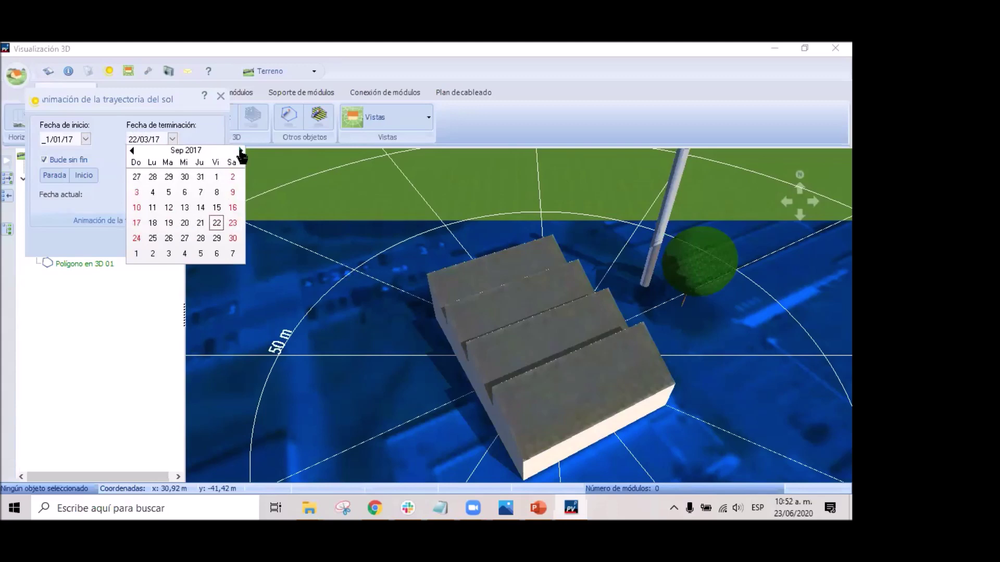
{"action": "left_click", "coordinate": [198, 222]}
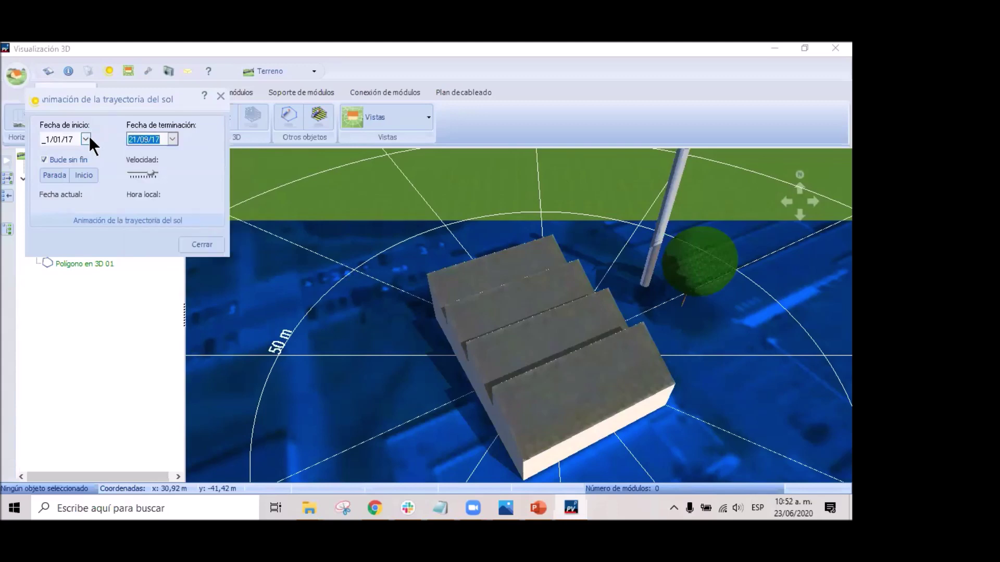
Set the start date to 28/06/17, reset and play the summer animation.
{"action": "left_click", "coordinate": [87, 138]}
{"action": "left_click", "coordinate": [153, 151]}
{"action": "left_click", "coordinate": [153, 150]}
{"action": "left_click", "coordinate": [153, 150]}
{"action": "left_click", "coordinate": [153, 150]}
{"action": "left_click", "coordinate": [153, 150]}
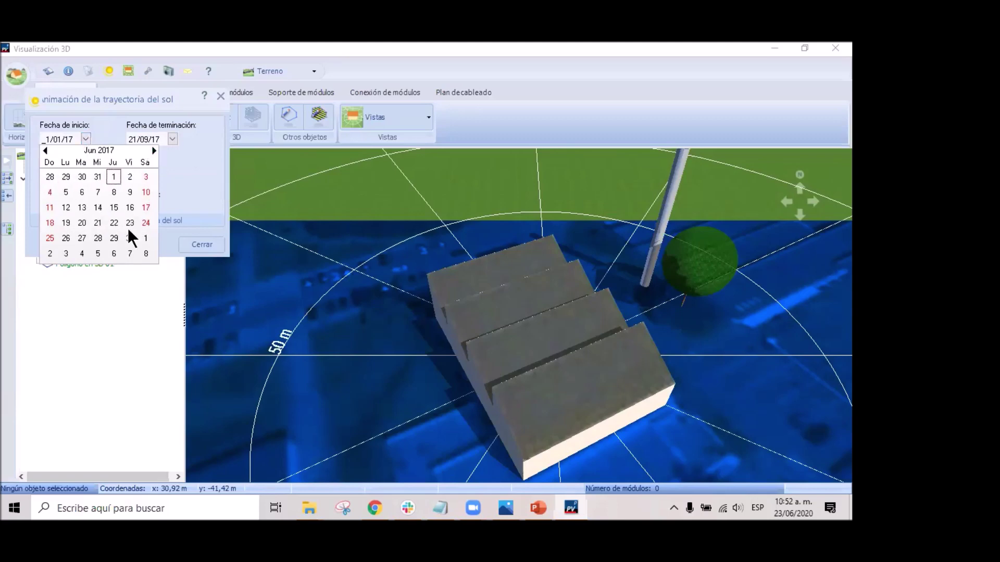
{"action": "left_click", "coordinate": [97, 238]}
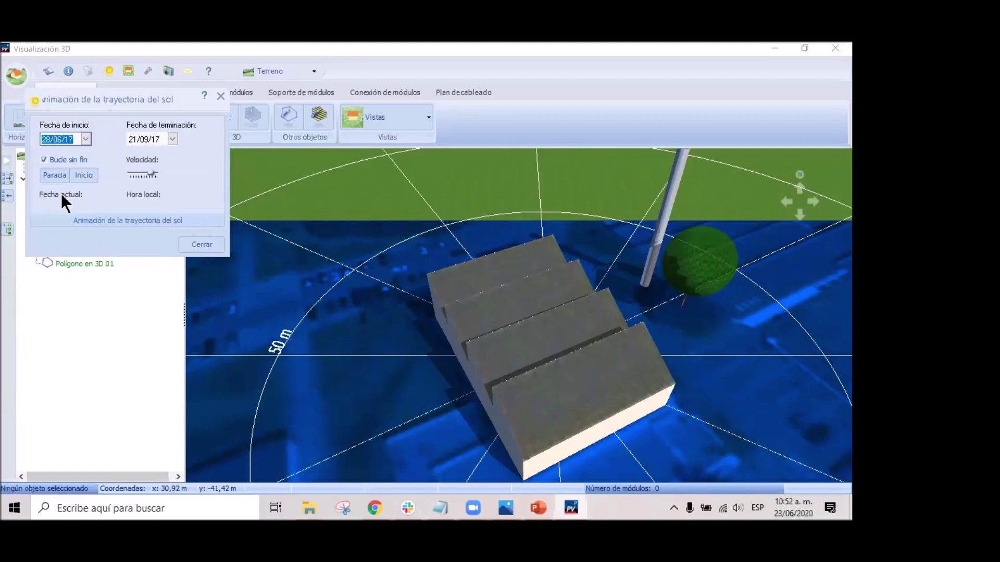
{"action": "left_click", "coordinate": [50, 175]}
{"action": "left_click", "coordinate": [80, 173]}
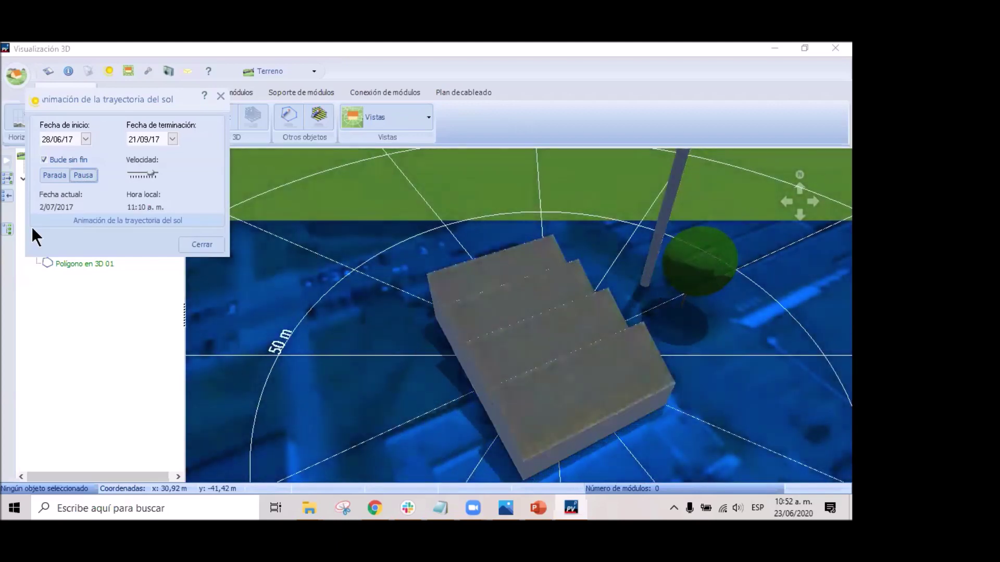
Stop the animation and set its end date to 6/12/17.
{"action": "left_click", "coordinate": [60, 174]}
{"action": "left_click", "coordinate": [172, 139]}
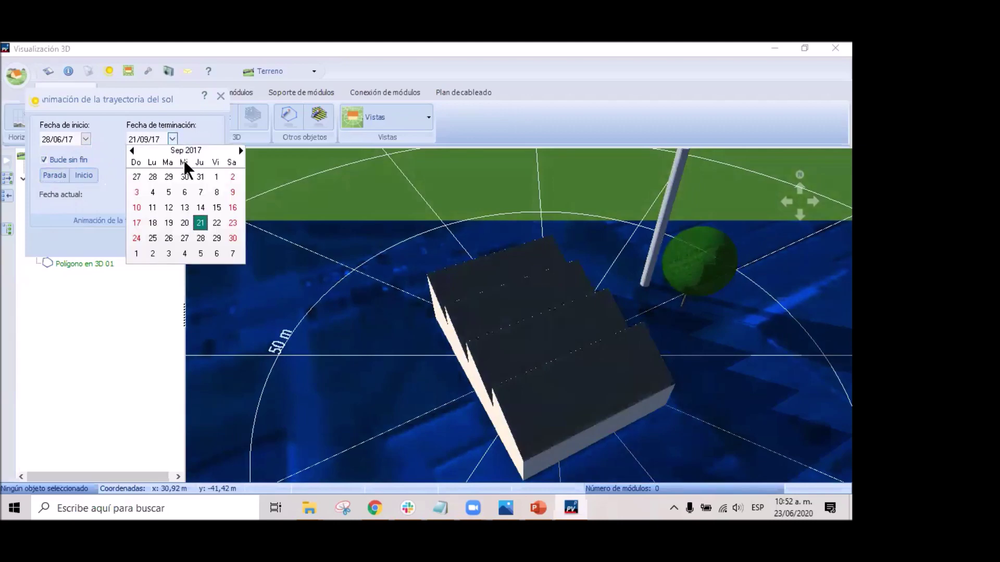
{"action": "left_click", "coordinate": [241, 150]}
{"action": "left_click", "coordinate": [241, 151]}
{"action": "left_click", "coordinate": [241, 150]}
{"action": "left_click", "coordinate": [183, 192]}
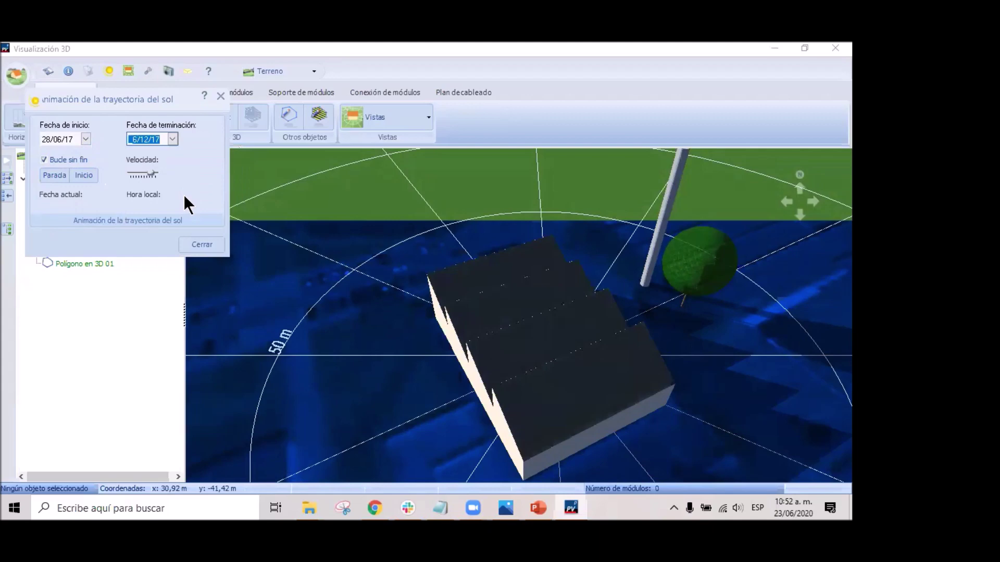
Set the start date to 20/10/17, play the autumn animation, then close it.
{"action": "left_click", "coordinate": [86, 139]}
{"action": "left_click", "coordinate": [155, 150]}
{"action": "left_click", "coordinate": [155, 150]}
{"action": "left_click", "coordinate": [155, 151]}
{"action": "left_click", "coordinate": [155, 150]}
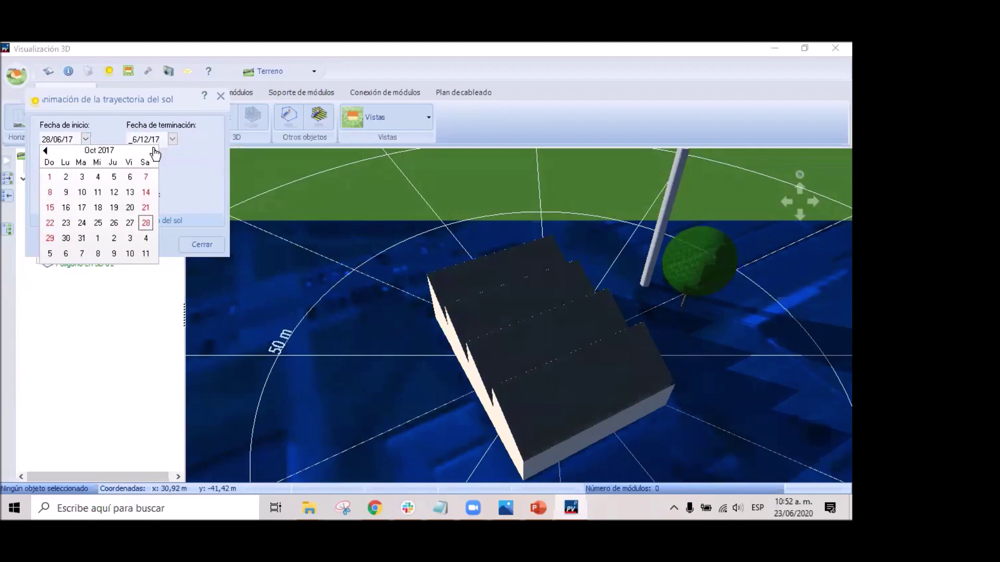
{"action": "left_click", "coordinate": [129, 209]}
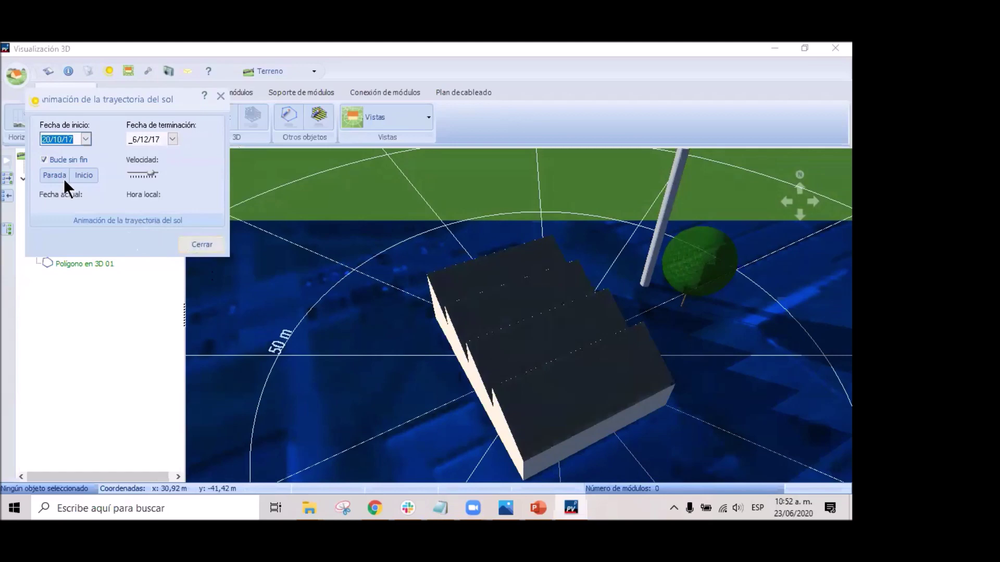
{"action": "left_click", "coordinate": [84, 175]}
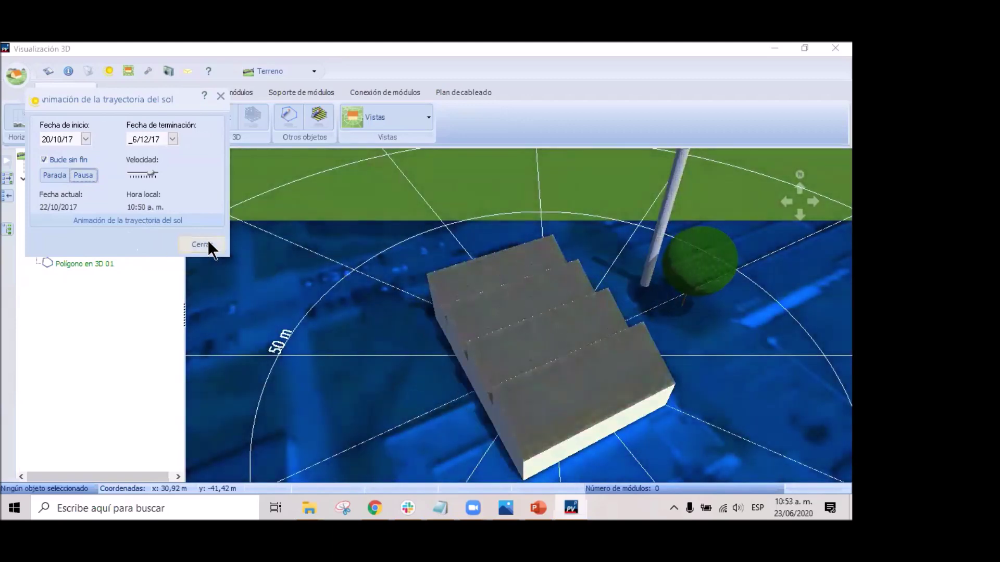
{"action": "left_click", "coordinate": [206, 243]}
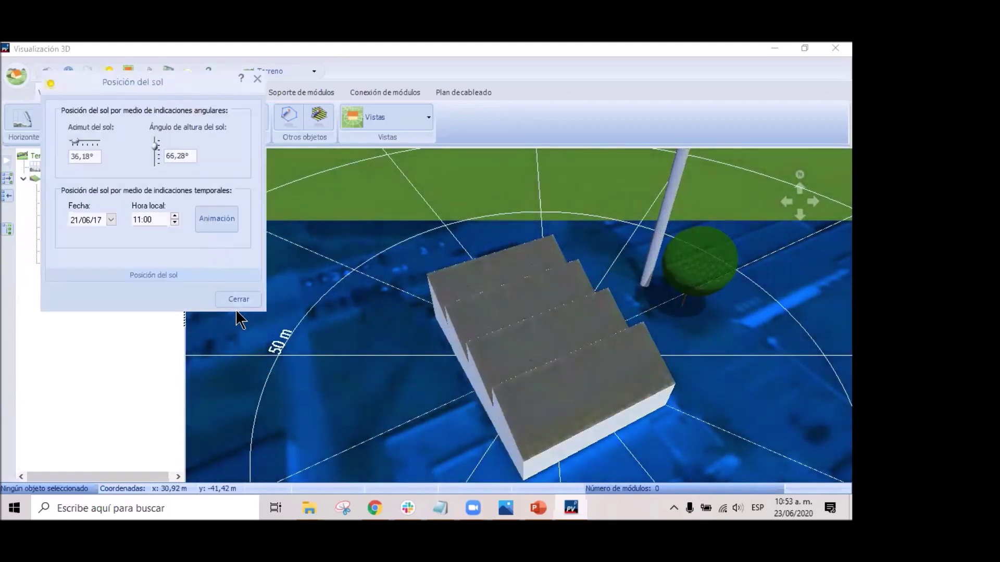
Close Posición del sol, switch to Vista del objeto and select Edificio 01.
{"action": "left_click", "coordinate": [237, 299]}
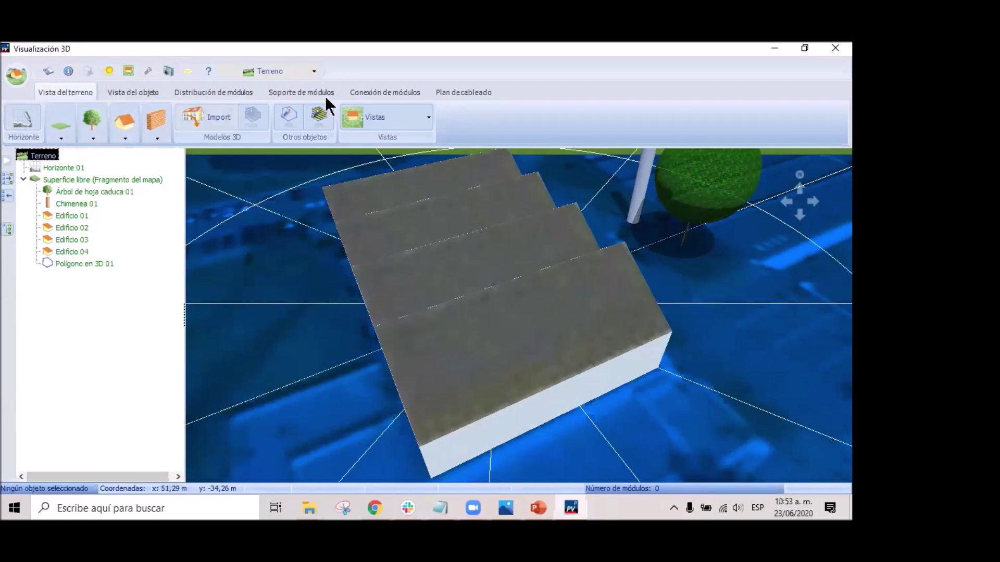
{"action": "left_click", "coordinate": [129, 92]}
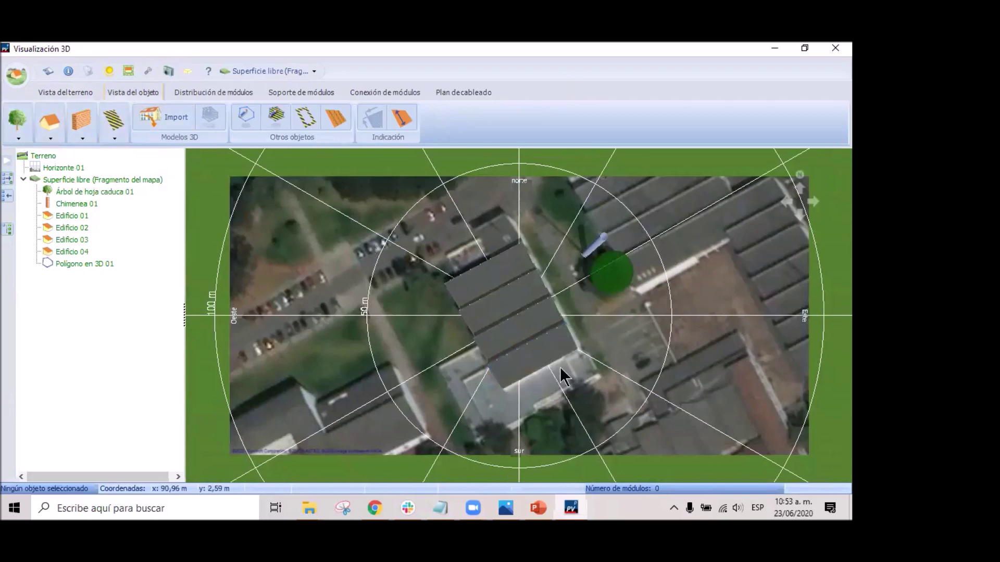
{"action": "left_click", "coordinate": [533, 364]}
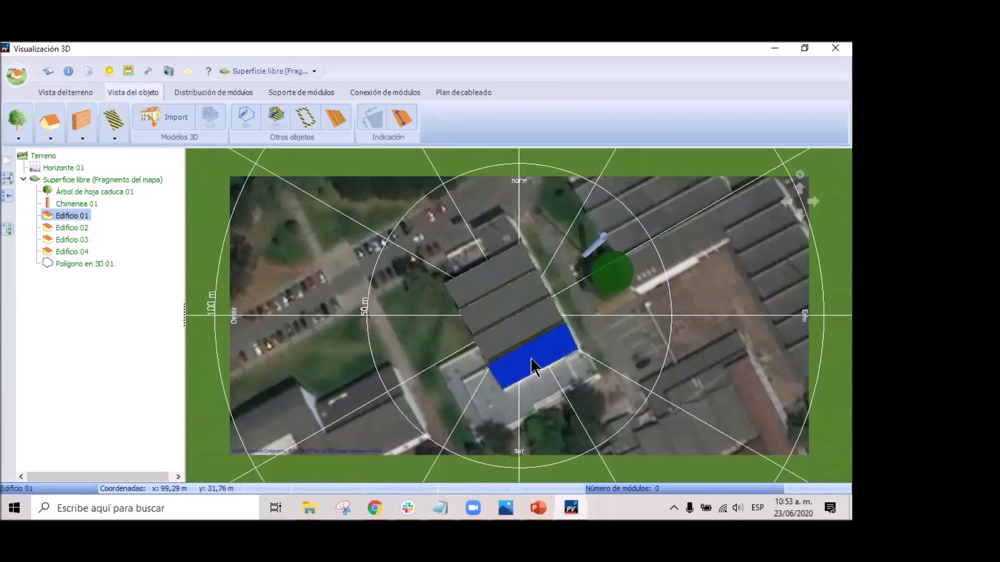
Activate Edificio 01 and bring up its roof edge-distance settings.
{"action": "right_click", "coordinate": [537, 370]}
{"action": "left_click", "coordinate": [606, 191]}
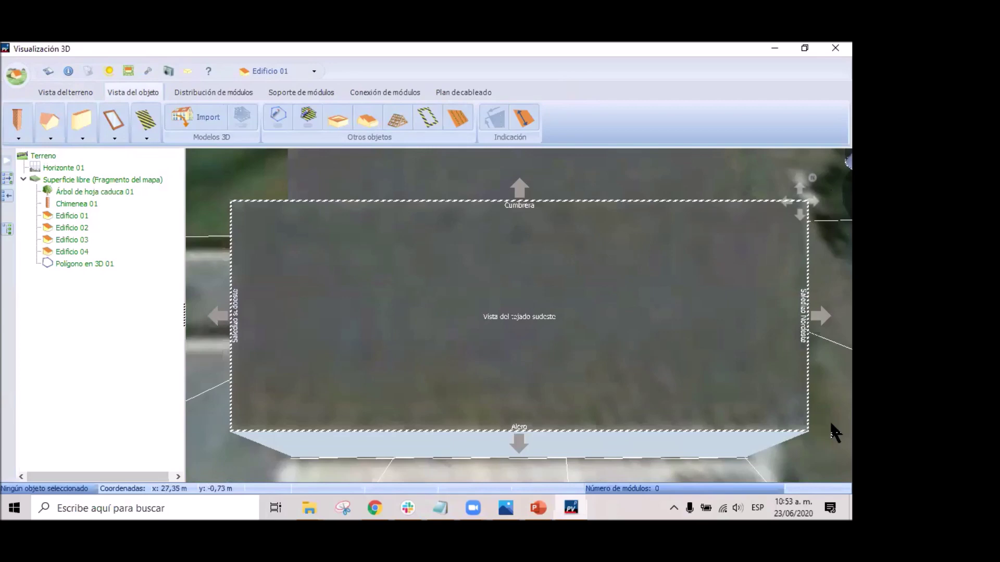
{"action": "left_click", "coordinate": [430, 111]}
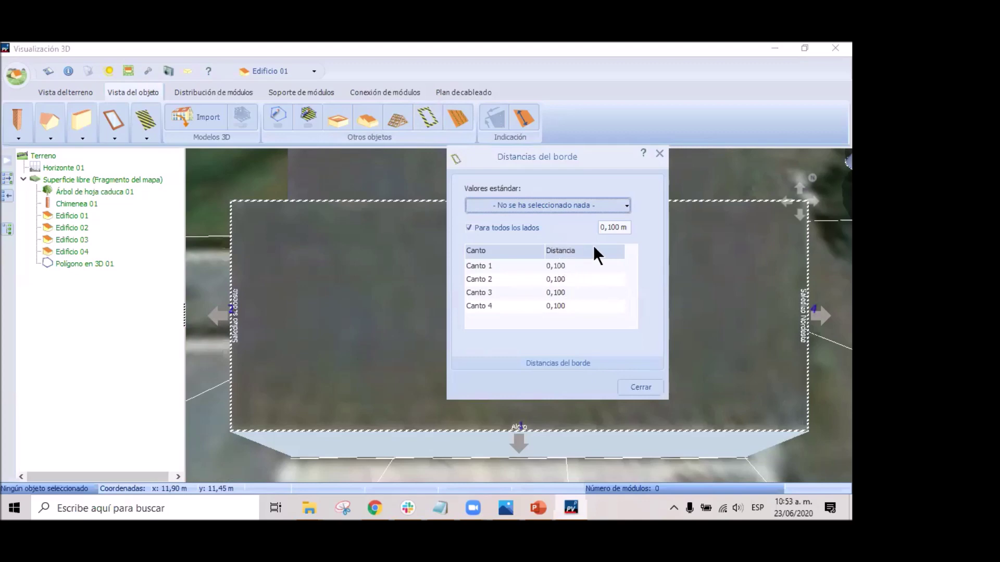
Set the edge distance for all four roof edges to 0,300 m.
{"action": "left_click", "coordinate": [614, 228]}
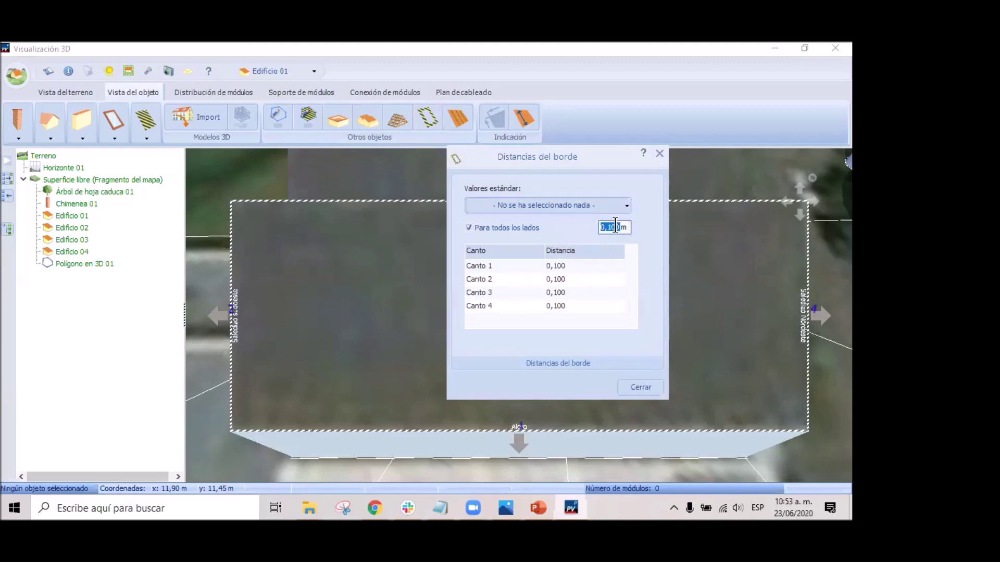
{"action": "key", "text": "BackSpace"}
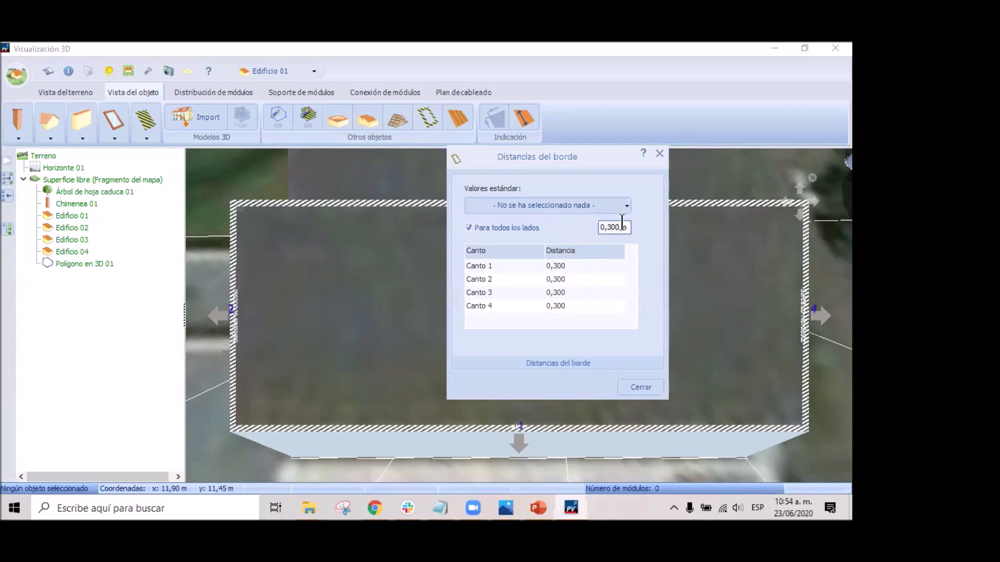
{"action": "left_click", "coordinate": [558, 208]}
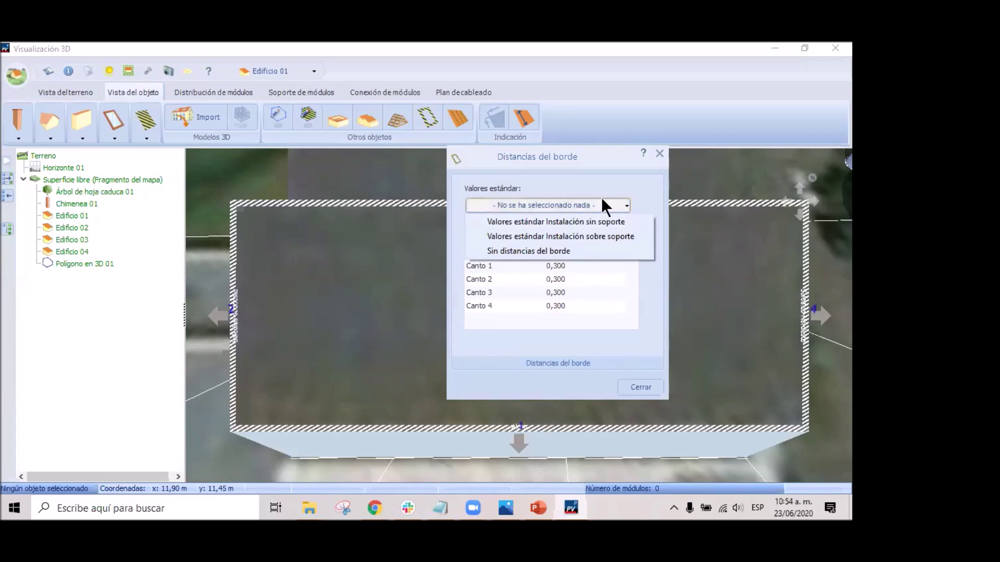
{"action": "left_click", "coordinate": [623, 187]}
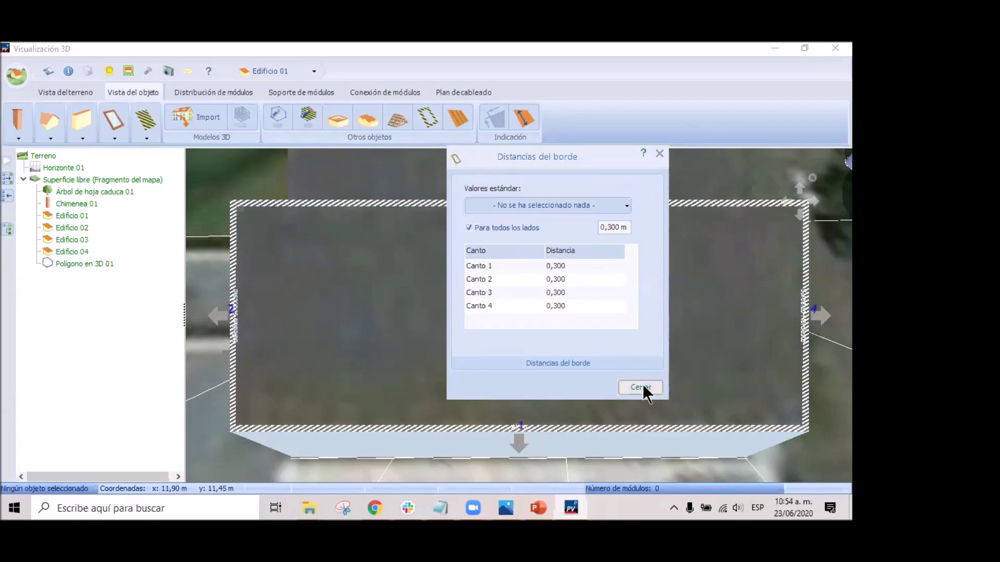
{"action": "left_click", "coordinate": [641, 388]}
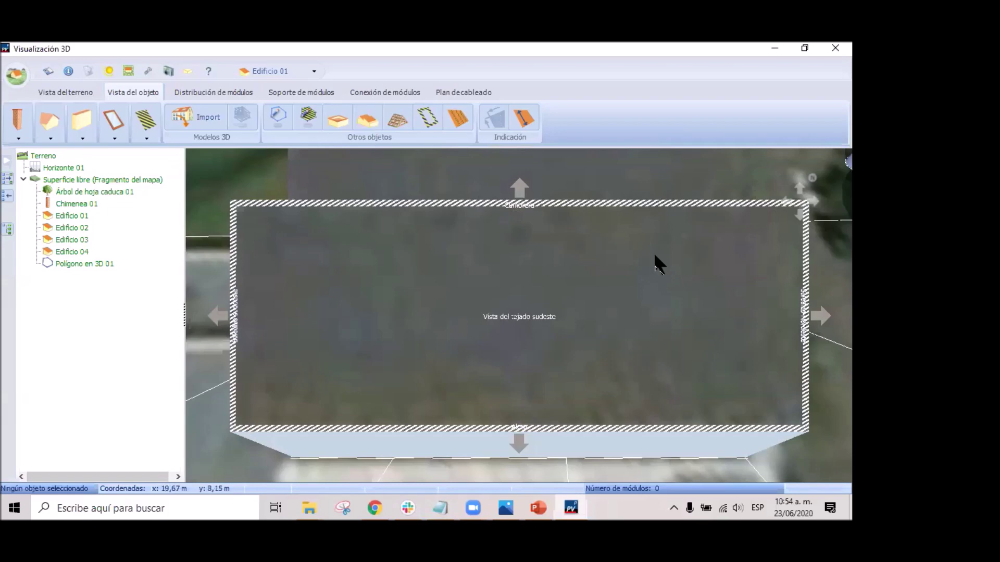
Add a blocked strip on the roof sized 26,500 m wide by 0,500 m high.
{"action": "left_click", "coordinate": [146, 139]}
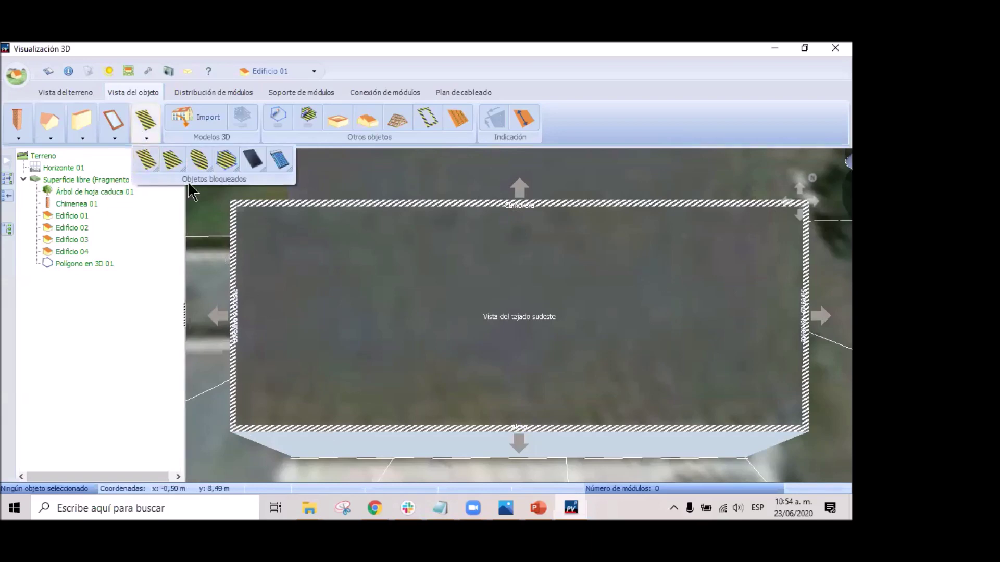
{"action": "mouse_move", "coordinate": [145, 158]}
{"action": "left_mouse_down"}
{"action": "mouse_move", "coordinate": [179, 223]}
{"action": "mouse_move", "coordinate": [255, 312]}
{"action": "mouse_move", "coordinate": [239, 267]}
{"action": "left_mouse_up"}
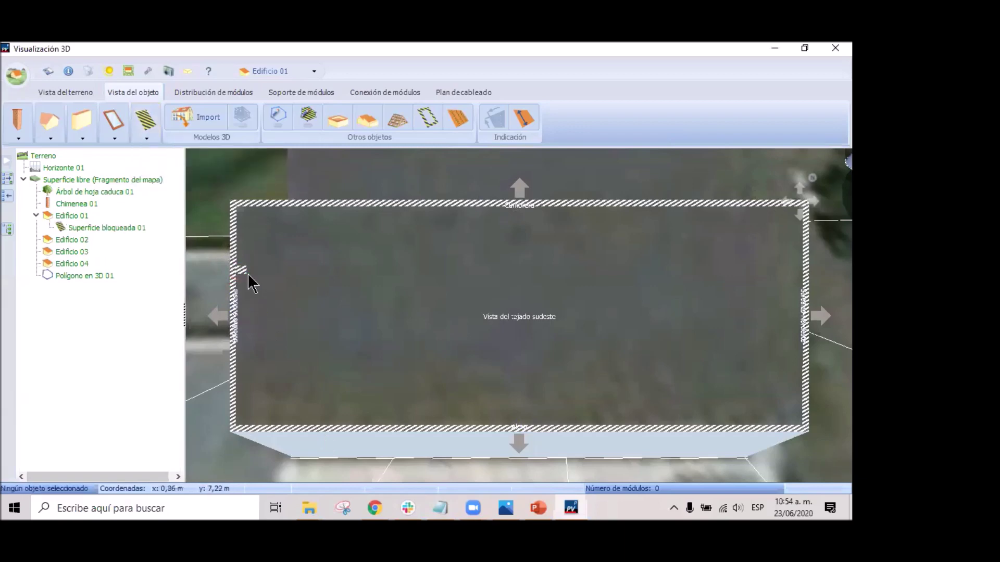
{"action": "right_click", "coordinate": [243, 270]}
{"action": "left_click", "coordinate": [299, 327]}
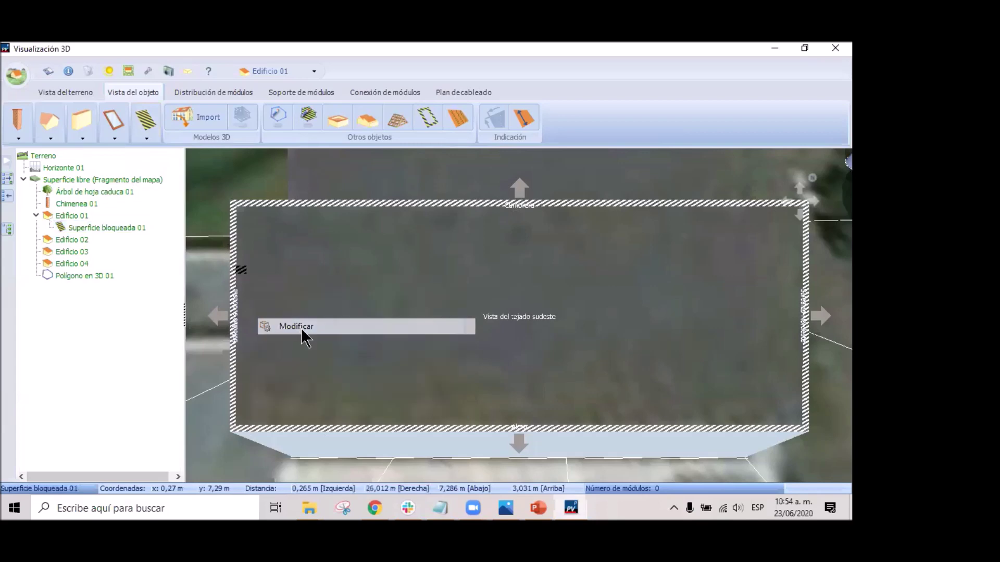
{"action": "left_click_drag", "start_coordinate": [381, 287], "coordinate": [405, 286]}
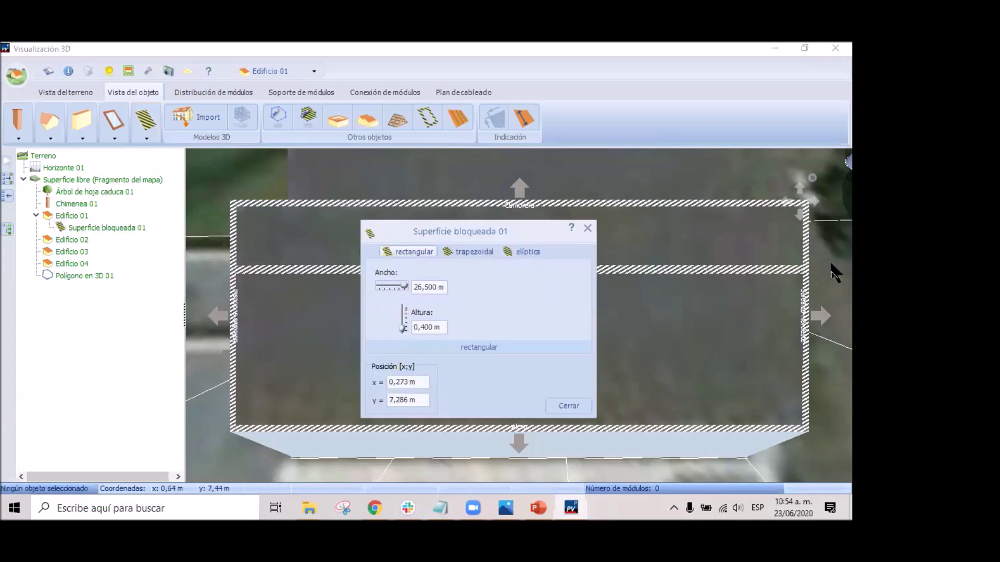
{"action": "double_click", "coordinate": [424, 327]}
{"action": "left_click", "coordinate": [425, 327]}
{"action": "key", "text": "BackSpace"}
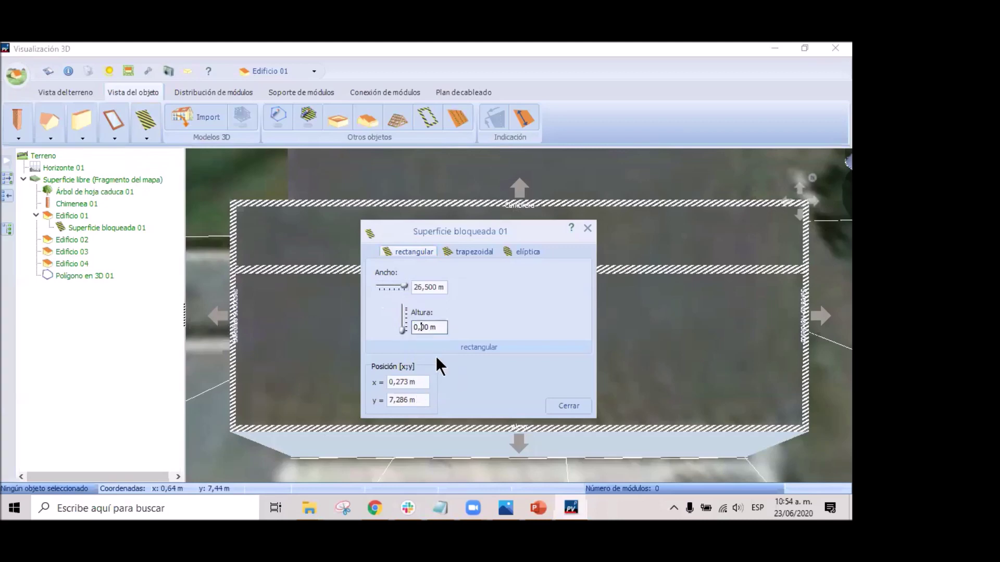
{"action": "type", "text": "5"}
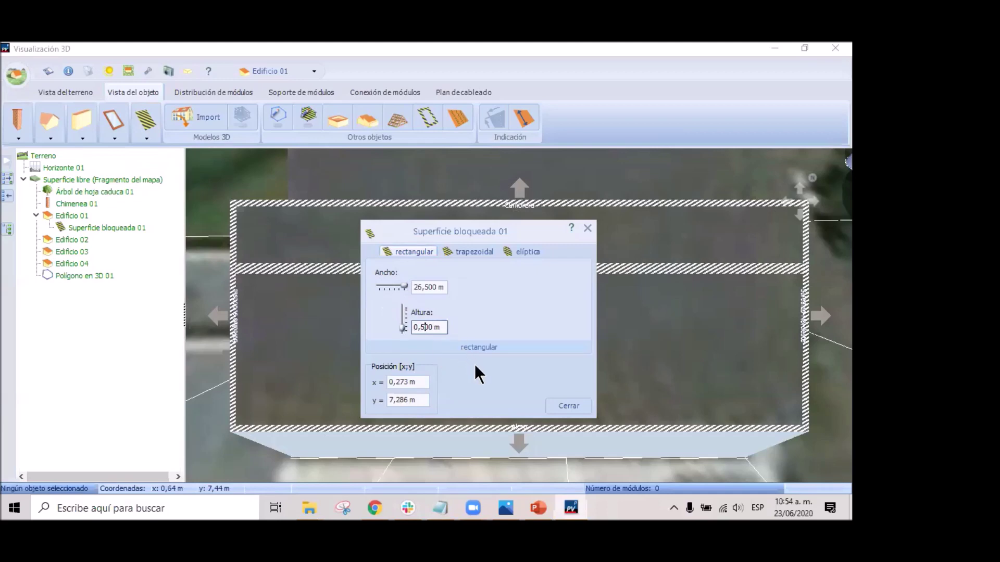
{"action": "left_click", "coordinate": [570, 402]}
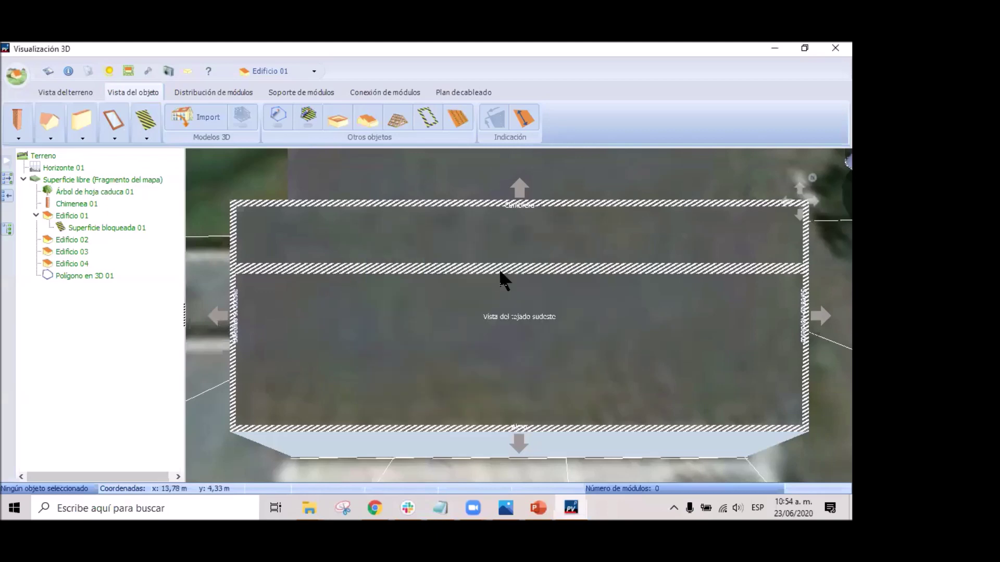
Copy the blocked strip and paste a second one lower across the roof.
{"action": "left_click", "coordinate": [492, 267]}
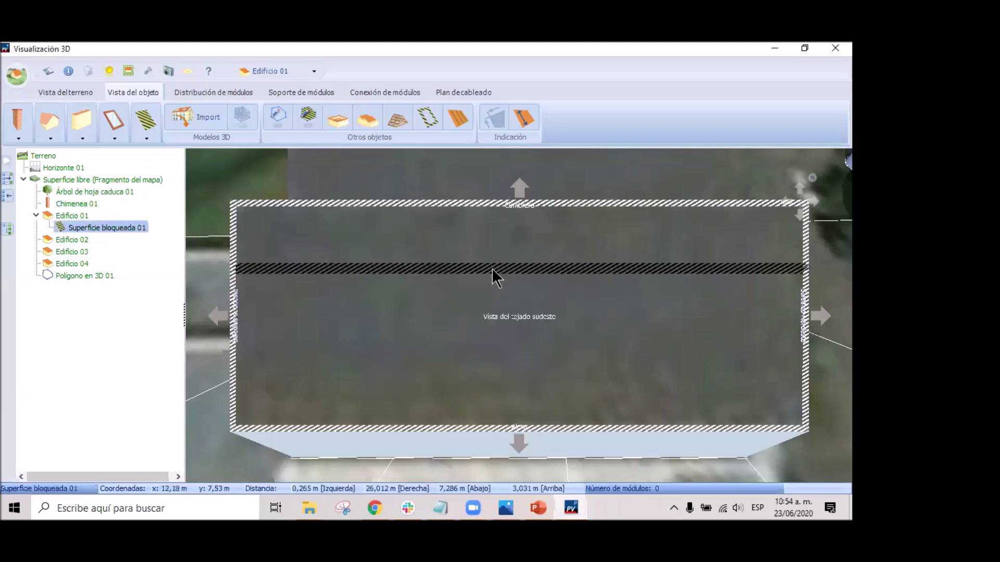
{"action": "key", "text": "ctrl+c"}
{"action": "mouse_move", "coordinate": [595, 242]}
{"action": "left_mouse_down"}
{"action": "mouse_move", "coordinate": [595, 289]}
{"action": "mouse_move", "coordinate": [541, 365]}
{"action": "mouse_move", "coordinate": [260, 381]}
{"action": "mouse_move", "coordinate": [231, 357]}
{"action": "left_mouse_up"}
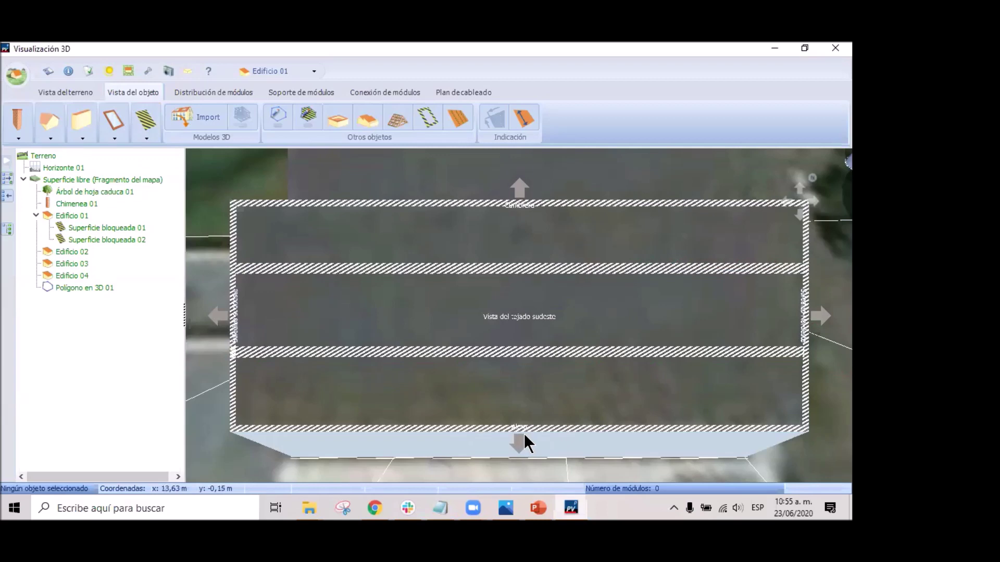
{"action": "left_click", "coordinate": [110, 125]}
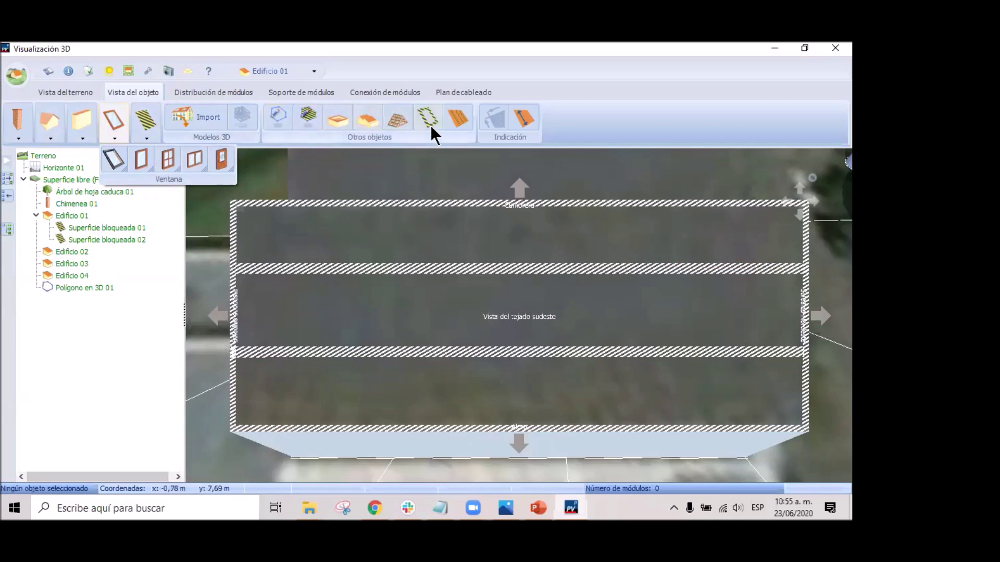
{"action": "left_click", "coordinate": [401, 118]}
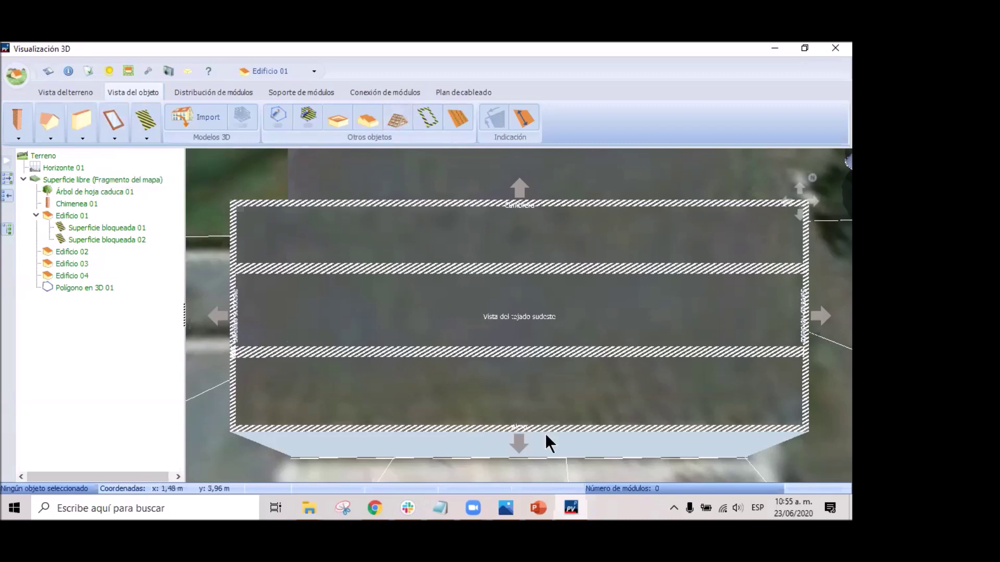
Start choosing a new module from Distribución de módulos, keeping Example as the manufacturer.
{"action": "left_click", "coordinate": [206, 91]}
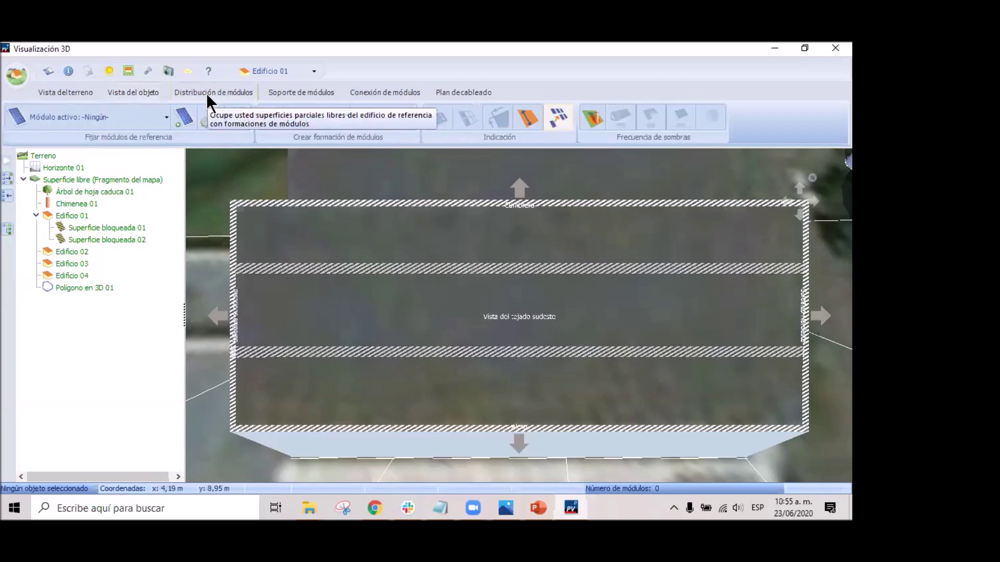
{"action": "left_click", "coordinate": [183, 123]}
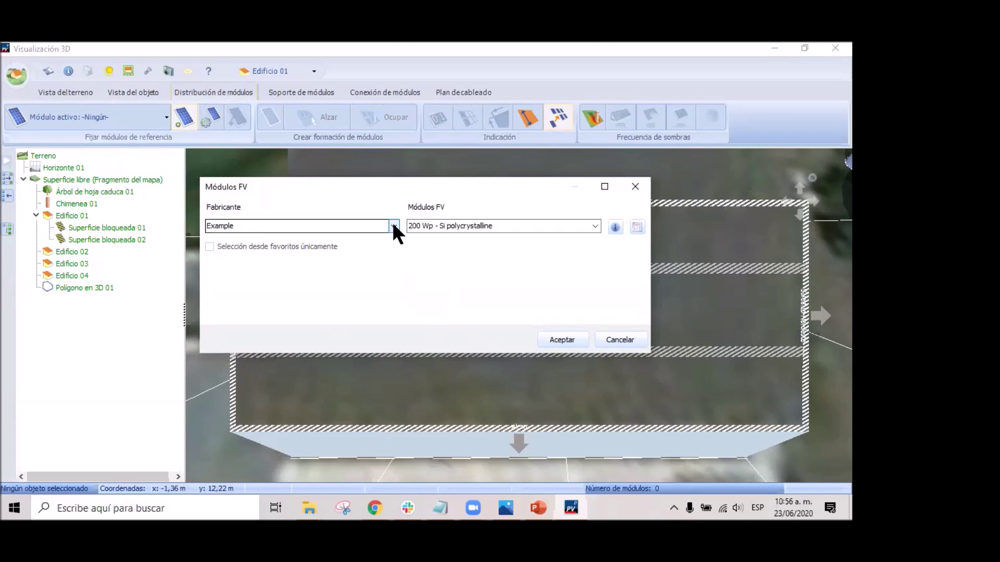
{"action": "left_click", "coordinate": [394, 226]}
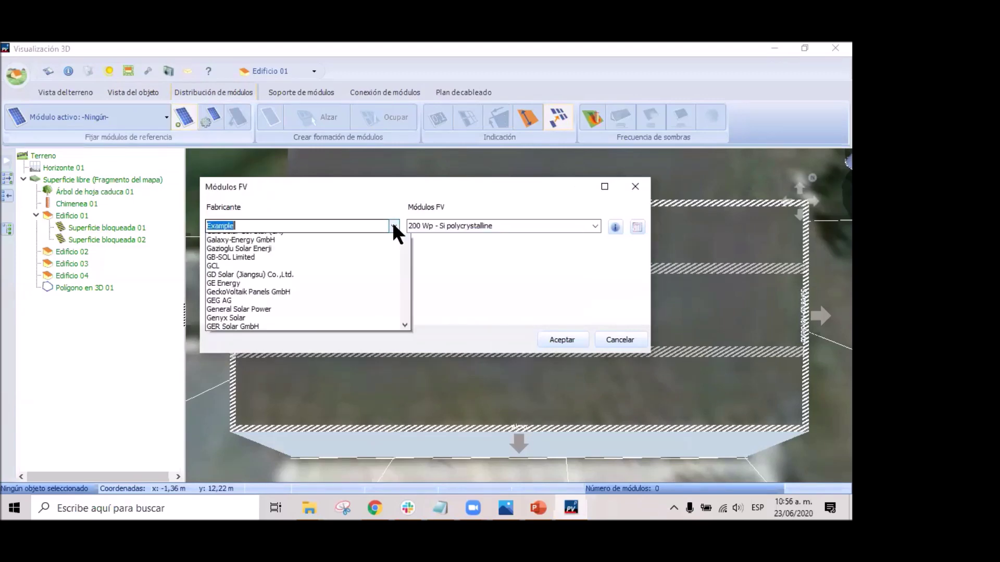
{"action": "scroll", "coordinate": [266, 326], "scroll_direction": "down", "scroll_amount": 1}
{"action": "scroll", "coordinate": [286, 315], "scroll_direction": "down", "scroll_amount": 15}
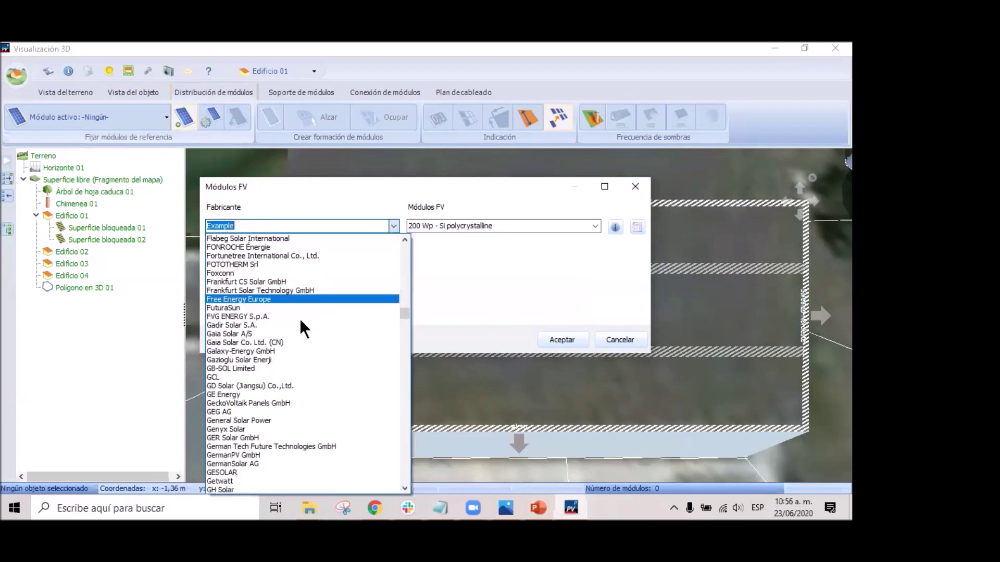
{"action": "scroll", "coordinate": [288, 307], "scroll_direction": "down", "scroll_amount": 5}
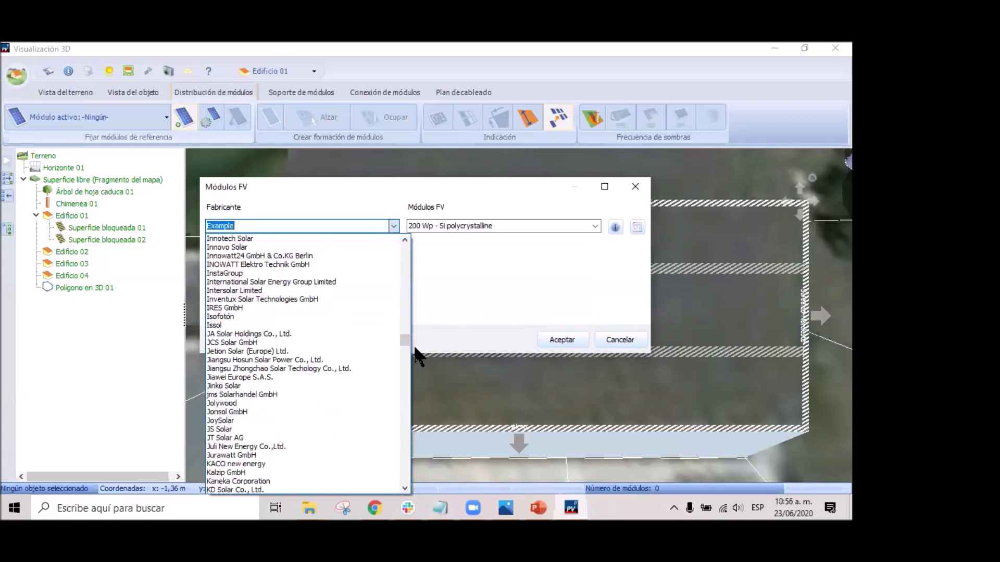
{"action": "left_click_drag", "start_coordinate": [404, 338], "coordinate": [406, 239]}
{"action": "left_click", "coordinate": [270, 224]}
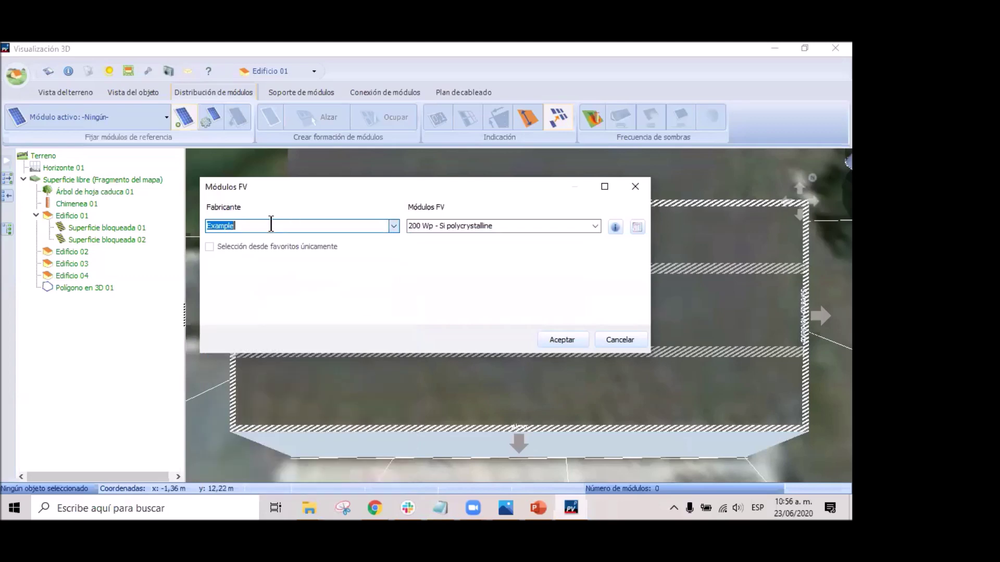
{"action": "left_click", "coordinate": [265, 226]}
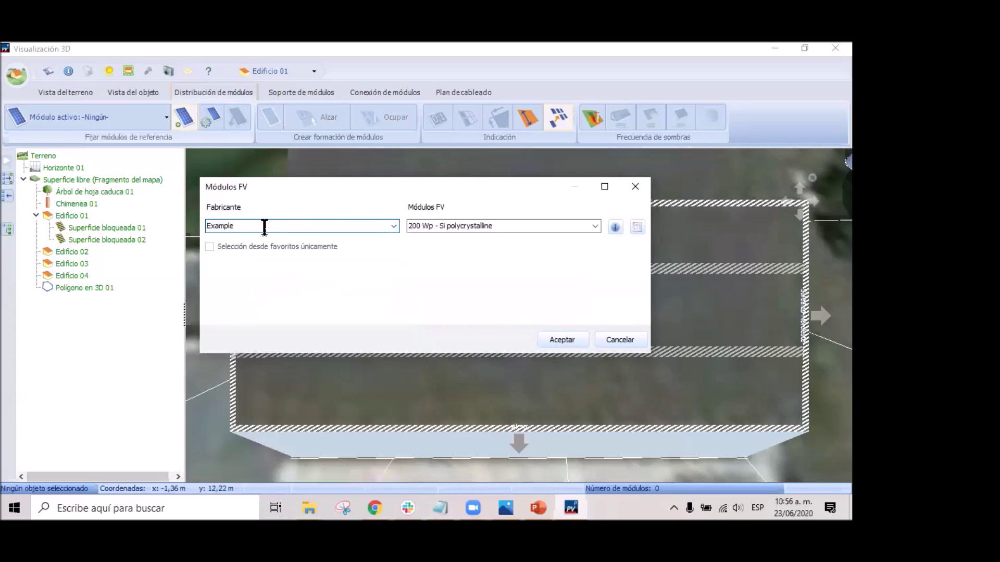
Select Example's 300 Wp - Si monocrystalline module and accept it.
{"action": "left_click", "coordinate": [393, 227]}
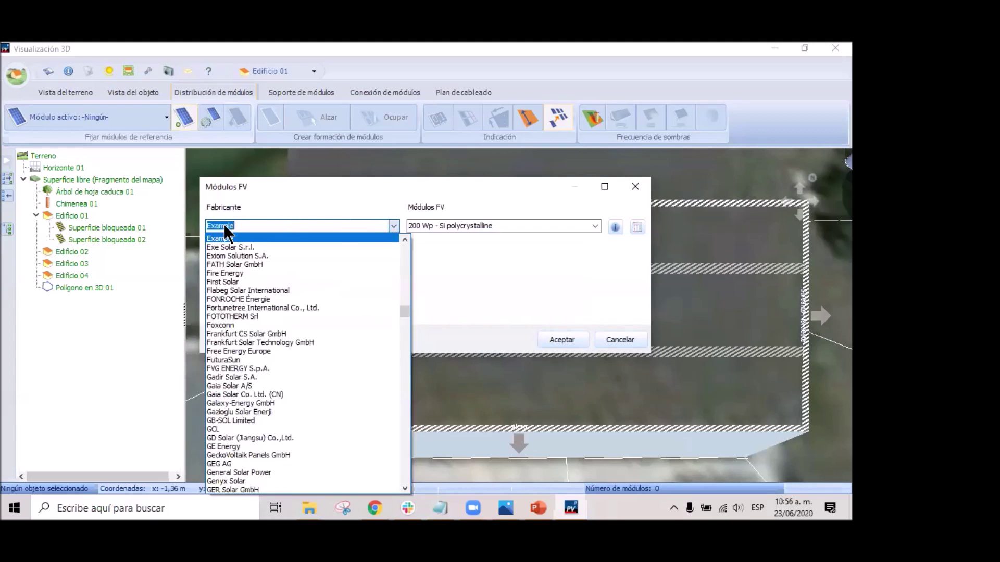
{"action": "left_click", "coordinate": [227, 237]}
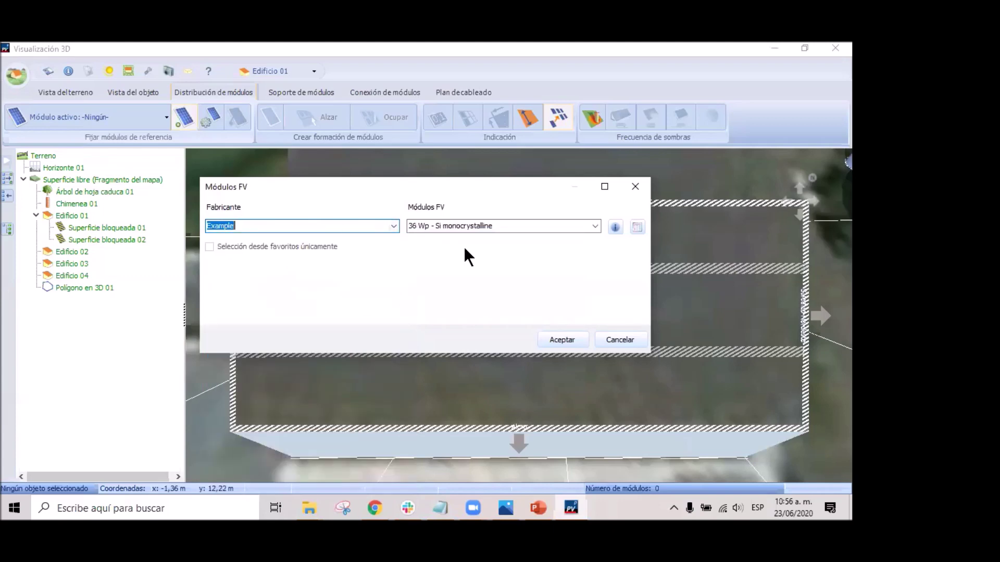
{"action": "left_click", "coordinate": [595, 226]}
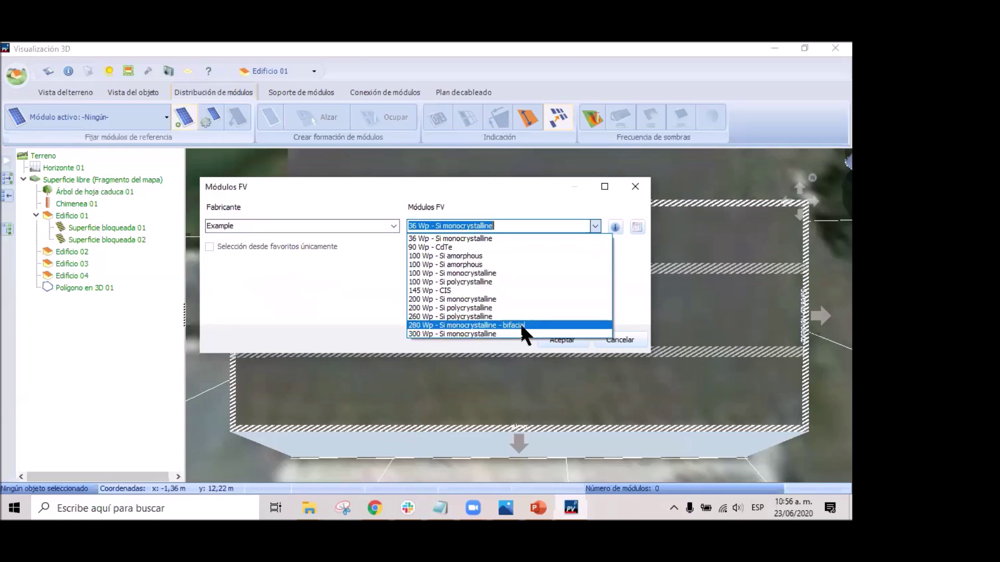
{"action": "left_click", "coordinate": [497, 334]}
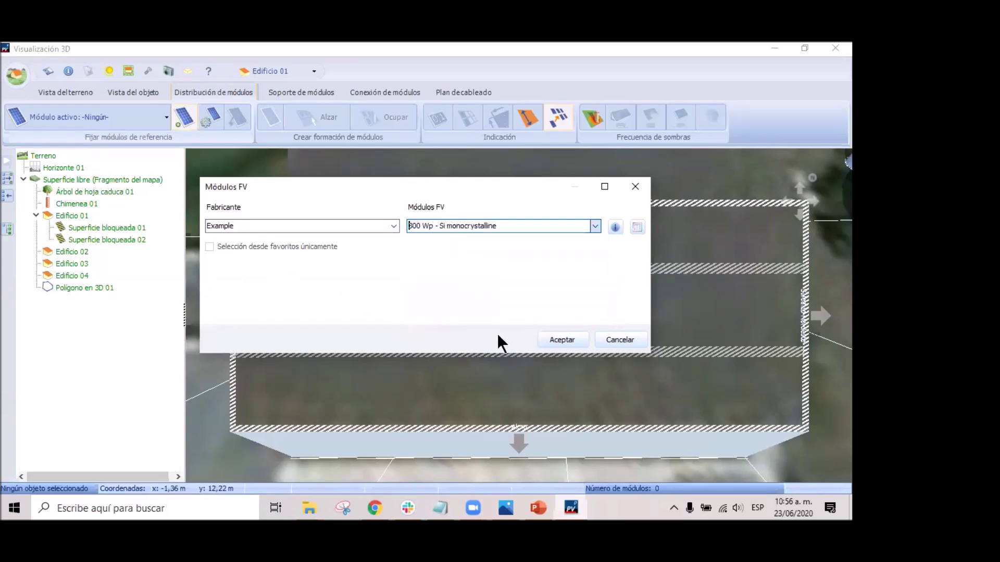
{"action": "left_click", "coordinate": [561, 341]}
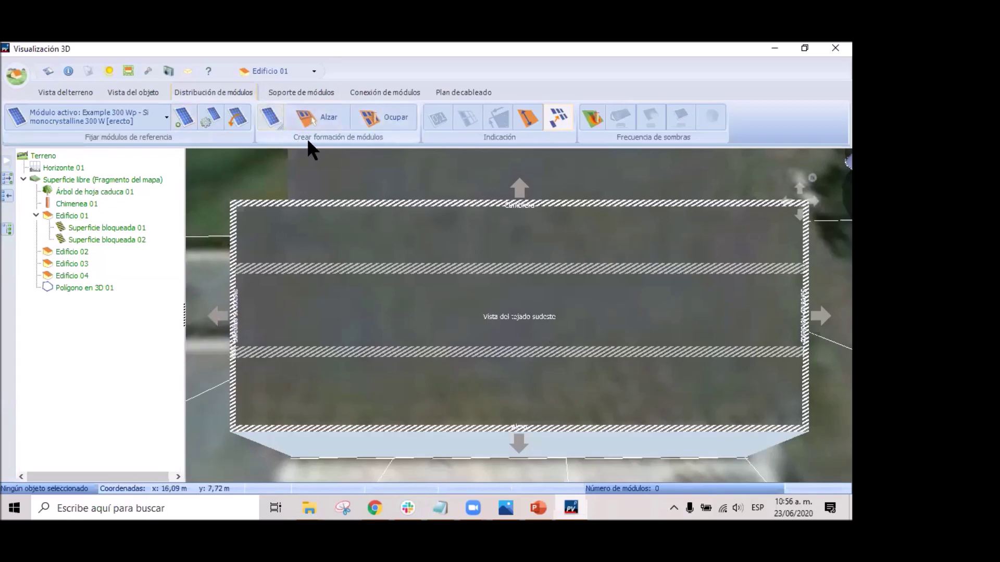
{"action": "left_click", "coordinate": [267, 121]}
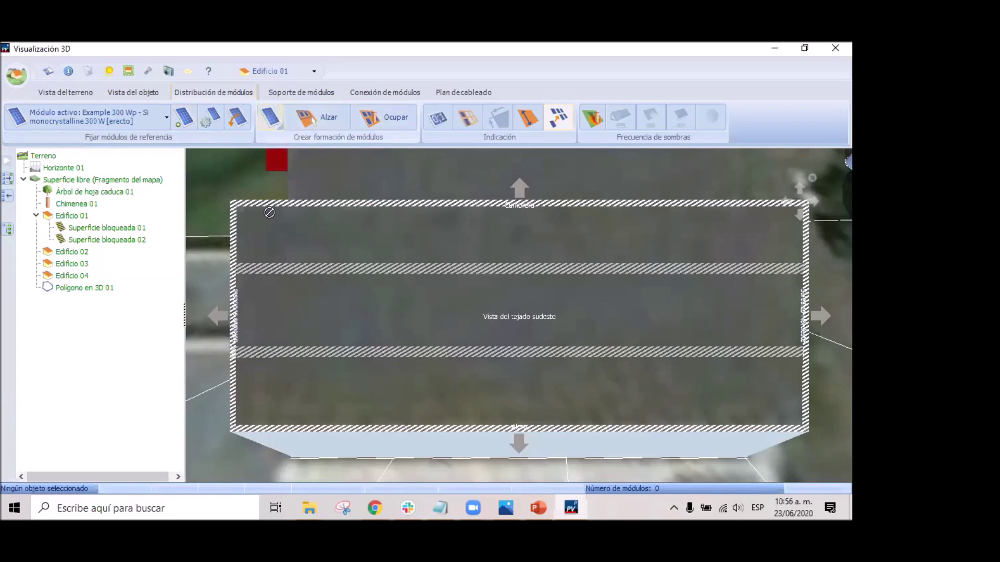
{"action": "left_click", "coordinate": [257, 249]}
{"action": "left_click", "coordinate": [267, 115]}
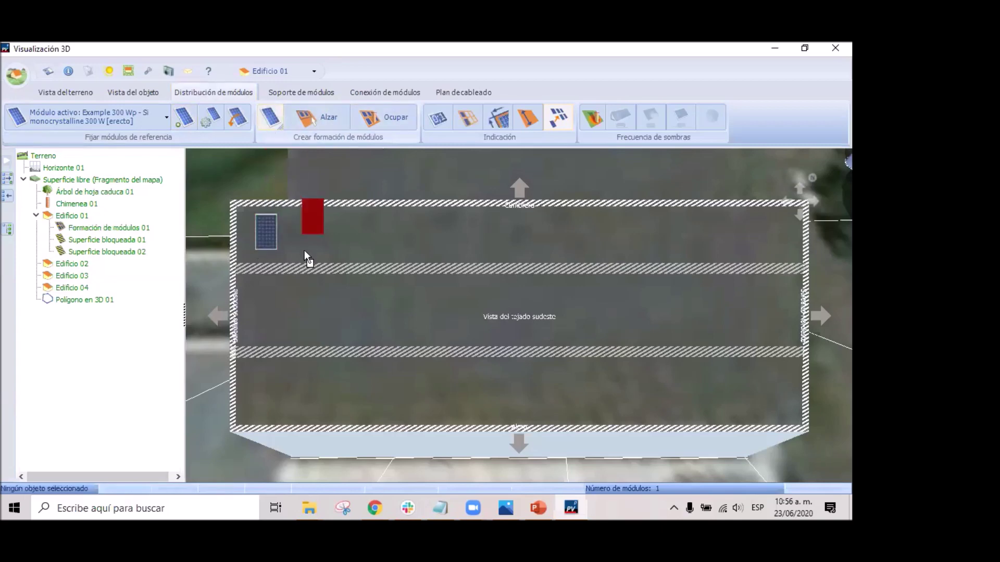
{"action": "left_click", "coordinate": [307, 236]}
{"action": "left_click", "coordinate": [267, 119]}
{"action": "left_click", "coordinate": [399, 242]}
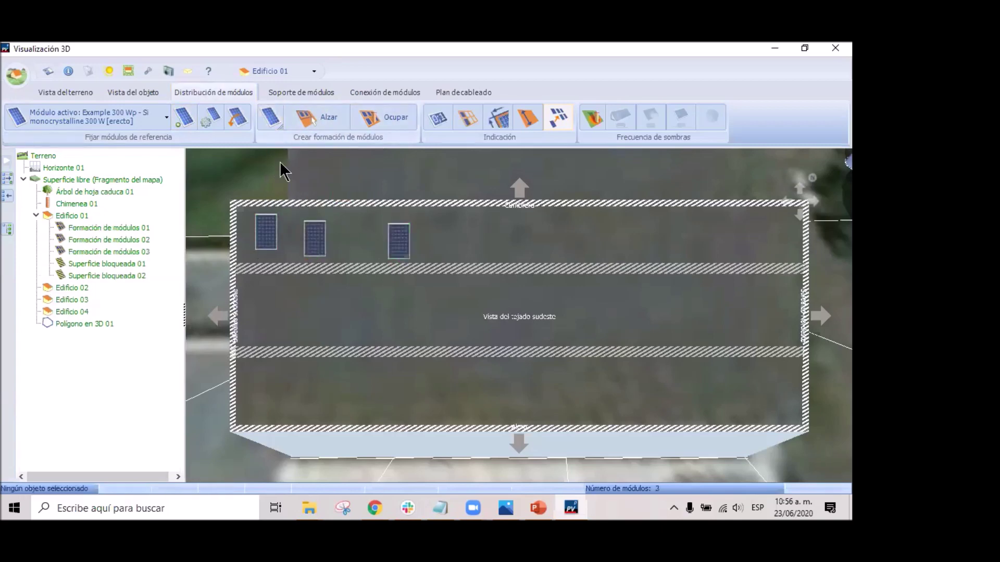
{"action": "left_click", "coordinate": [443, 257]}
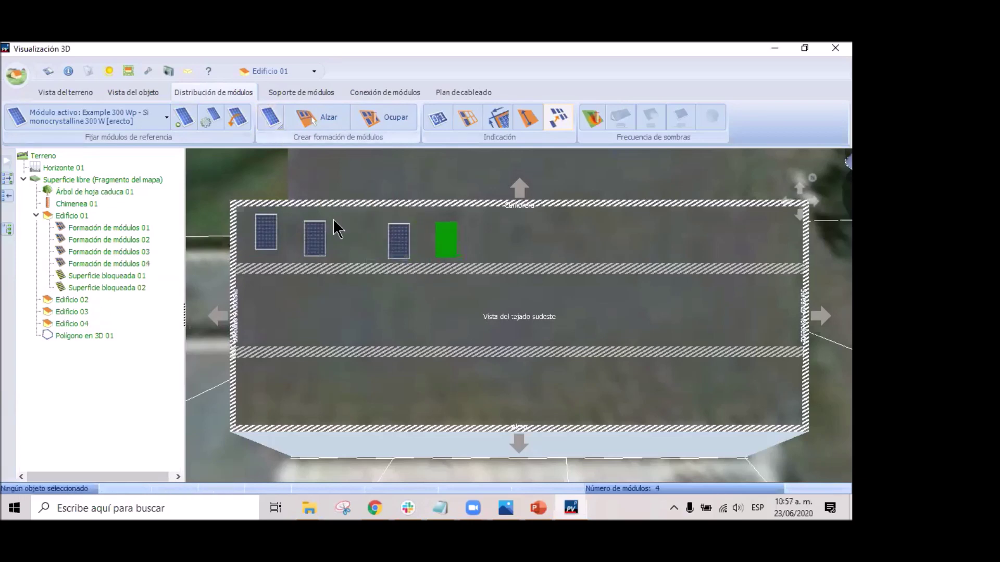
{"action": "left_click_drag", "start_coordinate": [238, 191], "coordinate": [483, 277]}
{"action": "key", "text": "Delete"}
{"action": "left_click", "coordinate": [401, 295]}
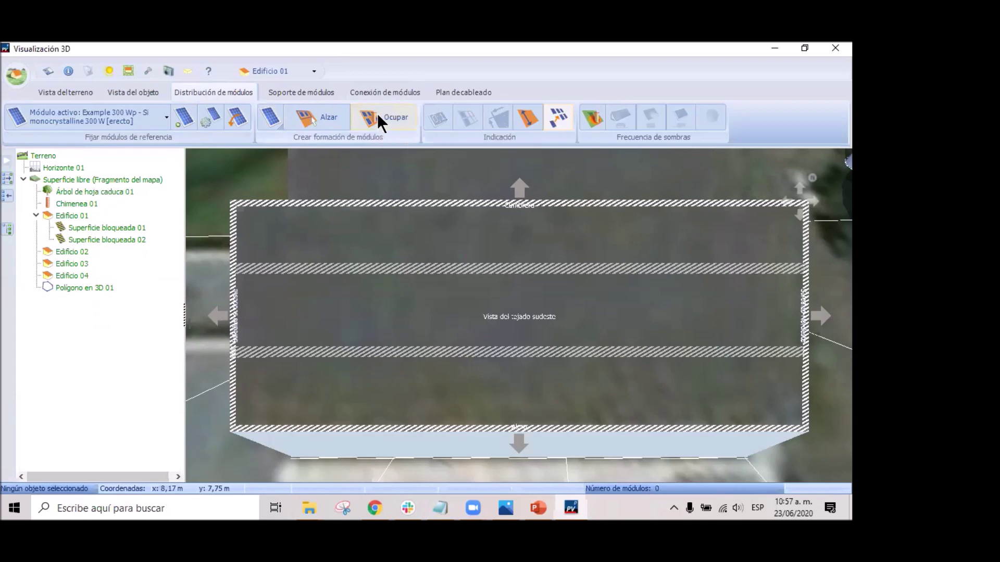
Fill Edificio 01's roof with 75 modules (22,50 kWp) at 0,020 m / 0,050 m spacing.
{"action": "left_click", "coordinate": [378, 117]}
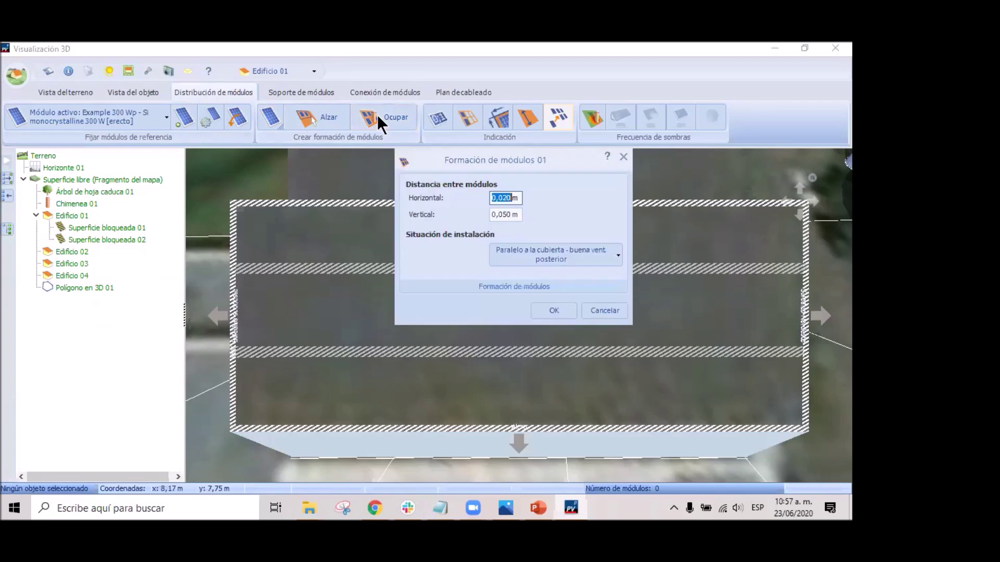
{"action": "left_click", "coordinate": [508, 198]}
{"action": "left_click", "coordinate": [555, 311]}
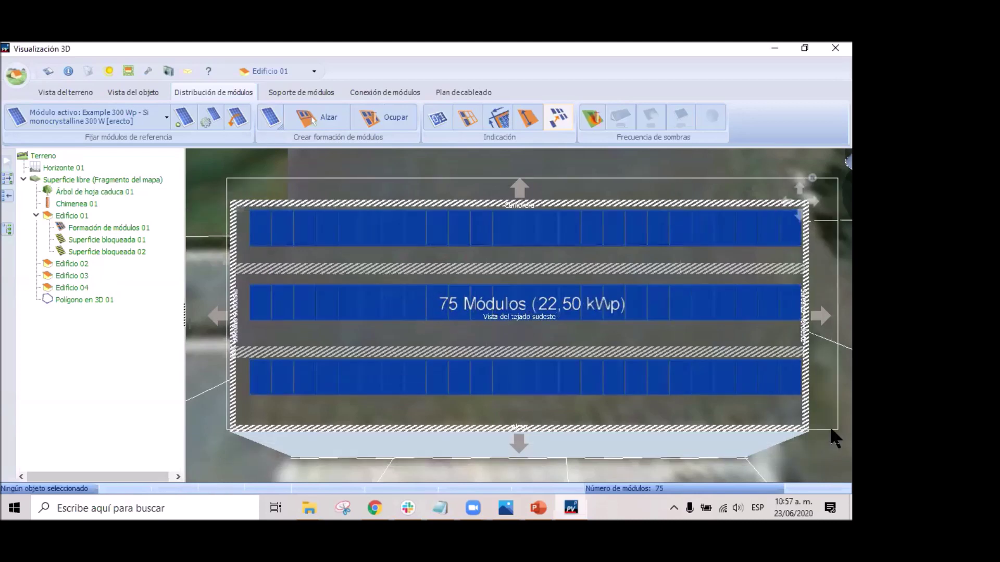
{"action": "left_click", "coordinate": [829, 424]}
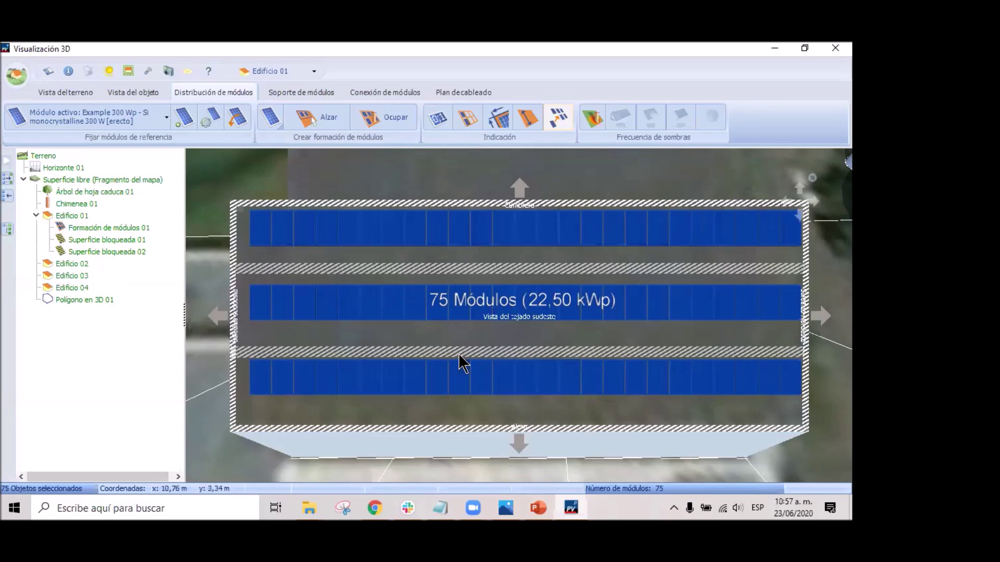
{"action": "left_click", "coordinate": [392, 346]}
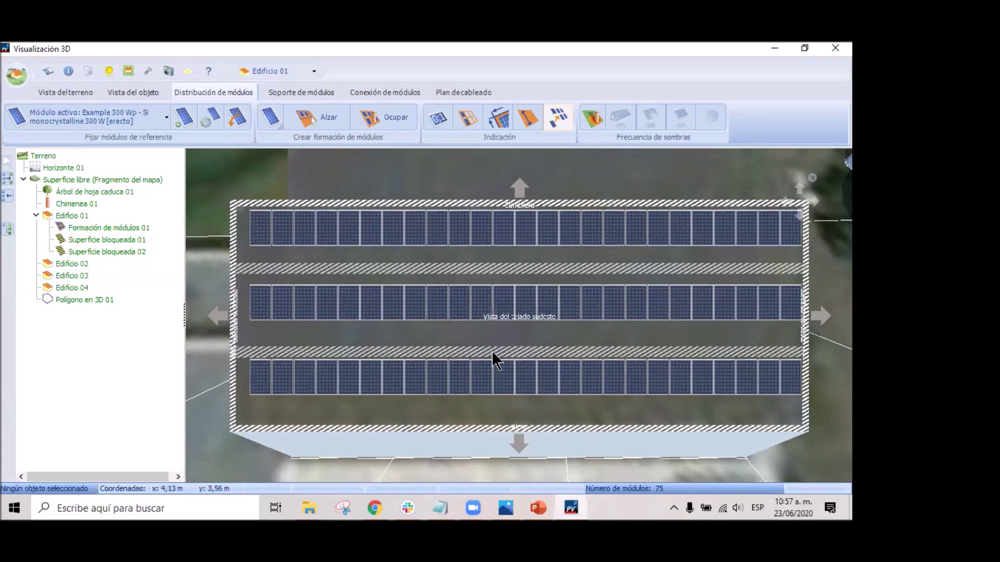
Delete the roof's top row of 25 modules, leaving 50.
{"action": "left_click_drag", "start_coordinate": [214, 186], "coordinate": [779, 460]}
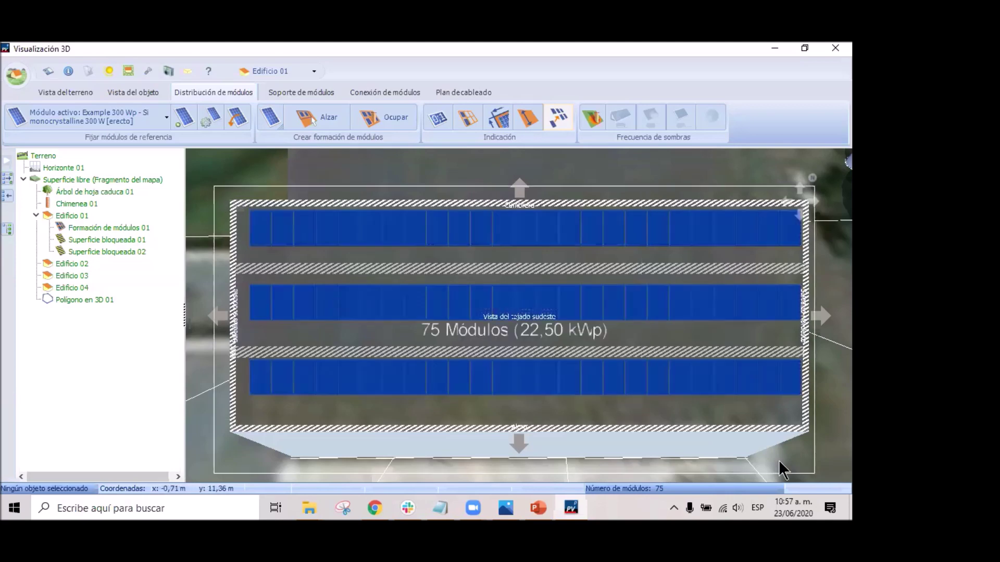
{"action": "left_click", "coordinate": [249, 413]}
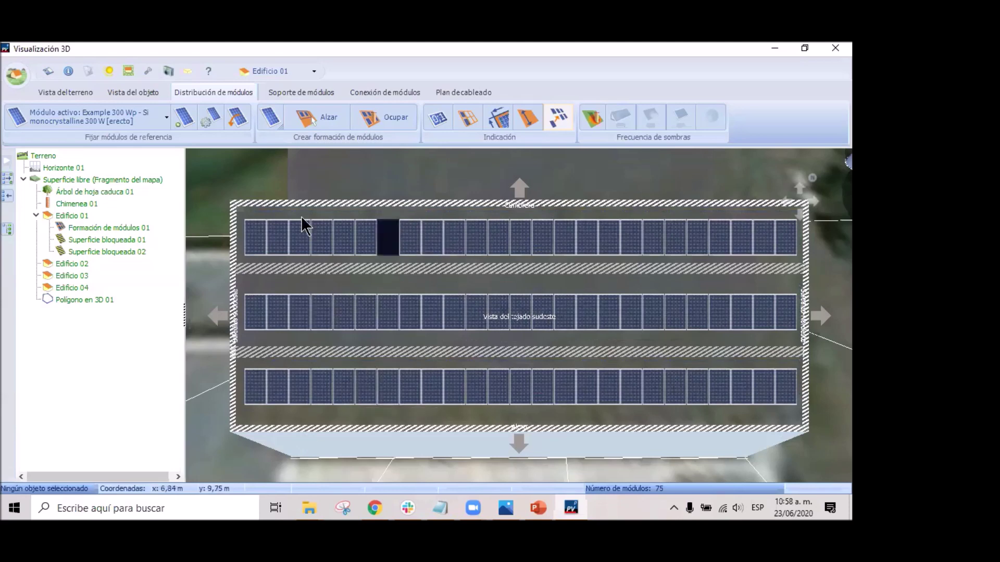
{"action": "left_click_drag", "start_coordinate": [229, 208], "coordinate": [830, 263]}
{"action": "key", "text": "Delete"}
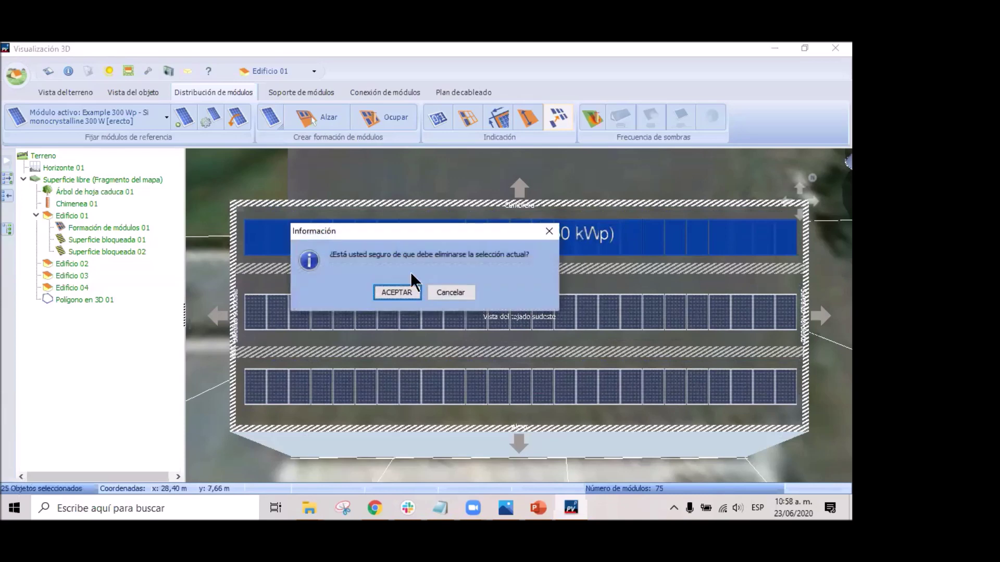
{"action": "left_click", "coordinate": [406, 293]}
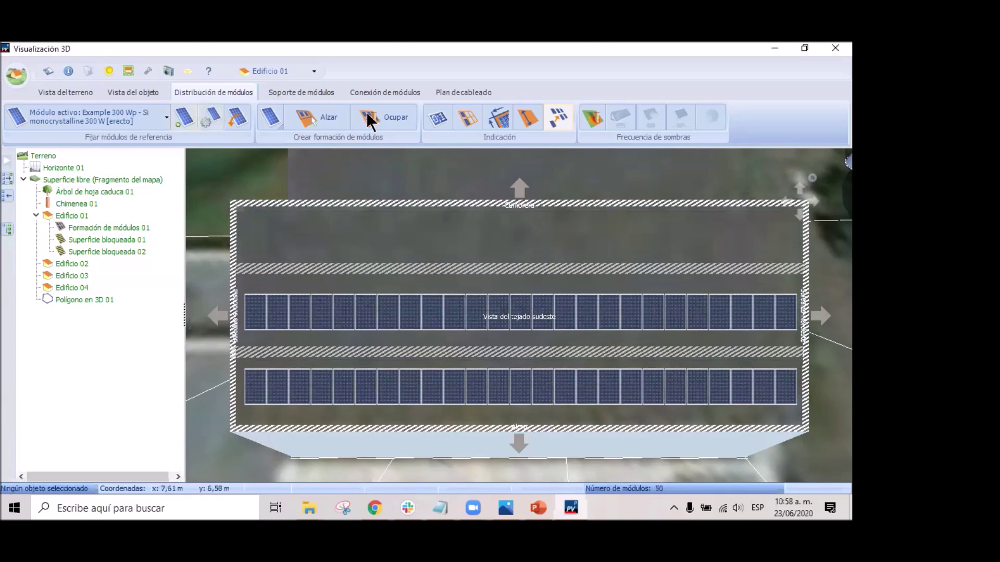
Switch the reference module to landscape and start Formación de módulos 02.
{"action": "left_click", "coordinate": [239, 117]}
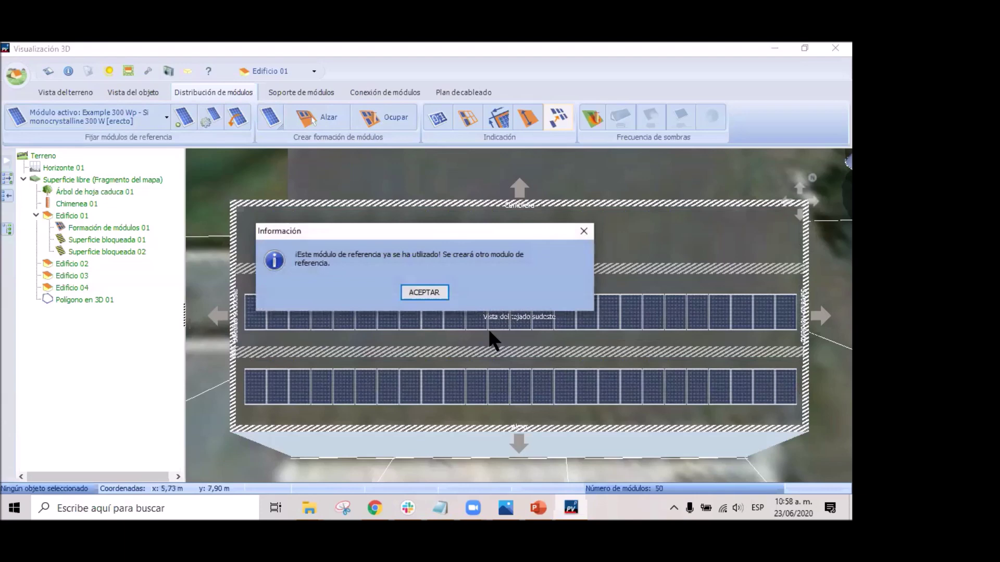
{"action": "left_click", "coordinate": [424, 293]}
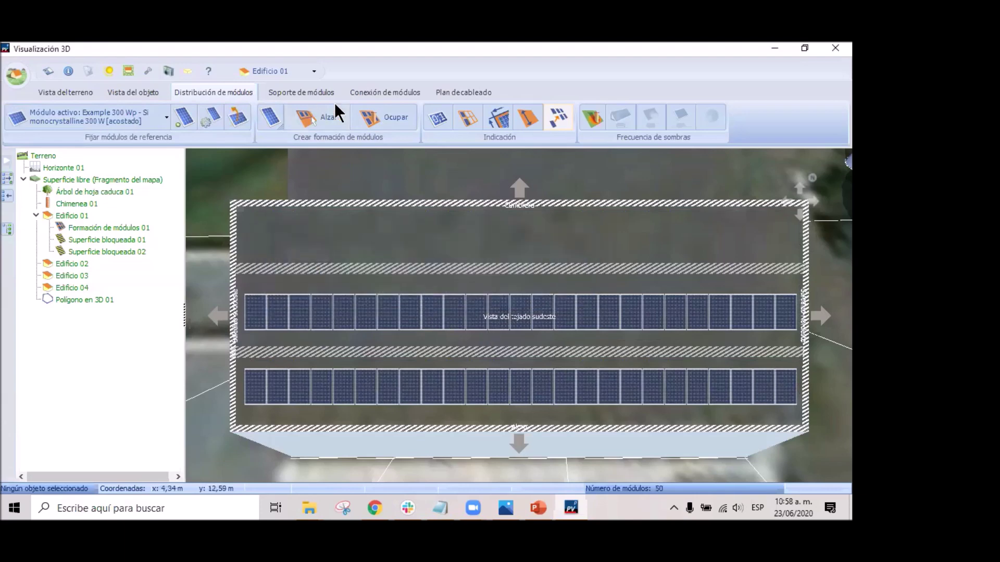
{"action": "left_click", "coordinate": [328, 123]}
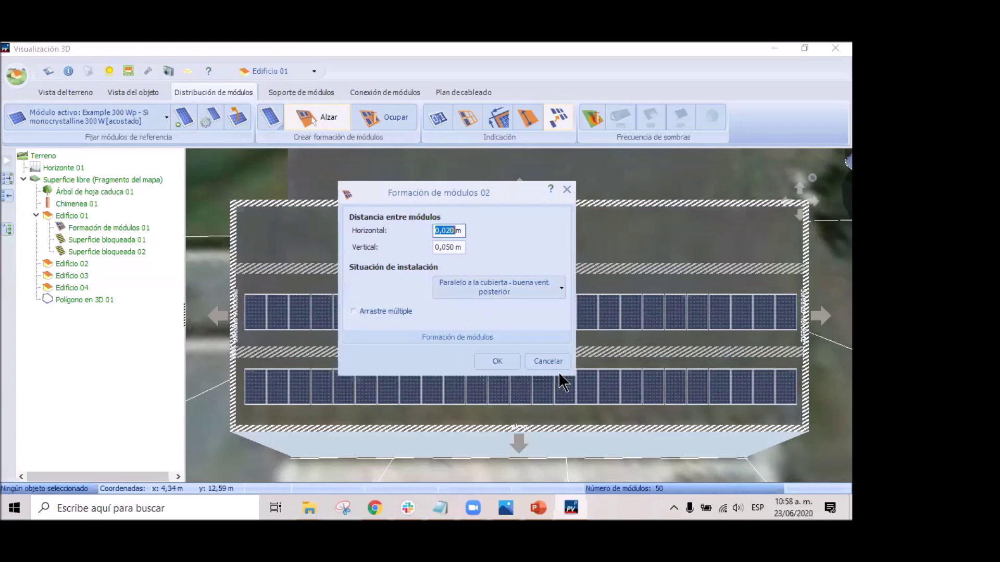
Place four single landscape test modules along the emptied top strip.
{"action": "key", "text": "Return"}
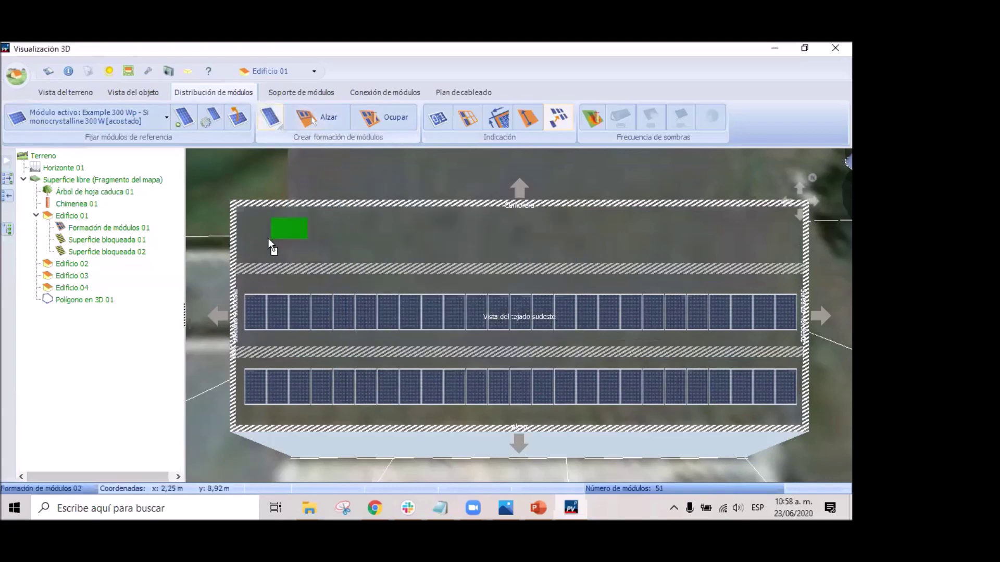
{"action": "left_click", "coordinate": [264, 242]}
{"action": "left_click", "coordinate": [271, 117]}
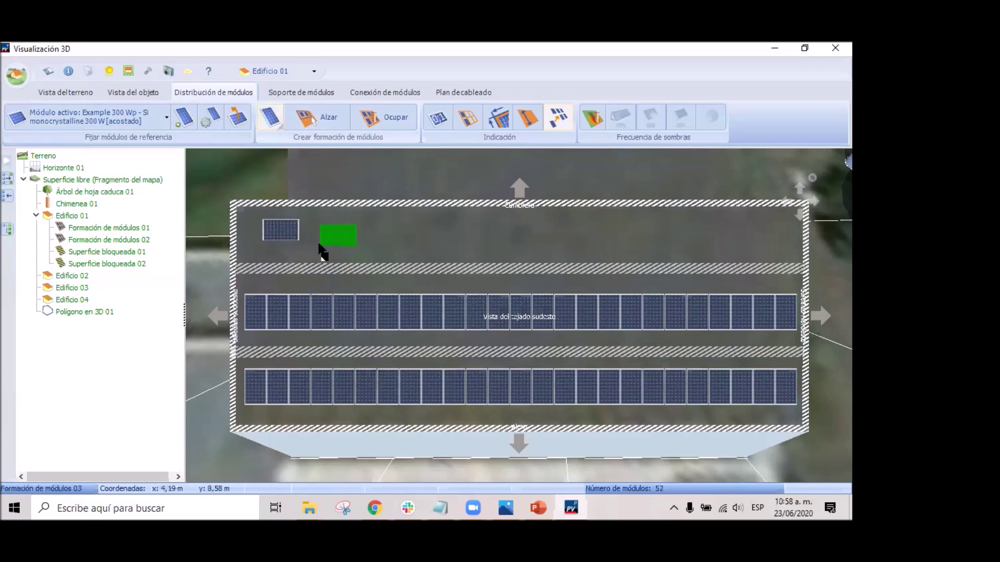
{"action": "left_click", "coordinate": [320, 244]}
{"action": "left_click", "coordinate": [271, 118]}
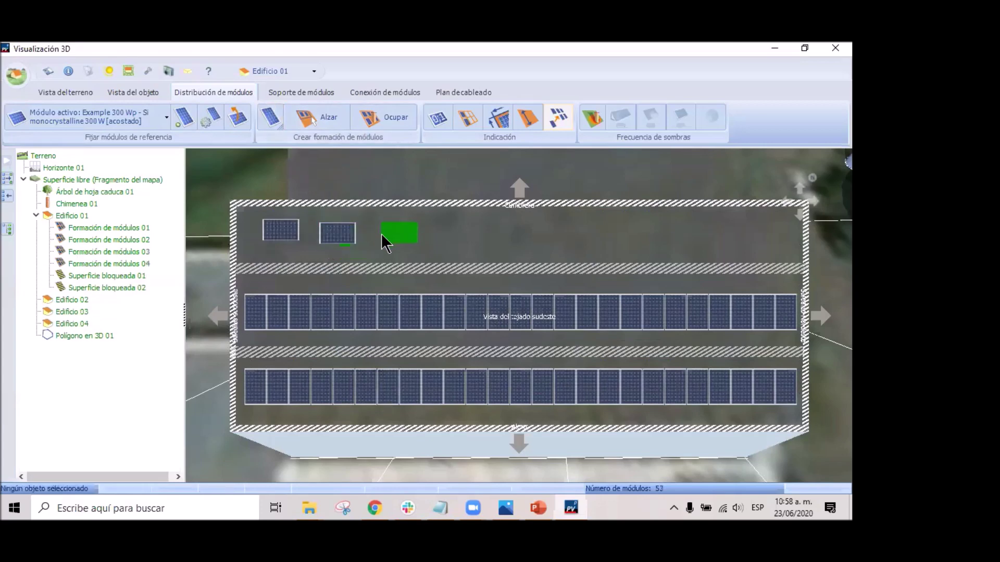
{"action": "left_click", "coordinate": [383, 243]}
{"action": "left_click", "coordinate": [270, 117]}
{"action": "left_click", "coordinate": [465, 246]}
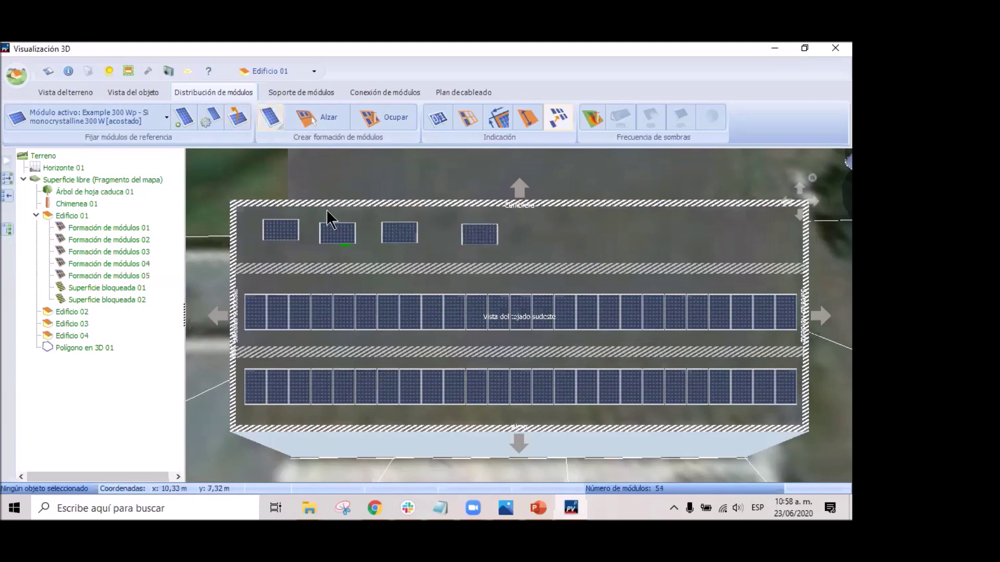
Delete the four test modules and return the reference module to portrait.
{"action": "left_click_drag", "start_coordinate": [229, 197], "coordinate": [578, 272]}
{"action": "key", "text": "Delete"}
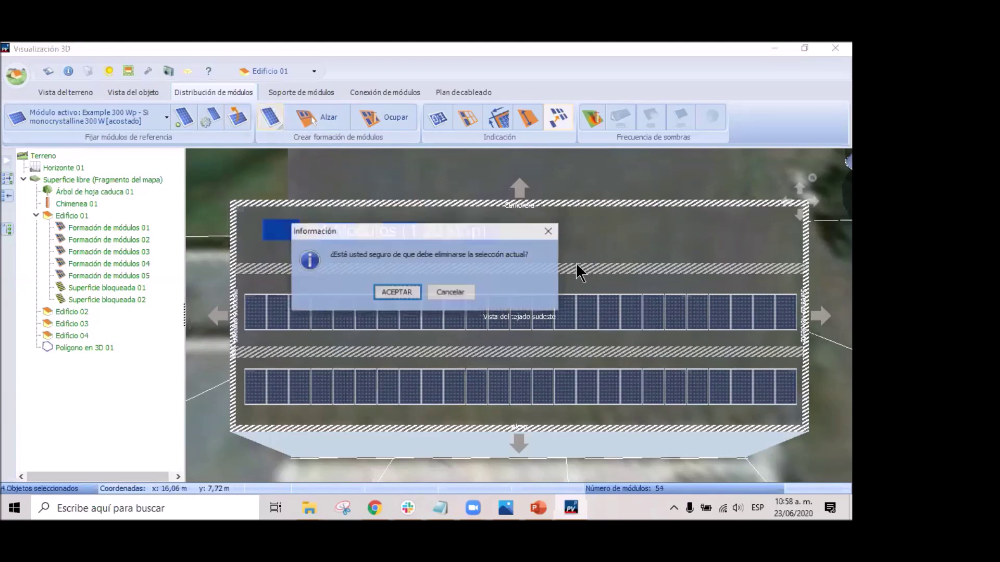
{"action": "left_click", "coordinate": [396, 292]}
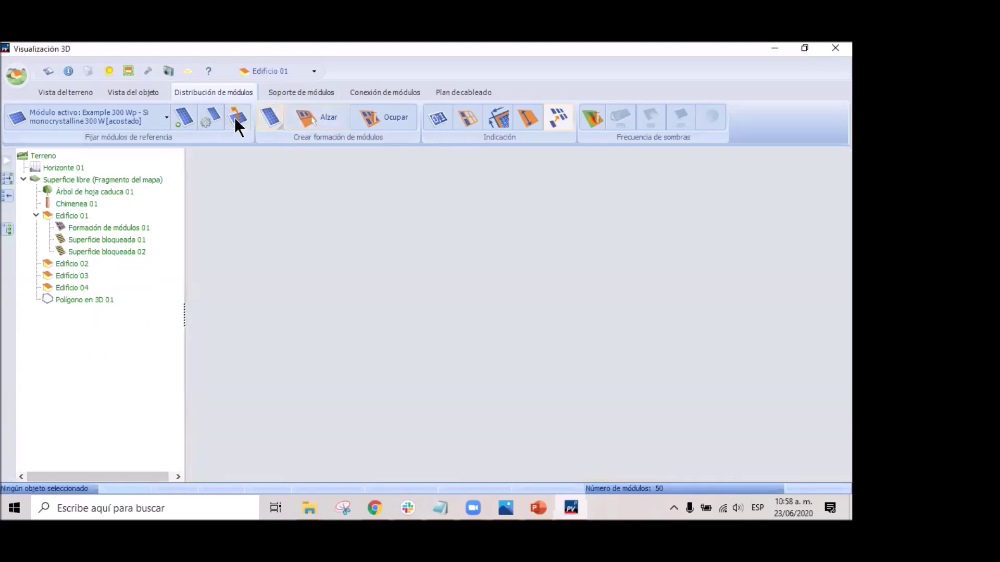
{"action": "left_click", "coordinate": [237, 120]}
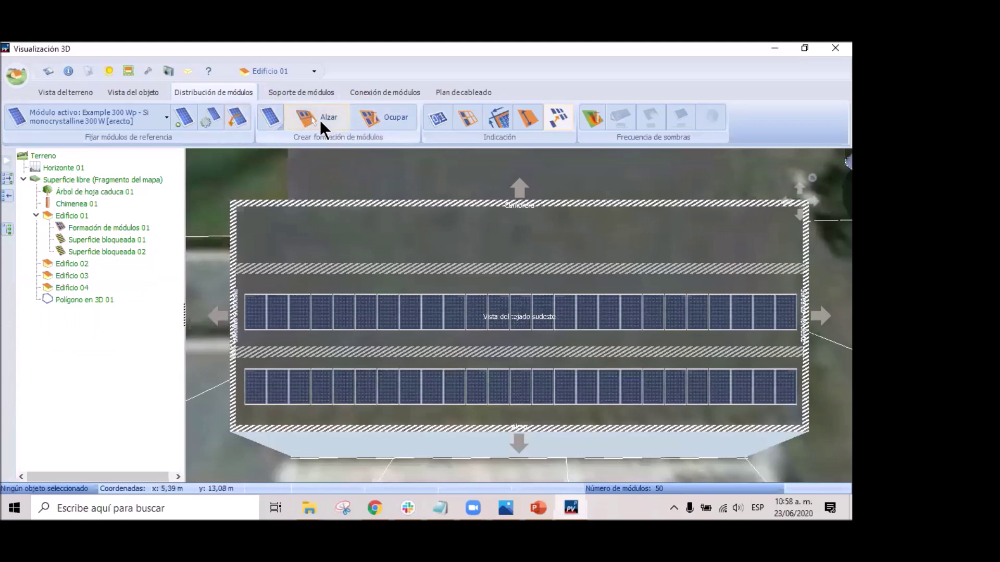
Draw a portrait row of 25 modules (7,50 kWp) across Edificio 01's top strip.
{"action": "left_click", "coordinate": [321, 121]}
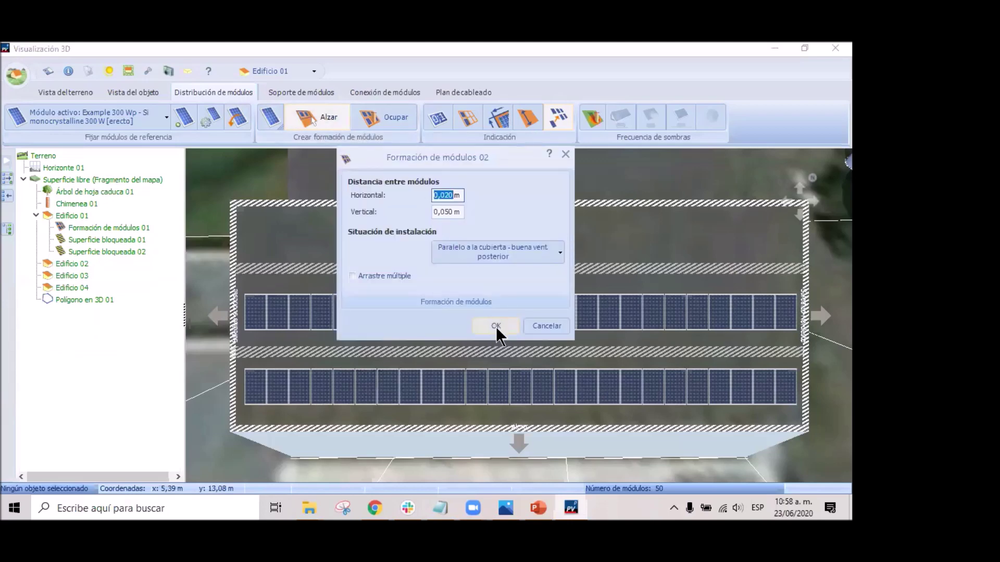
{"action": "left_click", "coordinate": [497, 328]}
{"action": "left_click_drag", "start_coordinate": [245, 223], "coordinate": [798, 257]}
{"action": "left_click", "coordinate": [409, 292]}
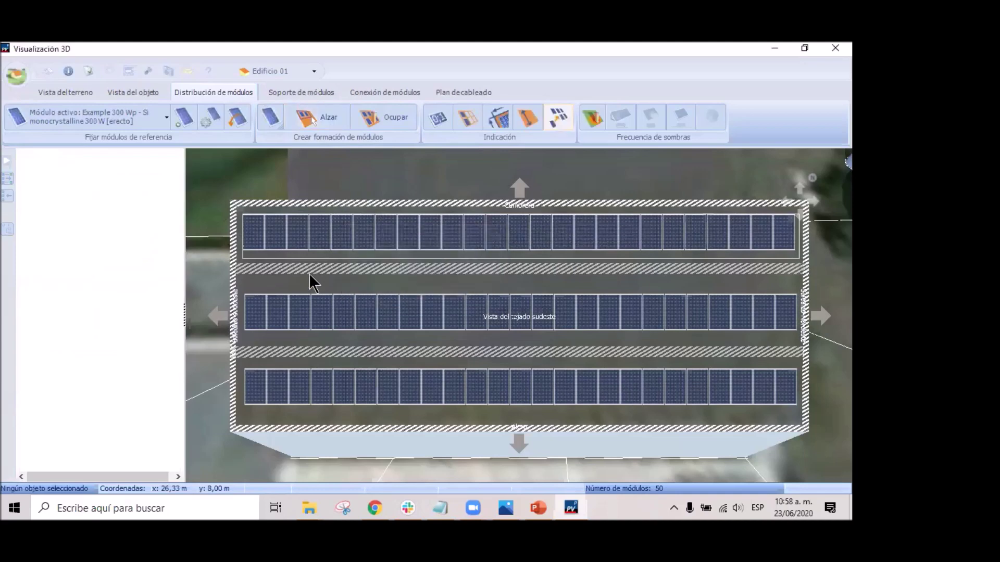
{"action": "mouse_move", "coordinate": [774, 259]}
{"action": "left_mouse_down"}
{"action": "mouse_move", "coordinate": [749, 257]}
{"action": "mouse_move", "coordinate": [788, 258]}
{"action": "left_mouse_up"}
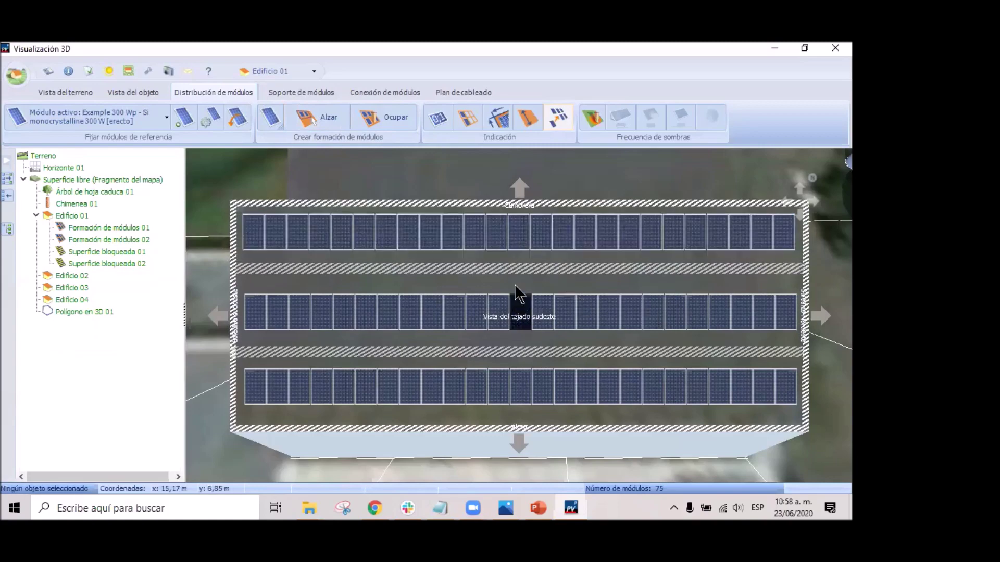
{"action": "scroll", "coordinate": [442, 278], "scroll_direction": "up", "scroll_amount": 2}
{"action": "scroll", "coordinate": [447, 276], "scroll_direction": "down", "scroll_amount": 2}
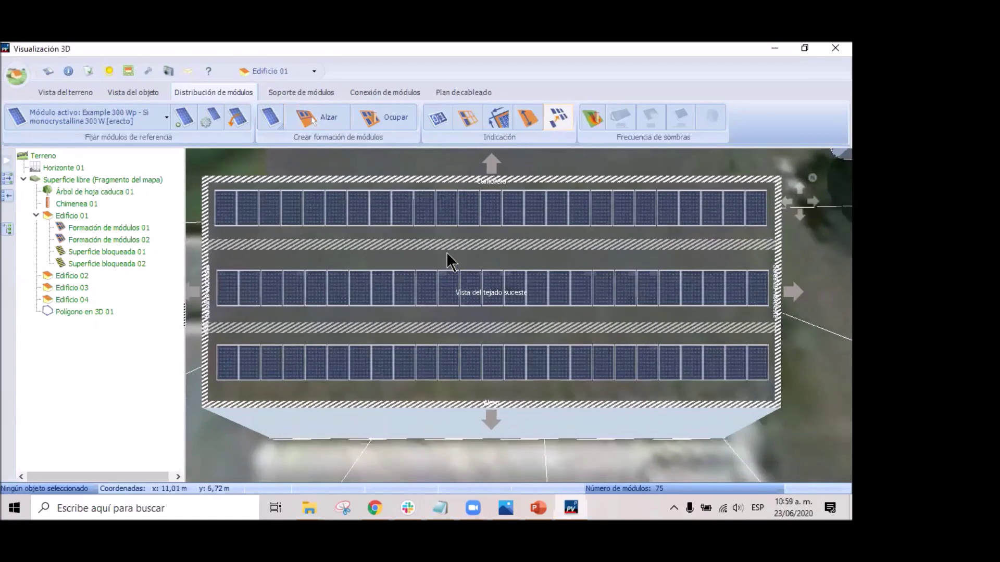
{"action": "right_click", "coordinate": [461, 262]}
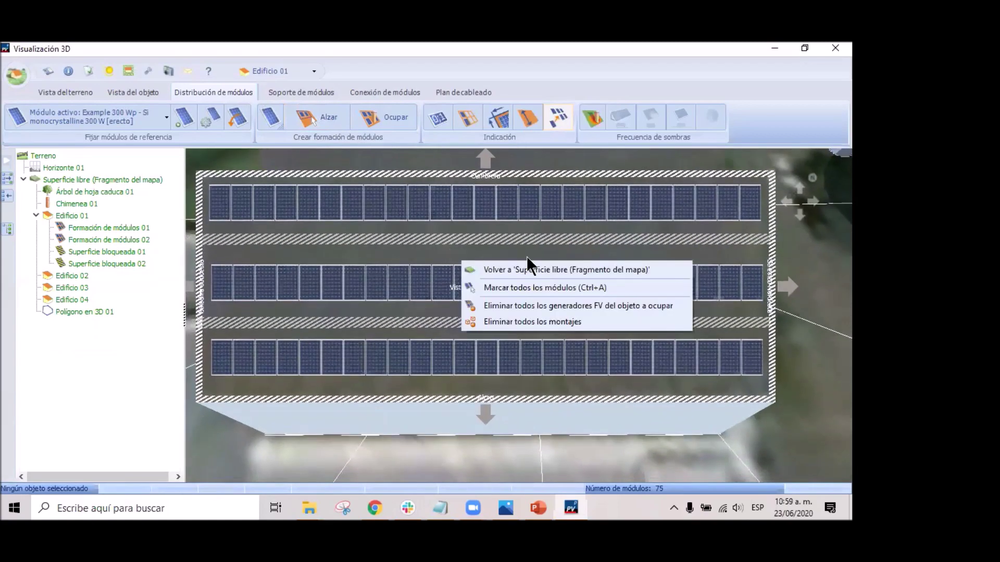
Leave Edificio 01 and return to the Superficie libre area, then the whole terrain.
{"action": "left_click", "coordinate": [558, 268]}
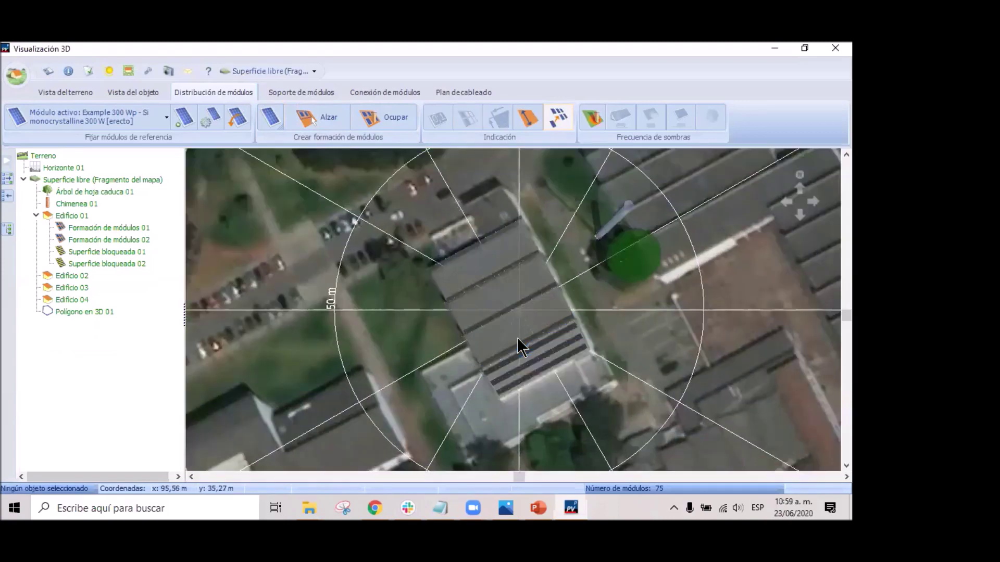
{"action": "scroll", "coordinate": [517, 337], "scroll_direction": "up", "scroll_amount": 2}
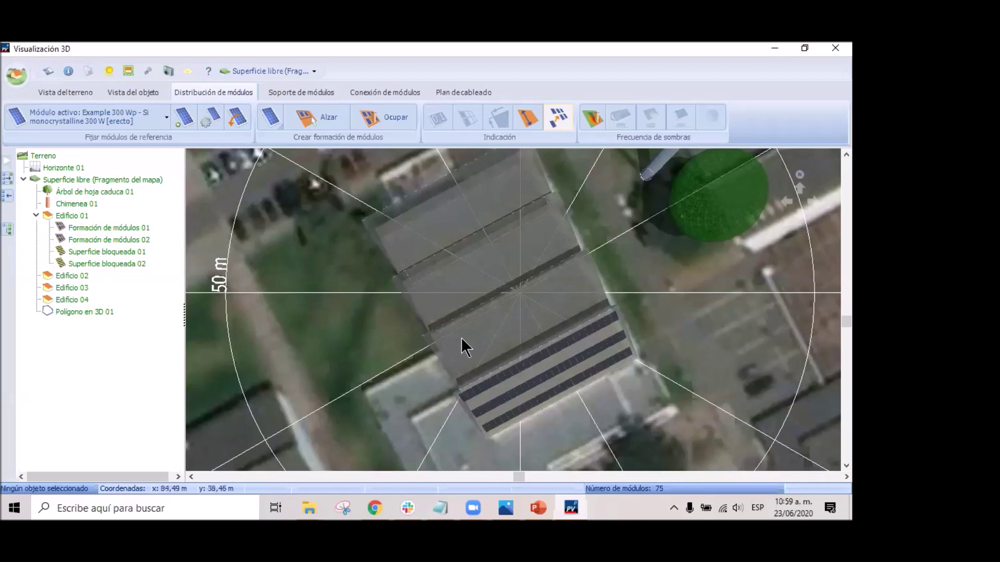
{"action": "right_click", "coordinate": [525, 334]}
{"action": "left_click", "coordinate": [577, 344]}
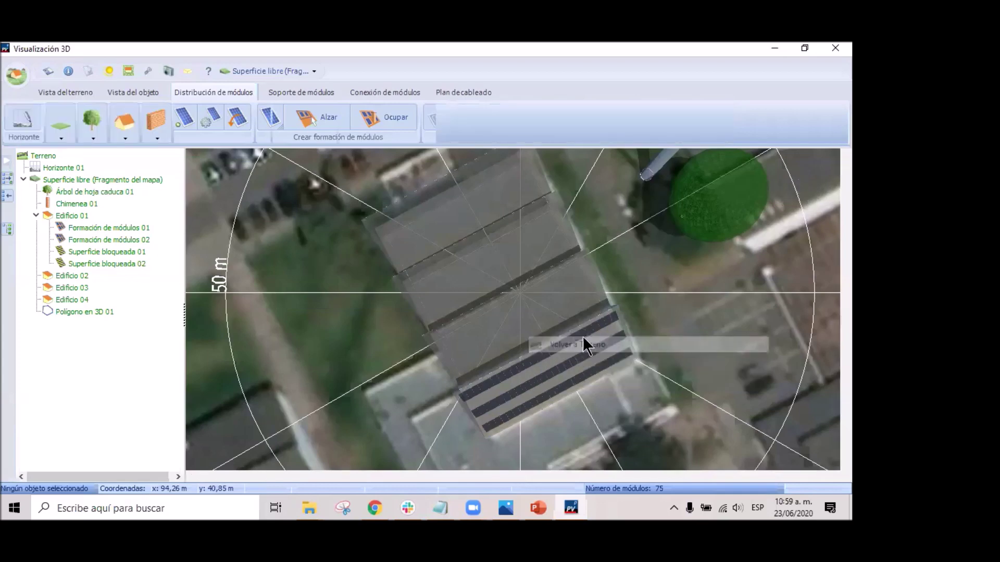
Activate Superficie libre, then activate Edificio 02 for editing its roof.
{"action": "left_click", "coordinate": [467, 268]}
{"action": "right_click", "coordinate": [475, 272]}
{"action": "left_click", "coordinate": [520, 281]}
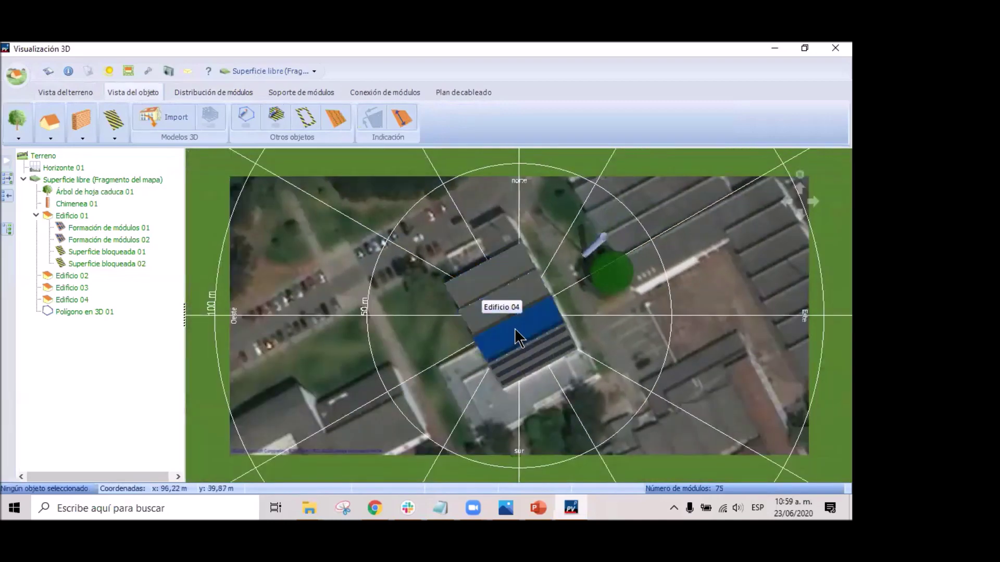
{"action": "right_click", "coordinate": [522, 331]}
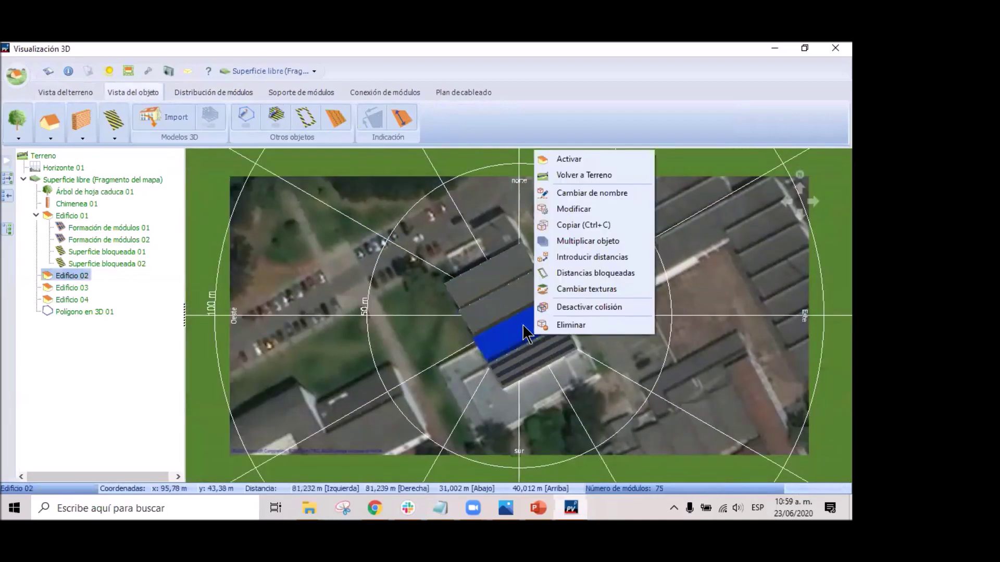
{"action": "left_click", "coordinate": [590, 158]}
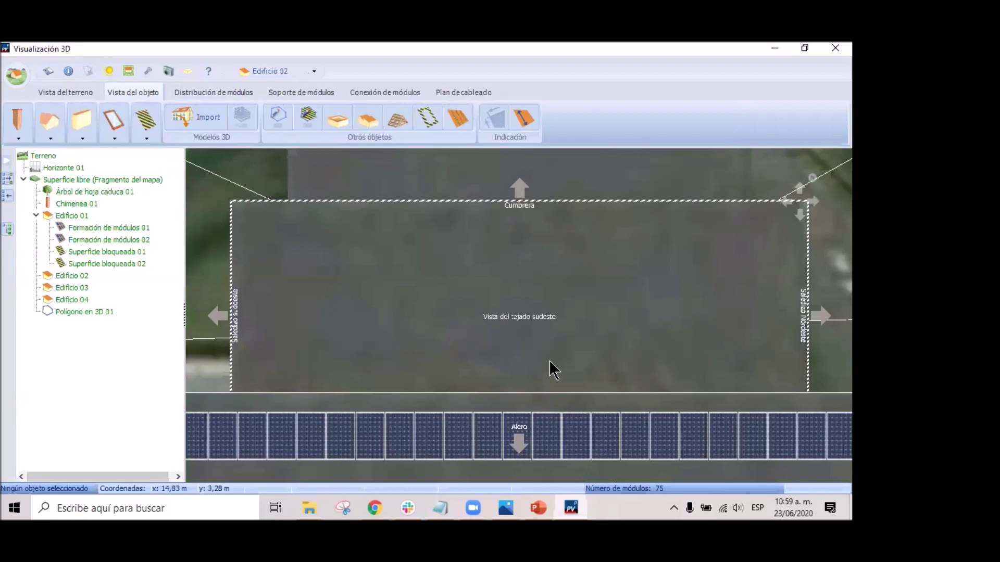
Drop a blocked surface onto Edificio 02's roof.
{"action": "left_click", "coordinate": [214, 89]}
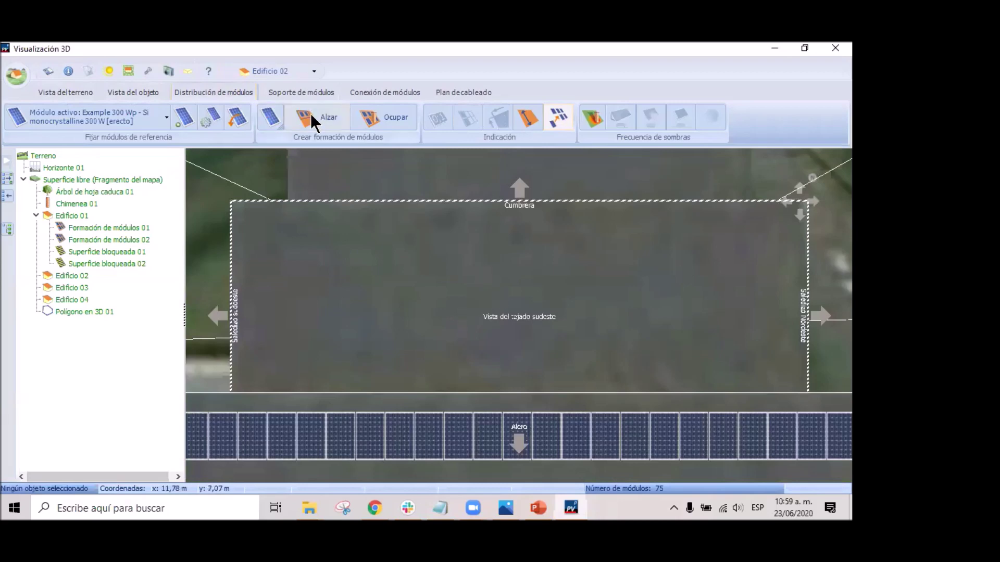
{"action": "left_click", "coordinate": [271, 119]}
{"action": "left_click", "coordinate": [133, 92]}
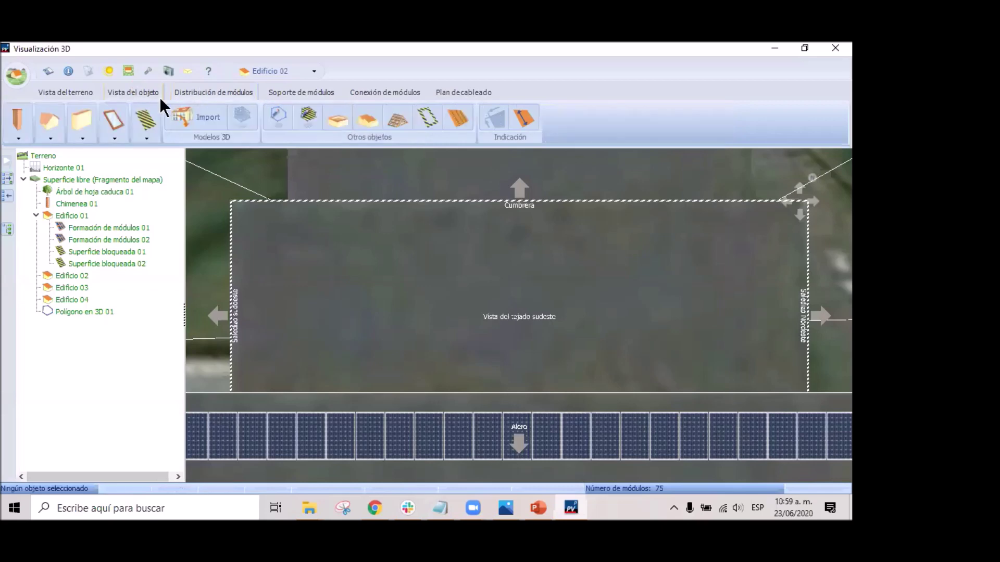
{"action": "left_click", "coordinate": [146, 125]}
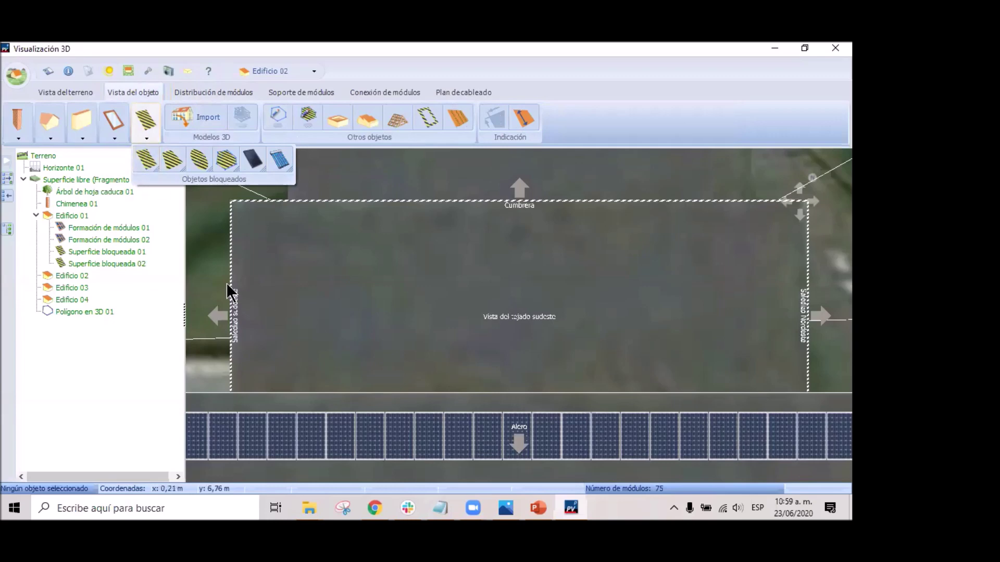
{"action": "left_click_drag", "start_coordinate": [149, 161], "coordinate": [242, 295]}
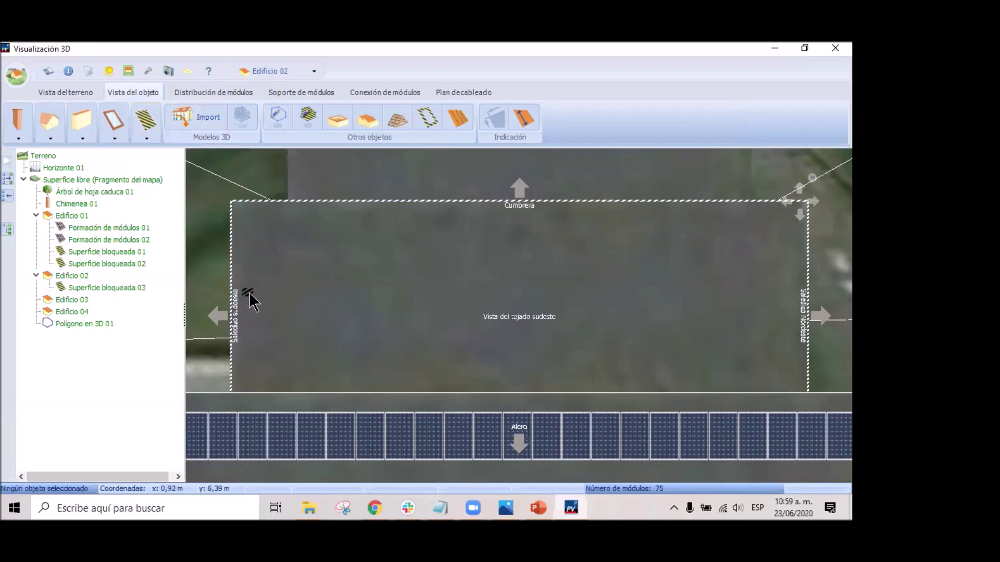
Resize Superficie bloqueada 03 to 26,200 m wide by 0,500 m high.
{"action": "right_click", "coordinate": [263, 307]}
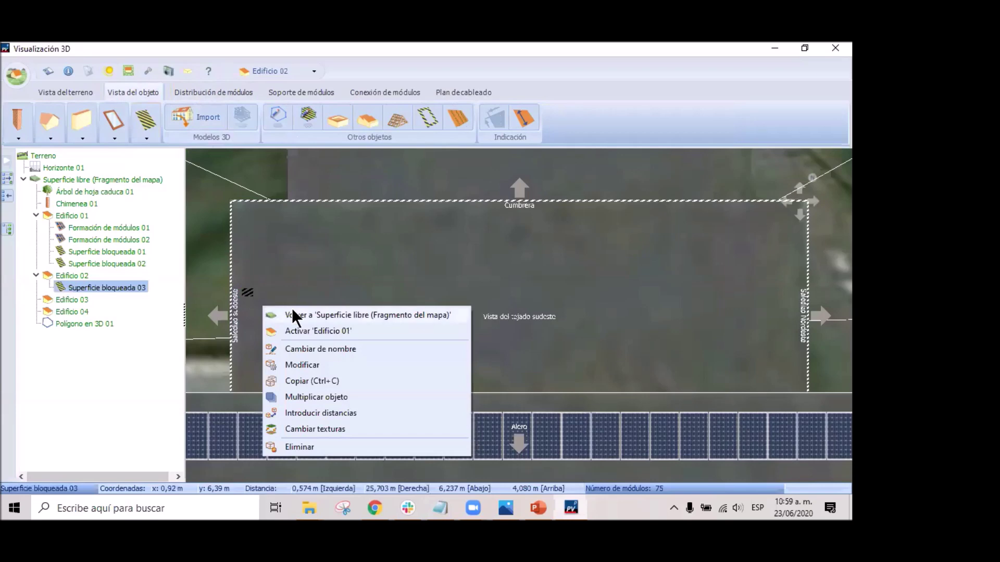
{"action": "left_click", "coordinate": [344, 366]}
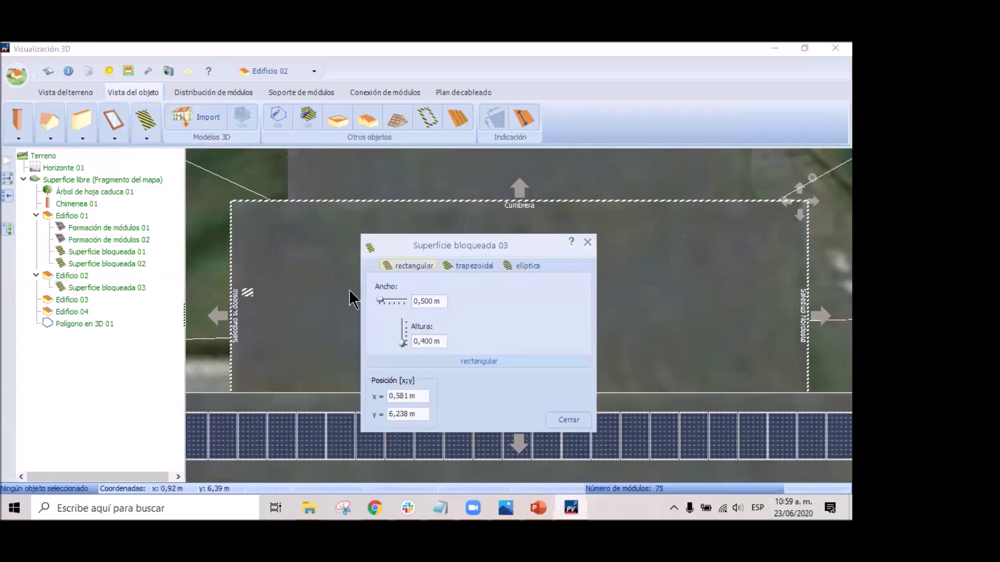
{"action": "left_click_drag", "start_coordinate": [380, 300], "coordinate": [409, 305]}
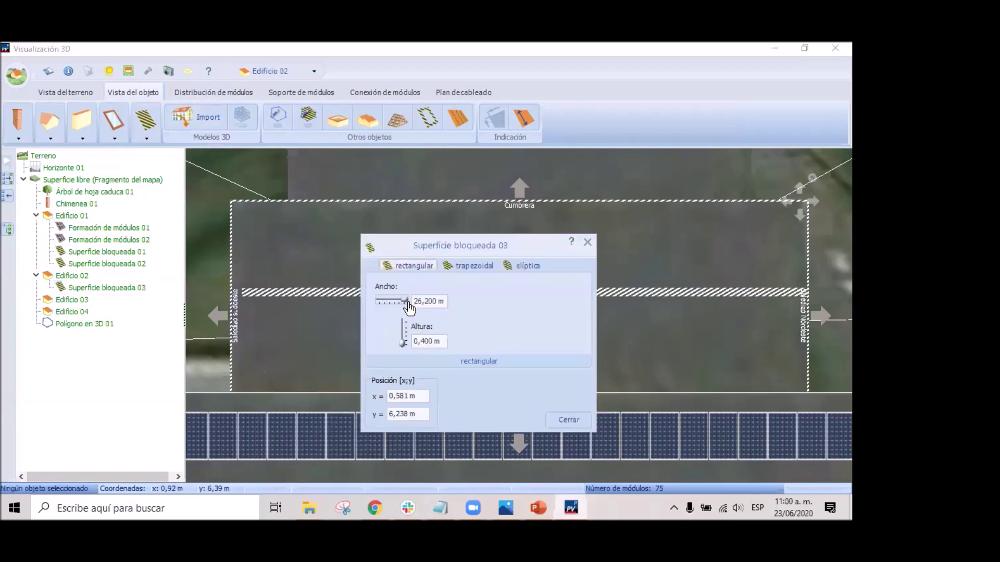
{"action": "double_click", "coordinate": [423, 342]}
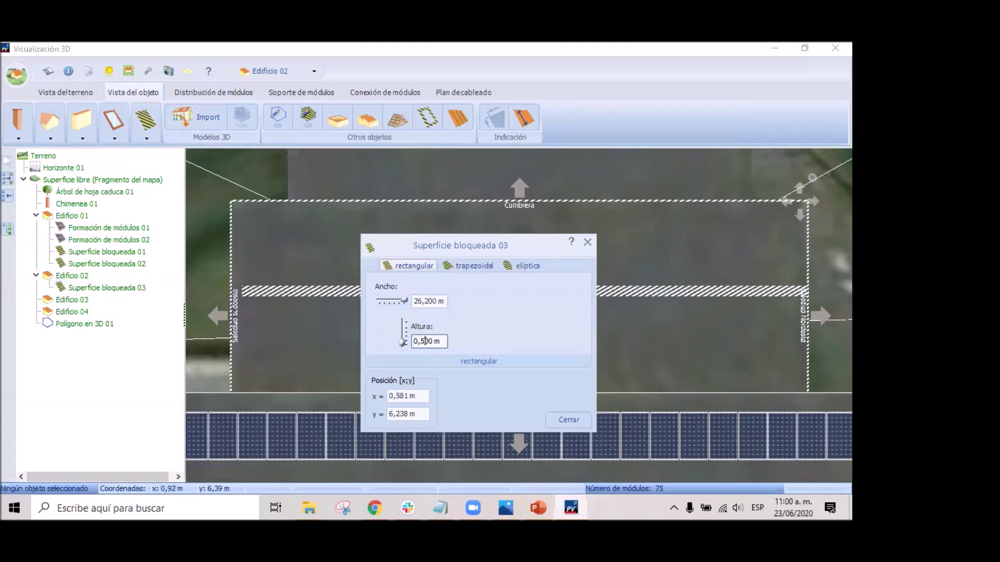
{"action": "key", "text": "Return"}
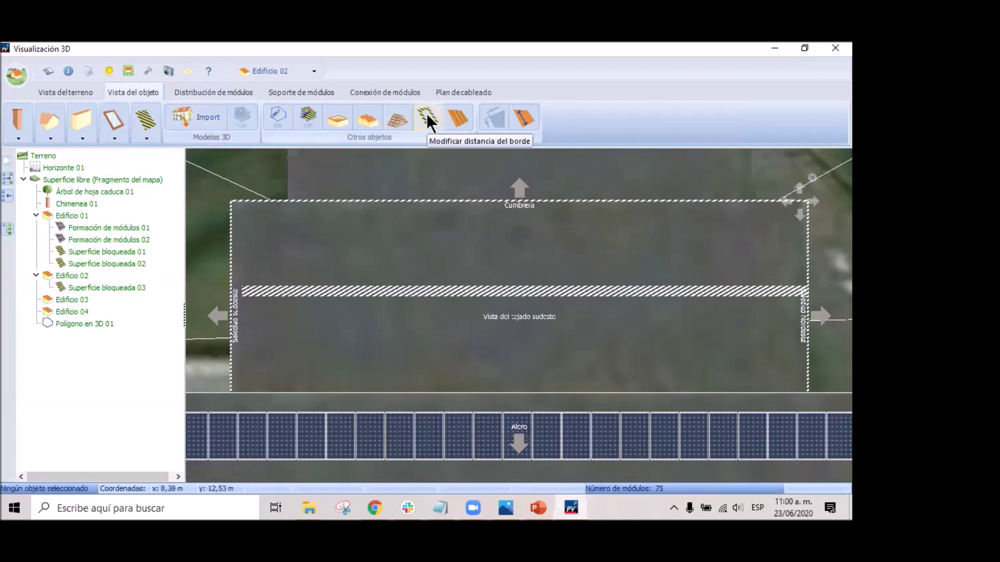
Change the roof's edge distance to 4 and shift the blocked strip slightly lower.
{"action": "left_click", "coordinate": [240, 295]}
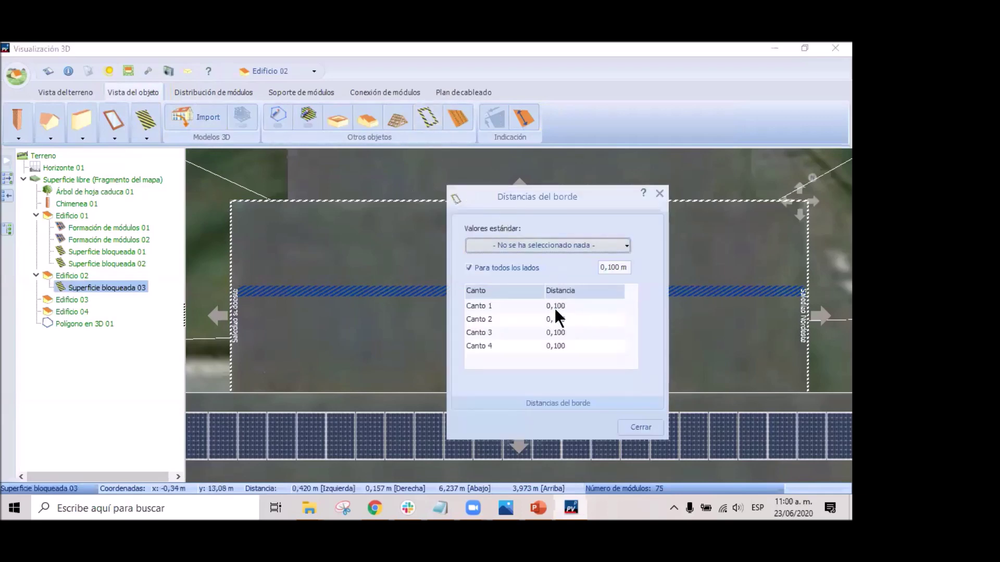
{"action": "double_click", "coordinate": [612, 267]}
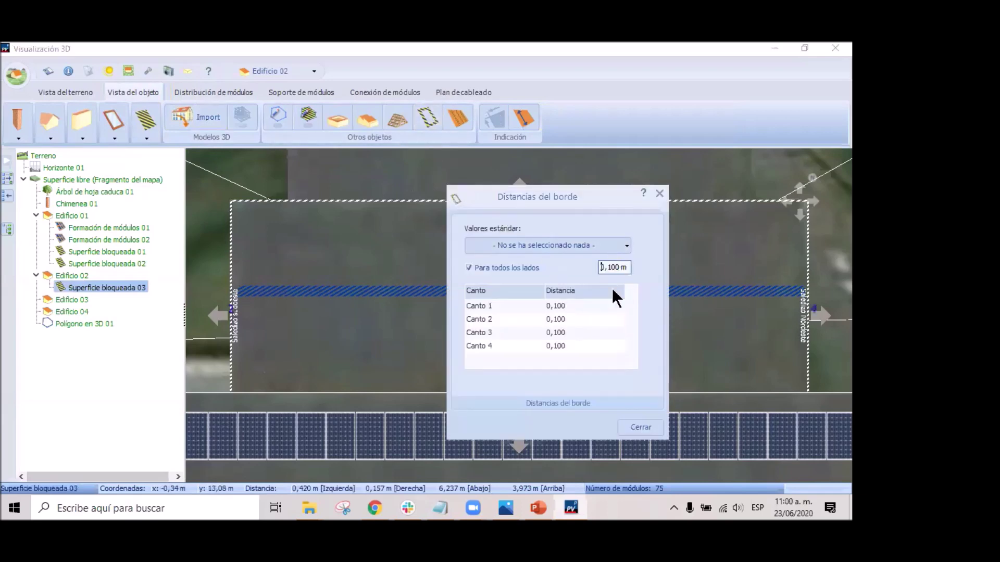
{"action": "key", "text": "Right"}
{"action": "key", "text": "BackSpace"}
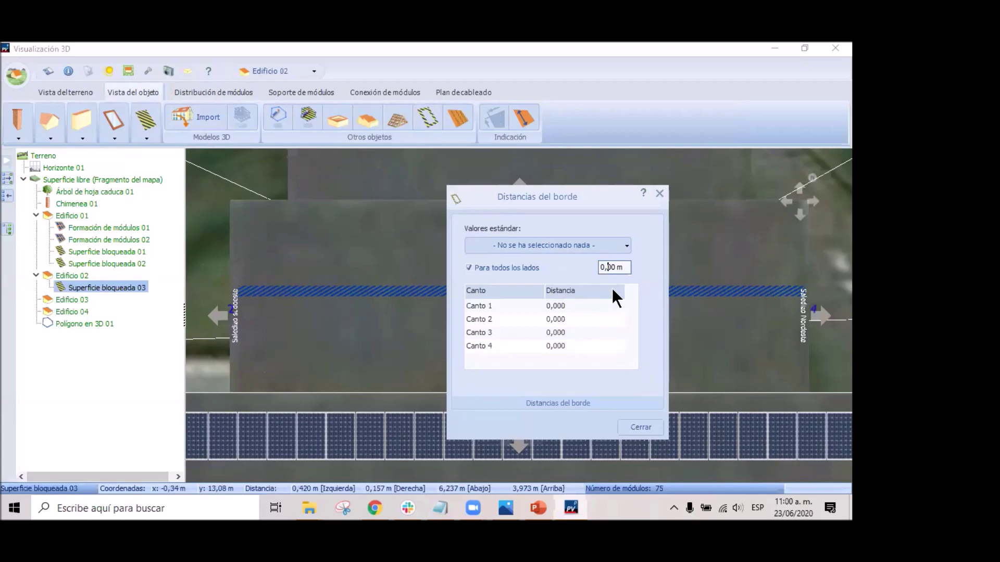
{"action": "type", "text": "4"}
{"action": "key", "text": "Return"}
{"action": "left_click", "coordinate": [595, 329]}
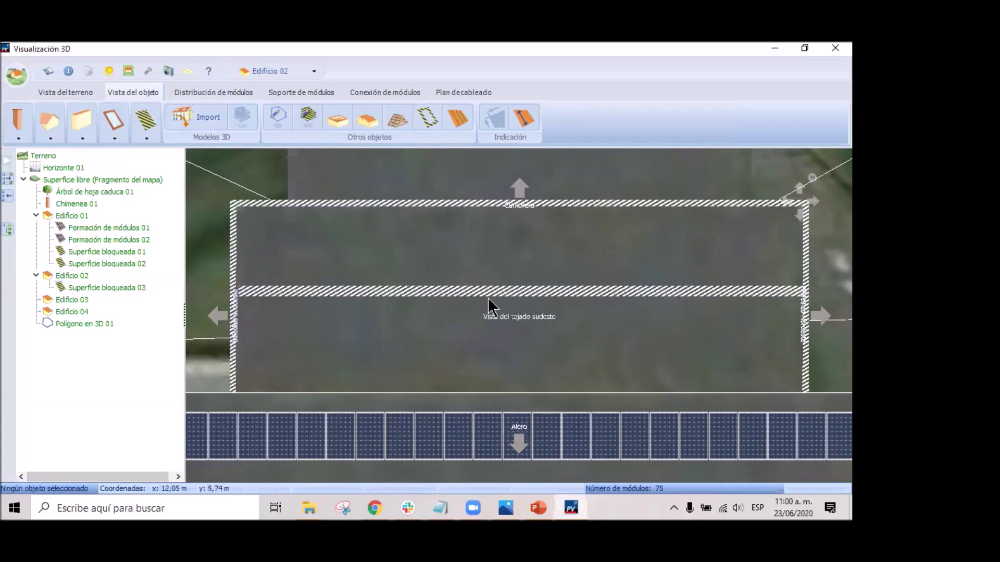
{"action": "left_click_drag", "start_coordinate": [499, 292], "coordinate": [237, 307]}
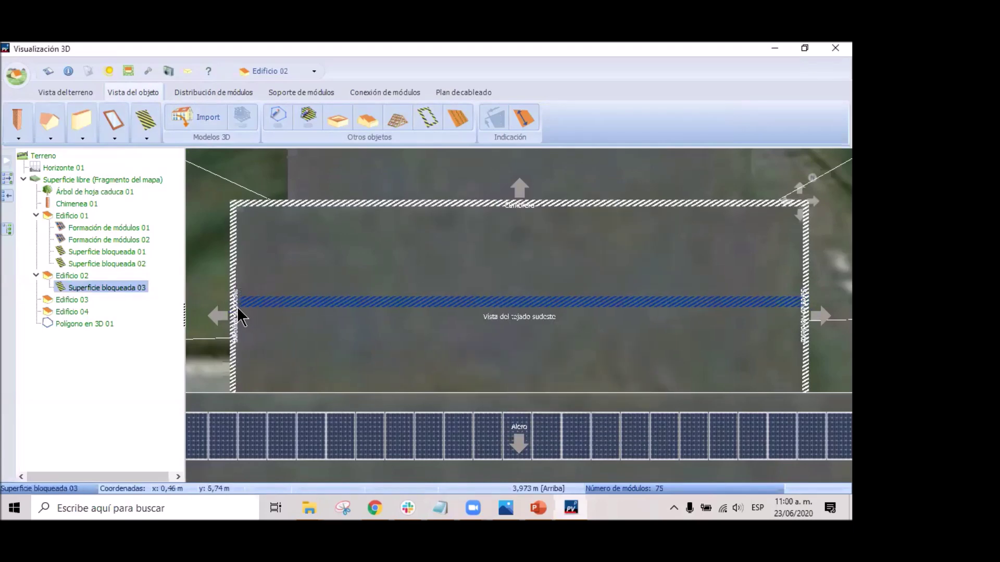
Fill Edificio 02's roof as Formación de módulos 03 with default spacing, reaching 175 modules.
{"action": "left_click", "coordinate": [364, 345]}
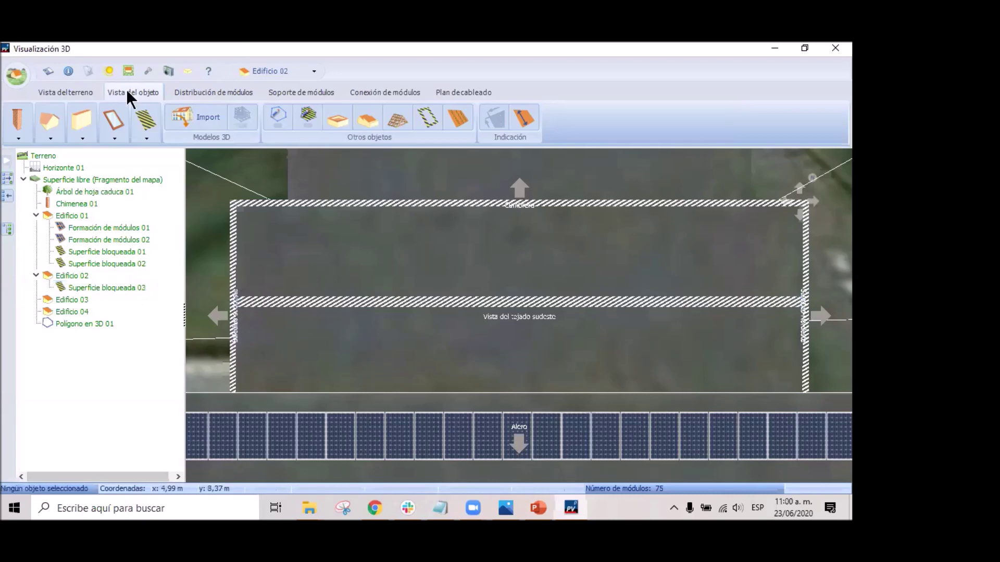
{"action": "left_click", "coordinate": [220, 92]}
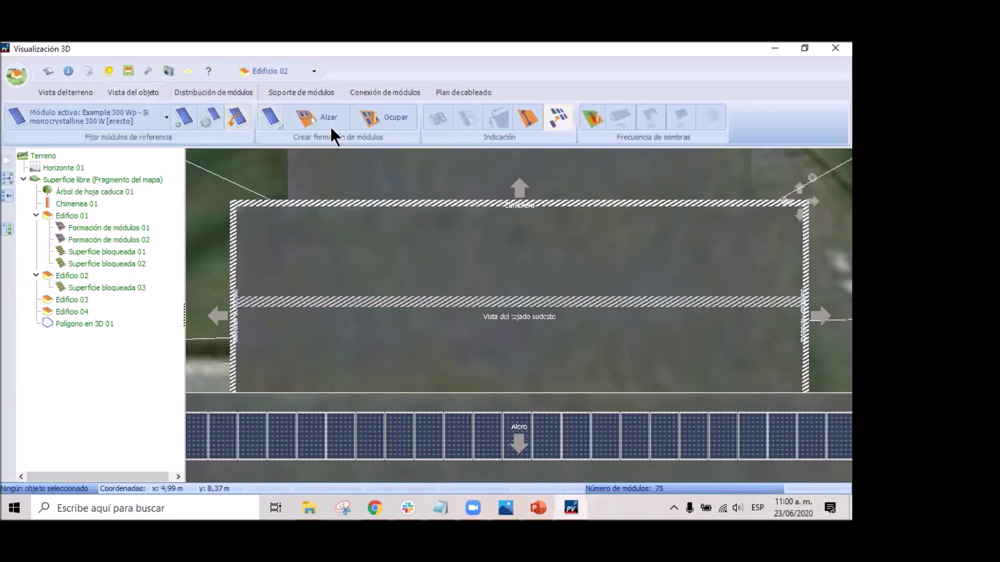
{"action": "left_click", "coordinate": [389, 115]}
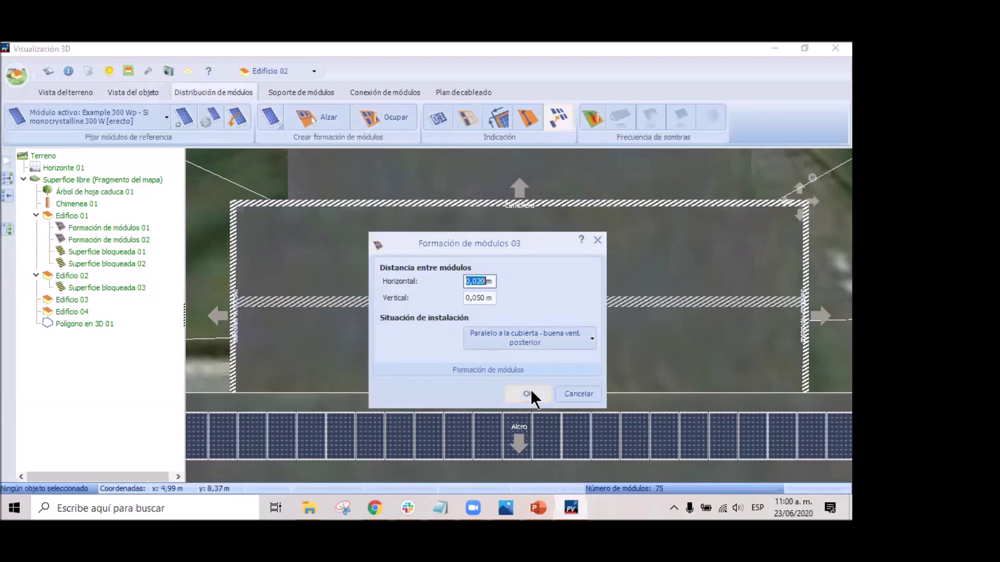
{"action": "left_click", "coordinate": [538, 394]}
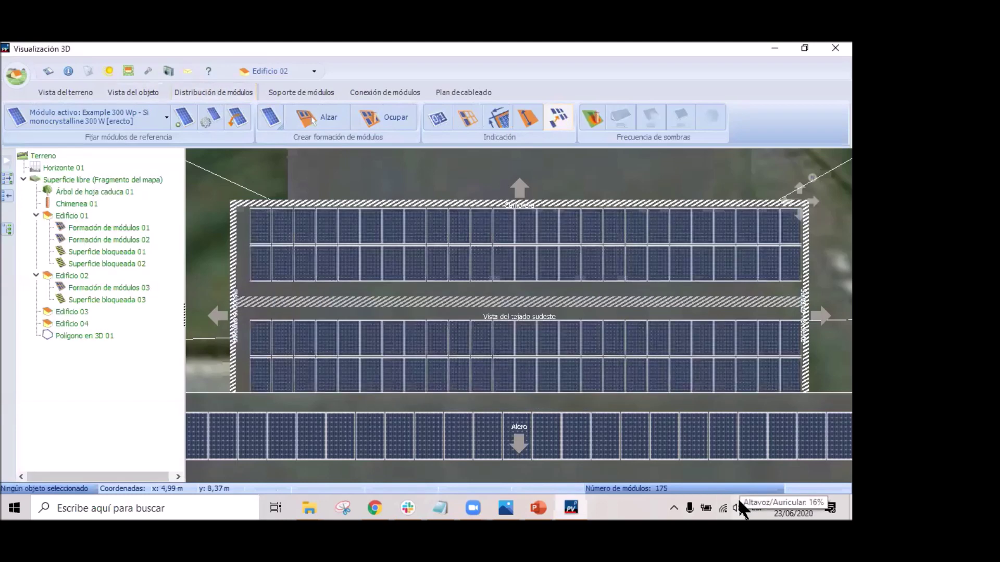
{"action": "left_click_drag", "start_coordinate": [206, 328], "coordinate": [203, 289]}
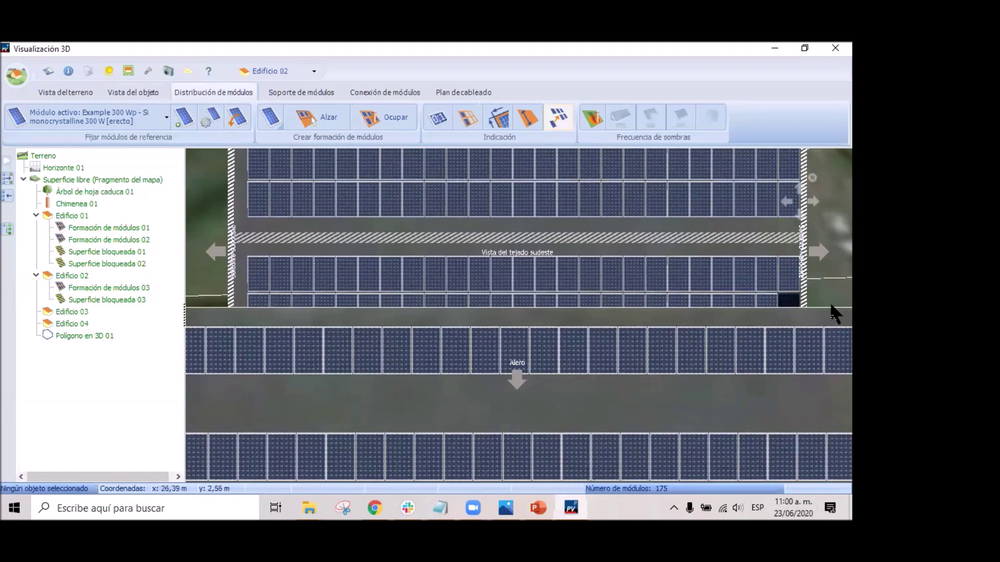
Inspect Edificio 02's module rows, then run the Frecuencia de sombras shading simulation.
{"action": "left_click_drag", "start_coordinate": [578, 337], "coordinate": [601, 340]}
{"action": "scroll", "coordinate": [461, 346], "scroll_direction": "up", "scroll_amount": 3}
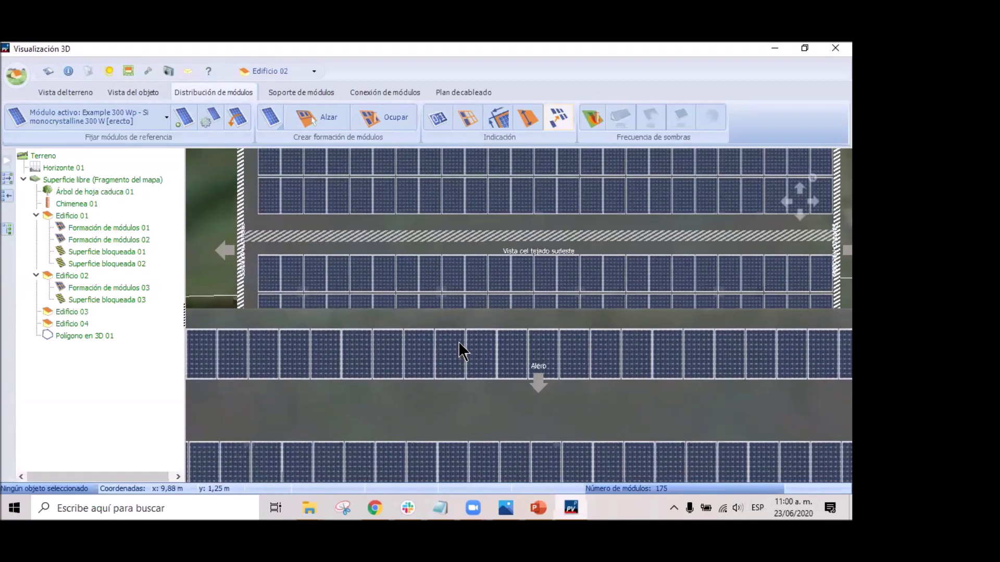
{"action": "scroll", "coordinate": [417, 333], "scroll_direction": "down", "scroll_amount": 3}
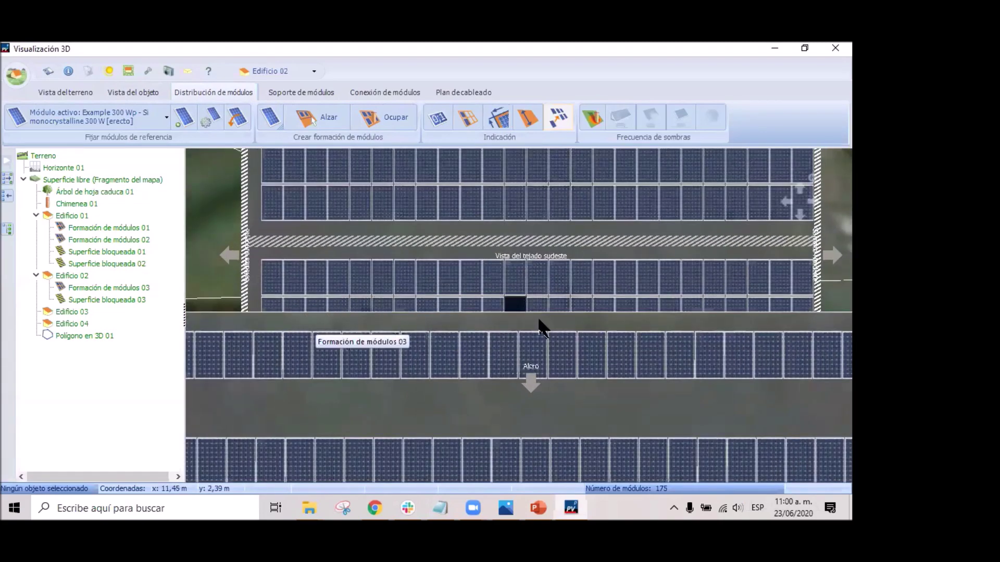
{"action": "scroll", "coordinate": [602, 294], "scroll_direction": "up", "scroll_amount": 2}
{"action": "scroll", "coordinate": [602, 292], "scroll_direction": "down", "scroll_amount": 2}
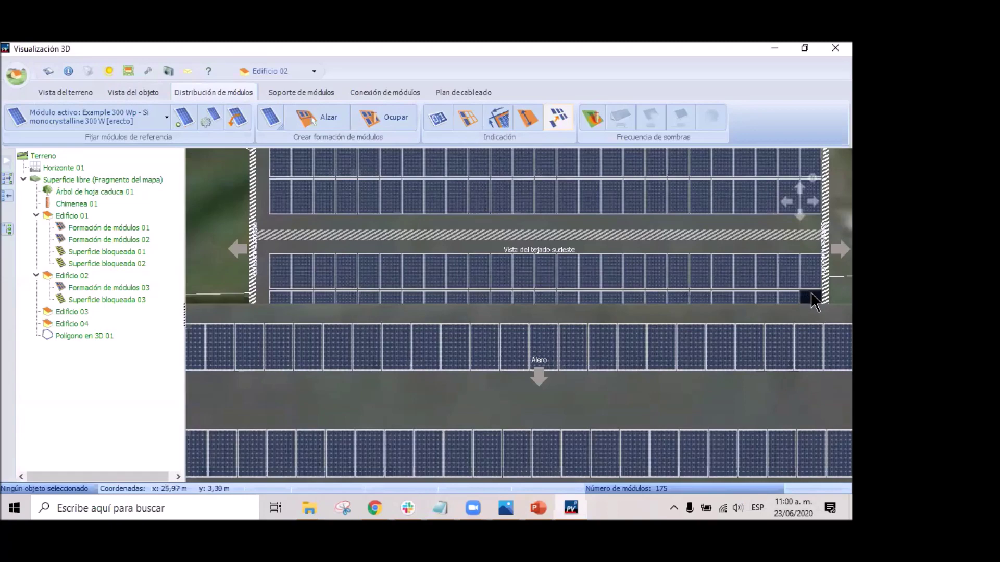
{"action": "scroll", "coordinate": [414, 270], "scroll_direction": "down", "scroll_amount": 2}
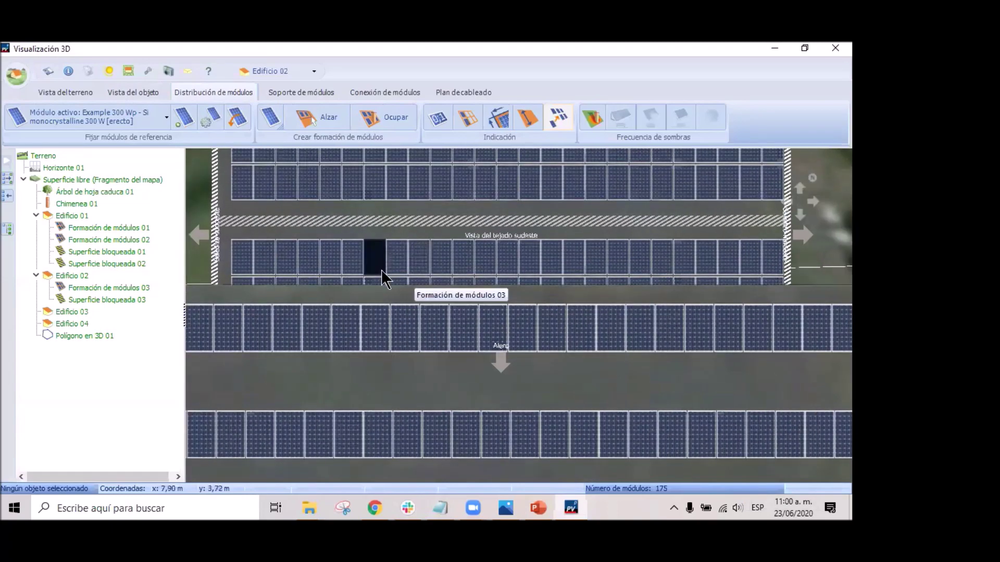
{"action": "scroll", "coordinate": [387, 217], "scroll_direction": "down", "scroll_amount": 2}
{"action": "scroll", "coordinate": [387, 217], "scroll_direction": "up", "scroll_amount": 3}
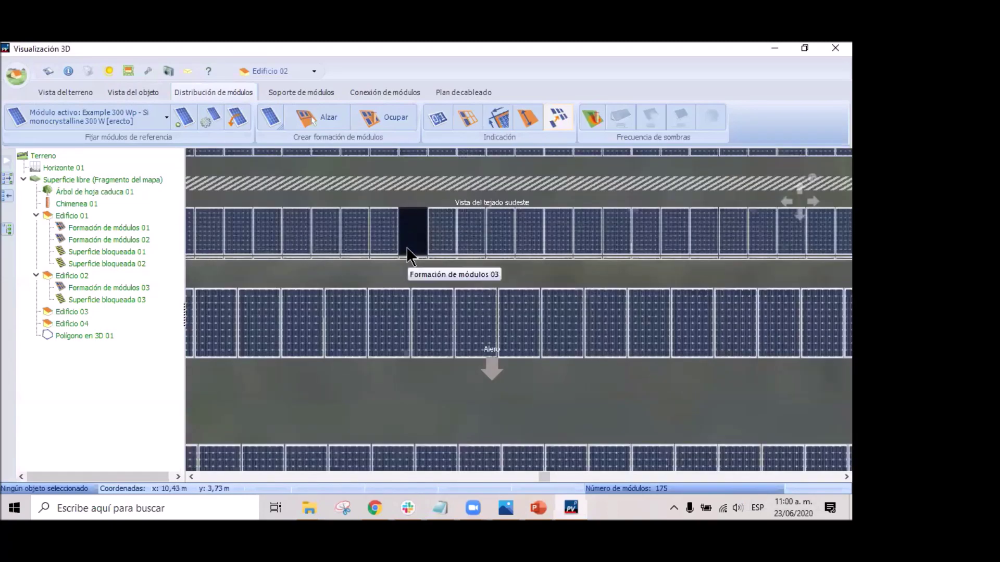
{"action": "scroll", "coordinate": [444, 297], "scroll_direction": "down", "scroll_amount": 3}
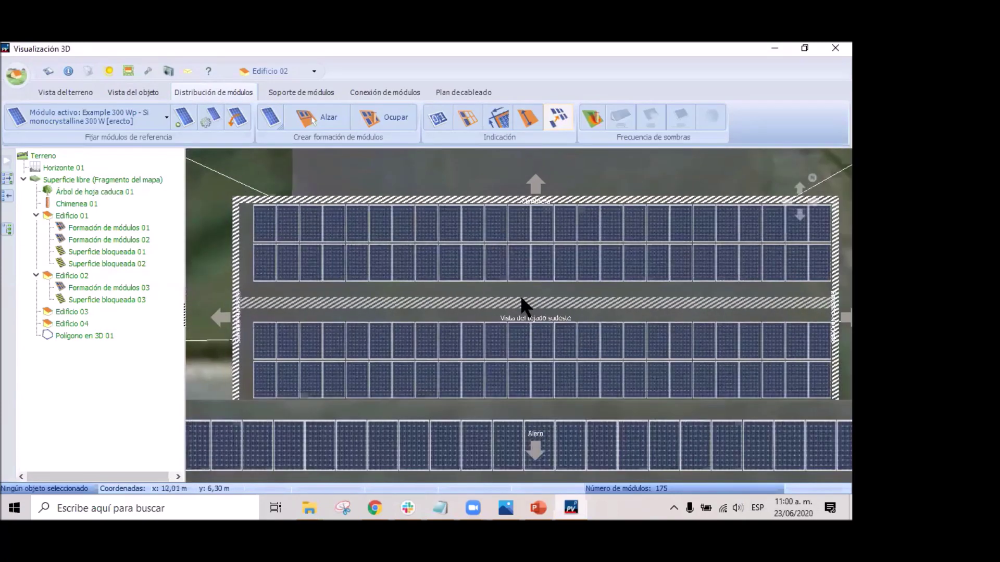
{"action": "left_click", "coordinate": [593, 117]}
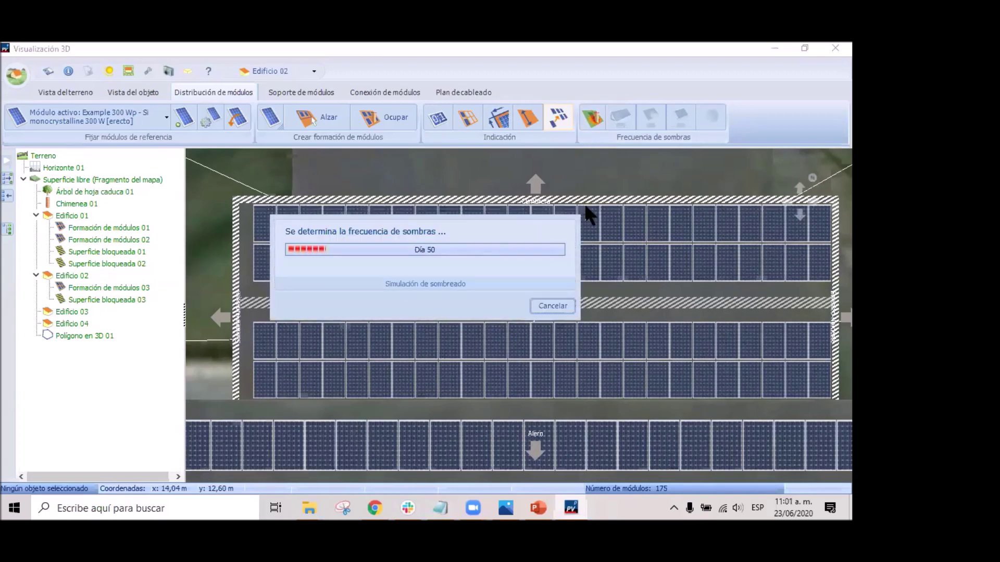
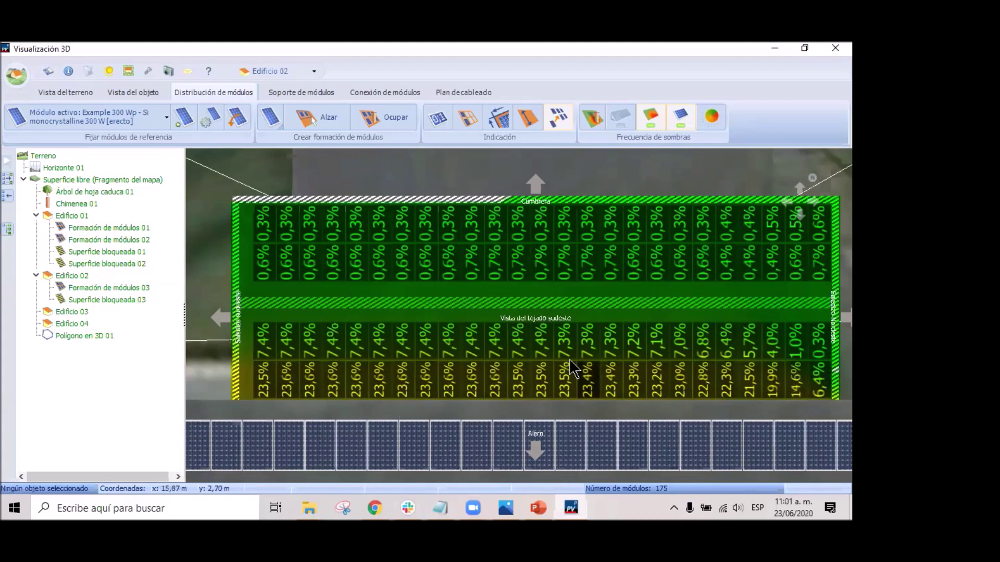
Turn off the shading percentage overlay on Edificio 02's modules.
{"action": "right_click", "coordinate": [493, 177]}
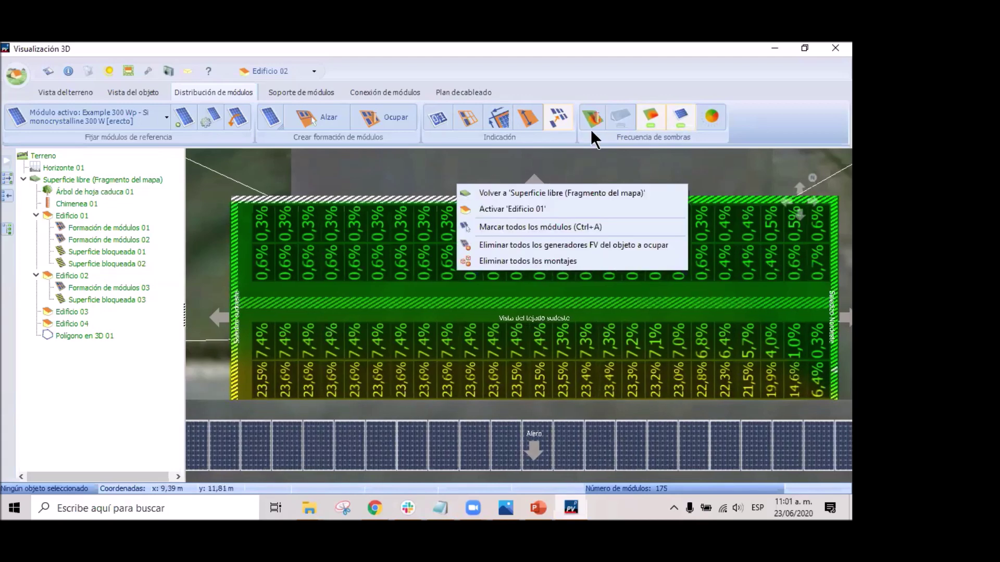
{"action": "left_click", "coordinate": [651, 123]}
{"action": "left_click", "coordinate": [651, 114]}
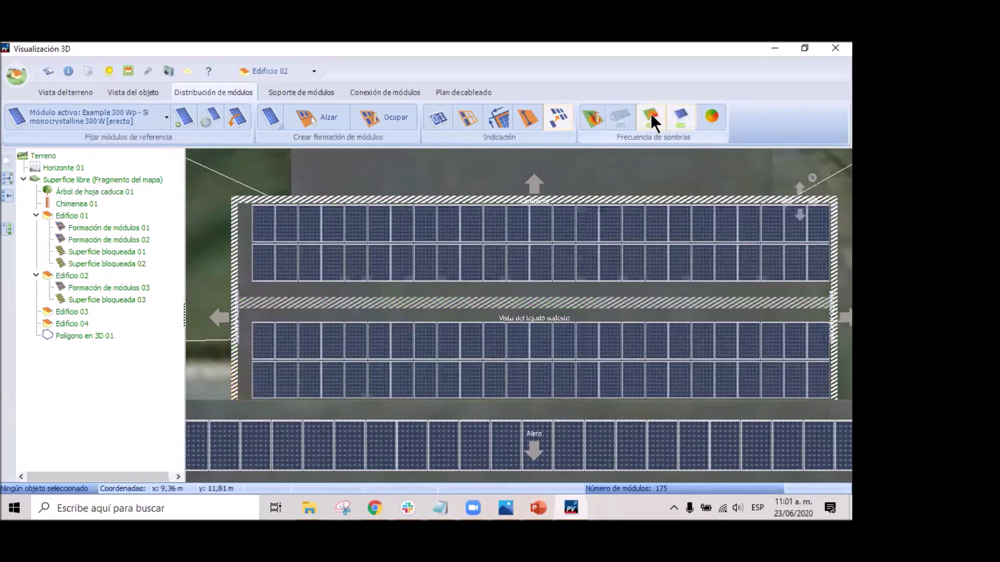
{"action": "left_click", "coordinate": [651, 113]}
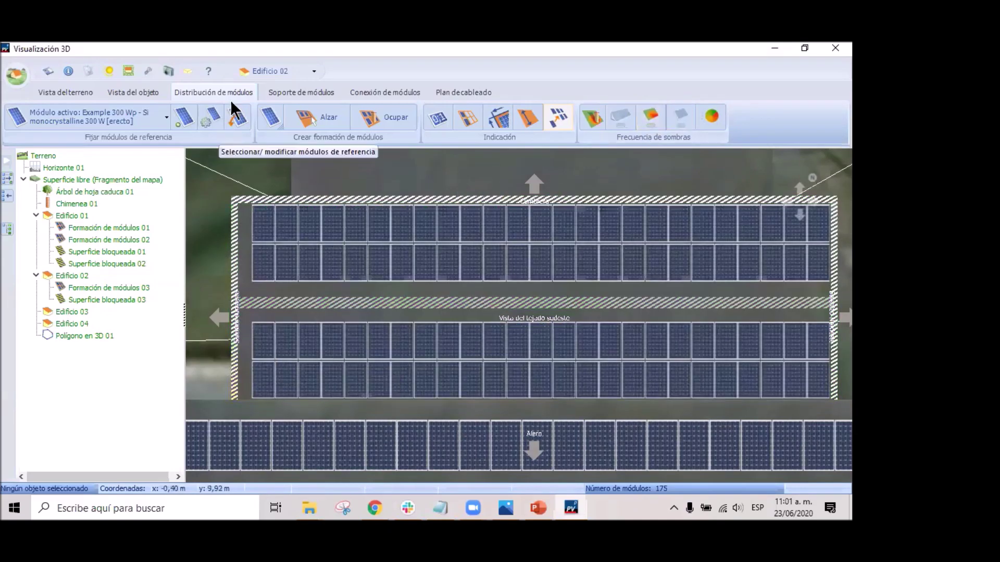
Select the 25 modules of the lowest row and delete them.
{"action": "left_click_drag", "start_coordinate": [240, 357], "coordinate": [618, 403]}
{"action": "left_click", "coordinate": [830, 376]}
{"action": "left_click_drag", "start_coordinate": [239, 380], "coordinate": [829, 404]}
{"action": "key", "text": "Delete"}
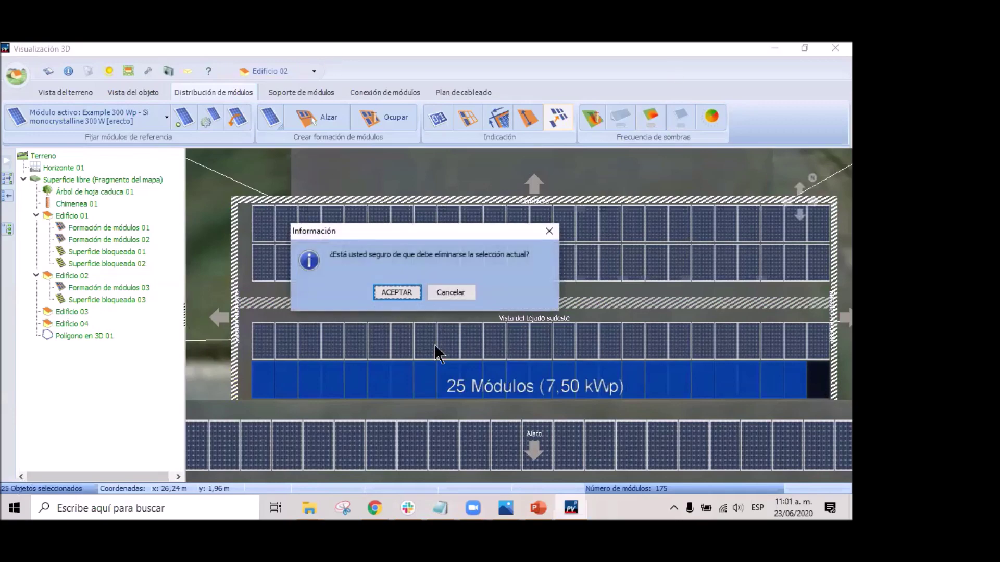
{"action": "left_click", "coordinate": [414, 294]}
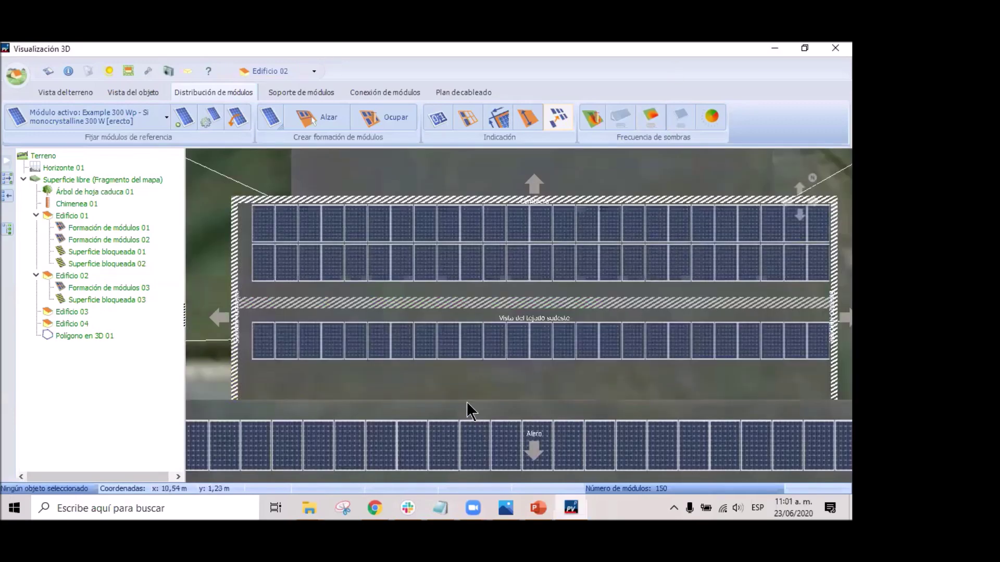
Select the remaining 75 modules and shift the formation slightly up and right.
{"action": "left_click_drag", "start_coordinate": [230, 181], "coordinate": [275, 226]}
{"action": "left_click_drag", "start_coordinate": [718, 436], "coordinate": [830, 424]}
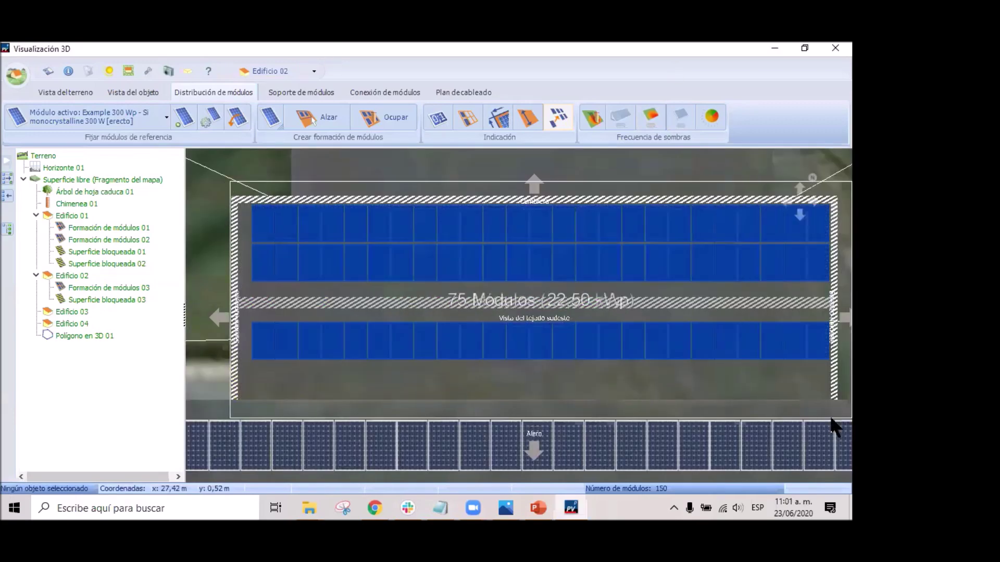
{"action": "left_click_drag", "start_coordinate": [223, 364], "coordinate": [244, 354]}
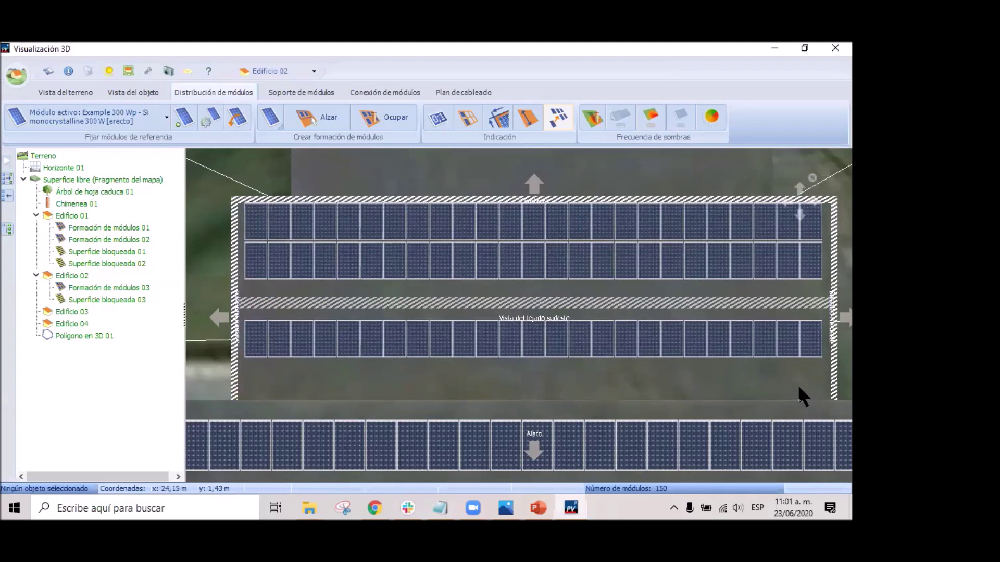
{"action": "scroll", "coordinate": [665, 382], "scroll_direction": "down", "scroll_amount": 1}
{"action": "middle_click_drag", "start_coordinate": [665, 383], "coordinate": [725, 410]}
Go back from Edificio 02's roof to the free surface, then to terrain level.
{"action": "right_click", "coordinate": [535, 326]}
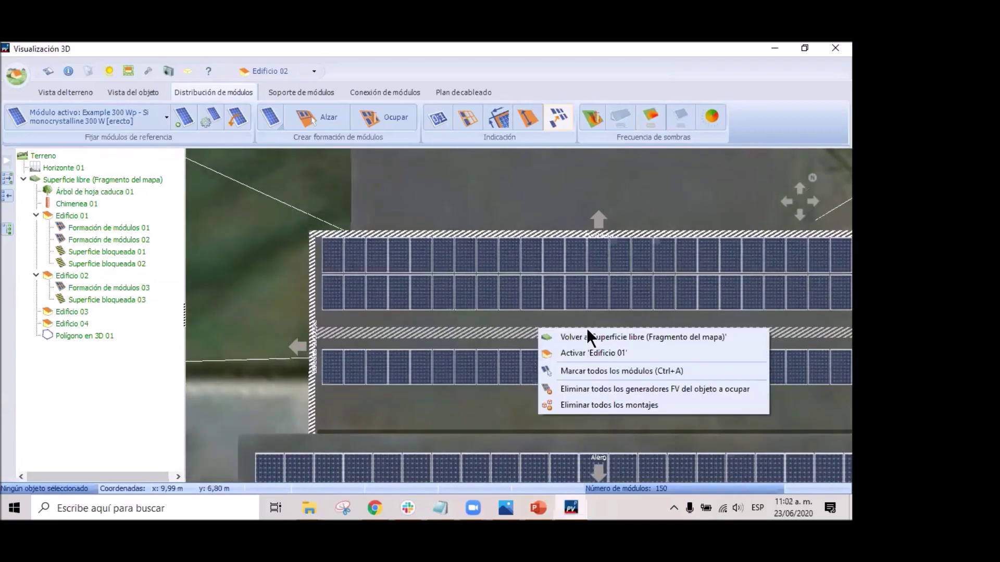
{"action": "left_click", "coordinate": [638, 335]}
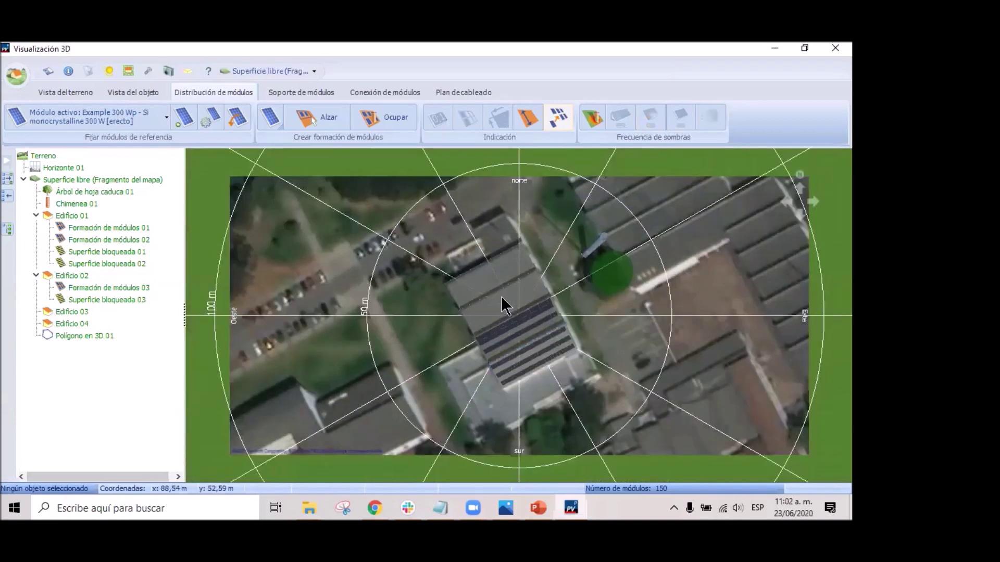
{"action": "right_click", "coordinate": [516, 309]}
{"action": "left_click", "coordinate": [552, 317]}
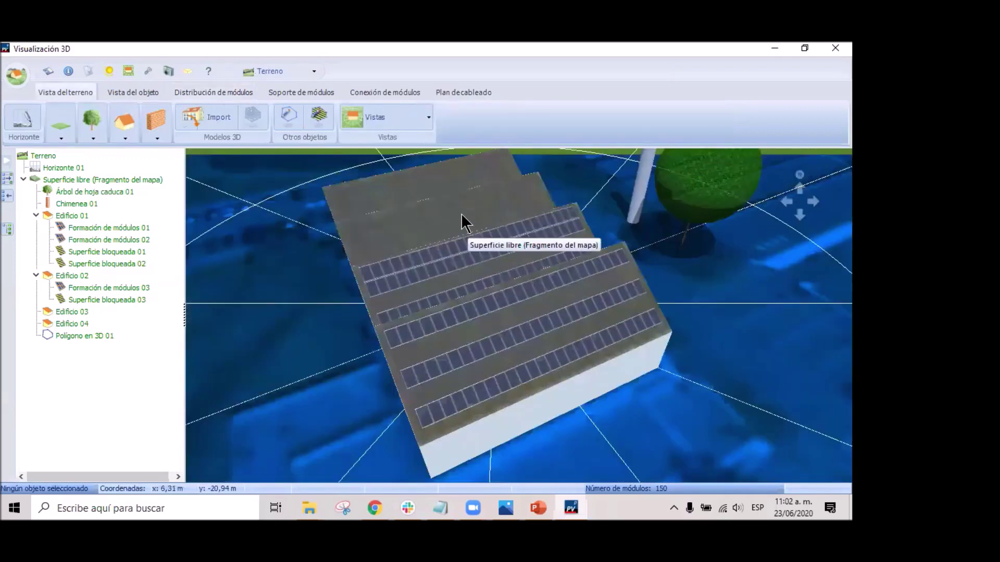
Activate the free map surface, then activate Edificio 03 to edit its roof.
{"action": "left_click", "coordinate": [461, 216]}
{"action": "right_click", "coordinate": [472, 227]}
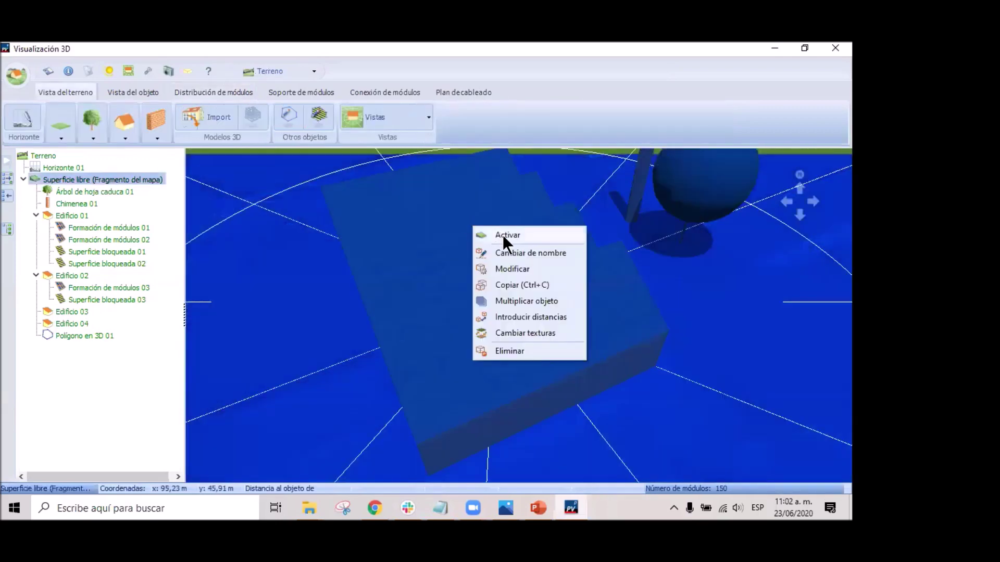
{"action": "left_click", "coordinate": [503, 236]}
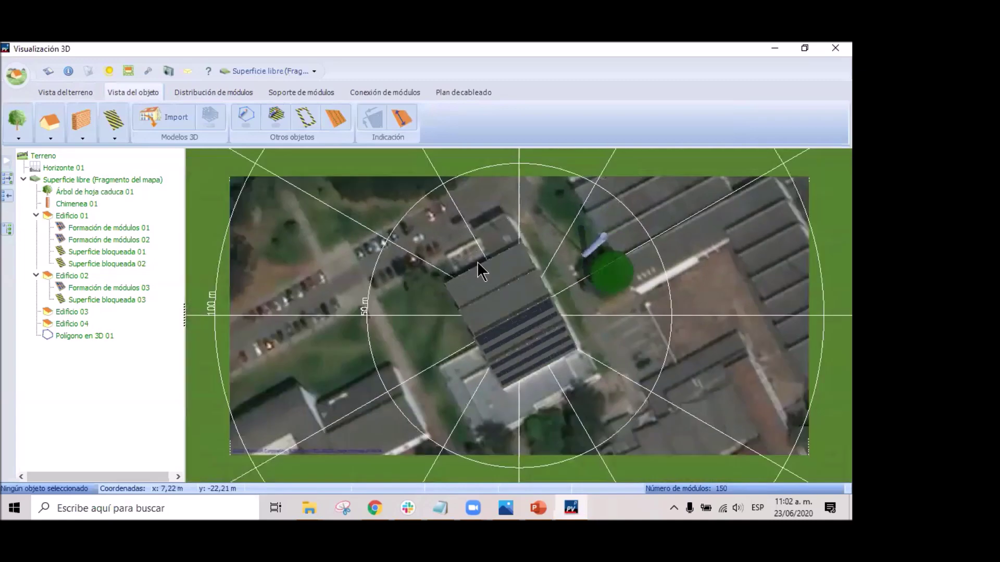
{"action": "left_click", "coordinate": [511, 291]}
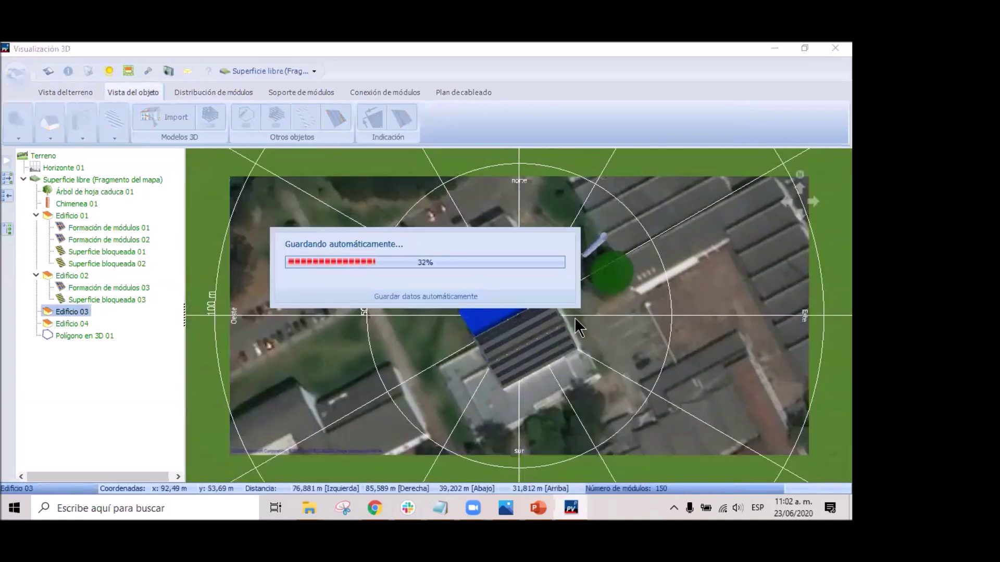
{"action": "right_click", "coordinate": [497, 310]}
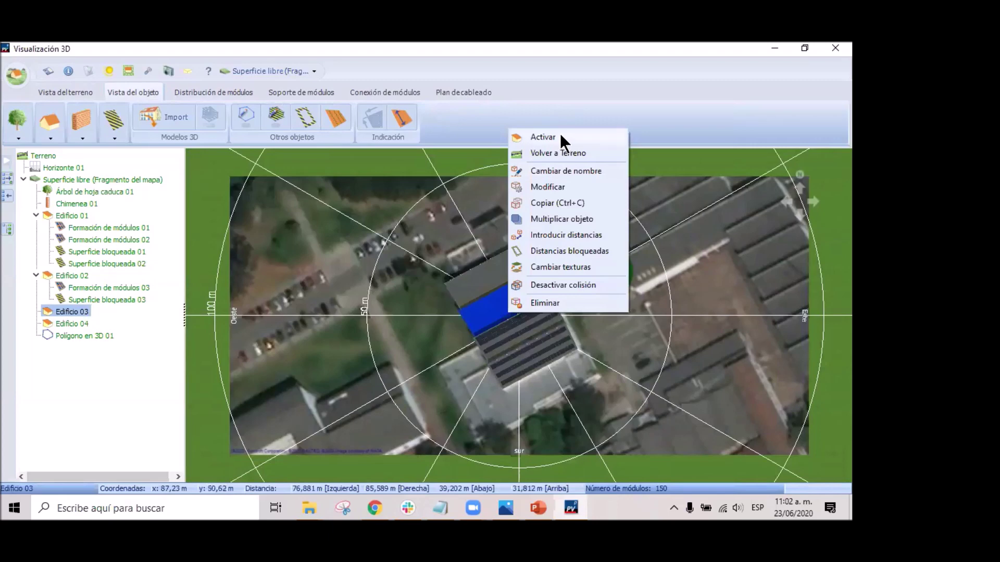
{"action": "left_click", "coordinate": [561, 136]}
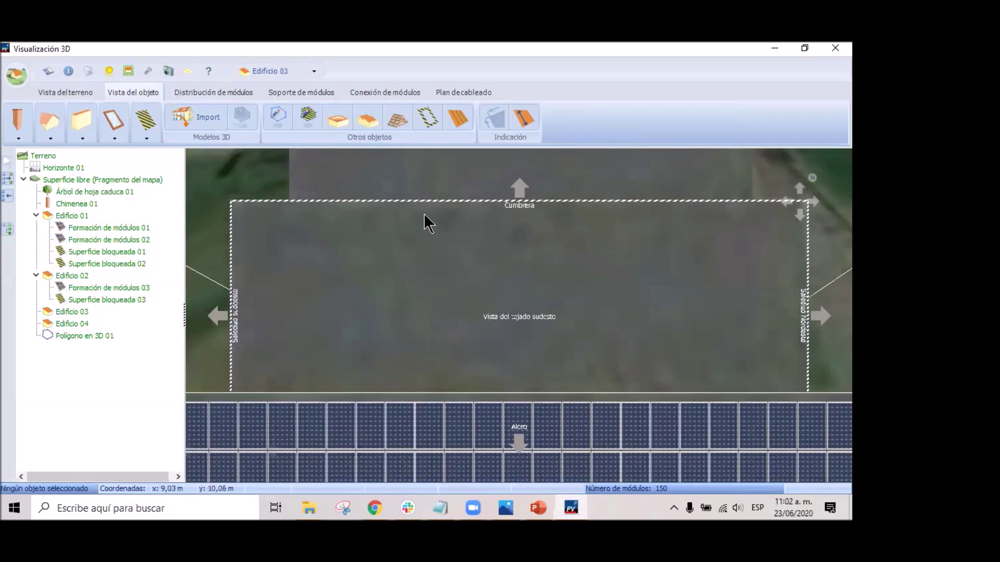
Open the mounting system settings and choose PV*SOL Orientación del montaje after trying east/west and facade.
{"action": "left_click", "coordinate": [300, 94]}
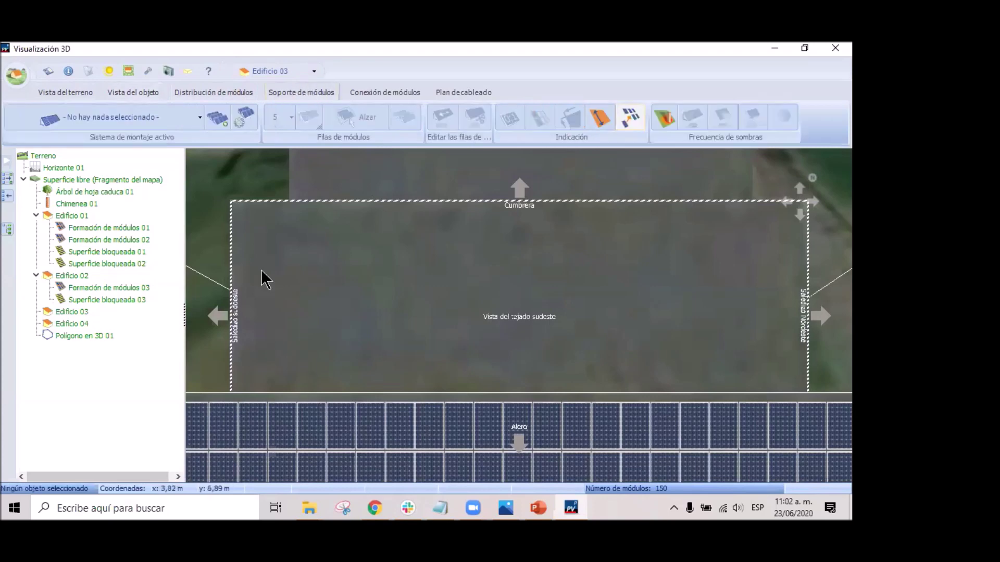
{"action": "left_click", "coordinate": [220, 119]}
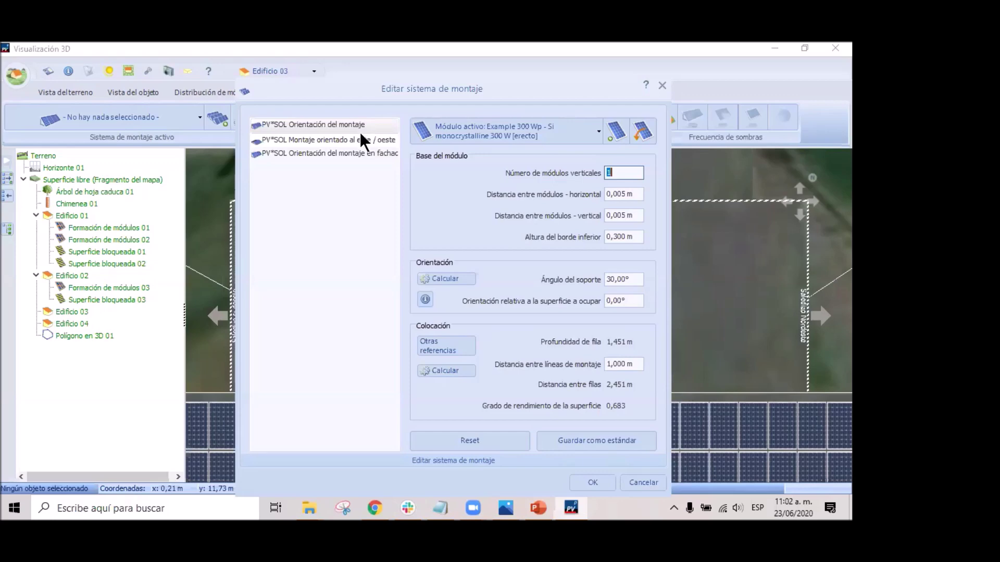
{"action": "left_click", "coordinate": [347, 139]}
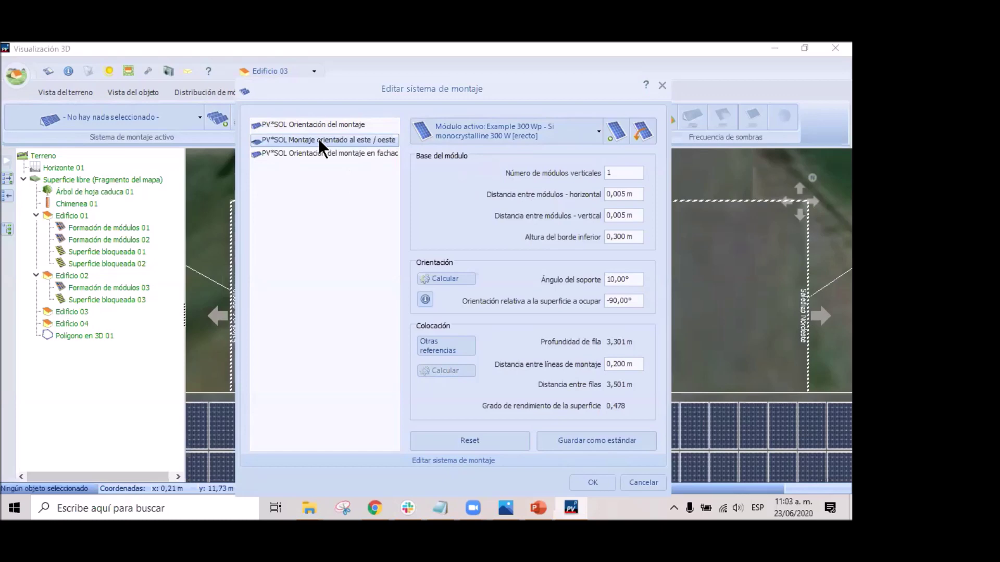
{"action": "left_click", "coordinate": [311, 155]}
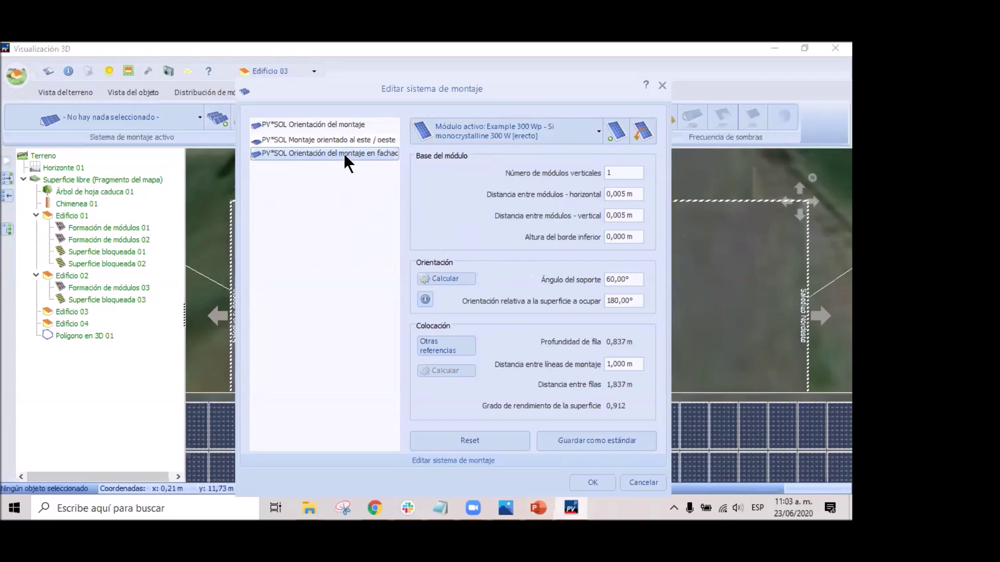
{"action": "left_click", "coordinate": [328, 125]}
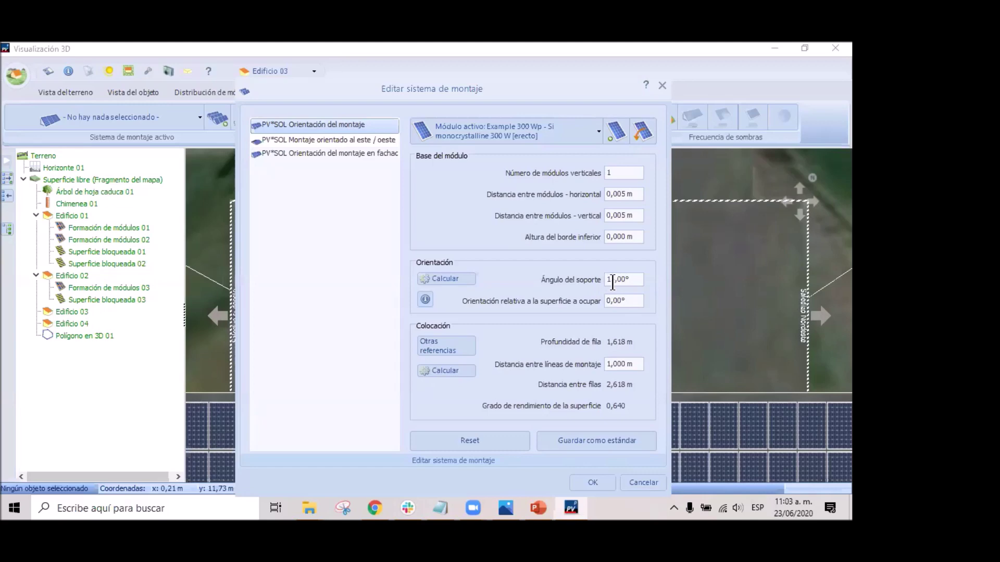
Set the support angle to 0,00° and the lower edge height to 0, then apply.
{"action": "left_click", "coordinate": [606, 280]}
{"action": "key", "text": "Delete"}
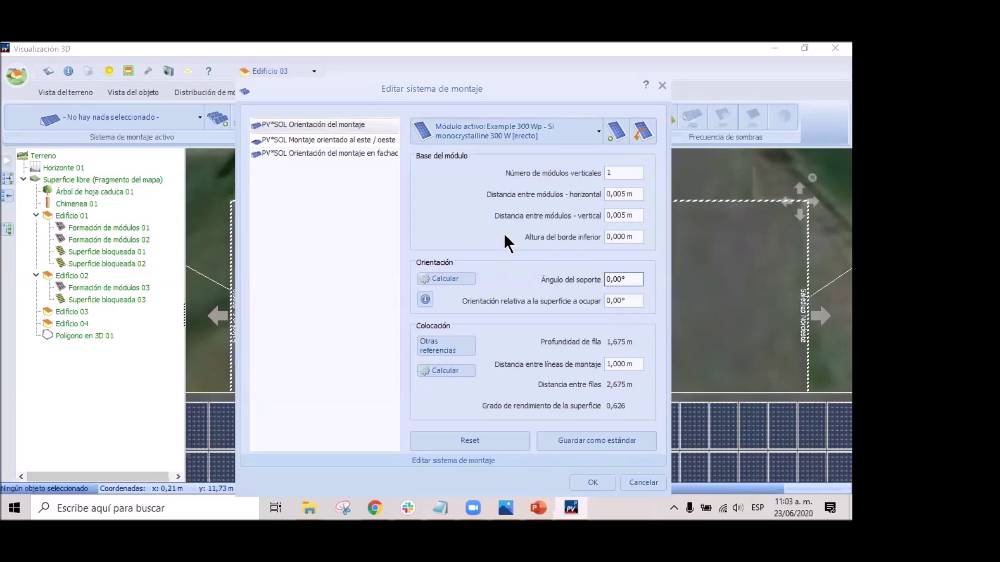
{"action": "double_click", "coordinate": [626, 234]}
{"action": "left_click", "coordinate": [623, 237]}
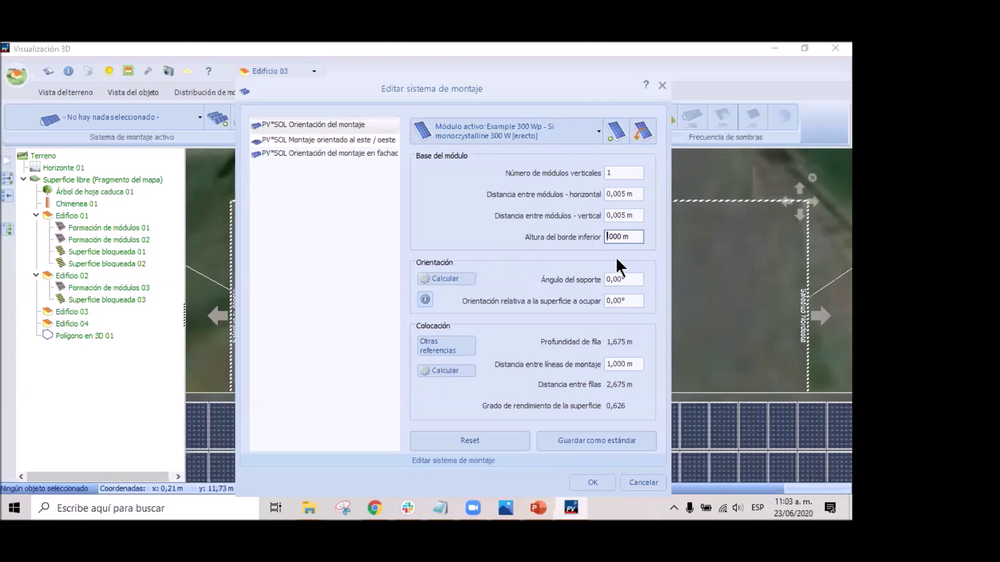
{"action": "type", "text": "0"}
{"action": "left_click_drag", "start_coordinate": [454, 88], "coordinate": [424, 63]}
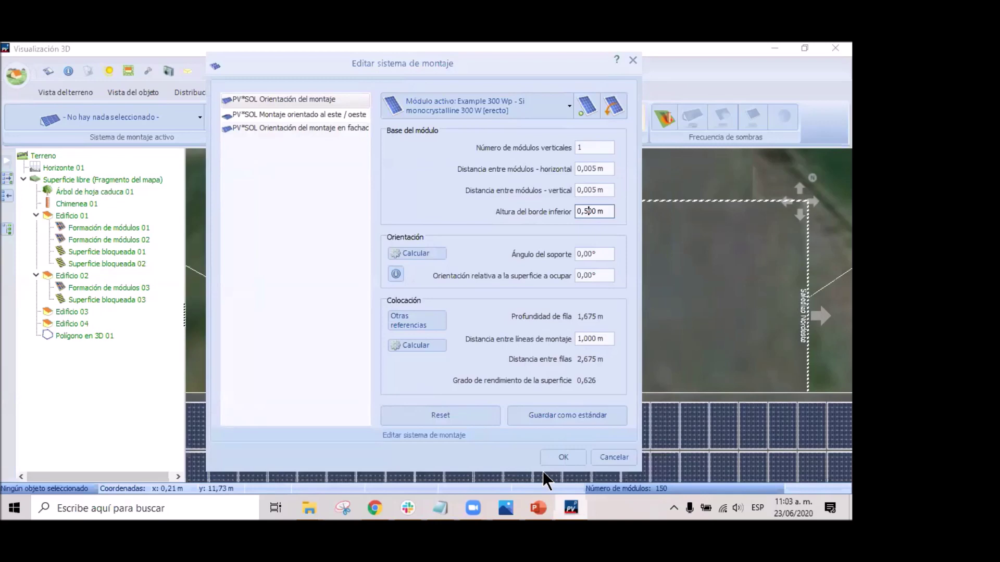
{"action": "left_click", "coordinate": [564, 458]}
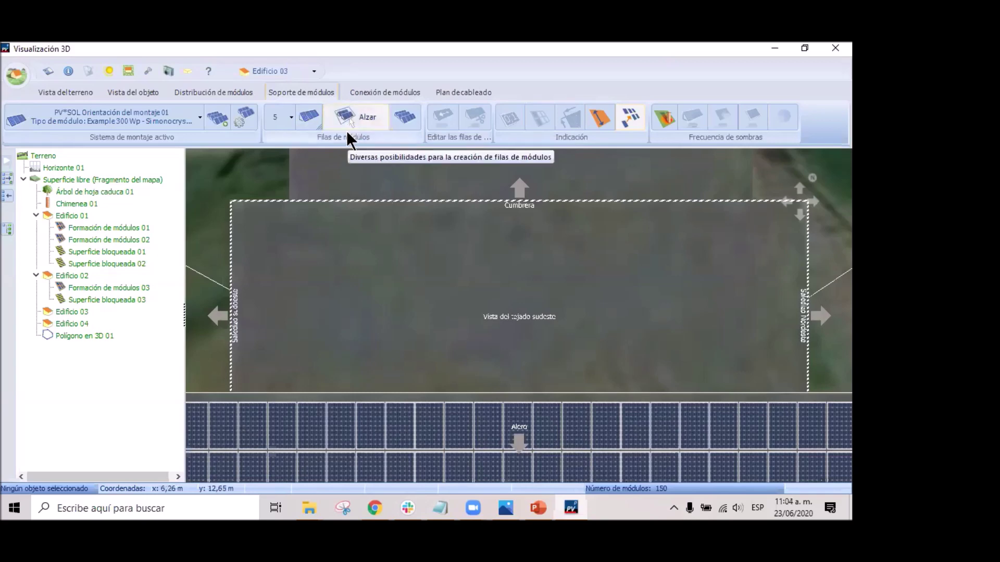
Raise mounted rows with 1,000 m spacing across the roof, creating a 2-row, 50-module formation.
{"action": "left_click", "coordinate": [346, 118]}
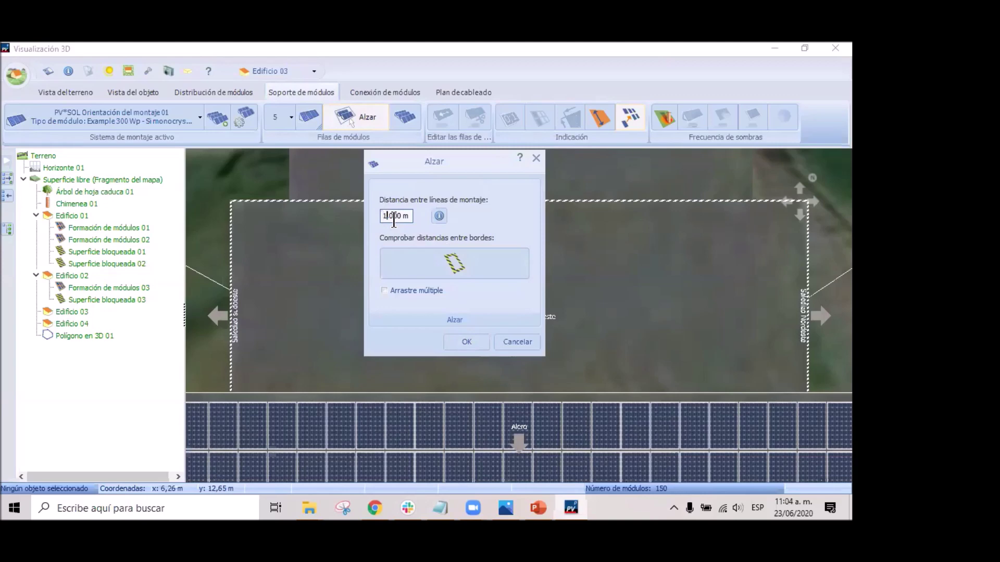
{"action": "left_click", "coordinate": [467, 342]}
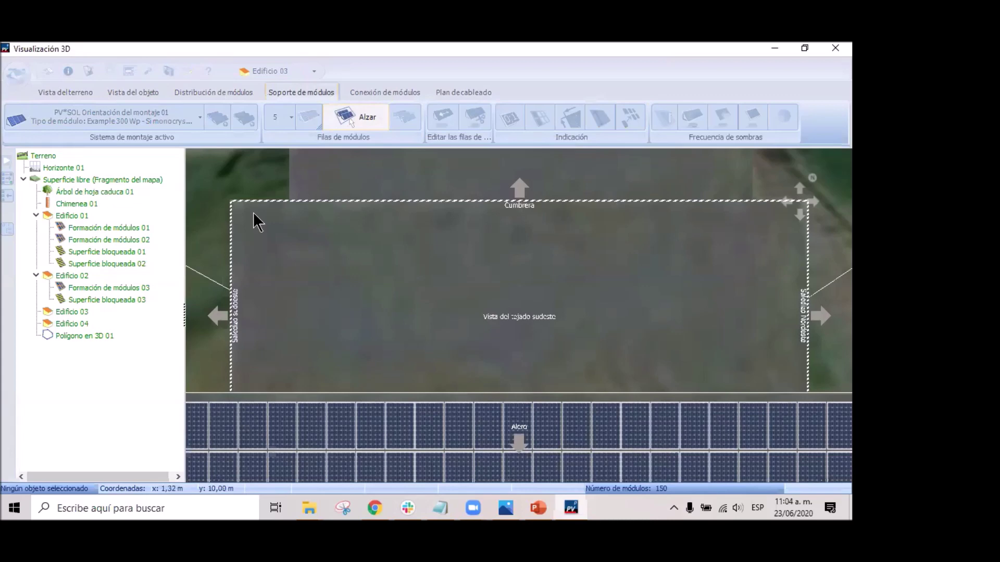
{"action": "left_click_drag", "start_coordinate": [257, 225], "coordinate": [794, 330]}
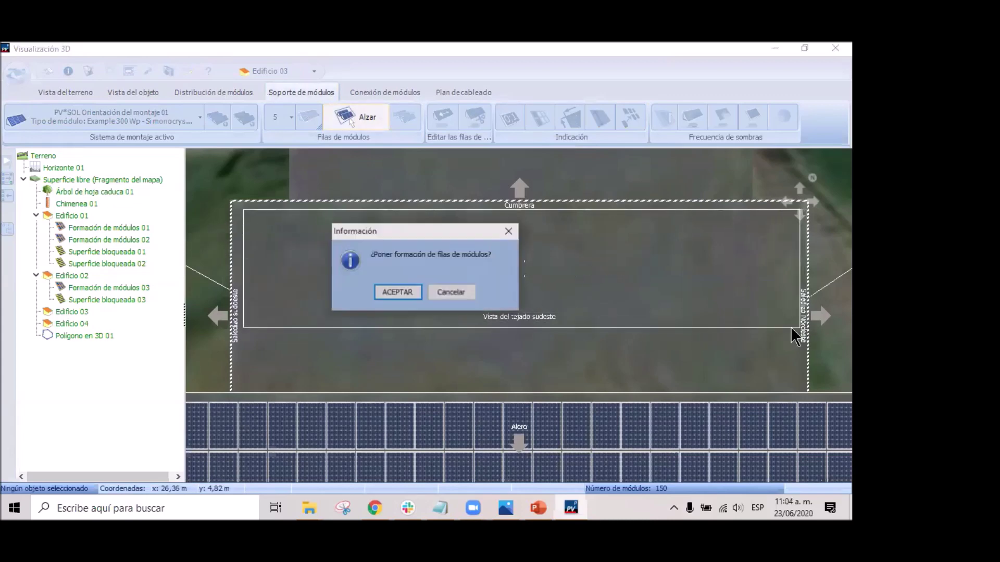
{"action": "left_click", "coordinate": [396, 291]}
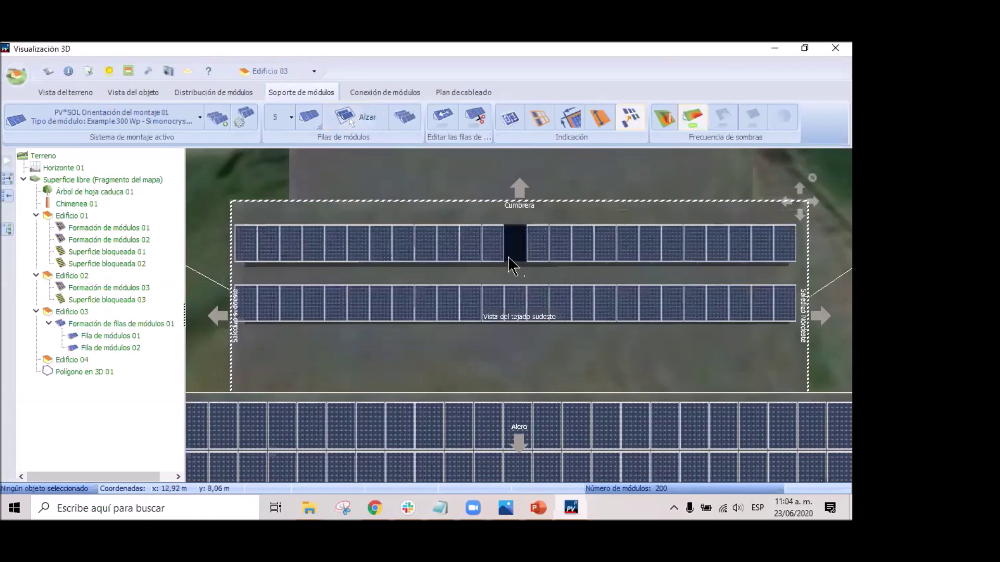
{"action": "right_click_drag", "start_coordinate": [471, 364], "coordinate": [467, 302]}
{"action": "left_click_drag", "start_coordinate": [576, 398], "coordinate": [419, 368]}
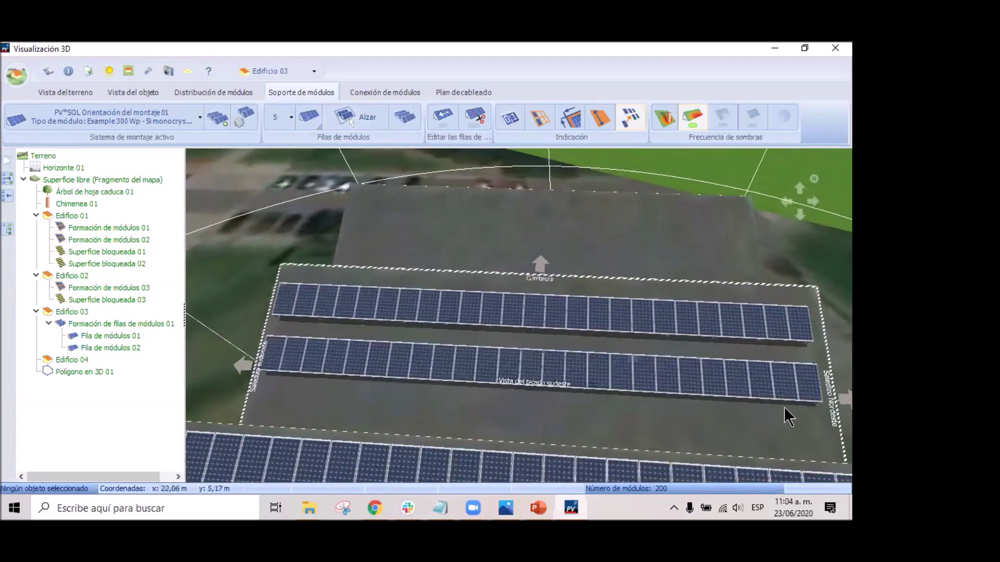
Return from Edificio 03's roof to the free surface and orbit to an oblique view of the roofs.
{"action": "right_click", "coordinate": [469, 403]}
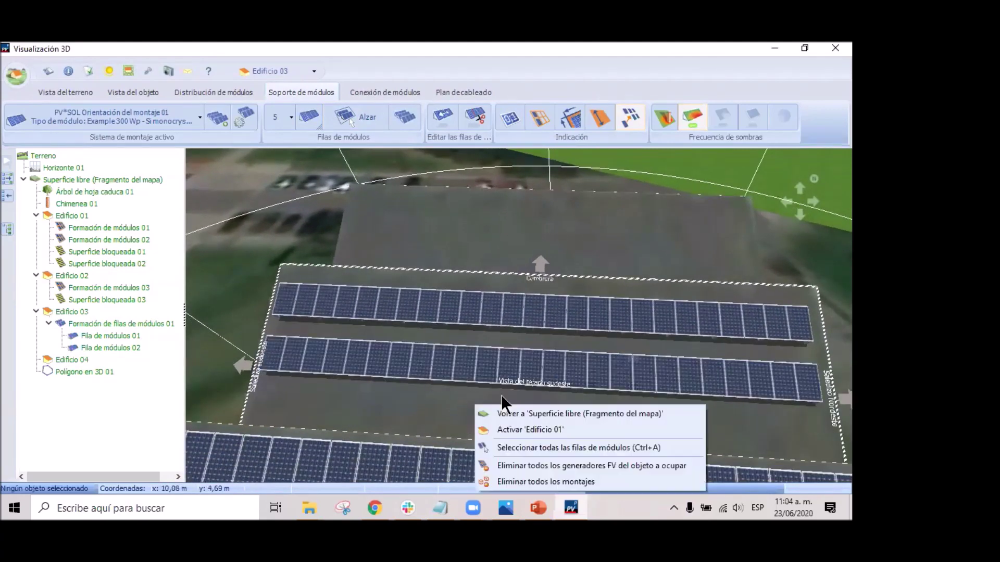
{"action": "left_click", "coordinate": [542, 410]}
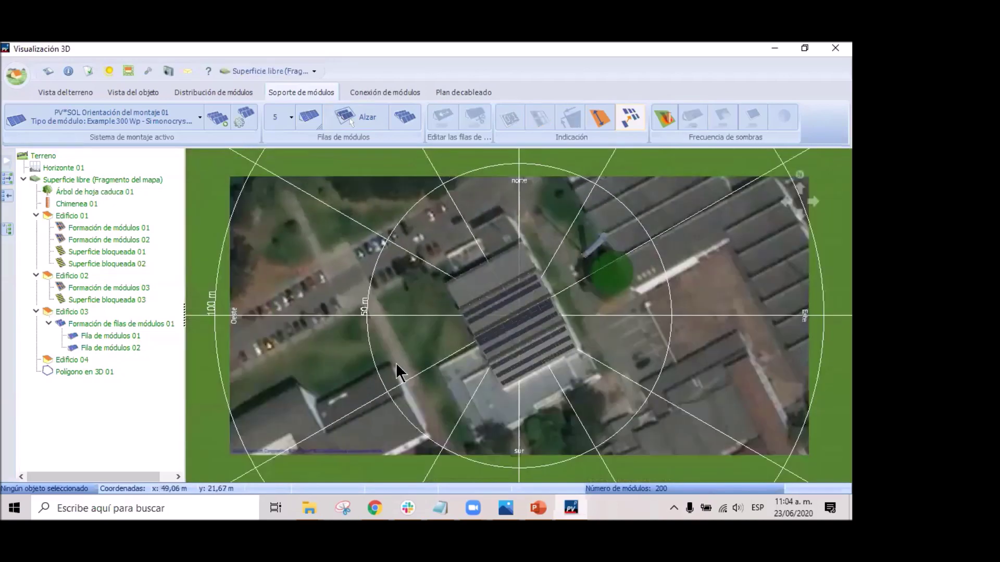
{"action": "scroll", "coordinate": [406, 366], "scroll_direction": "up", "scroll_amount": 6}
{"action": "left_click_drag", "start_coordinate": [514, 292], "coordinate": [567, 383]}
{"action": "left_click_drag", "start_coordinate": [571, 363], "coordinate": [523, 362]}
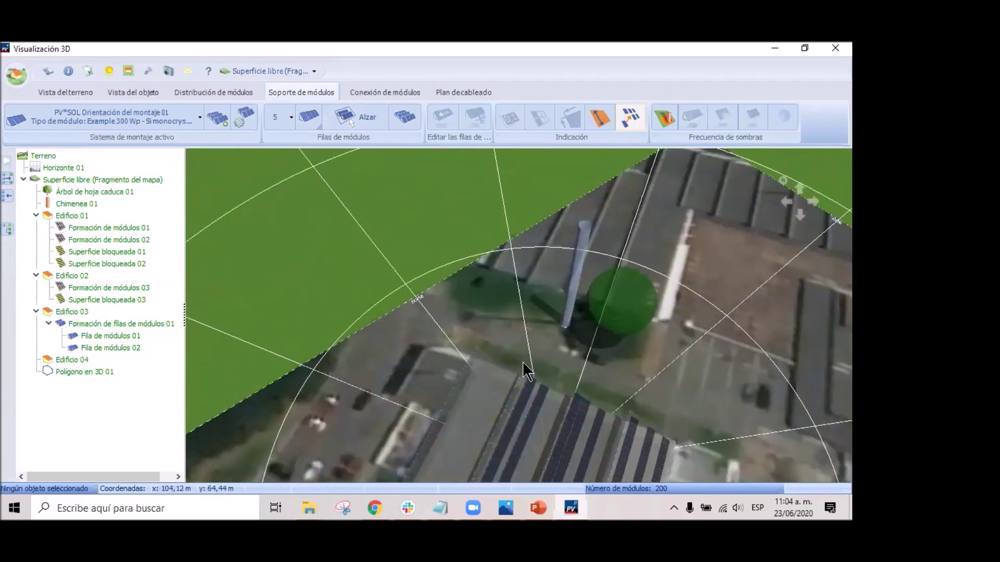
{"action": "scroll", "coordinate": [523, 362], "scroll_direction": "up", "scroll_amount": 5}
{"action": "left_click_drag", "start_coordinate": [556, 386], "coordinate": [617, 279]}
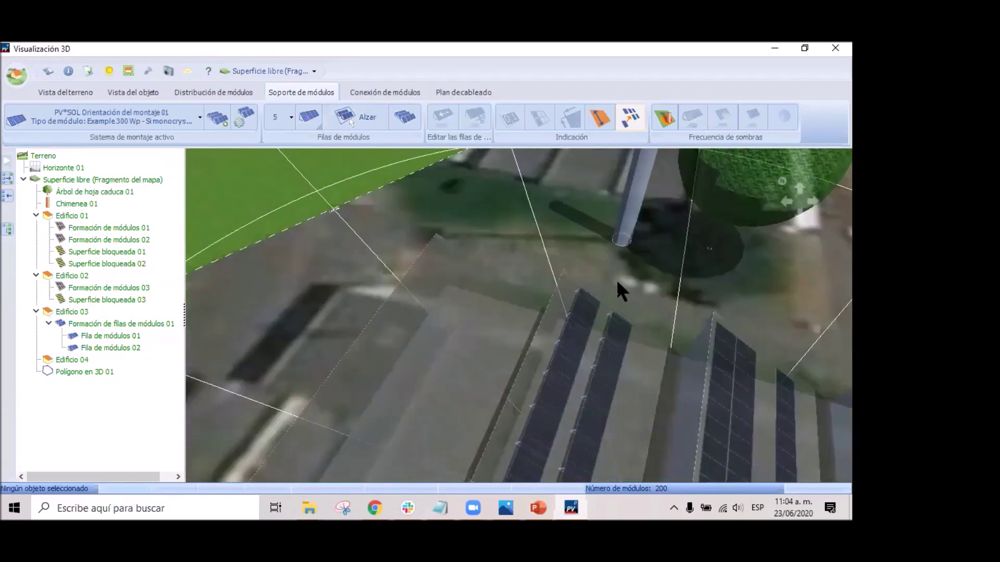
{"action": "right_click_drag", "start_coordinate": [616, 279], "coordinate": [609, 213]}
Orbit to a top-down view of the building, then switch to the Conexión de módulos stage.
{"action": "left_click", "coordinate": [488, 377]}
{"action": "scroll", "coordinate": [580, 428], "scroll_direction": "up", "scroll_amount": 5}
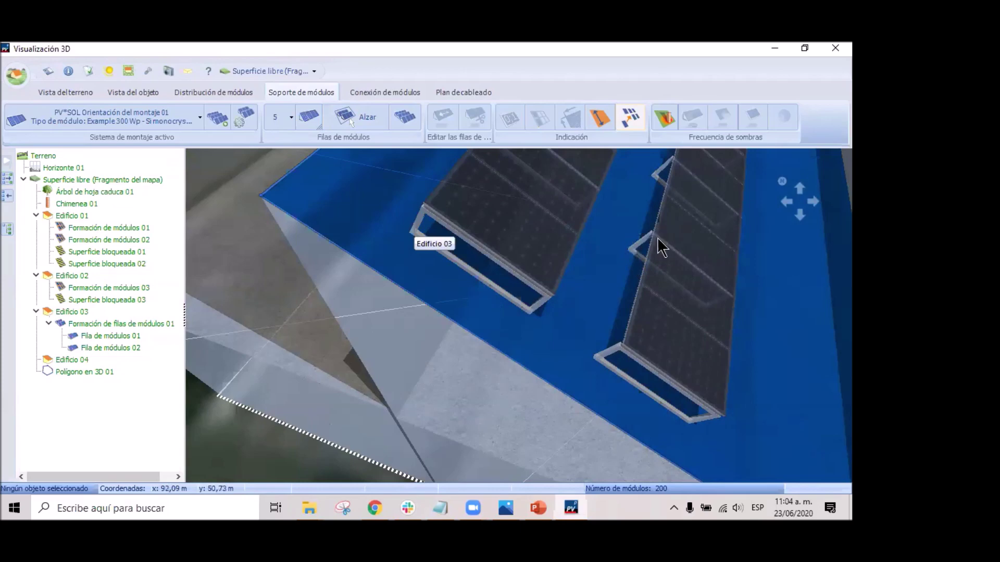
{"action": "scroll", "coordinate": [651, 278], "scroll_direction": "down", "scroll_amount": 5}
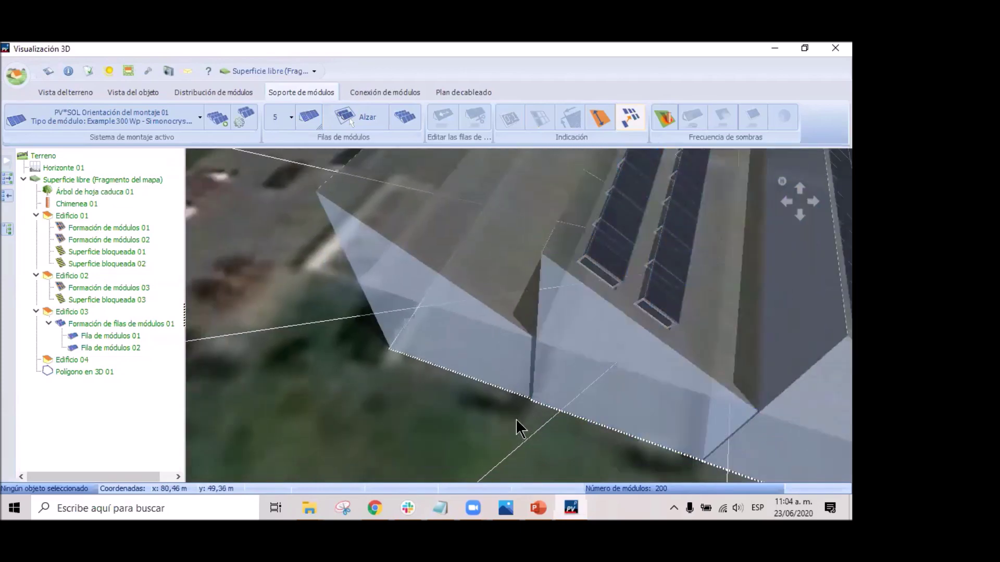
{"action": "scroll", "coordinate": [661, 289], "scroll_direction": "down", "scroll_amount": 3}
{"action": "right_click_drag", "start_coordinate": [673, 250], "coordinate": [499, 337]}
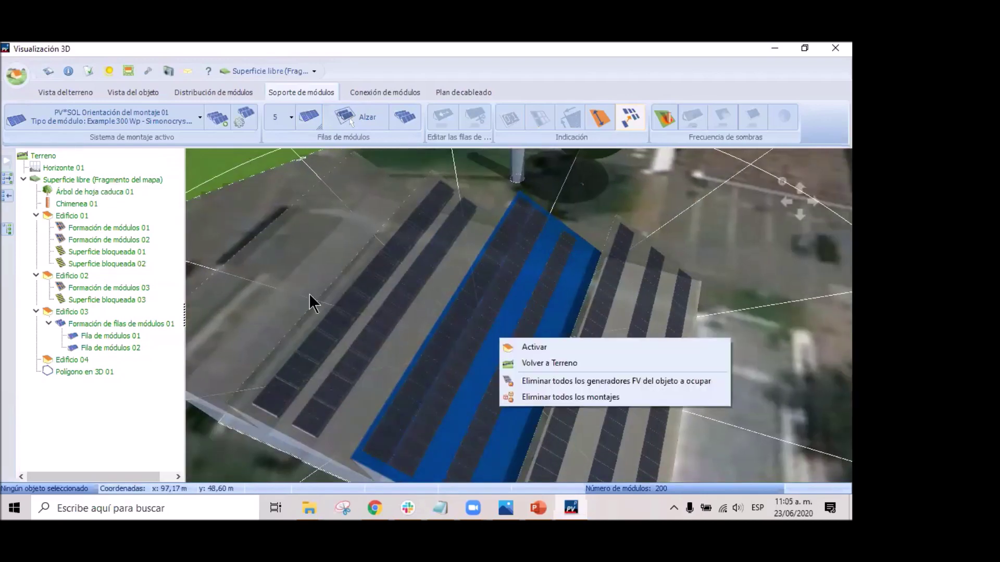
{"action": "left_click", "coordinate": [374, 349]}
{"action": "scroll", "coordinate": [404, 333], "scroll_direction": "down", "scroll_amount": 4}
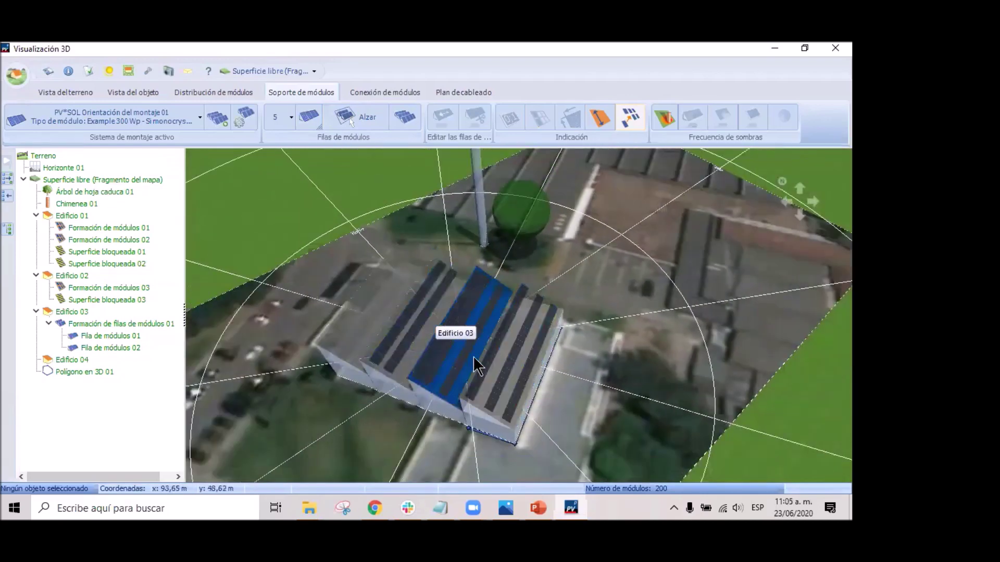
{"action": "scroll", "coordinate": [464, 332], "scroll_direction": "up", "scroll_amount": 2}
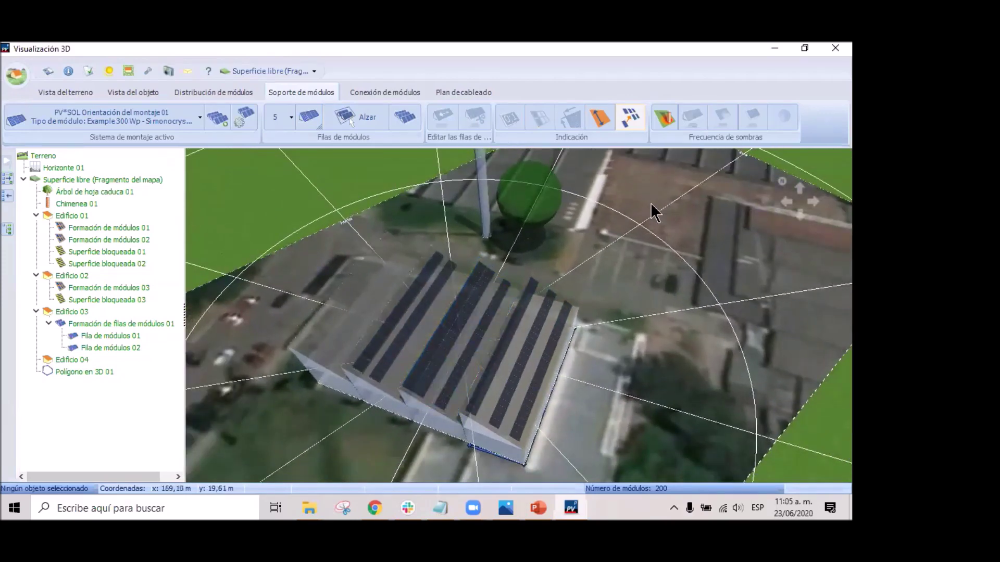
{"action": "left_click", "coordinate": [376, 91]}
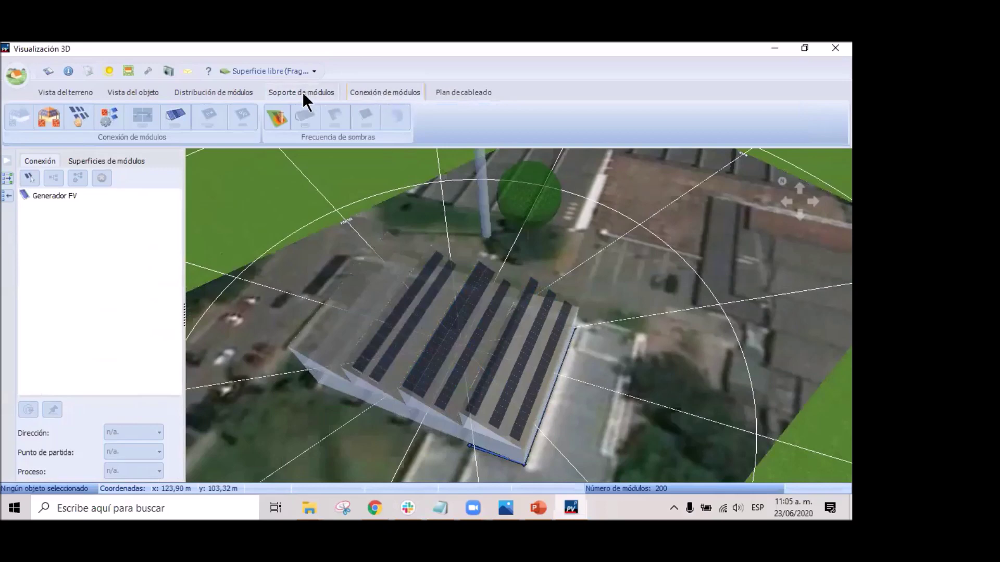
Activate Edificio 03 and recalculate its shading frequency, replacing the existing result.
{"action": "right_click", "coordinate": [408, 307]}
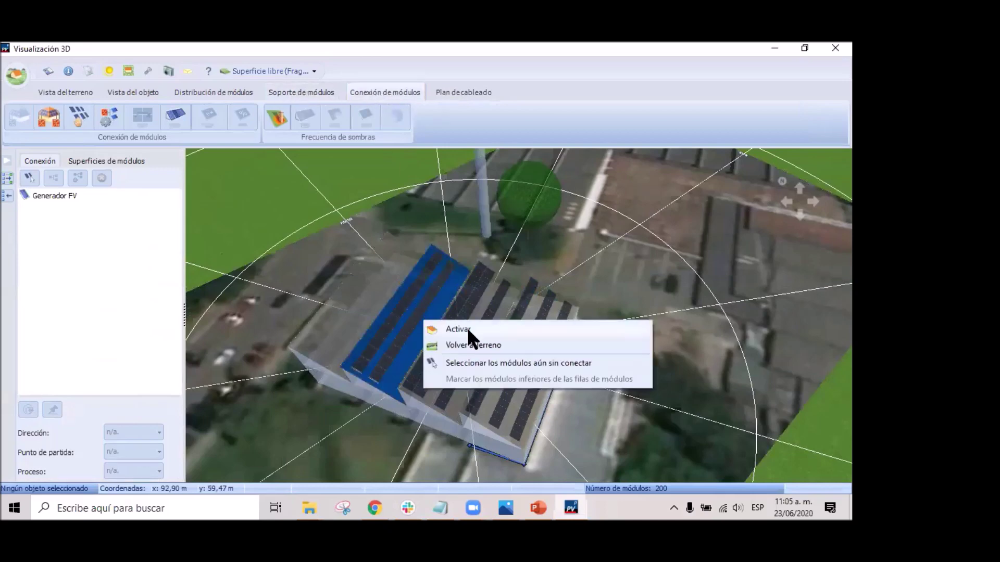
{"action": "left_click", "coordinate": [458, 329]}
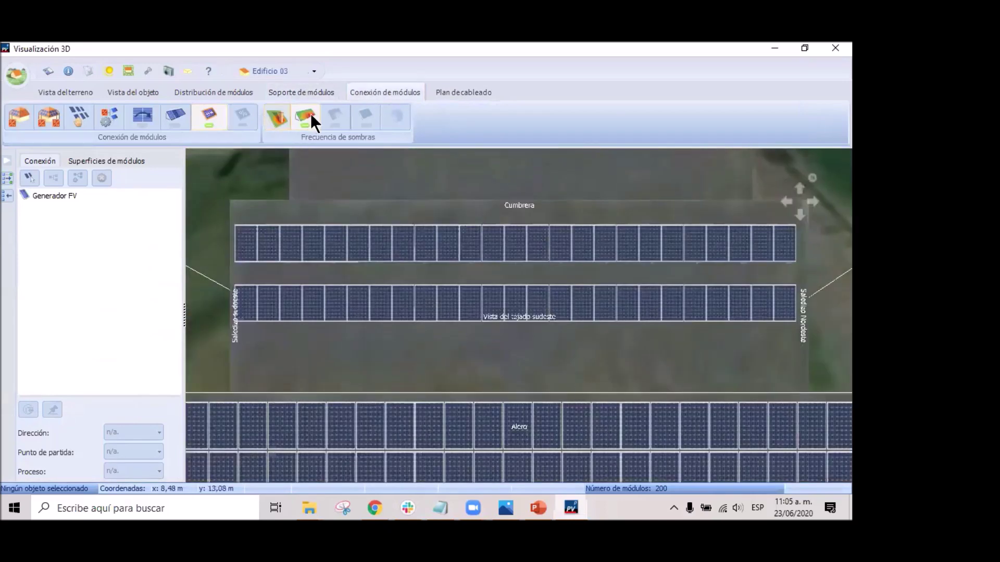
{"action": "left_click", "coordinate": [272, 120]}
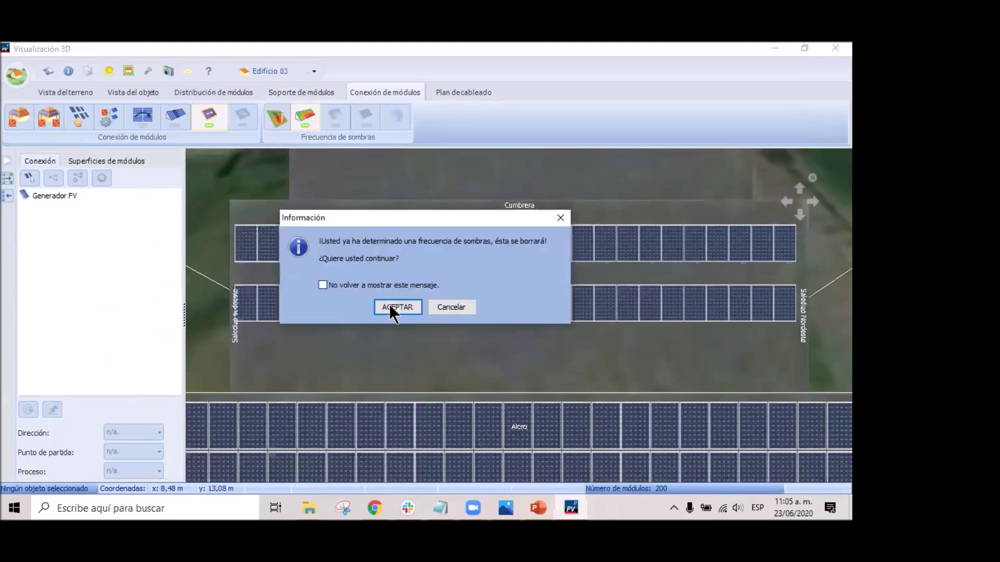
{"action": "left_click", "coordinate": [407, 309]}
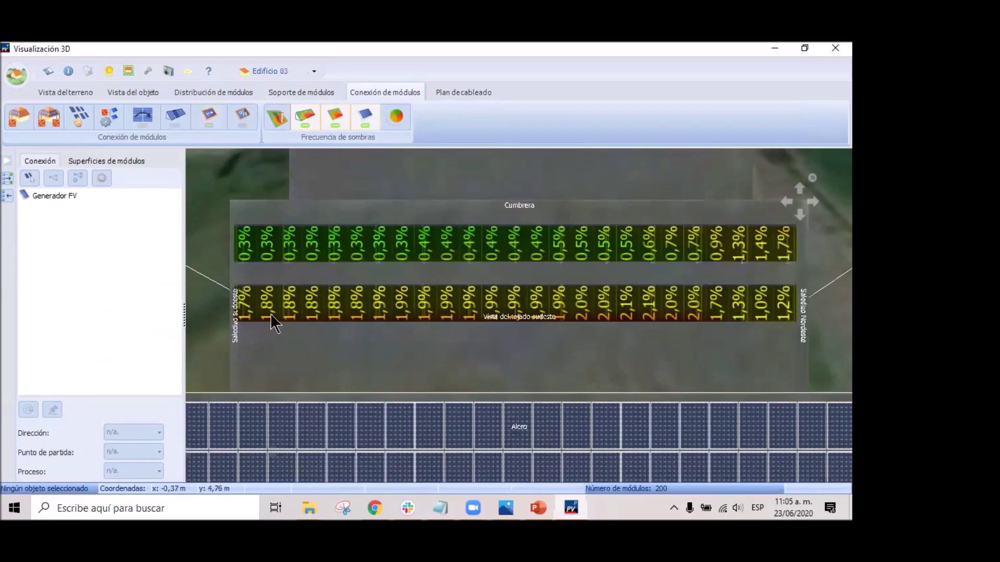
{"action": "left_click_drag", "start_coordinate": [556, 319], "coordinate": [568, 323]}
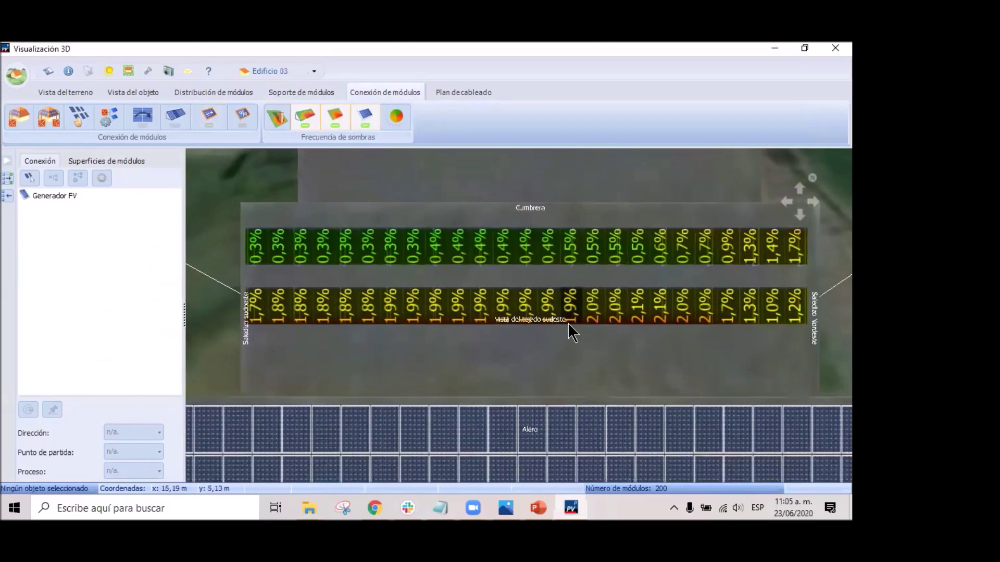
Leave the roof for the aerial map, then go back to the terrain view.
{"action": "right_click", "coordinate": [572, 378]}
{"action": "left_click", "coordinate": [643, 383]}
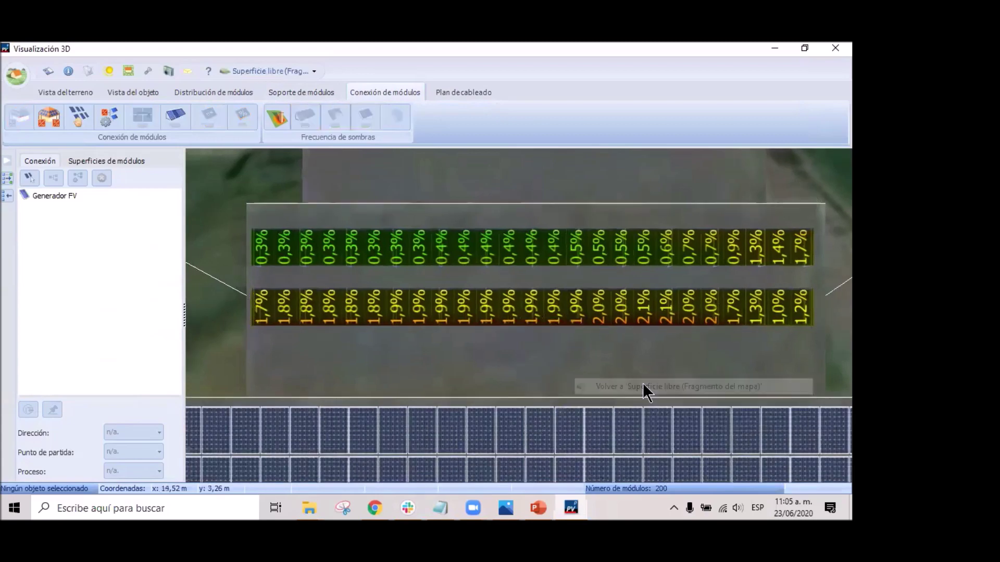
{"action": "scroll", "coordinate": [661, 361], "scroll_direction": "up", "scroll_amount": 5}
{"action": "right_click", "coordinate": [613, 388]}
{"action": "left_click", "coordinate": [673, 396]}
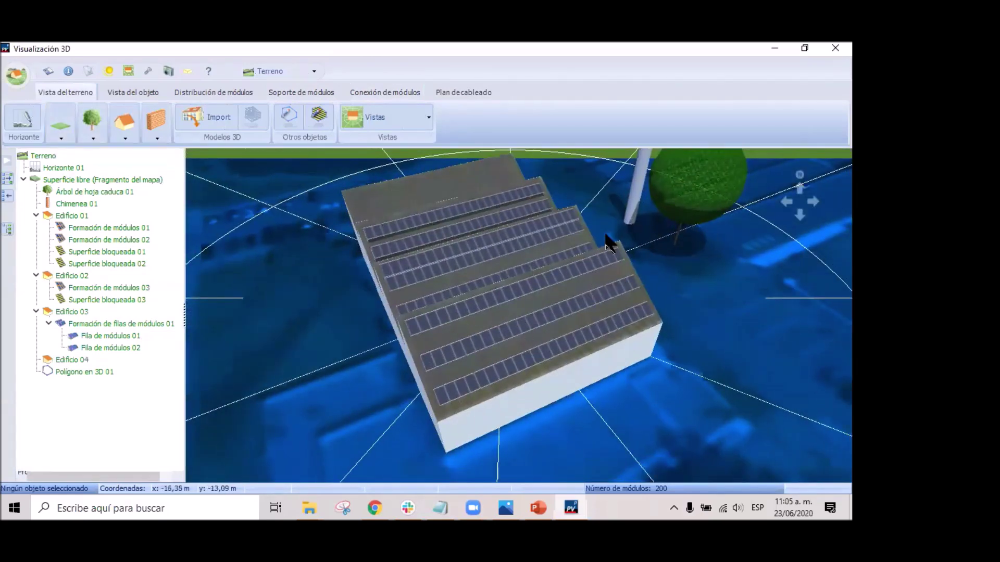
Activate the building in object view, then return to the terrain view.
{"action": "left_click", "coordinate": [655, 275]}
{"action": "left_click_drag", "start_coordinate": [655, 273], "coordinate": [496, 331]}
{"action": "right_click", "coordinate": [504, 333]}
{"action": "left_click", "coordinate": [569, 353]}
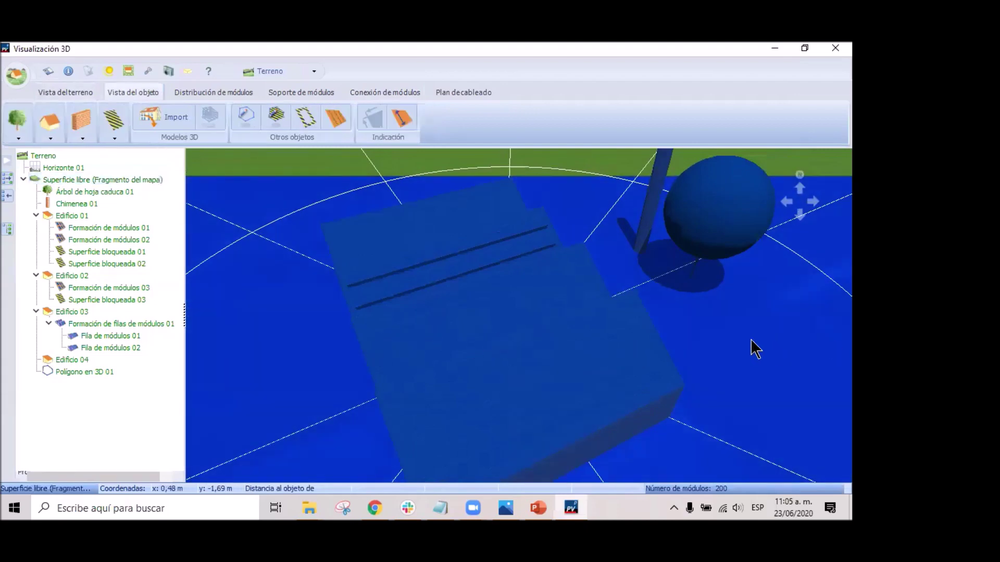
{"action": "right_click", "coordinate": [651, 327]}
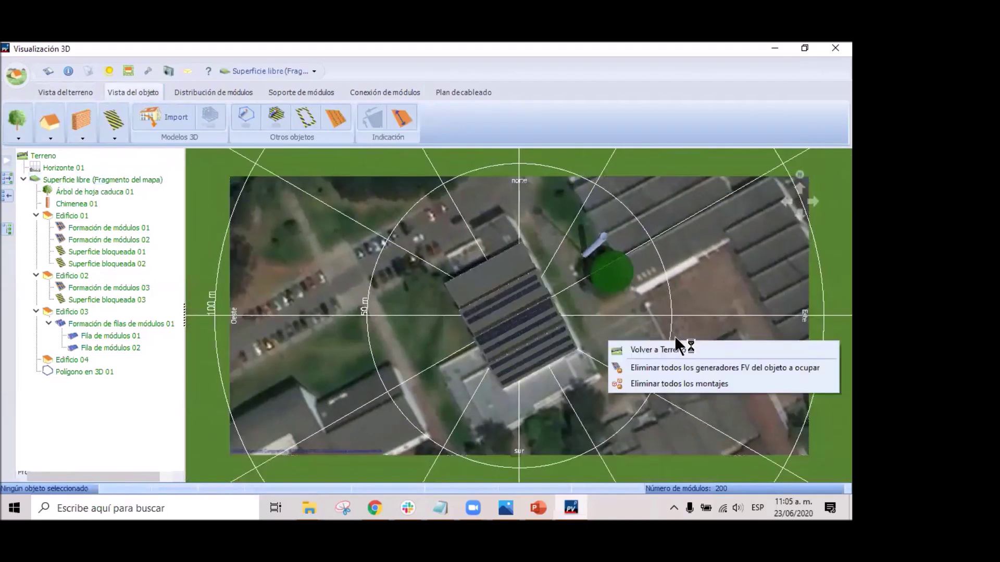
{"action": "left_click", "coordinate": [655, 350]}
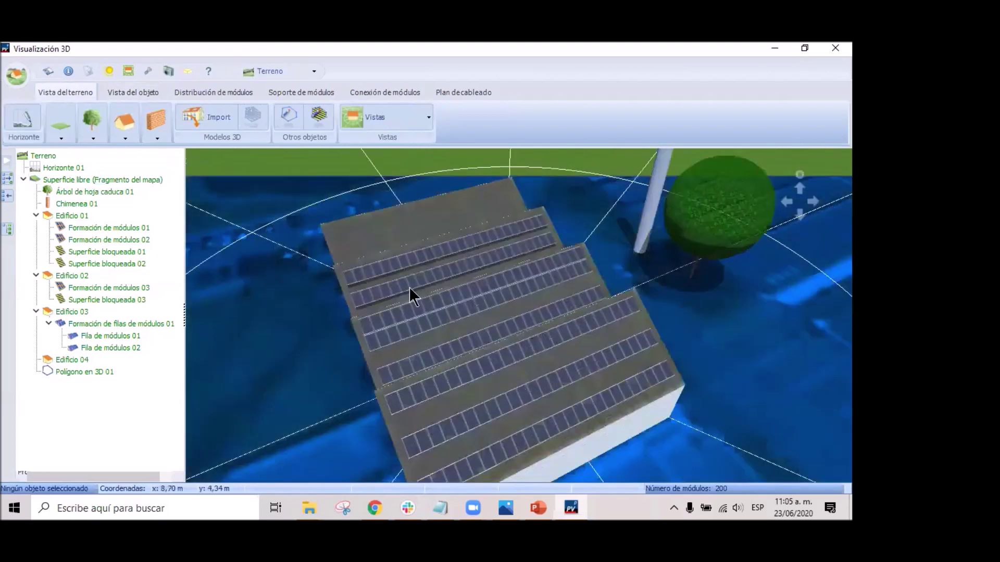
Run the sun-path animation at maximum speed, then stop it.
{"action": "left_click", "coordinate": [107, 68]}
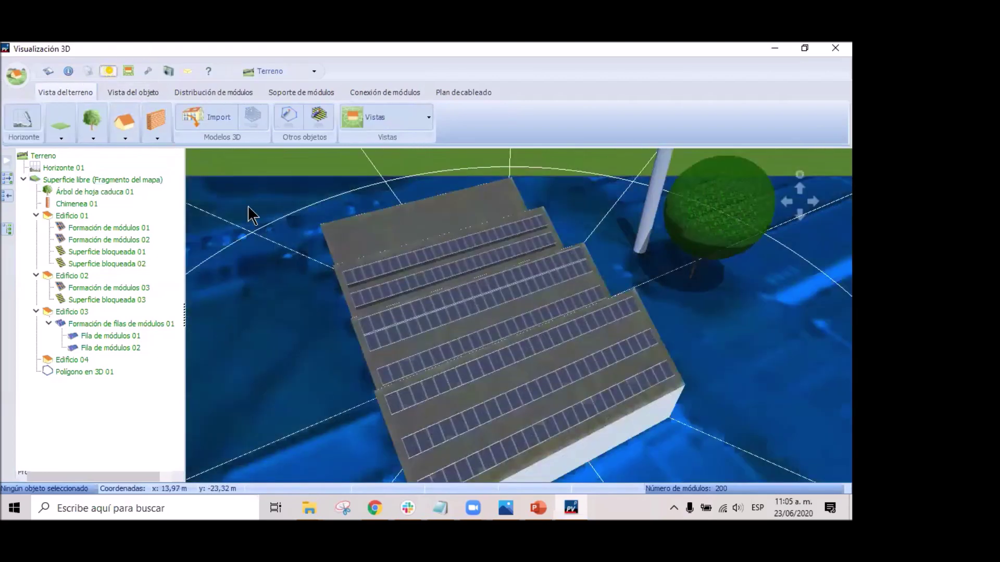
{"action": "left_click", "coordinate": [300, 257]}
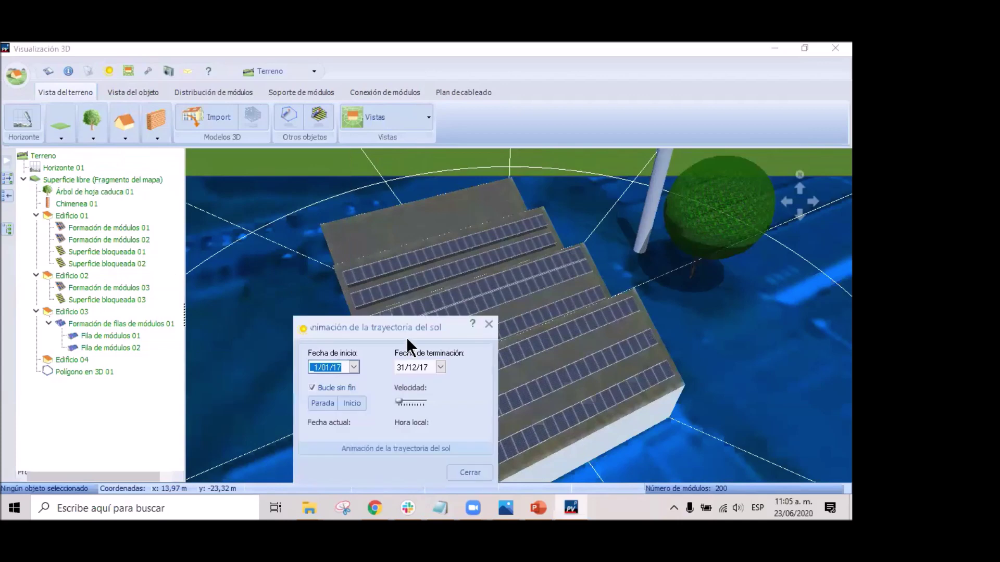
{"action": "left_click_drag", "start_coordinate": [393, 324], "coordinate": [133, 72]}
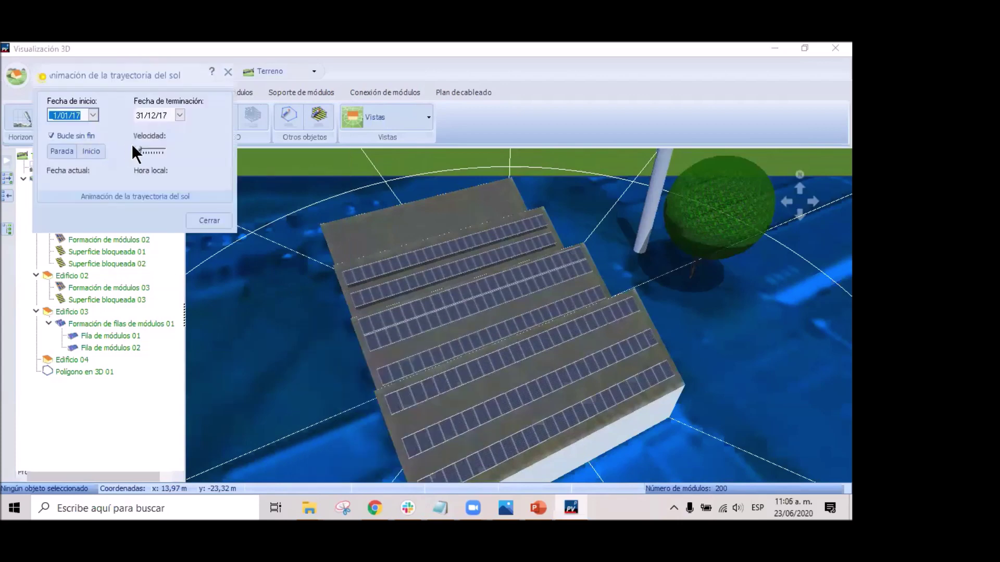
{"action": "left_click", "coordinate": [152, 149]}
{"action": "left_click", "coordinate": [85, 151]}
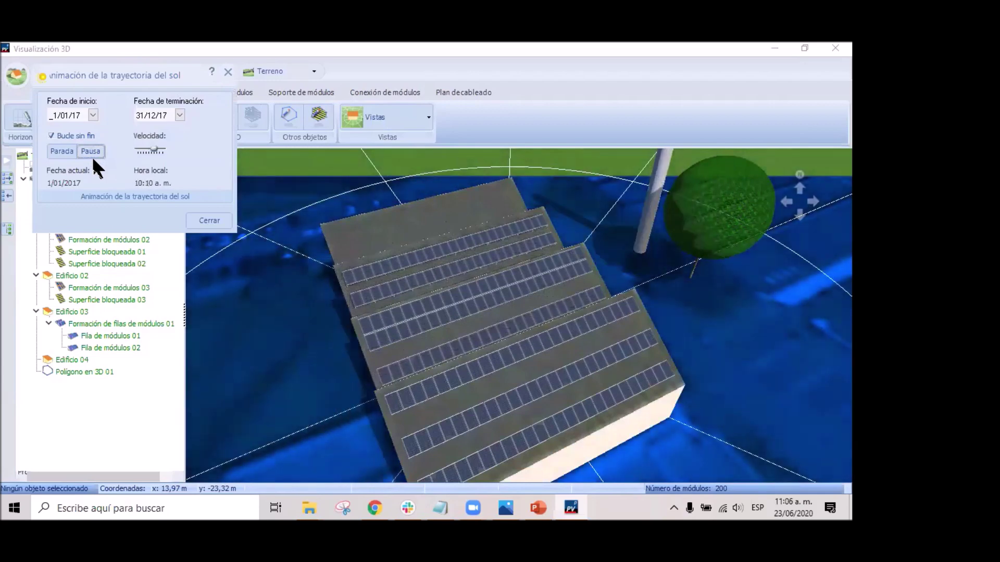
{"action": "left_click_drag", "start_coordinate": [152, 151], "coordinate": [163, 151]}
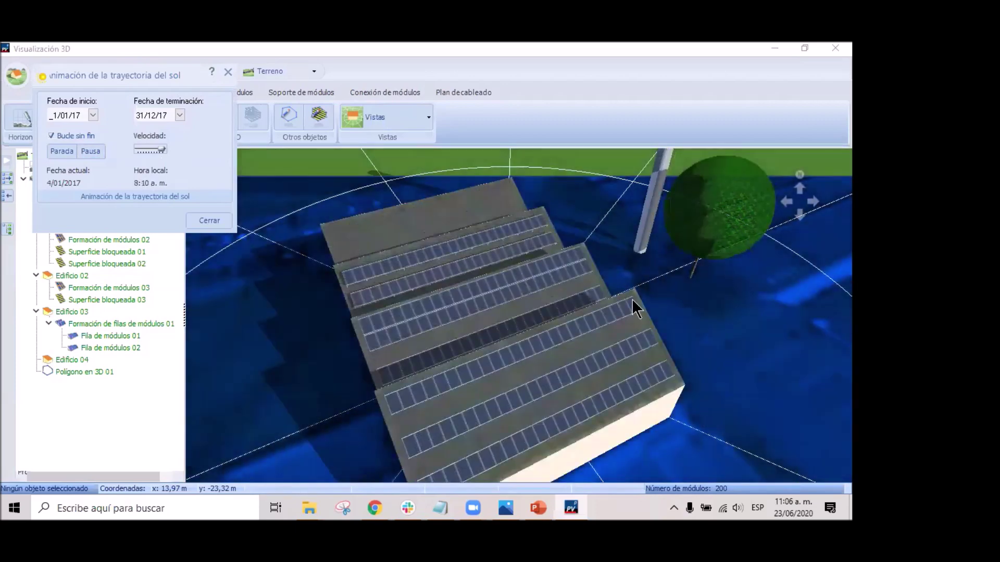
{"action": "left_click", "coordinate": [90, 152]}
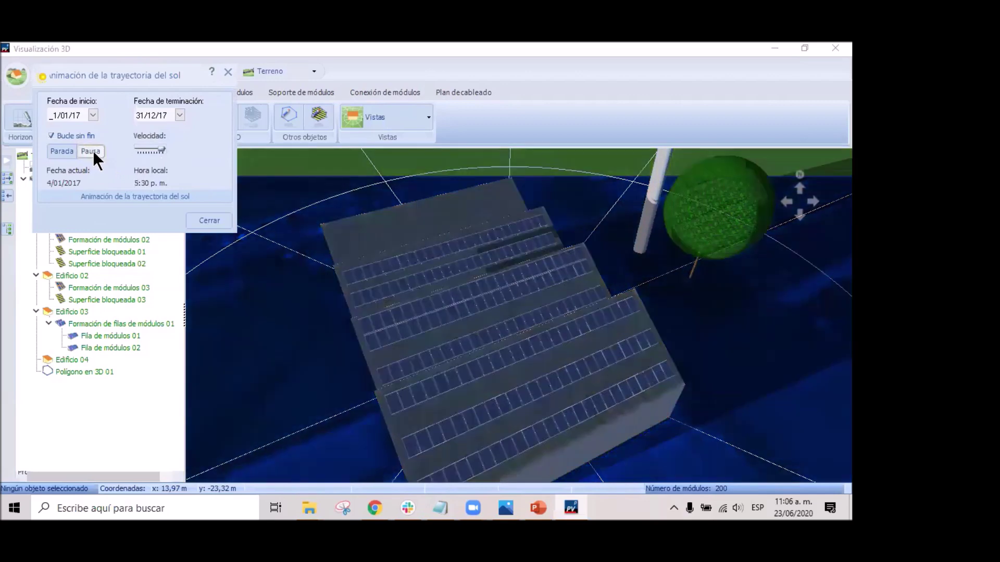
Set the animation start date to 20/04/17 and run it, then pause.
{"action": "left_click", "coordinate": [93, 114]}
{"action": "left_click", "coordinate": [162, 126]}
{"action": "left_click", "coordinate": [162, 127]}
{"action": "left_click", "coordinate": [161, 127]}
{"action": "left_click", "coordinate": [118, 199]}
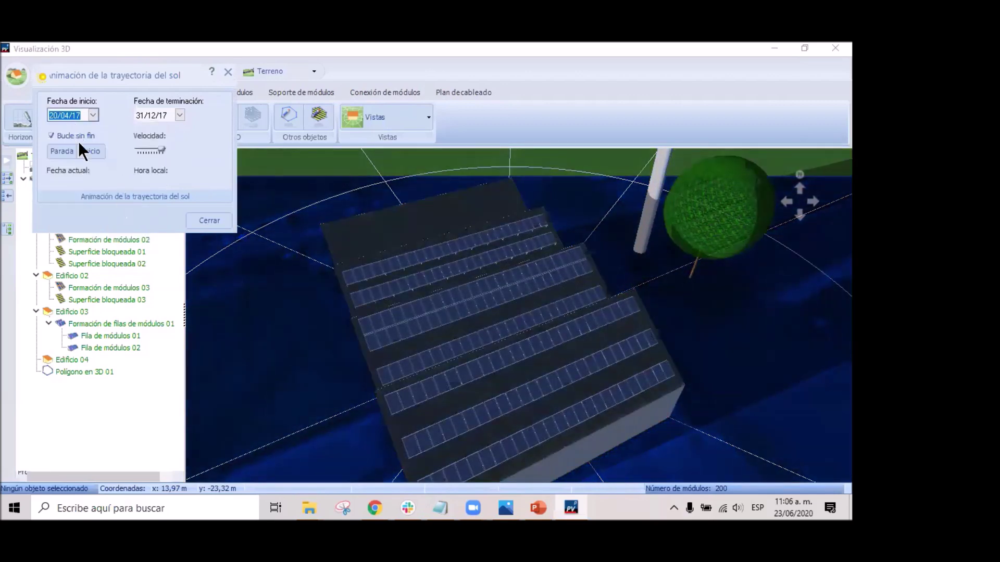
{"action": "left_click", "coordinate": [88, 152]}
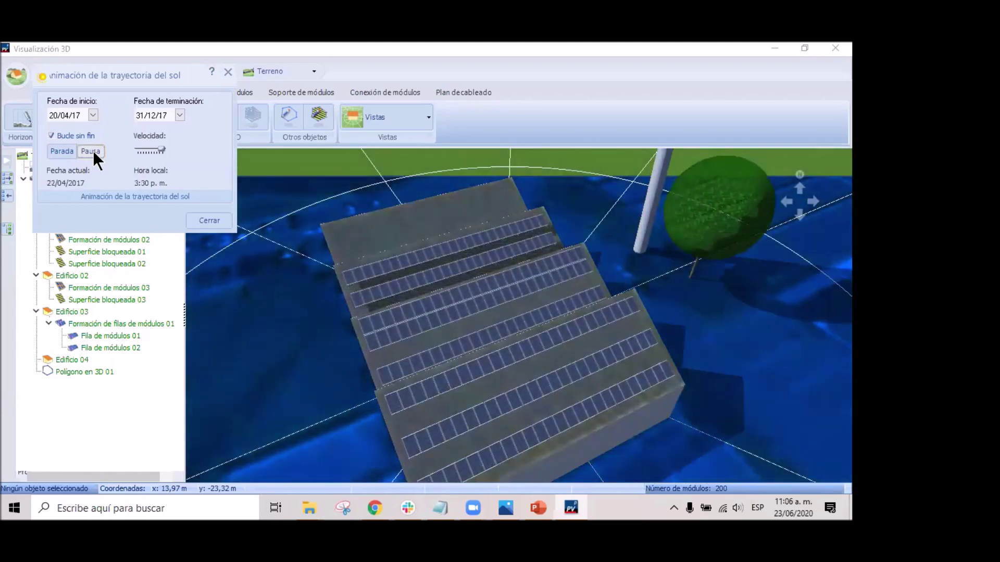
{"action": "left_click", "coordinate": [91, 151]}
Change the animation start date to 24/08/17 and run it again.
{"action": "left_click", "coordinate": [92, 115]}
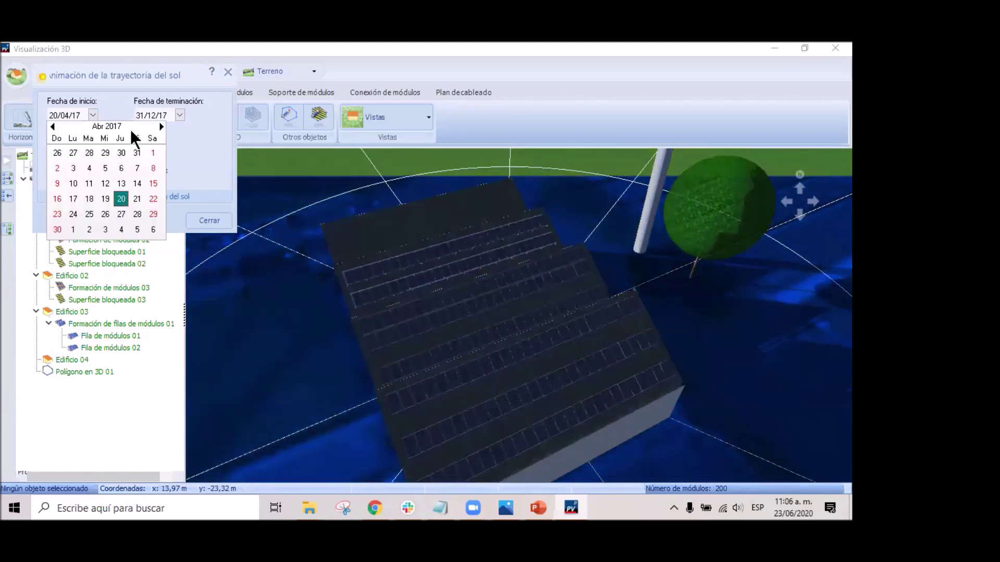
{"action": "left_click", "coordinate": [161, 127]}
{"action": "left_click", "coordinate": [161, 126]}
{"action": "left_click", "coordinate": [161, 127]}
{"action": "left_click", "coordinate": [161, 127]}
{"action": "left_click", "coordinate": [119, 200]}
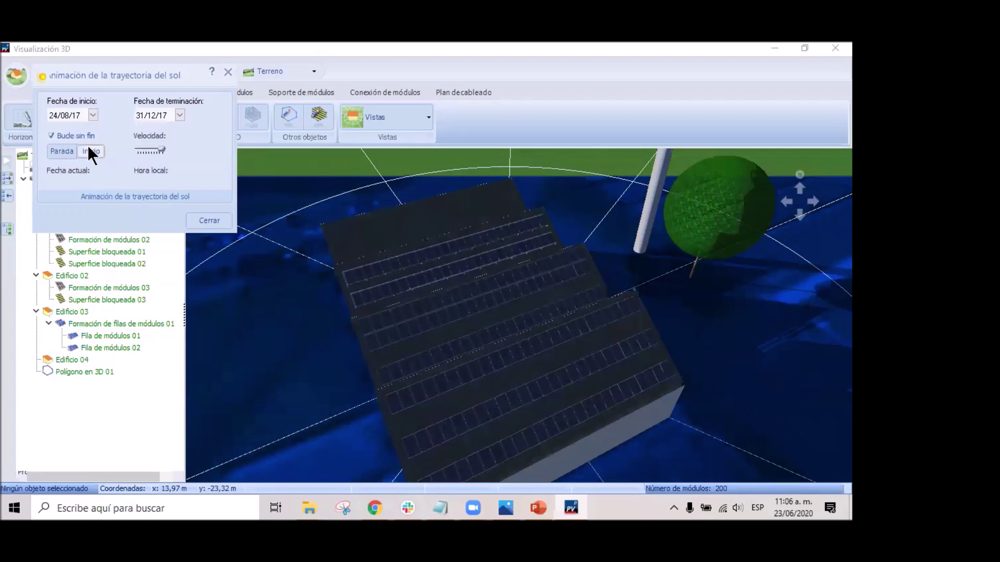
{"action": "left_click", "coordinate": [89, 150]}
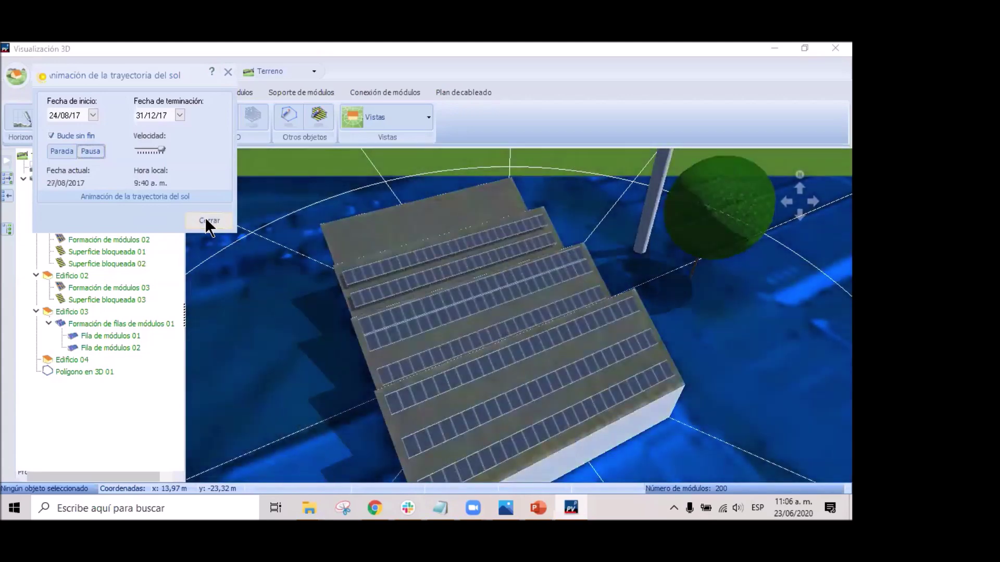
Close both sun dialogs, rotate the 3D view, and select Edificio 03's Fila de módulos 02.
{"action": "left_click", "coordinate": [206, 219]}
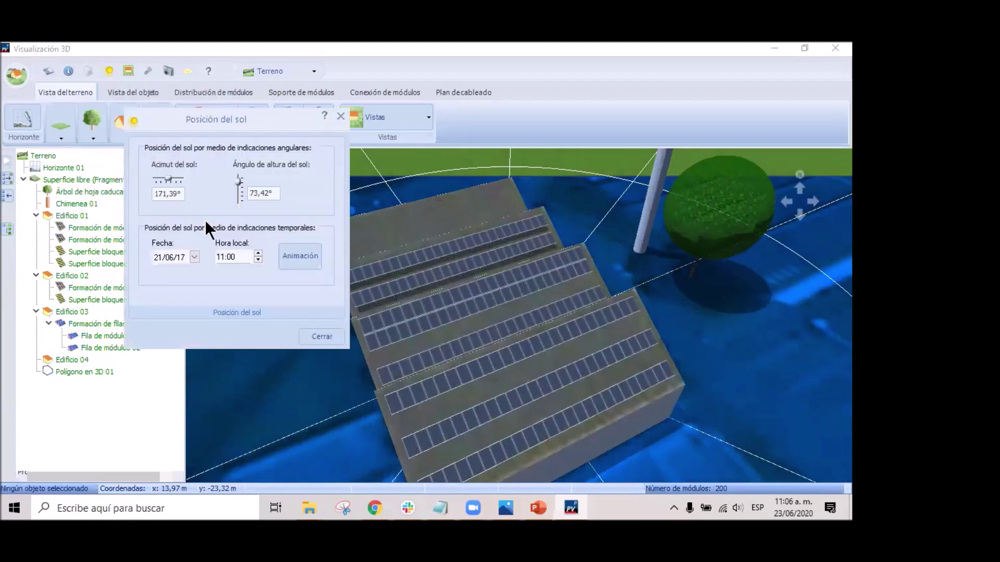
{"action": "left_click", "coordinate": [317, 338]}
{"action": "left_click_drag", "start_coordinate": [317, 328], "coordinate": [520, 331]}
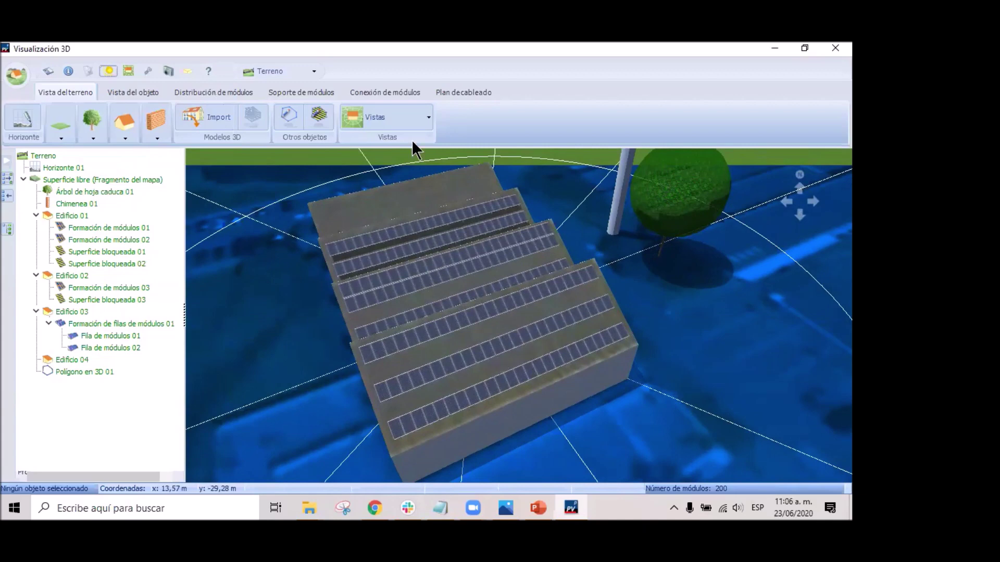
{"action": "left_click", "coordinate": [418, 112]}
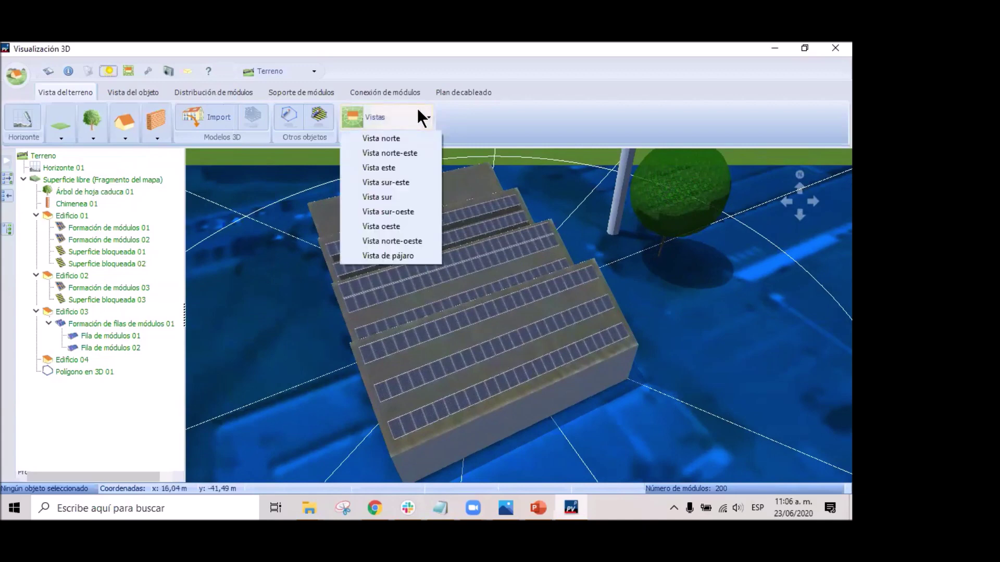
{"action": "left_click", "coordinate": [463, 115]}
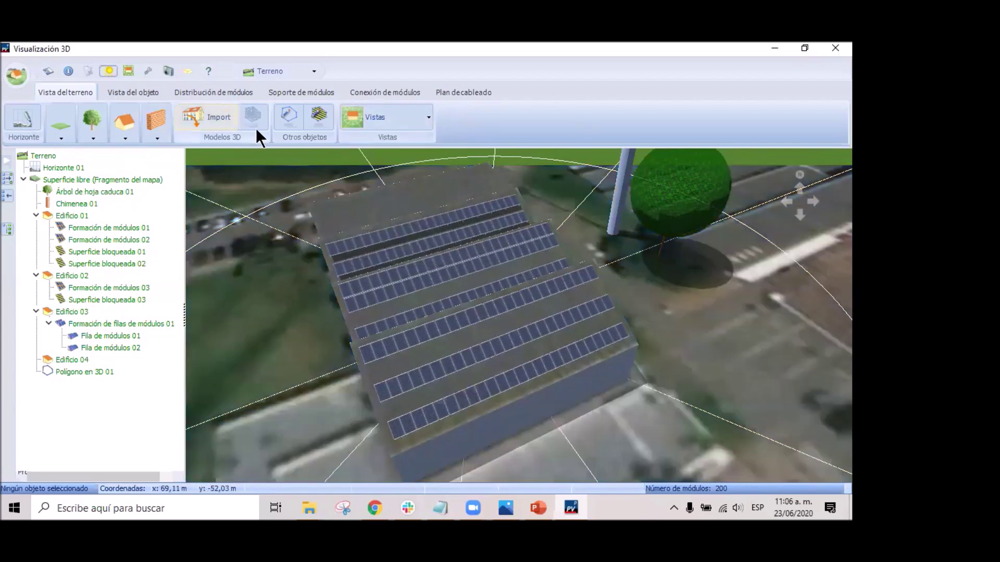
{"action": "left_click", "coordinate": [447, 298]}
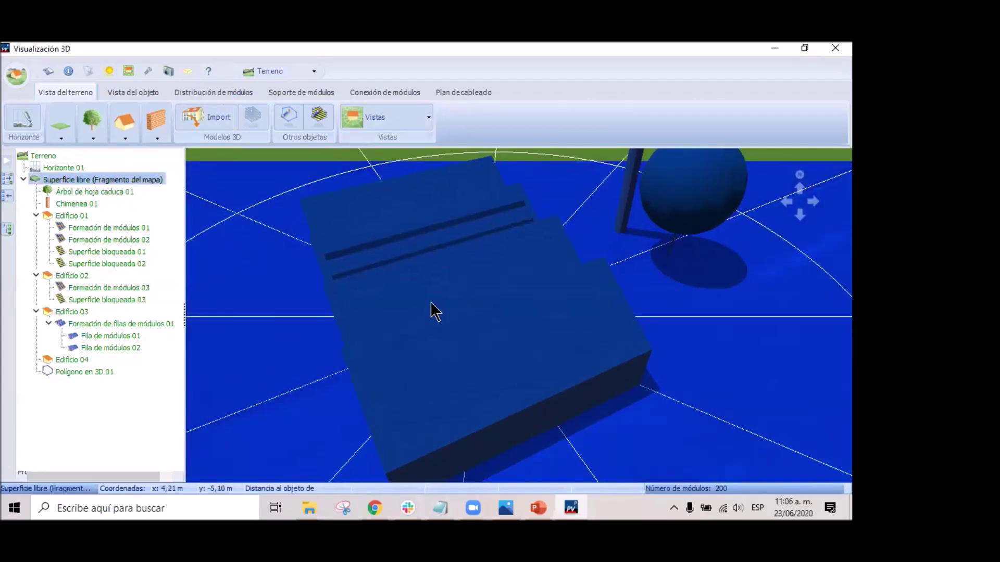
{"action": "left_click", "coordinate": [420, 357]}
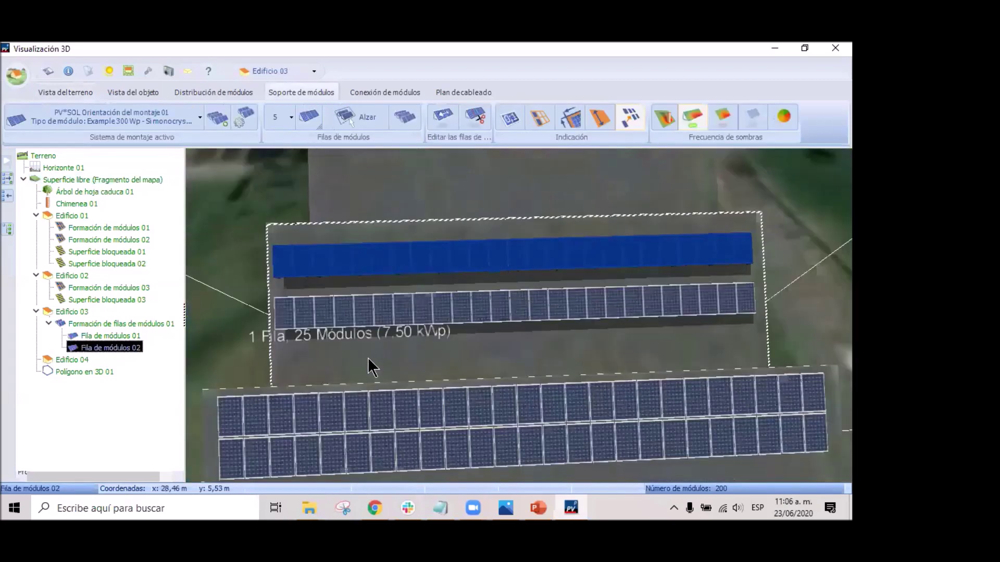
Switch to Conexión de módulos, go back to the free-surface map fragment, and zoom in.
{"action": "right_click", "coordinate": [519, 404]}
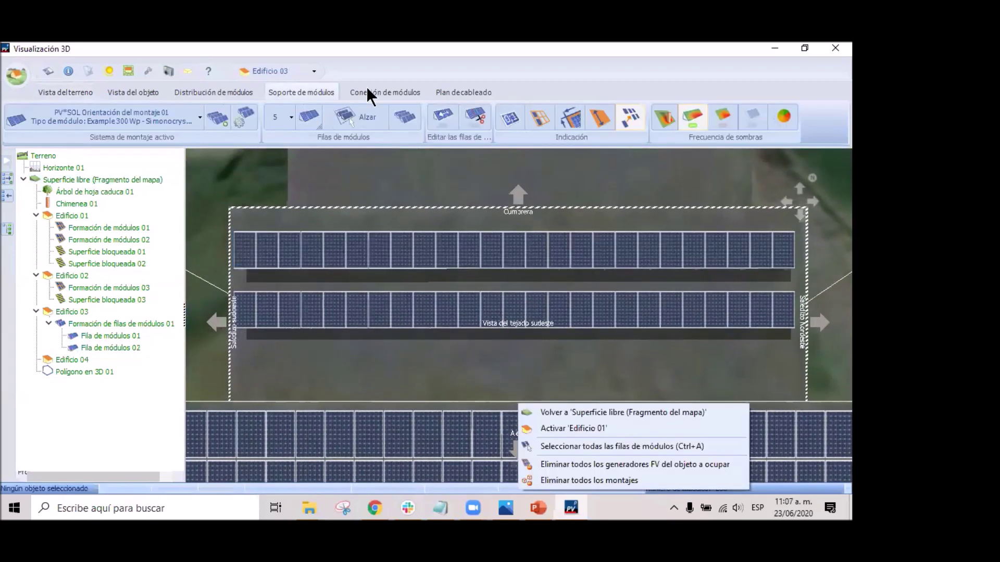
{"action": "left_click", "coordinate": [367, 88]}
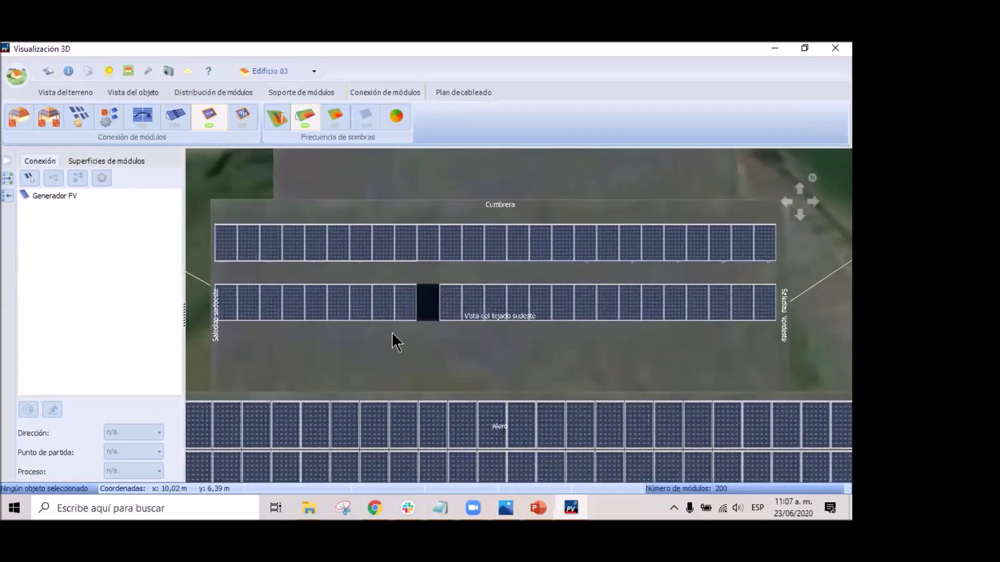
{"action": "right_click", "coordinate": [484, 348]}
{"action": "left_click", "coordinate": [525, 361]}
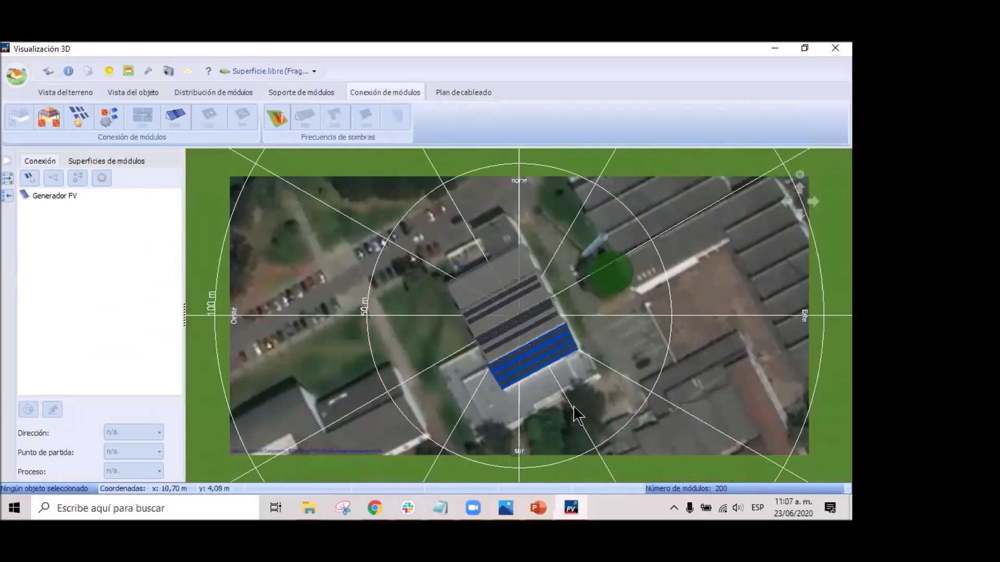
{"action": "scroll", "coordinate": [538, 370], "scroll_direction": "up", "scroll_amount": 5}
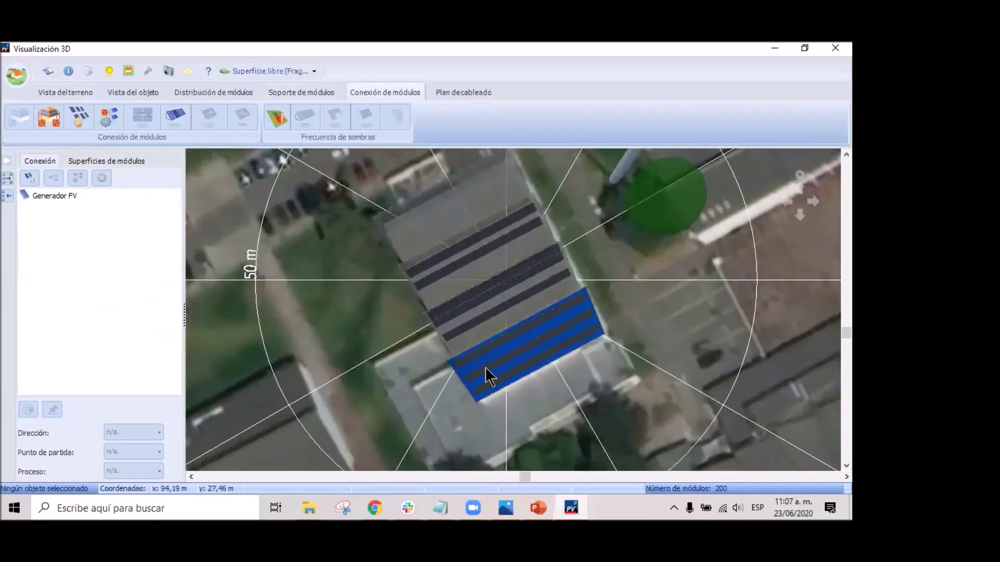
{"action": "scroll", "coordinate": [489, 377], "scroll_direction": "up", "scroll_amount": 3}
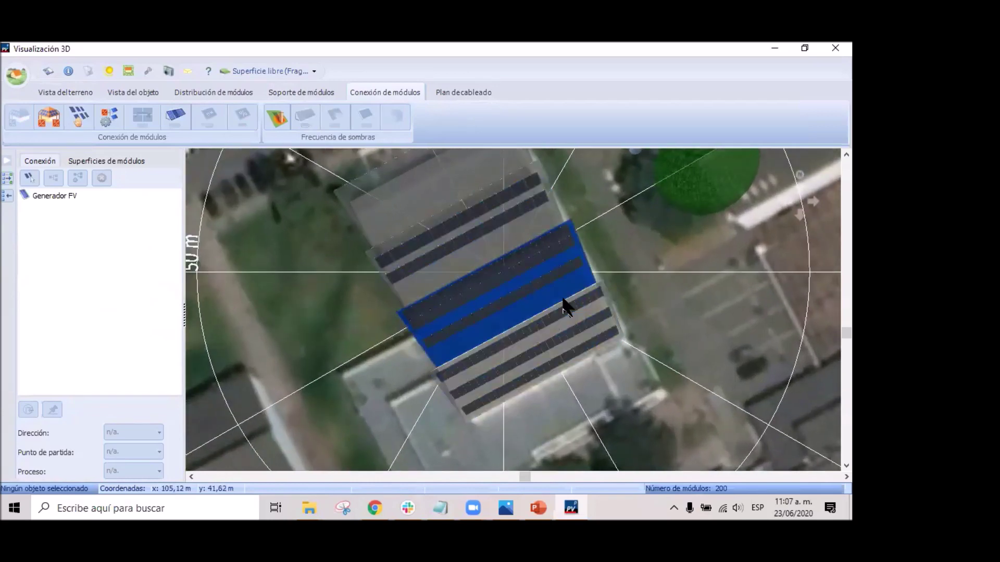
Open the inverter configuration with the Edificio 01, 02 and 03 roof surfaces selected together.
{"action": "left_click", "coordinate": [48, 121]}
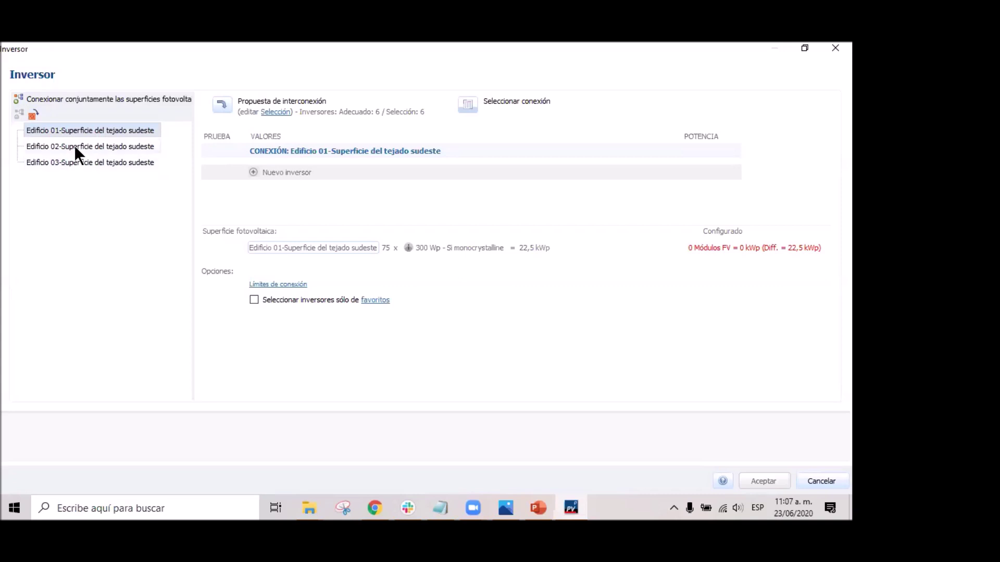
{"action": "left_click", "coordinate": [74, 146], "text": "ctrl"}
{"action": "left_click", "coordinate": [77, 163], "text": "ctrl"}
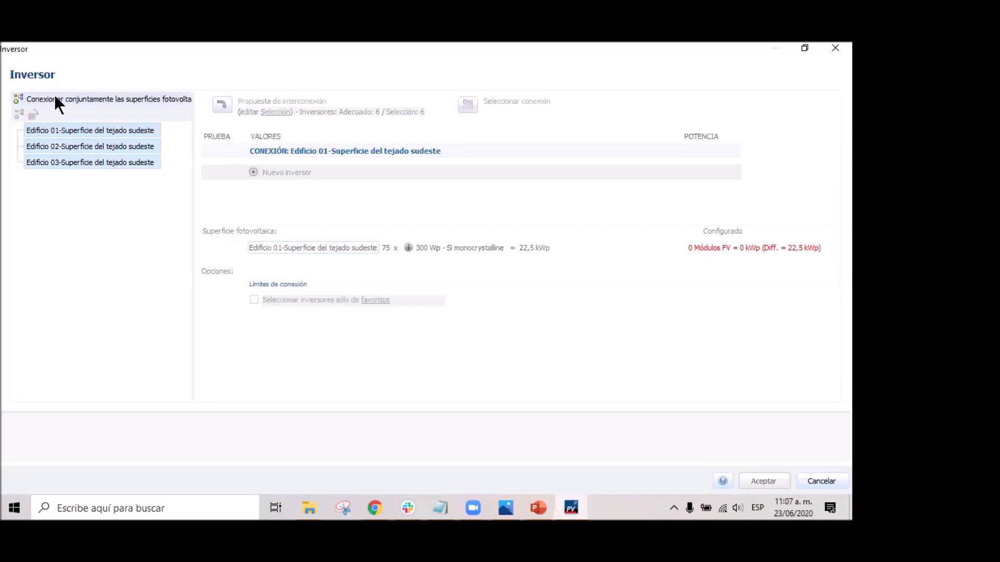
{"action": "left_click", "coordinate": [80, 133]}
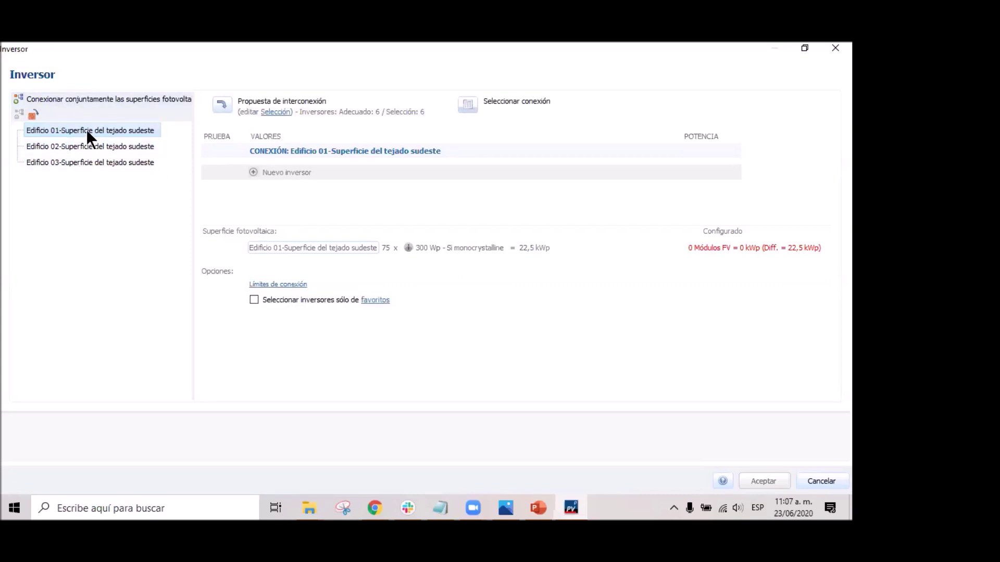
{"action": "left_click", "coordinate": [91, 147], "text": "ctrl"}
{"action": "left_click", "coordinate": [92, 162], "text": "ctrl"}
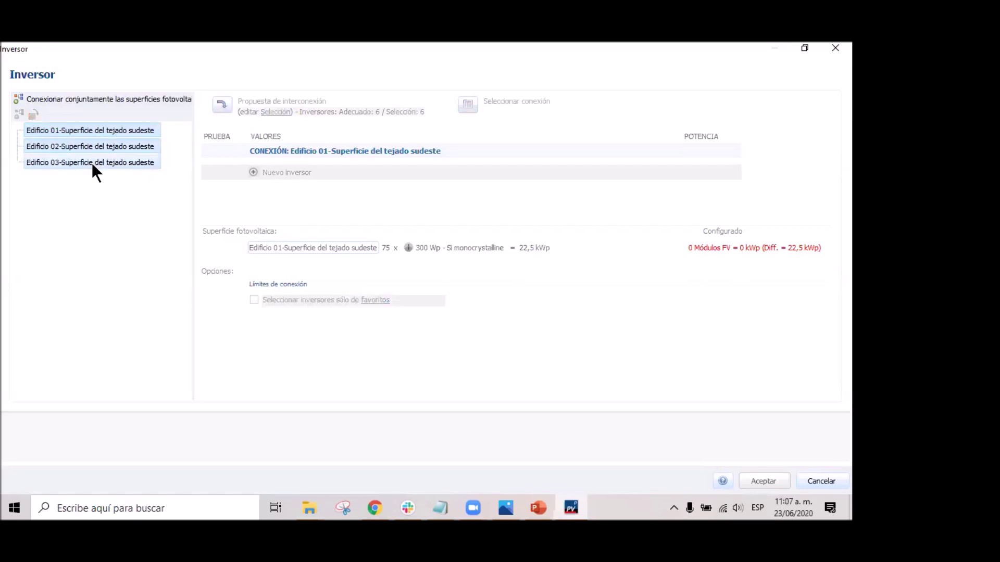
Connect the three surfaces jointly to one inverter, then revert to a separate connection per building.
{"action": "left_click", "coordinate": [83, 99]}
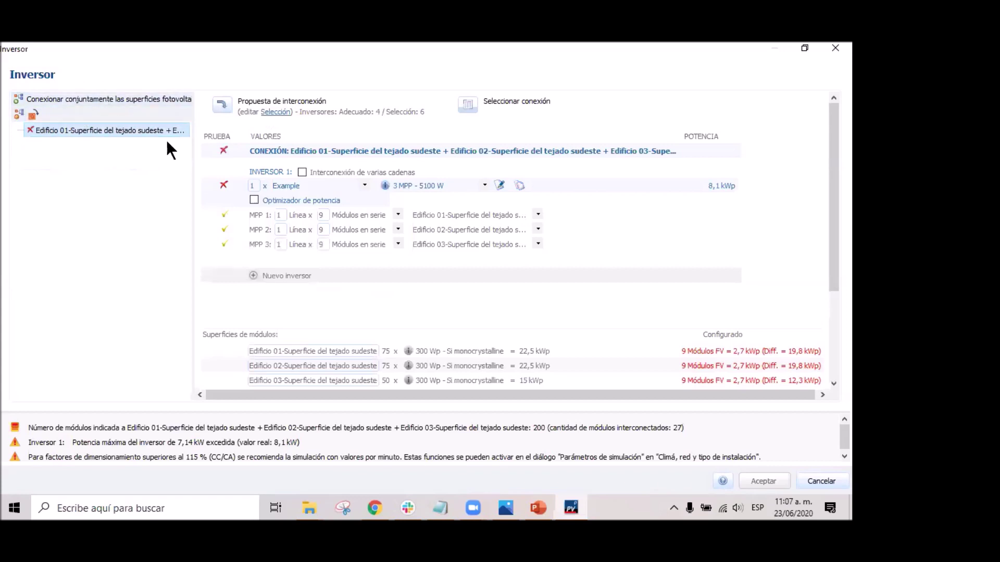
{"action": "left_click_drag", "start_coordinate": [193, 151], "coordinate": [384, 165]}
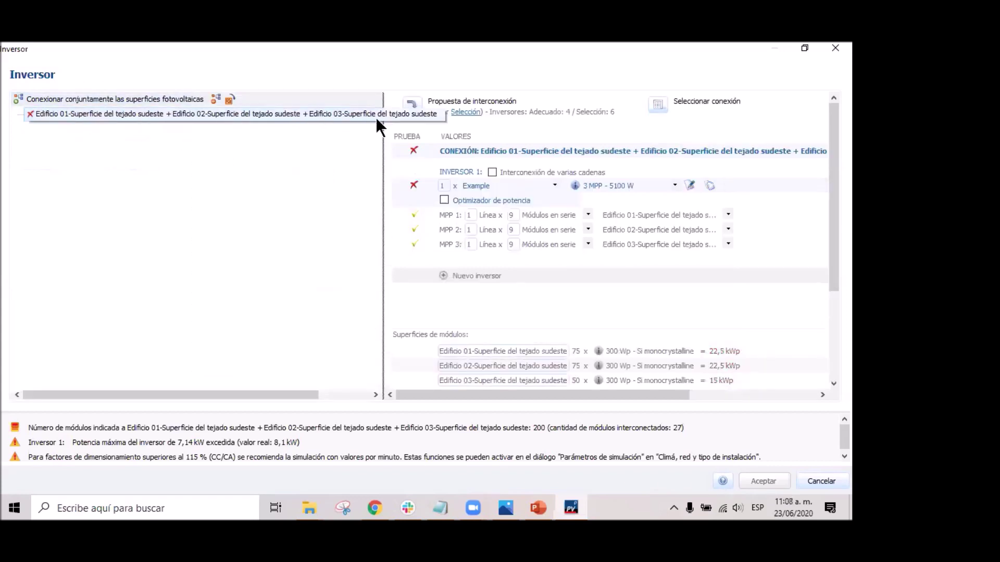
{"action": "left_click_drag", "start_coordinate": [383, 138], "coordinate": [210, 141]}
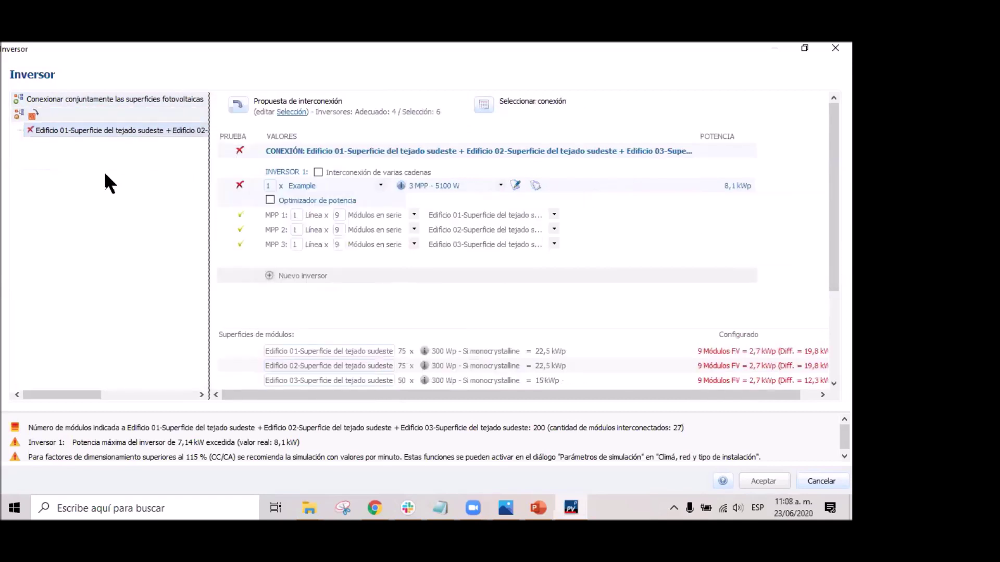
{"action": "left_click", "coordinate": [102, 129]}
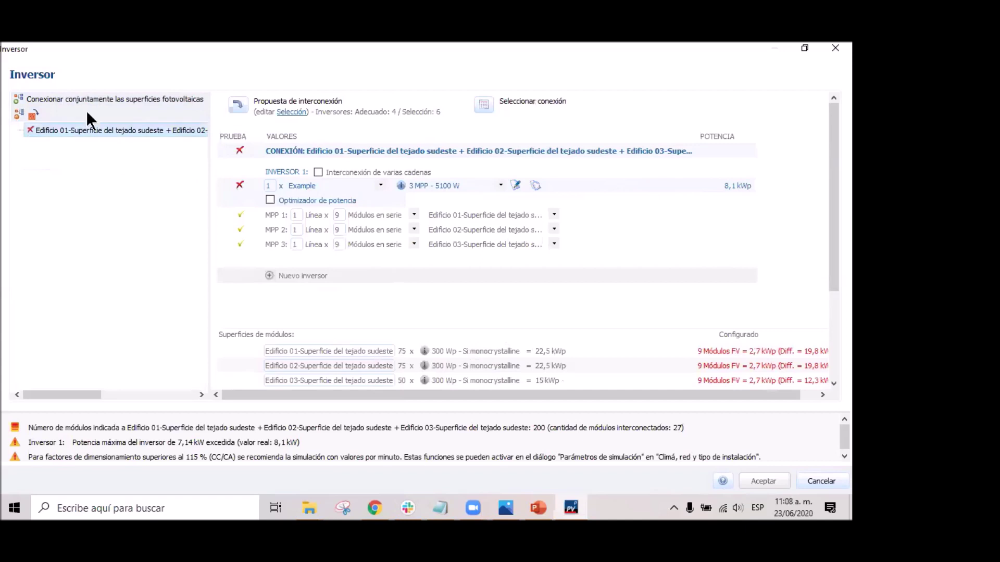
{"action": "left_click", "coordinate": [20, 110]}
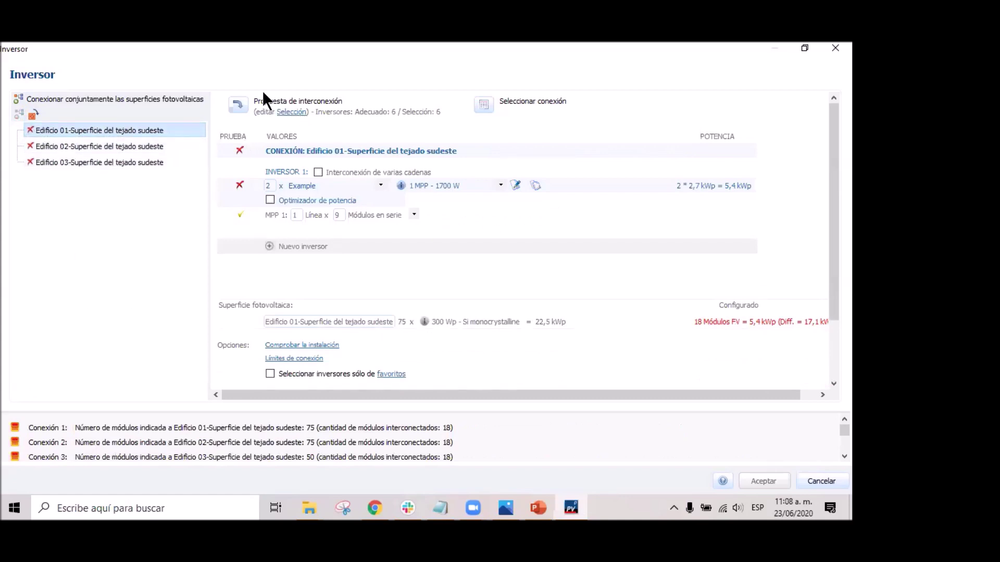
Uncheck the AEconversion INV250-45US inverter and check the six Example MPP inverters (1700–10200 W).
{"action": "left_click", "coordinate": [293, 111]}
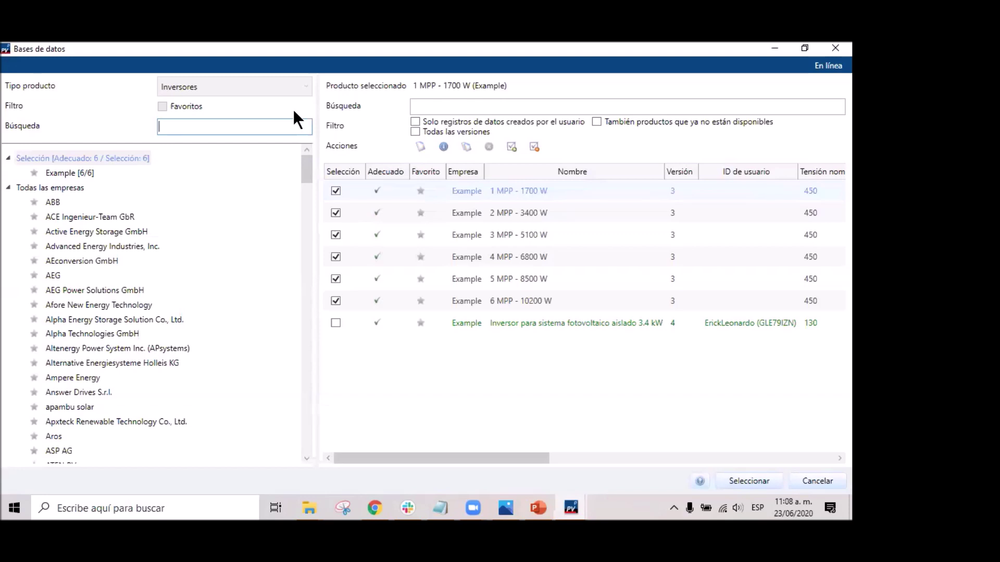
{"action": "scroll", "coordinate": [125, 380], "scroll_direction": "down", "scroll_amount": 7}
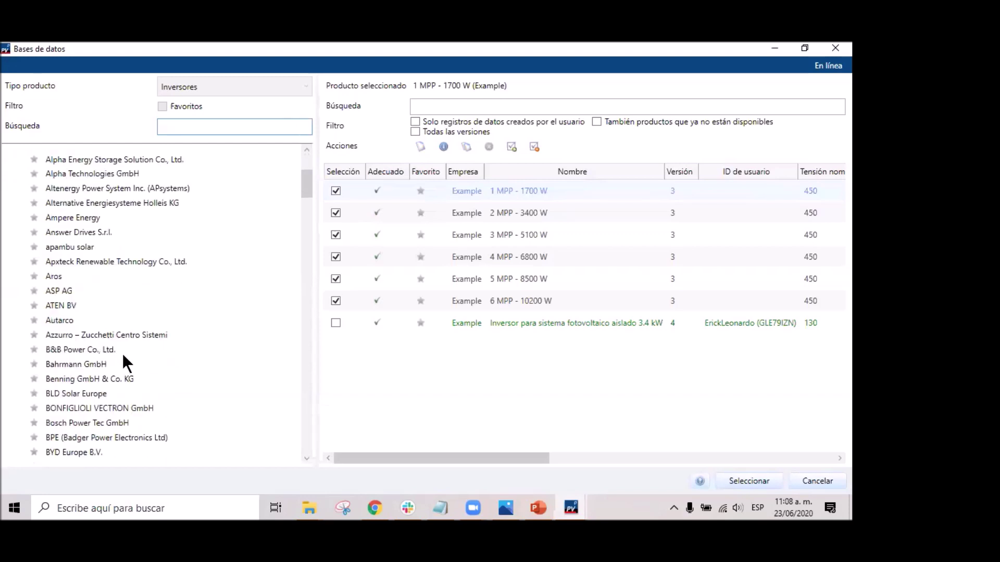
{"action": "left_click_drag", "start_coordinate": [306, 197], "coordinate": [307, 237]}
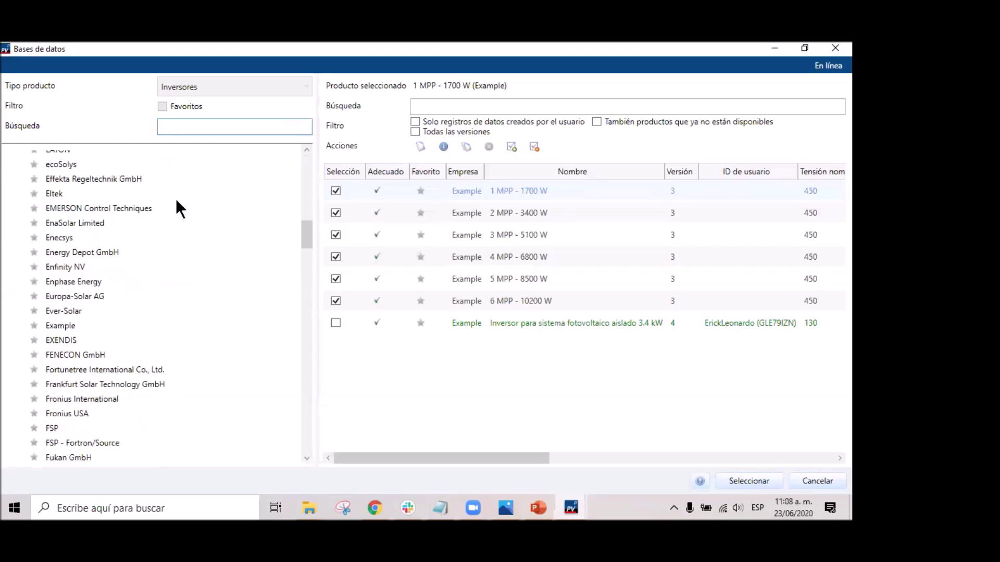
{"action": "scroll", "coordinate": [188, 245], "scroll_direction": "up", "scroll_amount": 15}
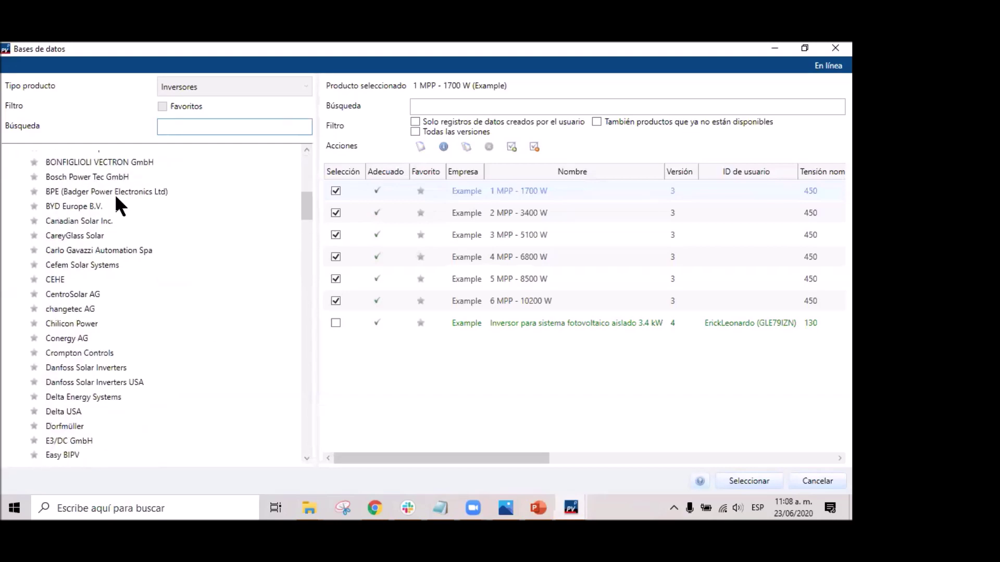
{"action": "scroll", "coordinate": [86, 250], "scroll_direction": "up", "scroll_amount": 2}
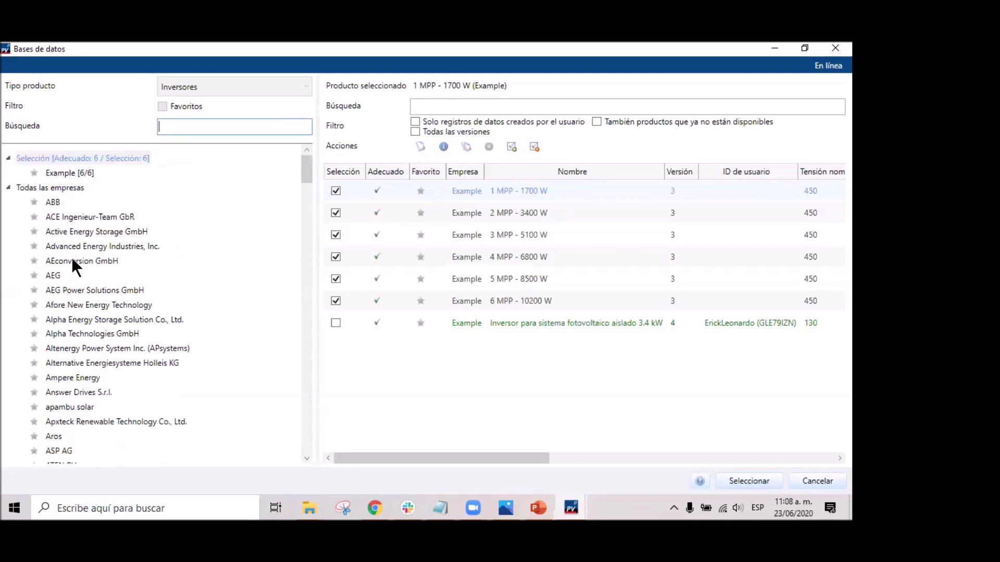
{"action": "left_click", "coordinate": [75, 261]}
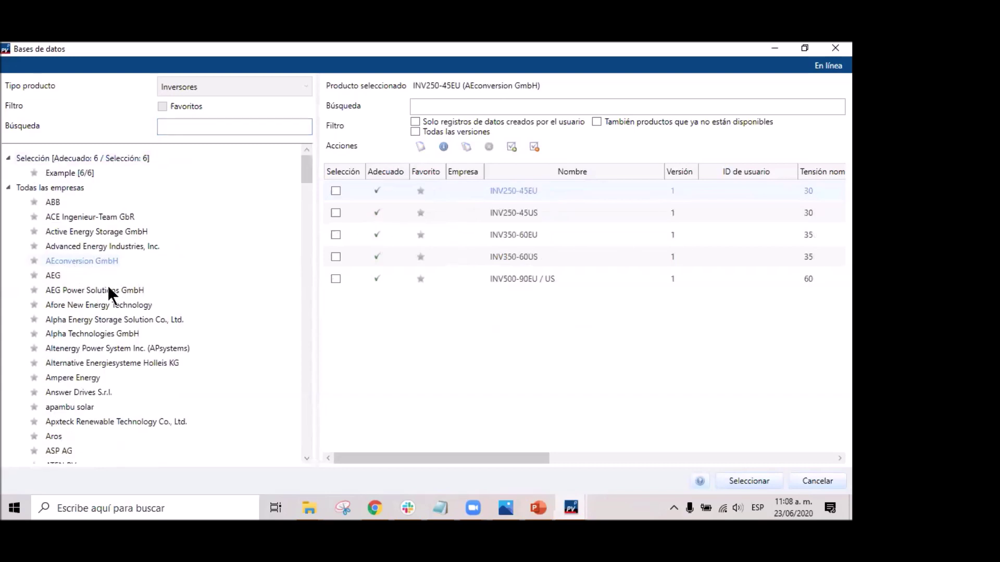
{"action": "left_click", "coordinate": [336, 212]}
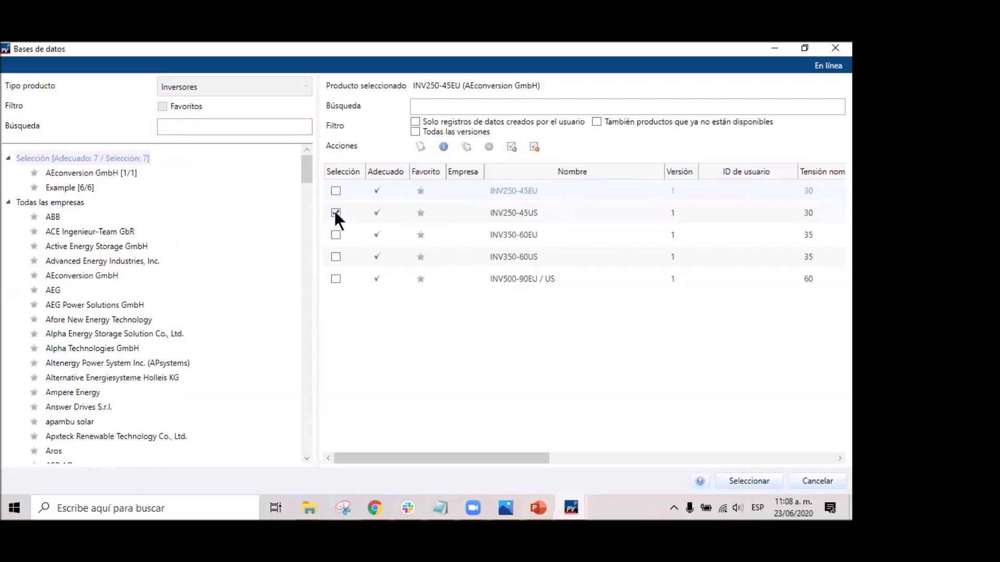
{"action": "left_click", "coordinate": [335, 213]}
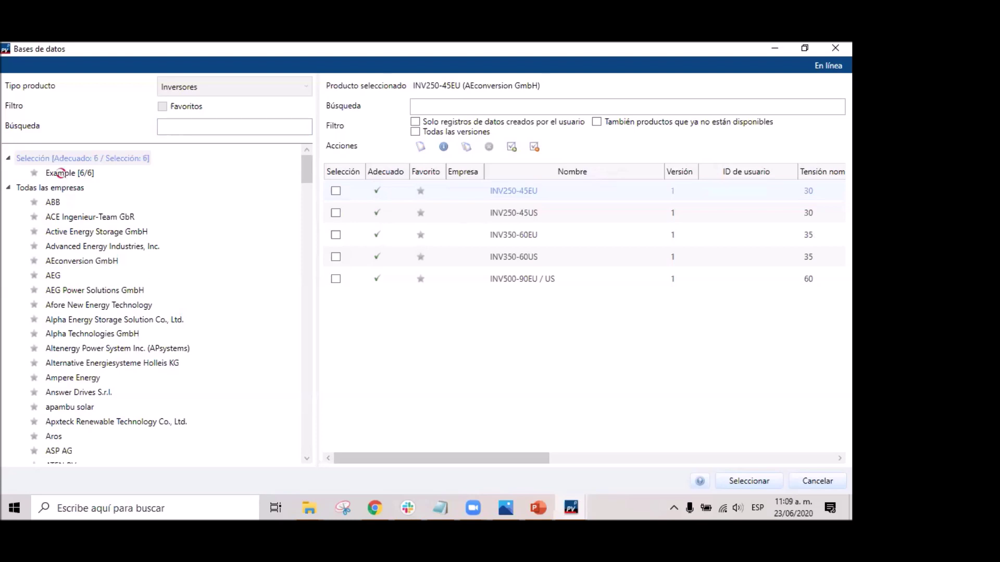
{"action": "left_click", "coordinate": [61, 173]}
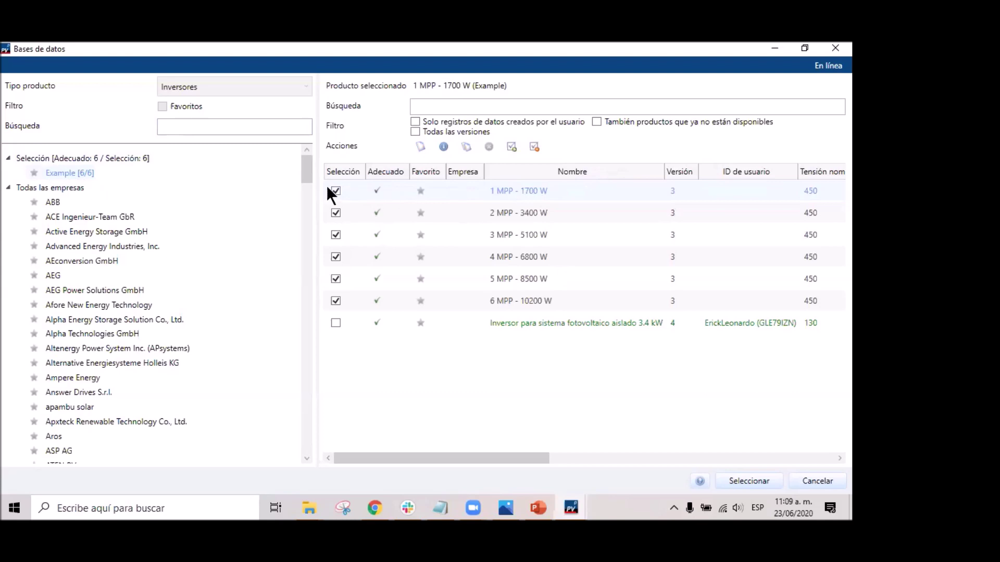
{"action": "left_click", "coordinate": [335, 213]}
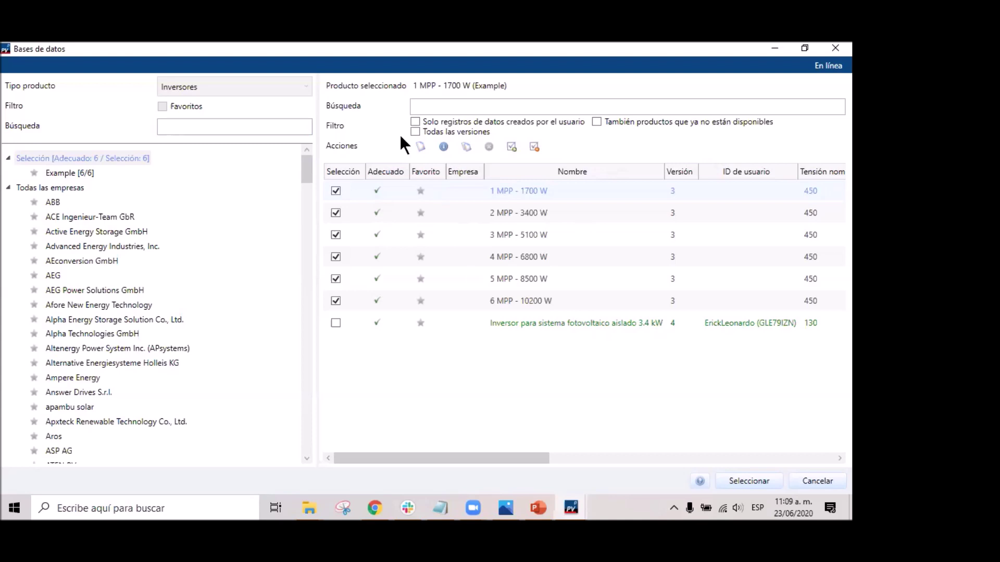
{"action": "left_click", "coordinate": [420, 148]}
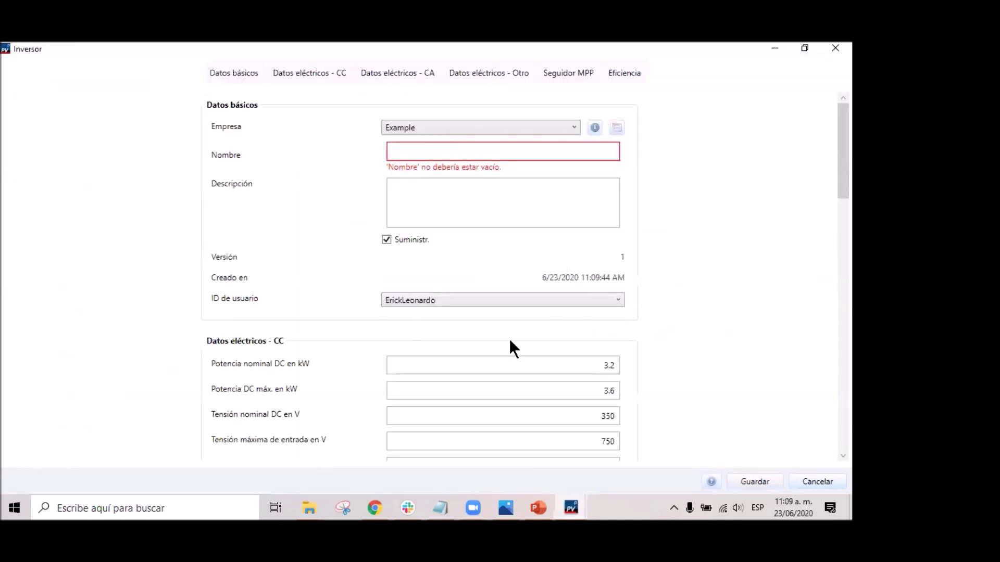
{"action": "left_click", "coordinate": [460, 158]}
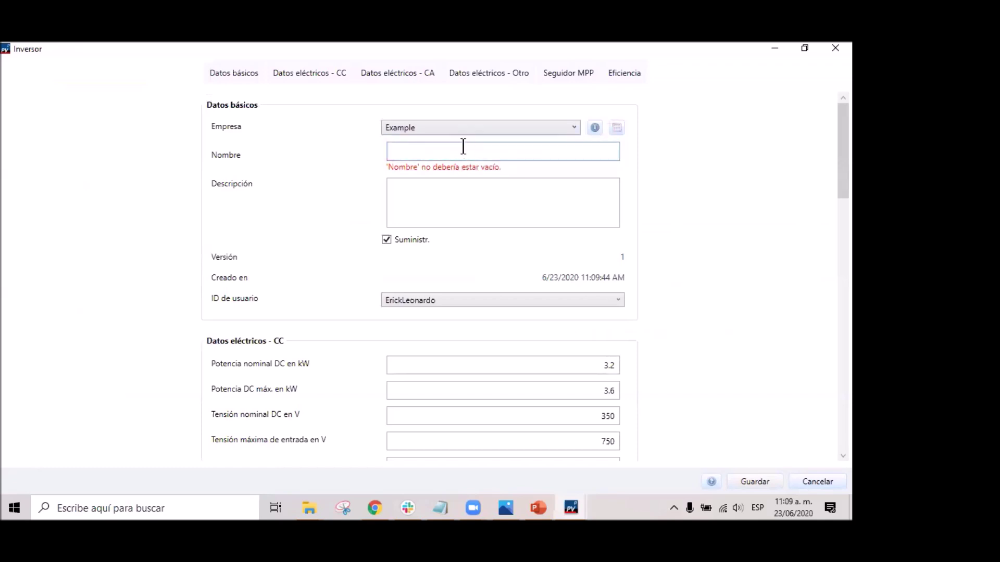
{"action": "scroll", "coordinate": [384, 359], "scroll_direction": "down", "scroll_amount": 4}
{"action": "scroll", "coordinate": [498, 379], "scroll_direction": "down", "scroll_amount": 20}
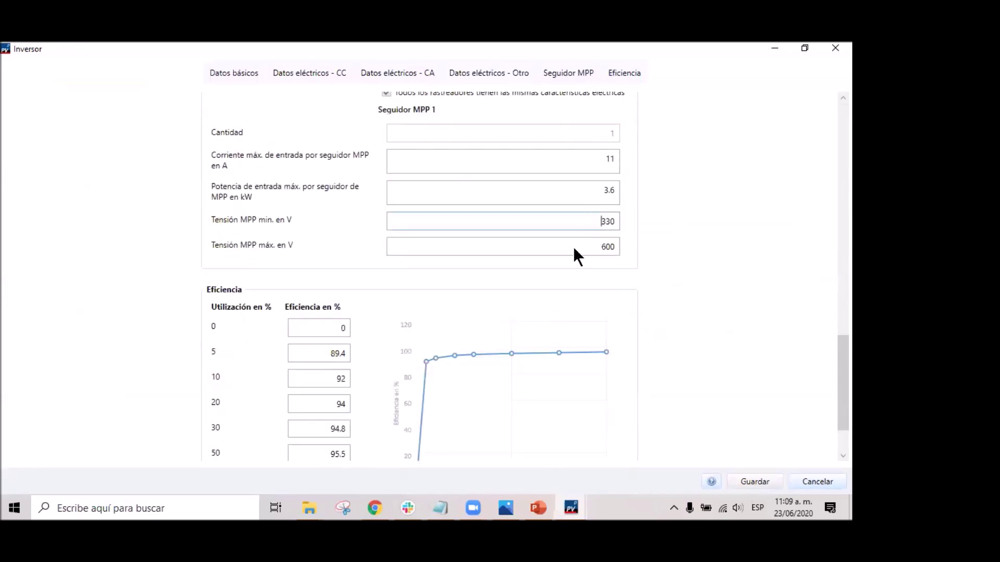
{"action": "scroll", "coordinate": [314, 334], "scroll_direction": "down", "scroll_amount": 3}
{"action": "scroll", "coordinate": [467, 302], "scroll_direction": "up", "scroll_amount": 13}
{"action": "scroll", "coordinate": [561, 258], "scroll_direction": "up", "scroll_amount": 20}
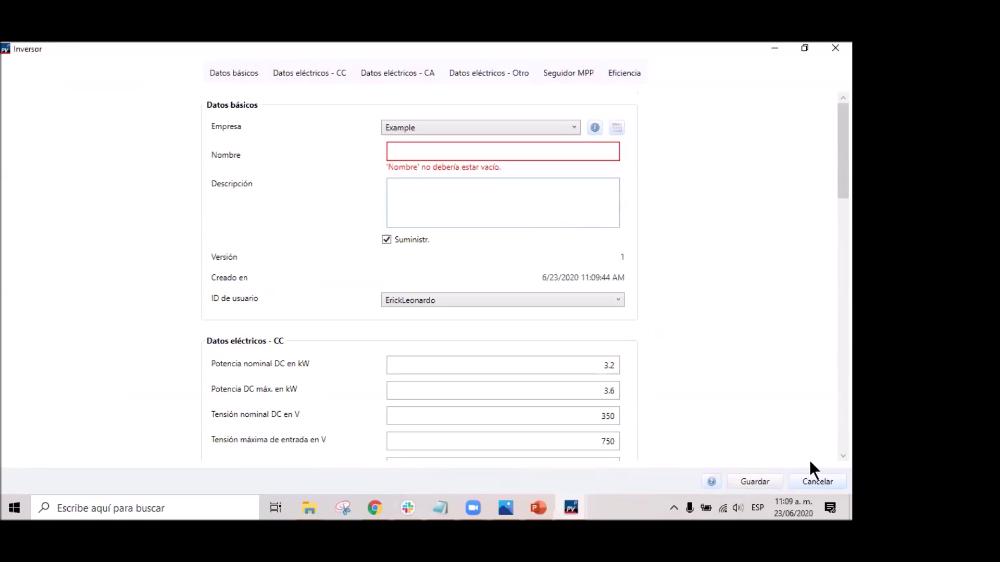
{"action": "left_click", "coordinate": [813, 475]}
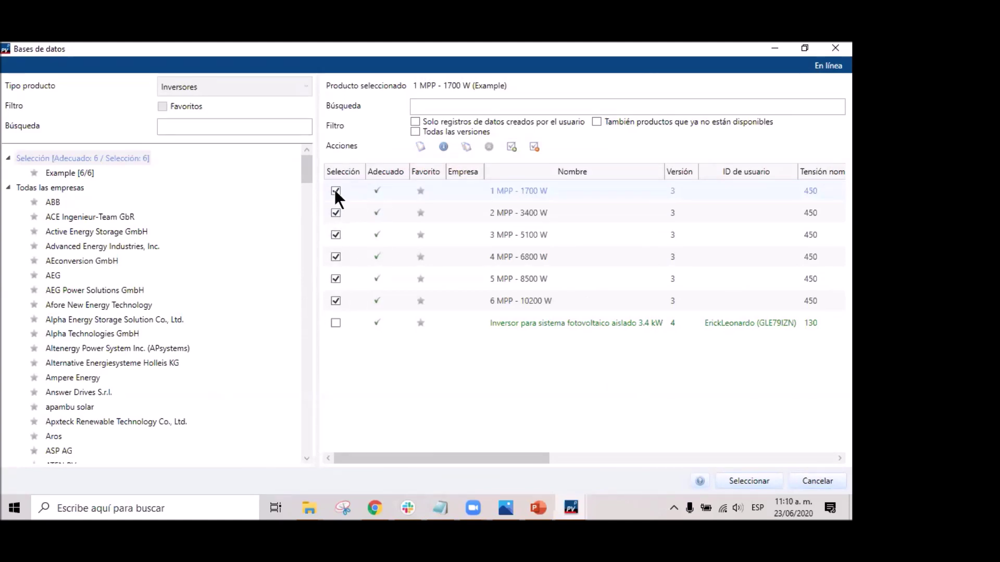
Confirm the chosen inverters and generate Edificio 01's 3 MPP - 5100 W connection proposal.
{"action": "key", "text": "Return"}
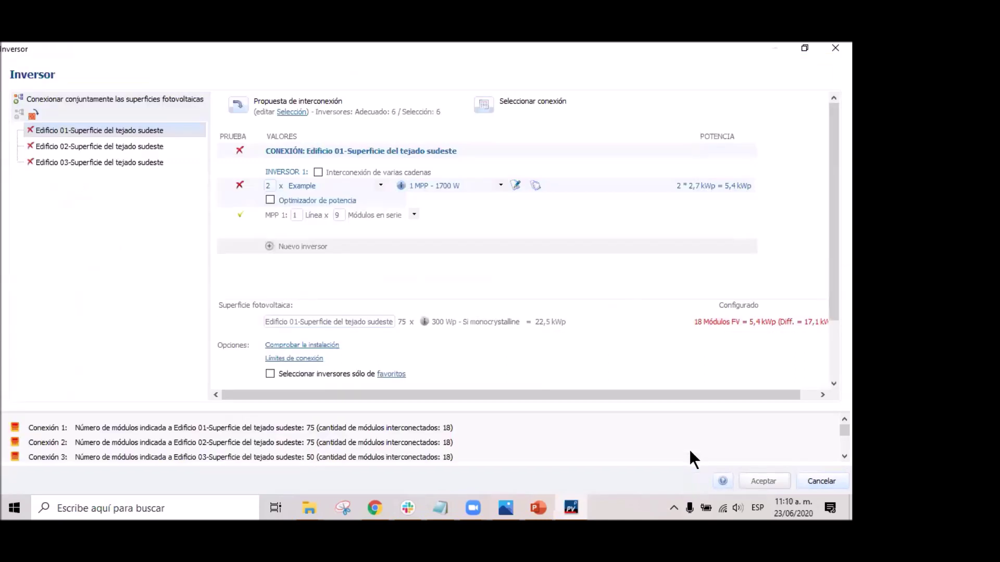
{"action": "left_click", "coordinate": [239, 108]}
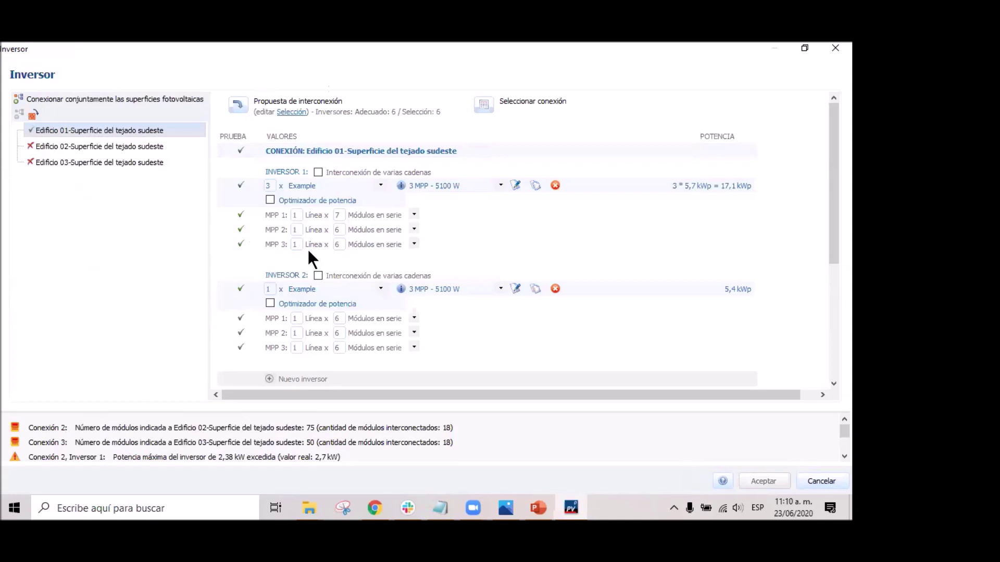
{"action": "scroll", "coordinate": [359, 313], "scroll_direction": "down", "scroll_amount": 3}
{"action": "scroll", "coordinate": [358, 323], "scroll_direction": "up", "scroll_amount": 3}
{"action": "left_click", "coordinate": [484, 106]}
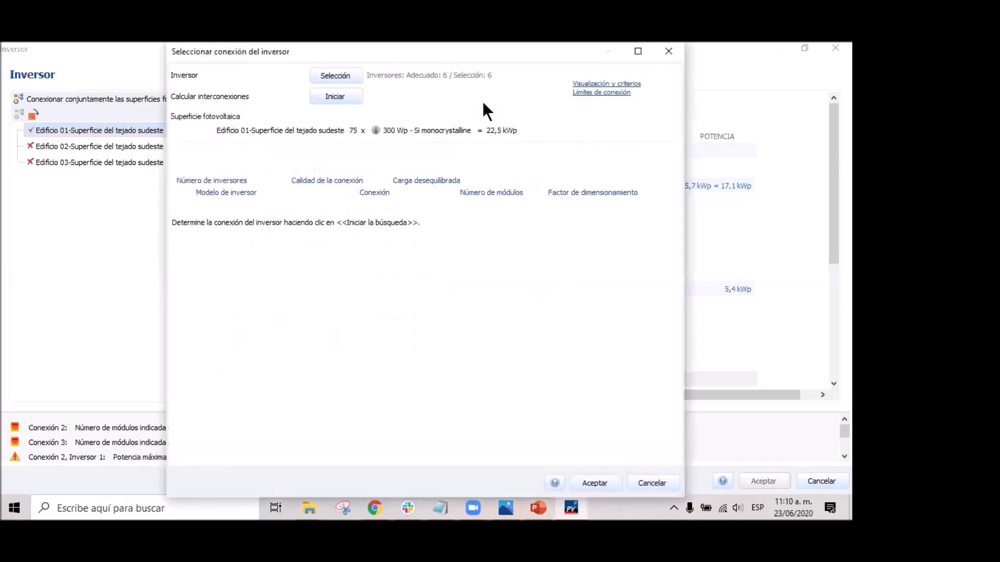
{"action": "left_click", "coordinate": [345, 99]}
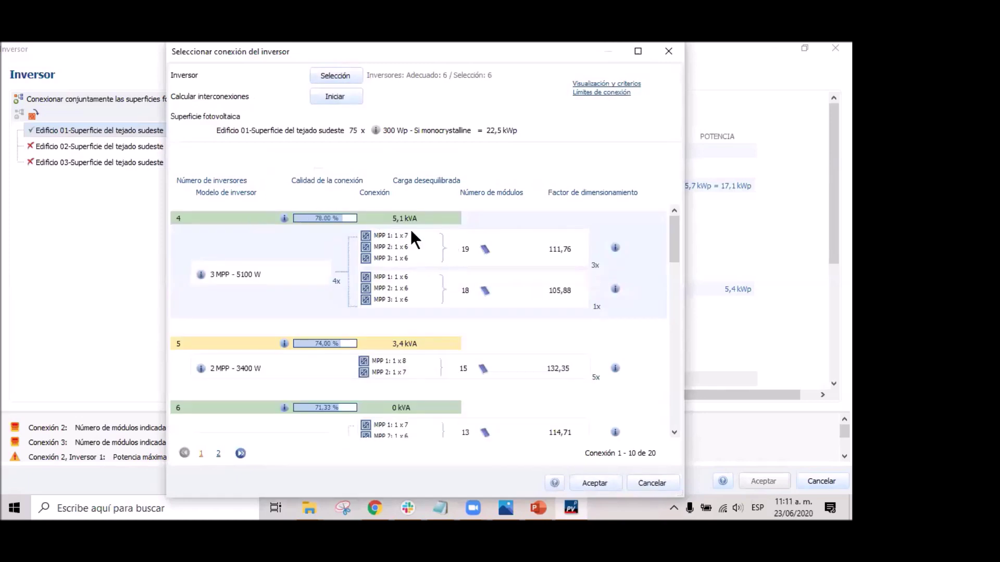
{"action": "scroll", "coordinate": [405, 320], "scroll_direction": "down", "scroll_amount": 1}
{"action": "scroll", "coordinate": [405, 325], "scroll_direction": "up", "scroll_amount": 1}
{"action": "scroll", "coordinate": [482, 385], "scroll_direction": "down", "scroll_amount": 3}
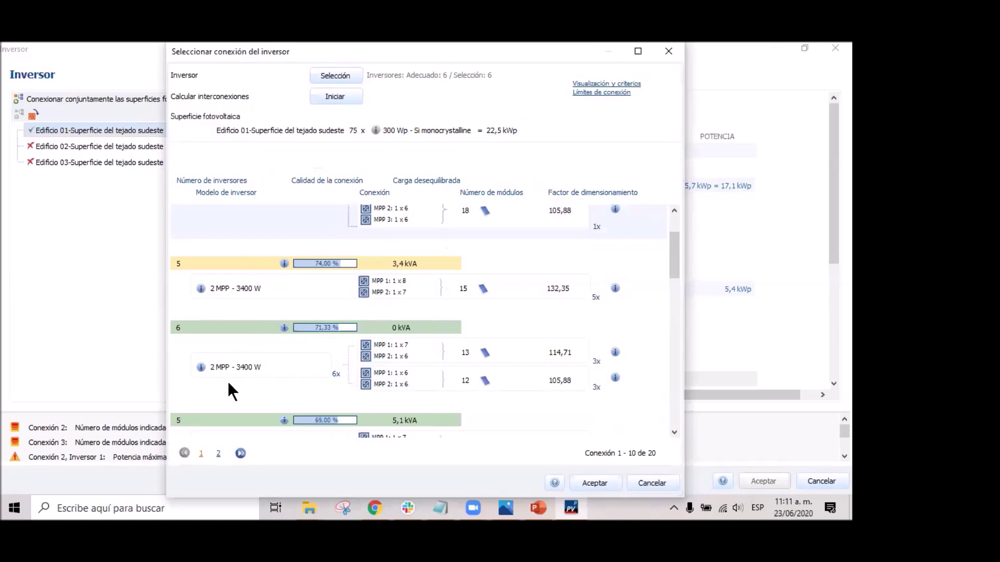
{"action": "scroll", "coordinate": [521, 312], "scroll_direction": "down", "scroll_amount": 3}
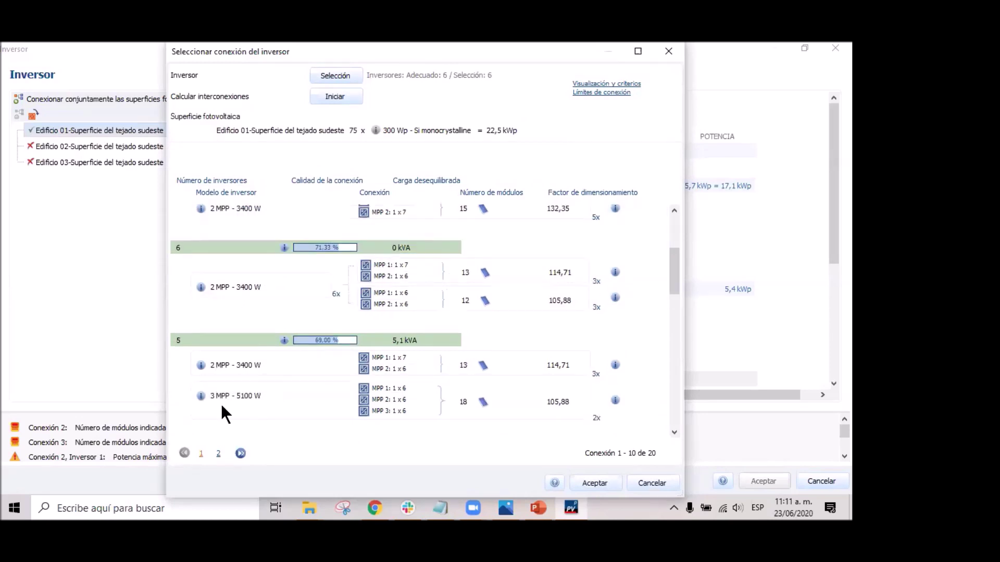
{"action": "scroll", "coordinate": [252, 396], "scroll_direction": "down", "scroll_amount": 3}
{"action": "scroll", "coordinate": [254, 335], "scroll_direction": "down", "scroll_amount": 3}
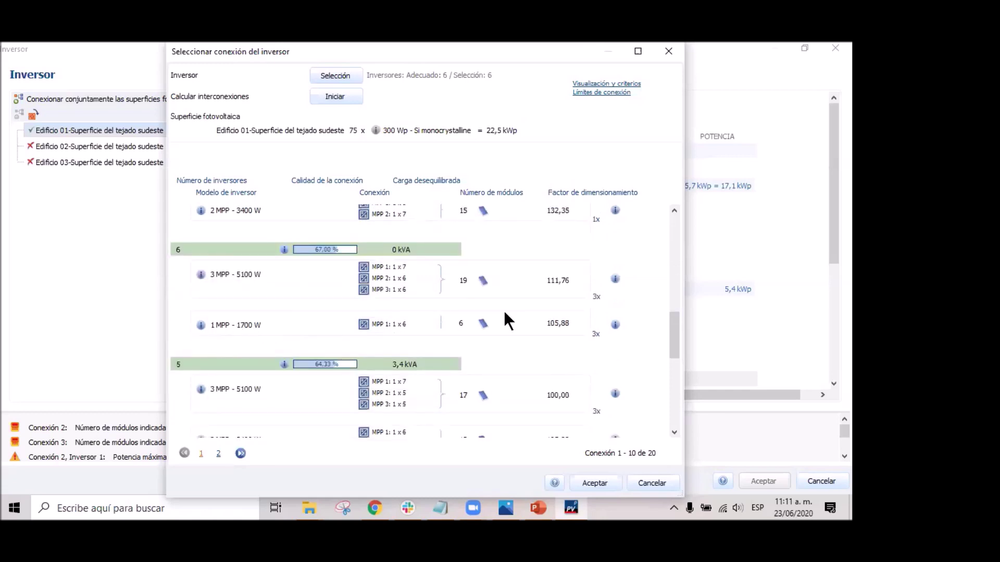
{"action": "scroll", "coordinate": [331, 349], "scroll_direction": "up", "scroll_amount": 10}
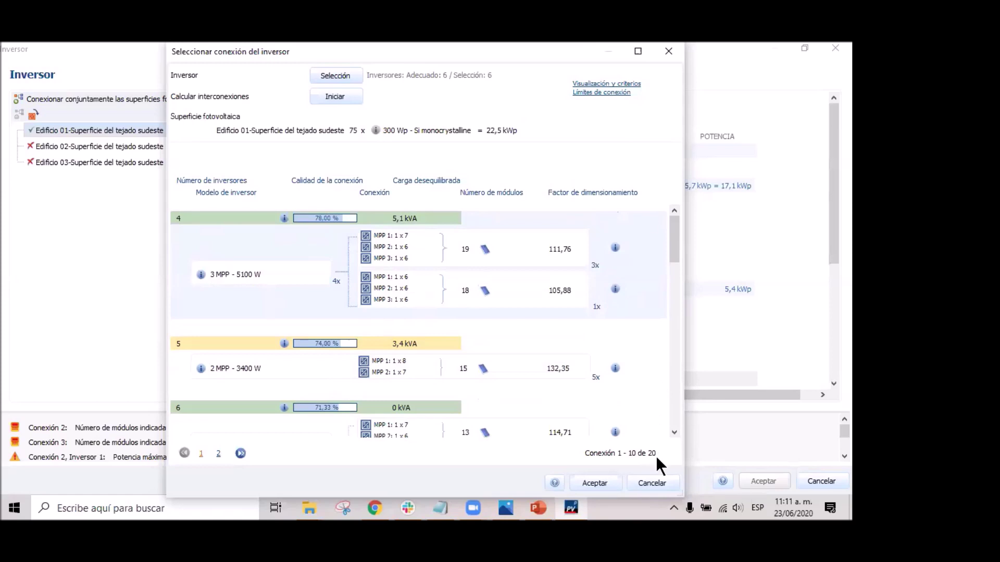
{"action": "left_click", "coordinate": [669, 51]}
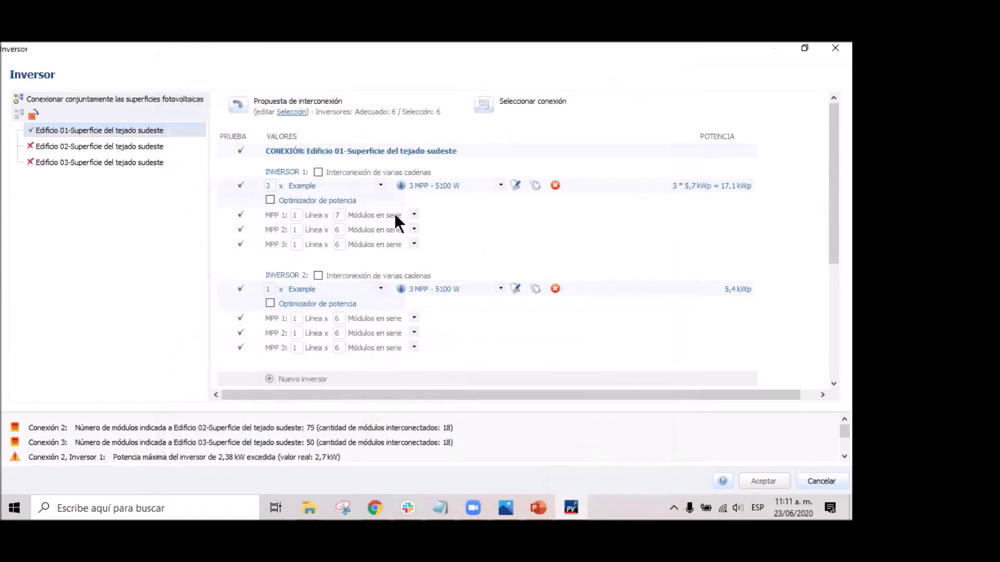
Generate Edificio 02's connection proposal, keep 7 modules on MPP 1, then select Edificio 03.
{"action": "left_click", "coordinate": [103, 146]}
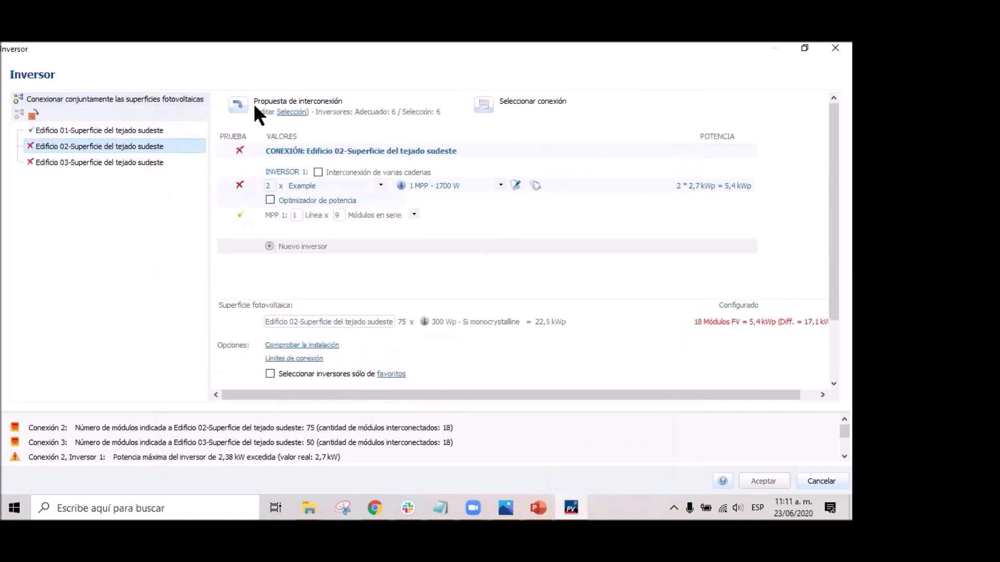
{"action": "left_click", "coordinate": [239, 107]}
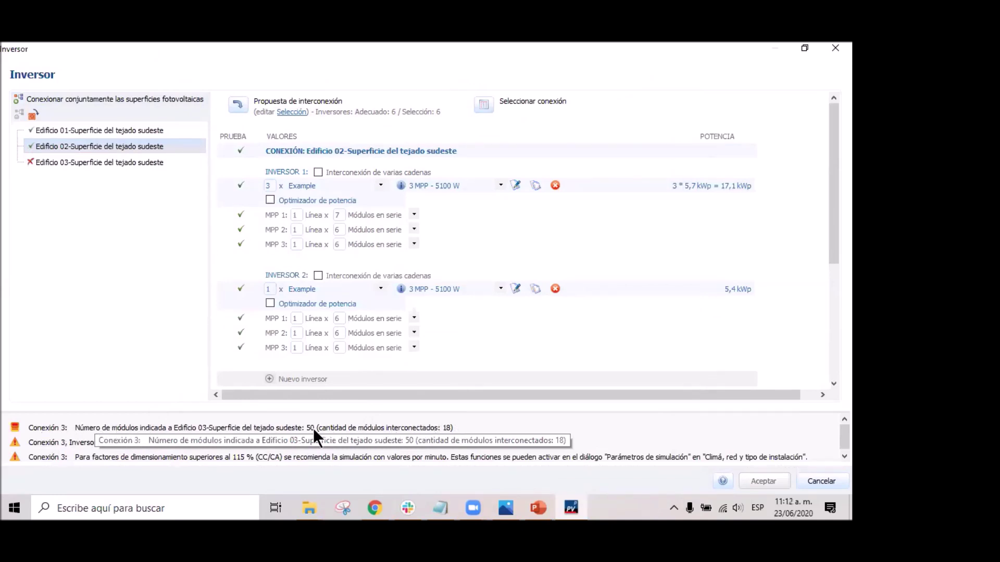
{"action": "scroll", "coordinate": [258, 445], "scroll_direction": "down", "scroll_amount": 1}
{"action": "scroll", "coordinate": [271, 446], "scroll_direction": "up", "scroll_amount": 1}
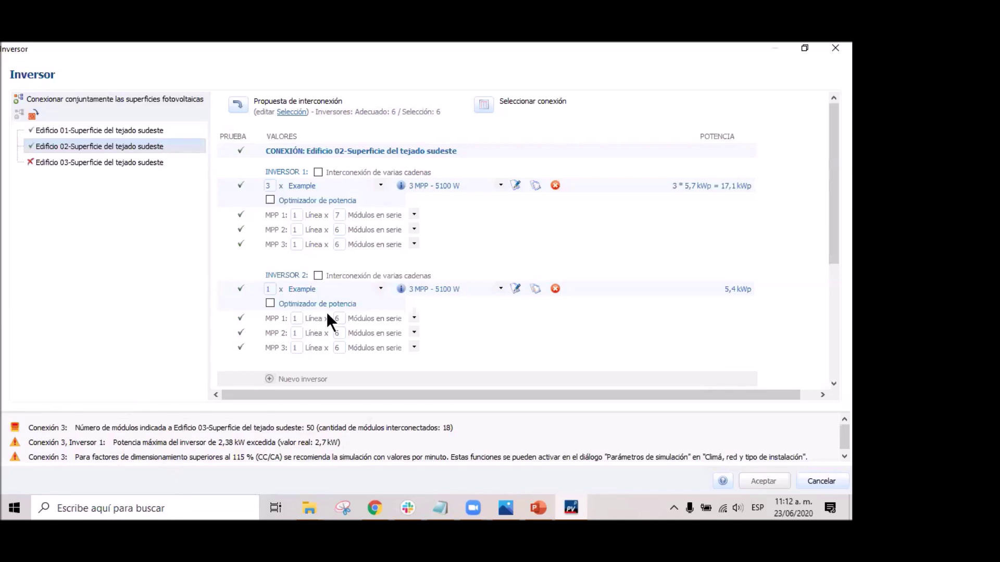
{"action": "left_click", "coordinate": [339, 214]}
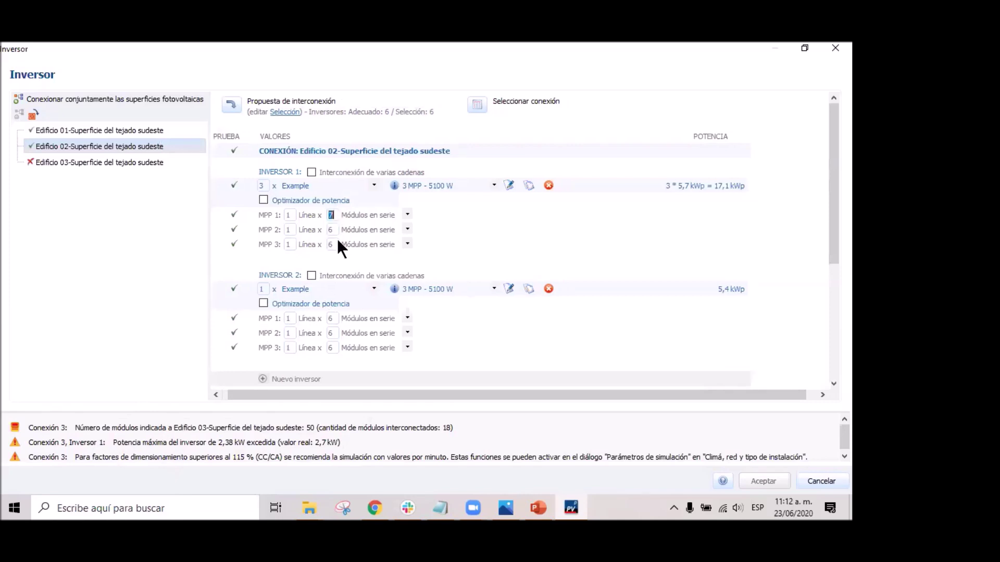
{"action": "type", "text": "17"}
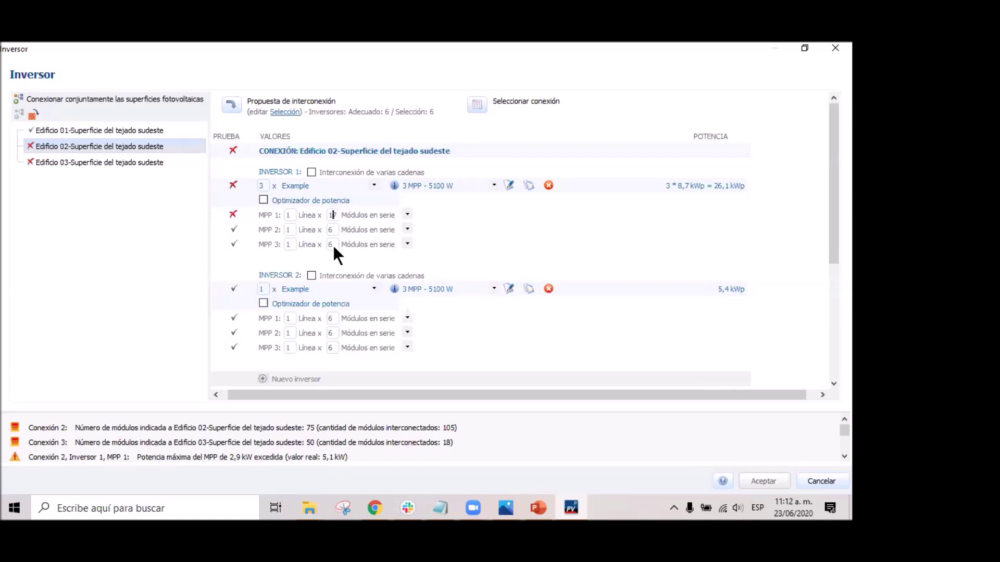
{"action": "key", "text": "BackSpace"}
{"action": "left_click", "coordinate": [127, 166]}
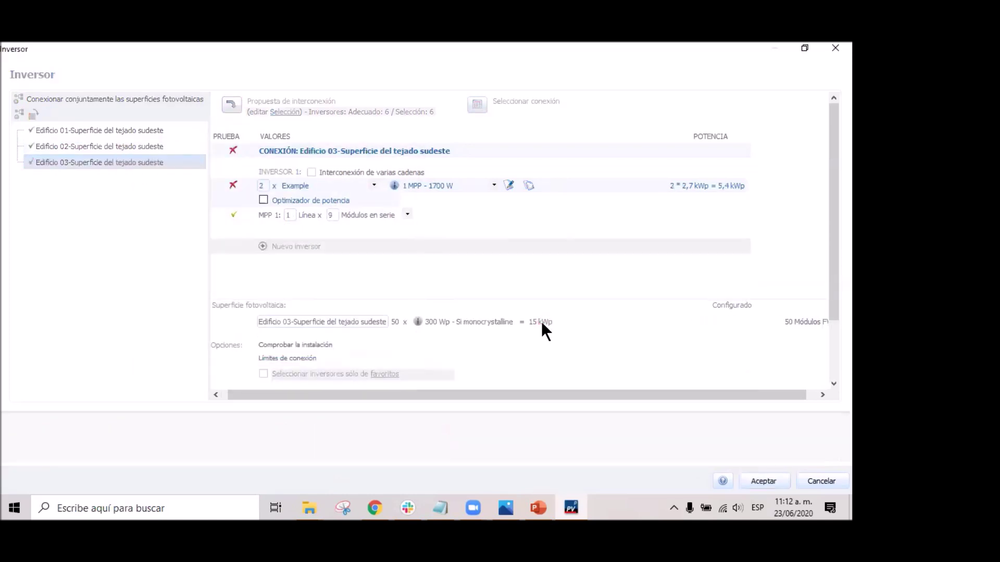
Accept the connections and display INV 1 and Sistema 1 module labels on Edificio 01's roof.
{"action": "left_click", "coordinate": [775, 475]}
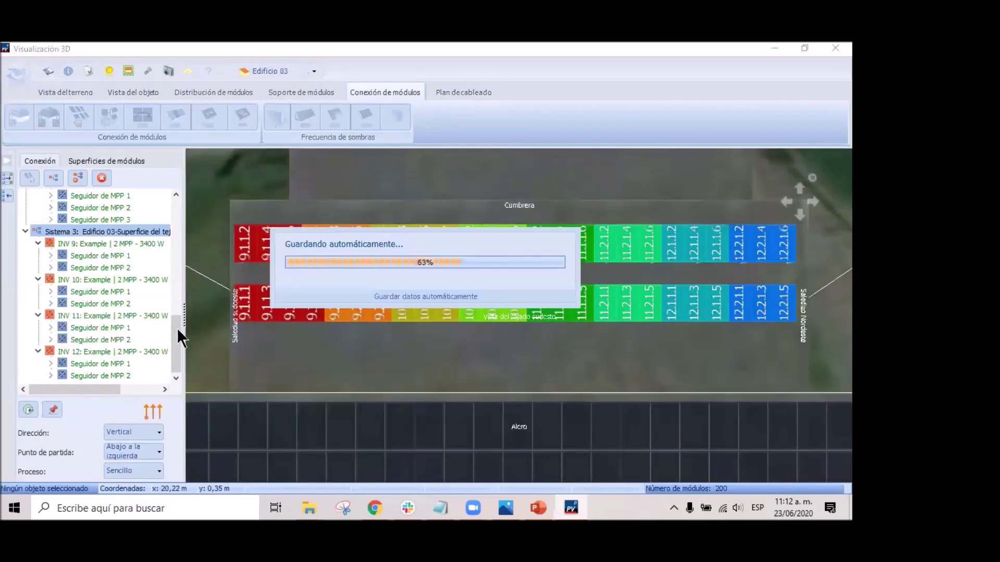
{"action": "left_click_drag", "start_coordinate": [177, 329], "coordinate": [182, 211]}
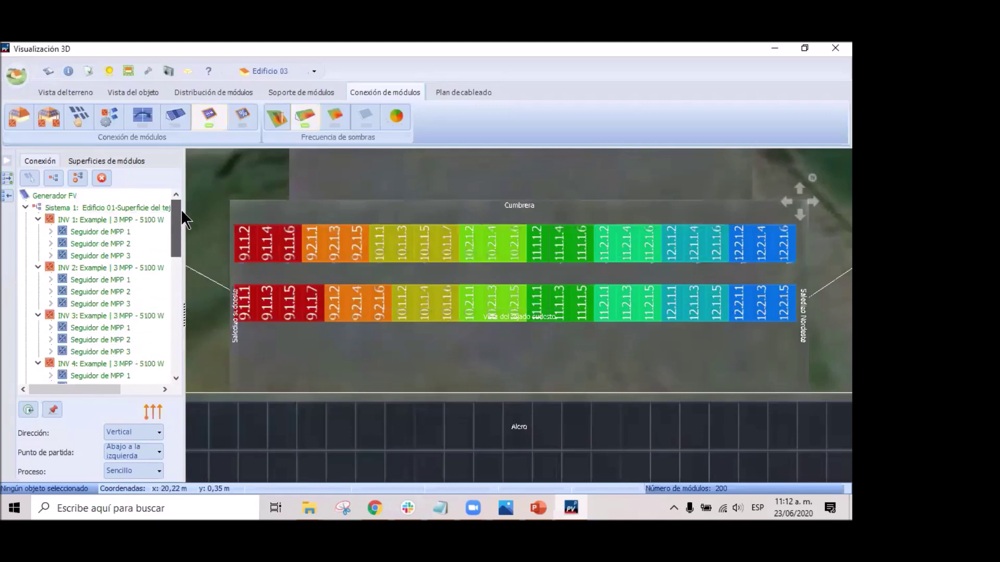
{"action": "left_click", "coordinate": [106, 218]}
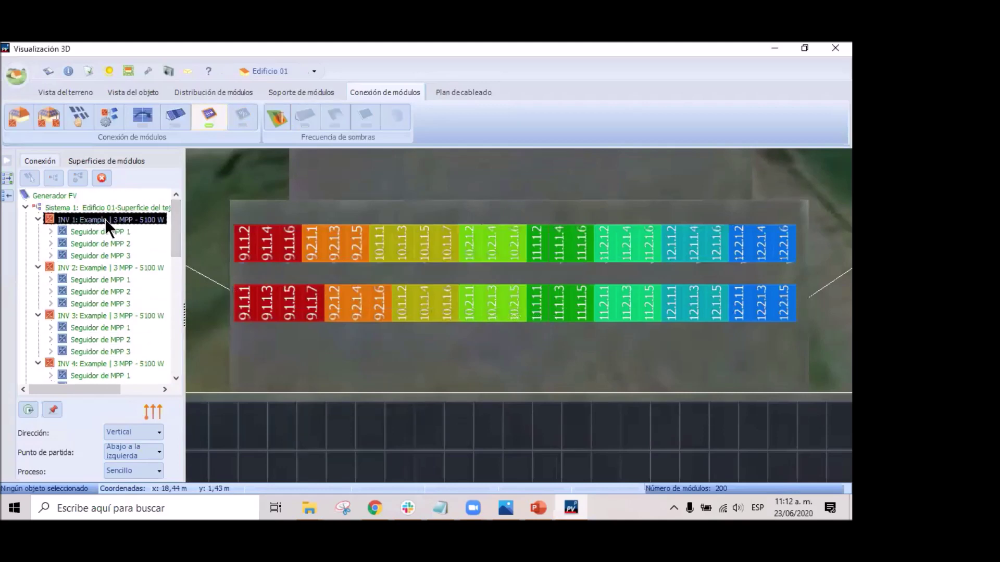
{"action": "left_click", "coordinate": [104, 207]}
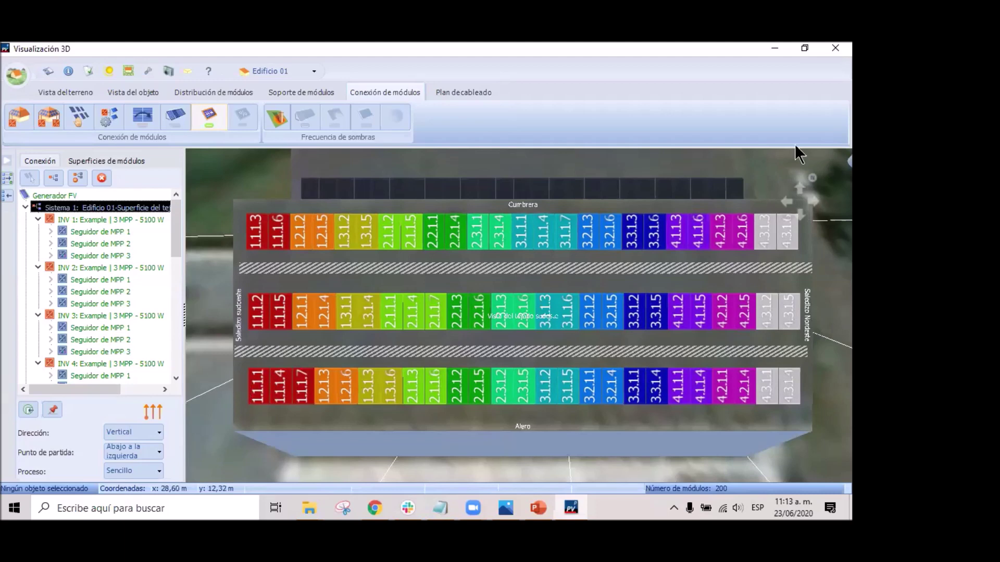
Activate Edificio 01 via its right-click menu and show Sistema 1's string-numbered modules.
{"action": "middle_click_drag", "start_coordinate": [489, 370], "coordinate": [501, 379]}
{"action": "right_click", "coordinate": [233, 325]}
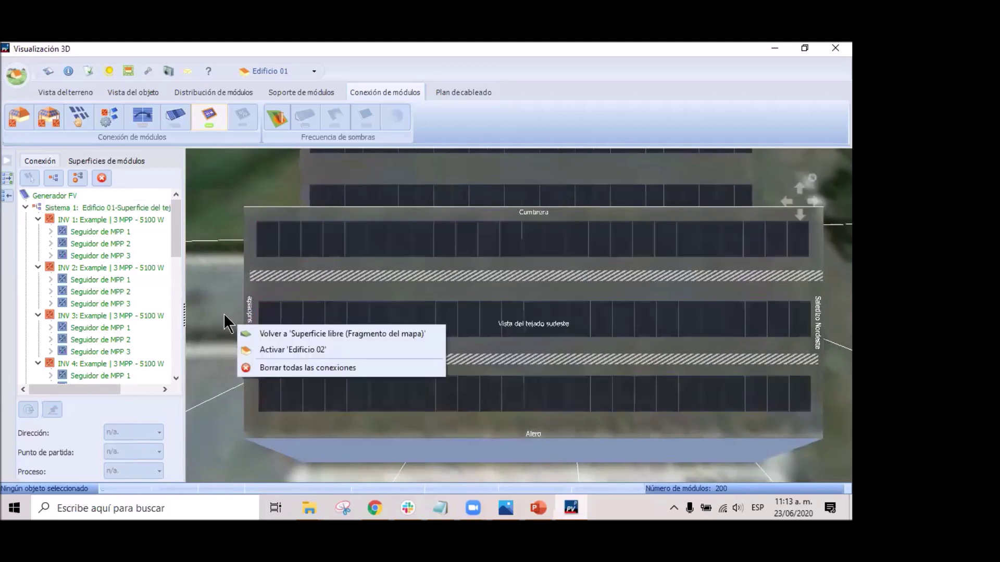
{"action": "left_click", "coordinate": [304, 336]}
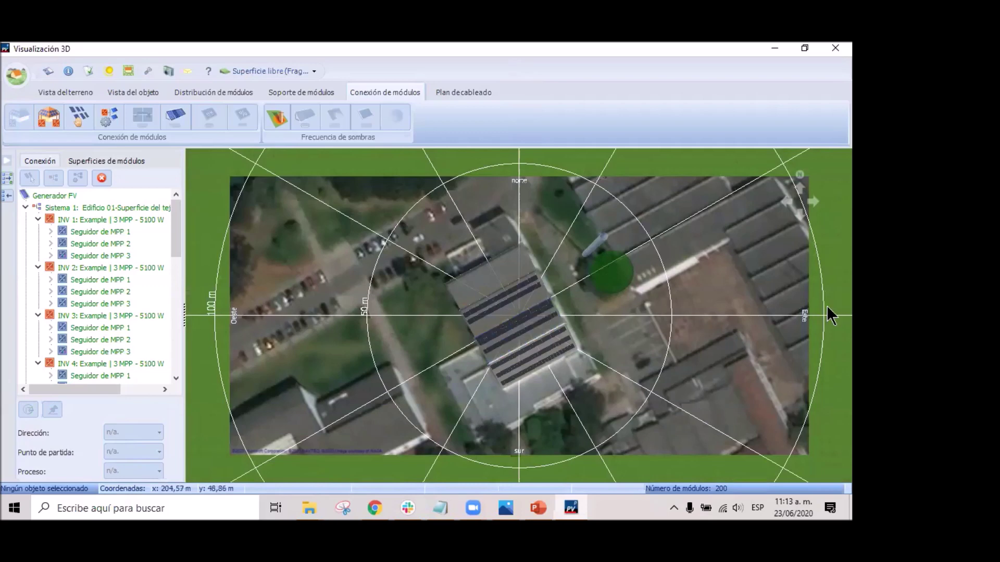
{"action": "right_click", "coordinate": [534, 354]}
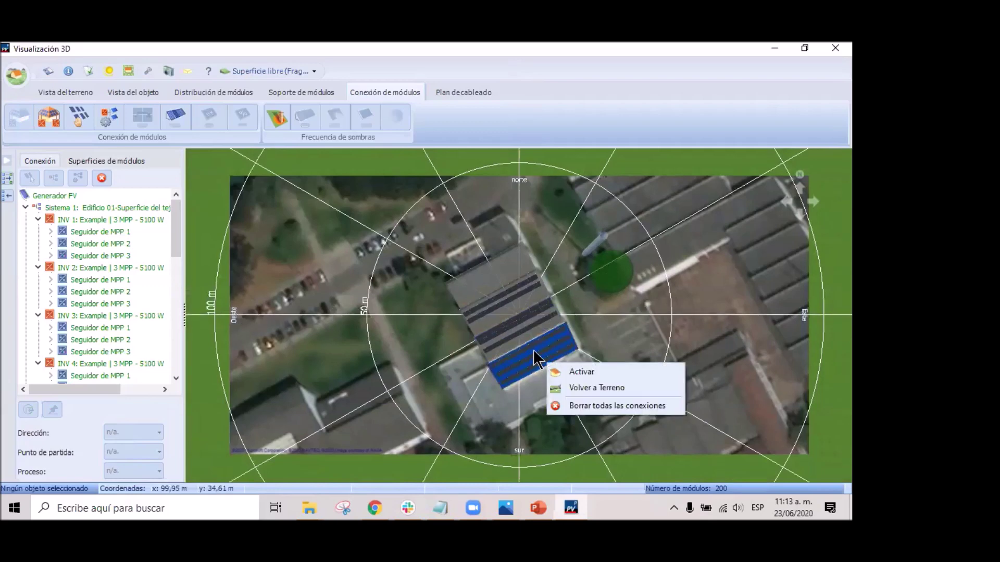
{"action": "left_click", "coordinate": [585, 366]}
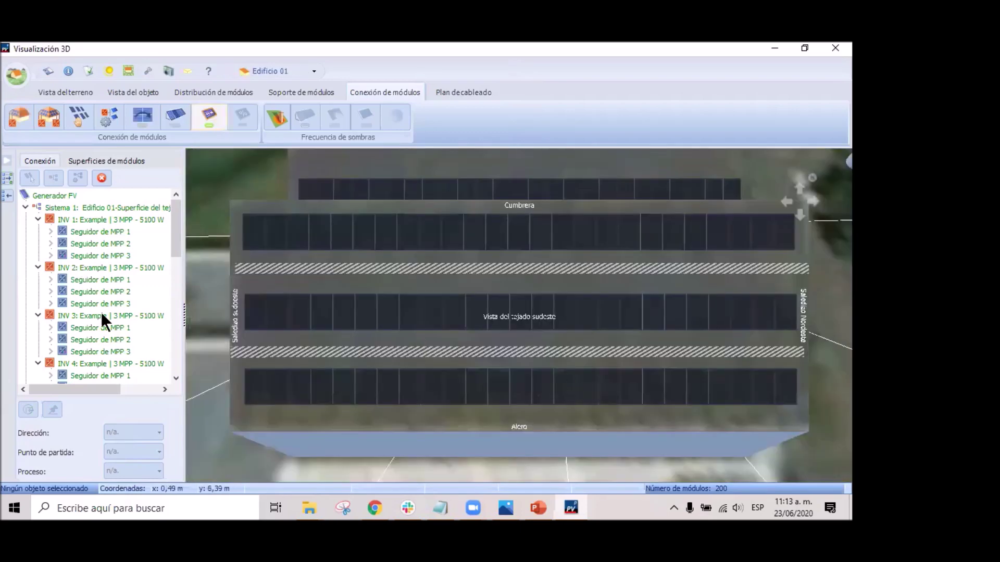
{"action": "left_click", "coordinate": [99, 209]}
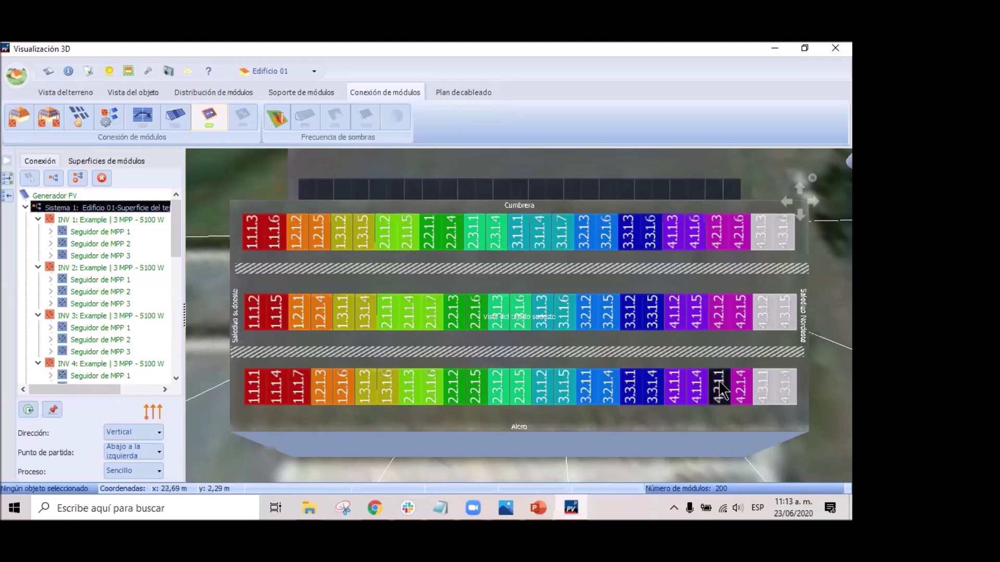
Number modules horizontally, move 2.1.1.7 to the bottom row, and swap 1.2.1.6 with 1.3.1.6.
{"action": "left_click", "coordinate": [157, 432]}
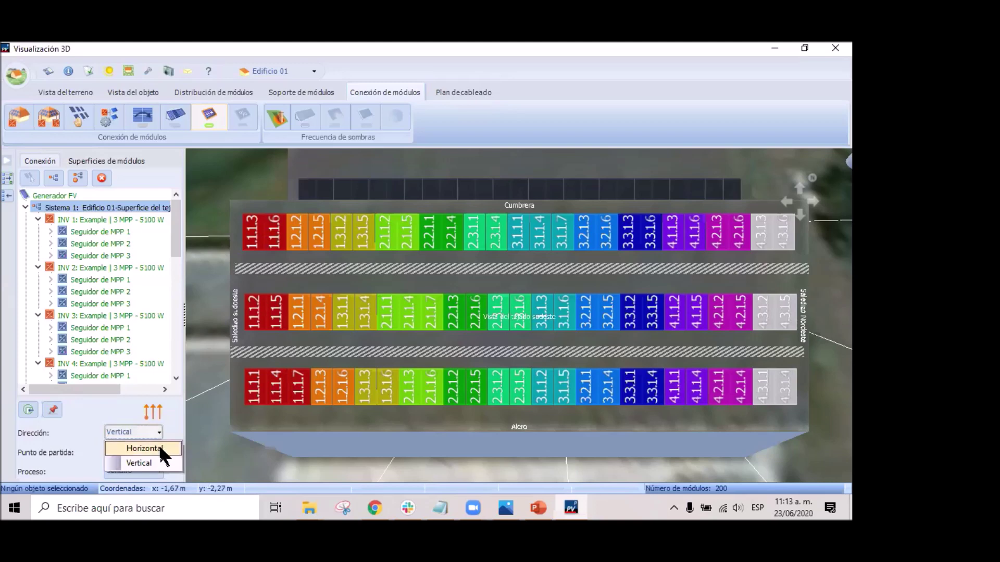
{"action": "left_click", "coordinate": [159, 449]}
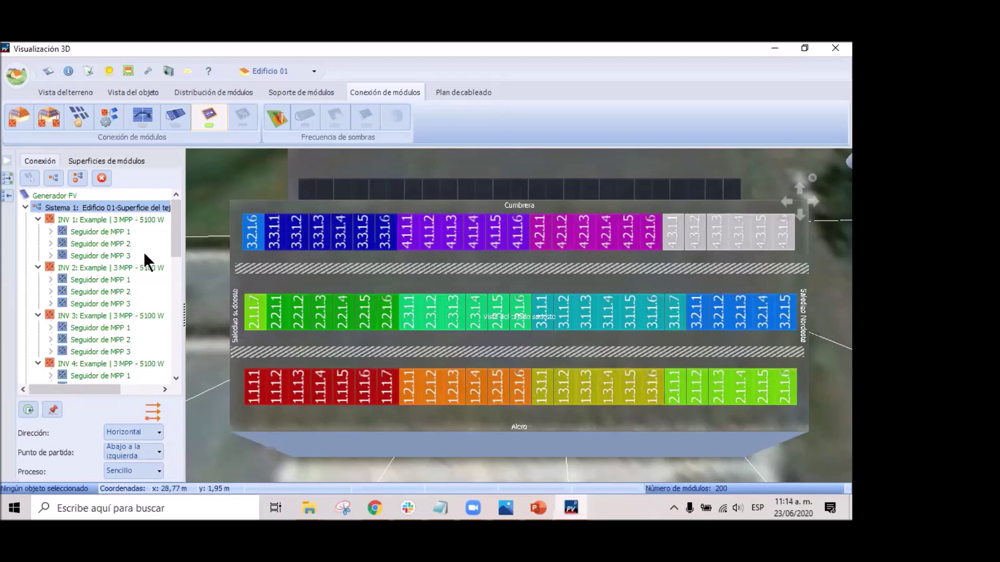
{"action": "left_click_drag", "start_coordinate": [354, 380], "coordinate": [653, 387]}
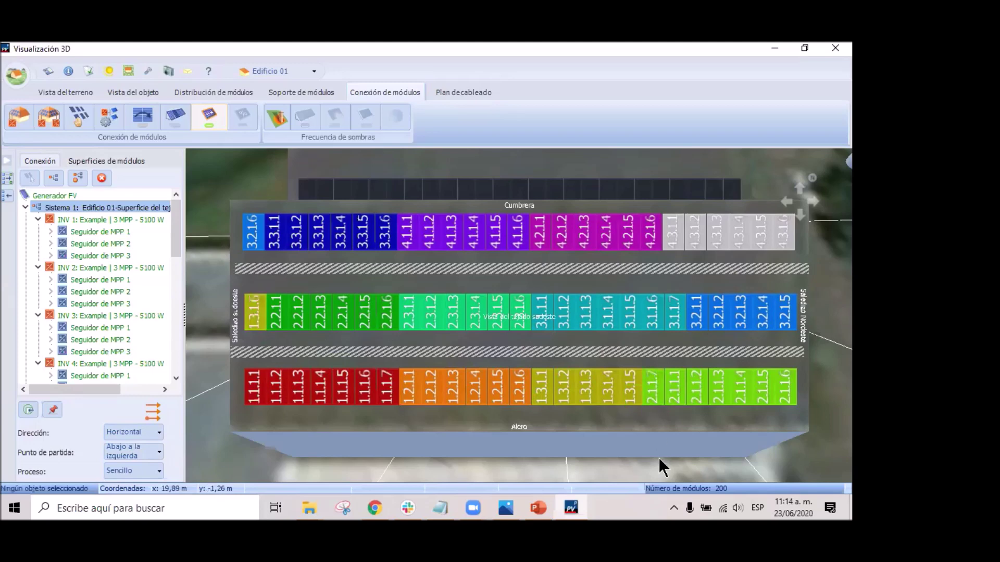
{"action": "left_click", "coordinate": [519, 390]}
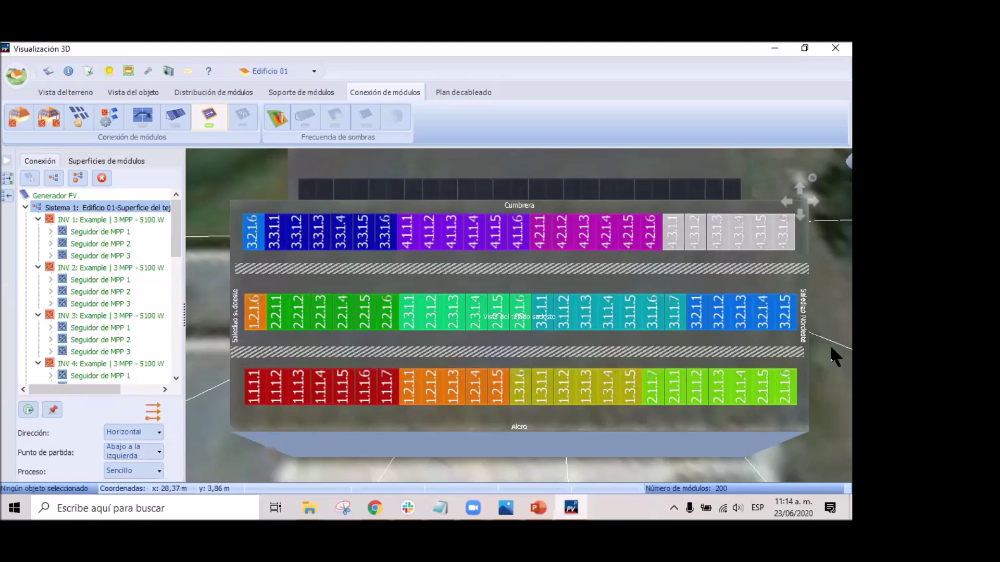
{"action": "left_click_drag", "start_coordinate": [831, 341], "coordinate": [851, 343]}
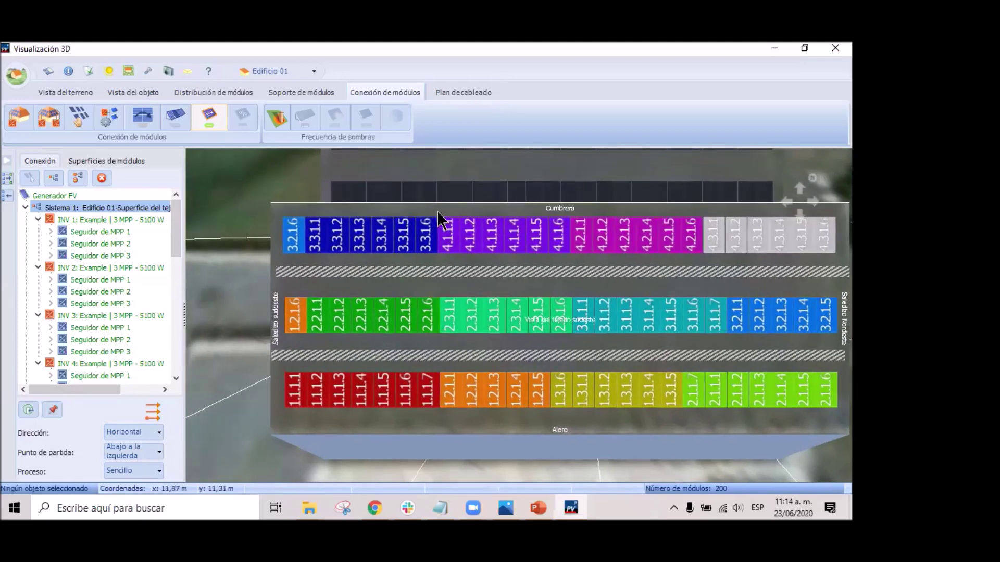
Select Sistema 2 and rerun the shade frequency calculation, replacing the previous result.
{"action": "left_click", "coordinate": [24, 207]}
{"action": "left_click", "coordinate": [45, 220]}
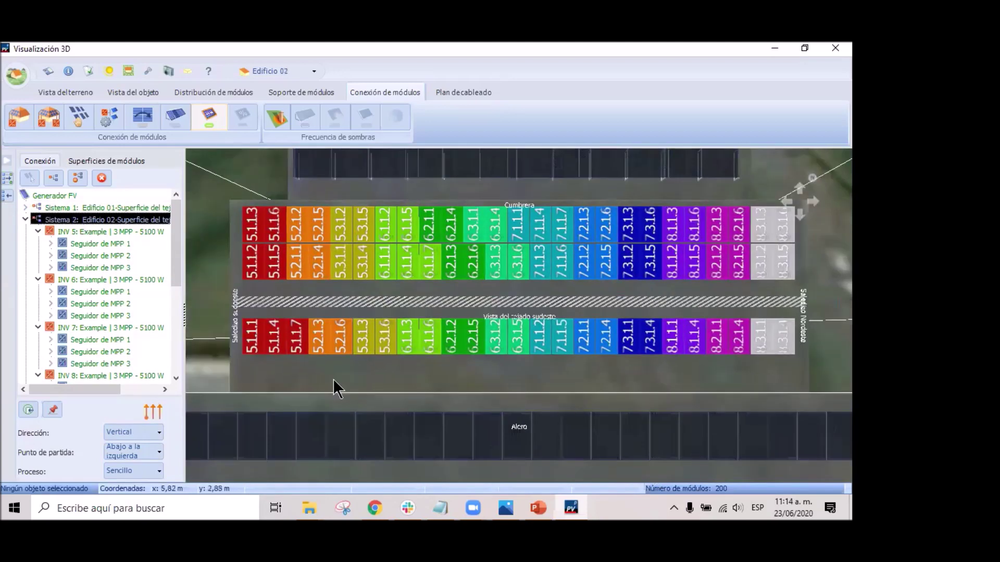
{"action": "left_click", "coordinate": [277, 118]}
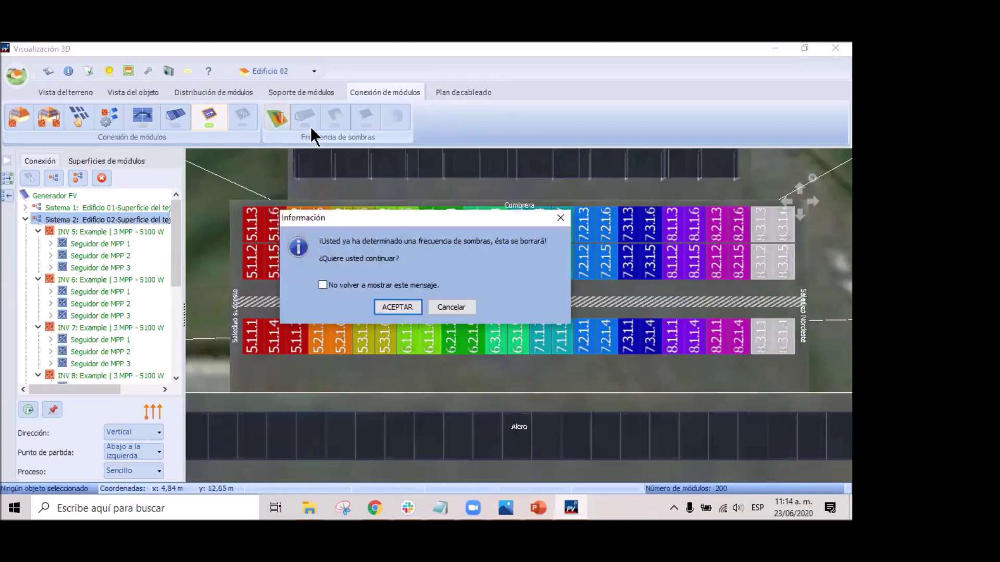
{"action": "left_click", "coordinate": [412, 306]}
{"action": "left_click", "coordinate": [435, 292]}
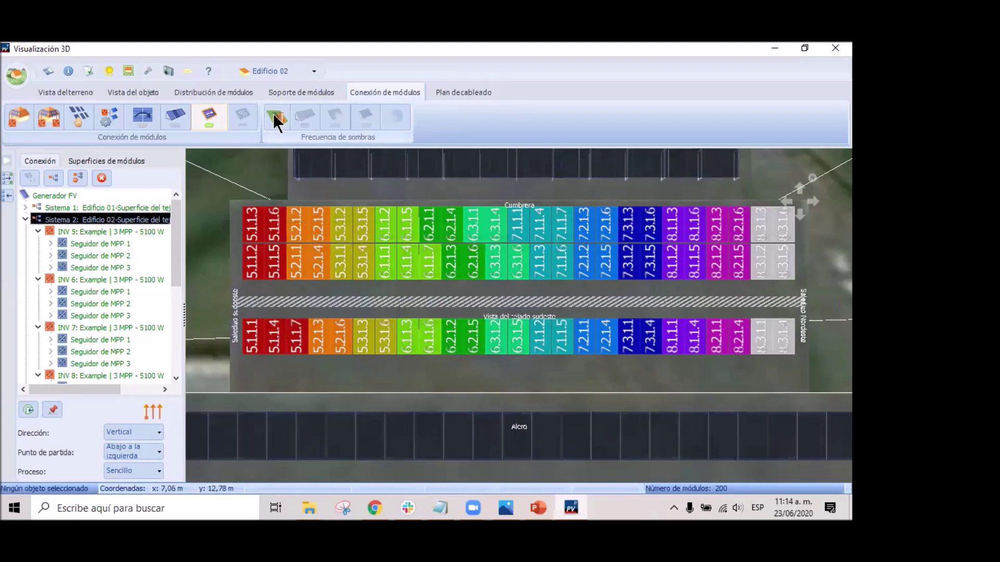
{"action": "left_click", "coordinate": [217, 112]}
{"action": "left_click", "coordinate": [214, 112]}
{"action": "left_click", "coordinate": [270, 121]}
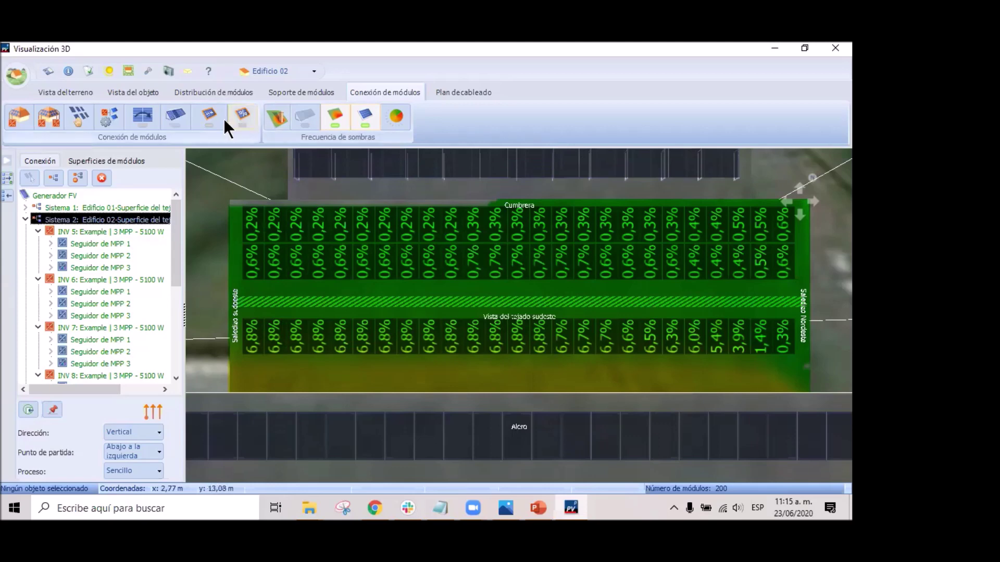
Show each module's shading percentage overlaid on its string colour.
{"action": "left_click", "coordinate": [333, 117]}
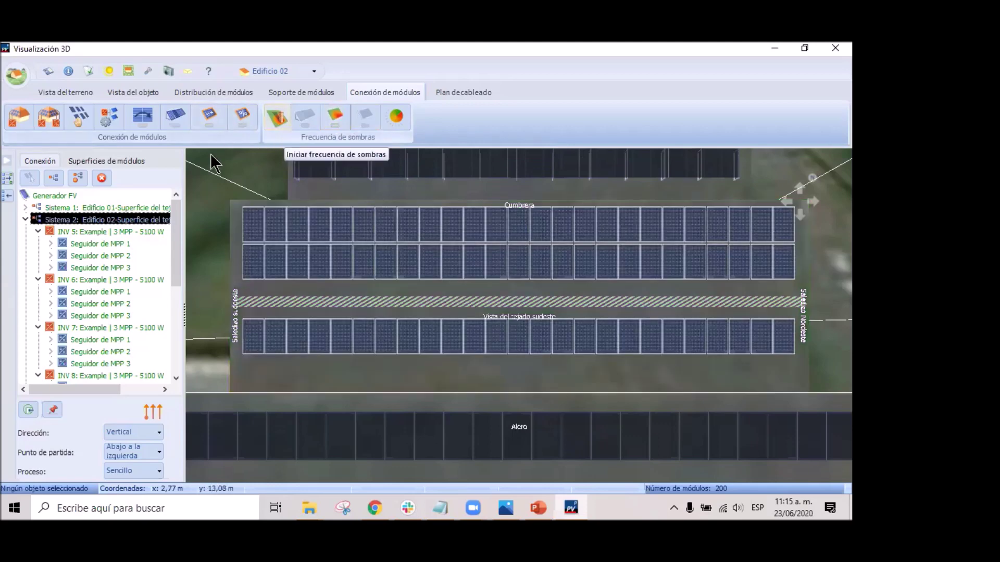
{"action": "left_click", "coordinate": [112, 222]}
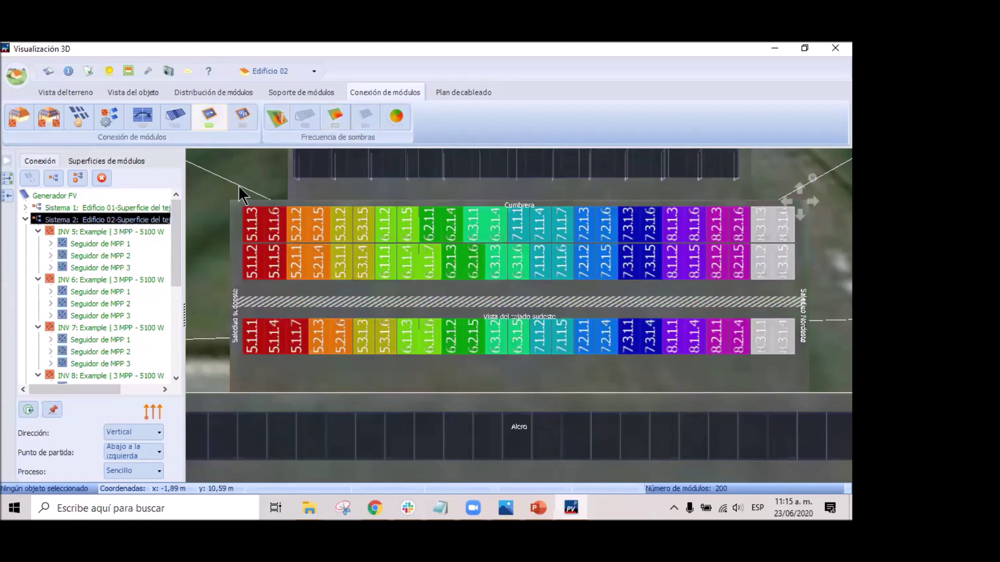
{"action": "left_click", "coordinate": [244, 114]}
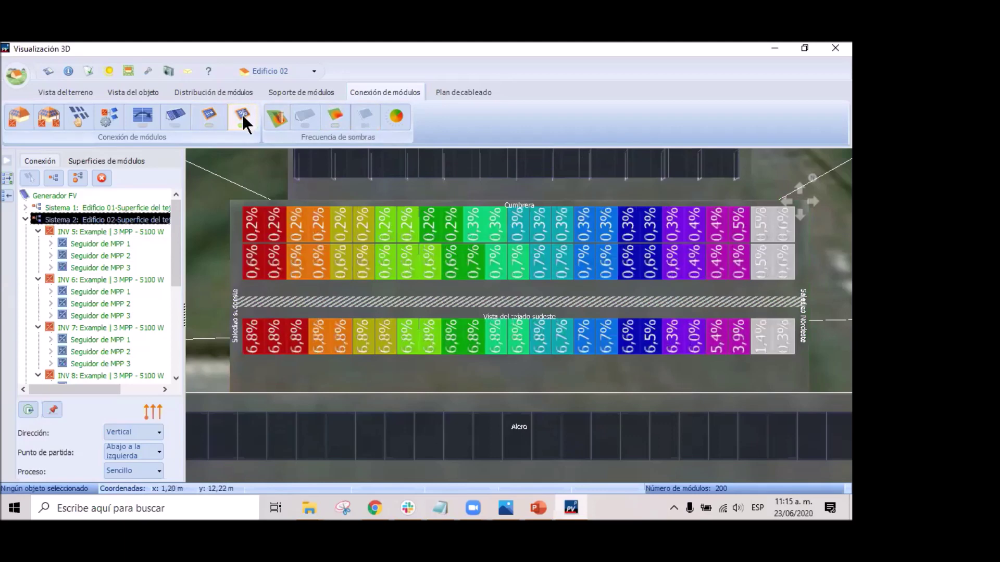
{"action": "left_click", "coordinate": [241, 111]}
{"action": "left_click", "coordinate": [240, 115]}
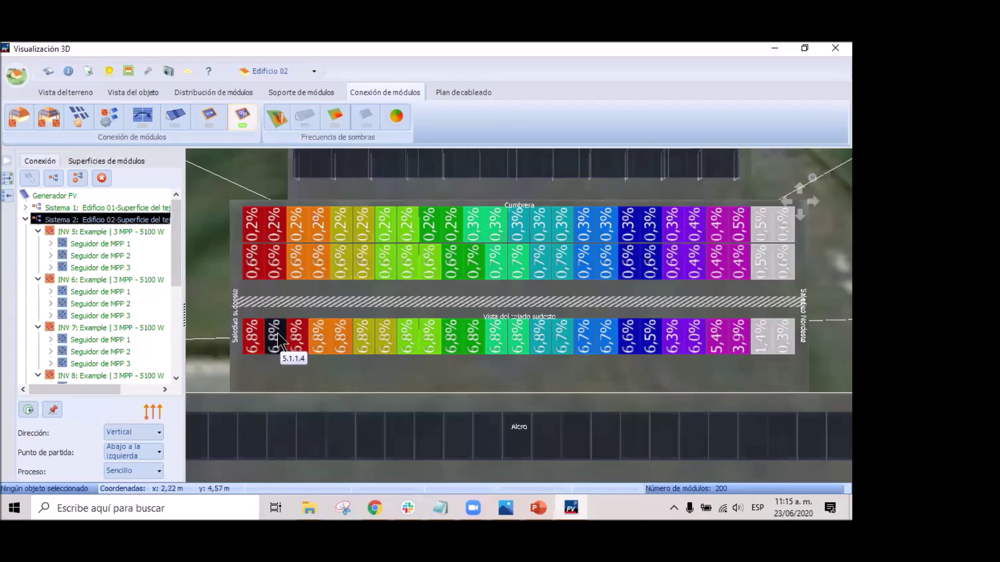
{"action": "left_click", "coordinate": [134, 432]}
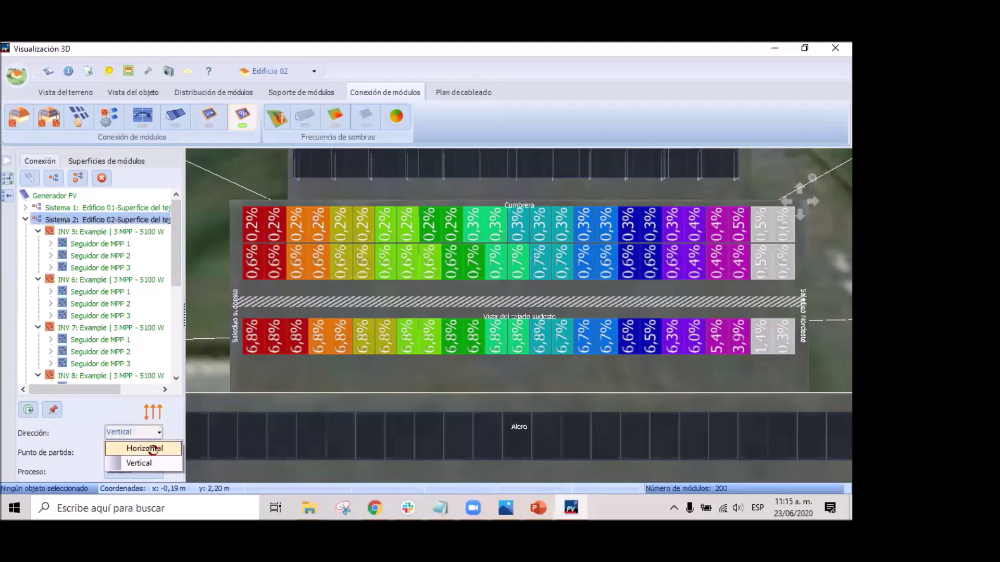
Number Edificio 02 horizontally, swap modules 7.2.1.6 and 7.1.1.7, and relocate the top-left module.
{"action": "left_click", "coordinate": [146, 448]}
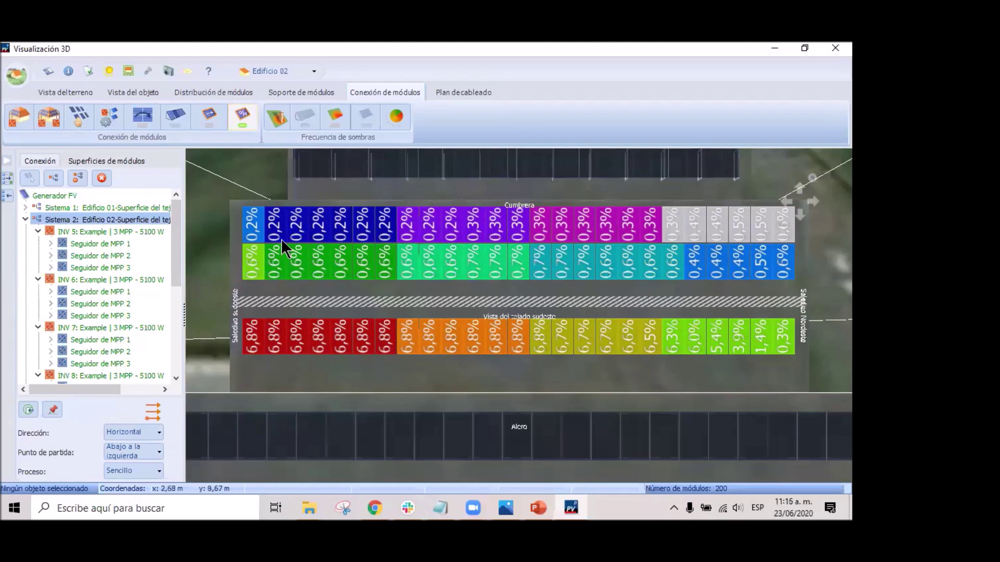
{"action": "left_click", "coordinate": [208, 117]}
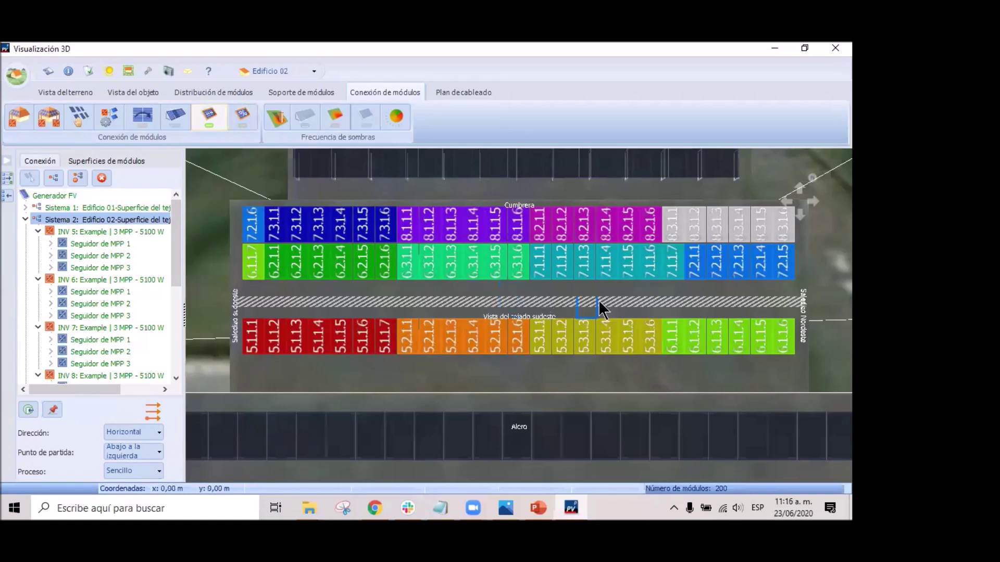
{"action": "left_click", "coordinate": [677, 260]}
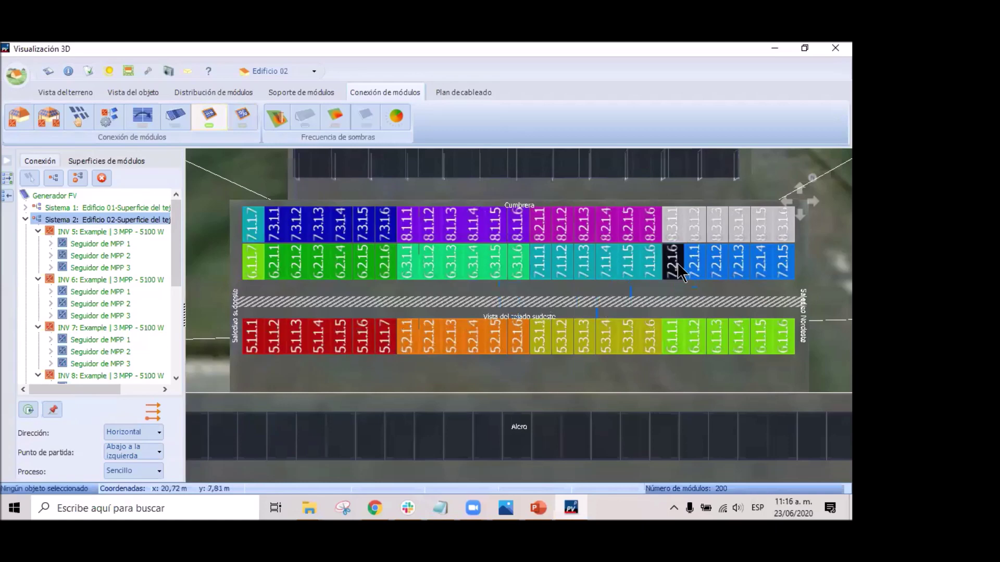
{"action": "left_click", "coordinate": [238, 113]}
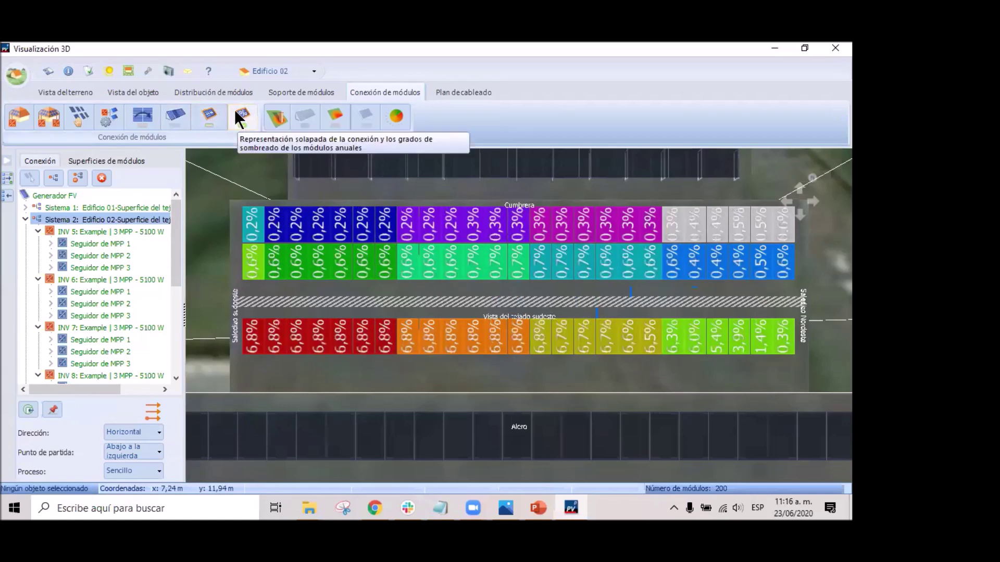
{"action": "left_click_drag", "start_coordinate": [253, 222], "coordinate": [505, 276]}
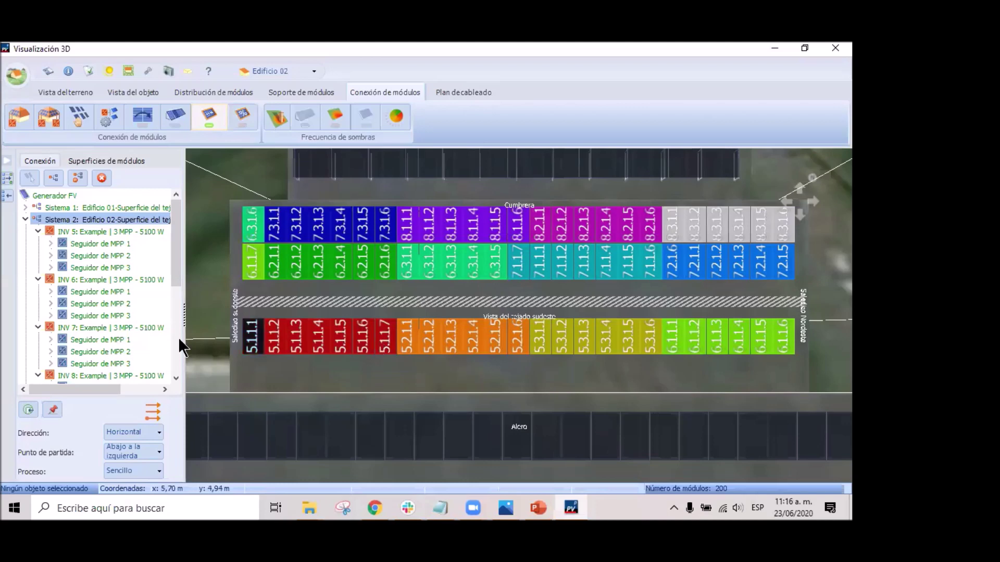
{"action": "left_click", "coordinate": [25, 220]}
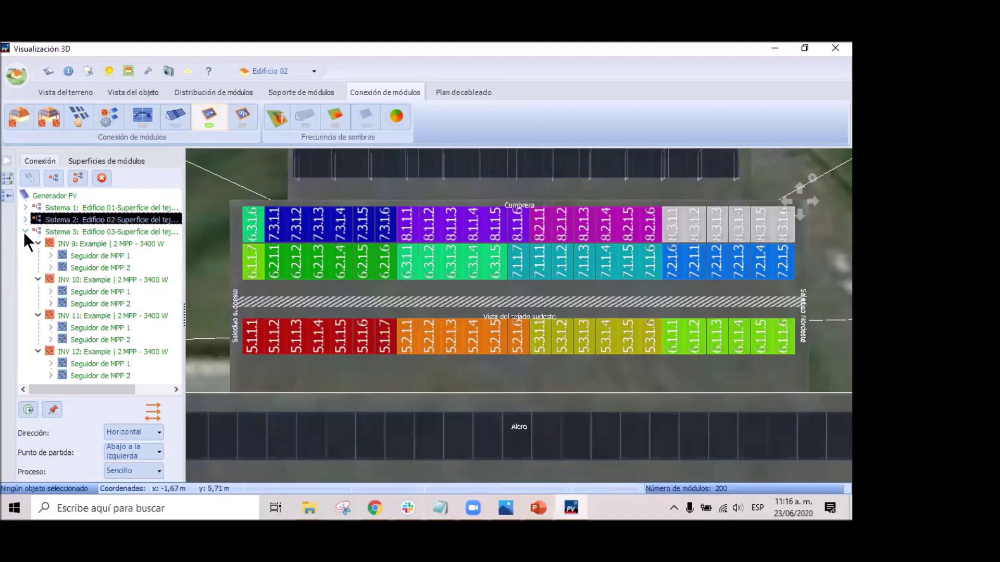
Select Sistema 3 and set Edificio 03's numbering to Horizontal with the Sencillo process.
{"action": "left_click", "coordinate": [74, 232]}
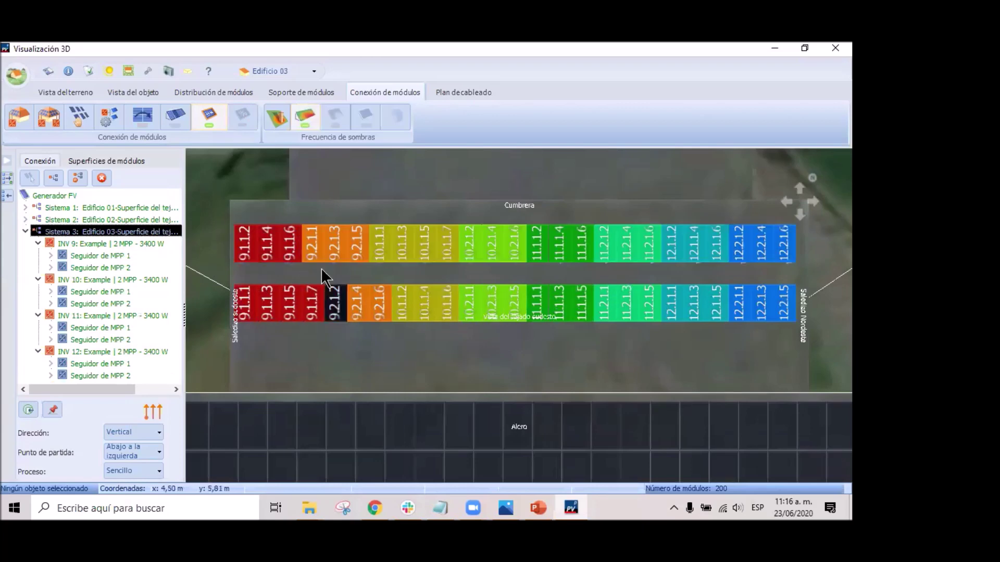
{"action": "left_click", "coordinate": [150, 432]}
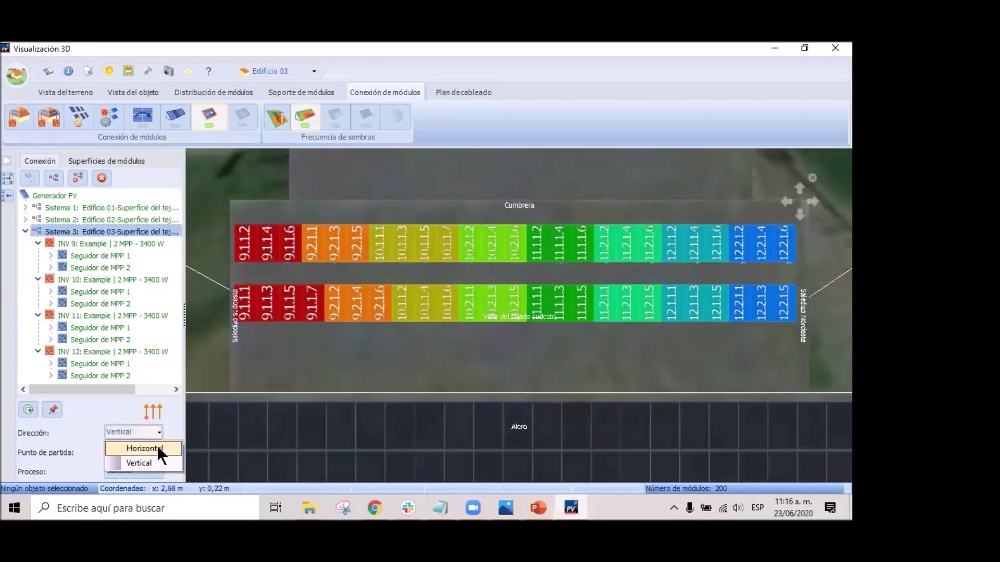
{"action": "left_click", "coordinate": [157, 446]}
{"action": "left_click", "coordinate": [146, 475]}
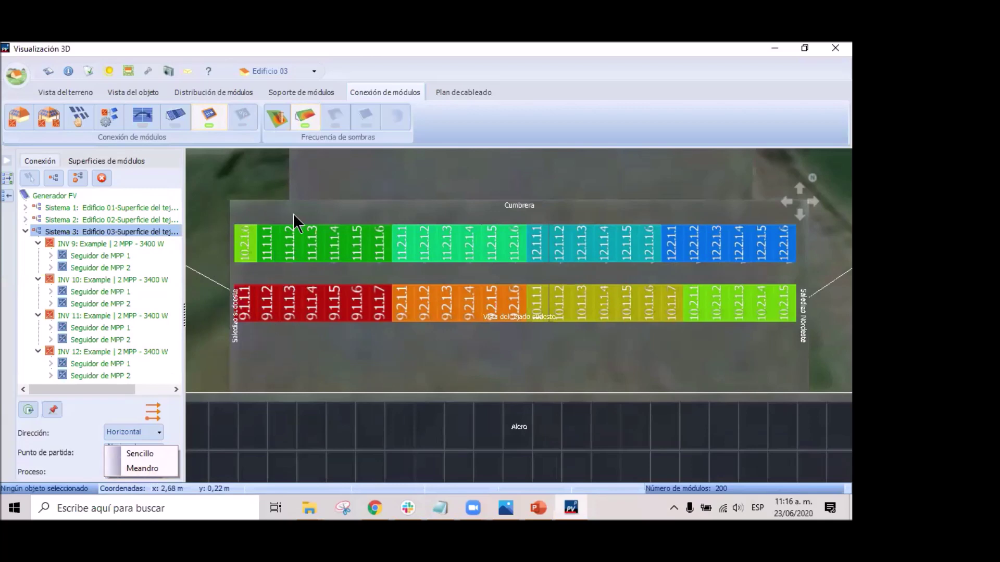
{"action": "left_click", "coordinate": [137, 455]}
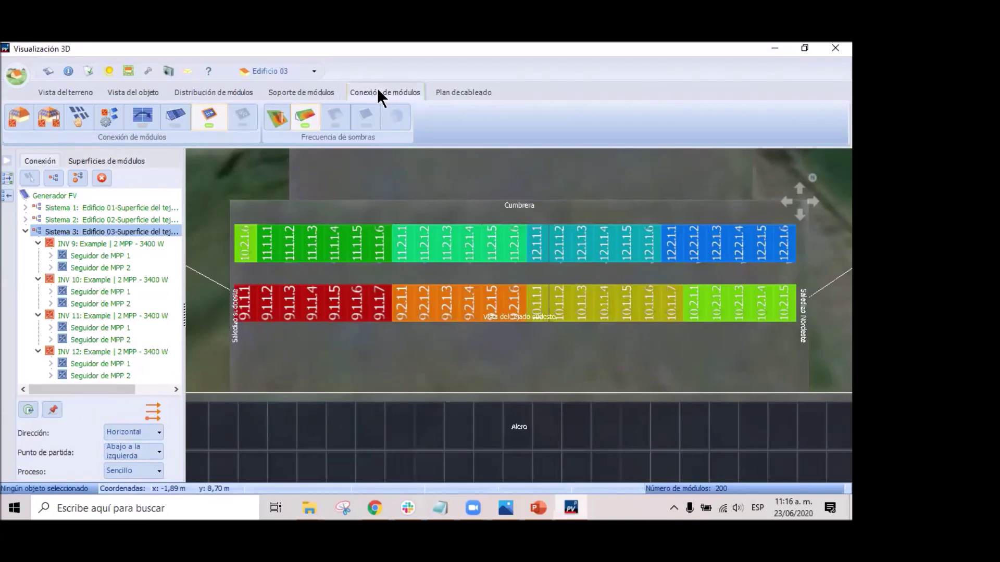
{"action": "left_click", "coordinate": [470, 92]}
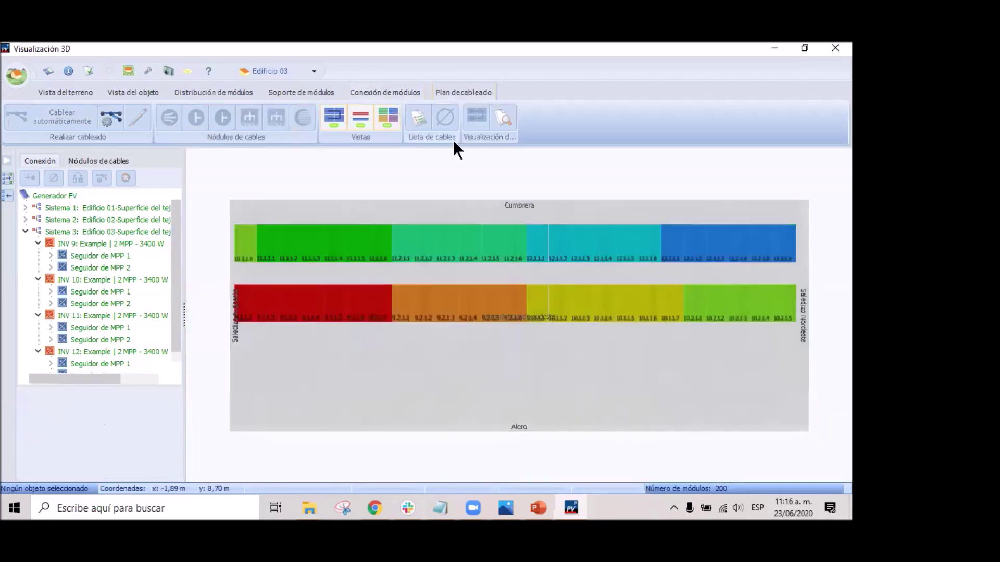
{"action": "left_click", "coordinate": [25, 231]}
{"action": "left_click", "coordinate": [99, 209]}
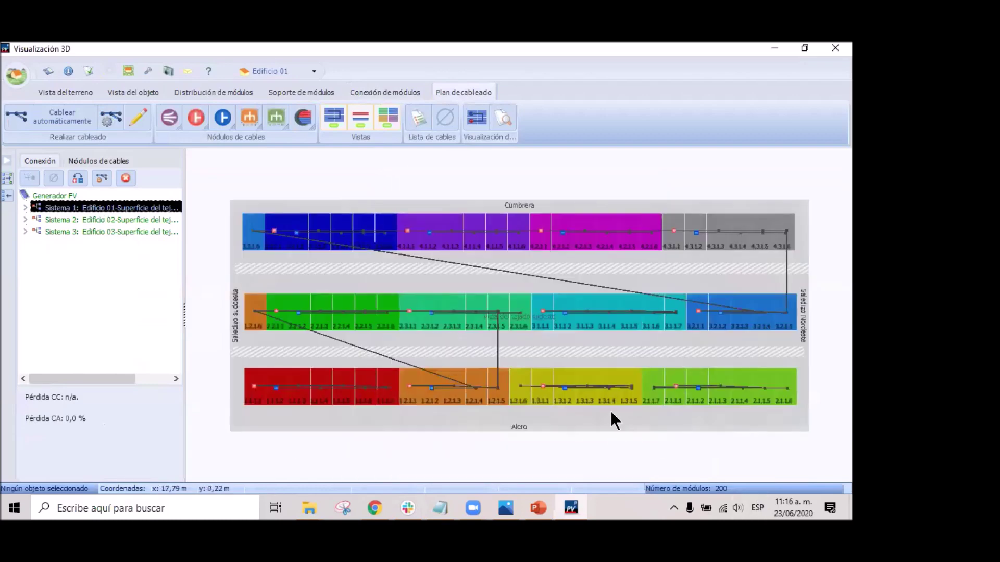
{"action": "scroll", "coordinate": [504, 252], "scroll_direction": "up", "scroll_amount": 1}
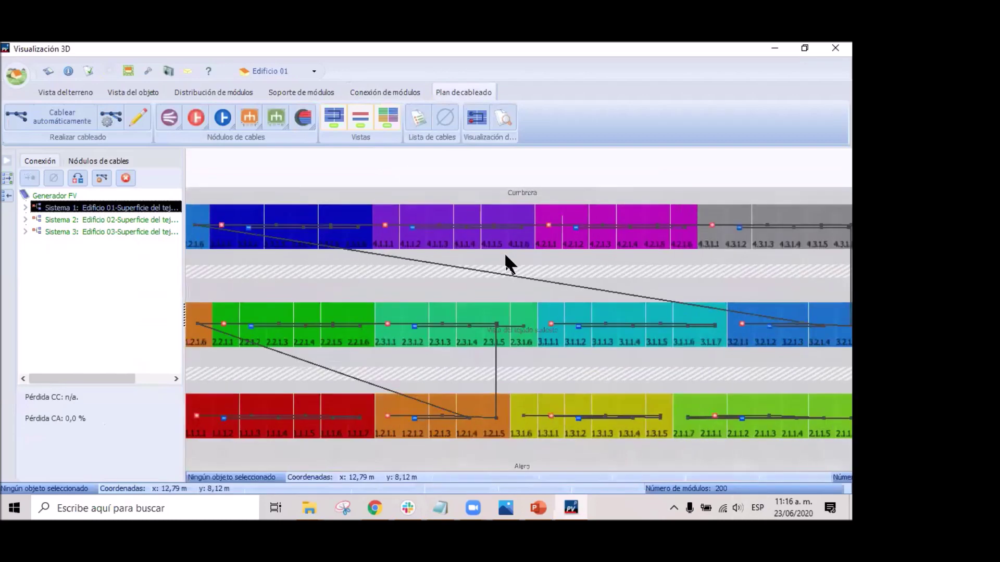
{"action": "scroll", "coordinate": [470, 243], "scroll_direction": "up", "scroll_amount": 3}
{"action": "scroll", "coordinate": [448, 257], "scroll_direction": "down", "scroll_amount": 3}
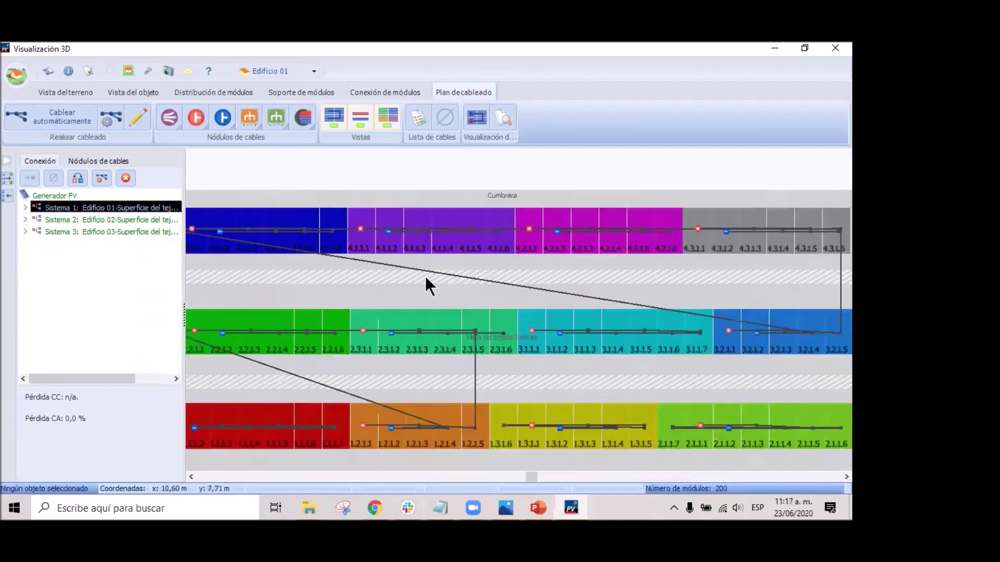
{"action": "scroll", "coordinate": [427, 278], "scroll_direction": "down", "scroll_amount": 2}
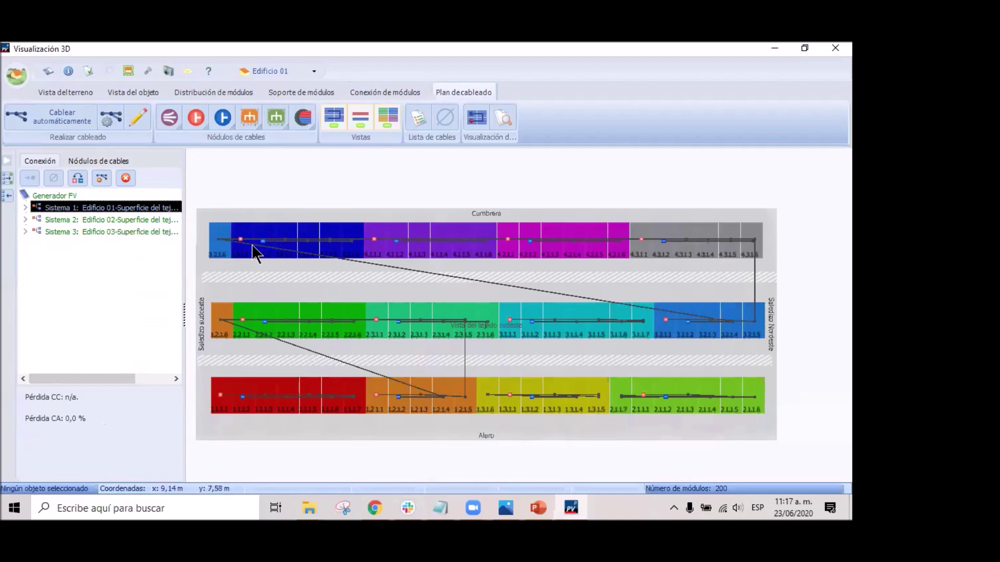
{"action": "scroll", "coordinate": [474, 280], "scroll_direction": "up", "scroll_amount": 1}
{"action": "scroll", "coordinate": [474, 281], "scroll_direction": "down", "scroll_amount": 1}
{"action": "middle_click_drag", "start_coordinate": [474, 280], "coordinate": [456, 263]}
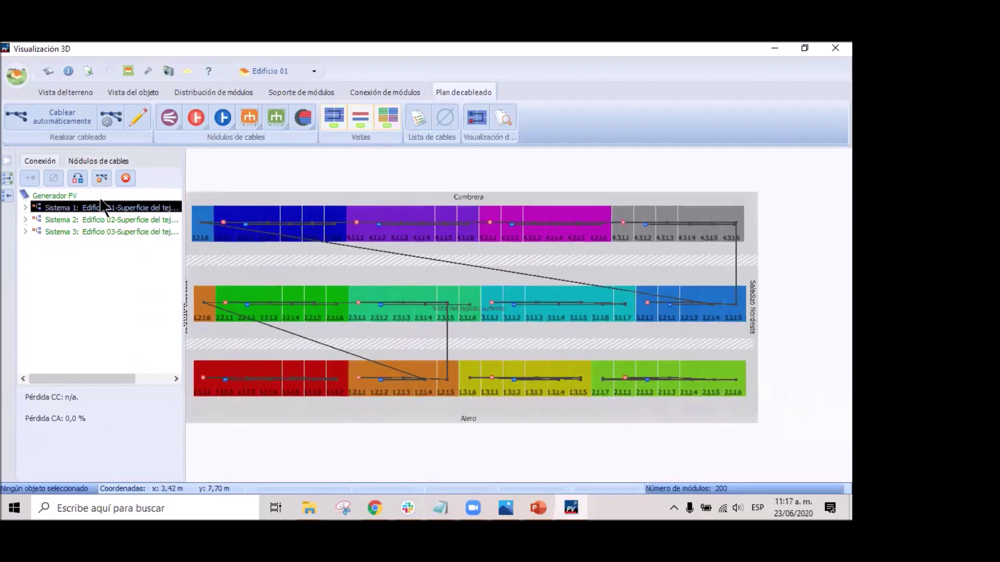
{"action": "left_click", "coordinate": [107, 219]}
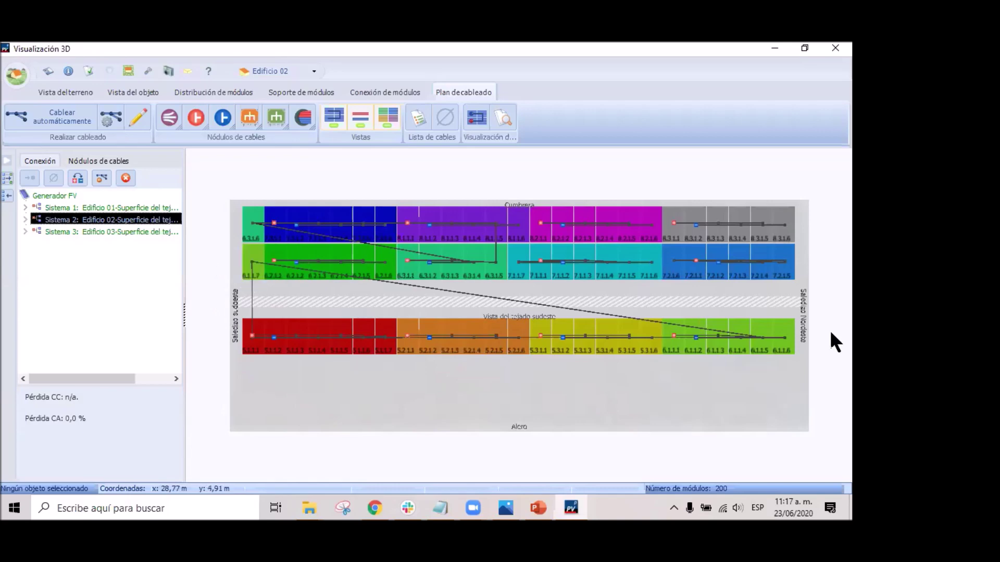
{"action": "left_click", "coordinate": [91, 234]}
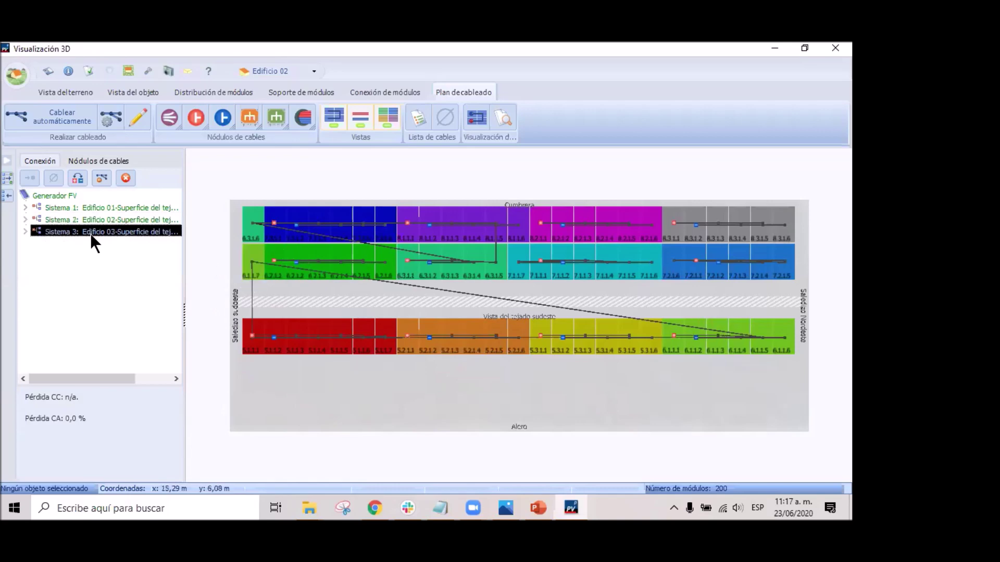
{"action": "left_click", "coordinate": [107, 208]}
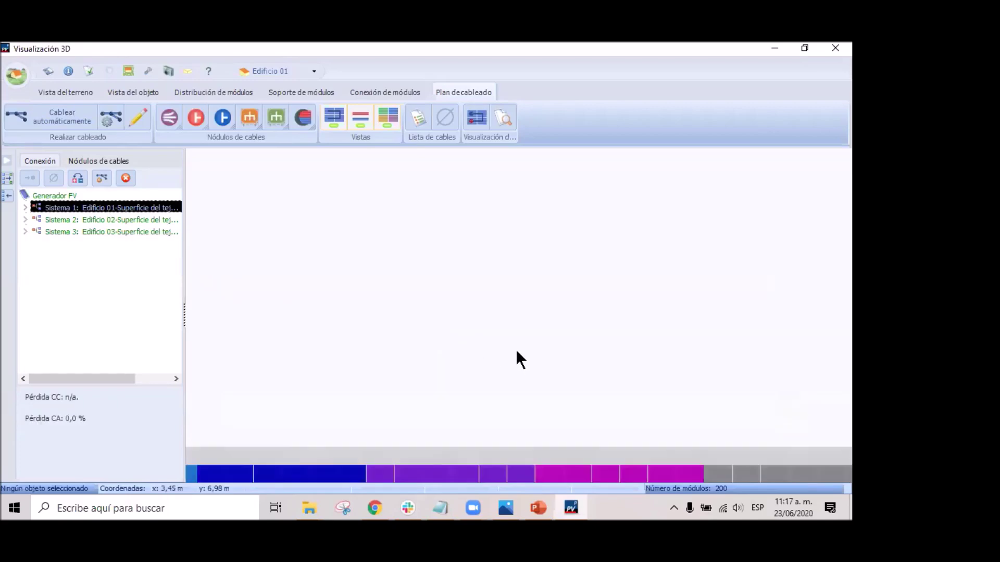
{"action": "scroll", "coordinate": [520, 385], "scroll_direction": "up", "scroll_amount": 3}
{"action": "scroll", "coordinate": [317, 414], "scroll_direction": "down", "scroll_amount": 3}
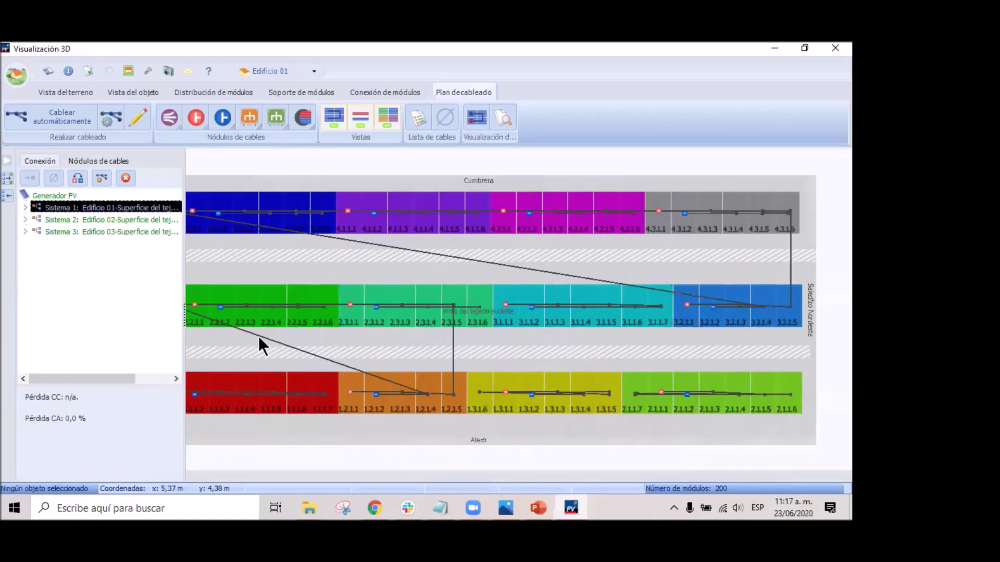
{"action": "scroll", "coordinate": [291, 350], "scroll_direction": "down", "scroll_amount": 2}
{"action": "scroll", "coordinate": [327, 365], "scroll_direction": "up", "scroll_amount": 1}
Delete the existing cables of string 1.2.1 on Edificio 01.
{"action": "left_click_drag", "start_coordinate": [401, 347], "coordinate": [535, 359]}
{"action": "right_click_drag", "start_coordinate": [534, 359], "coordinate": [550, 364]}
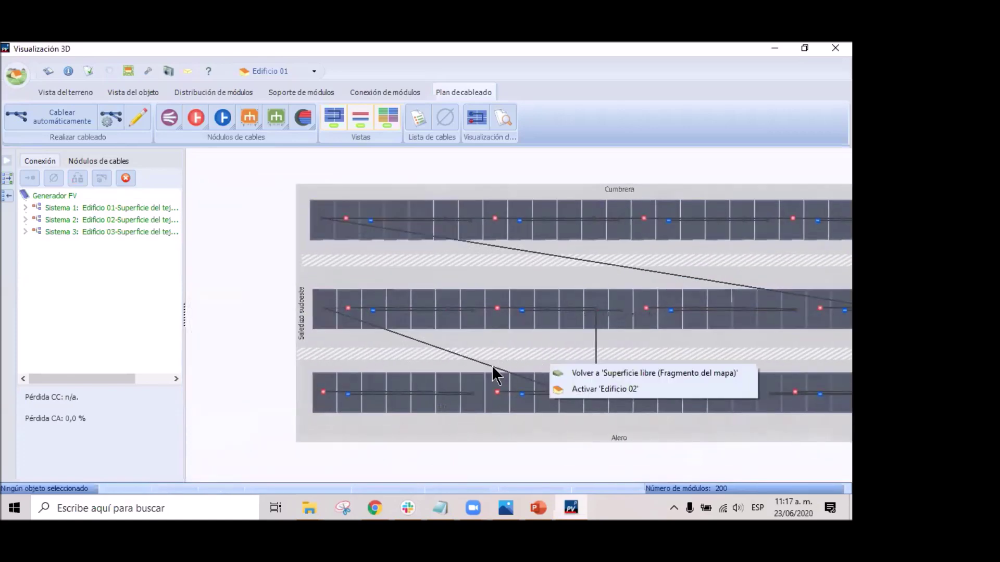
{"action": "left_click", "coordinate": [475, 364]}
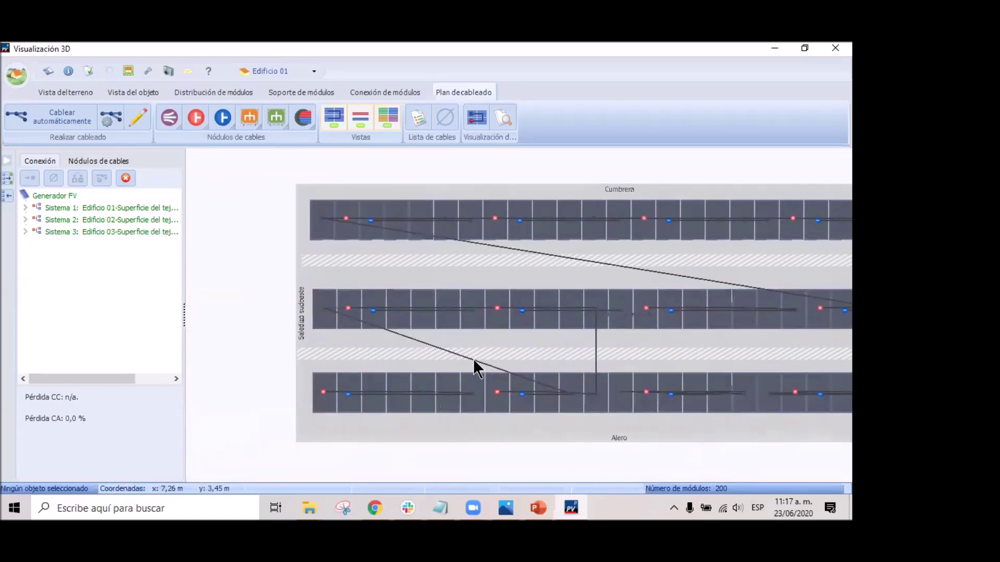
{"action": "left_click", "coordinate": [569, 397]}
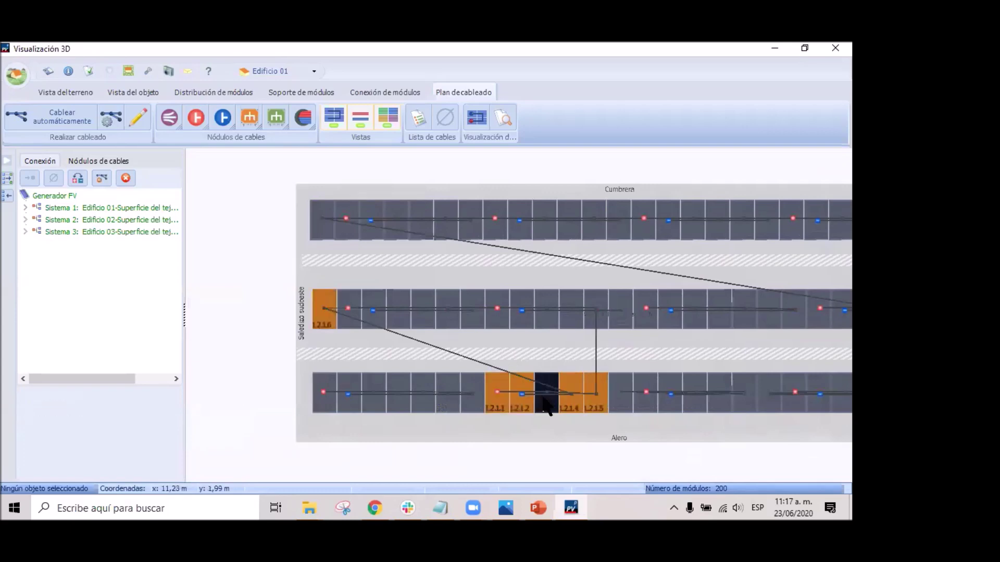
{"action": "right_click", "coordinate": [545, 401]}
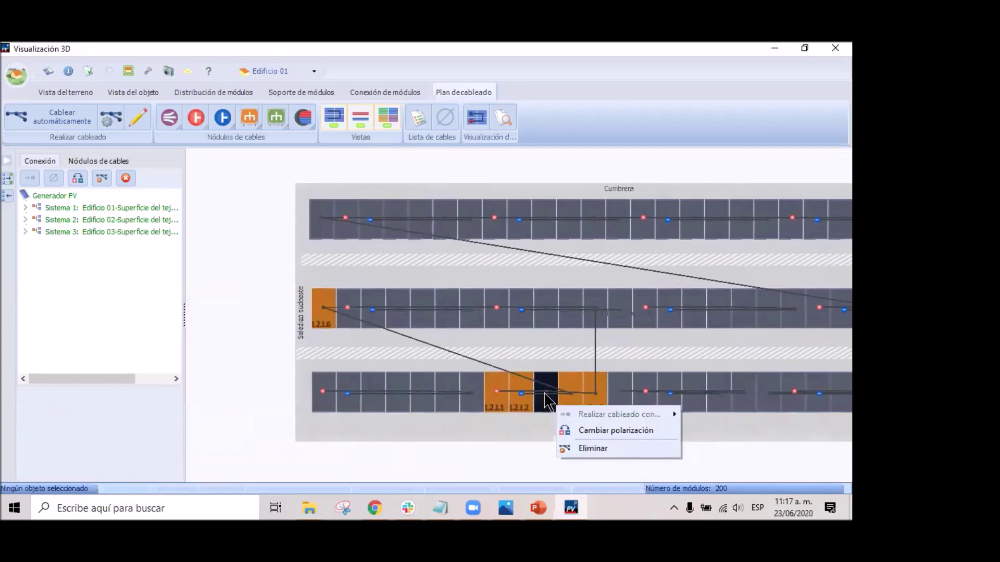
{"action": "left_click", "coordinate": [607, 447]}
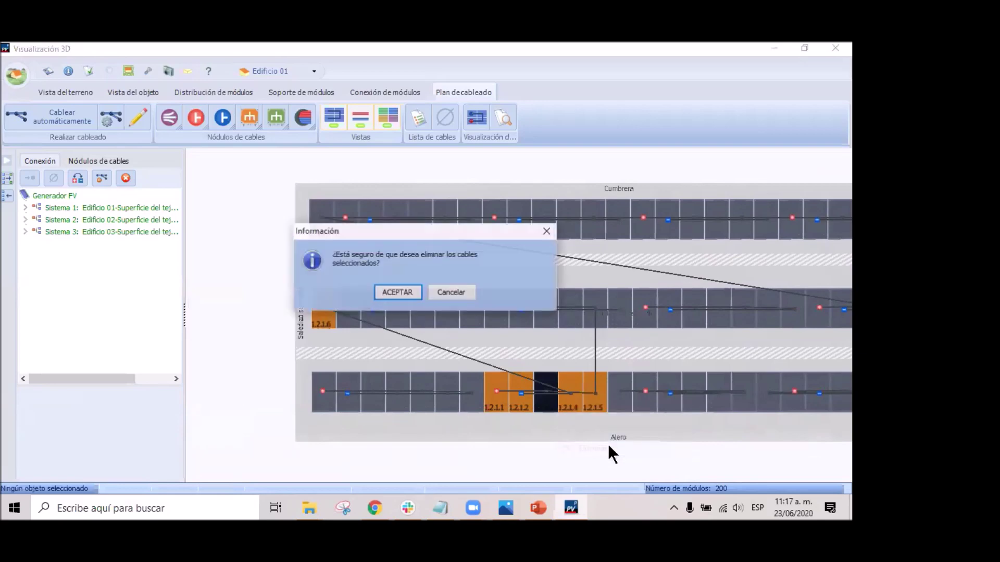
{"action": "left_click", "coordinate": [396, 292]}
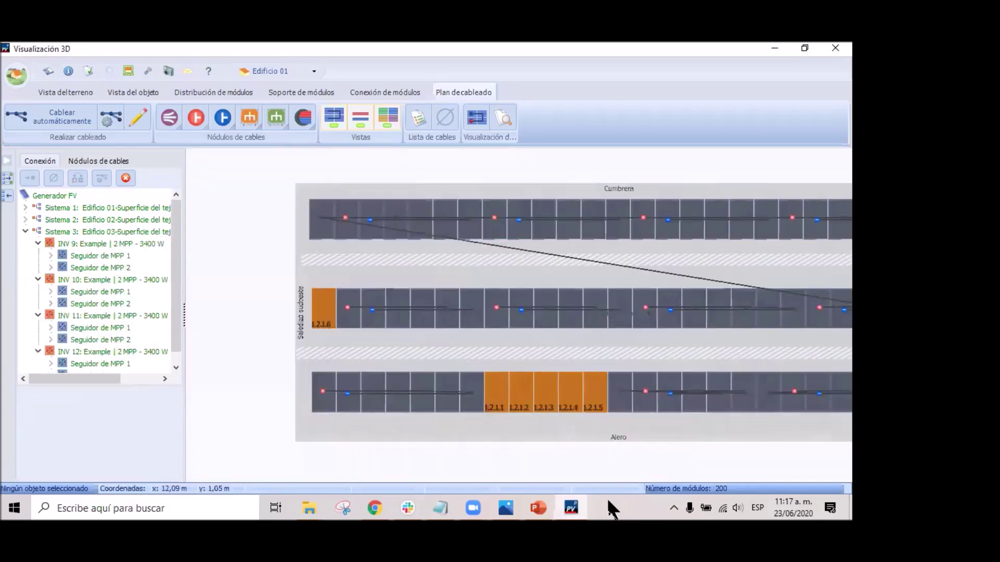
Manually draw a new cable route linking modules 1.2.1.6 and 1.2.1.1 through 1.2.1.5.
{"action": "left_click", "coordinate": [140, 120]}
{"action": "left_click", "coordinate": [327, 307]}
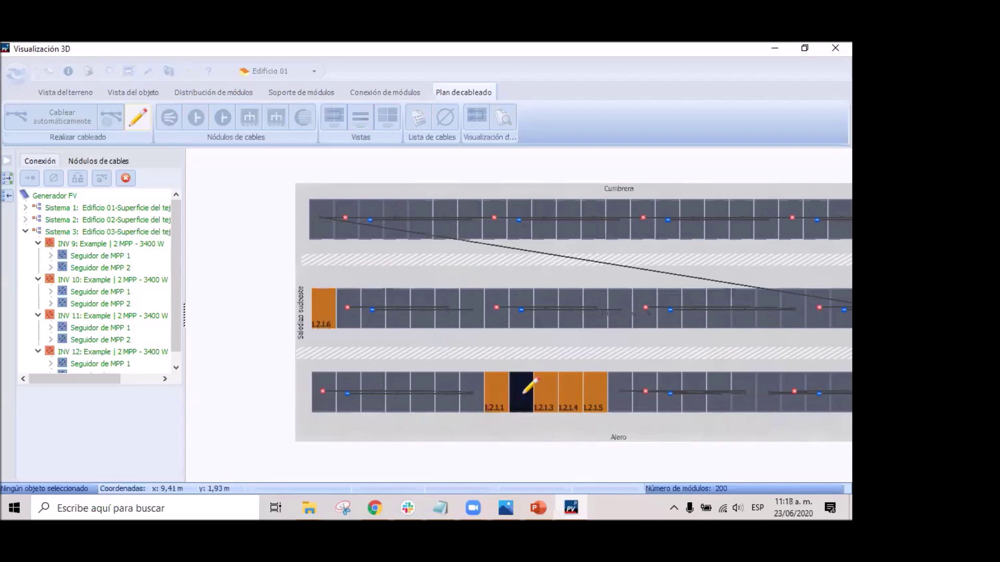
{"action": "left_click", "coordinate": [514, 391]}
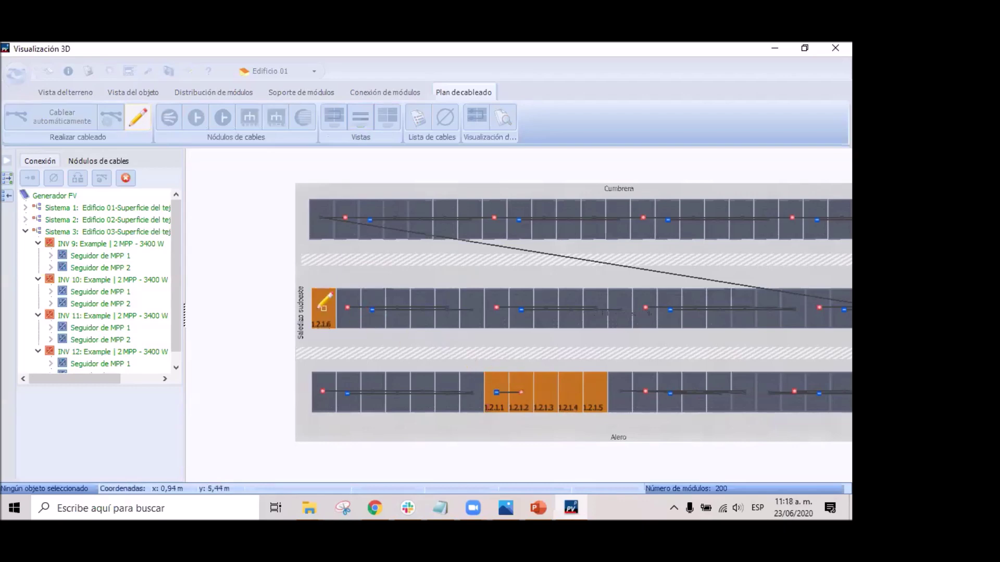
{"action": "left_click", "coordinate": [322, 308]}
{"action": "left_click", "coordinate": [598, 390]}
{"action": "left_click", "coordinate": [544, 396]}
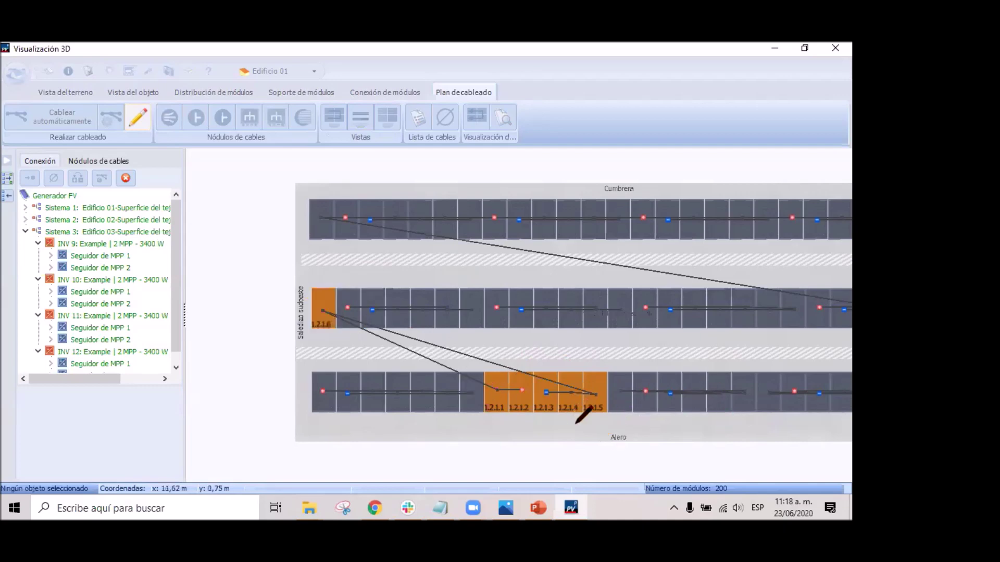
{"action": "scroll", "coordinate": [583, 421], "scroll_direction": "down", "scroll_amount": 1}
{"action": "scroll", "coordinate": [677, 429], "scroll_direction": "up", "scroll_amount": 2}
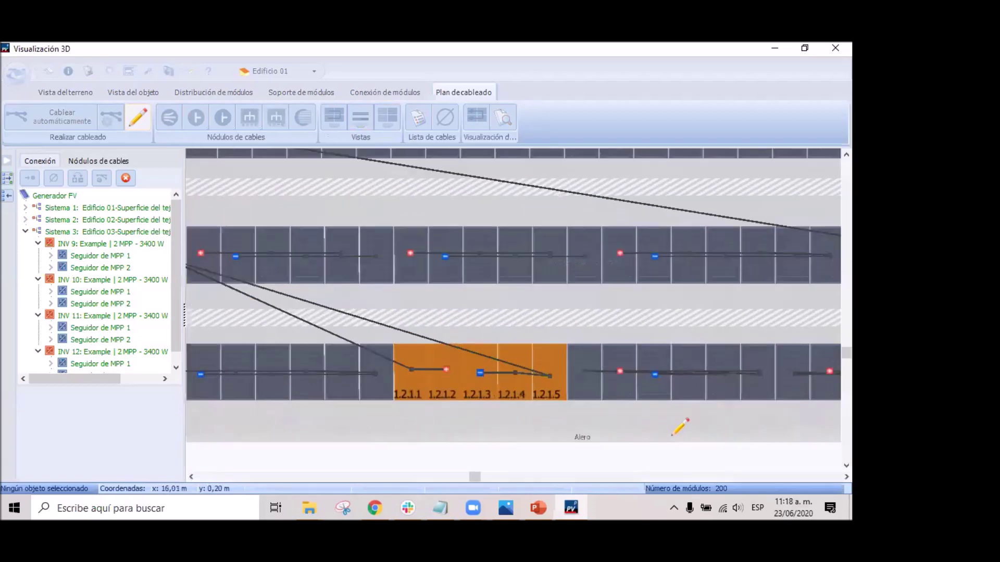
{"action": "scroll", "coordinate": [677, 443], "scroll_direction": "down", "scroll_amount": 1}
{"action": "scroll", "coordinate": [632, 424], "scroll_direction": "down", "scroll_amount": 1}
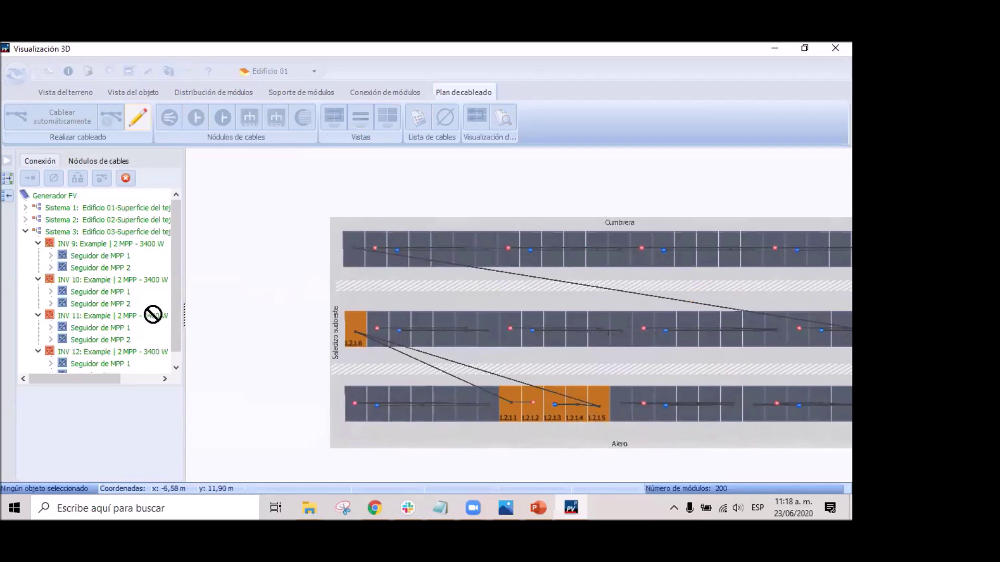
{"action": "key", "text": "Escape"}
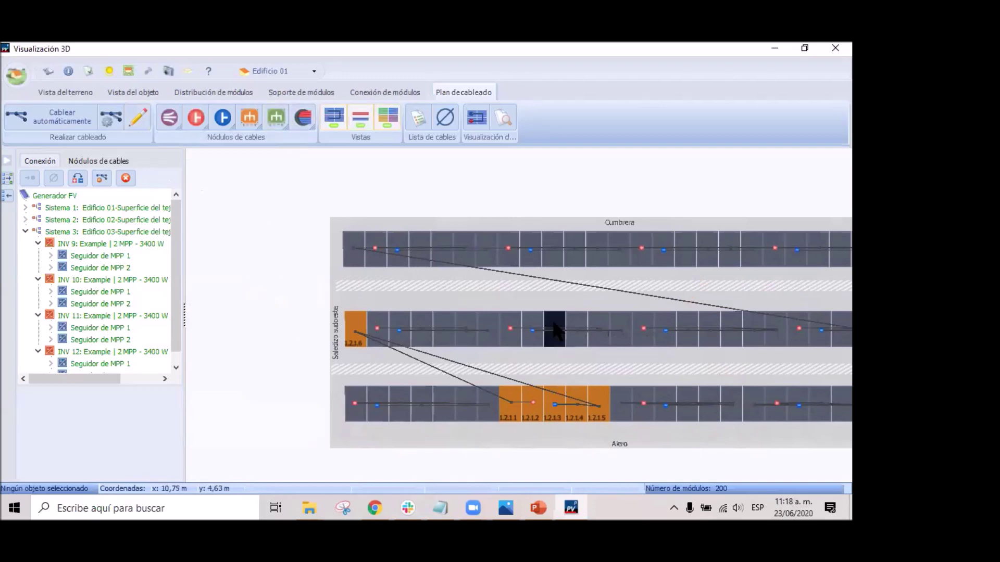
Place three Pasacables nodes on Edificio 01's roof plan: two along the lower edge, one near the top row.
{"action": "middle_click_drag", "start_coordinate": [504, 292], "coordinate": [396, 237]}
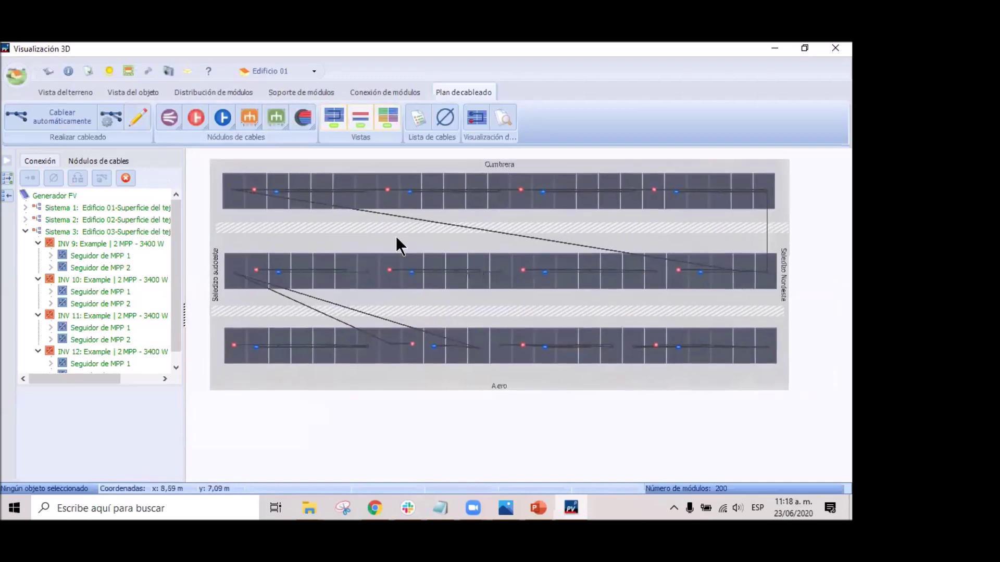
{"action": "left_click", "coordinate": [301, 115]}
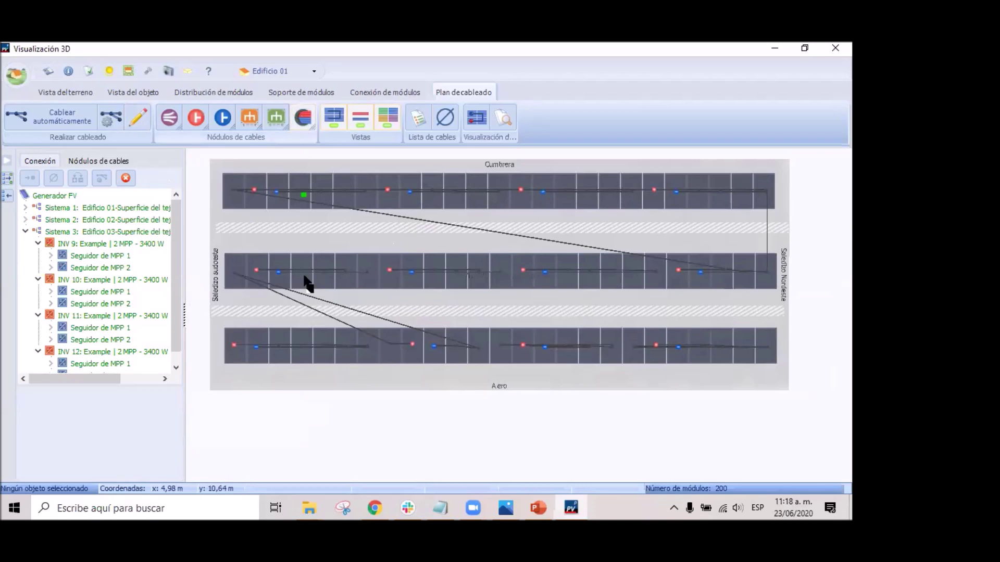
{"action": "left_click", "coordinate": [252, 376]}
{"action": "left_click", "coordinate": [303, 117]}
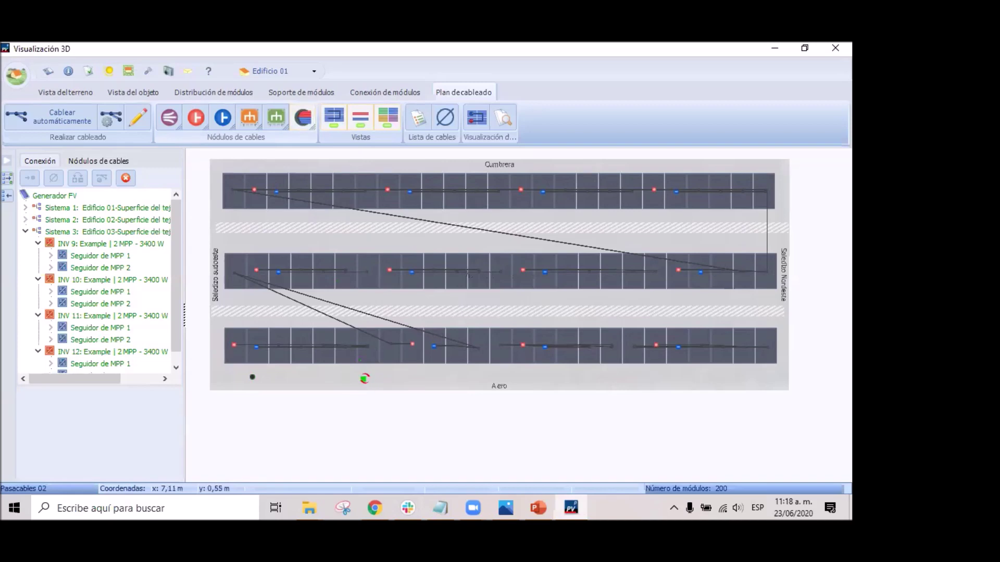
{"action": "left_click", "coordinate": [365, 378]}
{"action": "left_click", "coordinate": [304, 117]}
{"action": "left_click", "coordinate": [683, 215]}
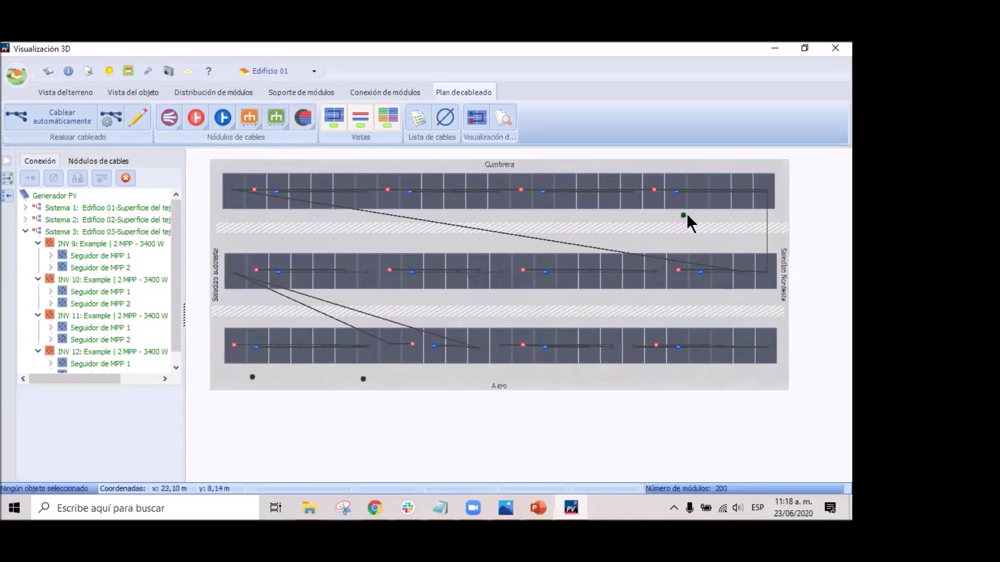
Move Pasacables 03 and 02 between the module rows and reselect Sistema 1's cabling plan.
{"action": "left_click_drag", "start_coordinate": [682, 215], "coordinate": [483, 216]}
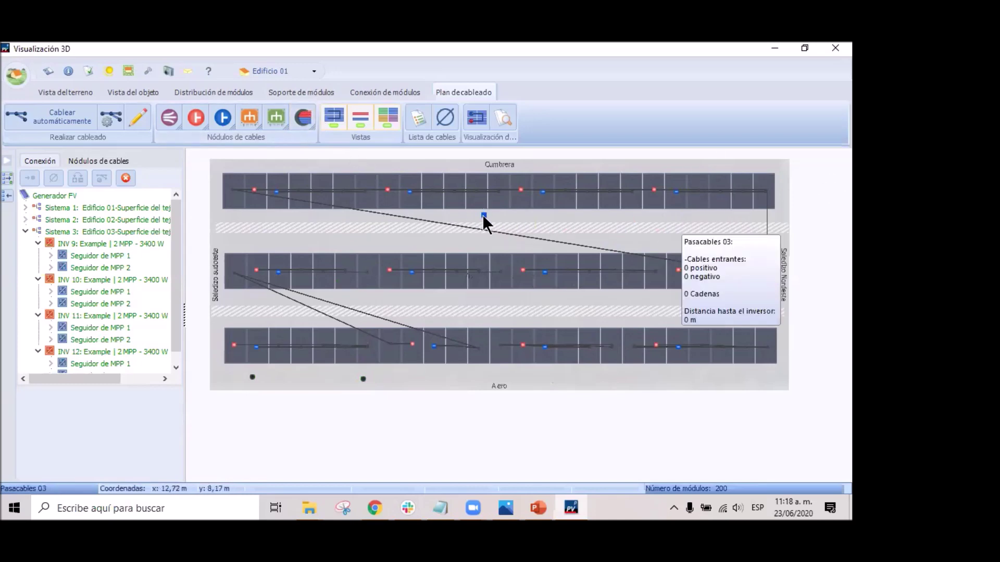
{"action": "left_click_drag", "start_coordinate": [363, 381], "coordinate": [514, 292]}
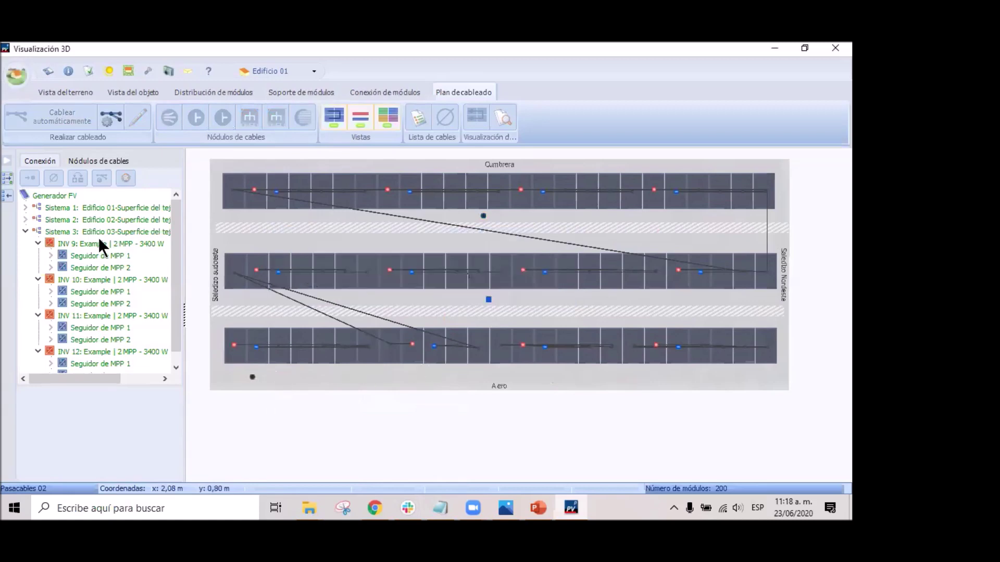
{"action": "left_click", "coordinate": [25, 230]}
{"action": "left_click", "coordinate": [86, 205]}
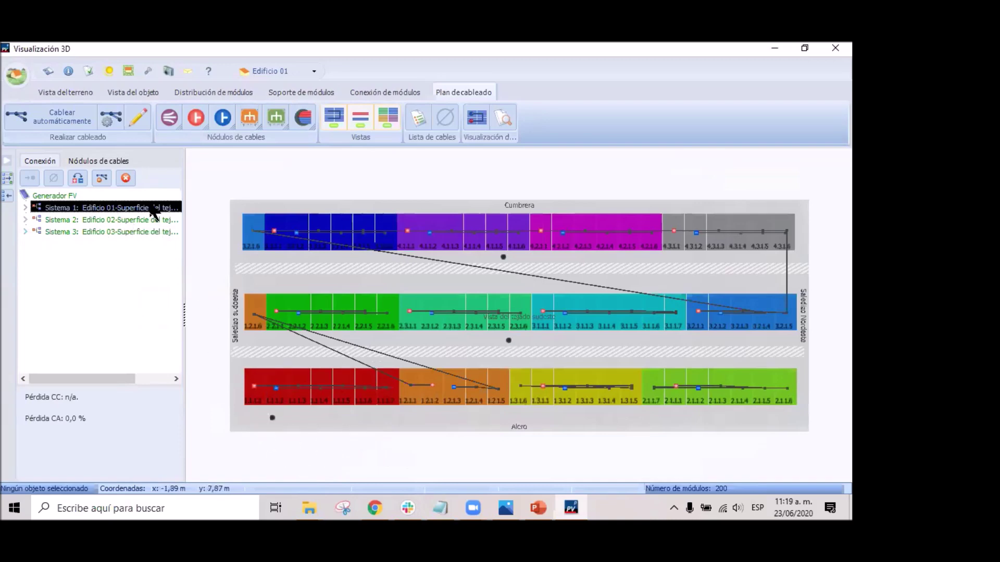
Route Sistema 1's cabling through Pasacables 01.
{"action": "right_click", "coordinate": [108, 210]}
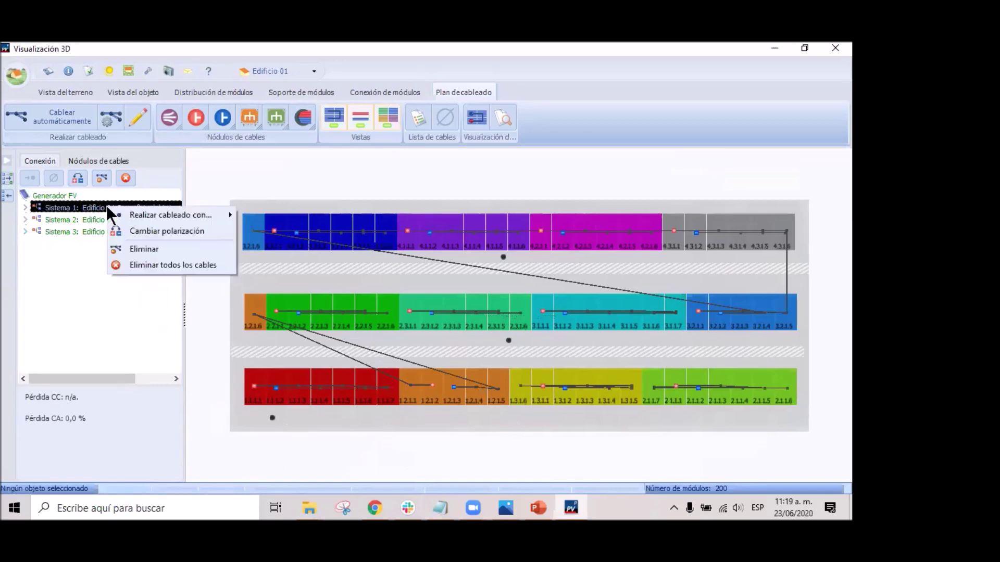
{"action": "mouse_move", "coordinate": [198, 215]}
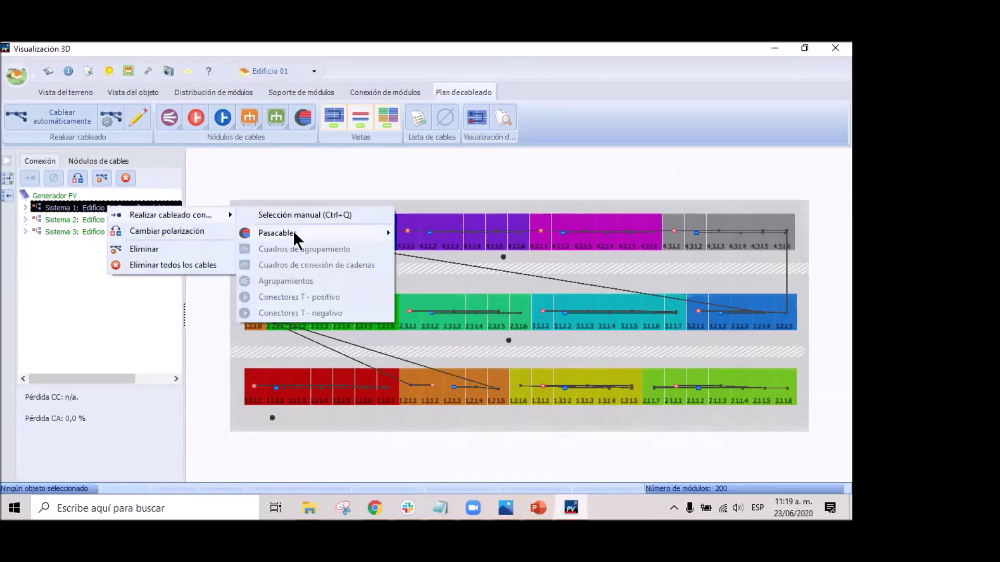
{"action": "mouse_move", "coordinate": [293, 233]}
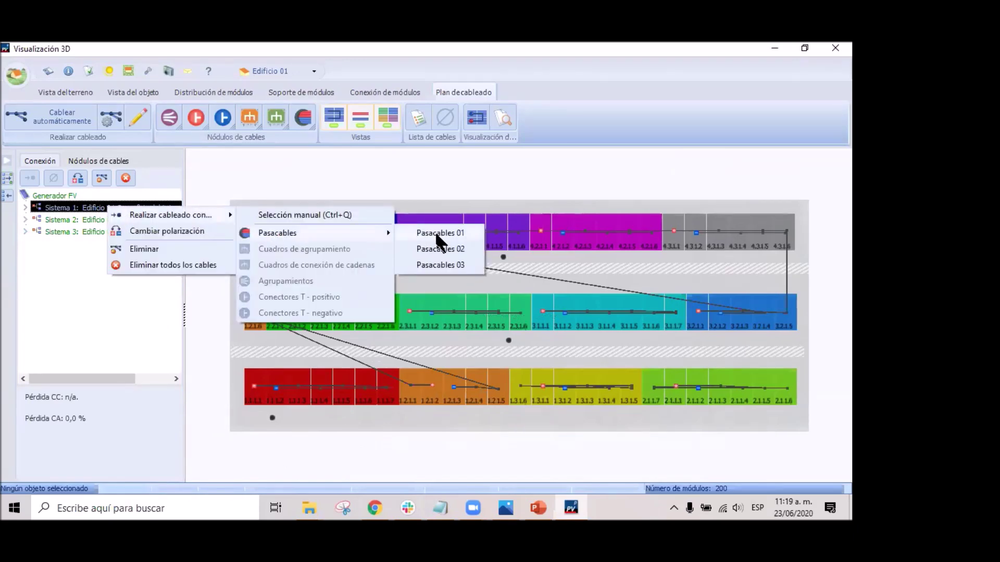
{"action": "left_click", "coordinate": [436, 233]}
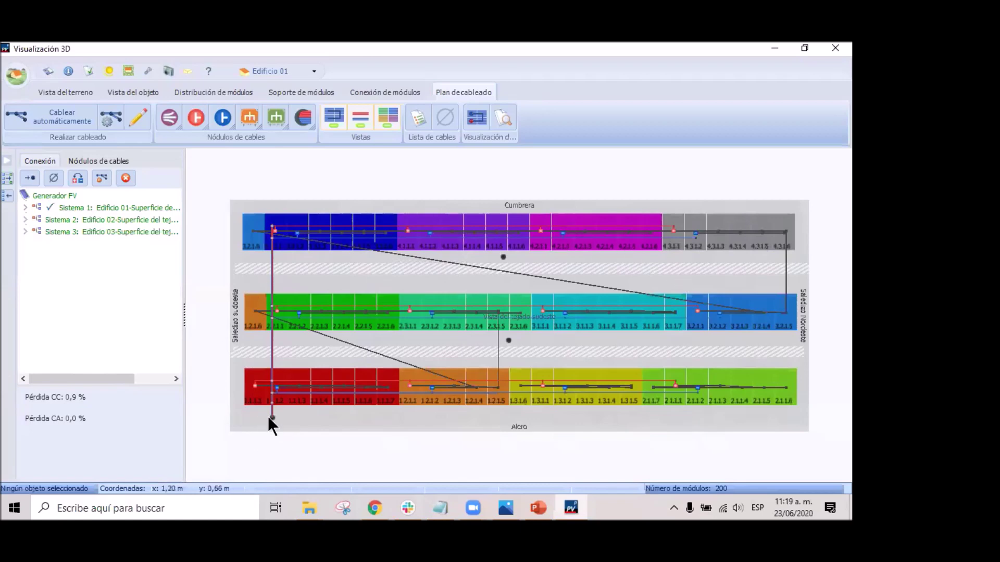
Expand Sistema 1's inverters and cable INV 2 through Pasacables 02.
{"action": "left_click", "coordinate": [24, 204]}
{"action": "right_click", "coordinate": [90, 207]}
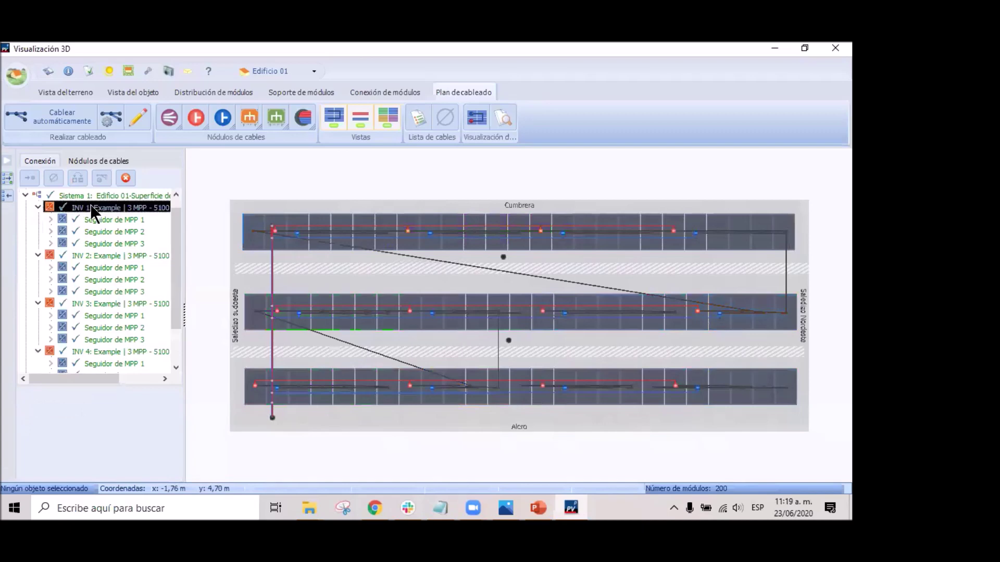
{"action": "mouse_move", "coordinate": [167, 216]}
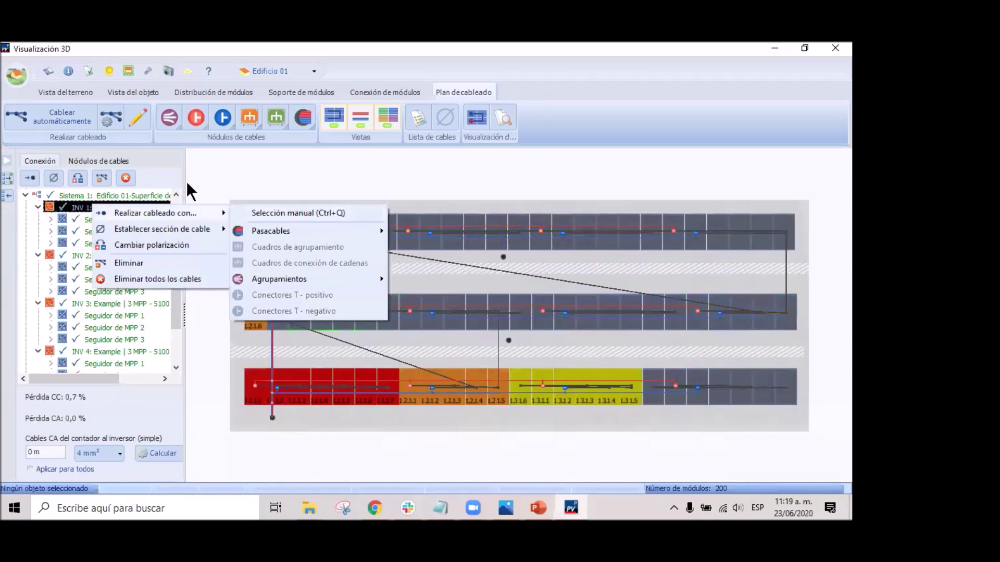
{"action": "left_click", "coordinate": [176, 167]}
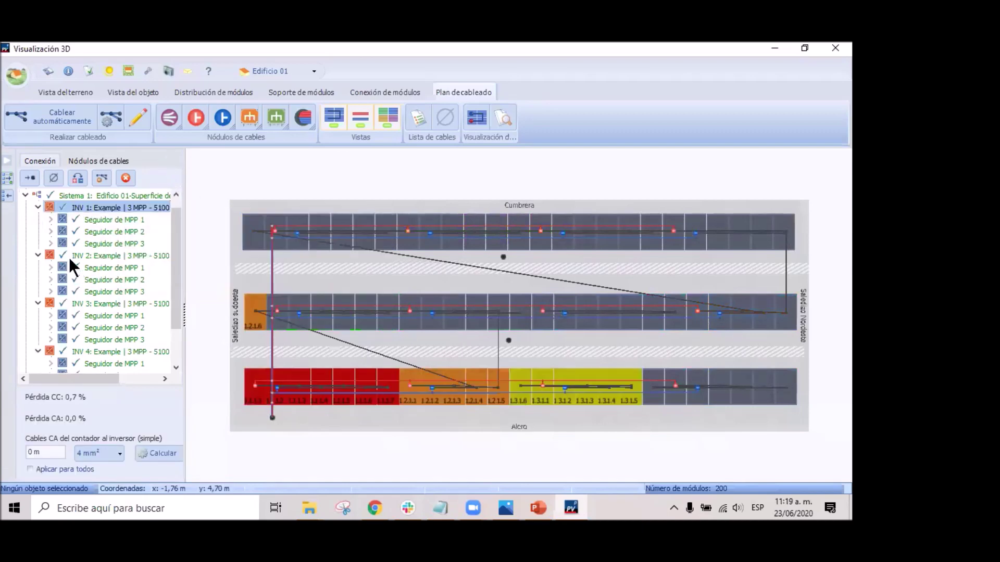
{"action": "left_click", "coordinate": [107, 255]}
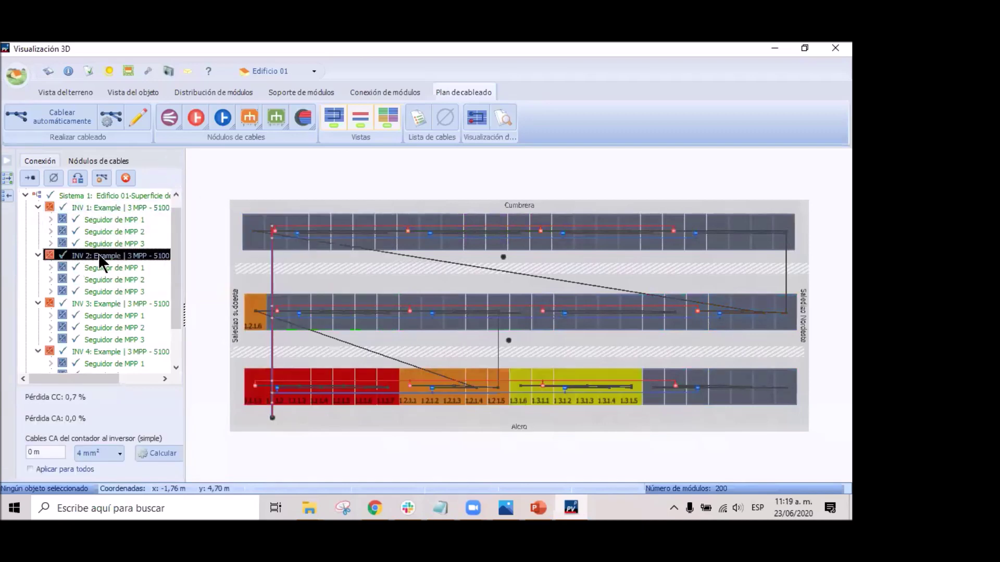
{"action": "right_click", "coordinate": [145, 255]}
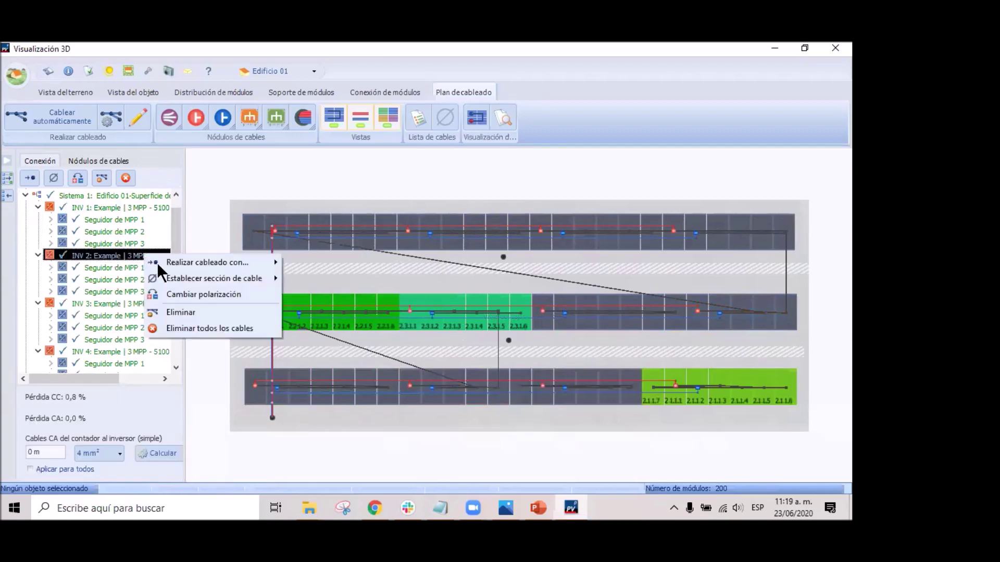
{"action": "mouse_move", "coordinate": [216, 264]}
{"action": "mouse_move", "coordinate": [387, 277]}
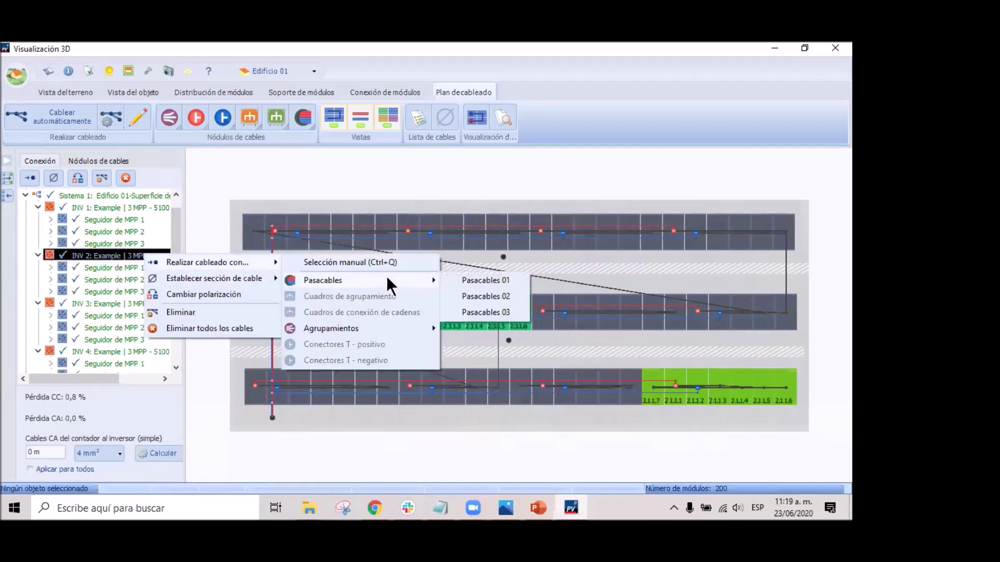
{"action": "left_click", "coordinate": [505, 295]}
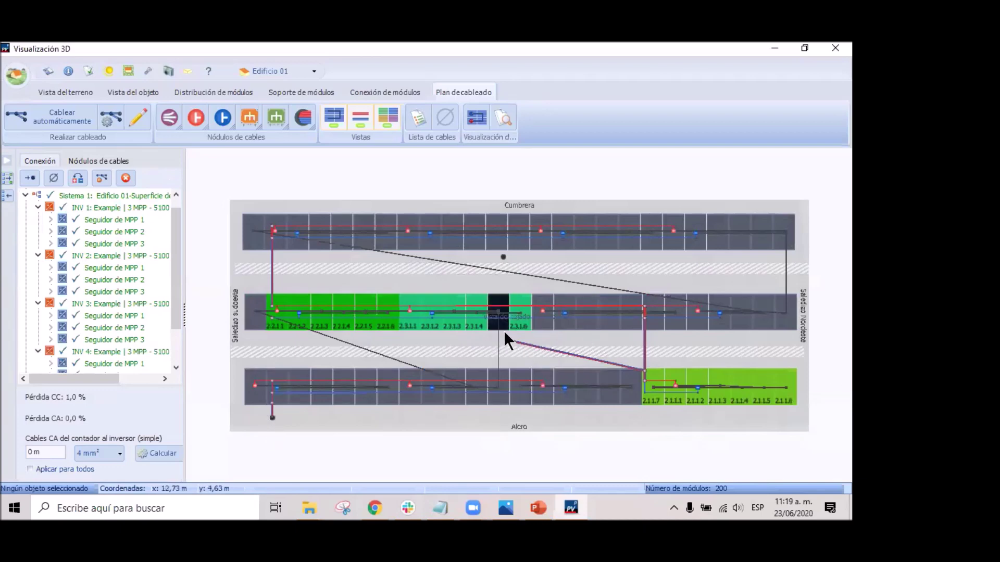
Cable INV 4 through Pasacables 03 and place it on the plan.
{"action": "left_click", "coordinate": [127, 304]}
{"action": "left_click", "coordinate": [139, 350]}
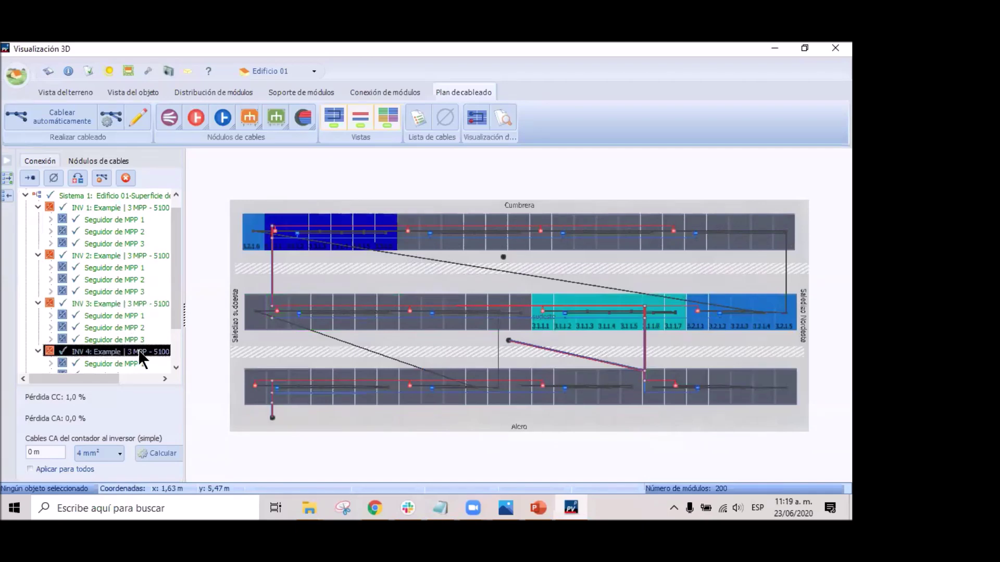
{"action": "left_click_drag", "start_coordinate": [173, 273], "coordinate": [172, 306]}
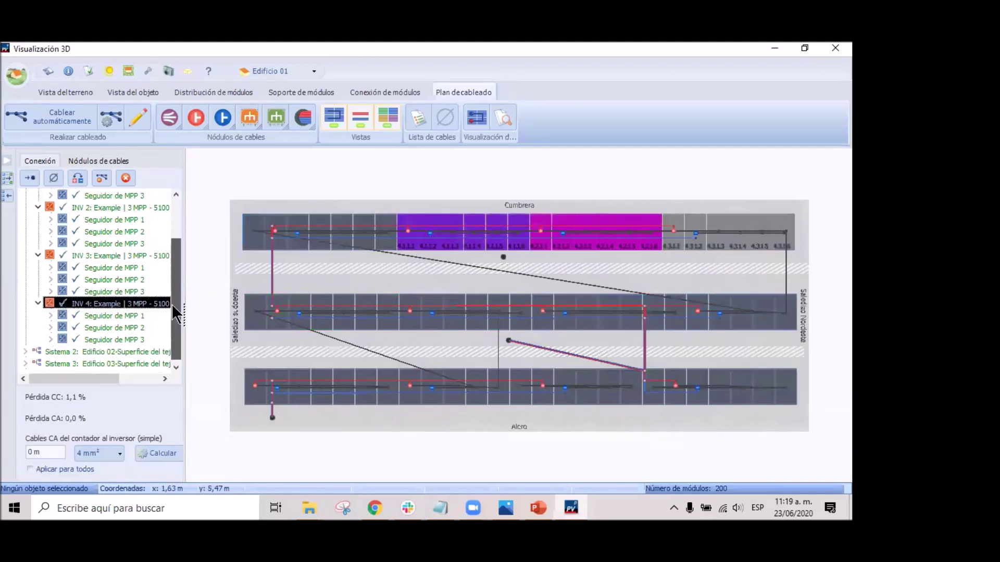
{"action": "right_click", "coordinate": [130, 304]}
{"action": "mouse_move", "coordinate": [188, 313]}
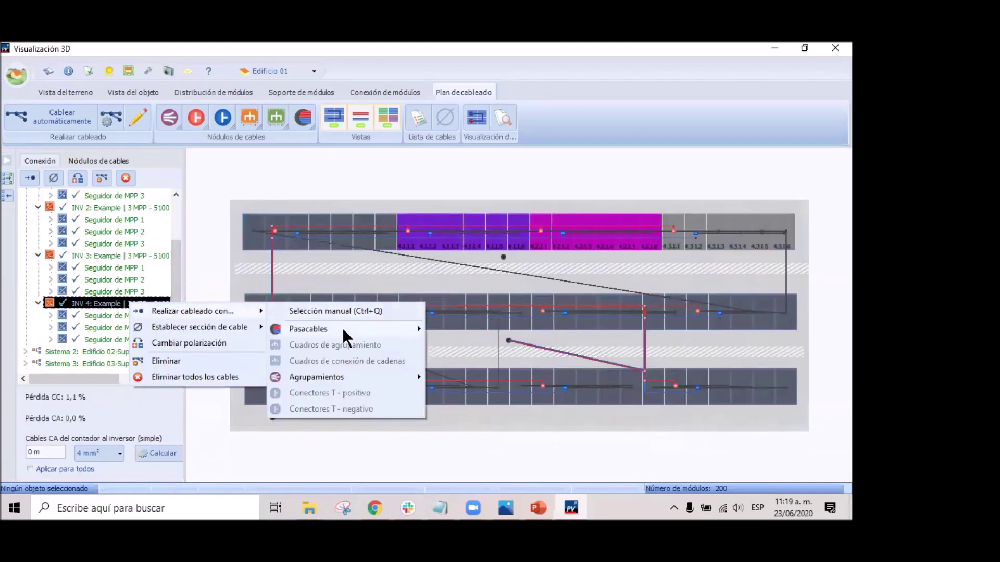
{"action": "mouse_move", "coordinate": [388, 328]}
{"action": "left_click", "coordinate": [490, 361]}
{"action": "left_click", "coordinate": [492, 363]}
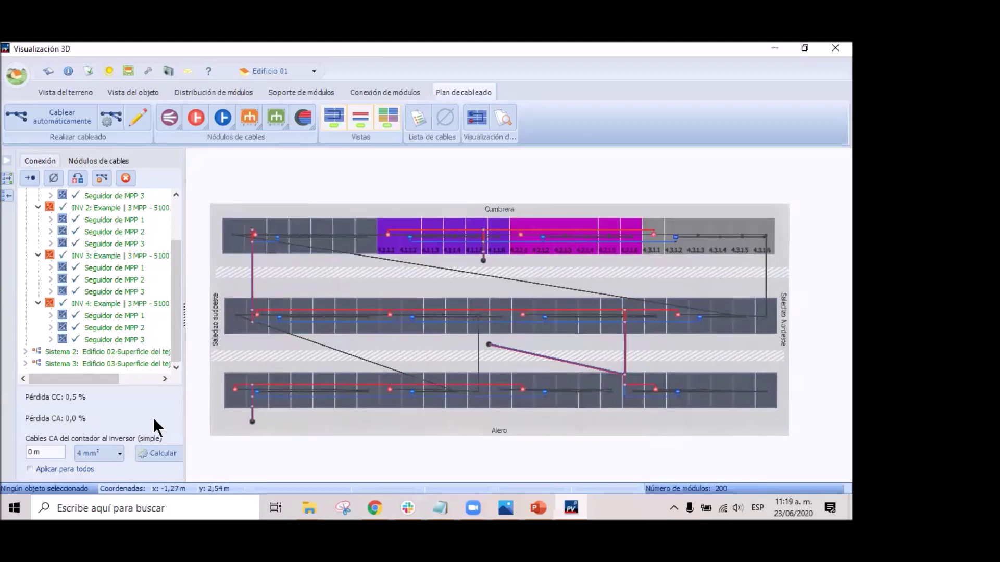
{"action": "scroll", "coordinate": [146, 423], "scroll_direction": "up", "scroll_amount": 1}
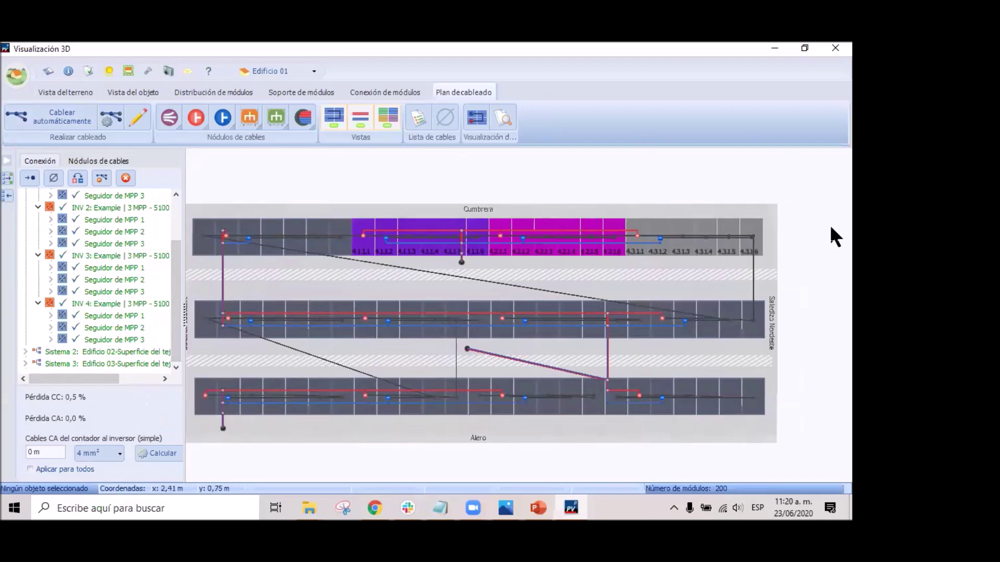
Apply the cabling data to PV*SOL via Aplicar datos, accepting the incomplete-plan notice.
{"action": "left_click", "coordinate": [17, 76]}
{"action": "left_click", "coordinate": [67, 245]}
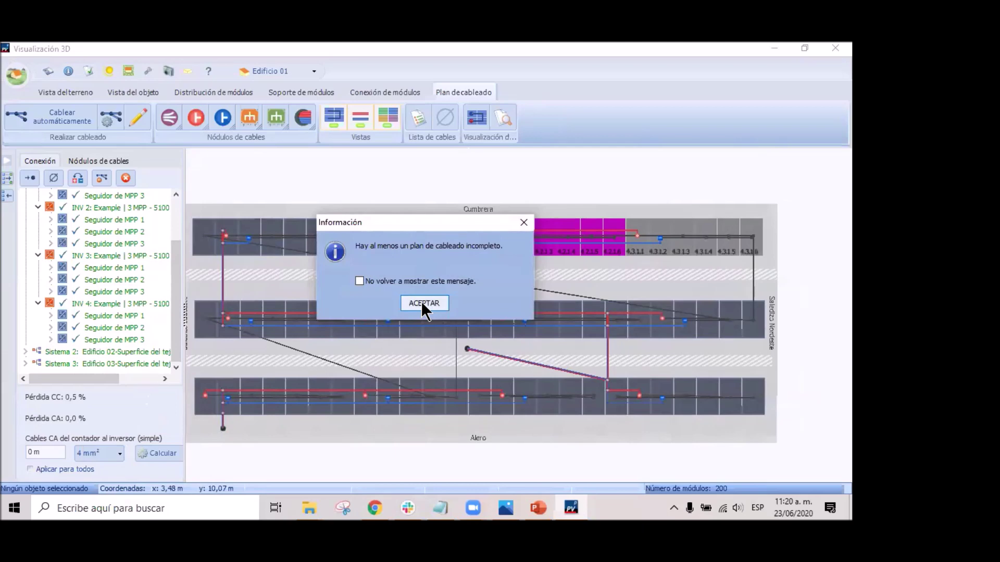
{"action": "left_click", "coordinate": [423, 304]}
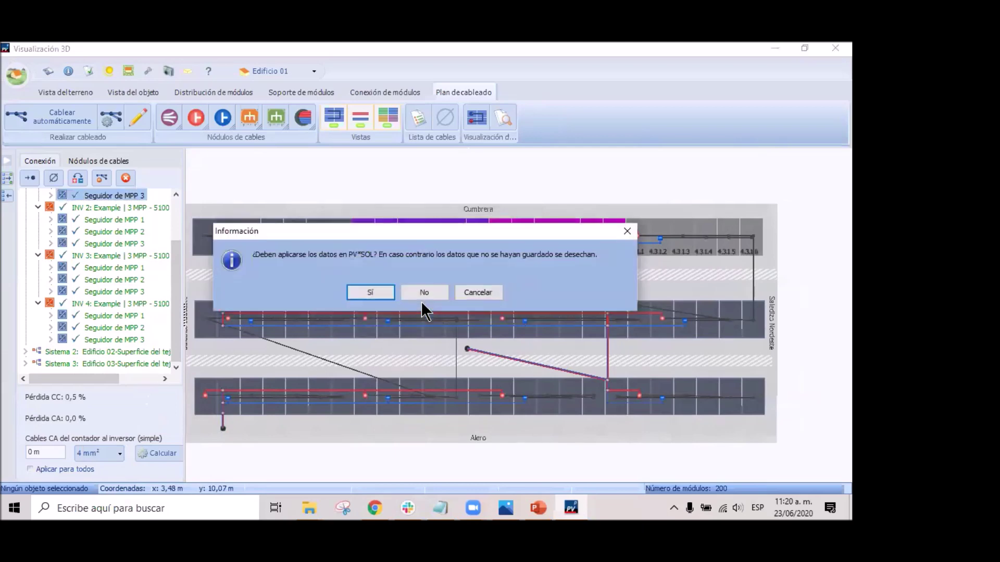
{"action": "left_click", "coordinate": [364, 293]}
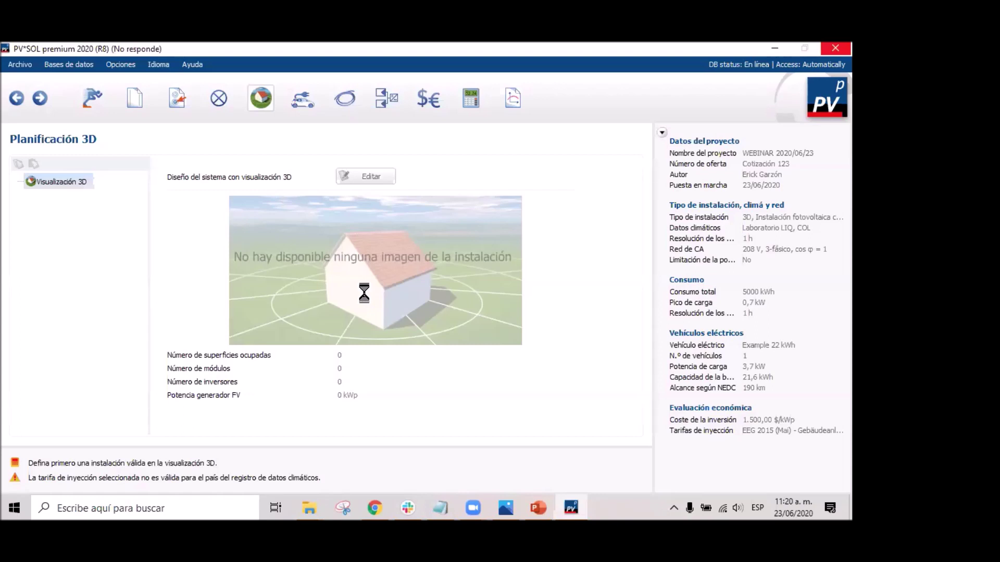
Run the shading calculation now, yielding 3 surfaces, 200 modules, 12 inverters and 60 kWp.
{"action": "left_click", "coordinate": [569, 508]}
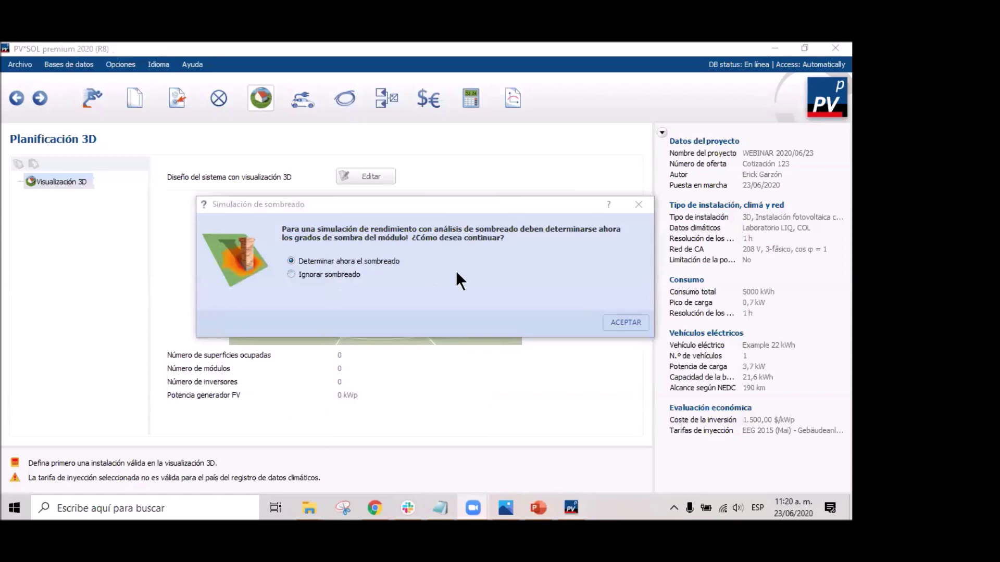
{"action": "left_click", "coordinate": [627, 322]}
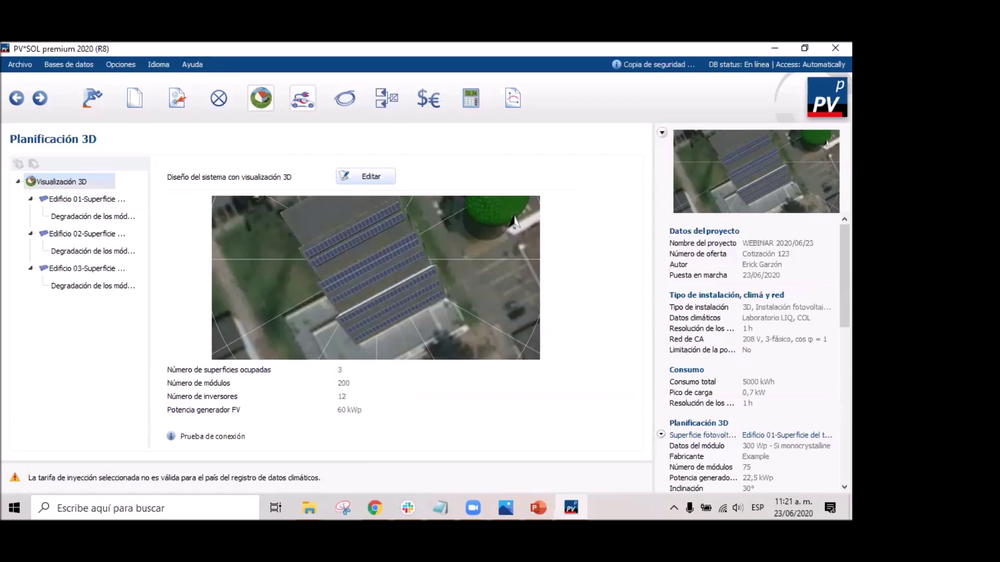
Open the Vehículos eléctricos page and check the Example manufacturer's 22 kWh AC Typ 2 vehicle.
{"action": "left_click", "coordinate": [302, 98]}
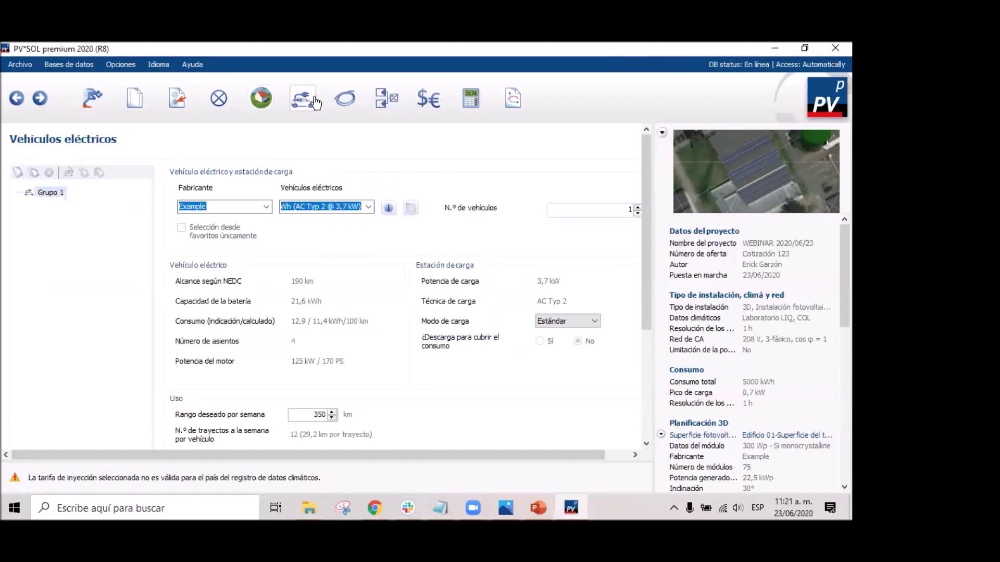
{"action": "scroll", "coordinate": [349, 302], "scroll_direction": "down", "scroll_amount": 3}
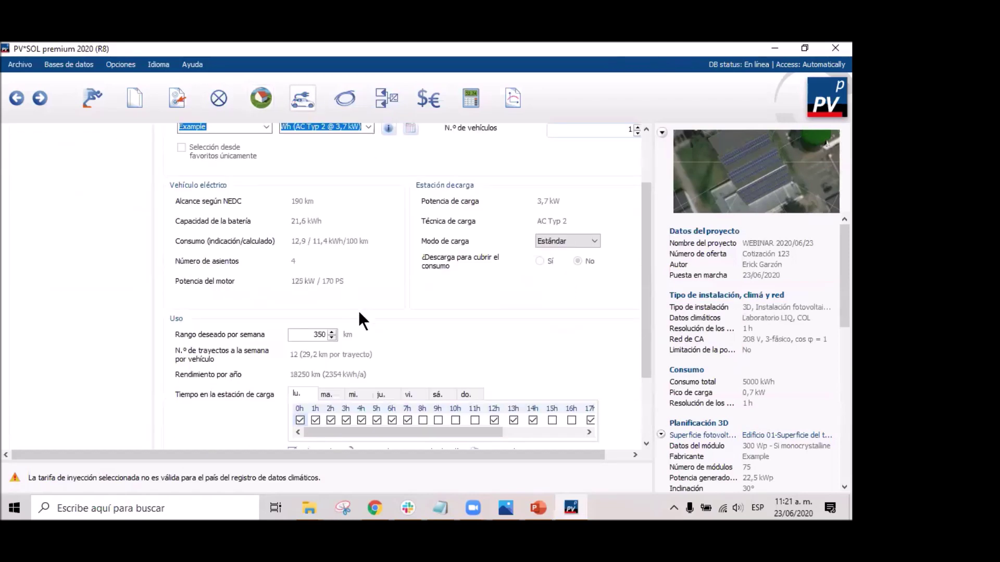
{"action": "scroll", "coordinate": [359, 320], "scroll_direction": "up", "scroll_amount": 3}
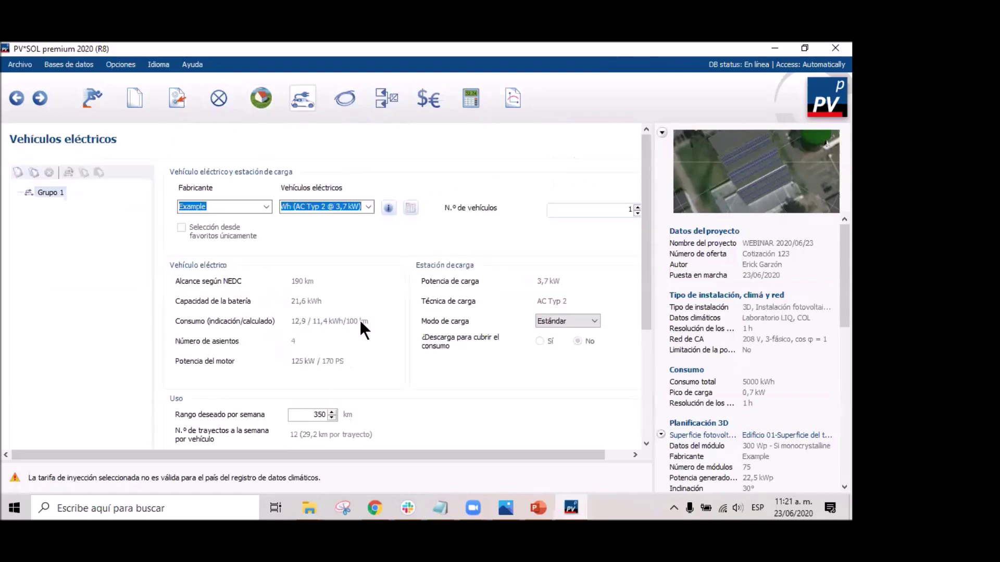
{"action": "left_click", "coordinate": [267, 206]}
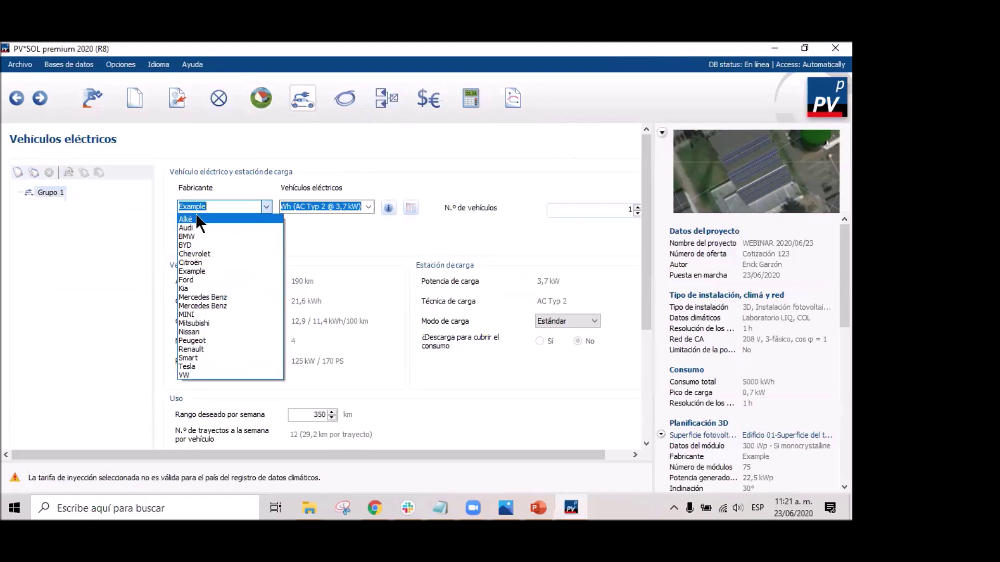
{"action": "left_click", "coordinate": [229, 206]}
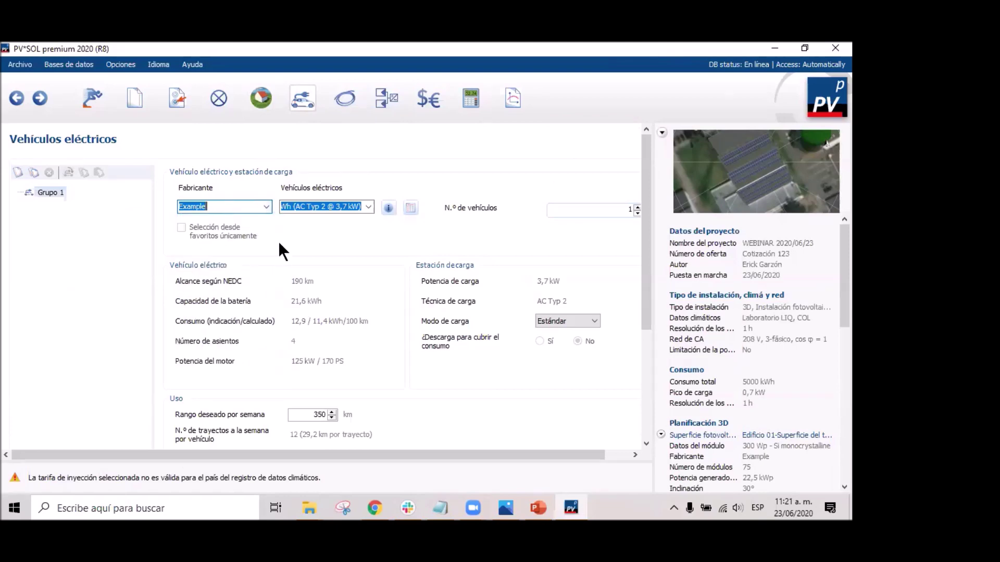
{"action": "left_click", "coordinate": [255, 210]}
{"action": "left_click", "coordinate": [368, 207]}
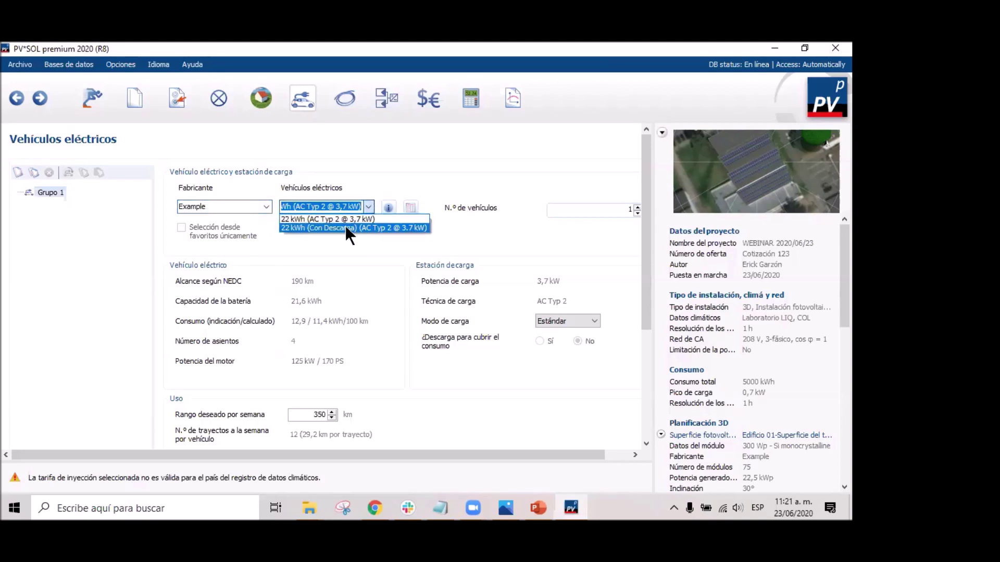
{"action": "left_click", "coordinate": [351, 219]}
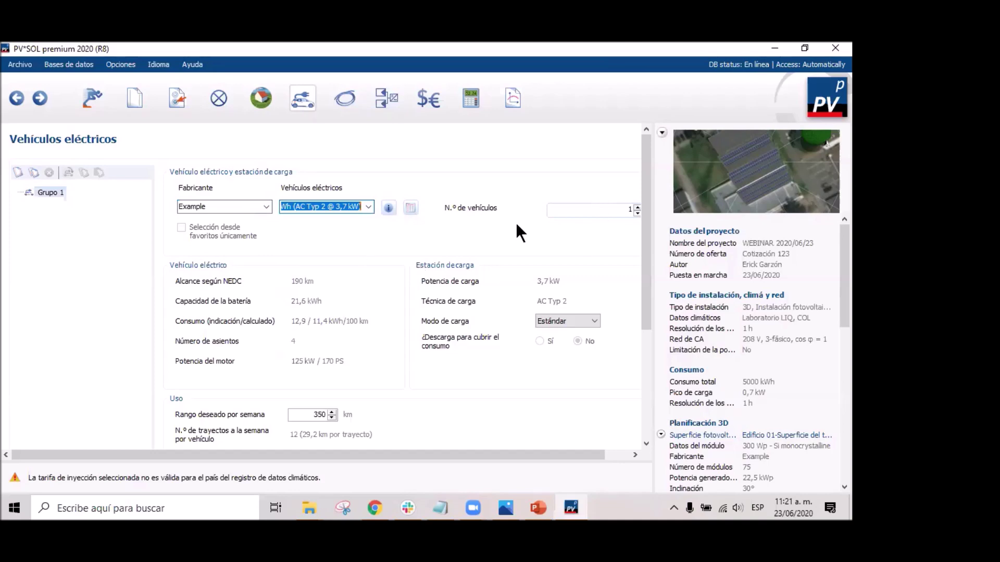
Show the charging station's Modo de carga choices, Estándar and optimizado para PV.
{"action": "scroll", "coordinate": [401, 302], "scroll_direction": "down", "scroll_amount": 3}
{"action": "scroll", "coordinate": [401, 303], "scroll_direction": "up", "scroll_amount": 3}
{"action": "left_click", "coordinate": [592, 318]}
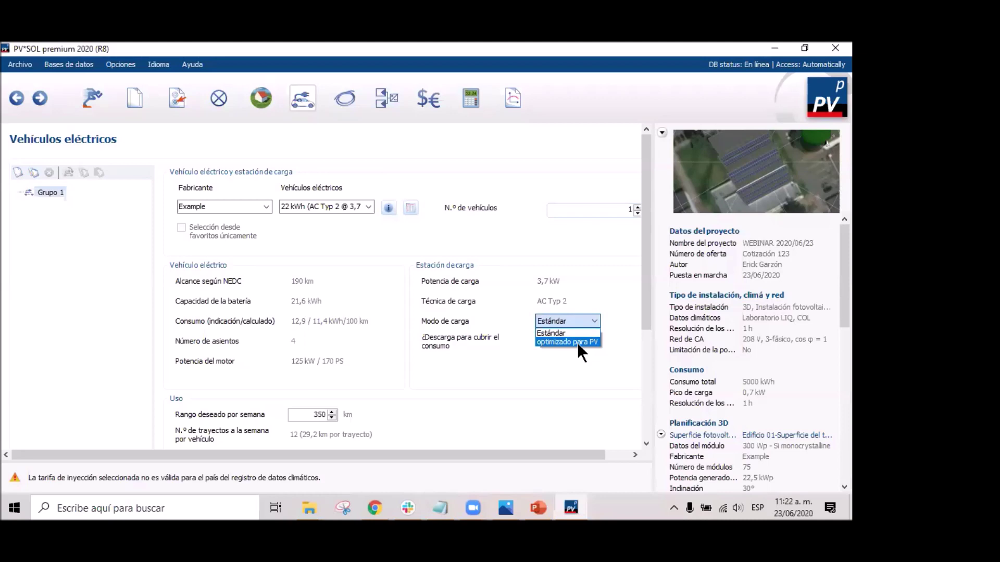
Set the vehicle's charging mode to optimizado para FV.
{"action": "left_click", "coordinate": [645, 263]}
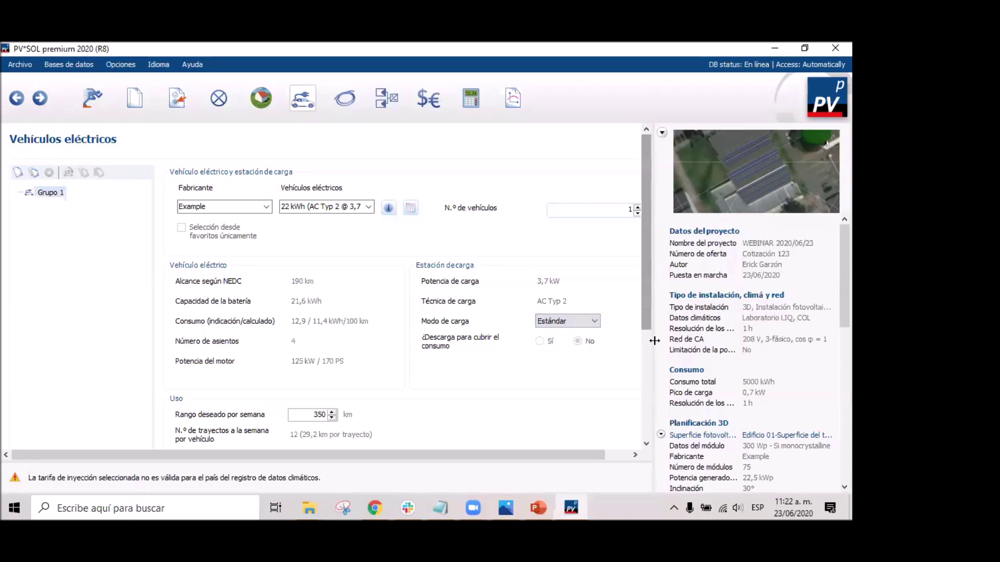
{"action": "mouse_move", "coordinate": [649, 321]}
{"action": "left_mouse_down"}
{"action": "mouse_move", "coordinate": [647, 438]}
{"action": "mouse_move", "coordinate": [645, 334]}
{"action": "left_mouse_up"}
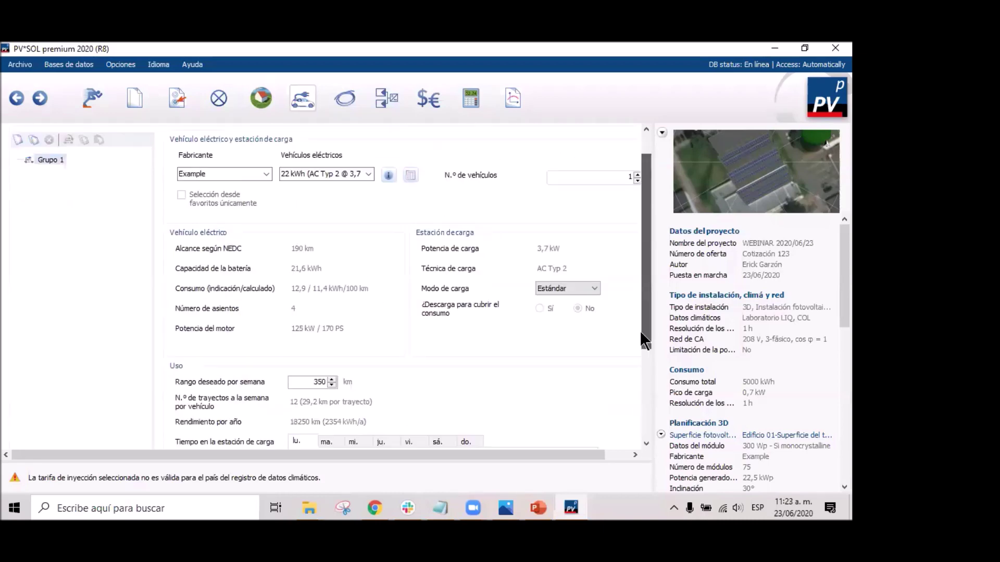
{"action": "left_click", "coordinate": [593, 292]}
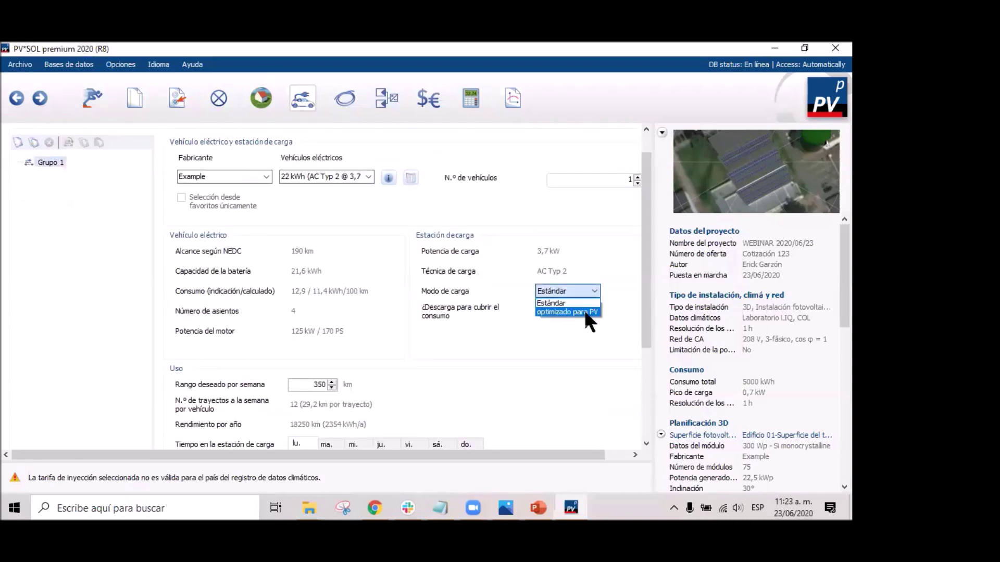
{"action": "left_click", "coordinate": [583, 311]}
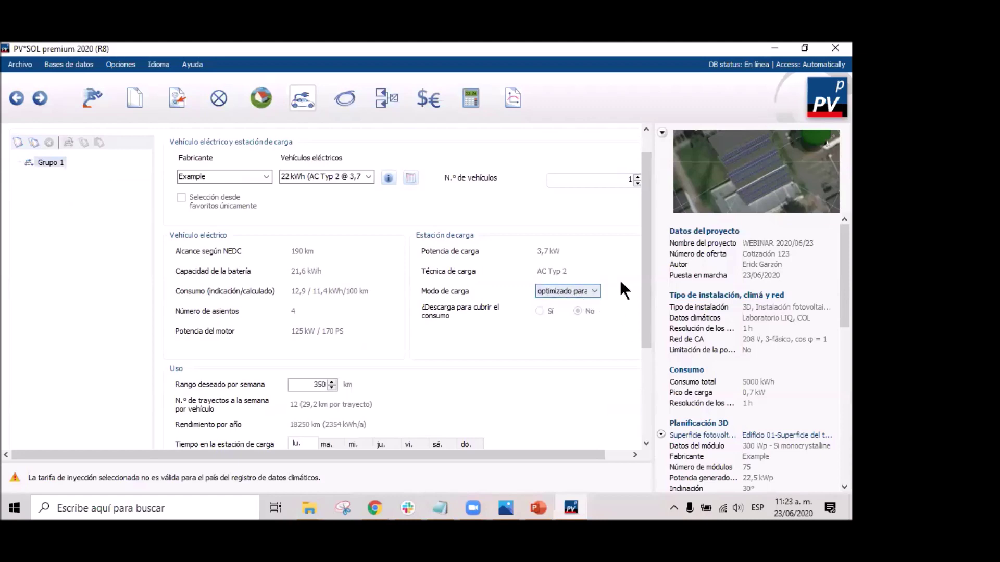
{"action": "left_click_drag", "start_coordinate": [646, 257], "coordinate": [649, 348]}
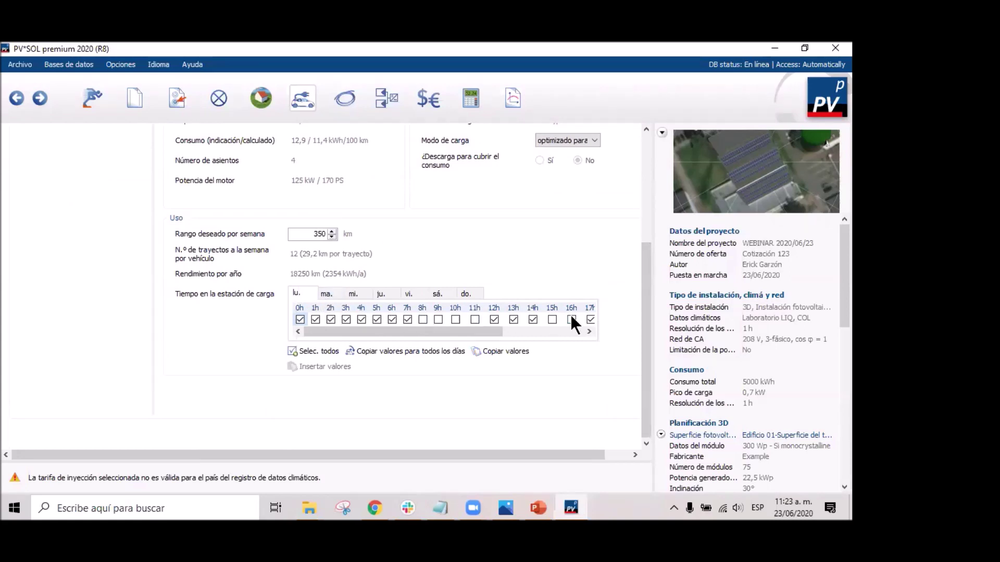
Review the hourly charging grid for Tuesday, Wednesday, Thursday, Saturday and Sunday.
{"action": "left_click_drag", "start_coordinate": [339, 331], "coordinate": [478, 339]}
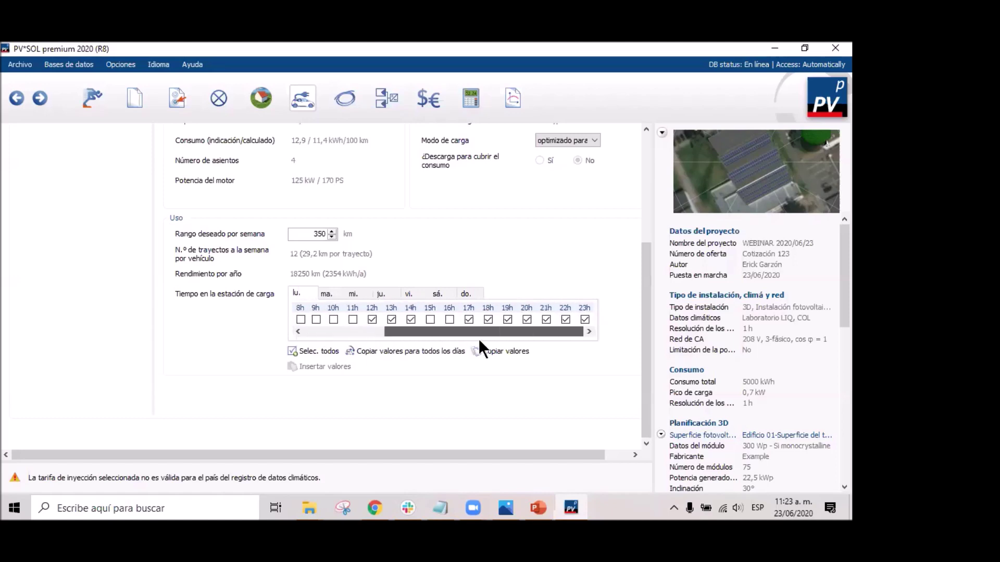
{"action": "left_click", "coordinate": [340, 295]}
{"action": "left_click", "coordinate": [358, 294]}
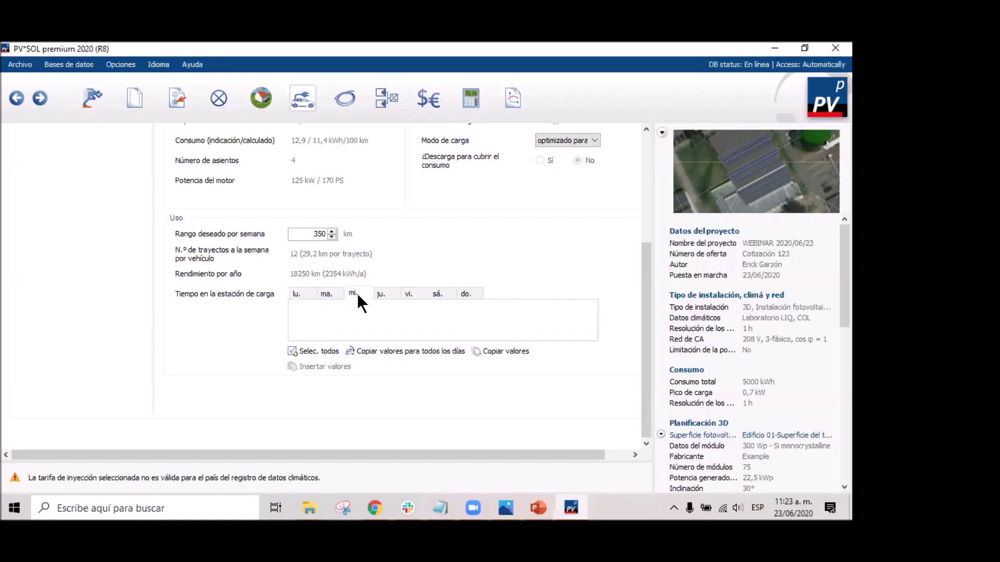
{"action": "left_click", "coordinate": [391, 294]}
{"action": "left_click", "coordinate": [442, 293]}
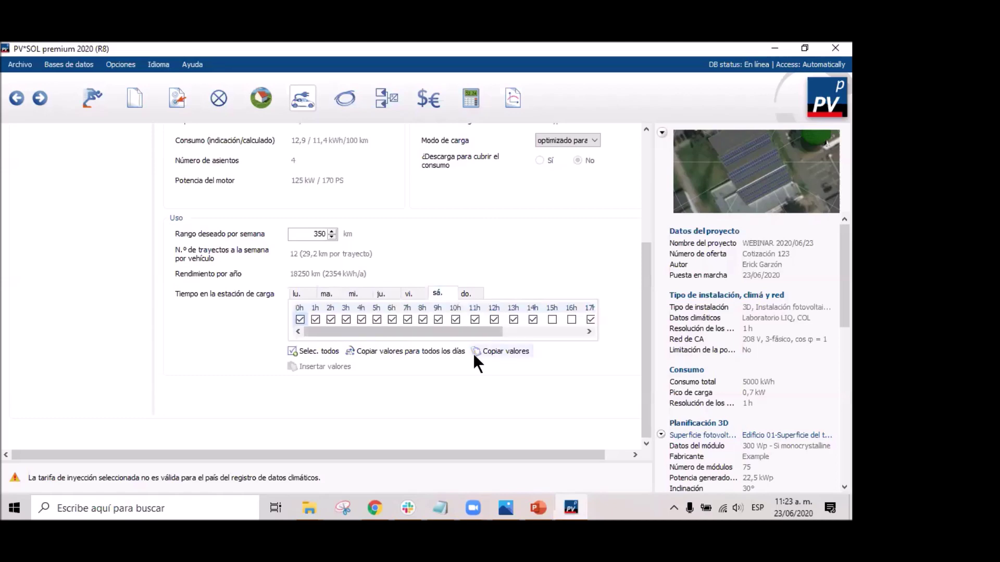
{"action": "left_click_drag", "start_coordinate": [465, 332], "coordinate": [500, 331]}
{"action": "left_click", "coordinate": [466, 293]}
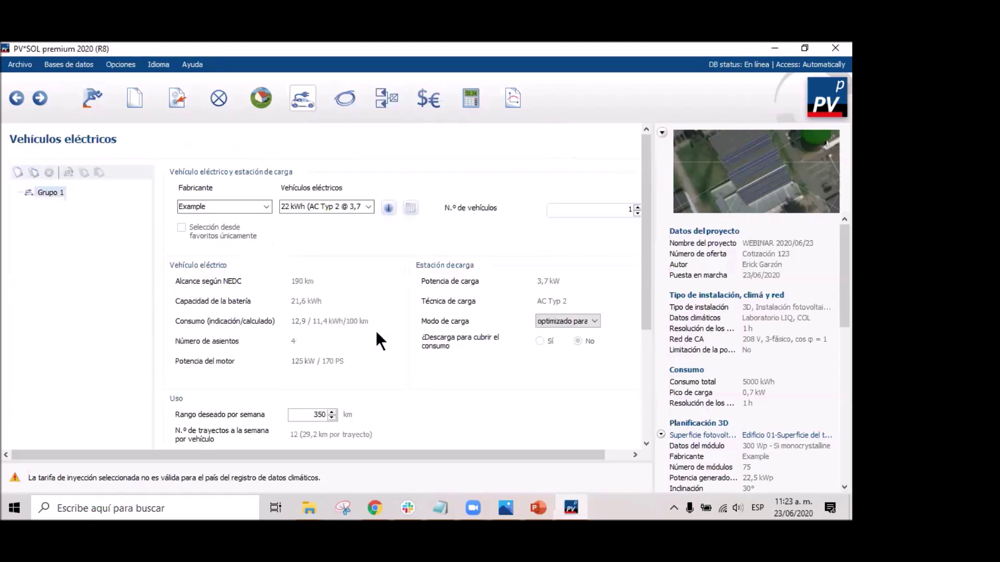
{"action": "scroll", "coordinate": [325, 314], "scroll_direction": "up", "scroll_amount": 5}
On the Cables page, switch cable losses to En detalle and scroll to Seguidor MPP 2.
{"action": "left_click", "coordinate": [39, 98]}
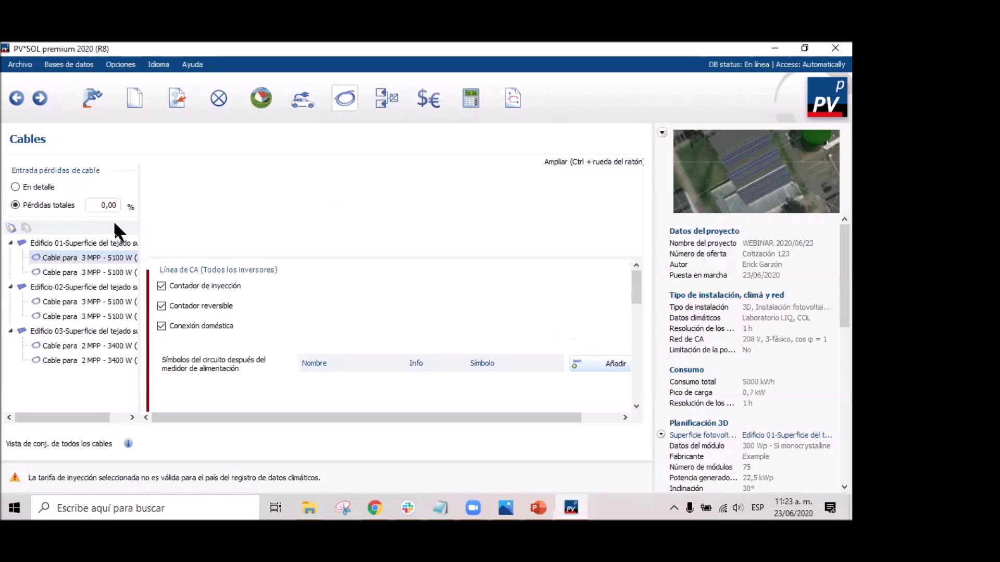
{"action": "type", "text": "3"}
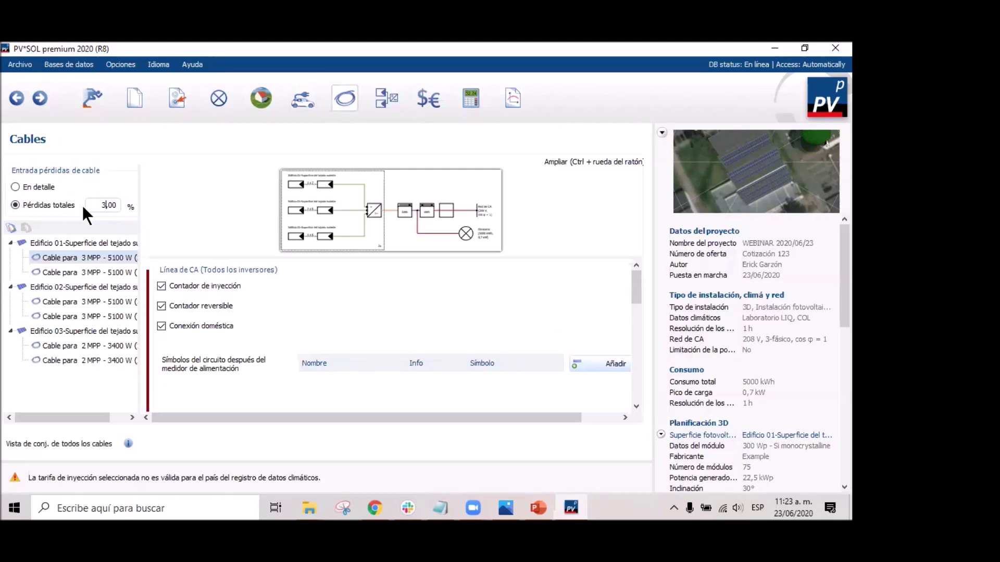
{"action": "left_click", "coordinate": [16, 187]}
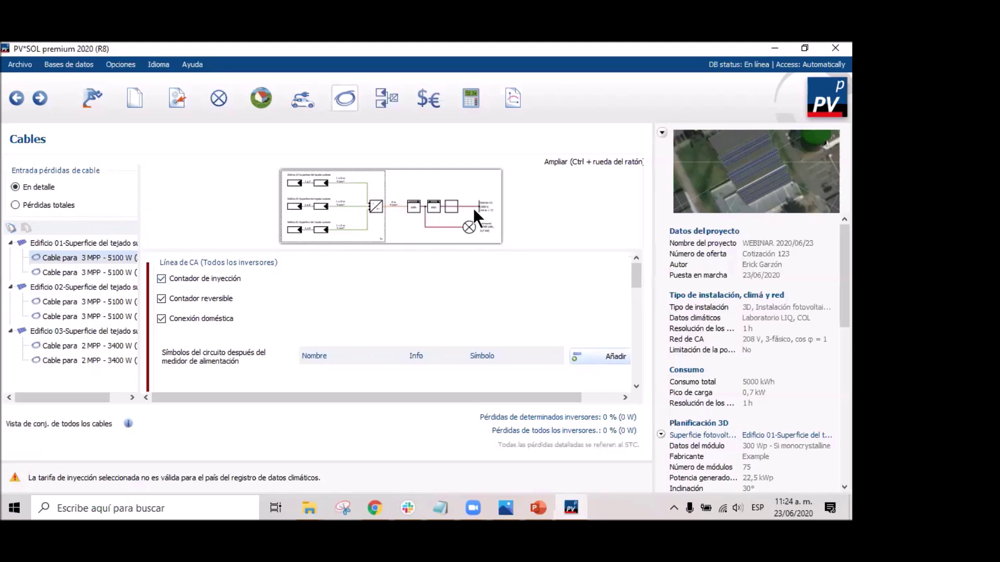
{"action": "mouse_move", "coordinate": [636, 273]}
{"action": "left_mouse_down"}
{"action": "mouse_move", "coordinate": [658, 367]}
{"action": "mouse_move", "coordinate": [638, 372]}
{"action": "mouse_move", "coordinate": [632, 277]}
{"action": "left_mouse_up"}
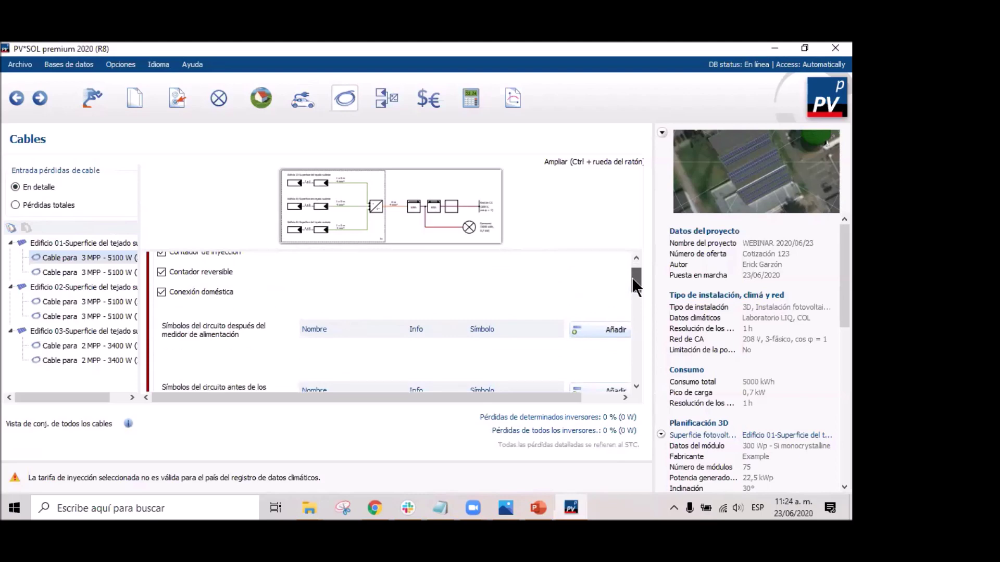
{"action": "left_click_drag", "start_coordinate": [632, 277], "coordinate": [637, 285]}
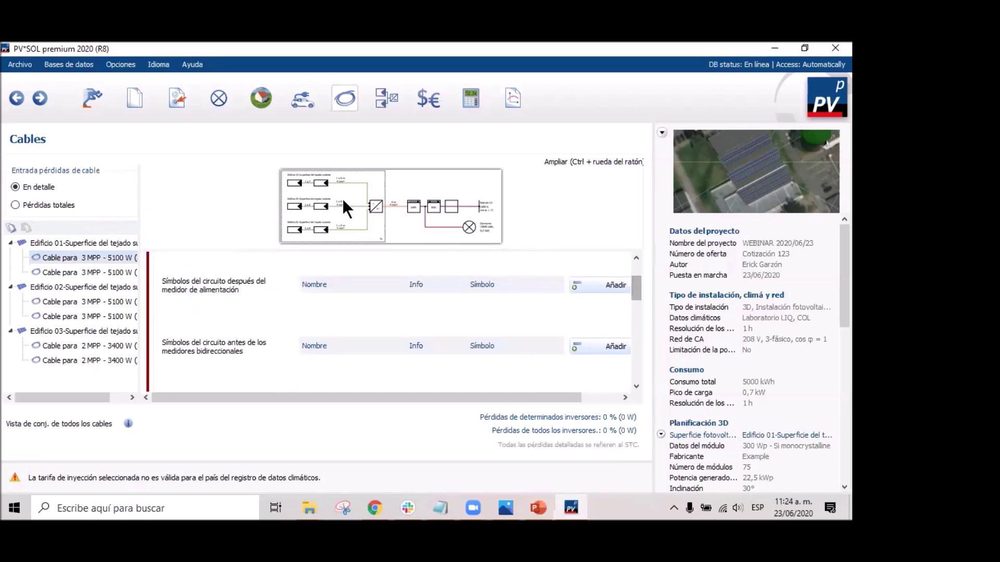
{"action": "scroll", "coordinate": [344, 203], "scroll_direction": "up", "scroll_amount": 5, "text": "ctrl"}
{"action": "mouse_move", "coordinate": [346, 207]}
{"action": "left_mouse_down"}
{"action": "mouse_move", "coordinate": [302, 194]}
{"action": "mouse_move", "coordinate": [361, 201]}
{"action": "left_mouse_up"}
{"action": "scroll", "coordinate": [361, 201], "scroll_direction": "down", "scroll_amount": 5, "text": "ctrl"}
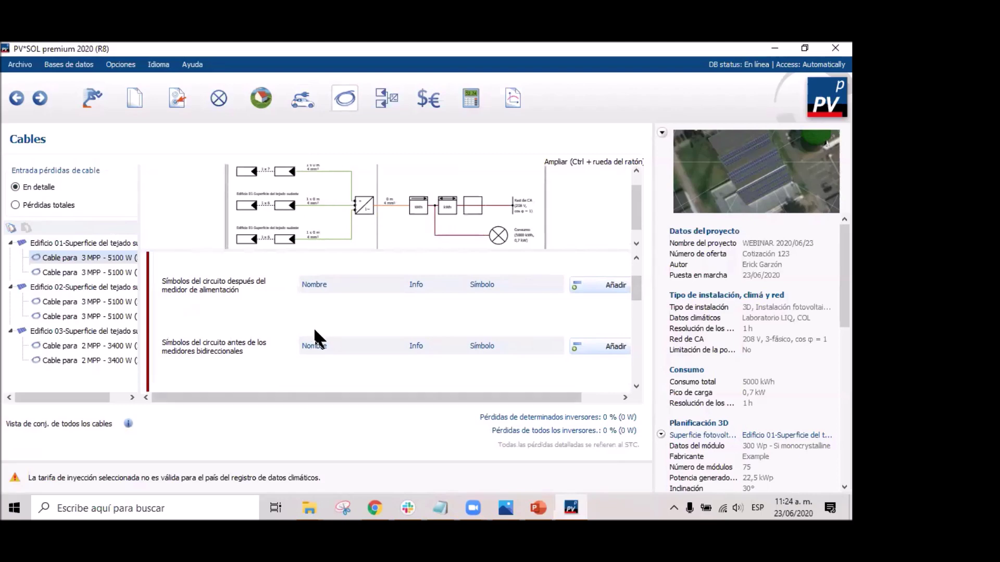
{"action": "scroll", "coordinate": [314, 328], "scroll_direction": "down", "scroll_amount": 3}
{"action": "scroll", "coordinate": [257, 334], "scroll_direction": "down", "scroll_amount": 2}
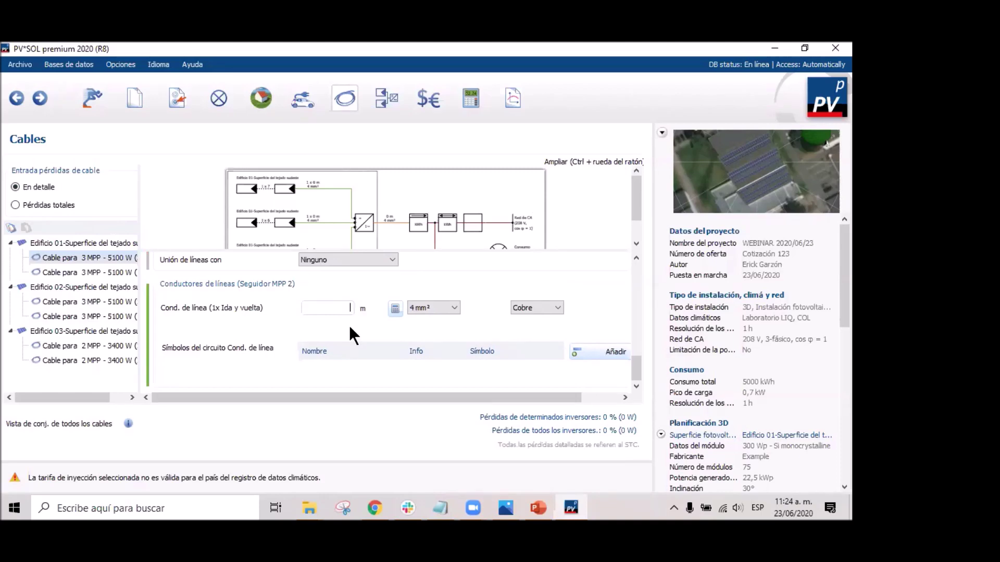
Make the MPP 2 line cable 10 m long, 2,5 mm² cross-section, in aluminium.
{"action": "type", "text": "10"}
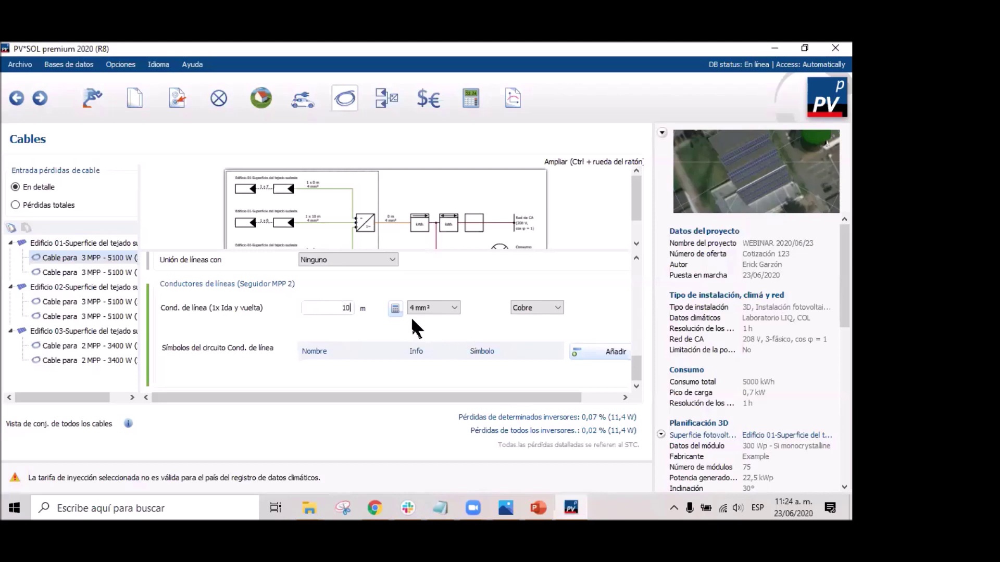
{"action": "left_click", "coordinate": [546, 308]}
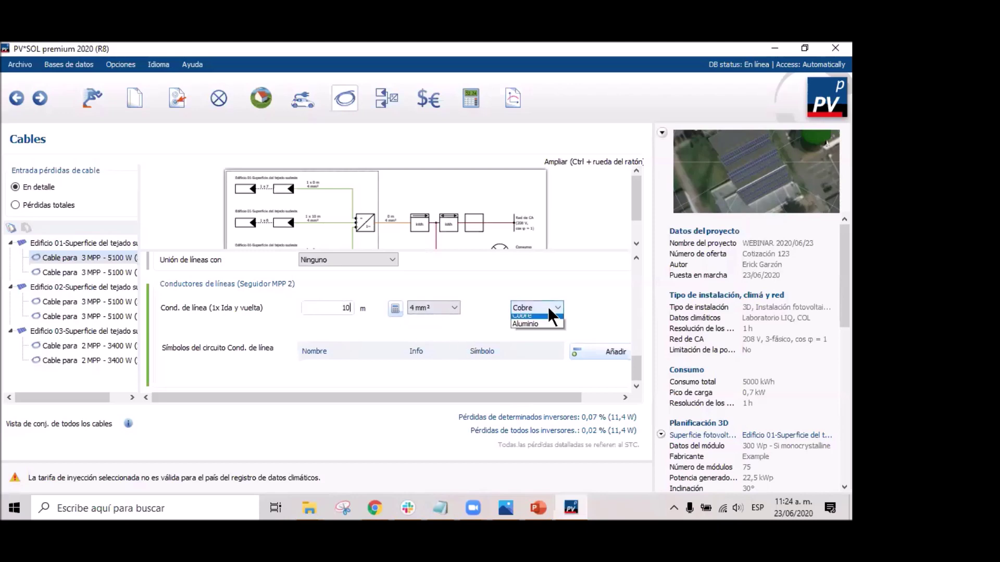
{"action": "left_click", "coordinate": [537, 329]}
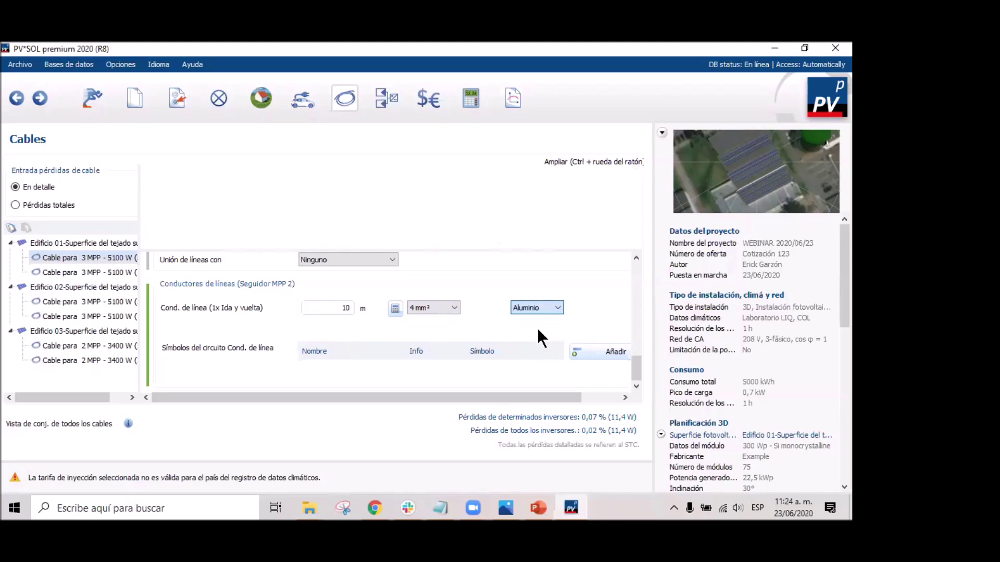
{"action": "left_click", "coordinate": [396, 309]}
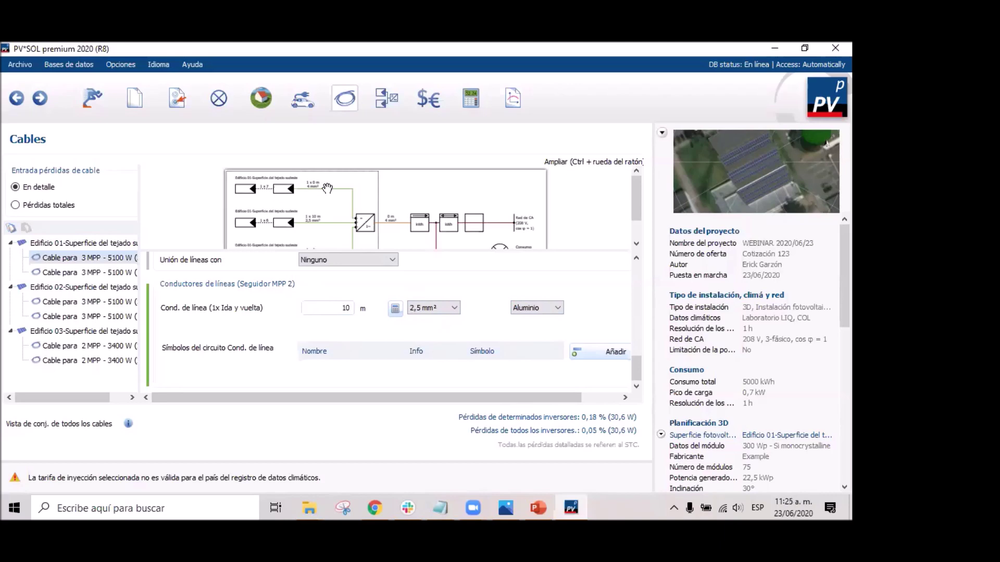
{"action": "left_click", "coordinate": [518, 307]}
{"action": "left_click", "coordinate": [541, 318]}
{"action": "left_click", "coordinate": [551, 306]}
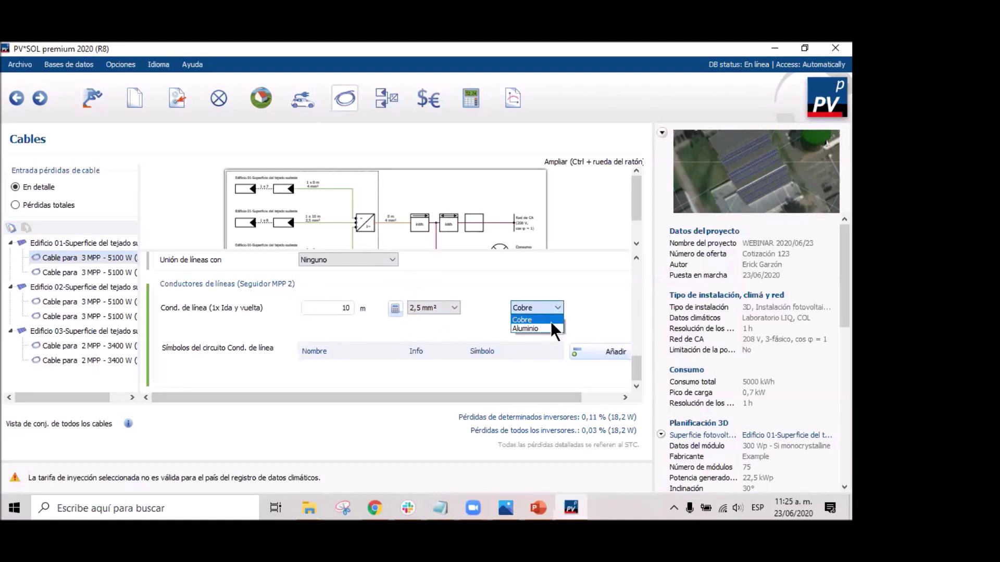
{"action": "left_click", "coordinate": [551, 326]}
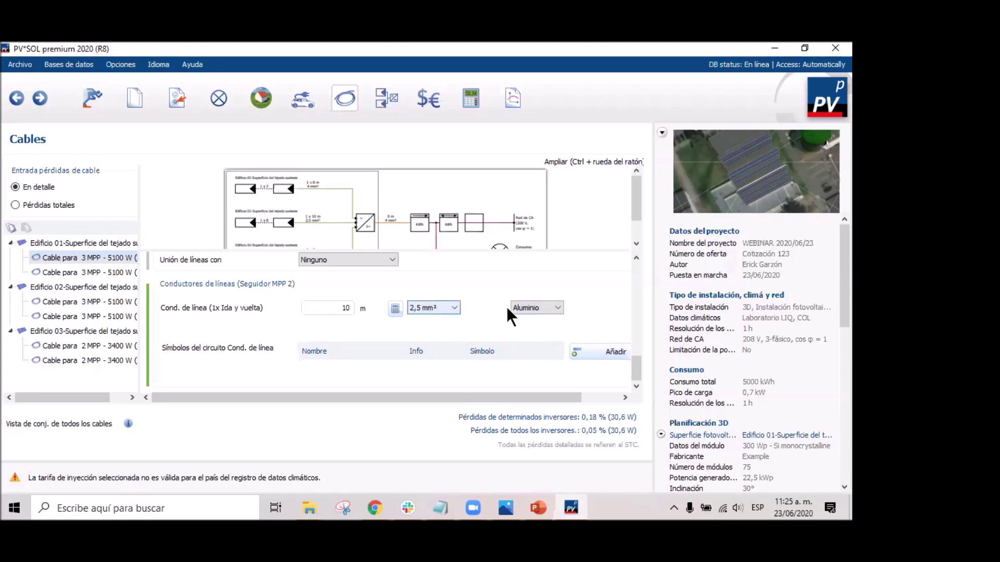
{"action": "scroll", "coordinate": [436, 325], "scroll_direction": "up", "scroll_amount": 3}
{"action": "scroll", "coordinate": [447, 327], "scroll_direction": "down", "scroll_amount": 3}
Add surge protection and a load-break disconnect switch to the line's circuit symbols.
{"action": "left_click", "coordinate": [573, 353]}
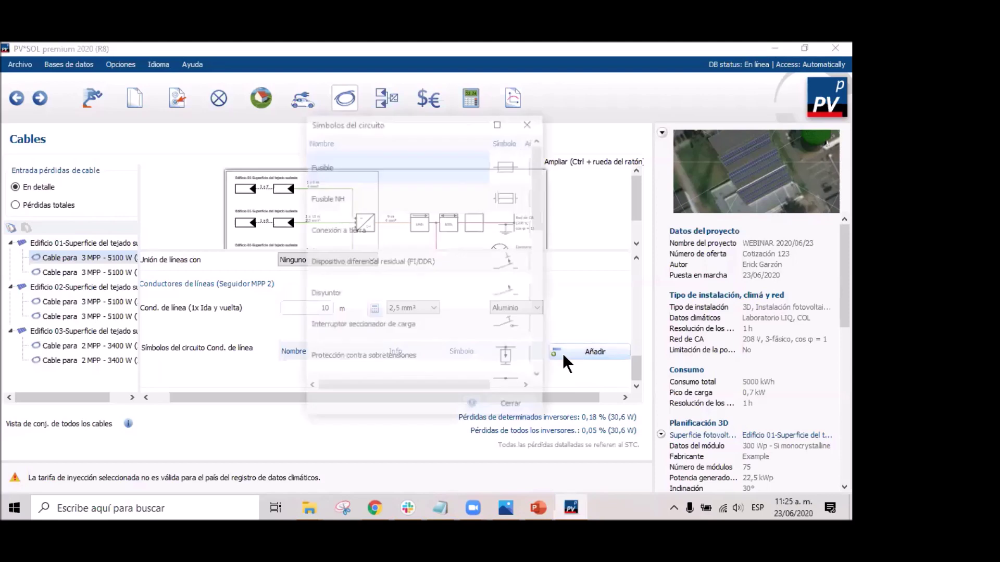
{"action": "left_click_drag", "start_coordinate": [432, 385], "coordinate": [566, 403]}
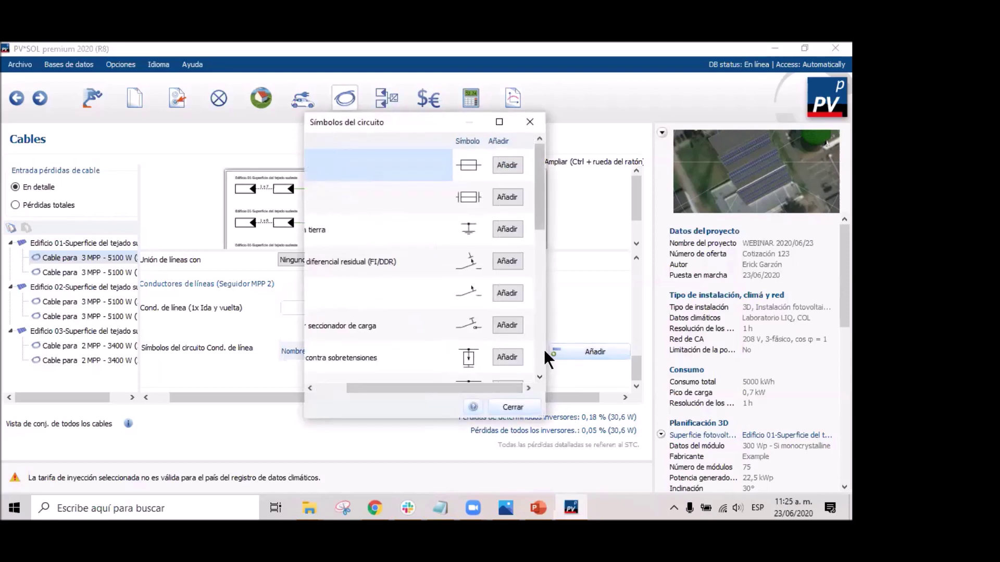
{"action": "left_click_drag", "start_coordinate": [545, 350], "coordinate": [616, 349]}
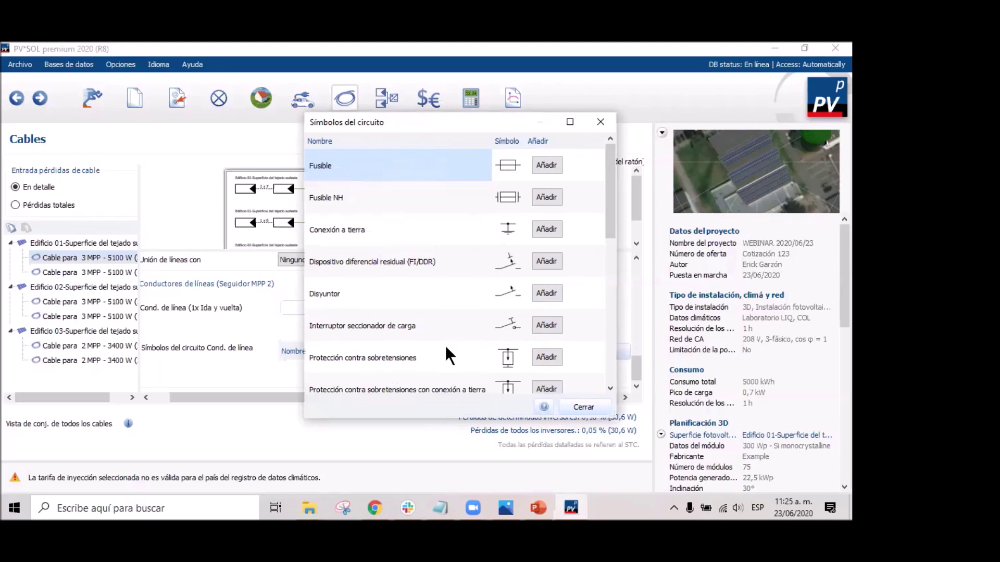
{"action": "scroll", "coordinate": [451, 346], "scroll_direction": "down", "scroll_amount": 2}
{"action": "scroll", "coordinate": [462, 341], "scroll_direction": "up", "scroll_amount": 1}
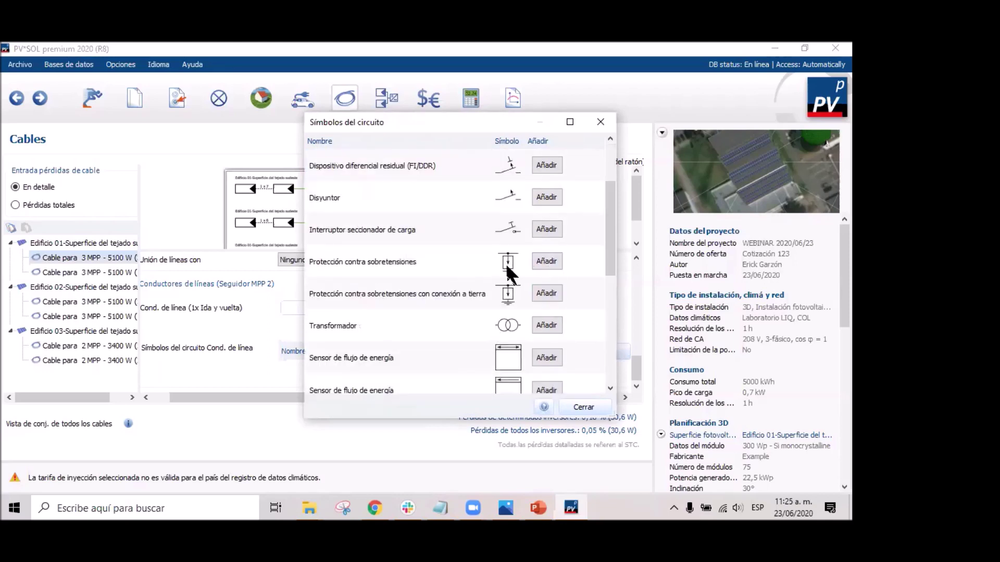
{"action": "left_click", "coordinate": [546, 294]}
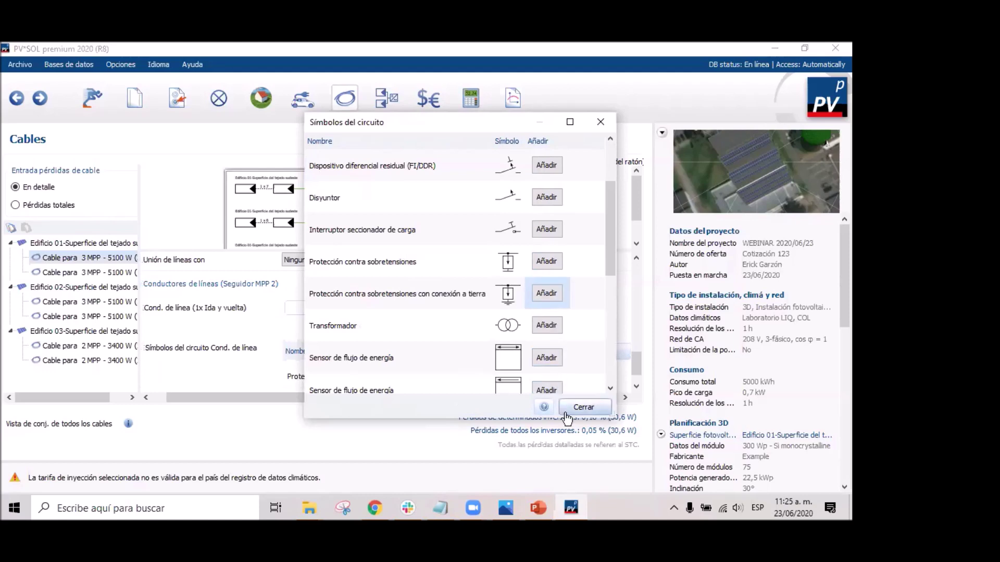
{"action": "left_click_drag", "start_coordinate": [606, 248], "coordinate": [609, 217]}
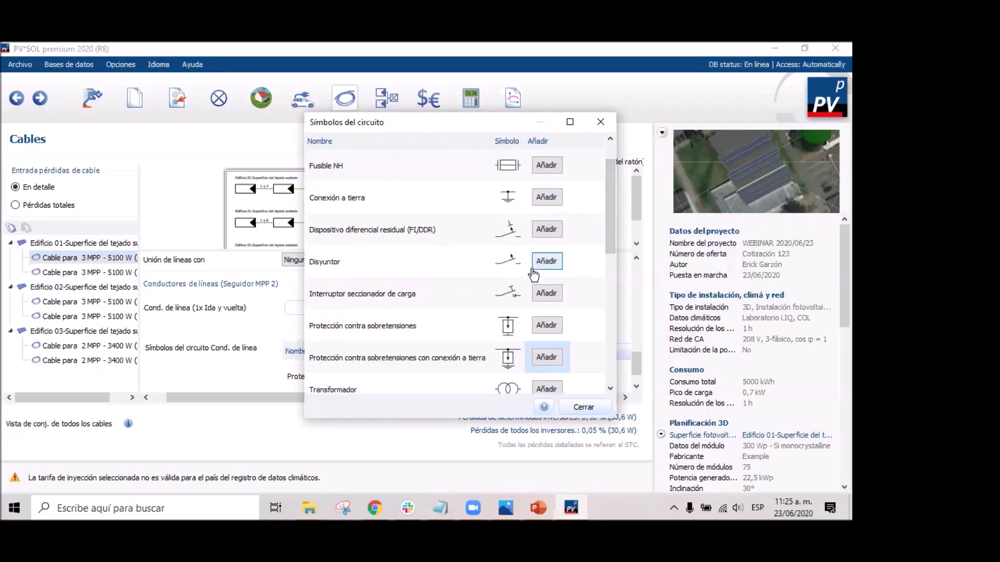
{"action": "left_click", "coordinate": [551, 293]}
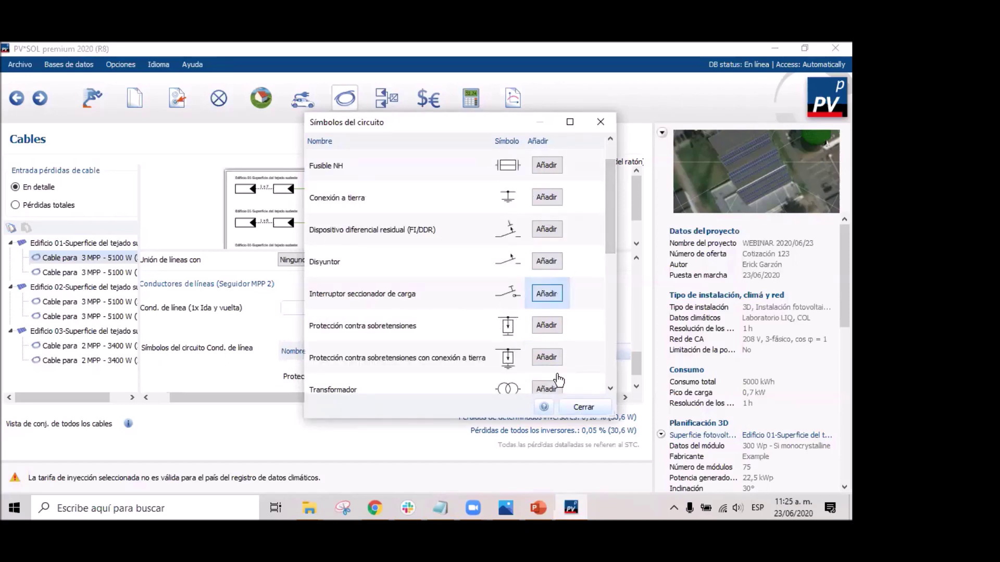
{"action": "left_click", "coordinate": [584, 409]}
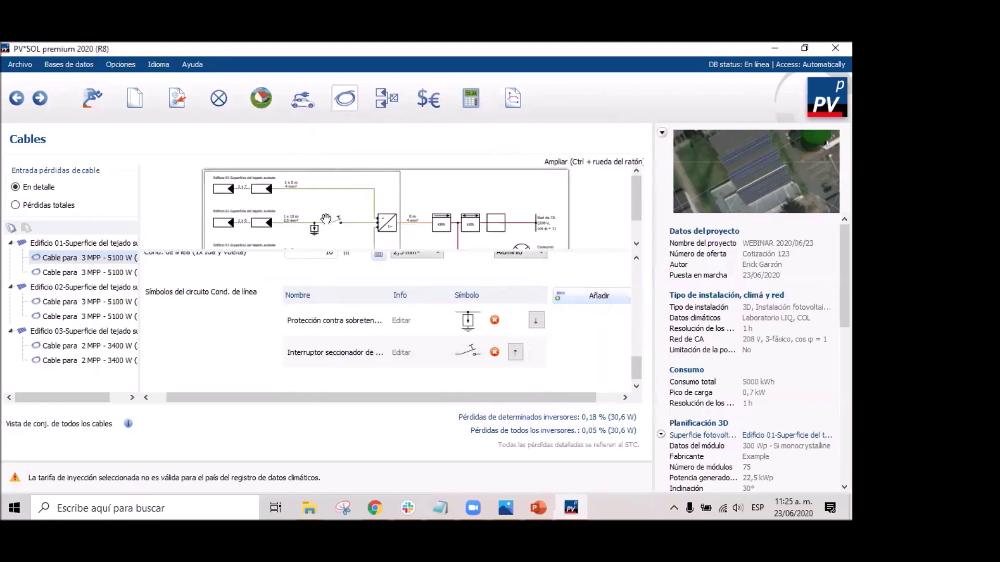
Add a fuse to the line conductor's circuit symbols.
{"action": "left_click", "coordinate": [594, 305]}
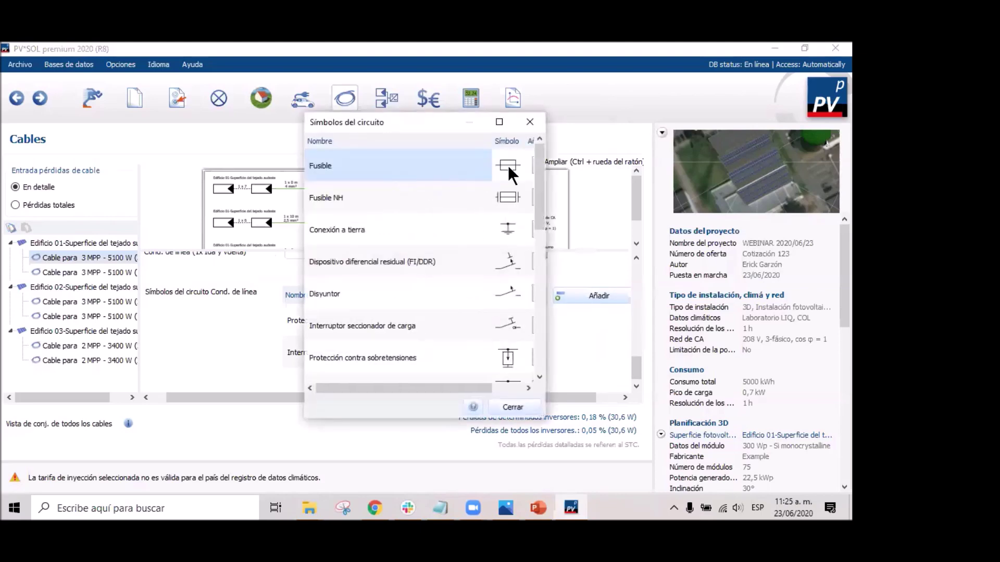
{"action": "left_click_drag", "start_coordinate": [455, 390], "coordinate": [486, 388]}
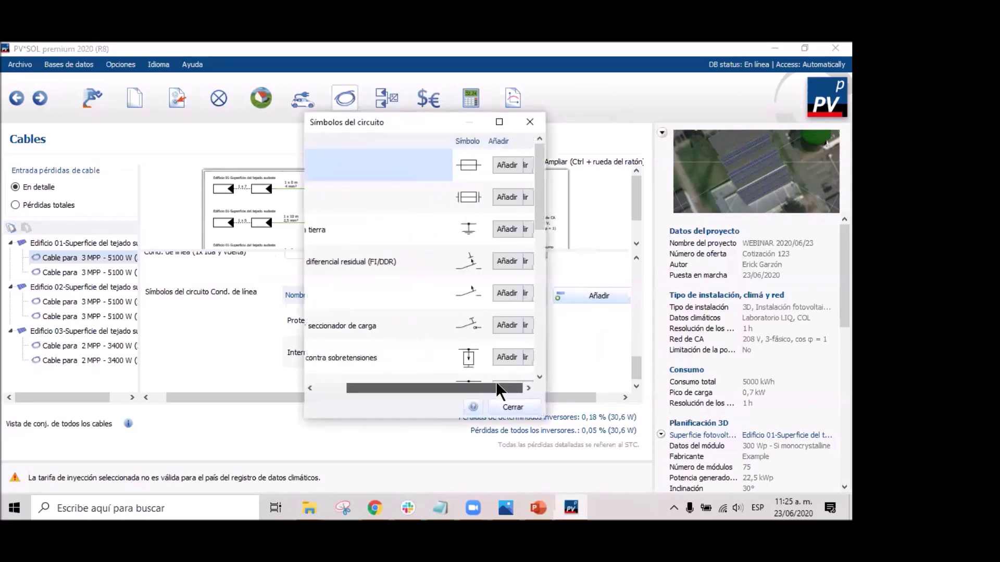
{"action": "left_click", "coordinate": [507, 166]}
{"action": "left_click", "coordinate": [513, 408]}
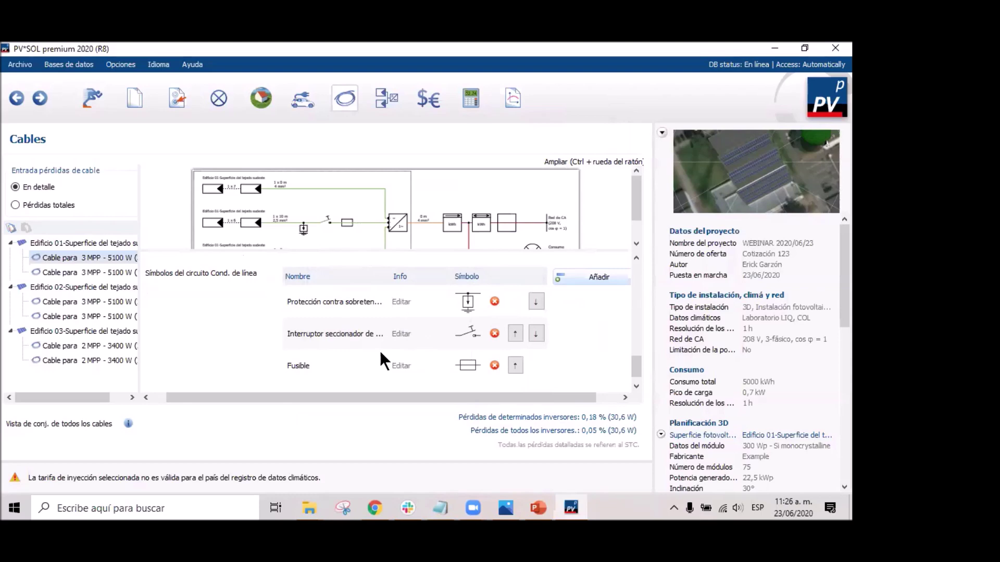
Label the fuse's Info cell with a 20A rating.
{"action": "left_click", "coordinate": [401, 366]}
{"action": "type", "text": "20"}
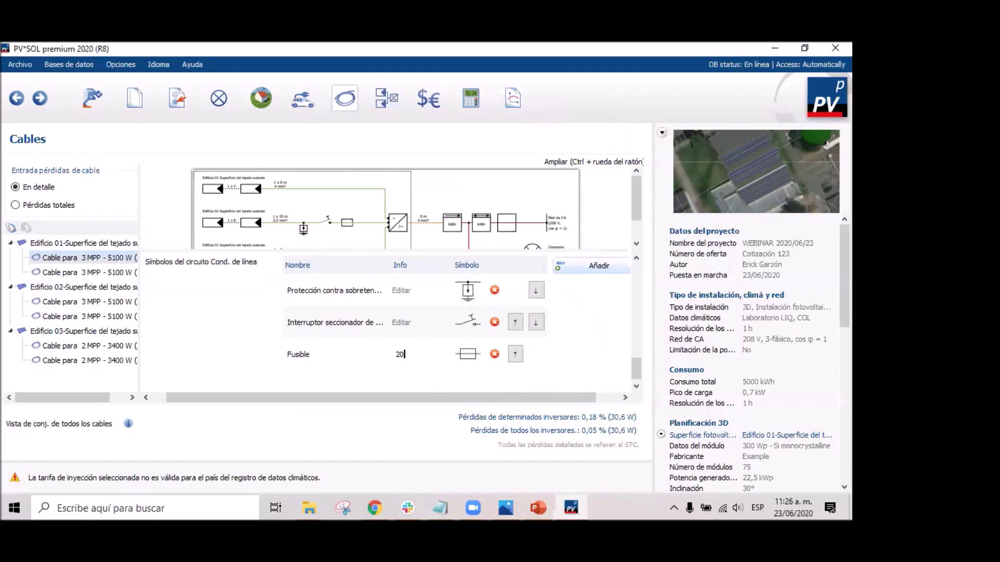
{"action": "type", "text": "a"}
{"action": "key", "text": "BackSpace"}
{"action": "type", "text": "A"}
{"action": "left_click", "coordinate": [400, 323]}
Change the surge protection's Info from 15A to 2kV.
{"action": "left_click", "coordinate": [407, 290]}
{"action": "type", "text": "15aA"}
{"action": "key", "text": "BackSpace"}
{"action": "key", "text": "BackSpace"}
{"action": "key", "text": "BackSpace"}
{"action": "type", "text": "15"}
{"action": "key", "text": "BackSpace"}
{"action": "key", "text": "BackSpace"}
{"action": "type", "text": "2K"}
{"action": "key", "text": "BackSpace"}
{"action": "key", "text": "BackSpace"}
{"action": "key", "text": "BackSpace"}
{"action": "type", "text": "2kV"}
Give the meter-to-inverter AC line (Línea de CA) a length of 10 m and a 6 mm² copper cross-section.
{"action": "scroll", "coordinate": [338, 219], "scroll_direction": "down", "scroll_amount": 1}
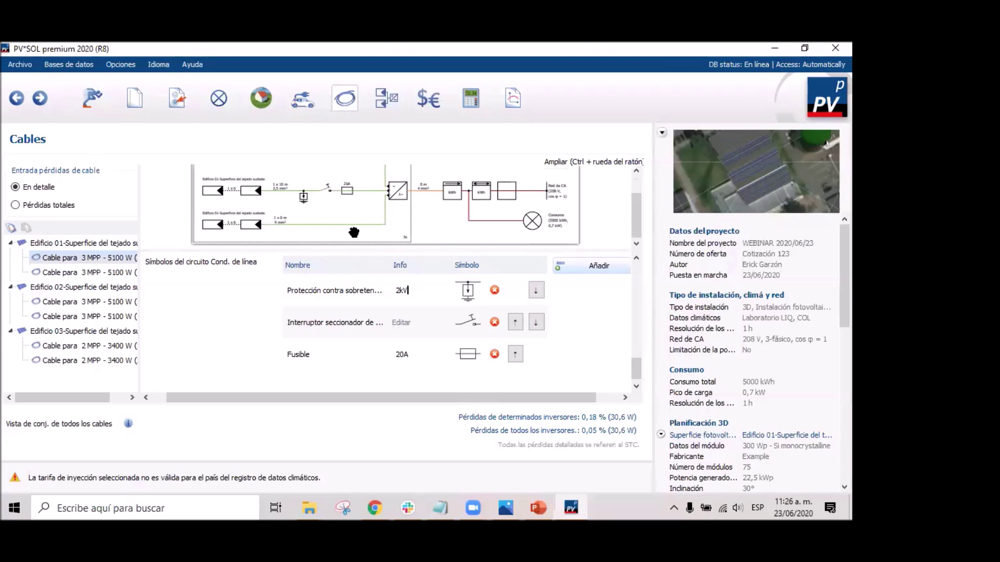
{"action": "scroll", "coordinate": [383, 214], "scroll_direction": "up", "scroll_amount": 1}
{"action": "scroll", "coordinate": [527, 336], "scroll_direction": "up", "scroll_amount": 3}
{"action": "scroll", "coordinate": [521, 341], "scroll_direction": "down", "scroll_amount": 3}
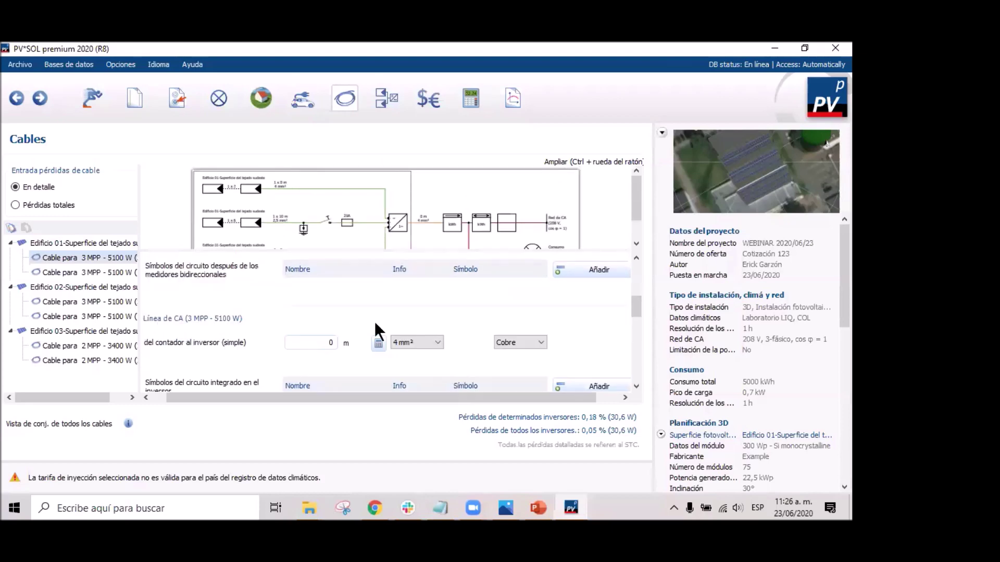
{"action": "scroll", "coordinate": [428, 230], "scroll_direction": "down", "scroll_amount": 1}
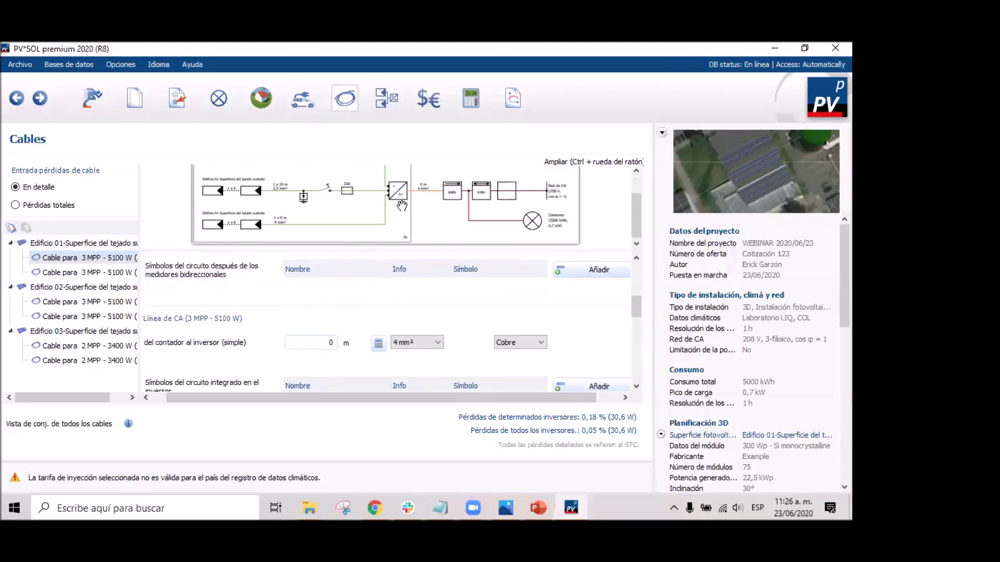
{"action": "scroll", "coordinate": [291, 297], "scroll_direction": "up", "scroll_amount": 4}
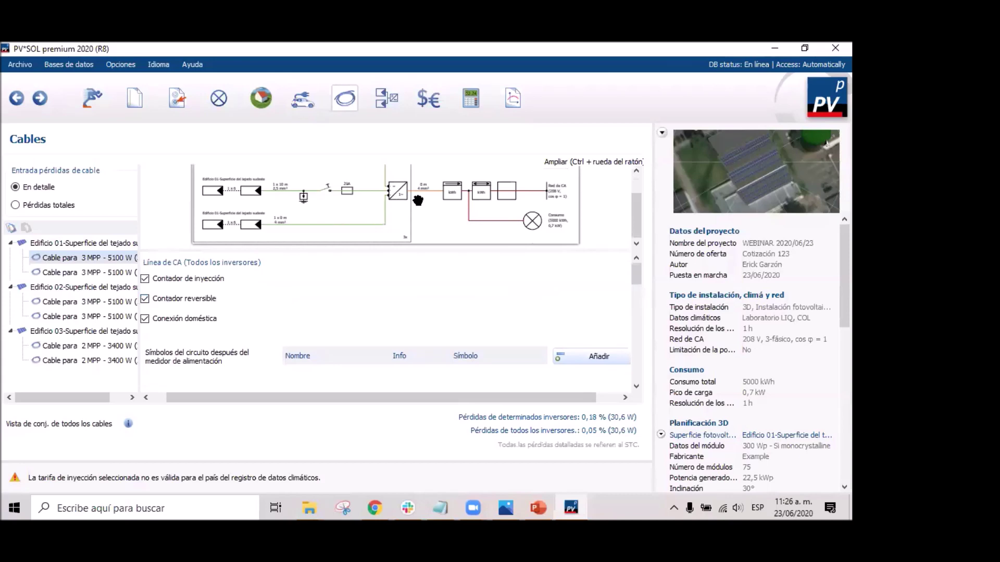
{"action": "scroll", "coordinate": [276, 338], "scroll_direction": "up", "scroll_amount": 6}
{"action": "scroll", "coordinate": [317, 395], "scroll_direction": "left", "scroll_amount": 1}
{"action": "scroll", "coordinate": [227, 318], "scroll_direction": "up", "scroll_amount": 5}
{"action": "scroll", "coordinate": [235, 329], "scroll_direction": "down", "scroll_amount": 2}
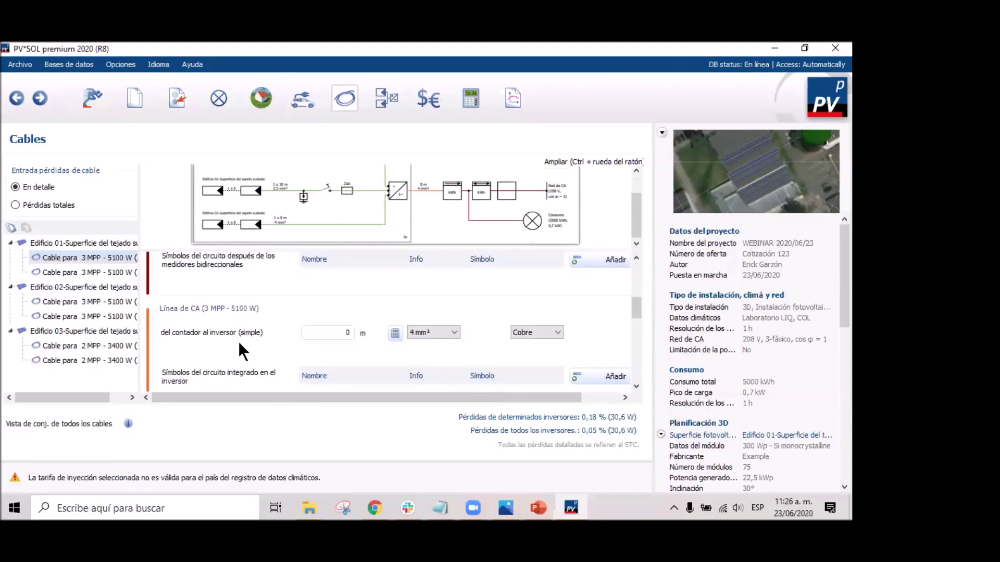
{"action": "double_click", "coordinate": [338, 331]}
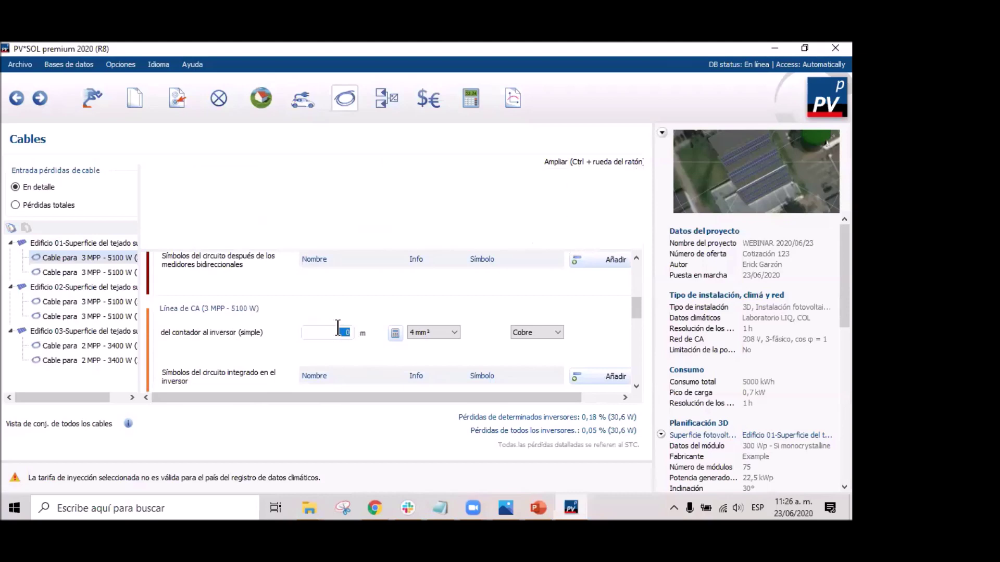
{"action": "type", "text": "10"}
{"action": "left_click", "coordinate": [395, 334]}
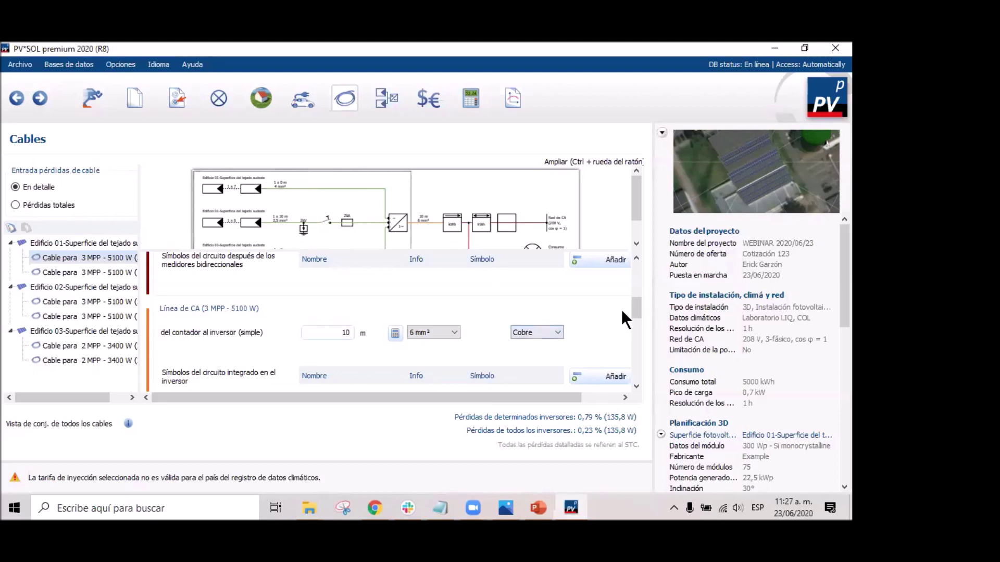
{"action": "mouse_move", "coordinate": [638, 314]}
{"action": "left_mouse_down"}
{"action": "mouse_move", "coordinate": [645, 380]}
{"action": "mouse_move", "coordinate": [634, 262]}
{"action": "mouse_move", "coordinate": [635, 313]}
{"action": "left_mouse_up"}
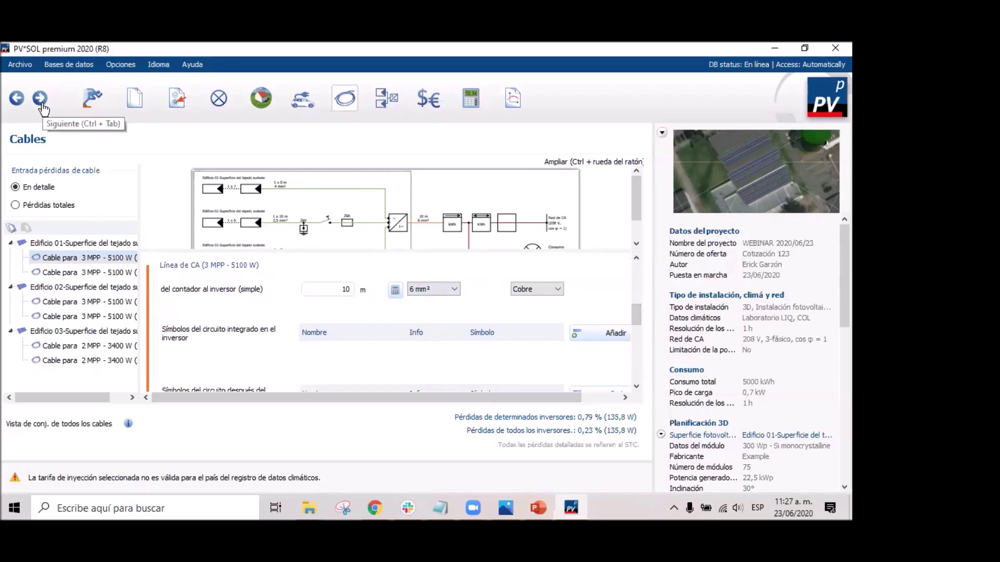
Review the dimension plans for Edificio 01–03 and the string wiring plans for Edificio 01–02.
{"action": "left_click", "coordinate": [41, 104]}
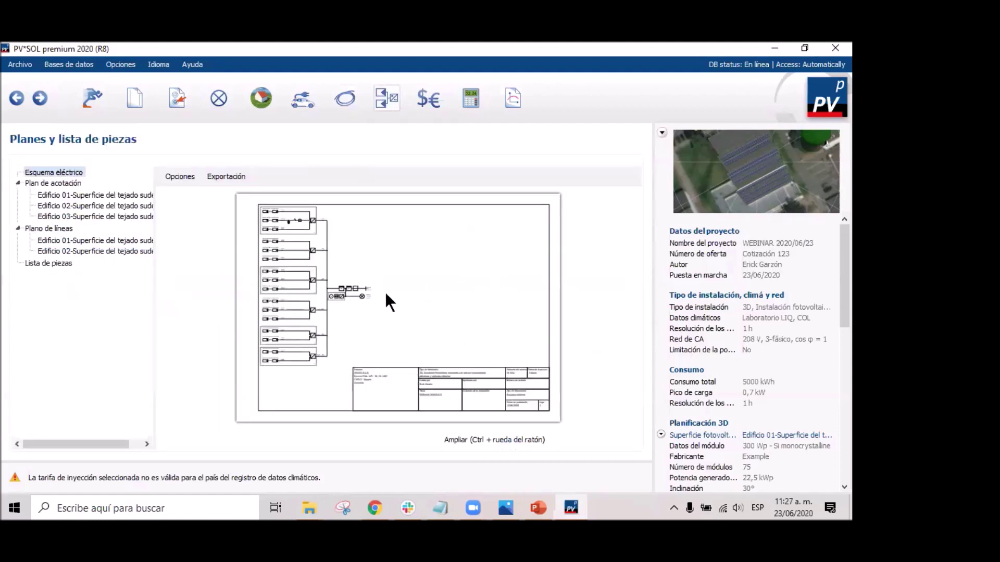
{"action": "left_click", "coordinate": [60, 195]}
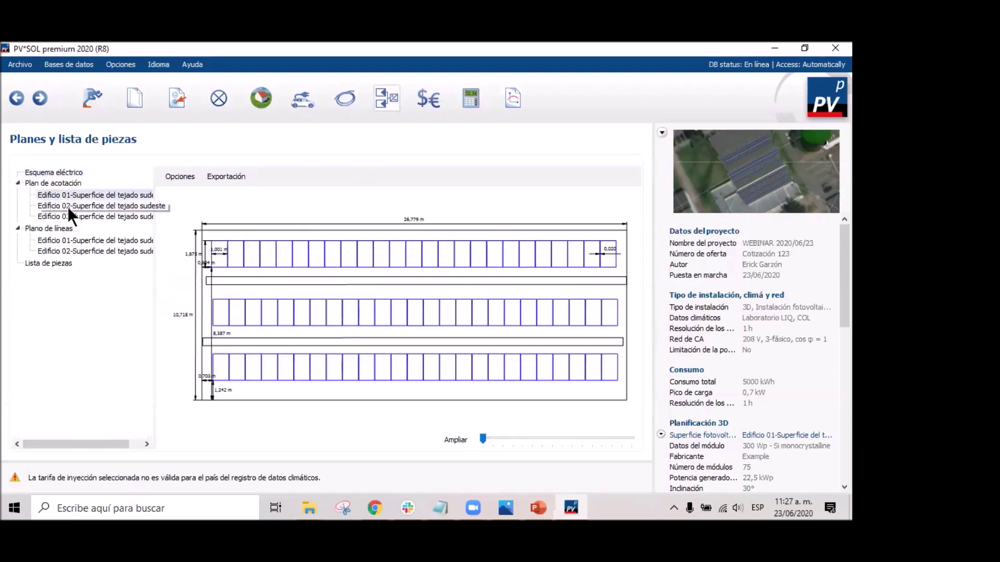
{"action": "left_click", "coordinate": [67, 207]}
{"action": "left_click", "coordinate": [77, 219]}
{"action": "left_click", "coordinate": [80, 240]}
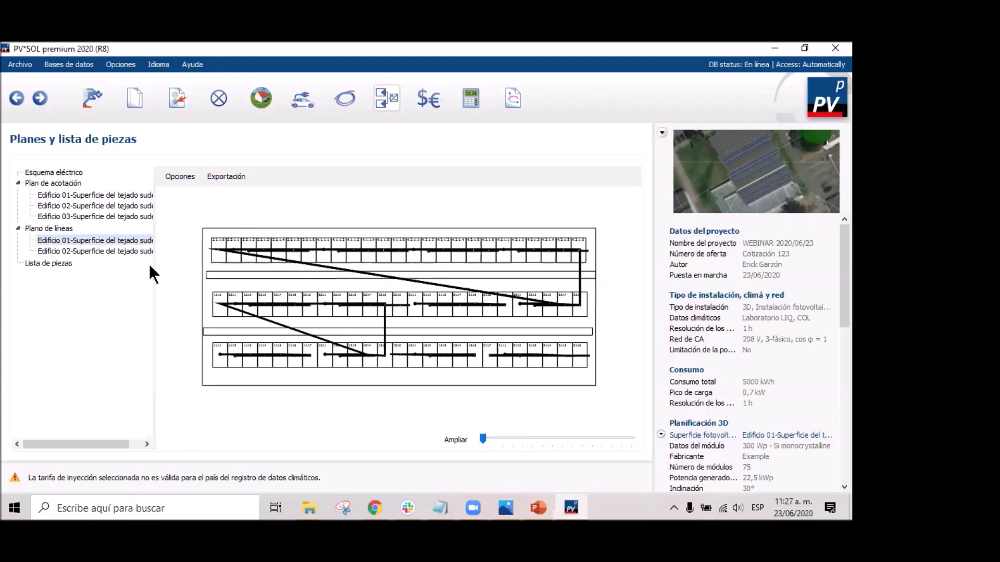
{"action": "left_click", "coordinate": [89, 251]}
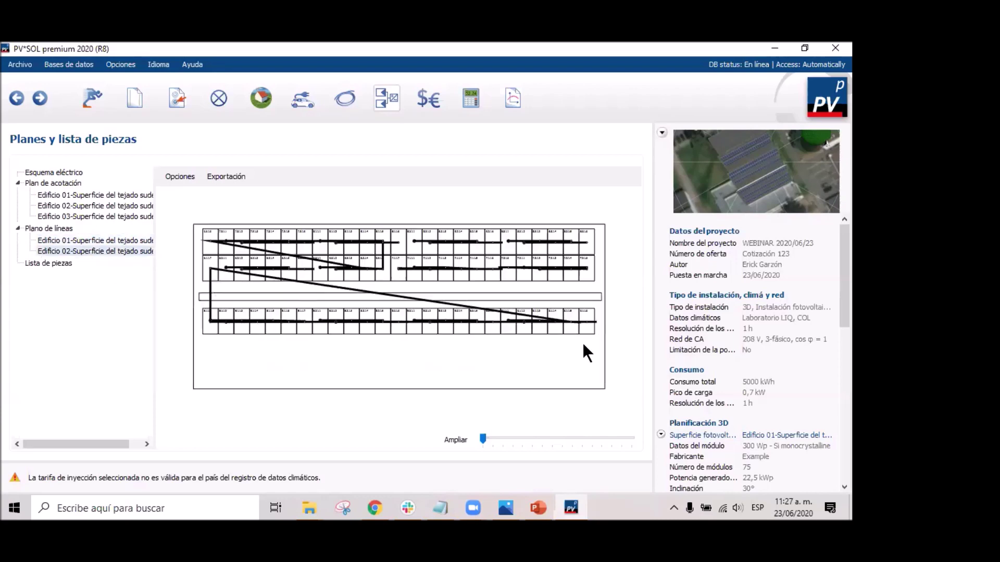
Browse the parts list of 11 items, from the 300 Wp modules to the 20A fuses.
{"action": "left_click", "coordinate": [28, 266]}
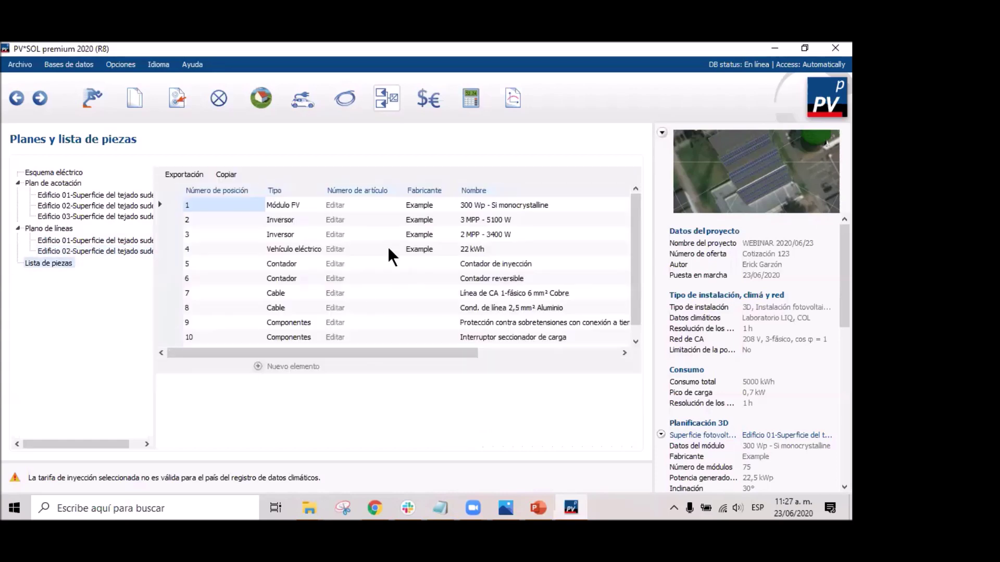
{"action": "scroll", "coordinate": [313, 245], "scroll_direction": "down", "scroll_amount": 1}
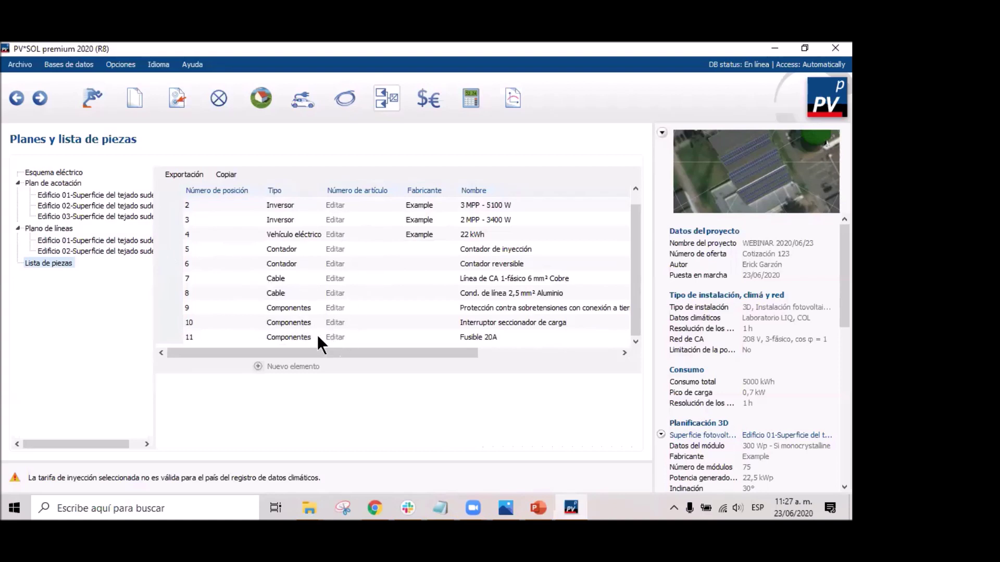
{"action": "left_click_drag", "start_coordinate": [633, 253], "coordinate": [648, 311]}
{"action": "left_click_drag", "start_coordinate": [358, 357], "coordinate": [216, 358]}
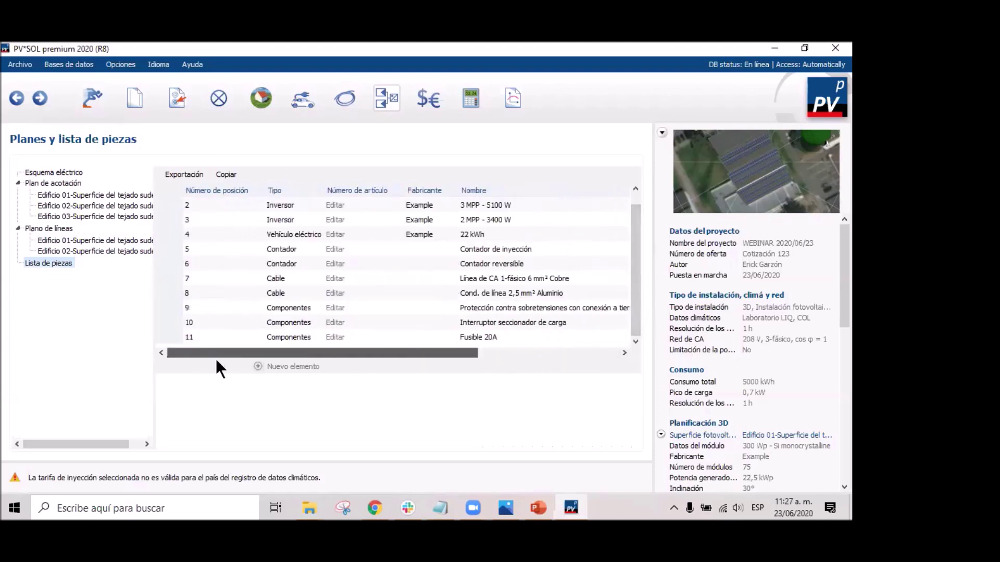
In the economic evaluation parameters, set the capital interest (Interés del capital) to 3,62 %.
{"action": "left_click", "coordinate": [40, 99]}
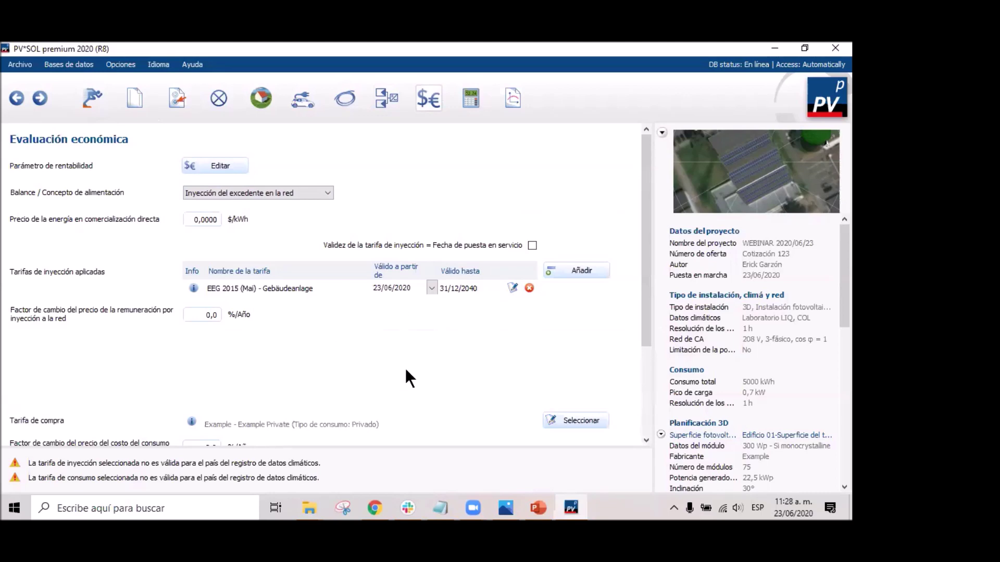
{"action": "left_click", "coordinate": [211, 166]}
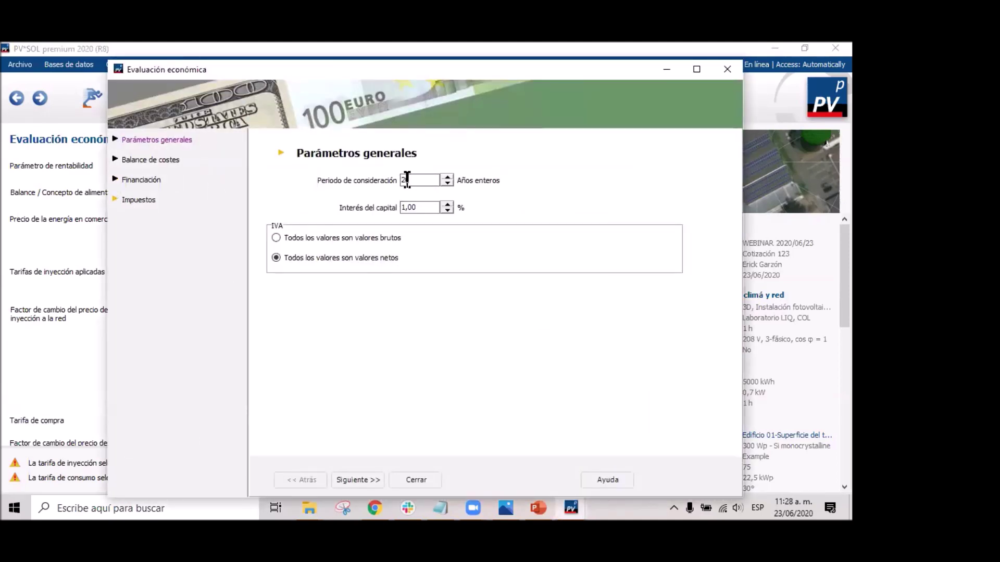
{"action": "left_click", "coordinate": [425, 207]}
{"action": "double_click", "coordinate": [425, 208]}
{"action": "type", "text": "3,62"}
{"action": "left_click", "coordinate": [116, 139]}
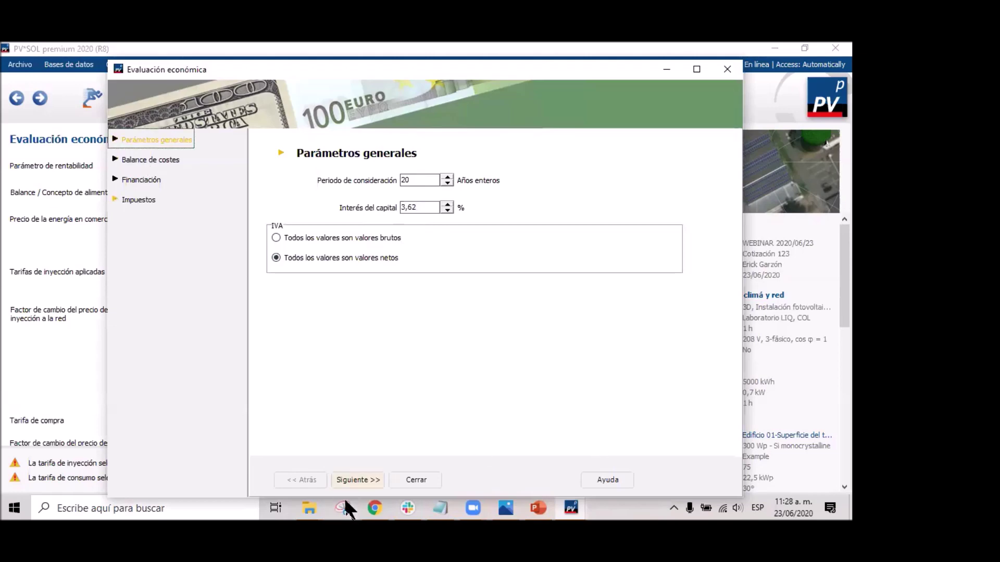
On Balance de costes, change the depreciable investments from 1500,00 to 4000000,00 $/kWp.
{"action": "key", "text": "Down"}
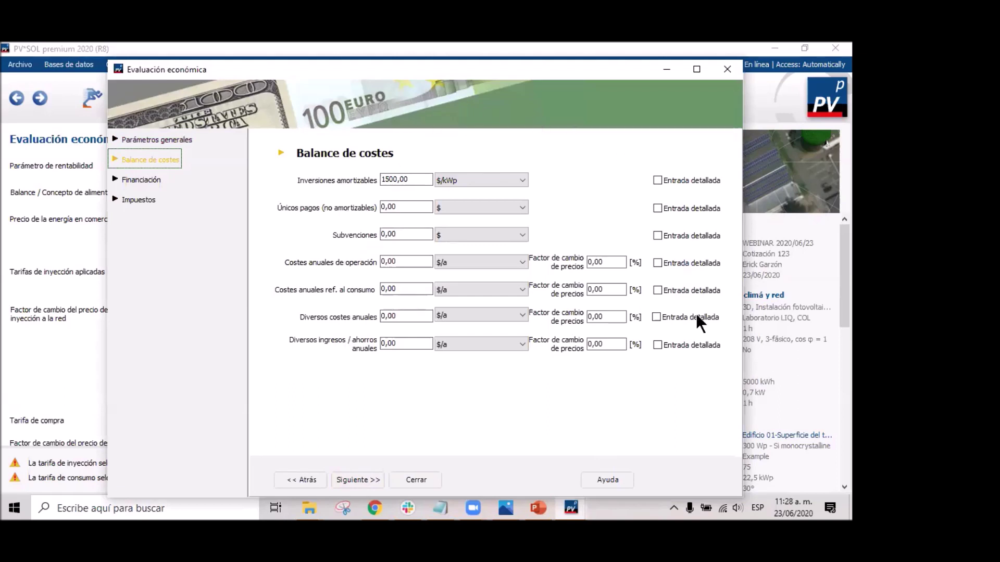
{"action": "left_click", "coordinate": [410, 178]}
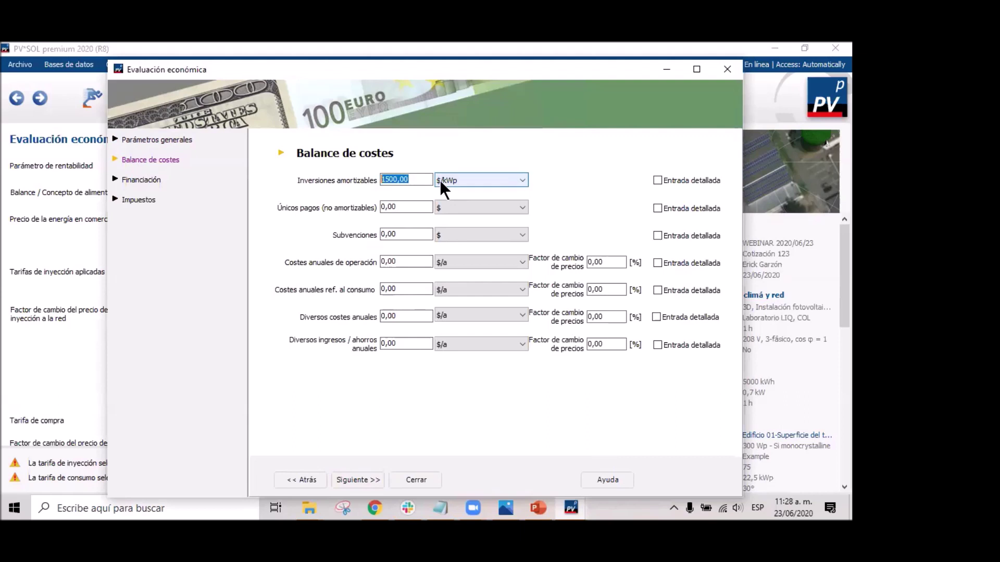
{"action": "left_click", "coordinate": [398, 180]}
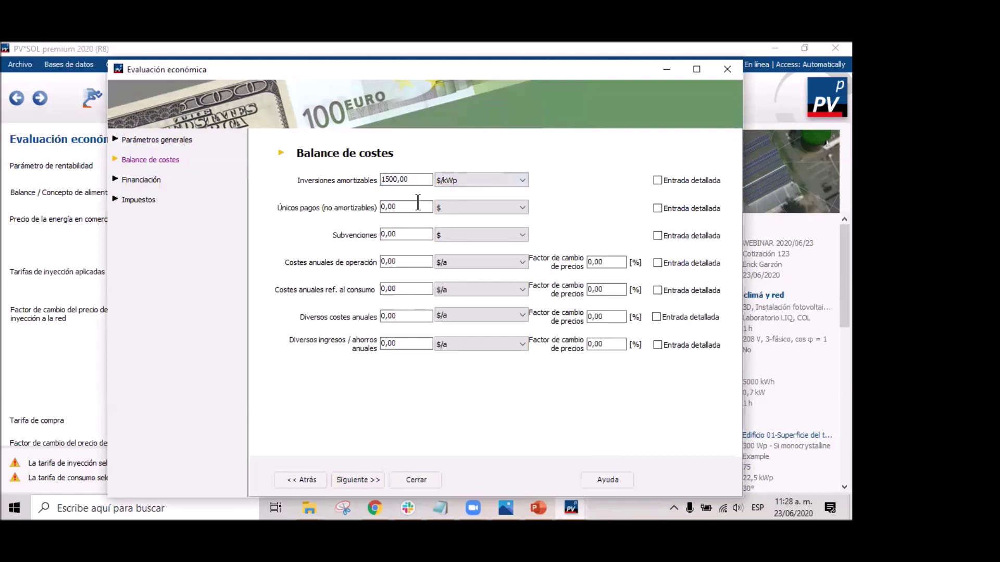
{"action": "key", "text": "shift+Home"}
{"action": "type", "text": "50"}
{"action": "key", "text": "BackSpace"}
{"action": "key", "text": "BackSpace"}
{"action": "type", "text": "4000000"}
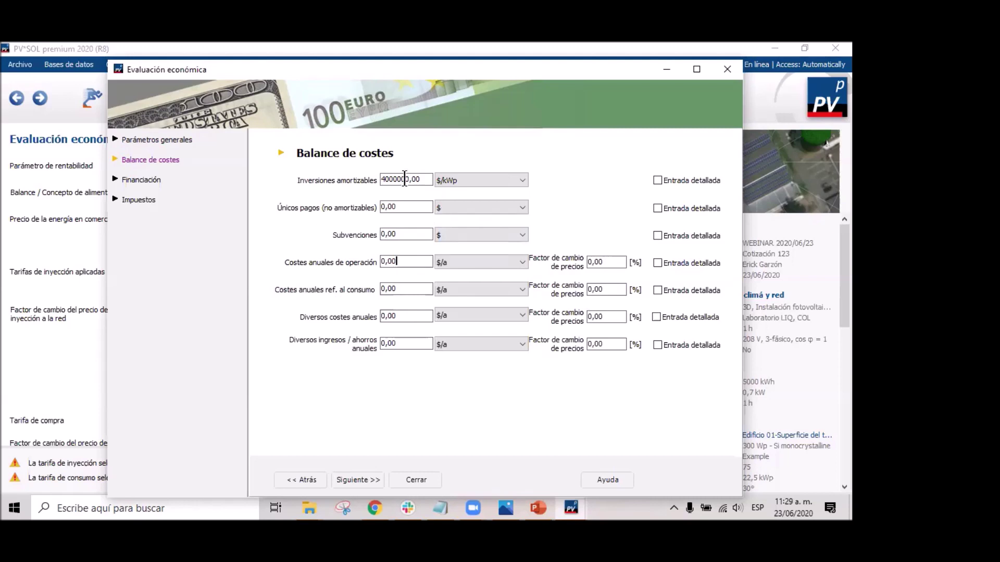
Under Financiación, try one and then two loans, then set the number of loans back to Sin crédito.
{"action": "left_click", "coordinate": [140, 180]}
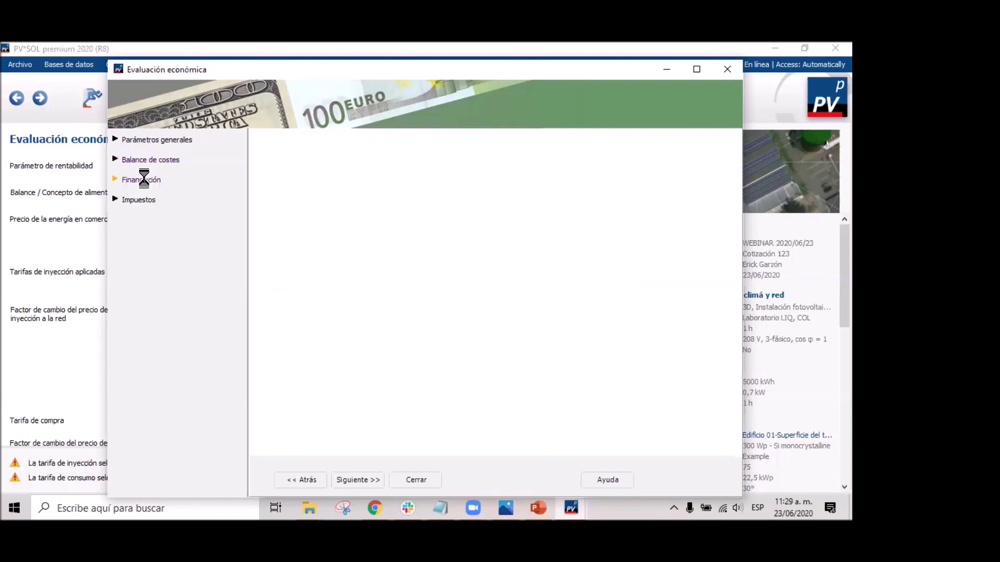
{"action": "left_click", "coordinate": [399, 180]}
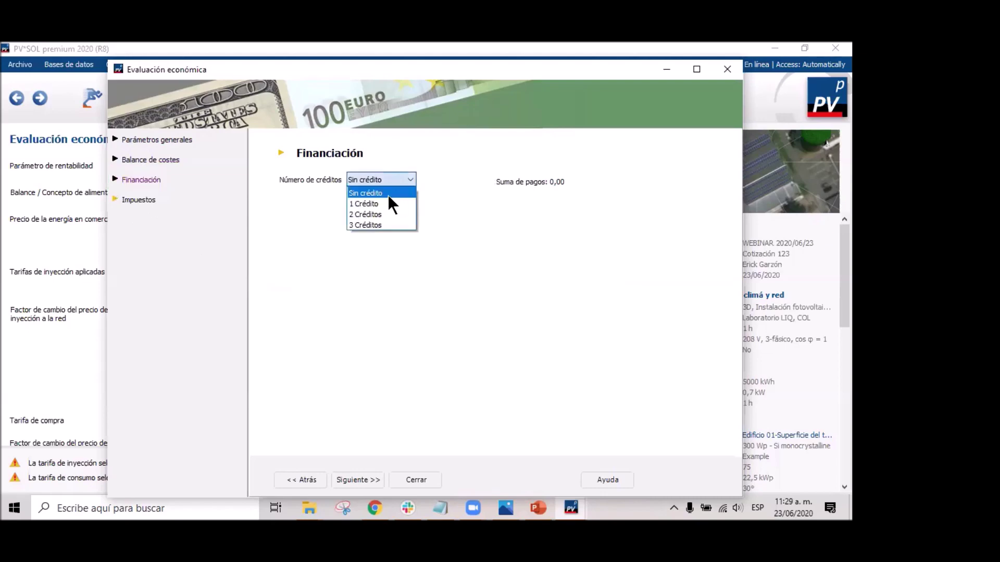
{"action": "left_click", "coordinate": [385, 204]}
{"action": "left_click", "coordinate": [394, 179]}
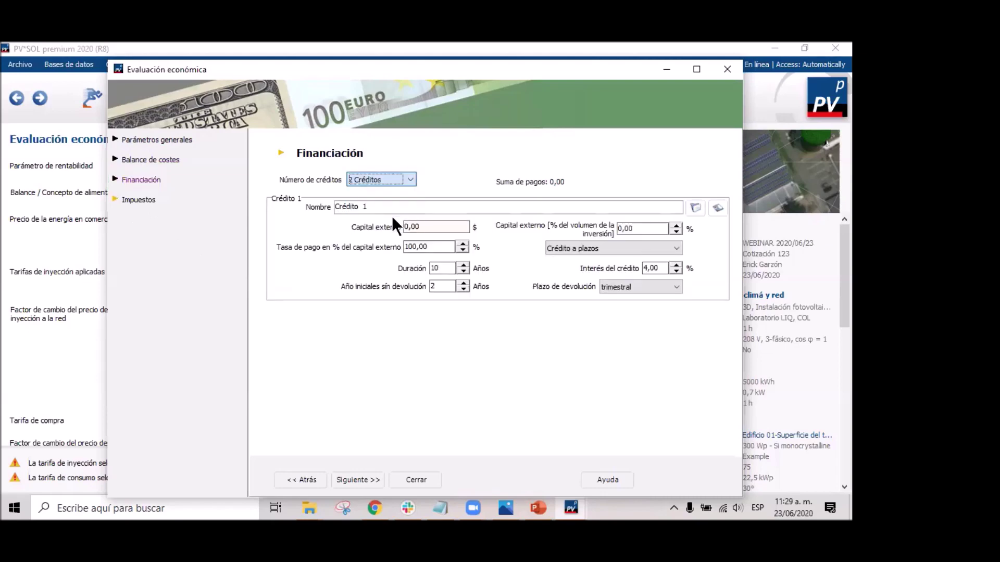
{"action": "left_click", "coordinate": [391, 215]}
{"action": "left_click", "coordinate": [411, 178]}
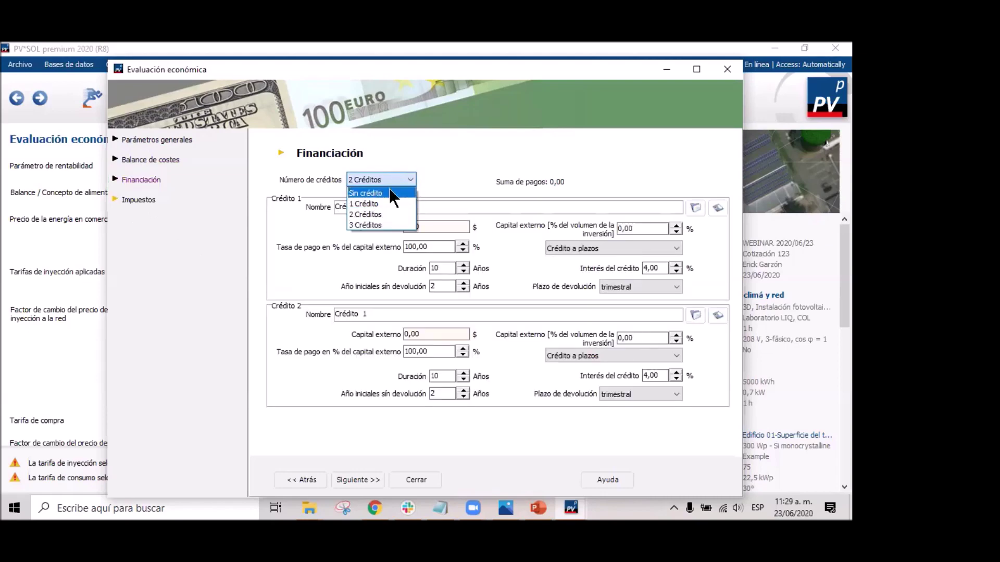
{"action": "left_click", "coordinate": [389, 189]}
Turn Considerar impuestos on and back off, leaving taxes unconsidered, and close the economic parameters window.
{"action": "left_click", "coordinate": [137, 200]}
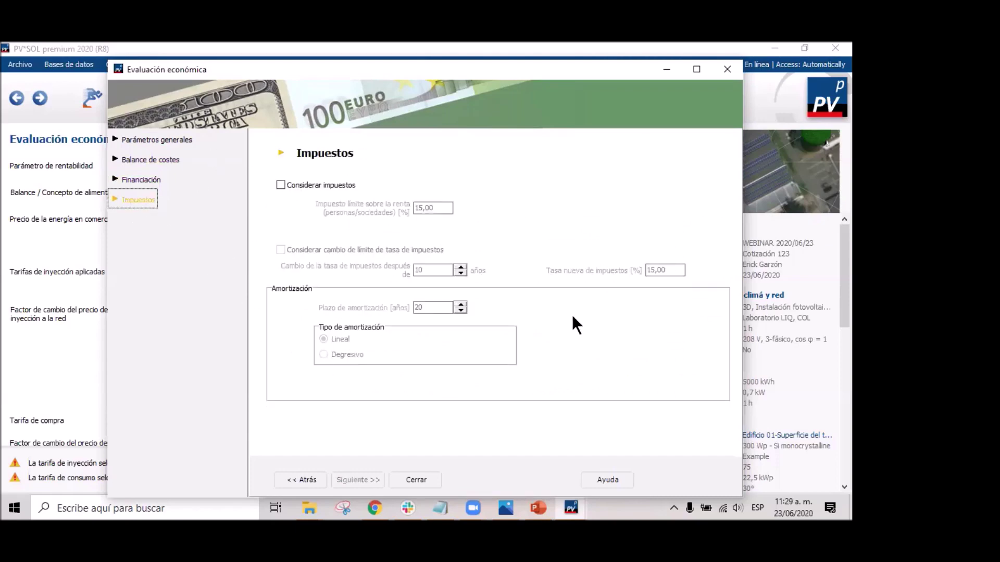
{"action": "left_click", "coordinate": [280, 185]}
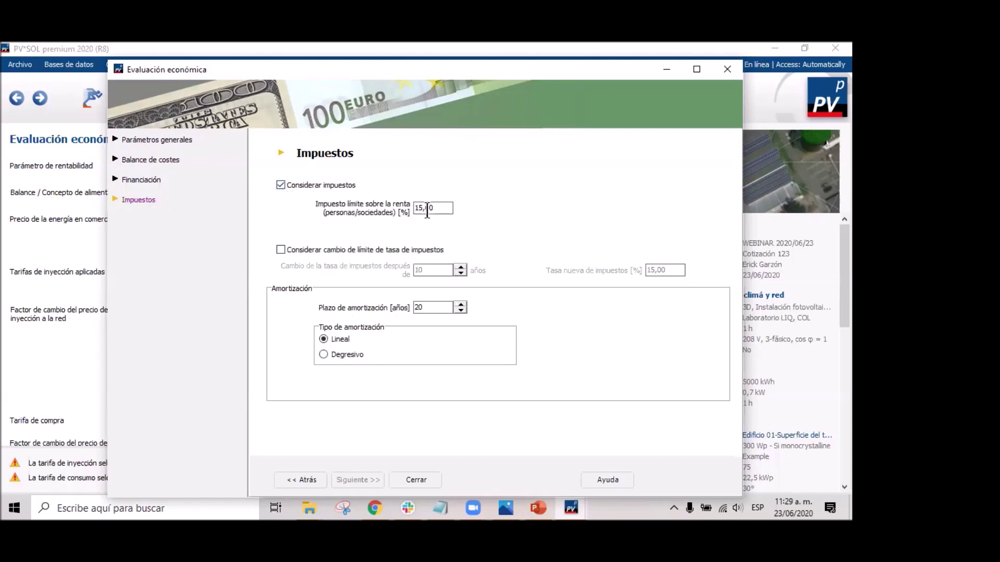
{"action": "left_click", "coordinate": [279, 184]}
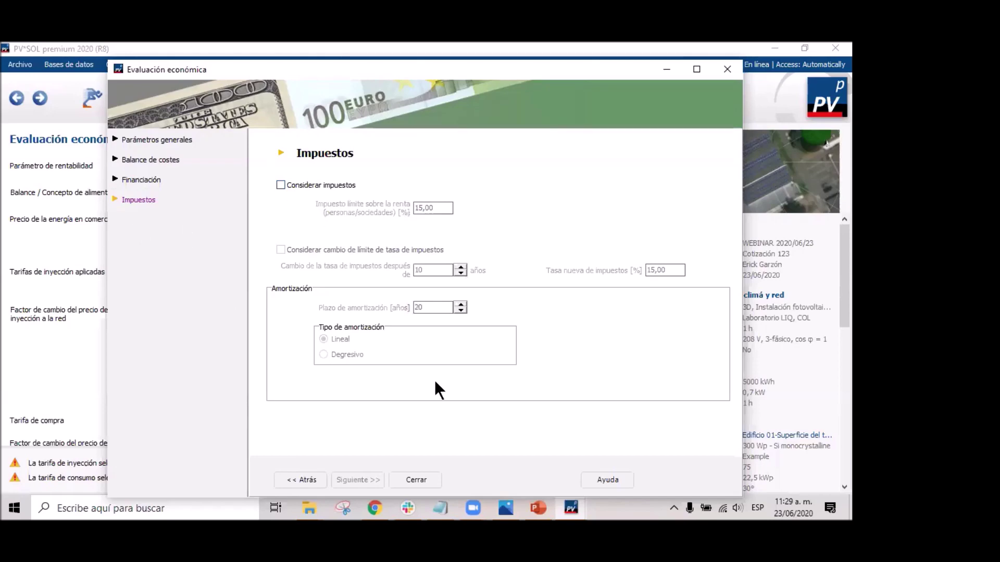
{"action": "double_click", "coordinate": [515, 62]}
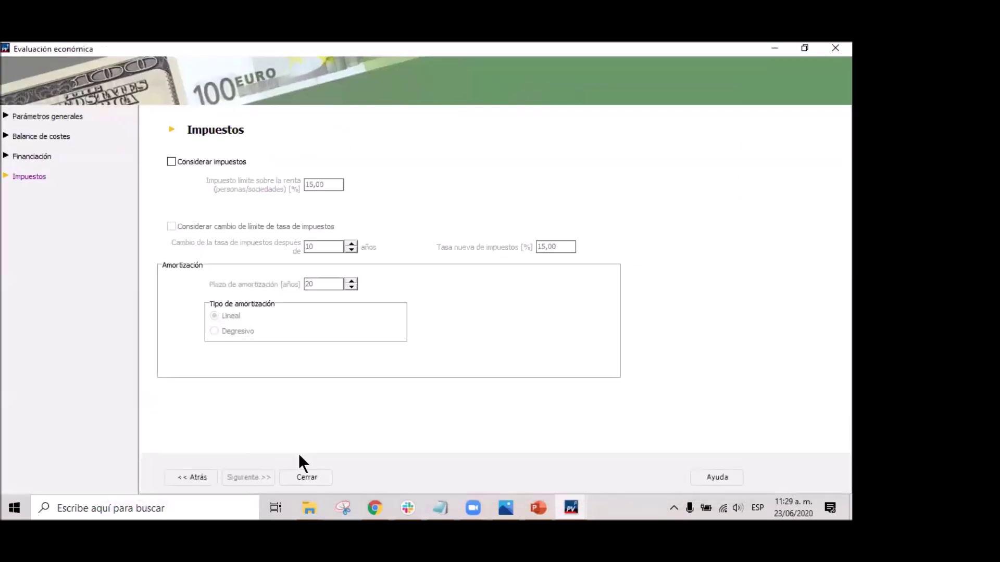
{"action": "left_click", "coordinate": [305, 477]}
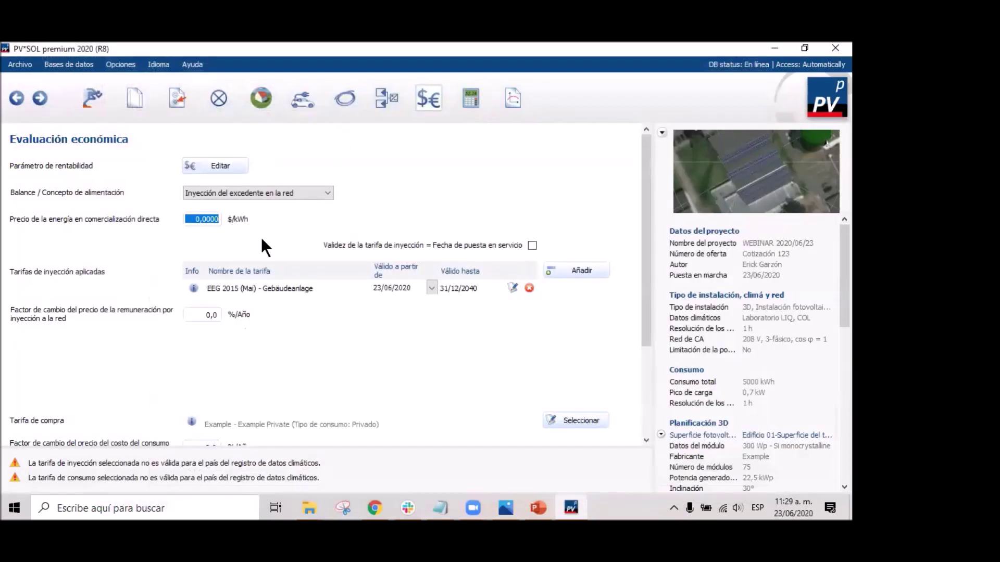
Remove the EEG 2015 feed-in tariff and pick the Kolumbien Colombia 2020 tariff instead.
{"action": "left_click", "coordinate": [185, 224]}
{"action": "left_click", "coordinate": [529, 288]}
{"action": "left_click", "coordinate": [568, 267]}
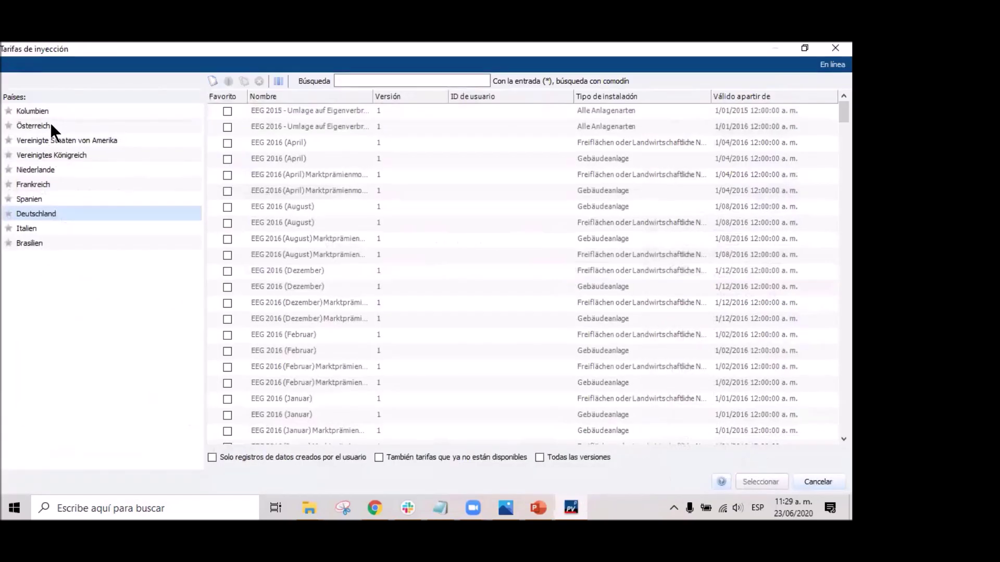
{"action": "left_click", "coordinate": [33, 111]}
{"action": "left_click", "coordinate": [319, 110]}
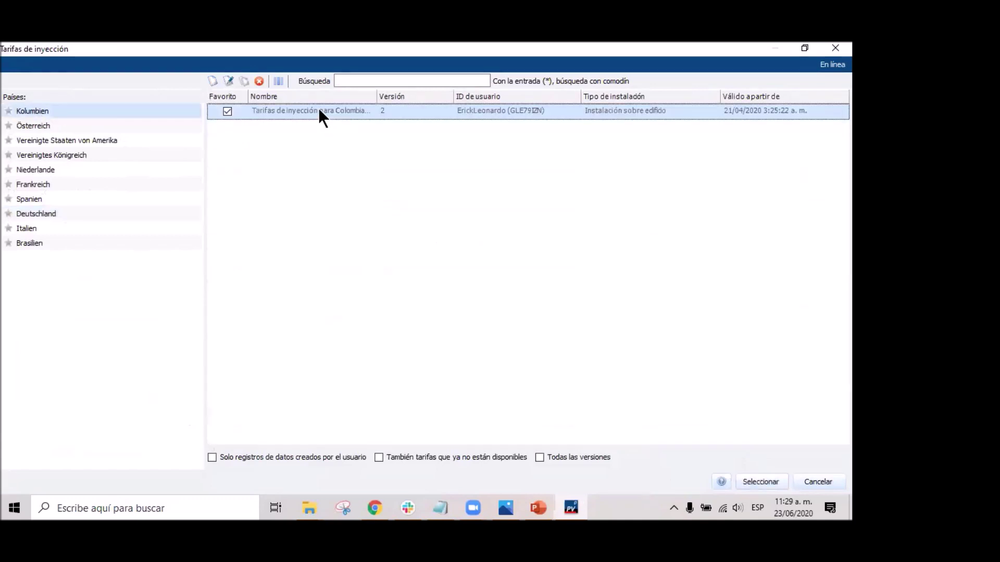
Edit the Colombian tariff, adding and then removing step rows, and accept and select it for the project.
{"action": "right_click", "coordinate": [320, 111]}
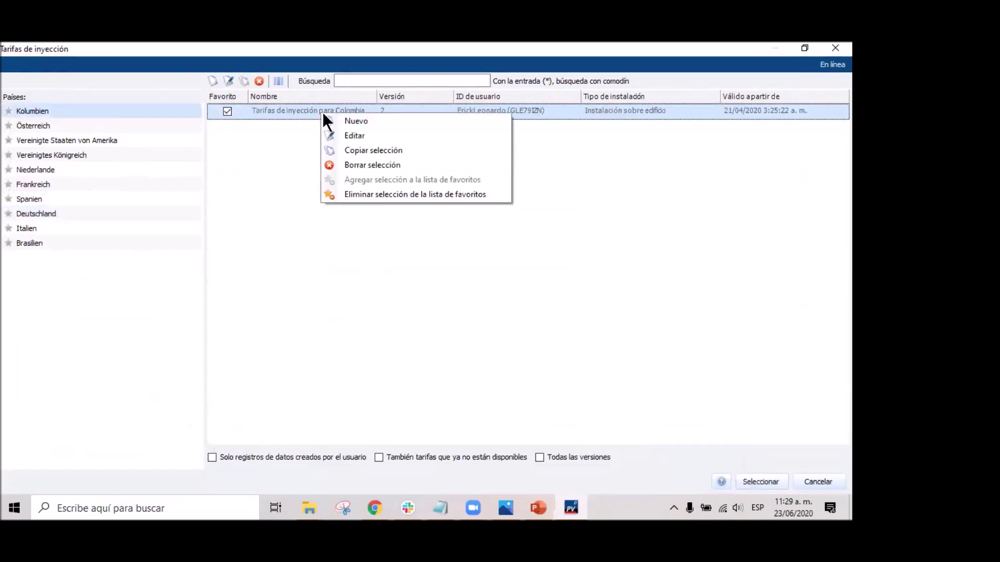
{"action": "left_click", "coordinate": [370, 135]}
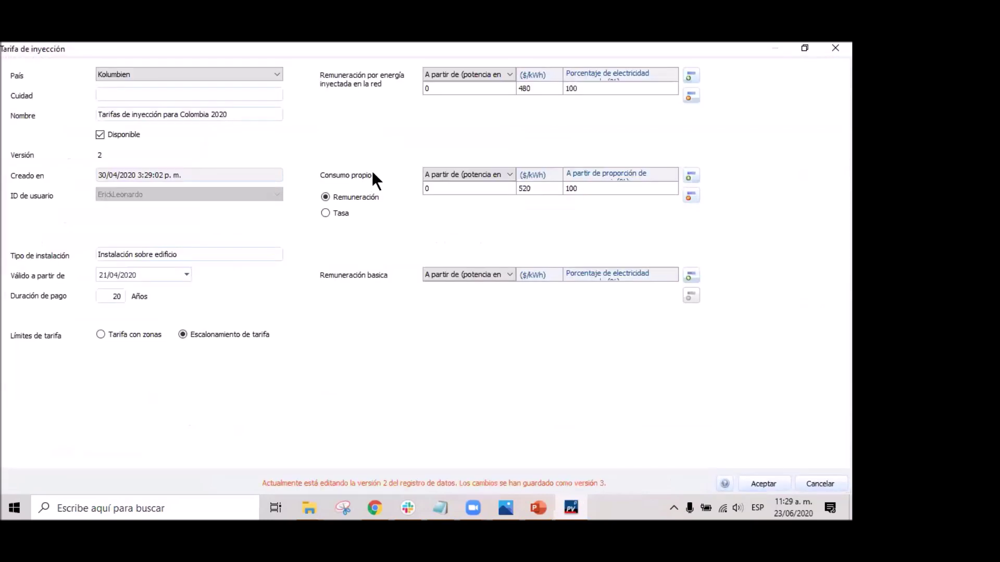
{"action": "left_click", "coordinate": [692, 78]}
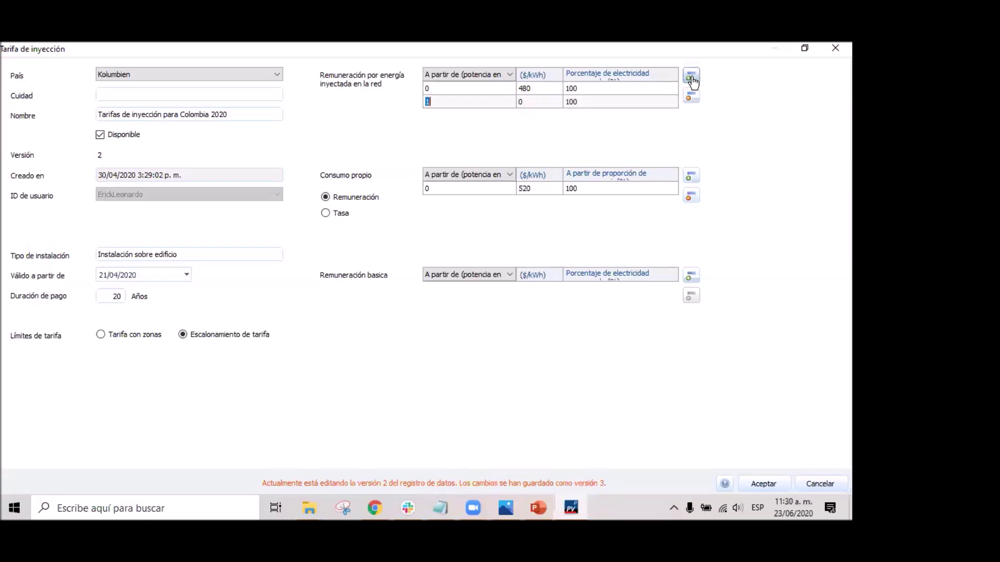
{"action": "left_click", "coordinate": [691, 78]}
{"action": "left_click", "coordinate": [692, 78]}
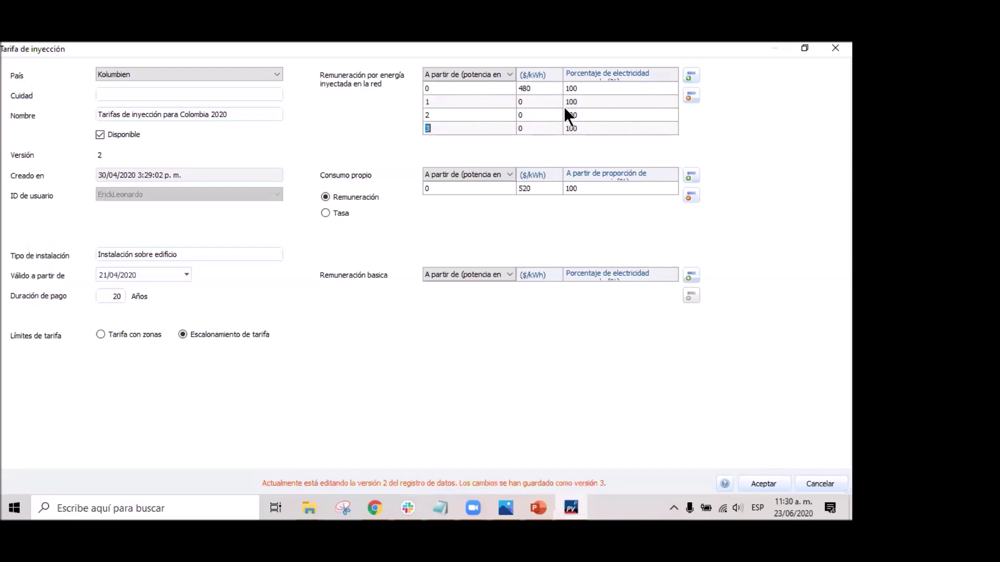
{"action": "left_click", "coordinate": [693, 97]}
{"action": "left_click", "coordinate": [692, 97]}
{"action": "left_click", "coordinate": [693, 97]}
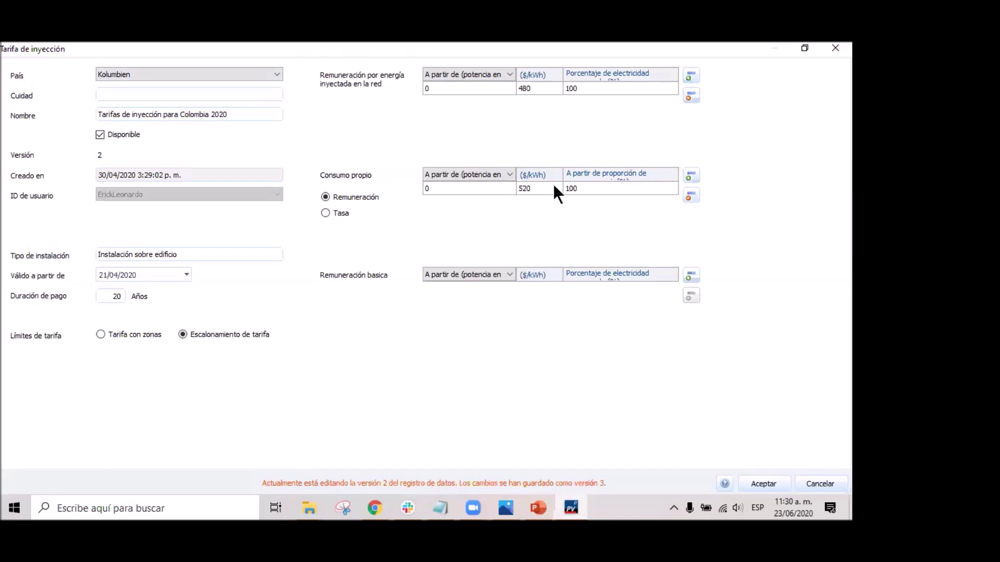
{"action": "left_click", "coordinate": [773, 477]}
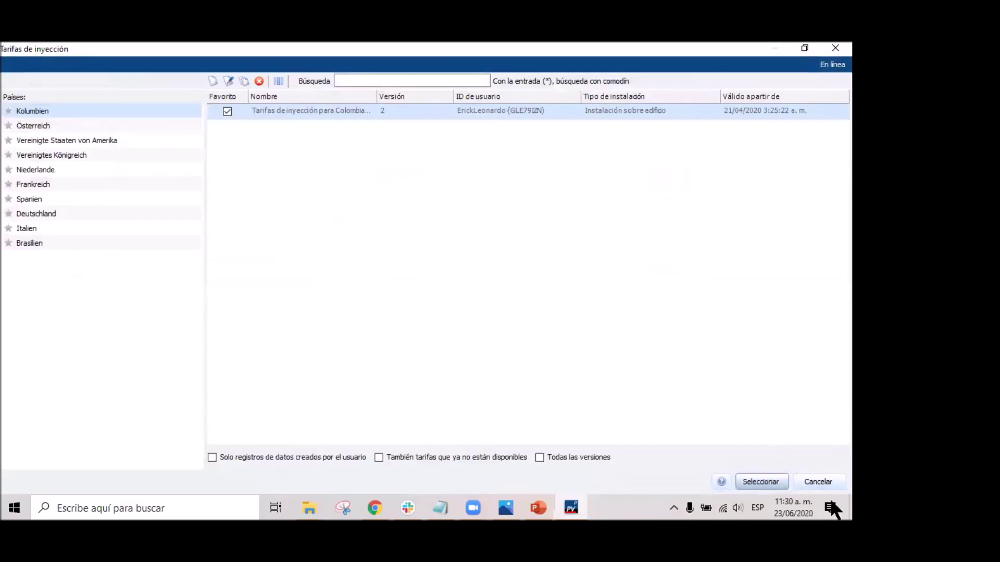
{"action": "left_click", "coordinate": [762, 482]}
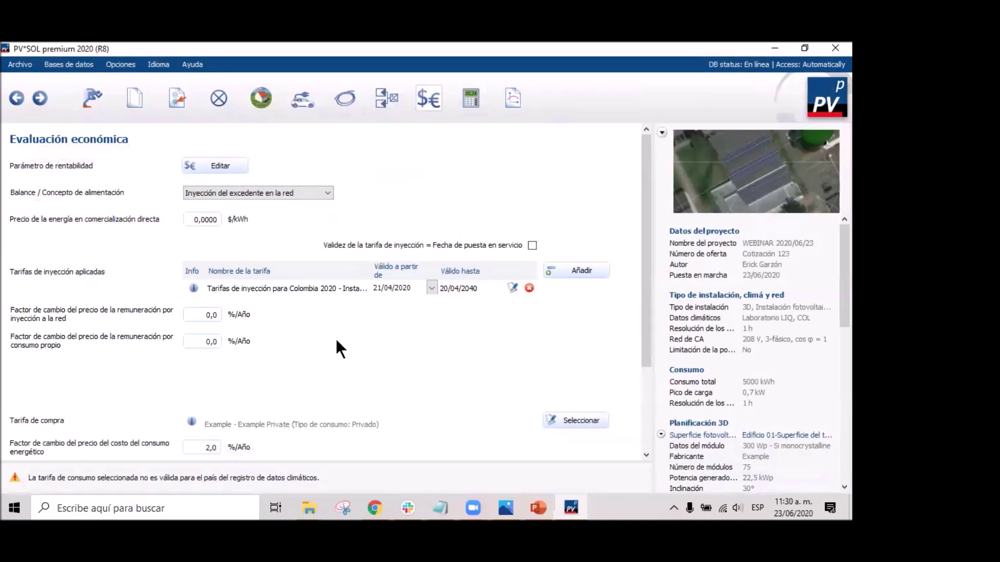
Run the shading-loss calculation and simulation to reach the Resultados summary, showing 11,68 % return on assets.
{"action": "scroll", "coordinate": [340, 350], "scroll_direction": "down", "scroll_amount": 3}
{"action": "scroll", "coordinate": [497, 395], "scroll_direction": "up", "scroll_amount": 3}
{"action": "left_click", "coordinate": [40, 97]}
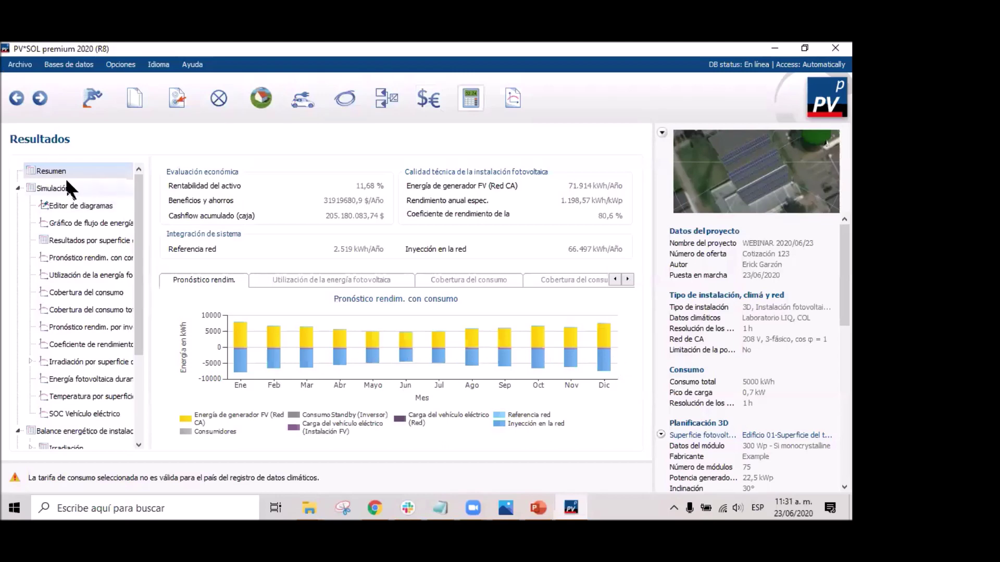
View the energy-flow chart, then the per-surface results for Edificio 01–03 (PR 84 %, 77,8 %, 79,7 %).
{"action": "left_click", "coordinate": [74, 206]}
{"action": "left_click", "coordinate": [73, 222]}
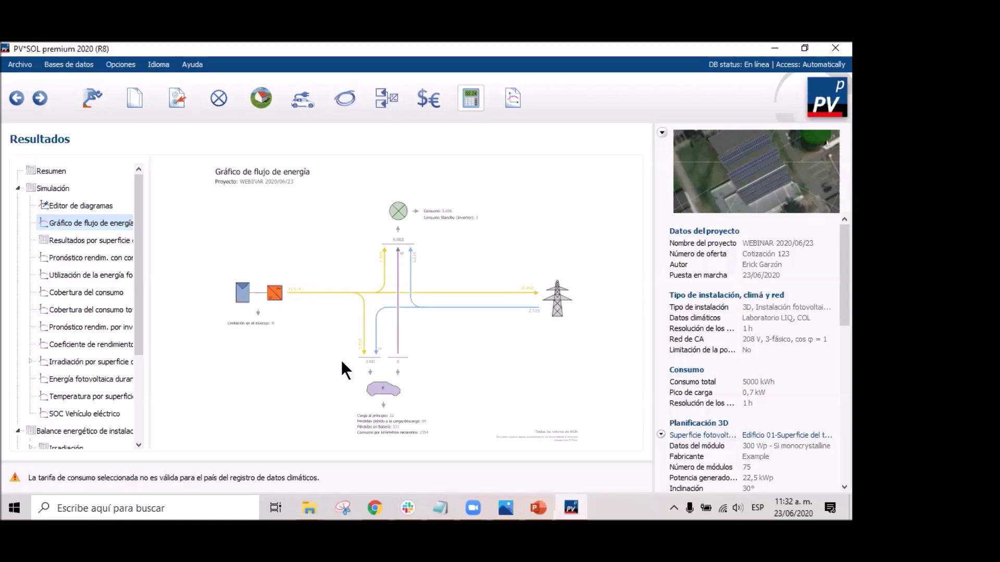
{"action": "left_click", "coordinate": [93, 241]}
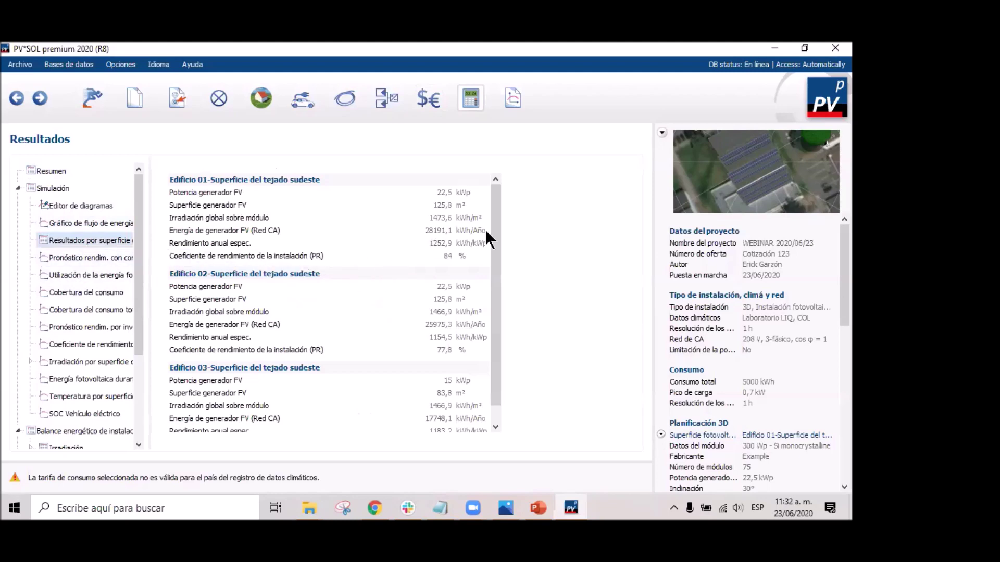
{"action": "scroll", "coordinate": [493, 255], "scroll_direction": "down", "scroll_amount": 1}
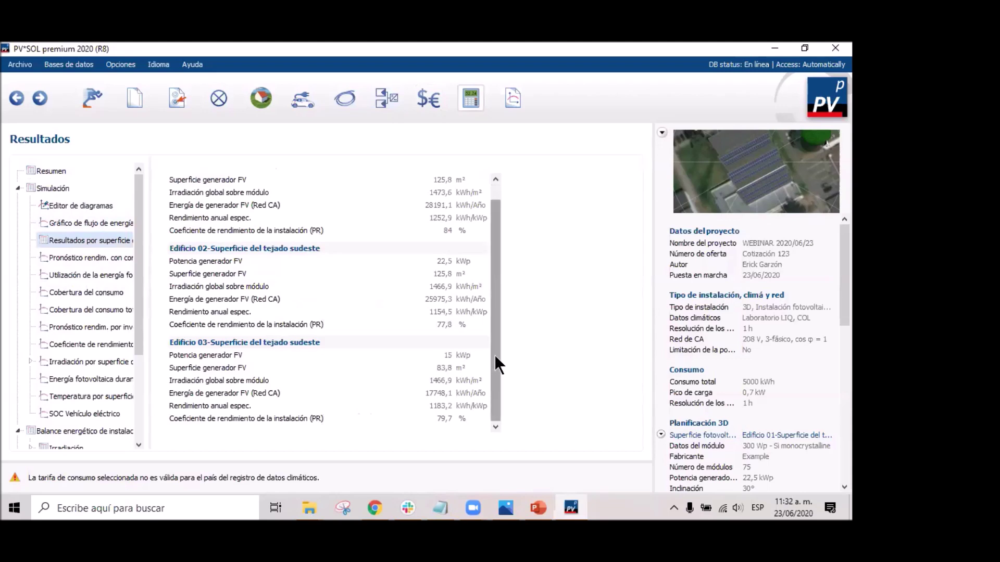
{"action": "scroll", "coordinate": [494, 355], "scroll_direction": "up", "scroll_amount": 1}
View the yield forecast, utilization, consumption coverage, total coverage and irradiation charts, ending on observation-period PV energy.
{"action": "left_click", "coordinate": [79, 258]}
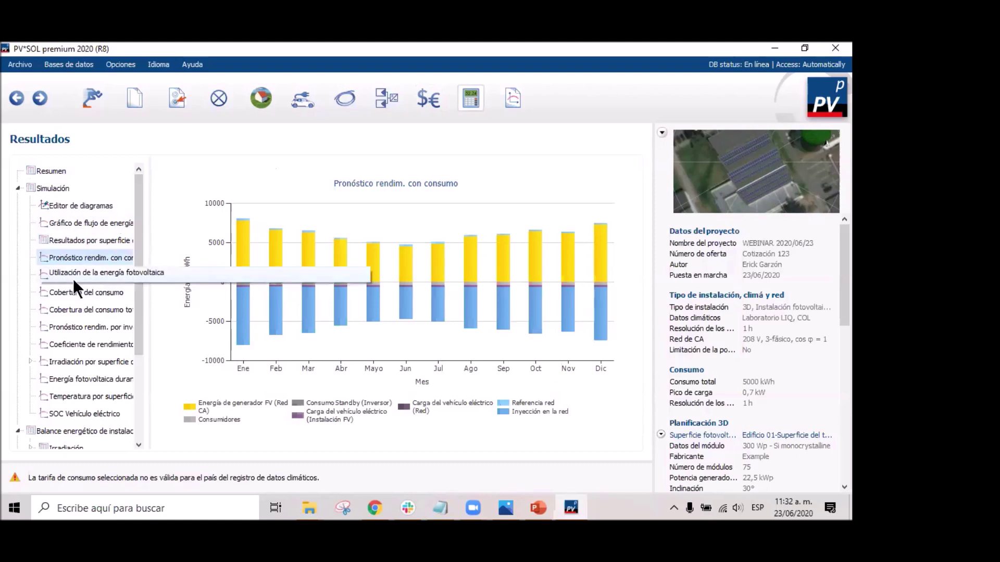
{"action": "left_click", "coordinate": [71, 274]}
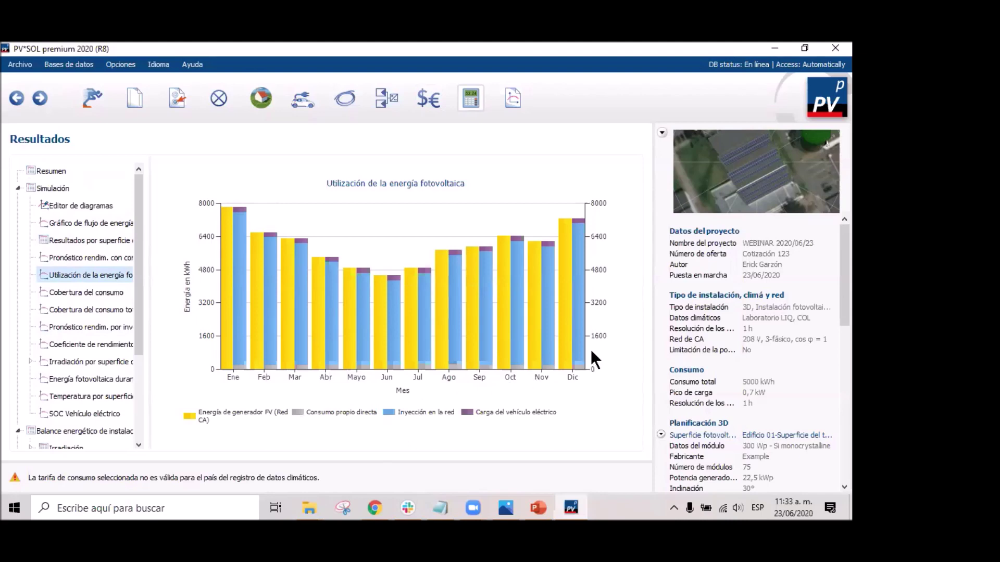
{"action": "left_click", "coordinate": [87, 292]}
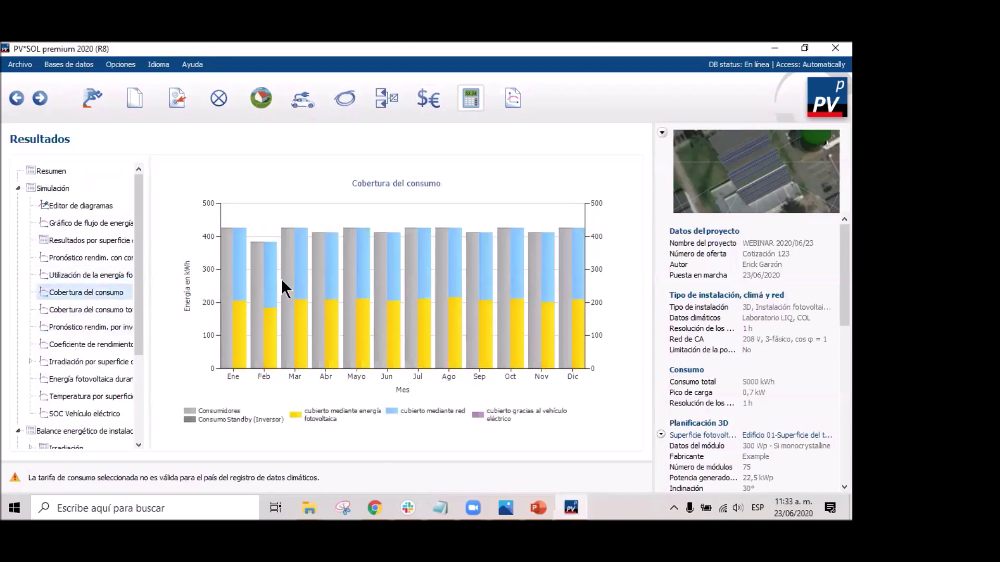
{"action": "left_click", "coordinate": [80, 310]}
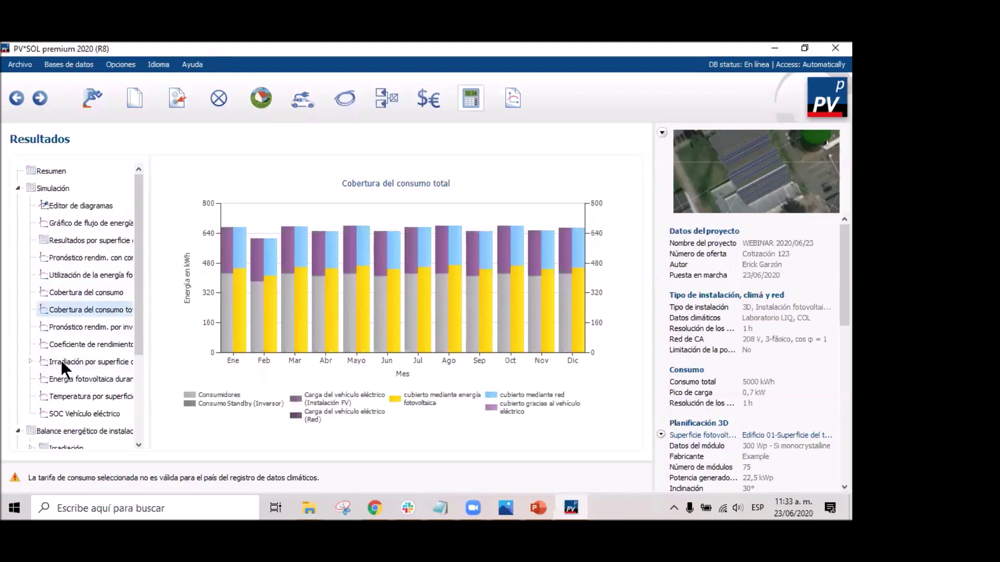
{"action": "left_click", "coordinate": [98, 356]}
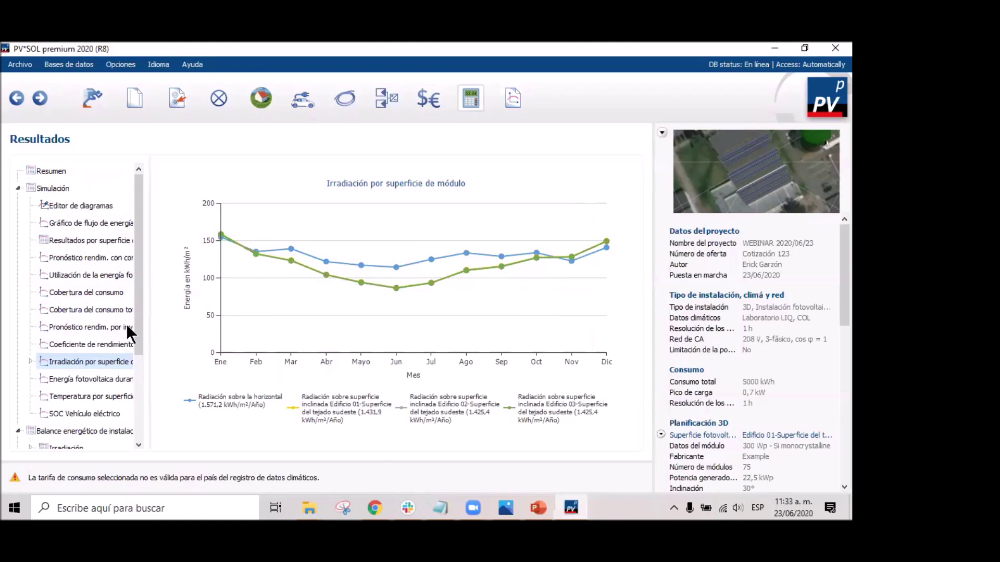
{"action": "scroll", "coordinate": [127, 312], "scroll_direction": "down", "scroll_amount": 2}
{"action": "left_click", "coordinate": [108, 276]}
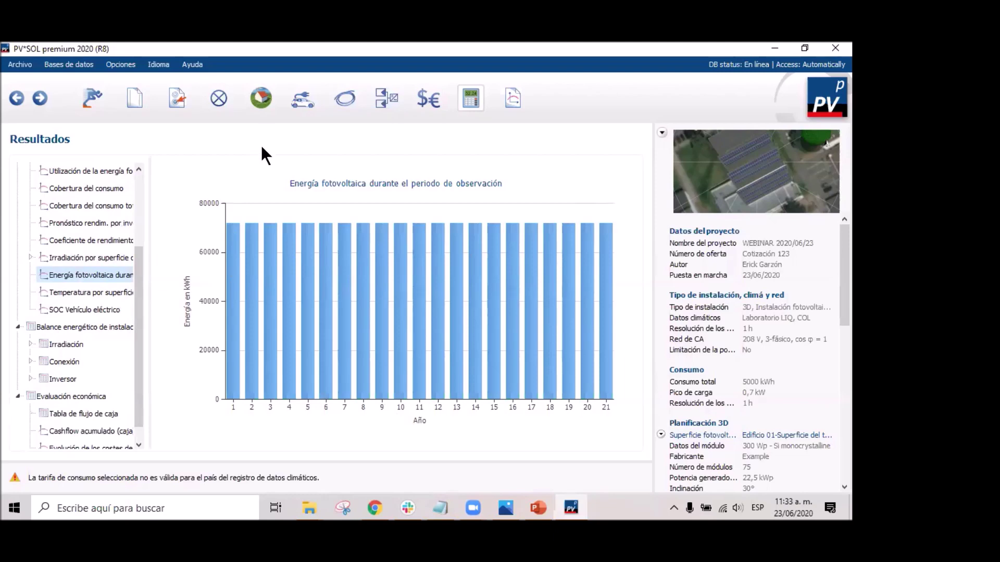
In Planificación 3D, set Edificio 01 module degradation to 85 % after 25 years.
{"action": "left_click", "coordinate": [259, 103]}
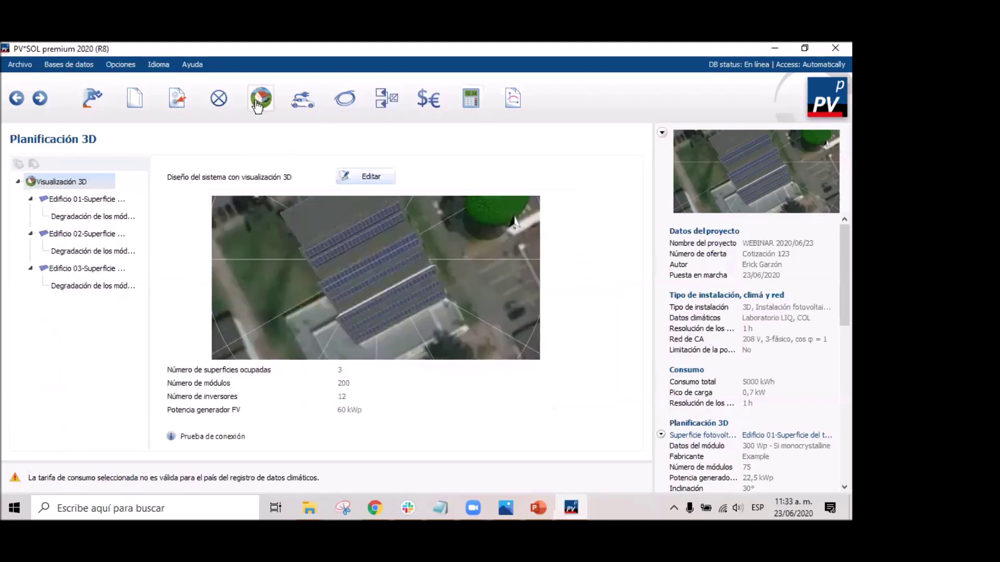
{"action": "left_click", "coordinate": [70, 217]}
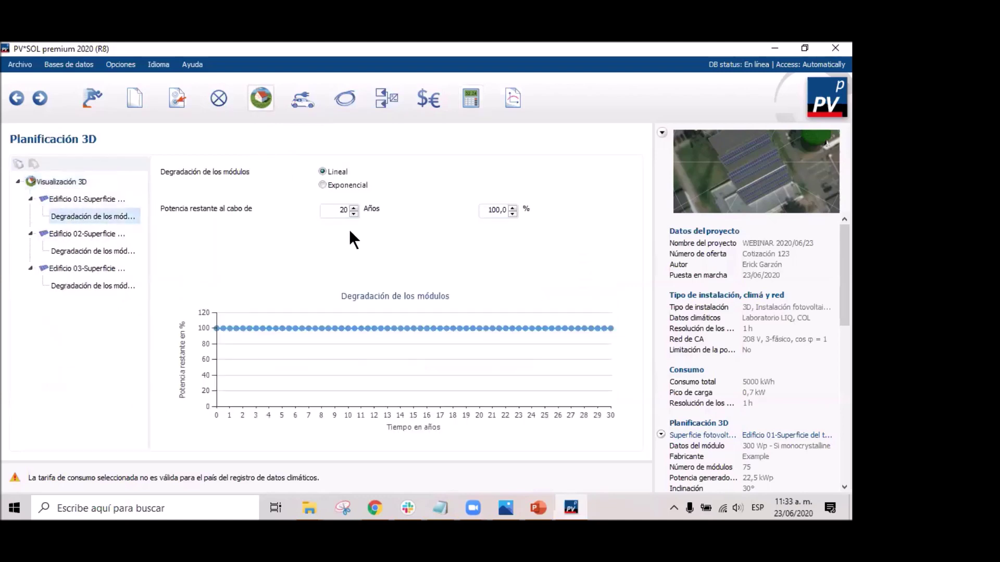
{"action": "key", "text": "BackSpace"}
{"action": "type", "text": "5"}
{"action": "left_click_drag", "start_coordinate": [486, 208], "coordinate": [514, 209]}
{"action": "type", "text": "85"}
Set Edificio 02 module degradation to 85 % after 25 years.
{"action": "left_click", "coordinate": [86, 251]}
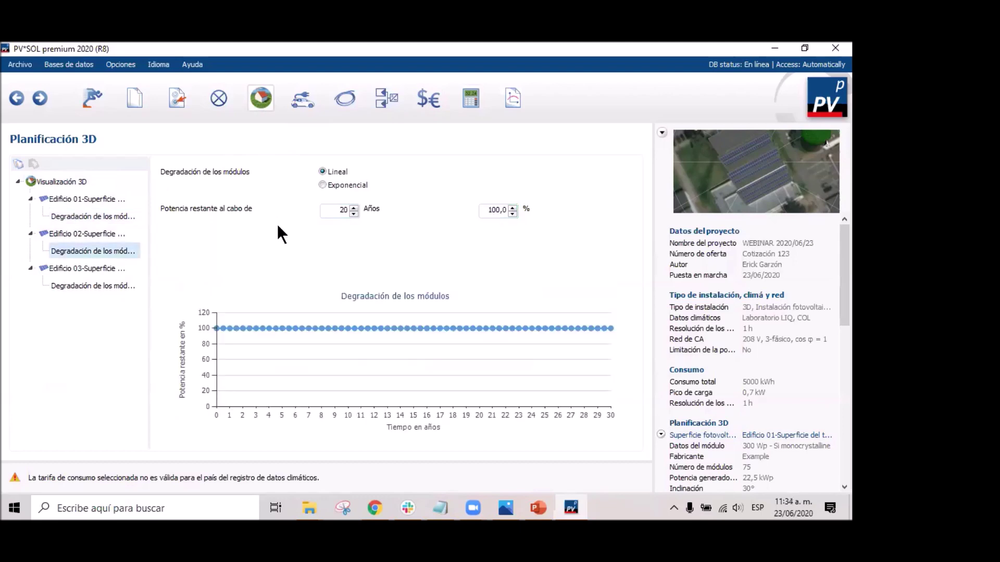
{"action": "left_click", "coordinate": [353, 208]}
{"action": "left_click", "coordinate": [353, 208]}
{"action": "left_click", "coordinate": [353, 207]}
{"action": "left_click", "coordinate": [353, 208]}
{"action": "left_click", "coordinate": [353, 208]}
{"action": "left_click_drag", "start_coordinate": [487, 209], "coordinate": [506, 209]}
{"action": "type", "text": "85"}
Set Edificio 03 module degradation to 85 % after 25 years and open the results.
{"action": "left_click", "coordinate": [101, 285]}
{"action": "left_click", "coordinate": [347, 210]}
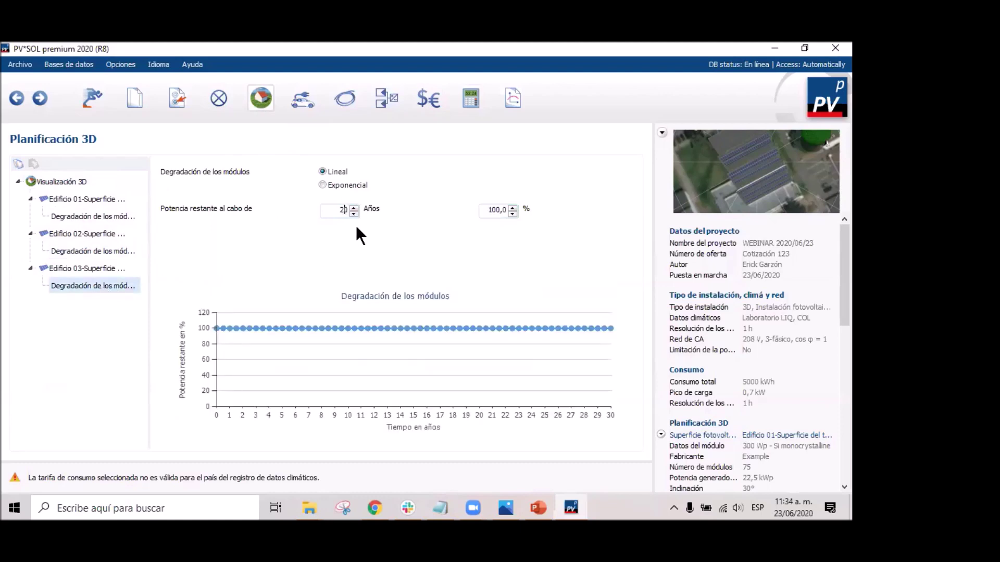
{"action": "key", "text": "BackSpace"}
{"action": "type", "text": "5"}
{"action": "left_click_drag", "start_coordinate": [487, 211], "coordinate": [514, 214]}
{"action": "type", "text": "85"}
{"action": "left_click", "coordinate": [341, 210]}
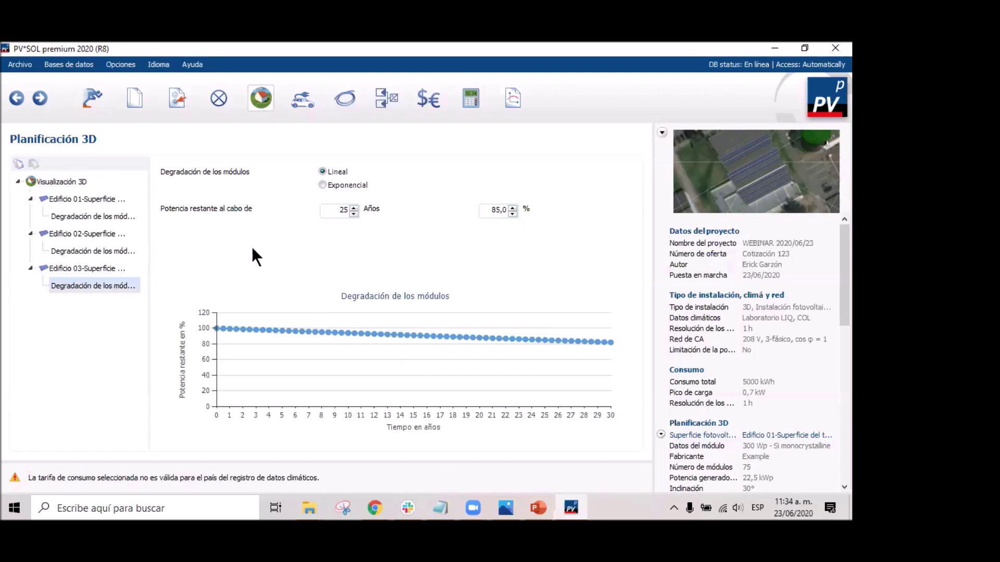
{"action": "left_click", "coordinate": [435, 99]}
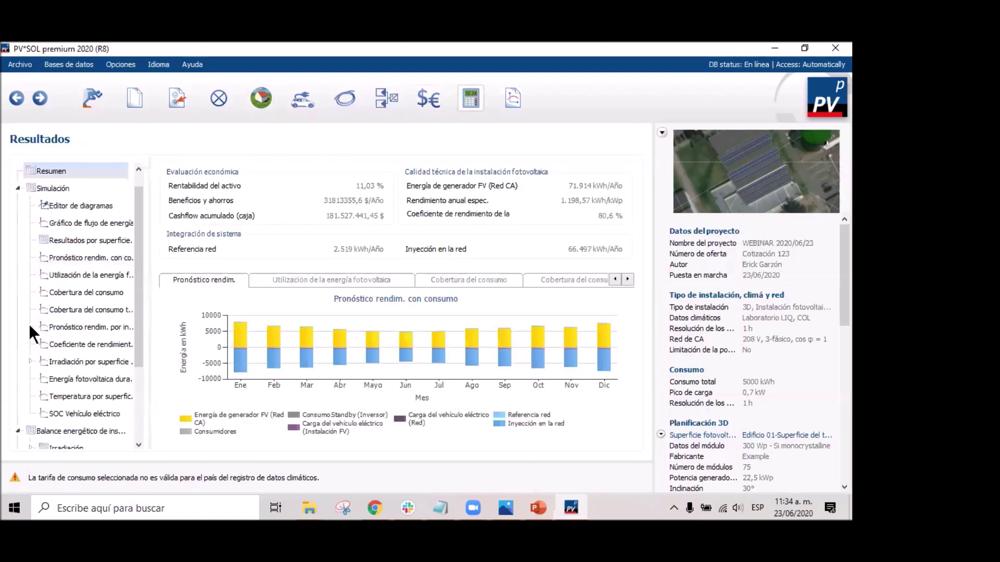
View the yearly PV energy, module temperature per surface and electric-vehicle state-of-charge charts.
{"action": "left_click", "coordinate": [85, 380]}
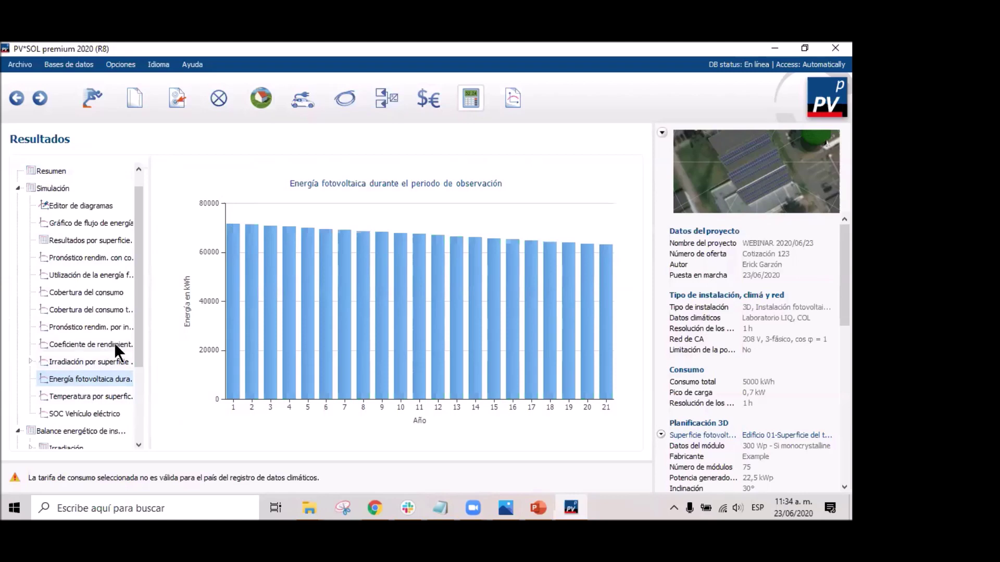
{"action": "scroll", "coordinate": [108, 324], "scroll_direction": "down", "scroll_amount": 2}
{"action": "left_click", "coordinate": [82, 292]}
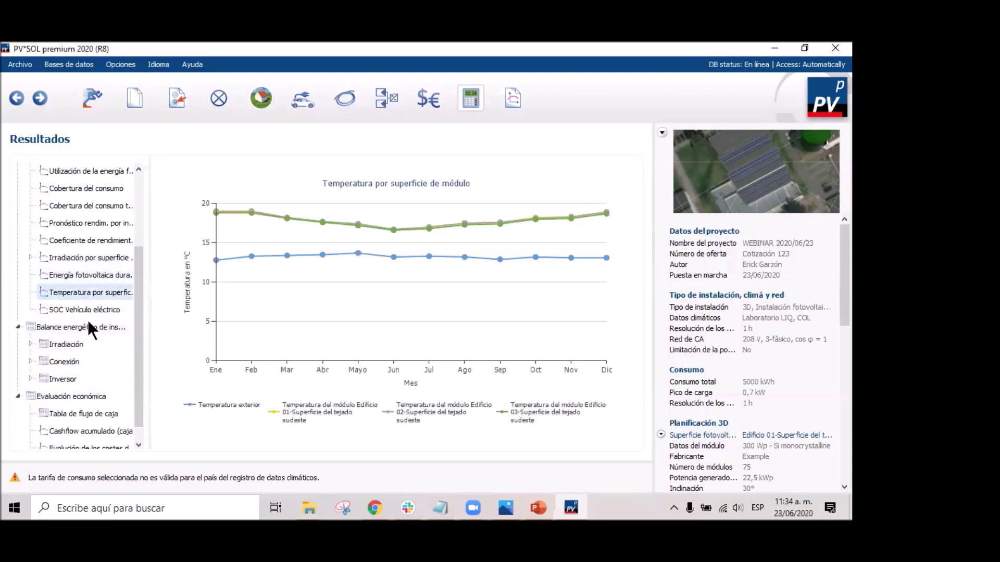
{"action": "left_click", "coordinate": [87, 309]}
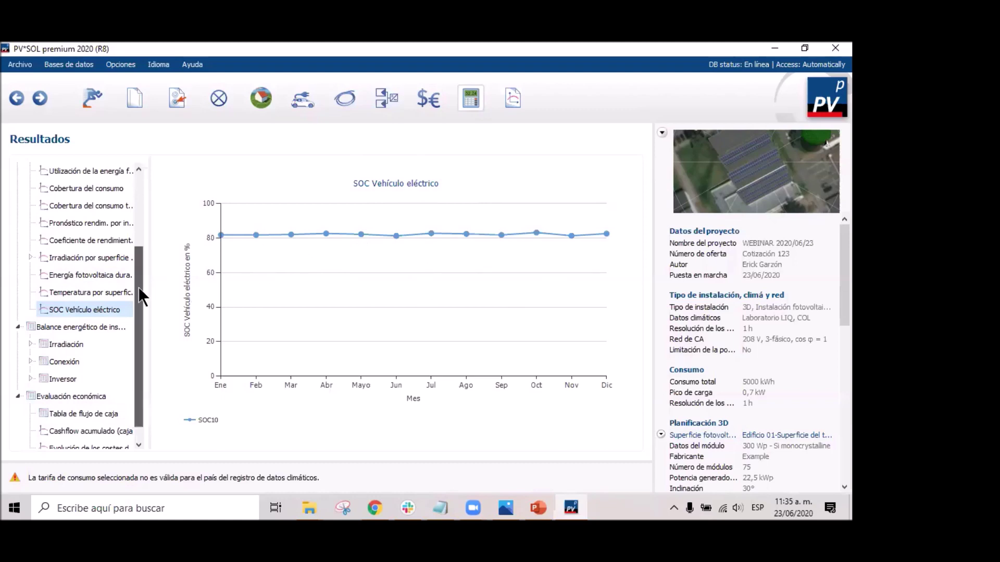
{"action": "scroll", "coordinate": [115, 313], "scroll_direction": "down", "scroll_amount": 1}
Open the installation's energy balance table and scroll down to 71.914,43 kWh delivered to the AC grid.
{"action": "left_click", "coordinate": [55, 314]}
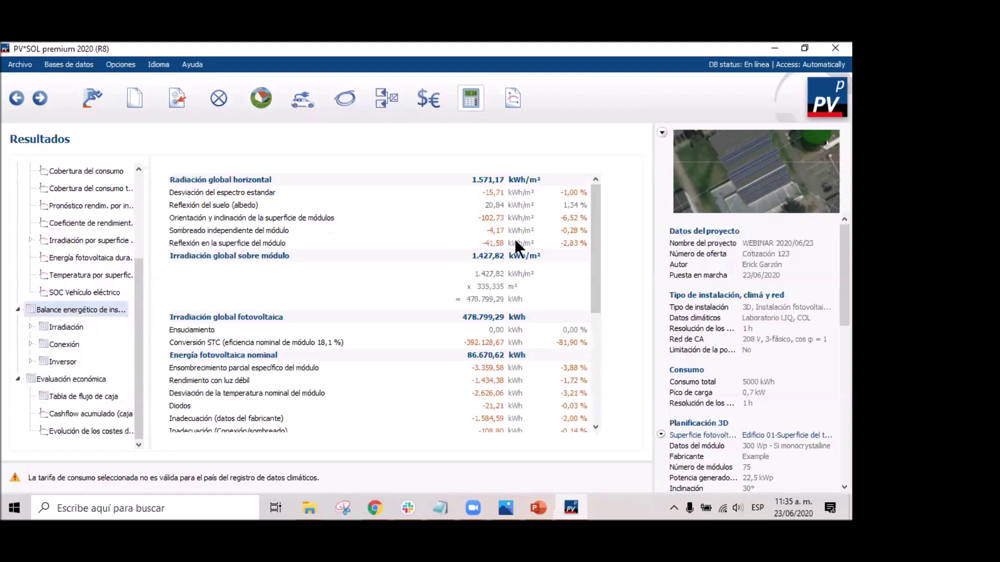
{"action": "scroll", "coordinate": [507, 186], "scroll_direction": "down", "scroll_amount": 6}
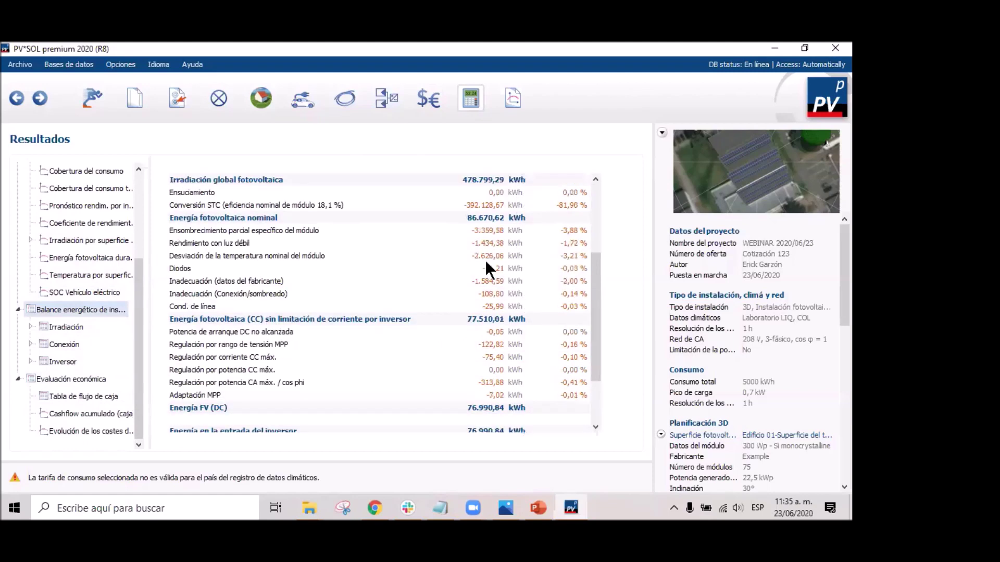
{"action": "scroll", "coordinate": [490, 303], "scroll_direction": "down", "scroll_amount": 1}
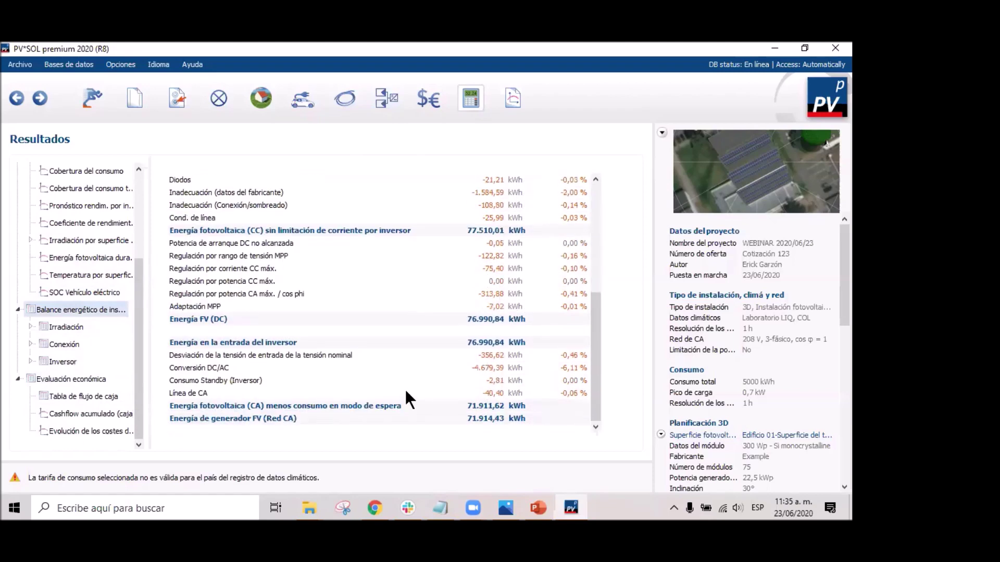
{"action": "mouse_move", "coordinate": [598, 361]}
{"action": "left_mouse_down"}
{"action": "mouse_move", "coordinate": [598, 245]}
{"action": "mouse_move", "coordinate": [598, 365]}
{"action": "left_mouse_up"}
{"action": "left_click_drag", "start_coordinate": [598, 292], "coordinate": [598, 264]}
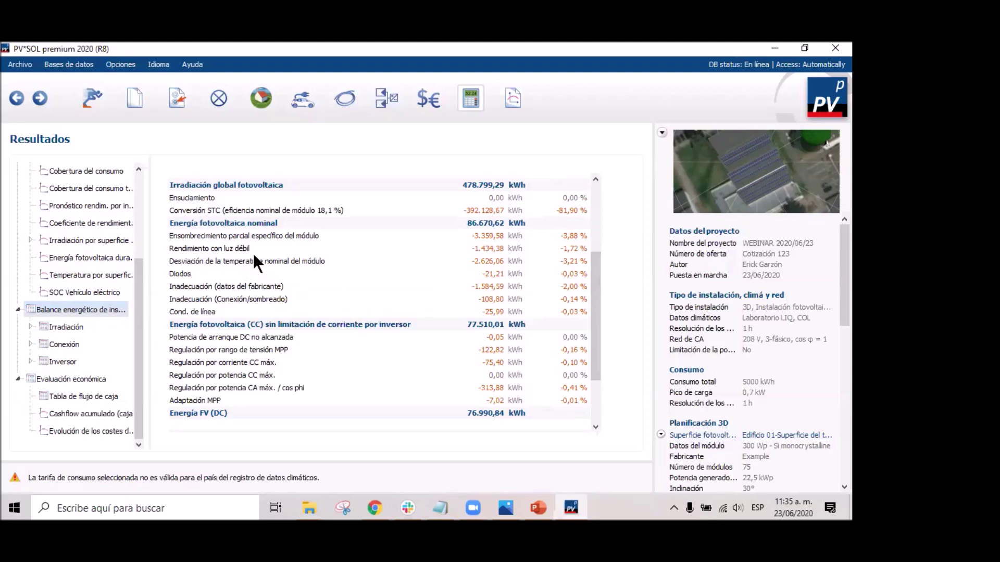
{"action": "left_click_drag", "start_coordinate": [597, 285], "coordinate": [603, 368]}
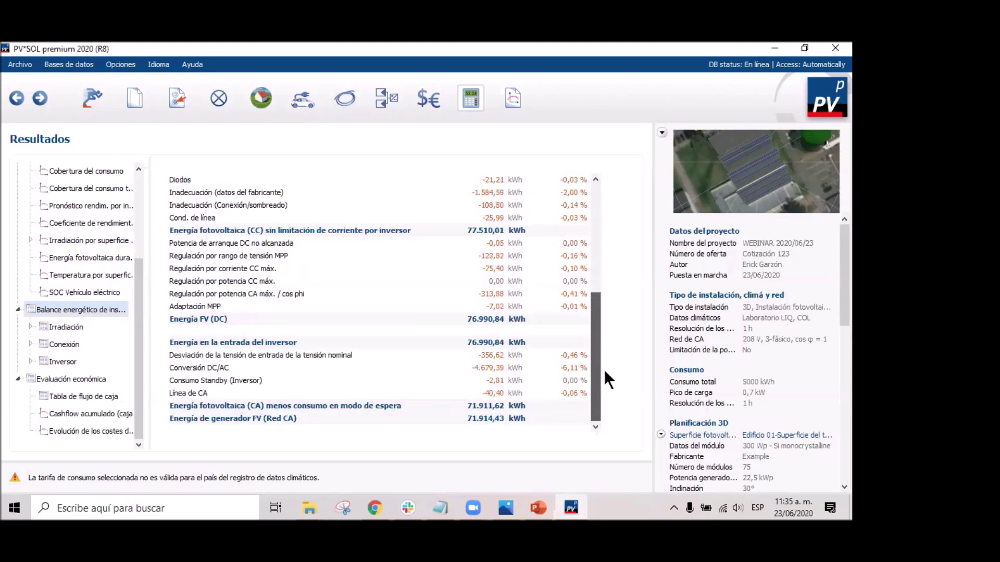
Scroll through the economic evaluation results, then show the yearly cash-flow table with the 240.000.000,00 investment.
{"action": "left_click", "coordinate": [63, 381]}
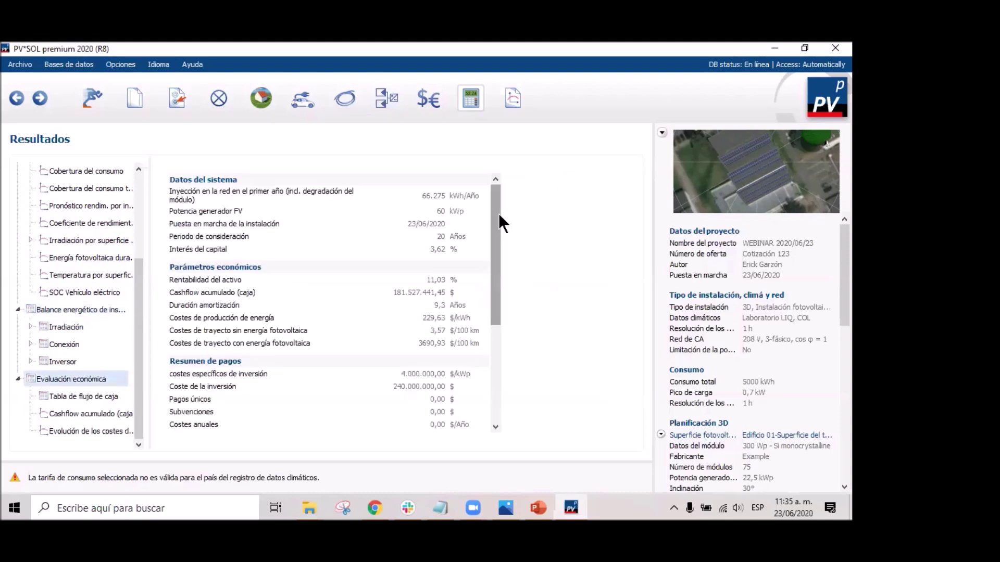
{"action": "left_click_drag", "start_coordinate": [489, 232], "coordinate": [484, 367]}
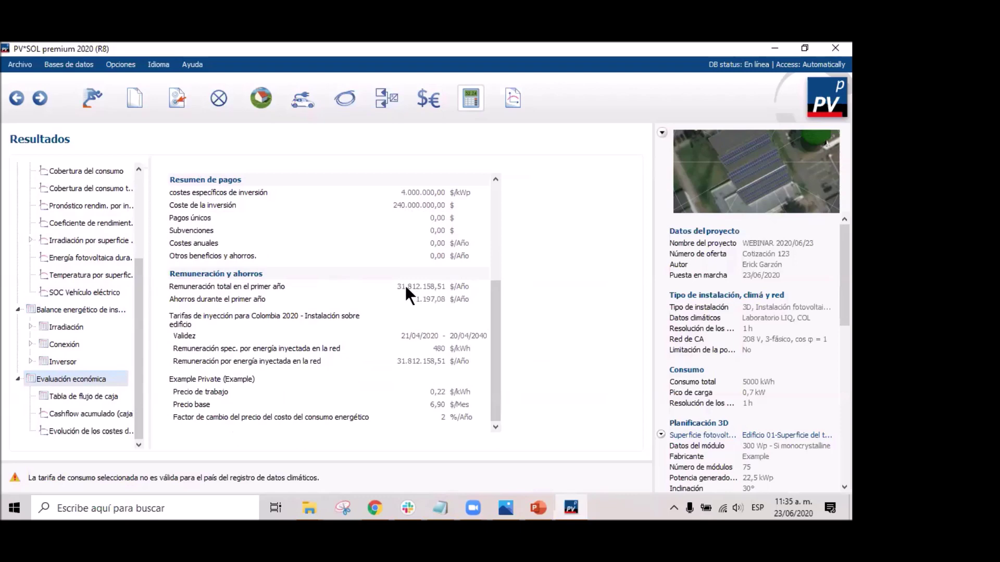
{"action": "left_click", "coordinate": [70, 394]}
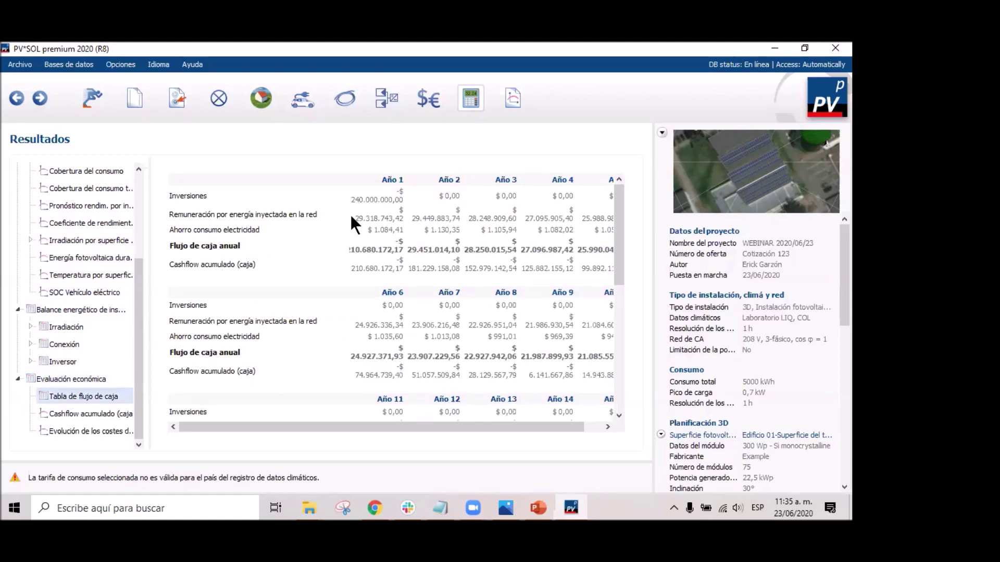
Display the Cashflow acumulado chart, inspecting bars up to 181.527.441,5 $ by year 21.
{"action": "left_click_drag", "start_coordinate": [621, 224], "coordinate": [612, 190]}
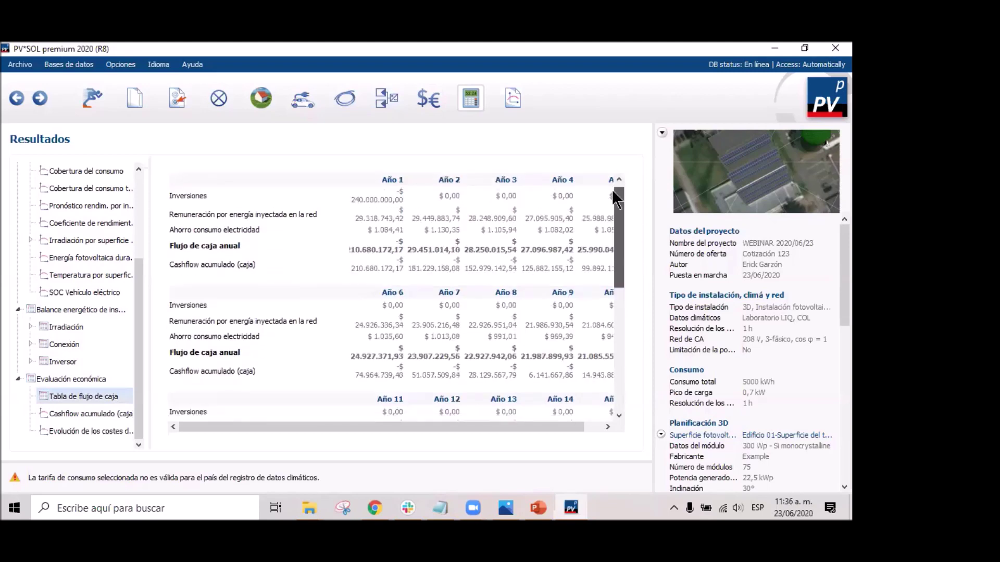
{"action": "left_click", "coordinate": [90, 413]}
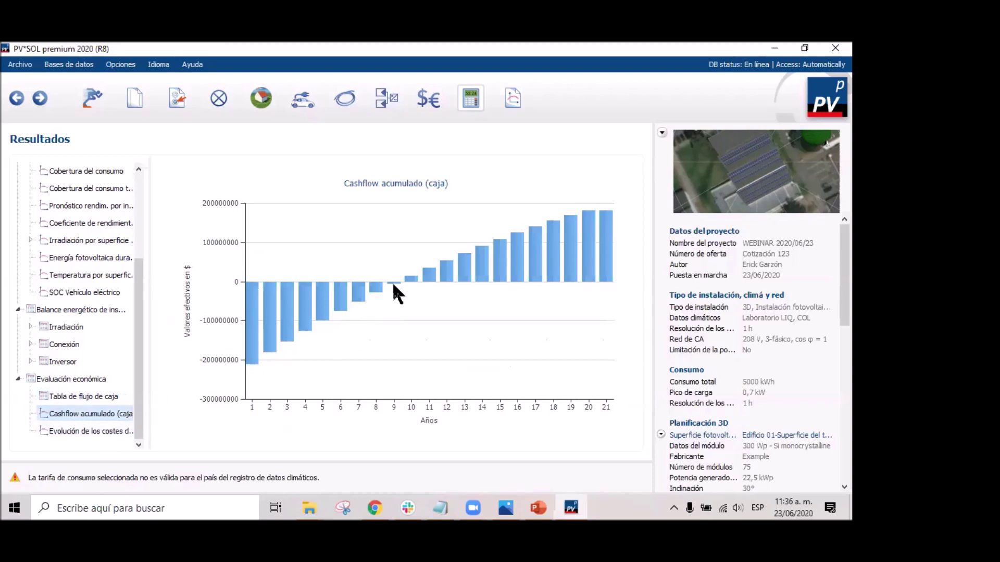
{"action": "mouse_move", "coordinate": [395, 283]}
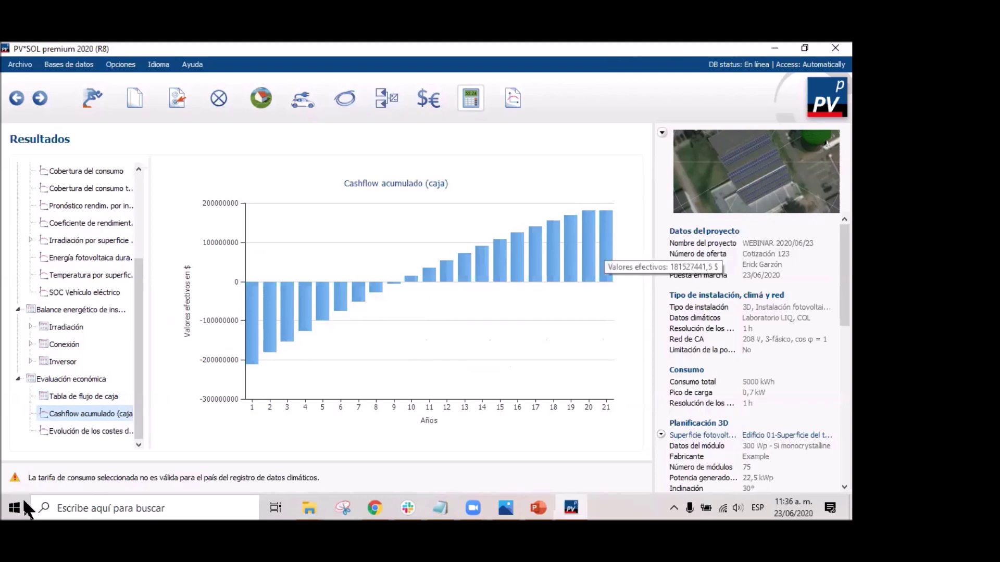
View the electricity cost evolution chart, then generate the Spanish project report preview.
{"action": "left_click", "coordinate": [84, 430]}
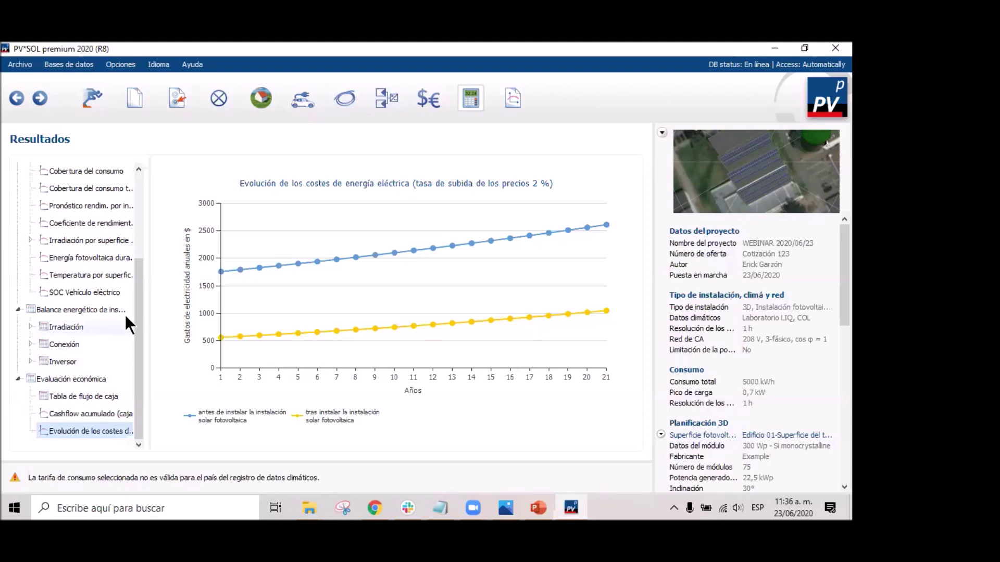
{"action": "left_click", "coordinate": [513, 98]}
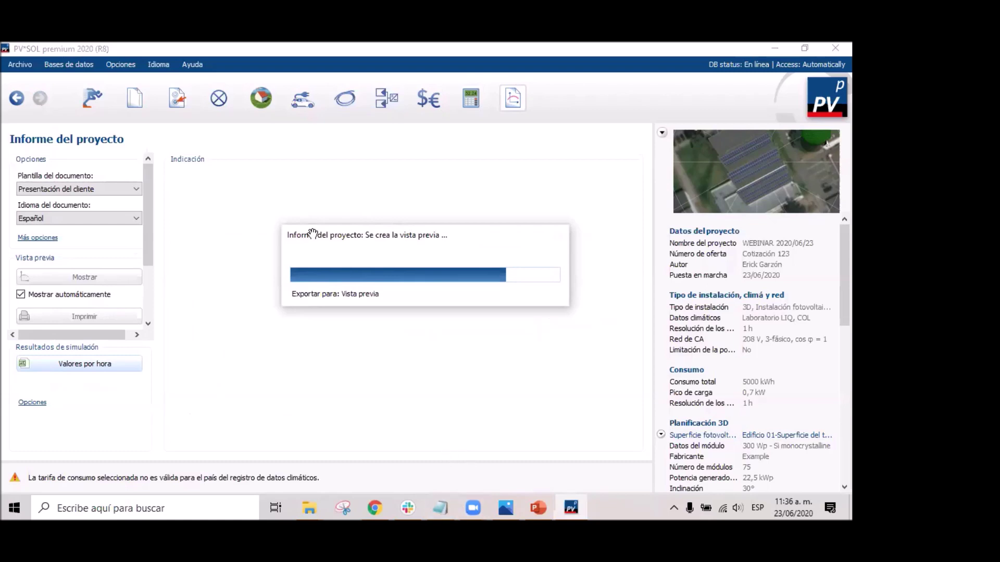
Page from the report cover to the system circuit diagram, briefly magnifying the roof image.
{"action": "scroll", "coordinate": [391, 312], "scroll_direction": "up", "scroll_amount": 4, "text": "ctrl"}
{"action": "left_click_drag", "start_coordinate": [391, 312], "coordinate": [393, 312]}
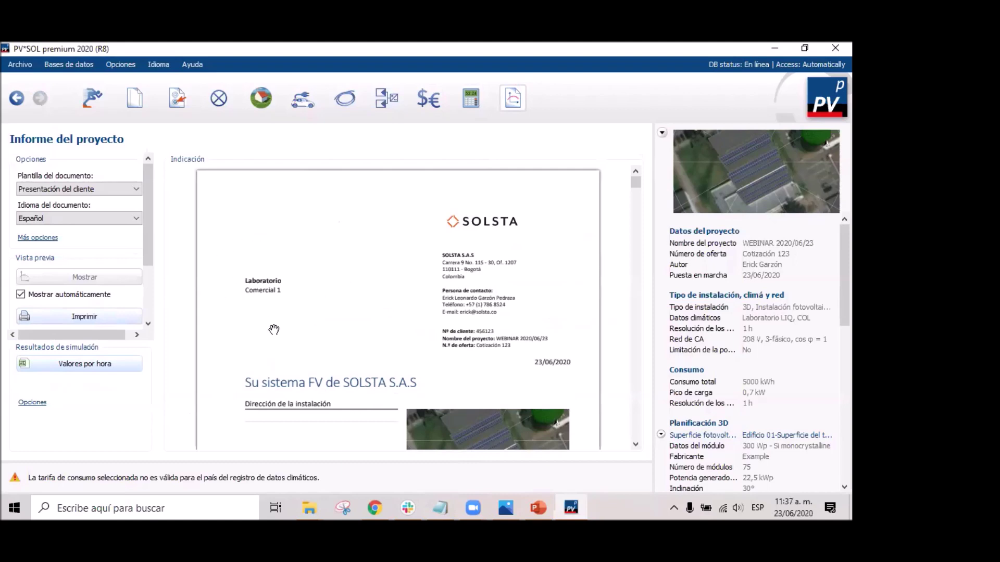
{"action": "scroll", "coordinate": [467, 302], "scroll_direction": "down", "scroll_amount": 3}
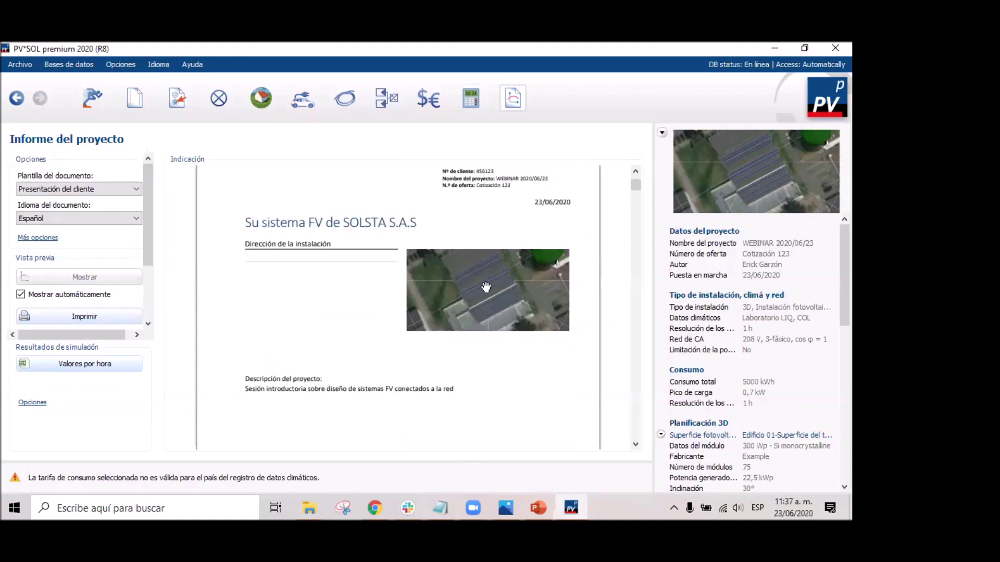
{"action": "left_click", "coordinate": [498, 310]}
{"action": "scroll", "coordinate": [497, 311], "scroll_direction": "down", "scroll_amount": 10}
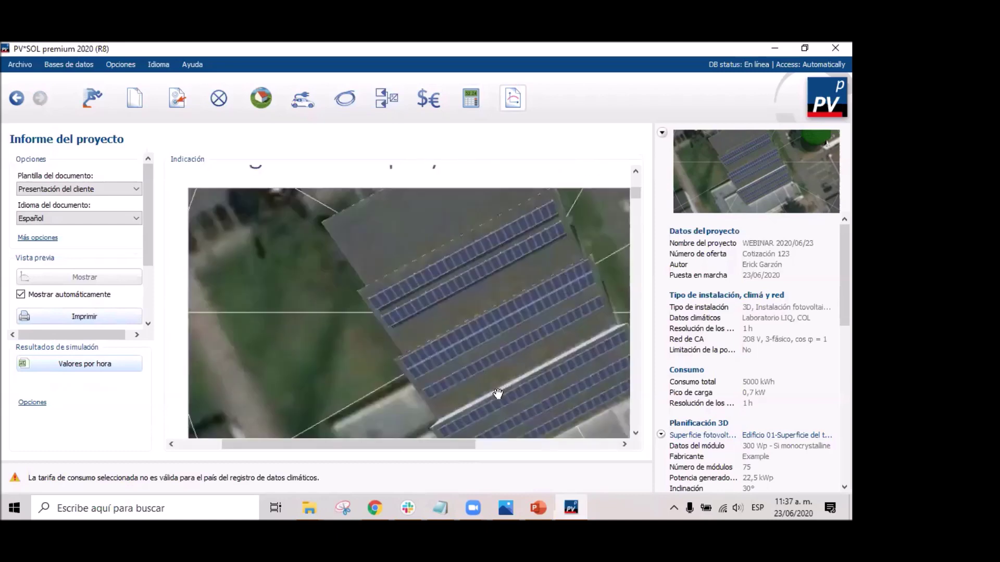
{"action": "left_click", "coordinate": [471, 314]}
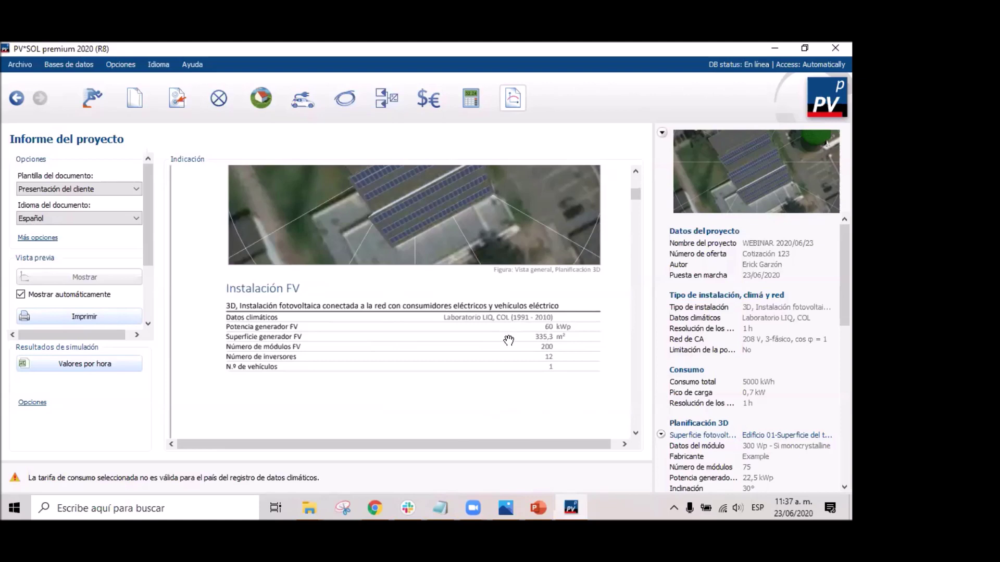
{"action": "scroll", "coordinate": [520, 367], "scroll_direction": "down", "scroll_amount": 3}
{"action": "scroll", "coordinate": [524, 291], "scroll_direction": "up", "scroll_amount": 3}
{"action": "scroll", "coordinate": [518, 319], "scroll_direction": "down", "scroll_amount": 6}
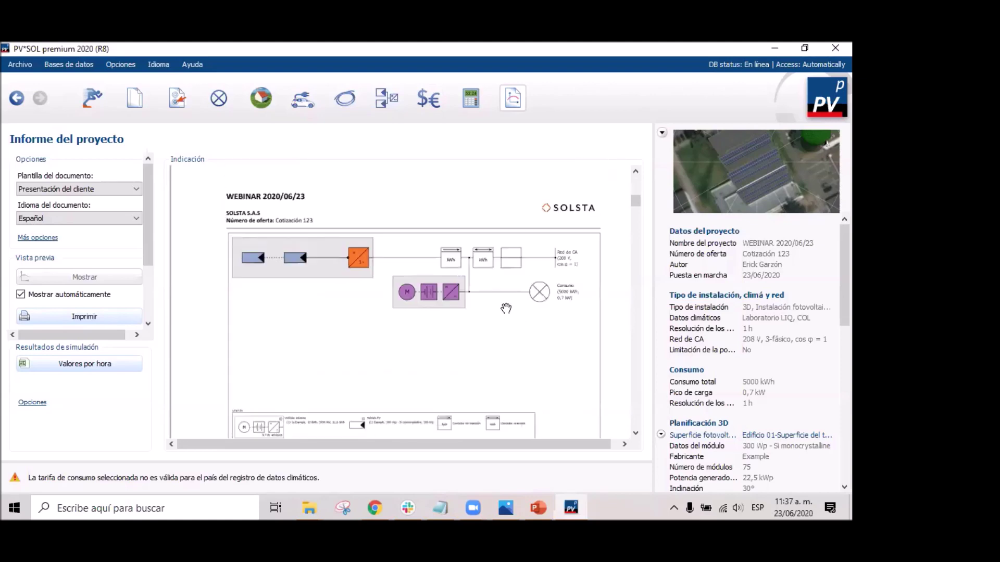
Scroll from the horizon chart through the Conexión del inversor pages.
{"action": "scroll", "coordinate": [506, 309], "scroll_direction": "up", "scroll_amount": 3}
{"action": "scroll", "coordinate": [459, 323], "scroll_direction": "down", "scroll_amount": 3}
{"action": "scroll", "coordinate": [483, 401], "scroll_direction": "down", "scroll_amount": 5}
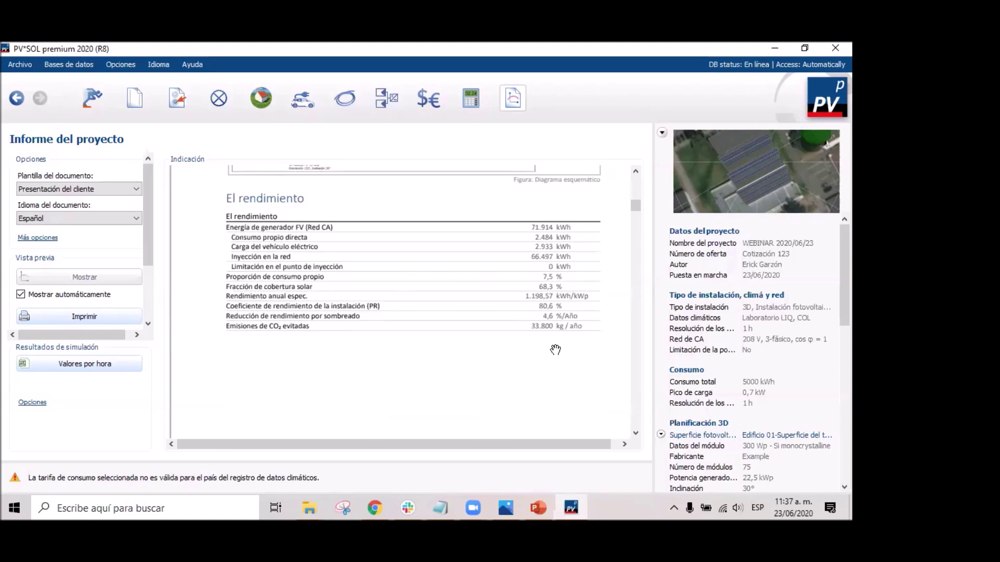
{"action": "scroll", "coordinate": [559, 354], "scroll_direction": "down", "scroll_amount": 3}
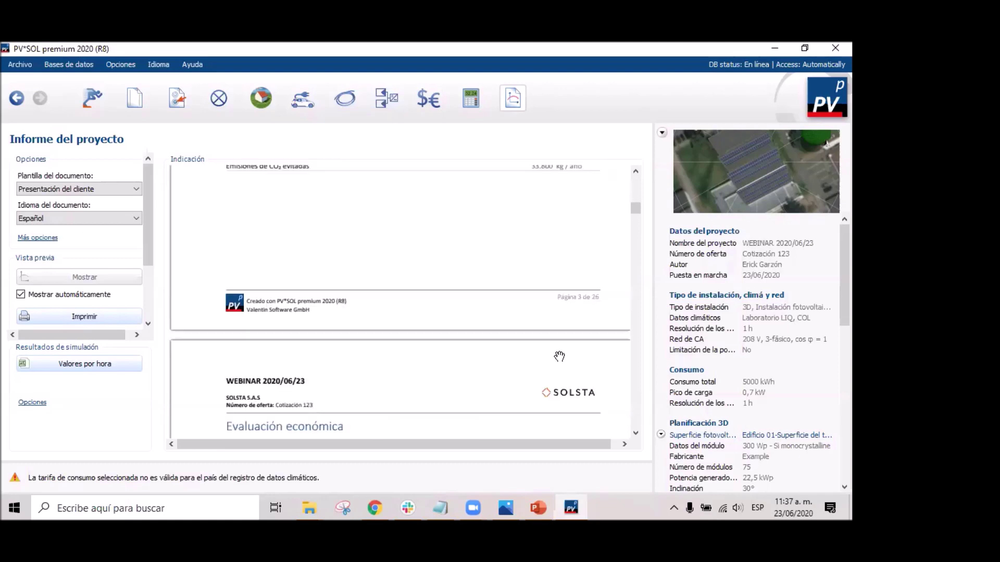
{"action": "scroll", "coordinate": [559, 357], "scroll_direction": "down", "scroll_amount": 3}
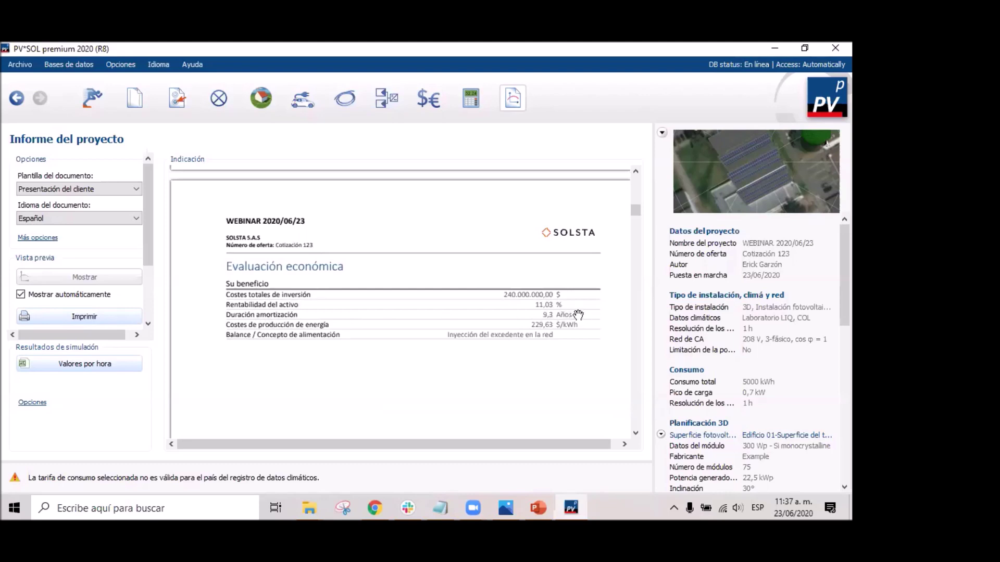
{"action": "scroll", "coordinate": [584, 328], "scroll_direction": "down", "scroll_amount": 3}
{"action": "scroll", "coordinate": [584, 330], "scroll_direction": "down", "scroll_amount": 5}
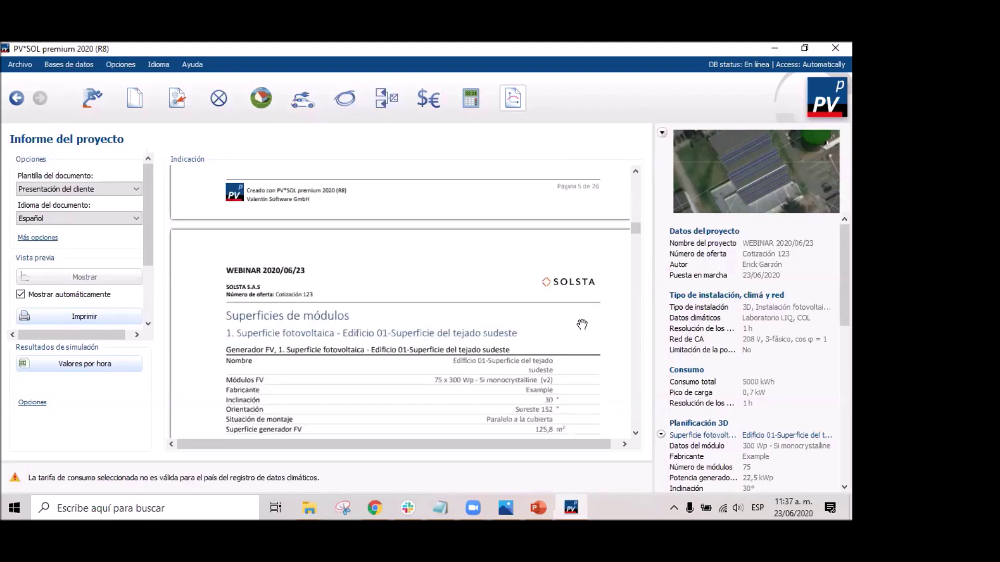
{"action": "scroll", "coordinate": [581, 325], "scroll_direction": "down", "scroll_amount": 3}
{"action": "scroll", "coordinate": [578, 323], "scroll_direction": "down", "scroll_amount": 3}
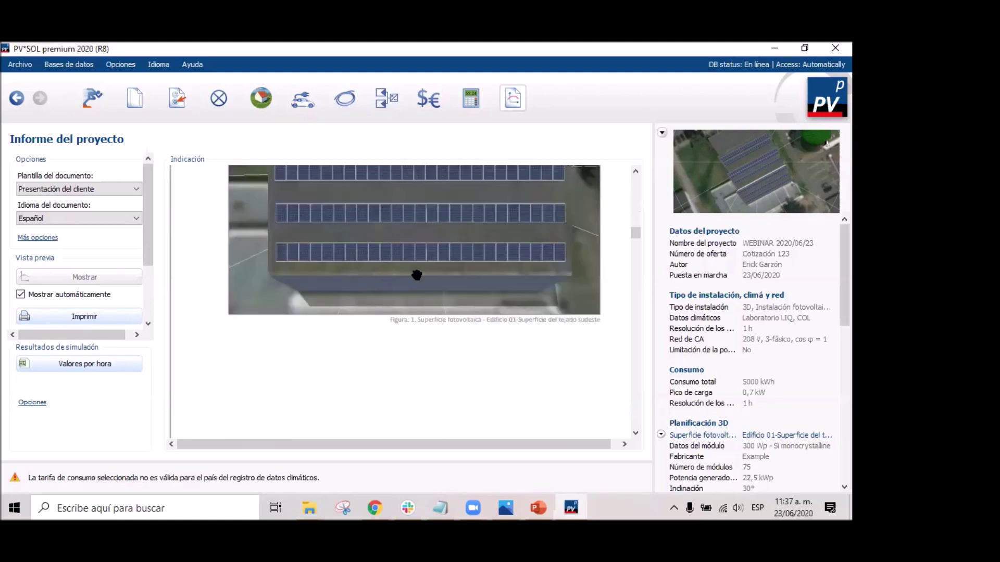
{"action": "scroll", "coordinate": [417, 275], "scroll_direction": "down", "scroll_amount": 10}
{"action": "scroll", "coordinate": [444, 269], "scroll_direction": "down", "scroll_amount": 10}
{"action": "scroll", "coordinate": [479, 261], "scroll_direction": "down", "scroll_amount": 2}
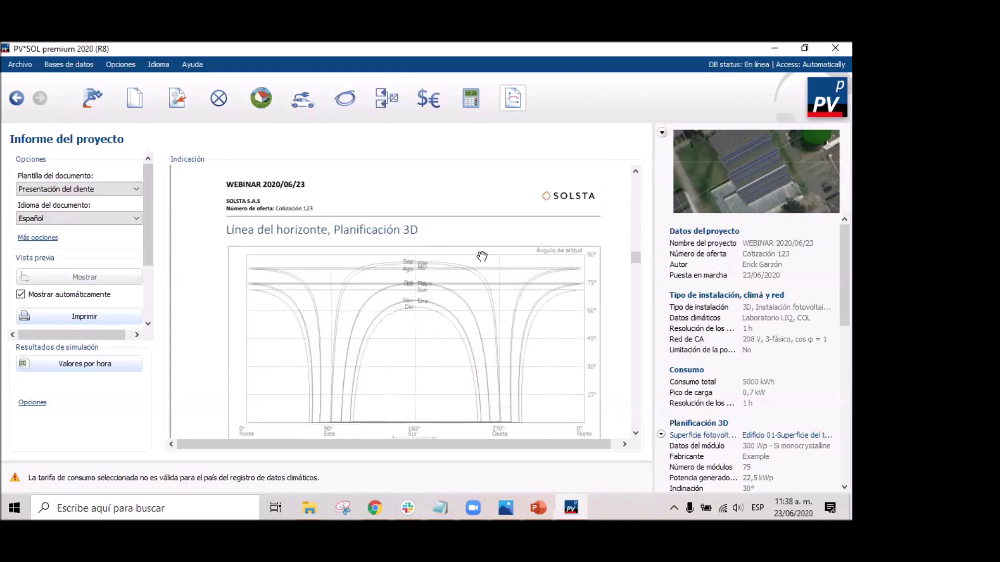
Continue past Vehículos eléctricos to the page 13 energy-flow chart and enlarge it.
{"action": "scroll", "coordinate": [479, 263], "scroll_direction": "up", "scroll_amount": 1}
{"action": "scroll", "coordinate": [346, 340], "scroll_direction": "down", "scroll_amount": 5}
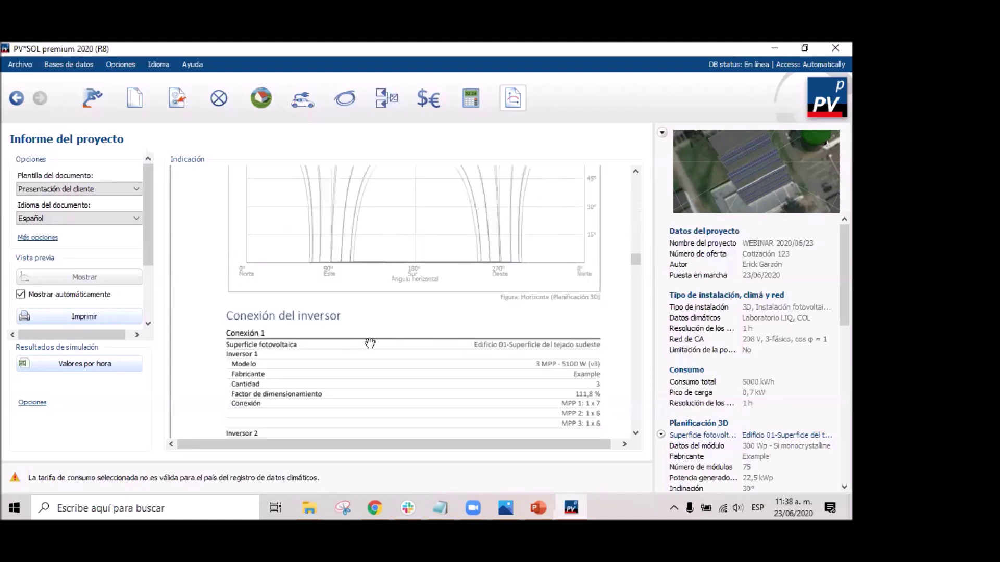
{"action": "scroll", "coordinate": [491, 300], "scroll_direction": "up", "scroll_amount": 3}
{"action": "scroll", "coordinate": [623, 355], "scroll_direction": "down", "scroll_amount": 3}
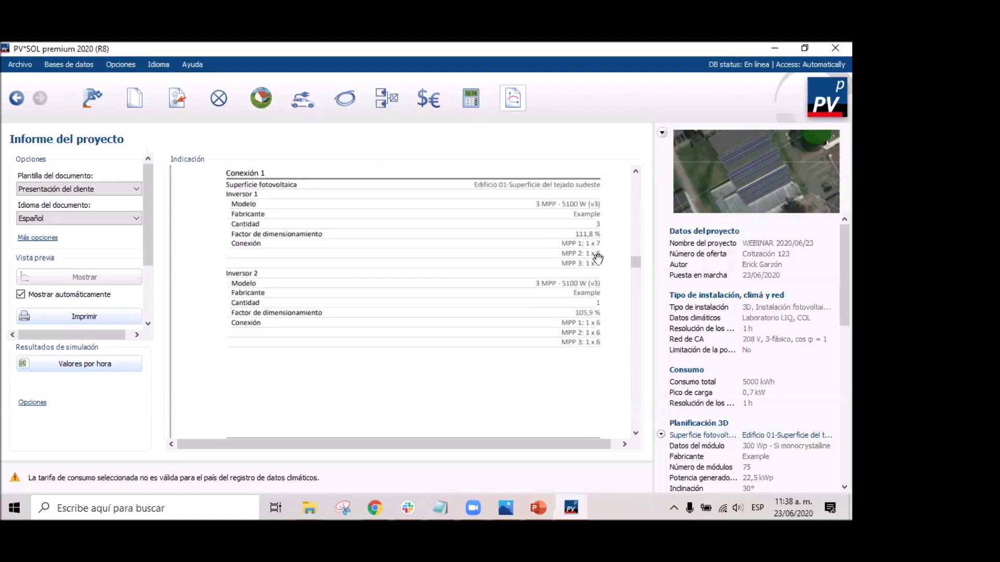
{"action": "scroll", "coordinate": [602, 312], "scroll_direction": "down", "scroll_amount": 10}
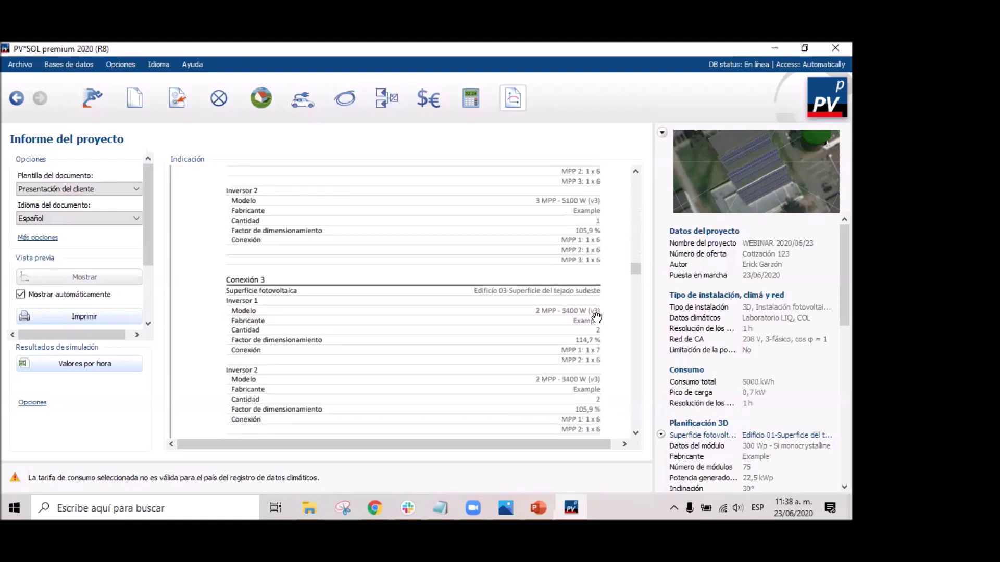
{"action": "scroll", "coordinate": [598, 314], "scroll_direction": "down", "scroll_amount": 3}
{"action": "scroll", "coordinate": [598, 313], "scroll_direction": "down", "scroll_amount": 3}
{"action": "scroll", "coordinate": [589, 269], "scroll_direction": "up", "scroll_amount": 3}
{"action": "left_click", "coordinate": [632, 436]}
{"action": "left_click", "coordinate": [632, 435]}
{"action": "left_click", "coordinate": [632, 435]}
{"action": "left_click", "coordinate": [632, 436]}
{"action": "scroll", "coordinate": [405, 316], "scroll_direction": "down", "scroll_amount": 15}
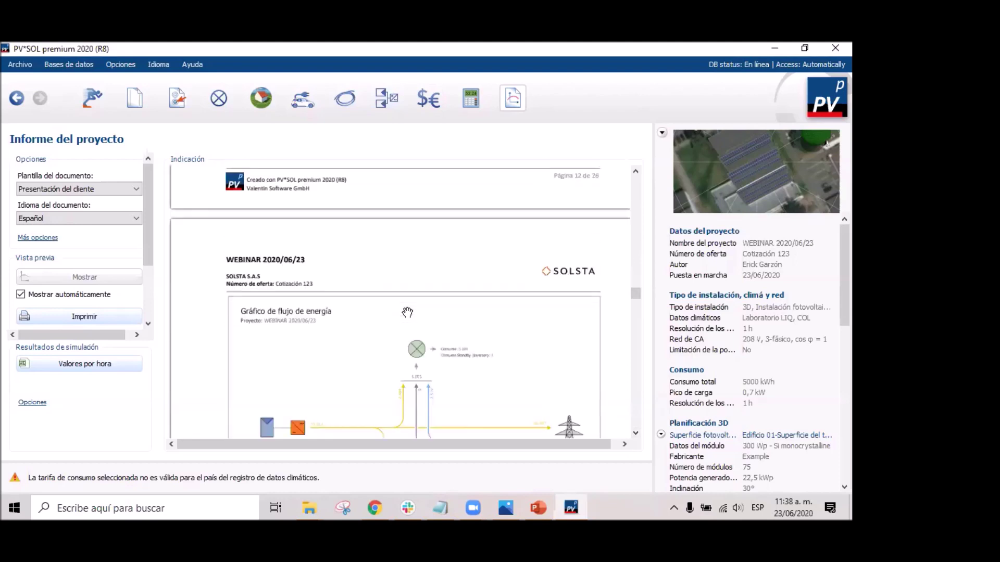
Pan the magnified energy-flow diagram across the generator, inverter, consumption and electric-car figures.
{"action": "scroll", "coordinate": [407, 313], "scroll_direction": "down", "scroll_amount": 5}
{"action": "scroll", "coordinate": [451, 275], "scroll_direction": "up", "scroll_amount": 3, "text": "ctrl"}
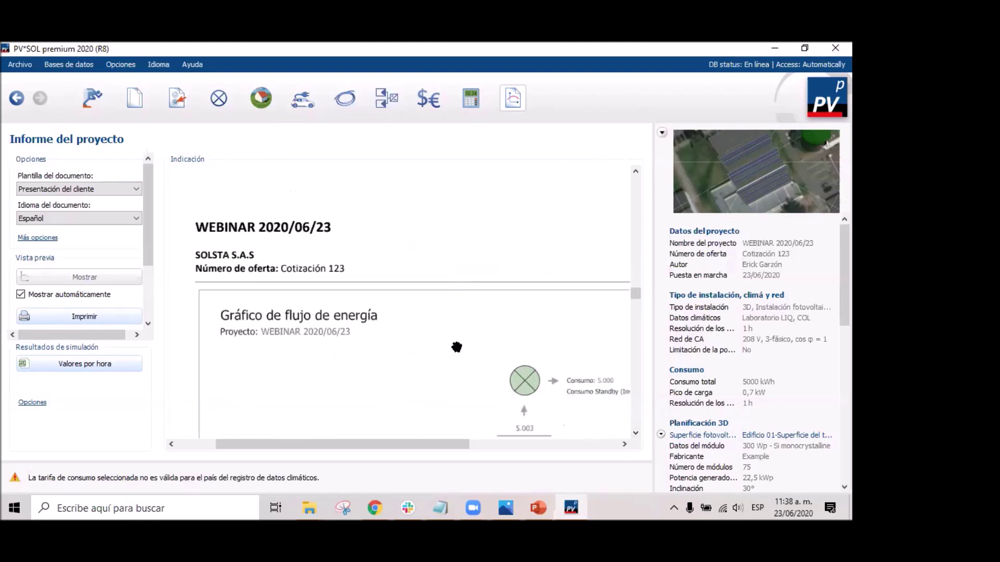
{"action": "left_click_drag", "start_coordinate": [450, 363], "coordinate": [379, 130]}
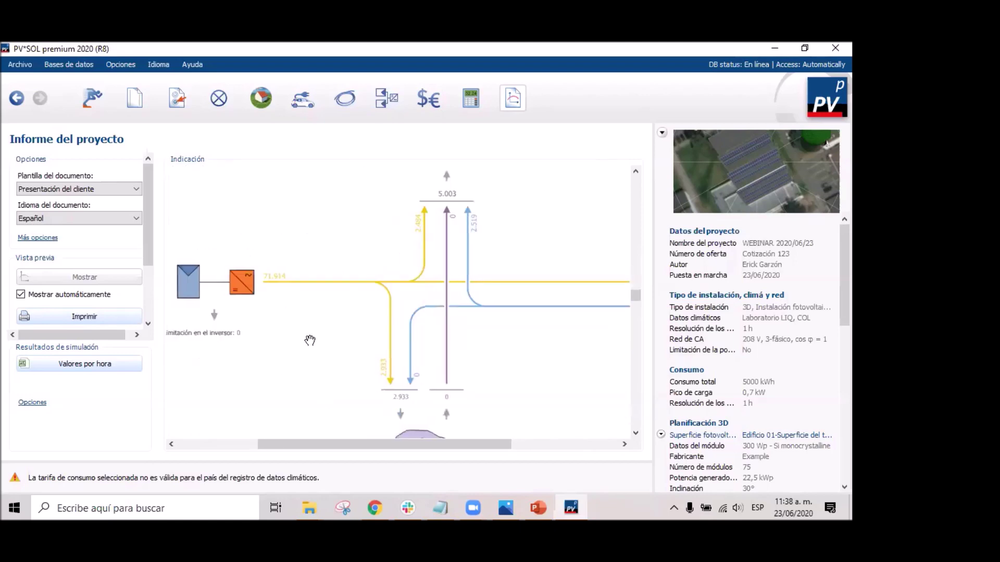
{"action": "left_click_drag", "start_coordinate": [310, 341], "coordinate": [334, 346]}
{"action": "scroll", "coordinate": [330, 340], "scroll_direction": "up", "scroll_amount": 1, "text": "ctrl"}
{"action": "left_click_drag", "start_coordinate": [395, 355], "coordinate": [316, 279]}
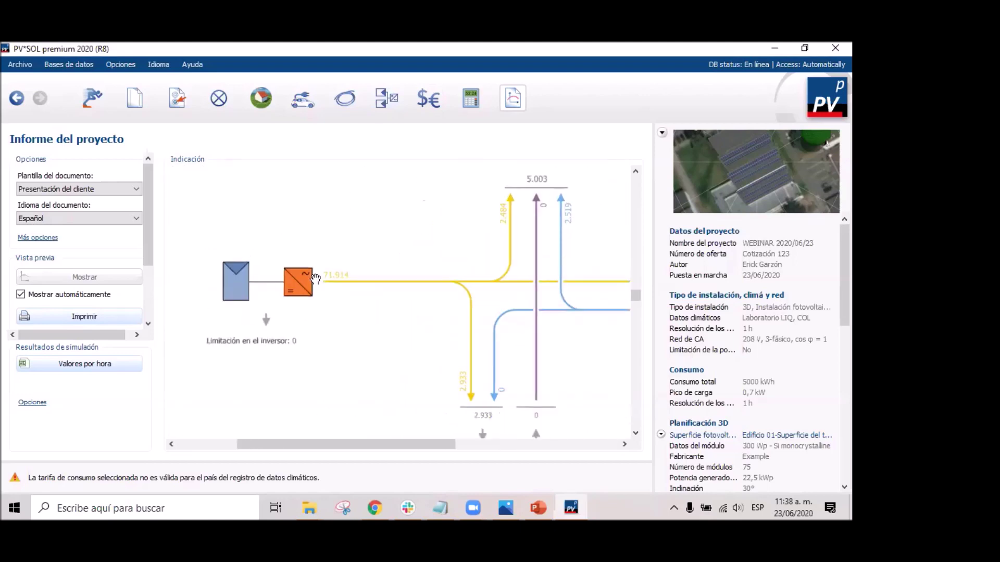
{"action": "left_click_drag", "start_coordinate": [487, 335], "coordinate": [441, 330]}
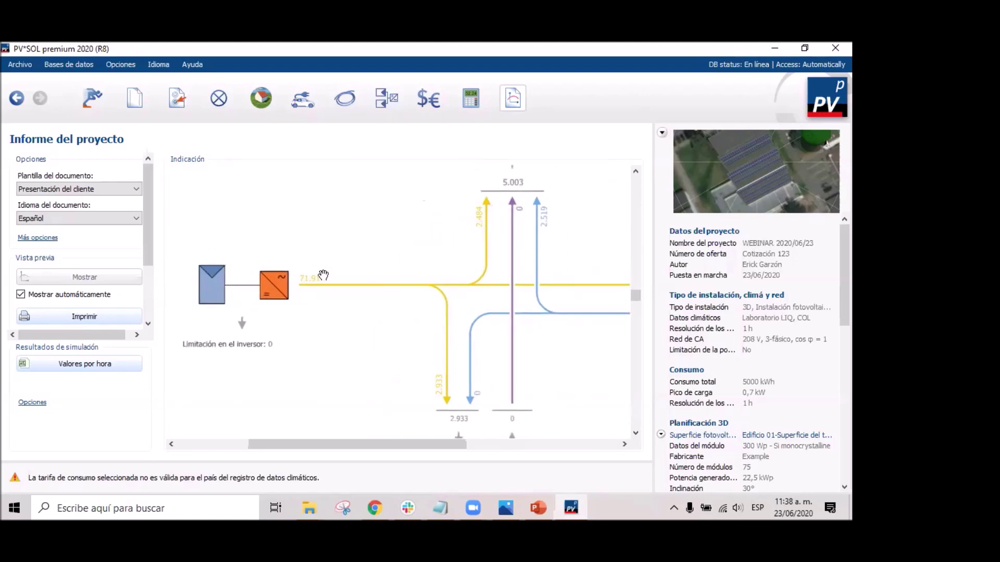
{"action": "left_click_drag", "start_coordinate": [511, 276], "coordinate": [430, 377]}
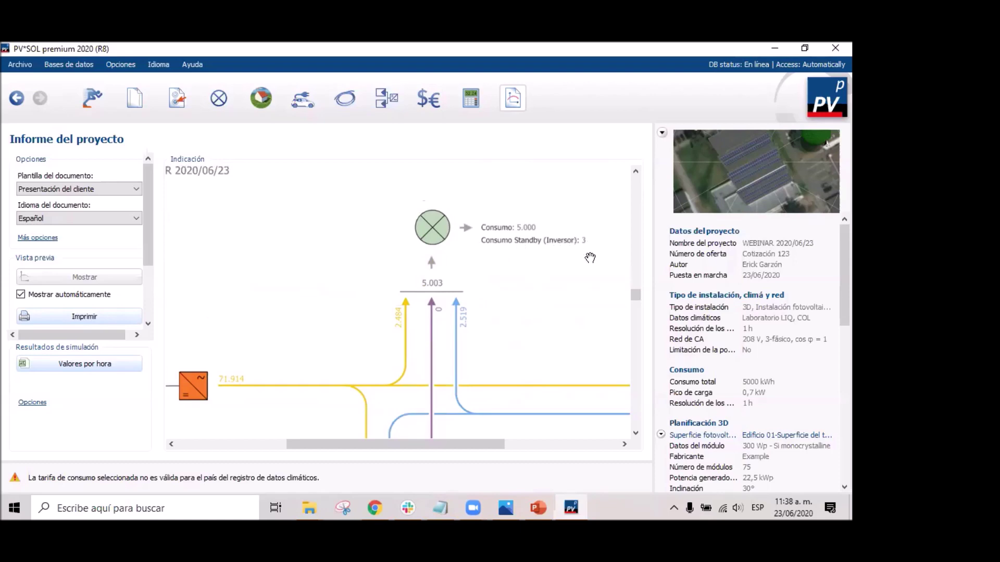
{"action": "left_click_drag", "start_coordinate": [558, 358], "coordinate": [467, 261]}
{"action": "left_click_drag", "start_coordinate": [436, 433], "coordinate": [444, 253]}
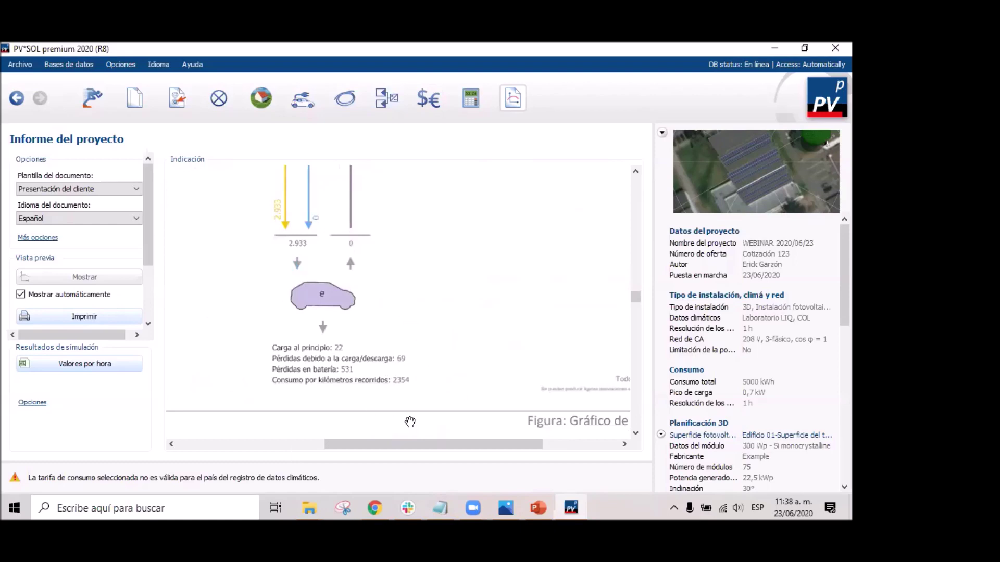
{"action": "left_click_drag", "start_coordinate": [491, 265], "coordinate": [429, 369]}
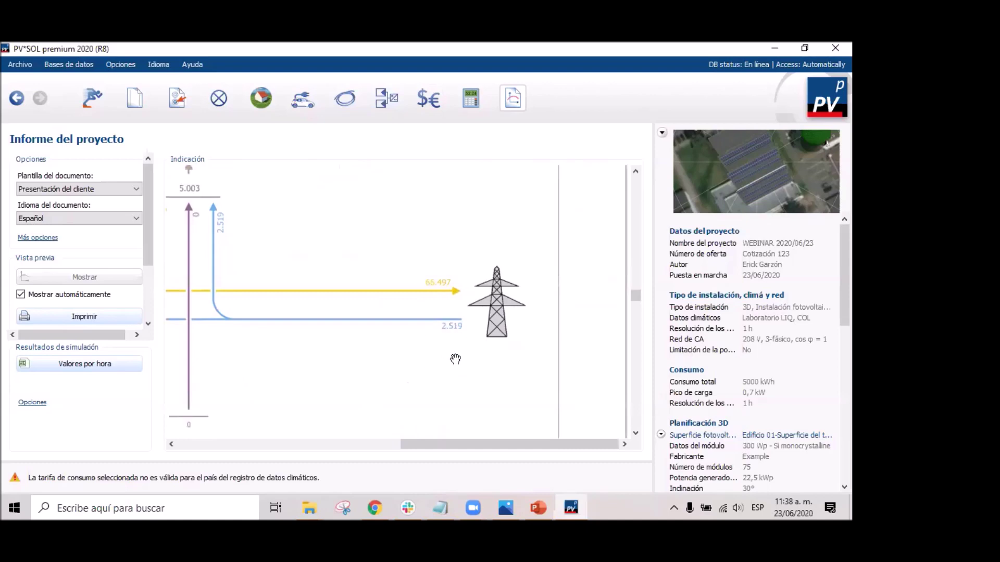
Scroll on to page 26, past the dimension plan, parts list and cash-flow pages, then return to the cover.
{"action": "scroll", "coordinate": [444, 346], "scroll_direction": "down", "scroll_amount": 4, "text": "ctrl"}
{"action": "scroll", "coordinate": [451, 329], "scroll_direction": "down", "scroll_amount": 10}
{"action": "scroll", "coordinate": [451, 329], "scroll_direction": "down", "scroll_amount": 10}
{"action": "scroll", "coordinate": [455, 339], "scroll_direction": "down", "scroll_amount": 10}
{"action": "scroll", "coordinate": [454, 343], "scroll_direction": "down", "scroll_amount": 10}
{"action": "scroll", "coordinate": [447, 351], "scroll_direction": "up", "scroll_amount": 15}
{"action": "left_click_drag", "start_coordinate": [636, 356], "coordinate": [636, 180]}
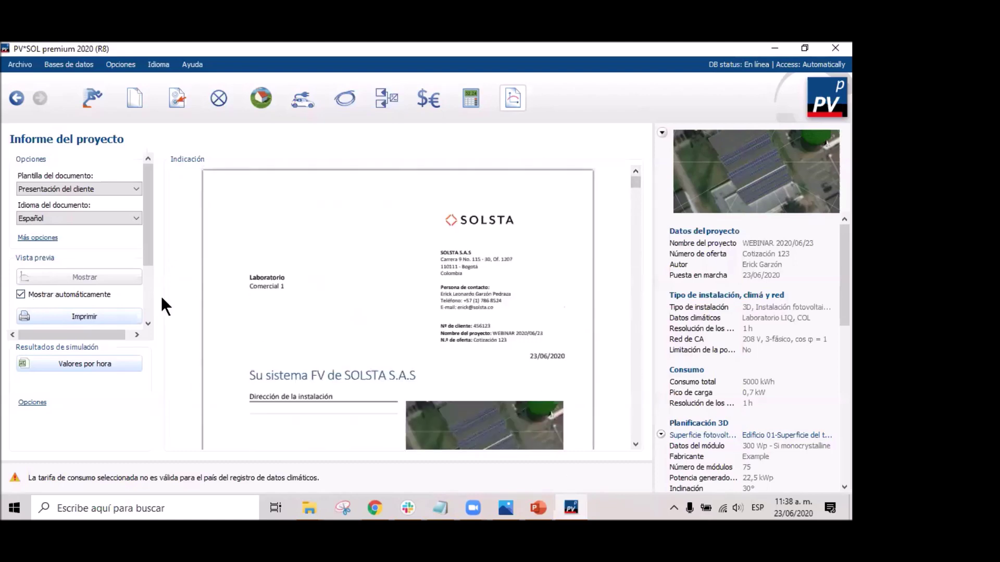
Switch the report template to Documentación.
{"action": "left_click_drag", "start_coordinate": [147, 227], "coordinate": [144, 198]}
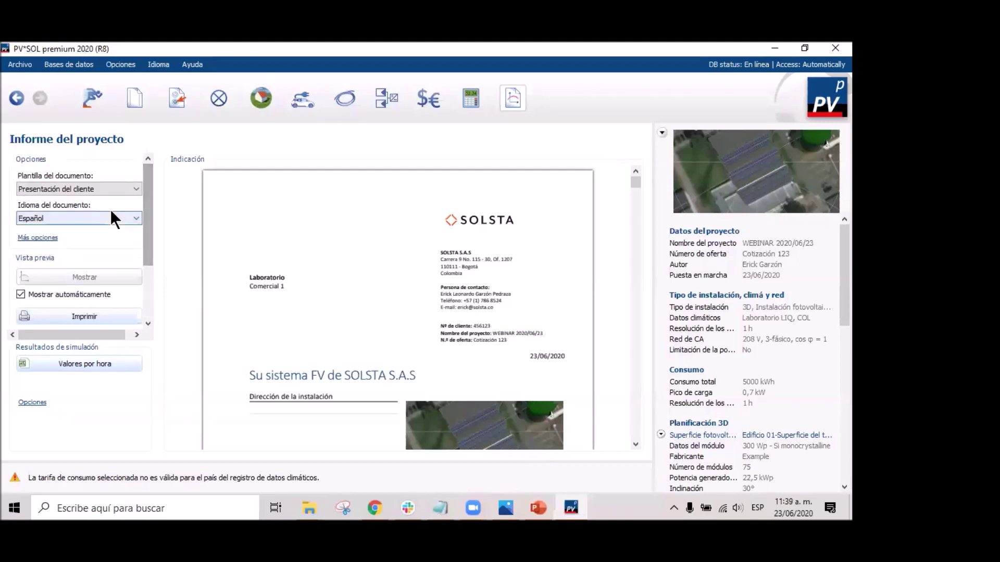
{"action": "left_click", "coordinate": [112, 188]}
{"action": "left_click", "coordinate": [76, 209]}
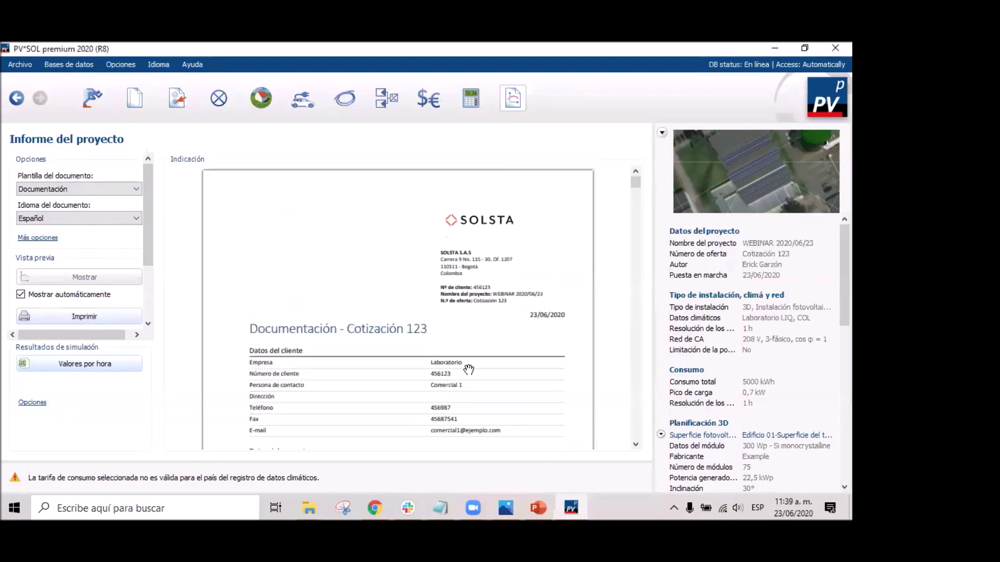
Scroll the Documentación preview through the energy-flow and monthly chart pages.
{"action": "scroll", "coordinate": [522, 321], "scroll_direction": "down", "scroll_amount": 3}
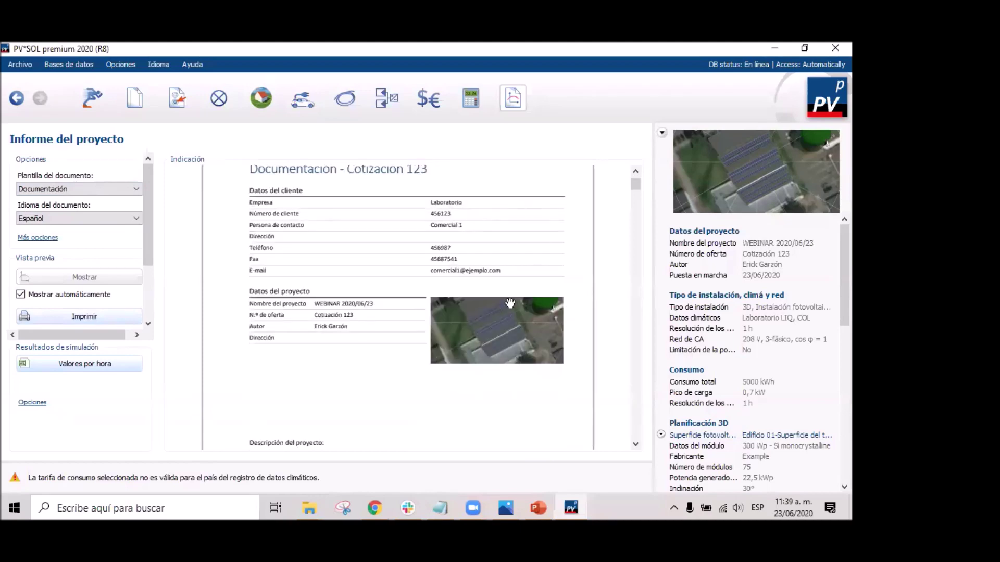
{"action": "scroll", "coordinate": [514, 300], "scroll_direction": "up", "scroll_amount": 3}
{"action": "scroll", "coordinate": [516, 299], "scroll_direction": "down", "scroll_amount": 3}
{"action": "scroll", "coordinate": [514, 360], "scroll_direction": "down", "scroll_amount": 9}
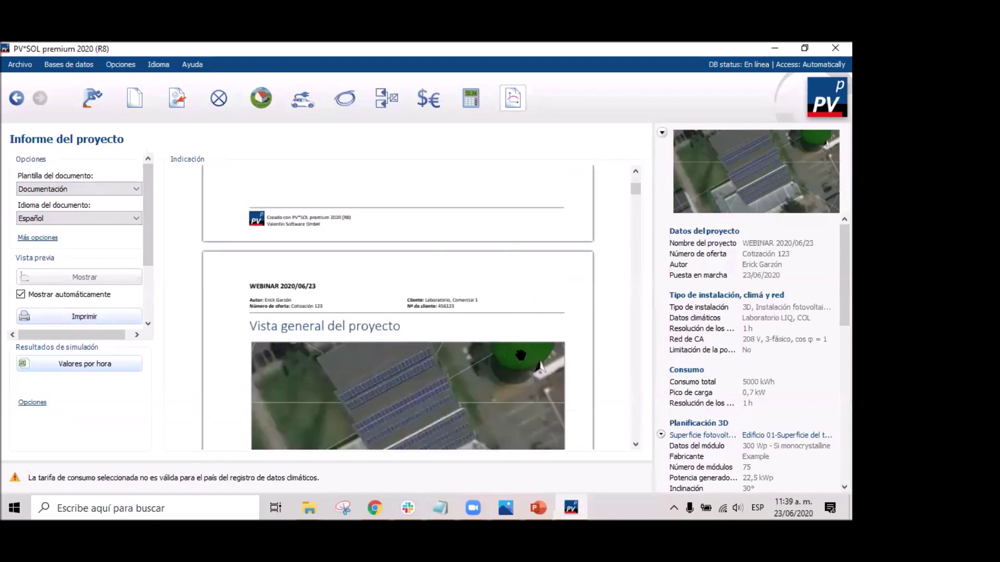
{"action": "scroll", "coordinate": [524, 355], "scroll_direction": "down", "scroll_amount": 10}
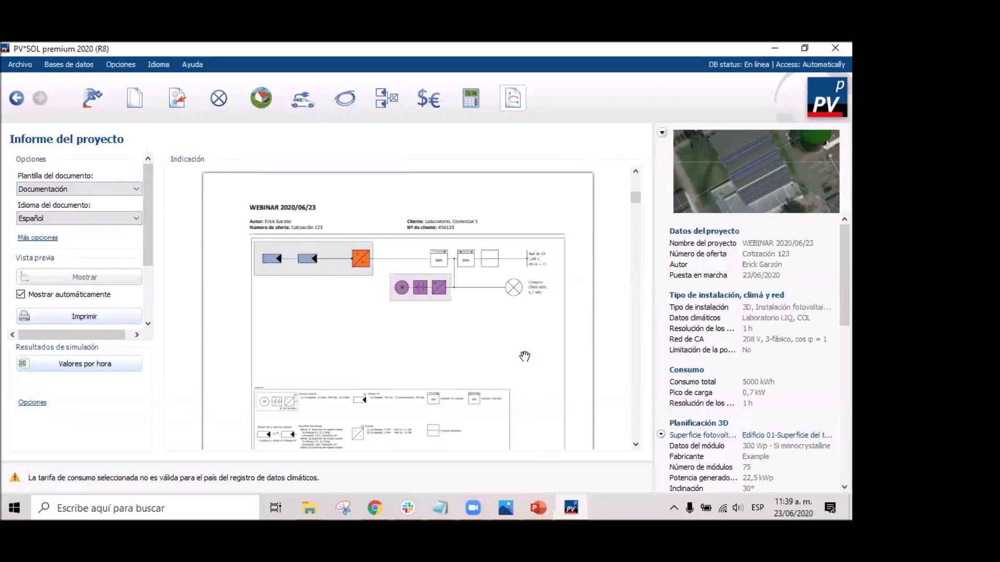
{"action": "scroll", "coordinate": [524, 356], "scroll_direction": "down", "scroll_amount": 6}
{"action": "scroll", "coordinate": [525, 356], "scroll_direction": "up", "scroll_amount": 4}
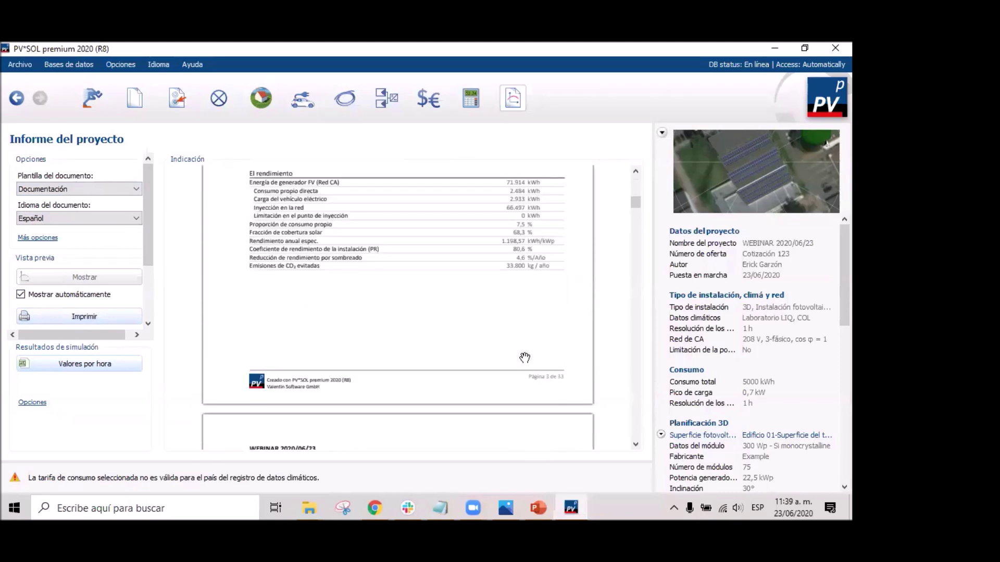
{"action": "scroll", "coordinate": [524, 357], "scroll_direction": "down", "scroll_amount": 8}
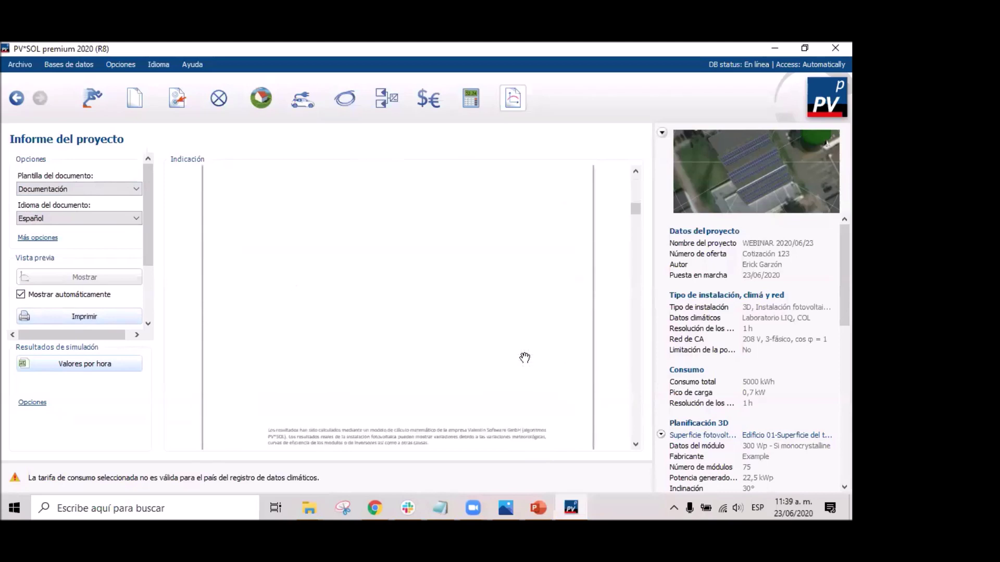
{"action": "scroll", "coordinate": [525, 359], "scroll_direction": "down", "scroll_amount": 6}
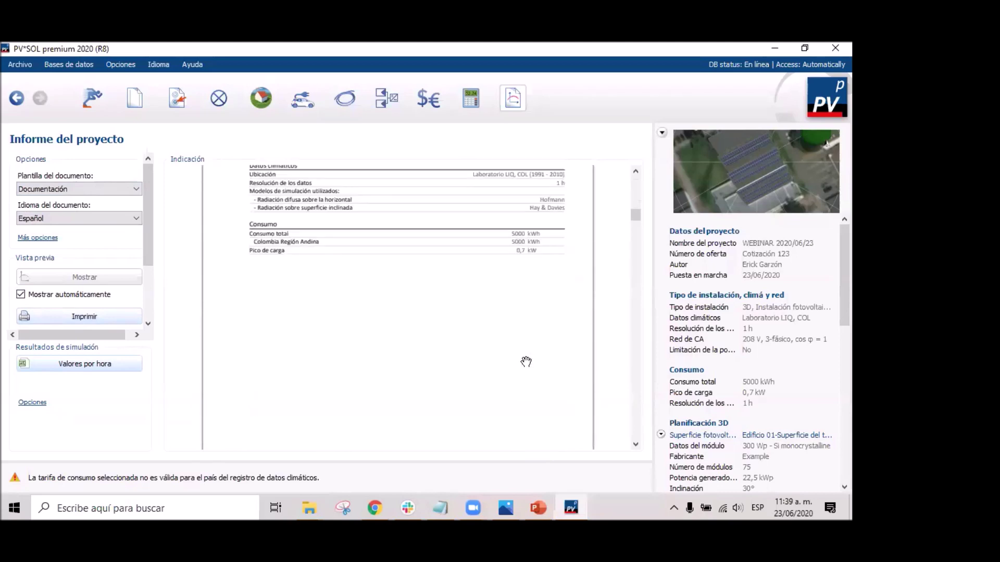
{"action": "scroll", "coordinate": [526, 361], "scroll_direction": "up", "scroll_amount": 3}
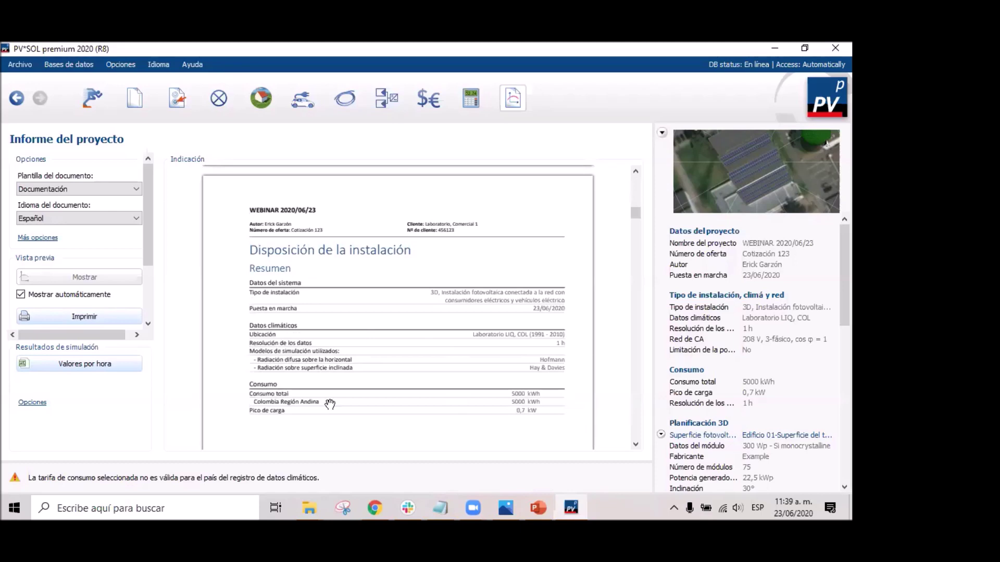
{"action": "scroll", "coordinate": [587, 374], "scroll_direction": "down", "scroll_amount": 3}
{"action": "scroll", "coordinate": [587, 374], "scroll_direction": "up", "scroll_amount": 3}
{"action": "scroll", "coordinate": [540, 345], "scroll_direction": "down", "scroll_amount": 10}
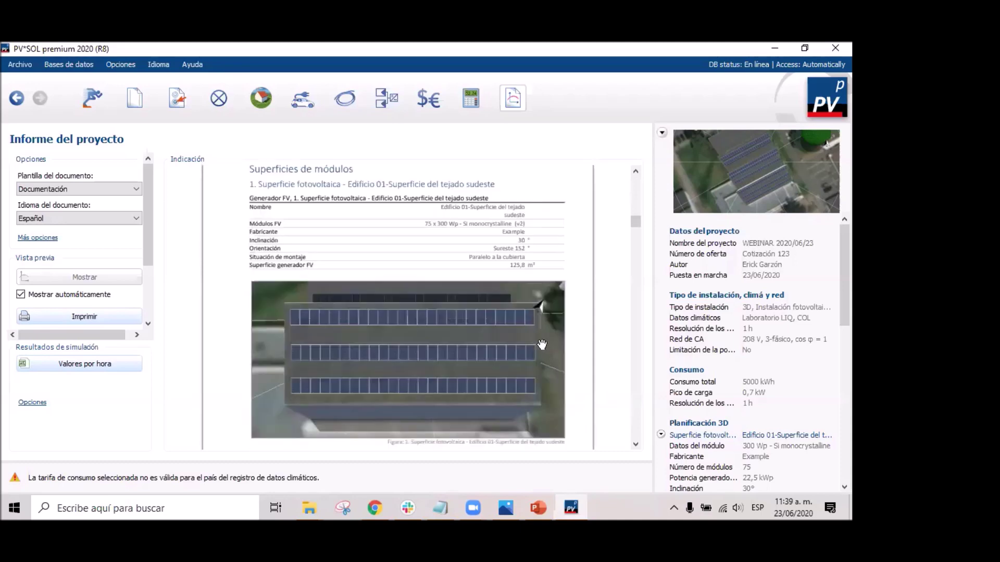
{"action": "scroll", "coordinate": [542, 344], "scroll_direction": "down", "scroll_amount": 4}
{"action": "scroll", "coordinate": [542, 345], "scroll_direction": "up", "scroll_amount": 2}
{"action": "scroll", "coordinate": [382, 306], "scroll_direction": "down", "scroll_amount": 2}
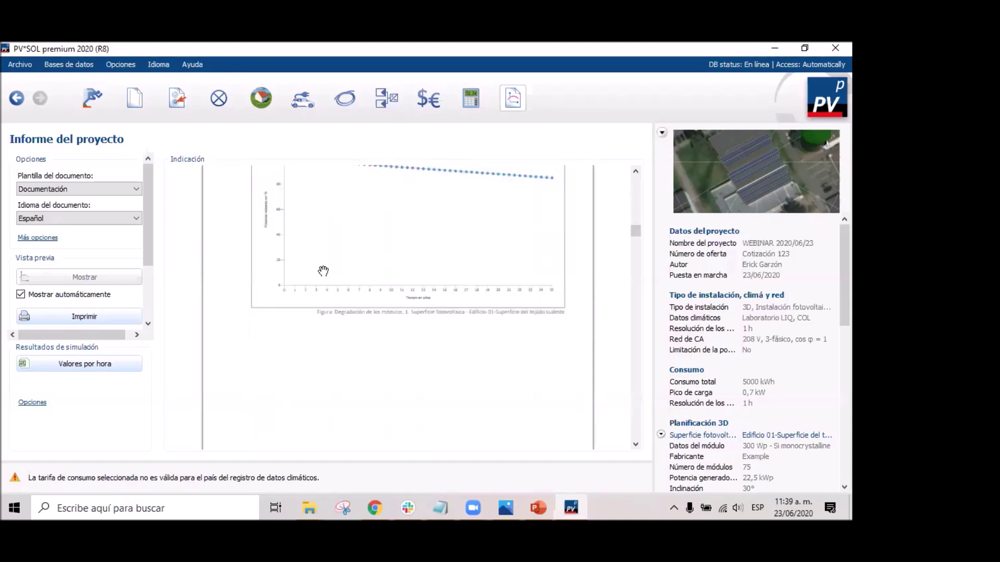
Continue scrolling to the Balance energético de instalación fotovoltaica page.
{"action": "scroll", "coordinate": [302, 250], "scroll_direction": "up", "scroll_amount": 3}
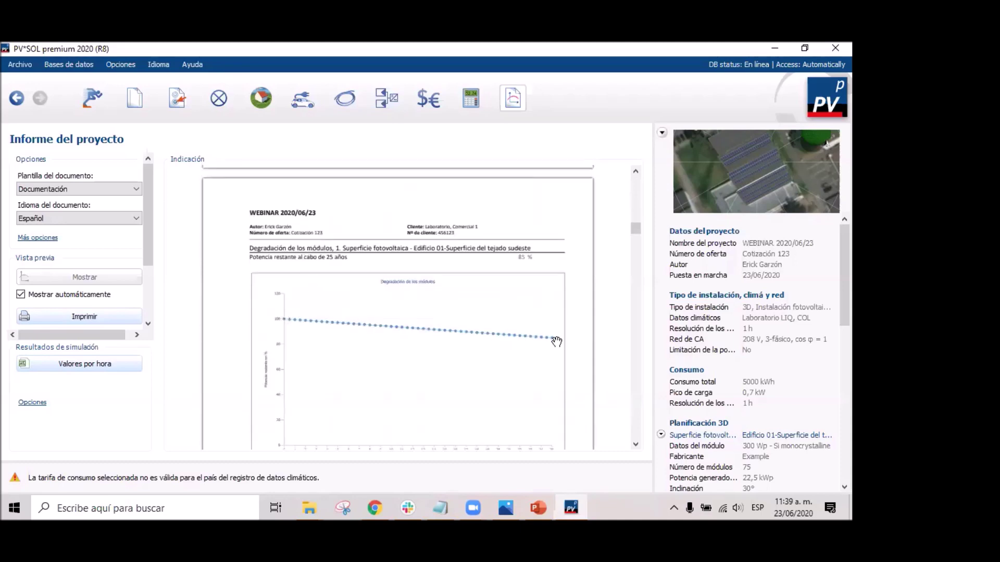
{"action": "scroll", "coordinate": [558, 341], "scroll_direction": "down", "scroll_amount": 10}
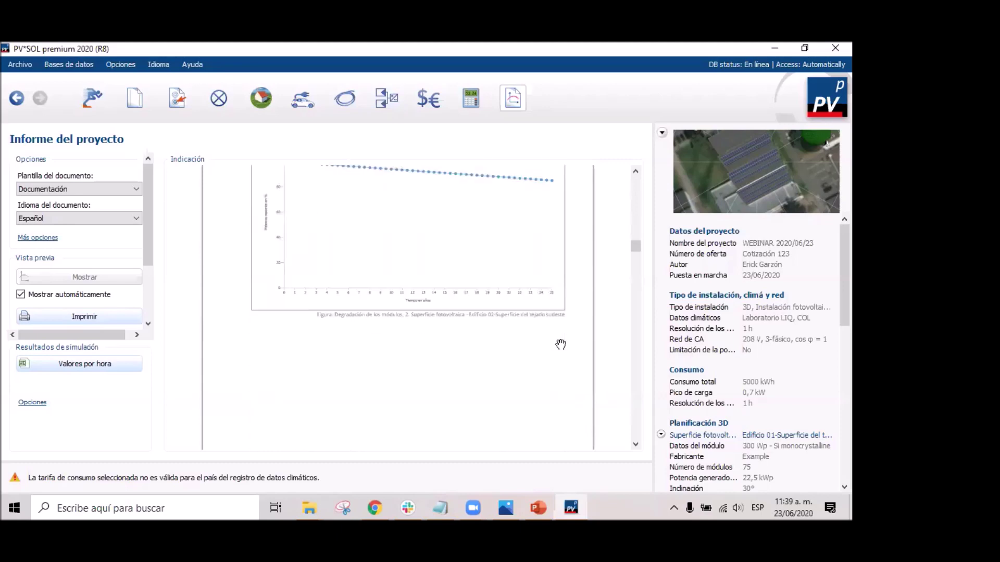
{"action": "scroll", "coordinate": [560, 343], "scroll_direction": "down", "scroll_amount": 6}
{"action": "scroll", "coordinate": [560, 344], "scroll_direction": "up", "scroll_amount": 3}
{"action": "scroll", "coordinate": [561, 345], "scroll_direction": "down", "scroll_amount": 3}
{"action": "scroll", "coordinate": [560, 347], "scroll_direction": "down", "scroll_amount": 4}
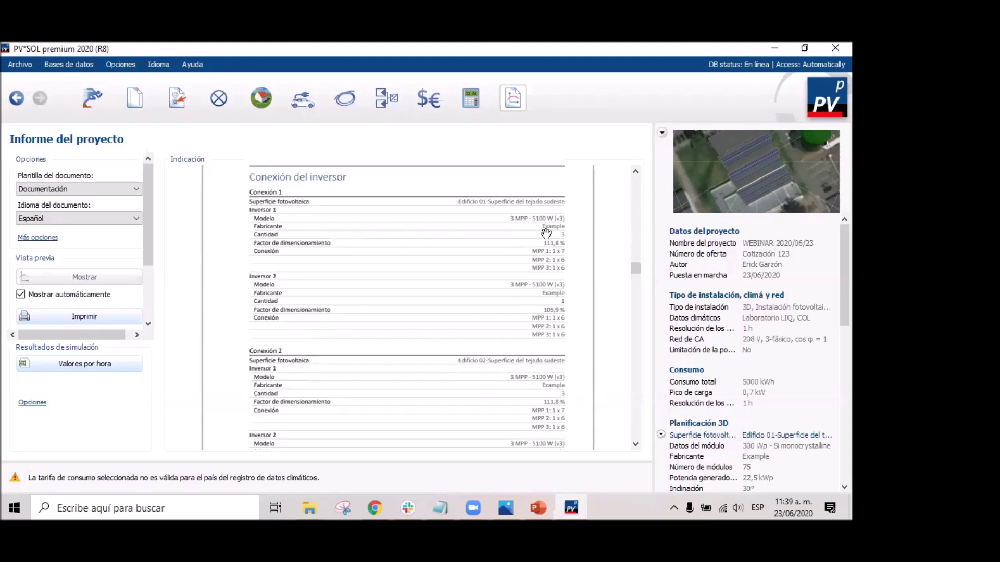
{"action": "scroll", "coordinate": [547, 244], "scroll_direction": "down", "scroll_amount": 6}
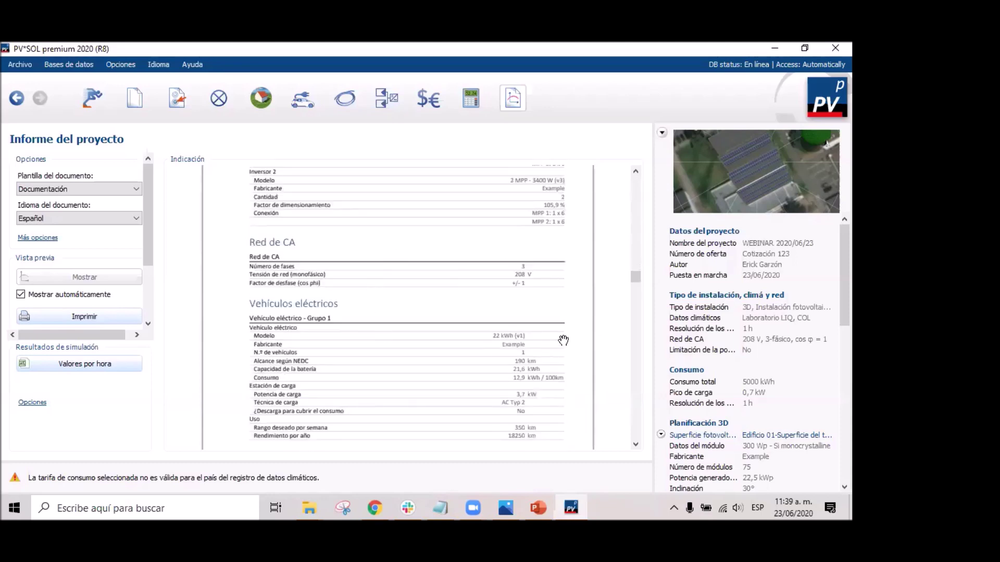
{"action": "scroll", "coordinate": [521, 312], "scroll_direction": "up", "scroll_amount": 3}
{"action": "scroll", "coordinate": [500, 297], "scroll_direction": "down", "scroll_amount": 6}
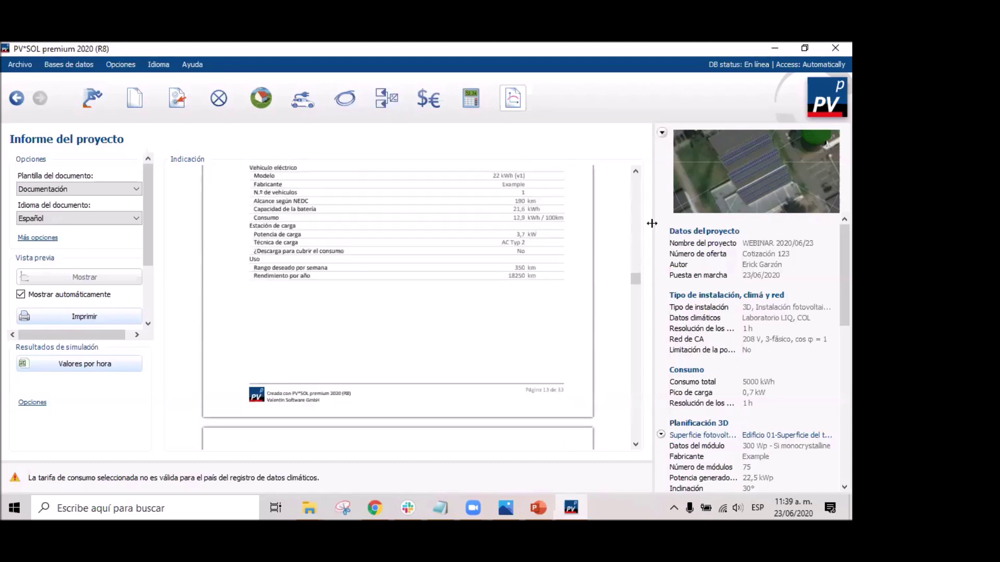
{"action": "scroll", "coordinate": [624, 240], "scroll_direction": "up", "scroll_amount": 3}
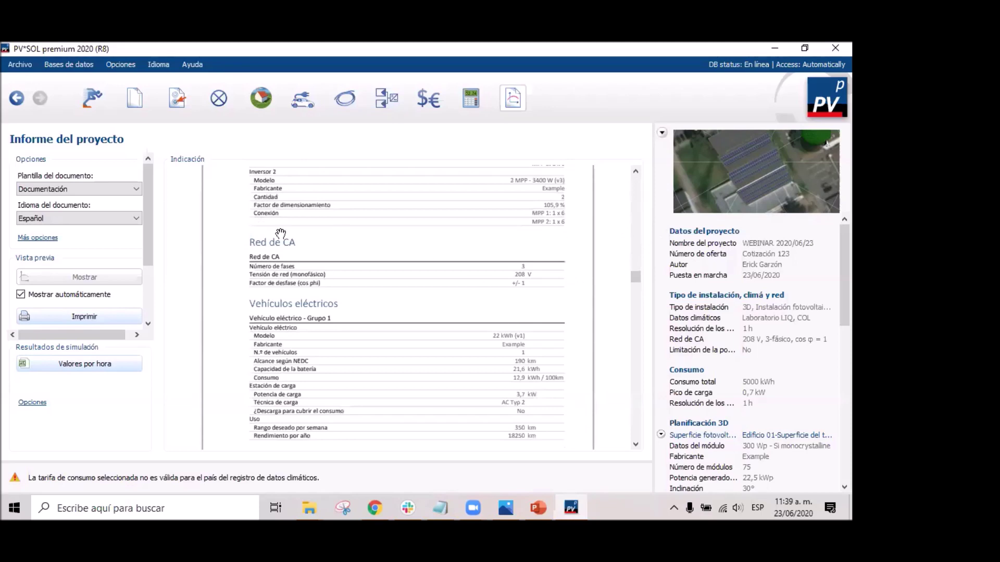
{"action": "scroll", "coordinate": [520, 320], "scroll_direction": "down", "scroll_amount": 10}
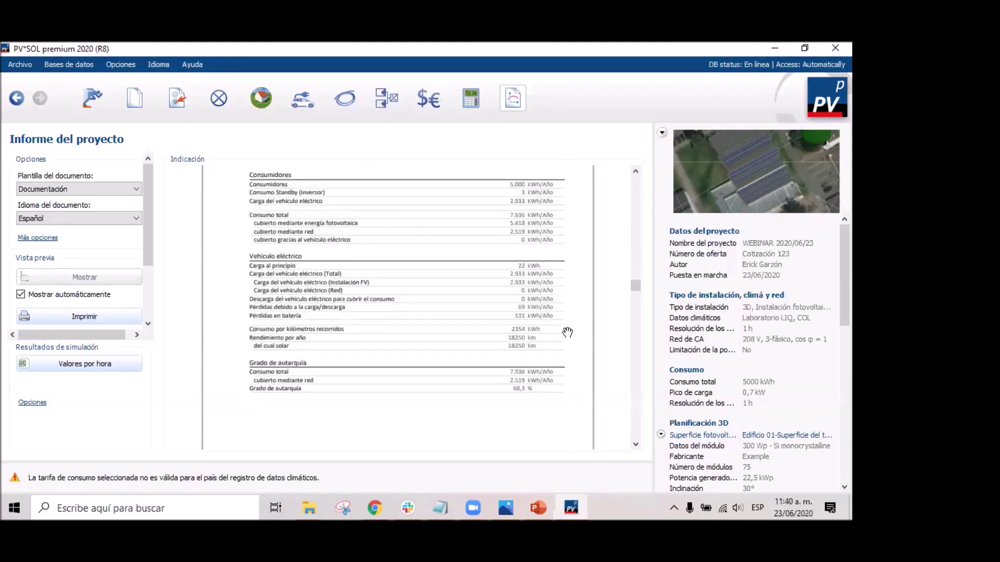
{"action": "scroll", "coordinate": [547, 355], "scroll_direction": "up", "scroll_amount": 2}
{"action": "scroll", "coordinate": [521, 312], "scroll_direction": "down", "scroll_amount": 12}
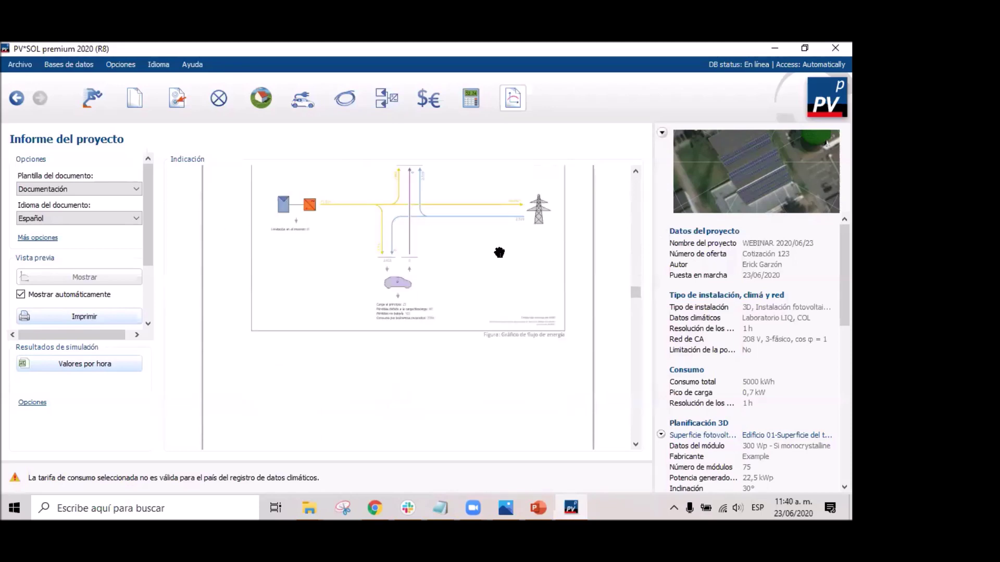
{"action": "scroll", "coordinate": [508, 294], "scroll_direction": "up", "scroll_amount": 3}
{"action": "scroll", "coordinate": [446, 265], "scroll_direction": "down", "scroll_amount": 10}
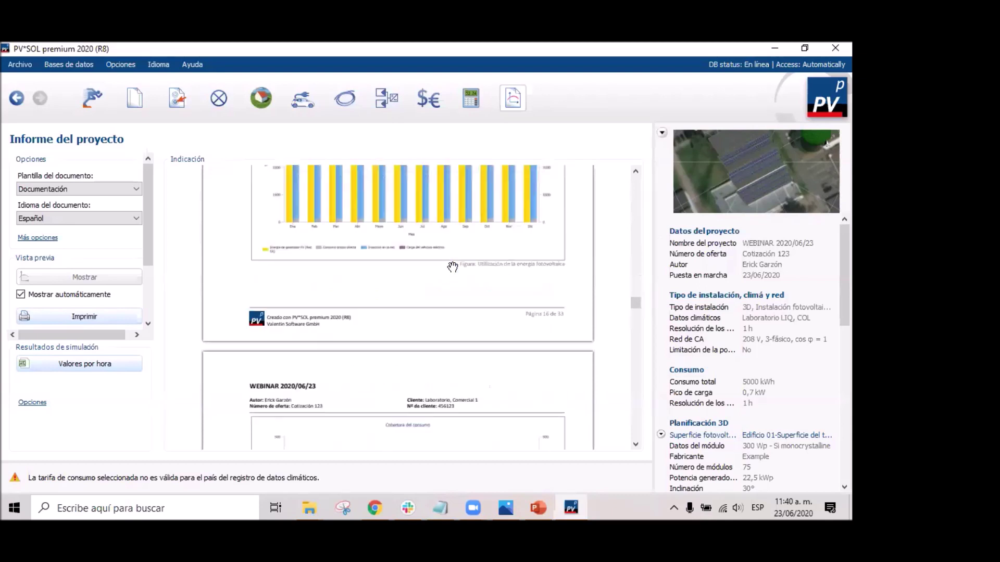
{"action": "scroll", "coordinate": [453, 273], "scroll_direction": "down", "scroll_amount": 5}
{"action": "scroll", "coordinate": [447, 282], "scroll_direction": "down", "scroll_amount": 3}
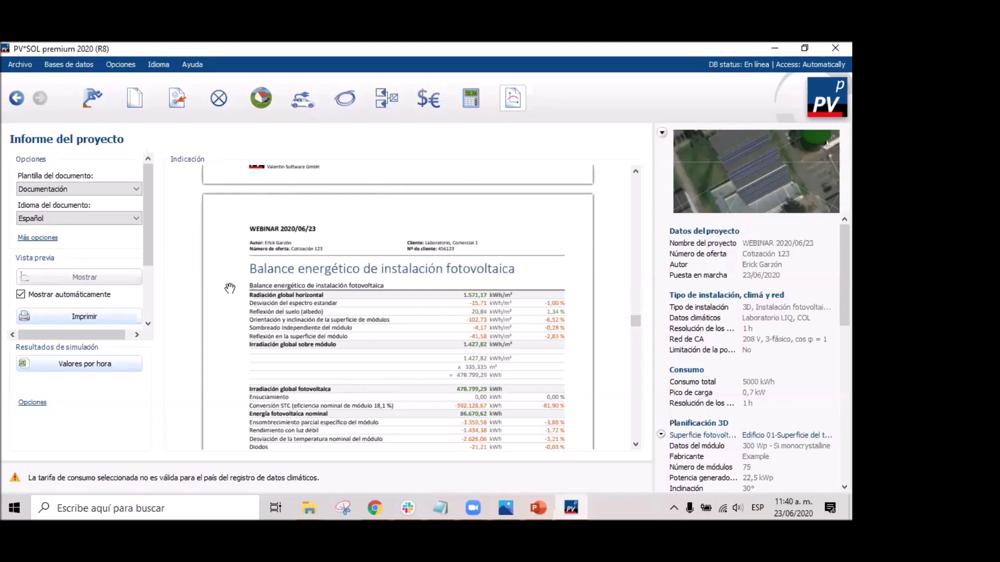
Scroll through the profitability, cash-flow, module and inverter datasheet pages to Planes y lista de piezas.
{"action": "scroll", "coordinate": [469, 232], "scroll_direction": "down", "scroll_amount": 15}
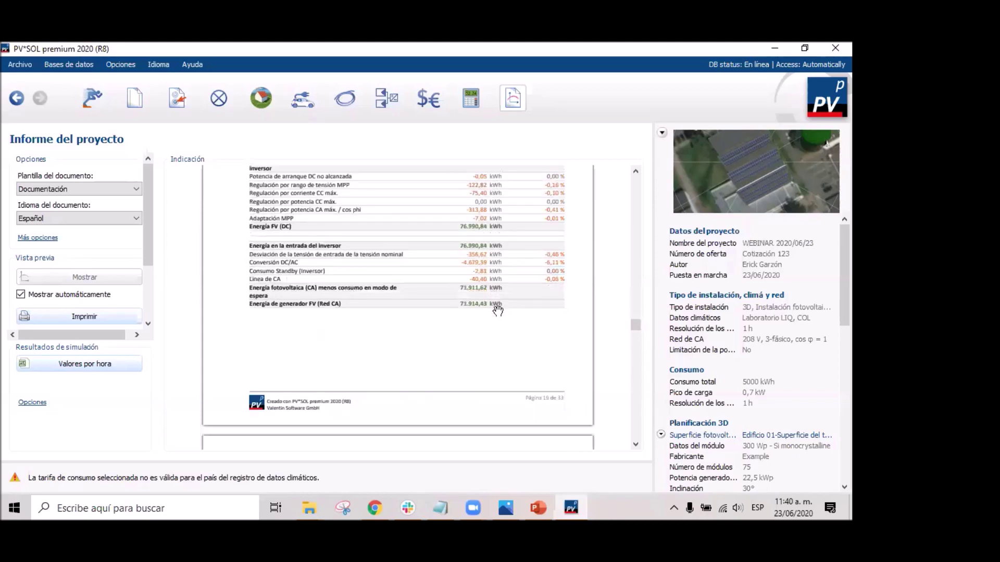
{"action": "scroll", "coordinate": [501, 301], "scroll_direction": "down", "scroll_amount": 12}
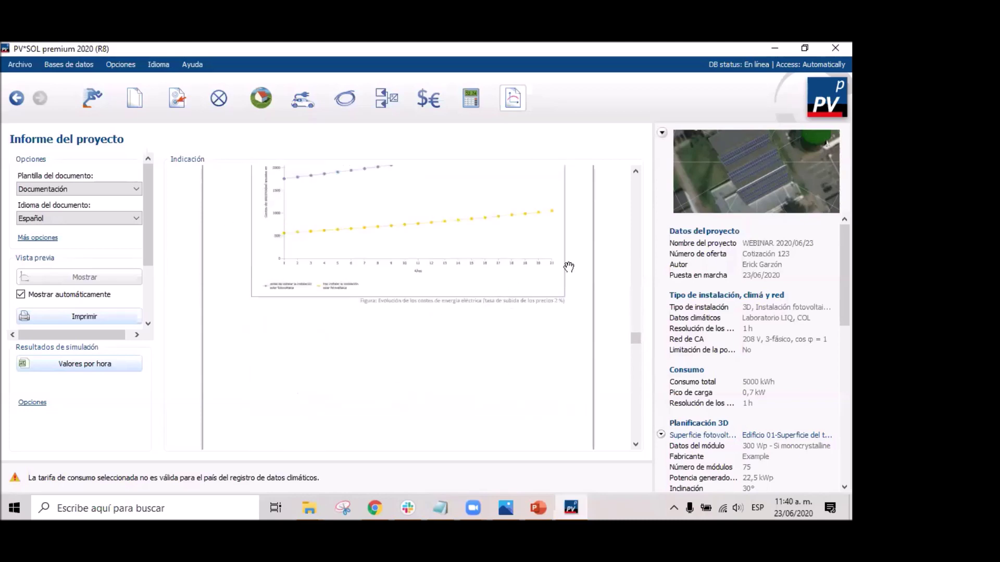
{"action": "scroll", "coordinate": [490, 294], "scroll_direction": "down", "scroll_amount": 12}
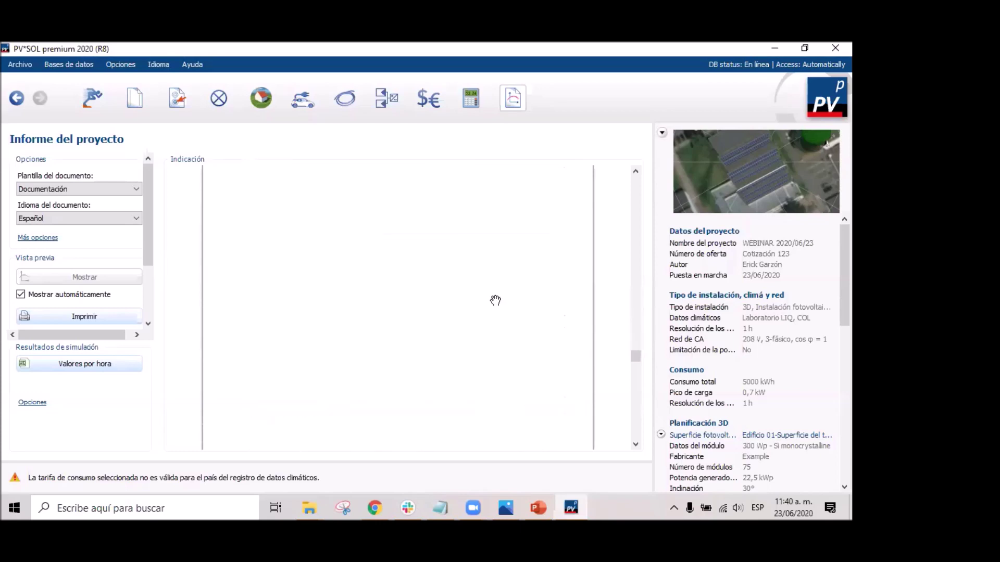
{"action": "scroll", "coordinate": [501, 286], "scroll_direction": "up", "scroll_amount": 4}
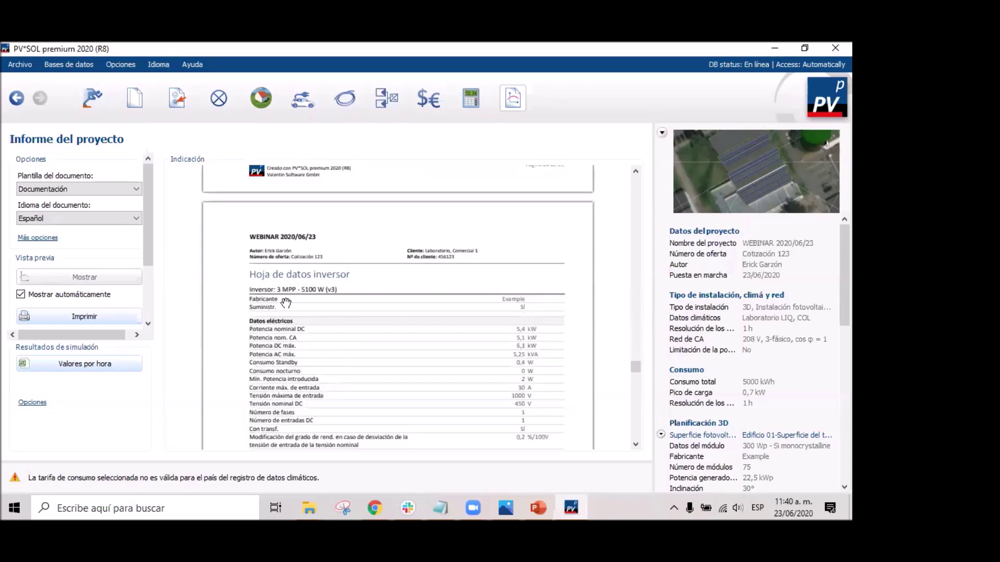
{"action": "scroll", "coordinate": [369, 280], "scroll_direction": "down", "scroll_amount": 6}
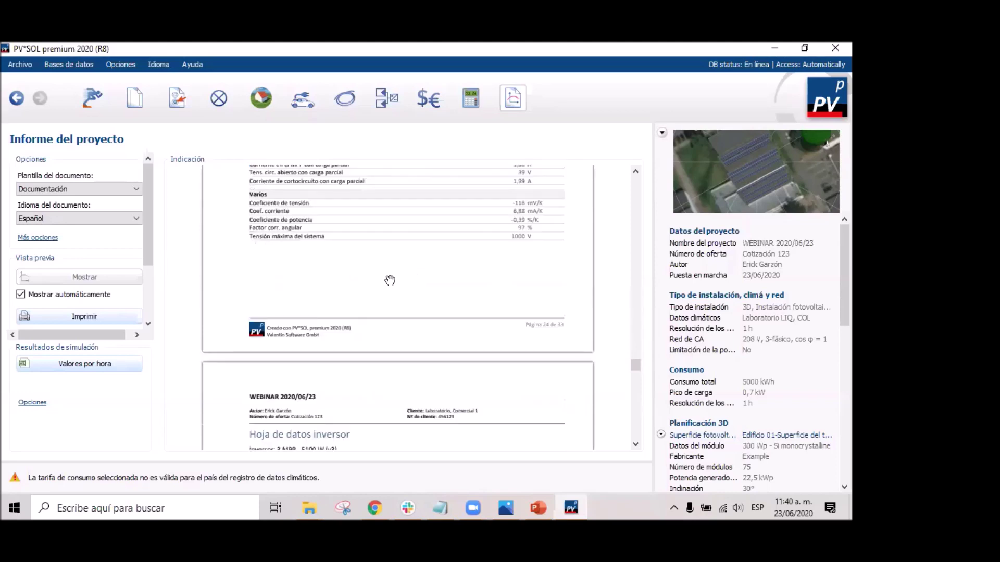
{"action": "scroll", "coordinate": [410, 272], "scroll_direction": "up", "scroll_amount": 2}
{"action": "scroll", "coordinate": [406, 269], "scroll_direction": "down", "scroll_amount": 2}
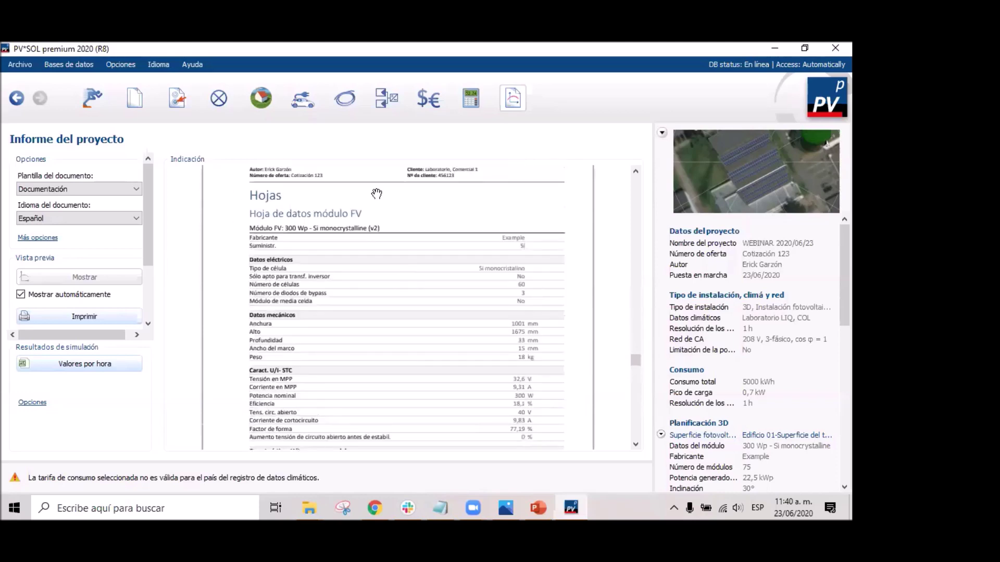
{"action": "scroll", "coordinate": [538, 369], "scroll_direction": "down", "scroll_amount": 5}
{"action": "scroll", "coordinate": [231, 286], "scroll_direction": "down", "scroll_amount": 2}
{"action": "scroll", "coordinate": [357, 301], "scroll_direction": "up", "scroll_amount": 5}
{"action": "scroll", "coordinate": [282, 271], "scroll_direction": "down", "scroll_amount": 3}
{"action": "scroll", "coordinate": [527, 317], "scroll_direction": "down", "scroll_amount": 6}
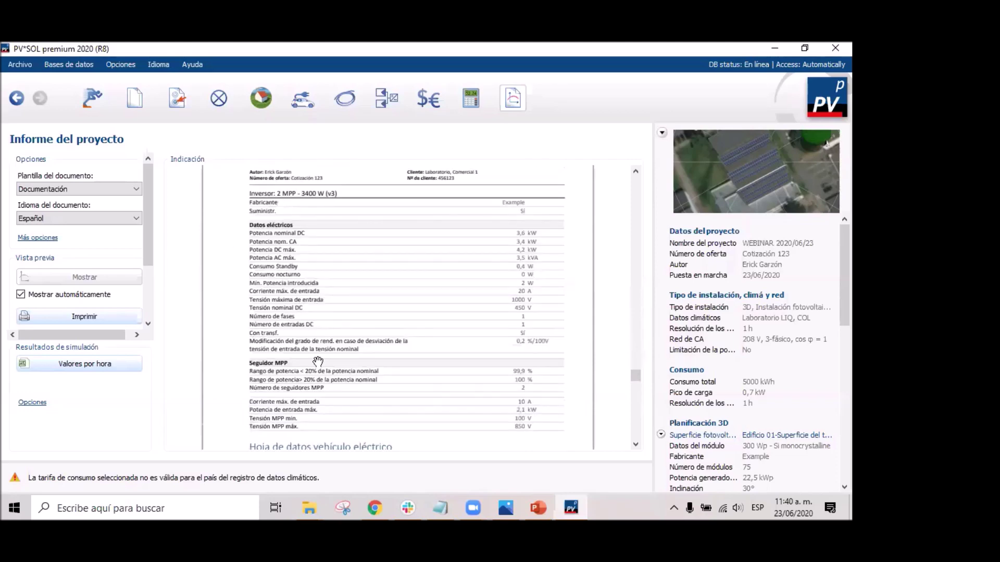
{"action": "scroll", "coordinate": [478, 271], "scroll_direction": "down", "scroll_amount": 10}
{"action": "scroll", "coordinate": [491, 314], "scroll_direction": "down", "scroll_amount": 6}
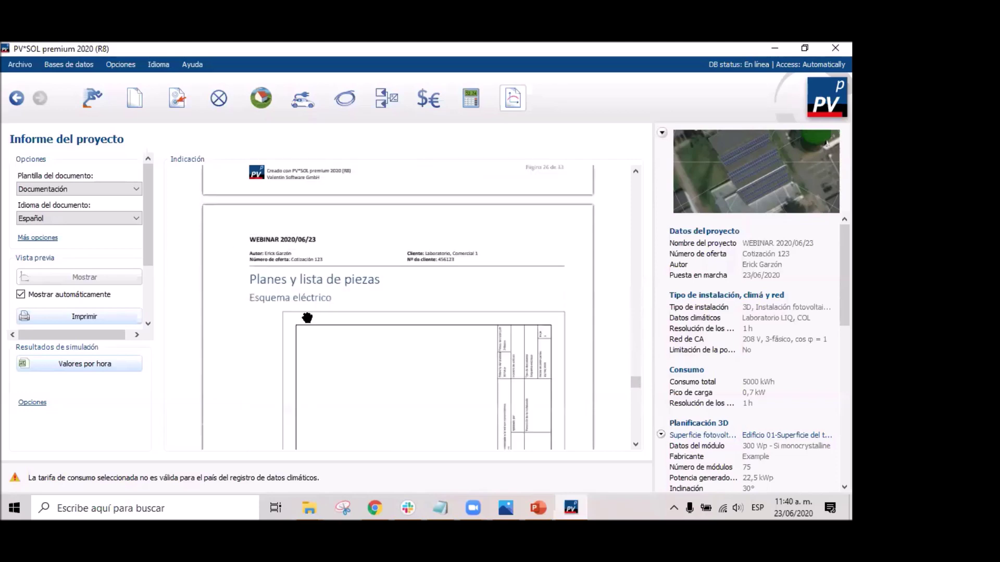
Pan across the inverter wiring schematic to inspect its connections.
{"action": "scroll", "coordinate": [449, 323], "scroll_direction": "down", "scroll_amount": 3}
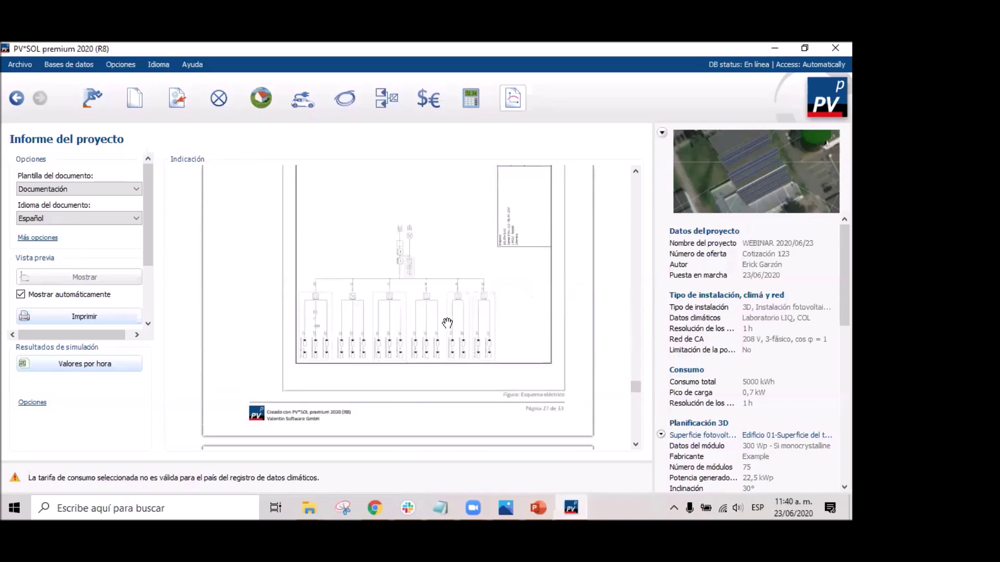
{"action": "scroll", "coordinate": [448, 323], "scroll_direction": "down", "scroll_amount": 3}
{"action": "scroll", "coordinate": [414, 319], "scroll_direction": "up", "scroll_amount": 3}
{"action": "scroll", "coordinate": [323, 318], "scroll_direction": "up", "scroll_amount": 4, "text": "ctrl"}
{"action": "scroll", "coordinate": [367, 347], "scroll_direction": "up", "scroll_amount": 3}
{"action": "scroll", "coordinate": [389, 349], "scroll_direction": "up", "scroll_amount": 5}
{"action": "scroll", "coordinate": [392, 355], "scroll_direction": "down", "scroll_amount": 3}
{"action": "left_click_drag", "start_coordinate": [408, 361], "coordinate": [342, 244]}
{"action": "left_click_drag", "start_coordinate": [431, 311], "coordinate": [338, 192]}
{"action": "left_click_drag", "start_coordinate": [326, 353], "coordinate": [557, 214]}
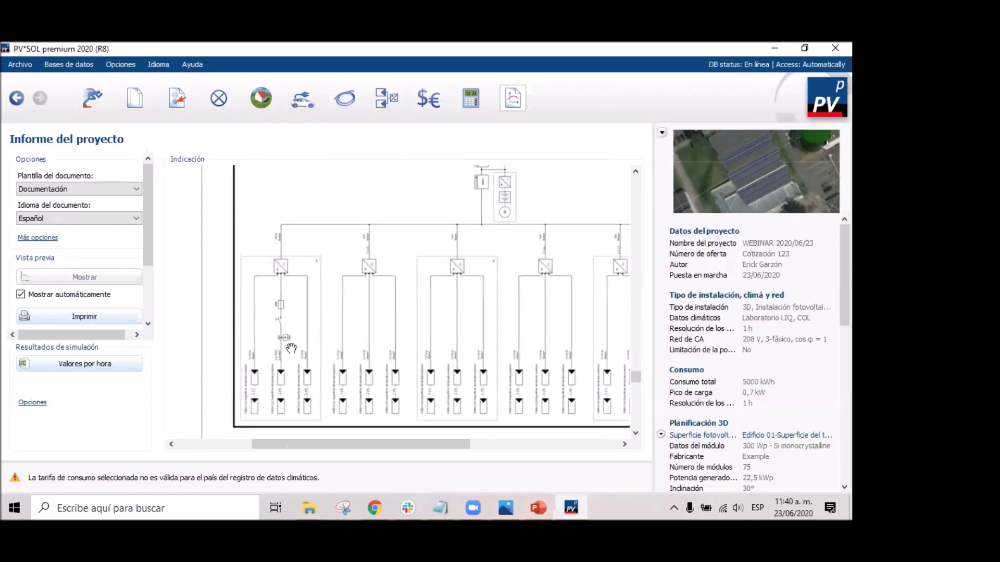
{"action": "left_click_drag", "start_coordinate": [426, 304], "coordinate": [398, 290]}
Scroll through the dimension and line plans to the parts list: 200 300 Wp modules, 12 inverters.
{"action": "scroll", "coordinate": [403, 312], "scroll_direction": "down", "scroll_amount": 10}
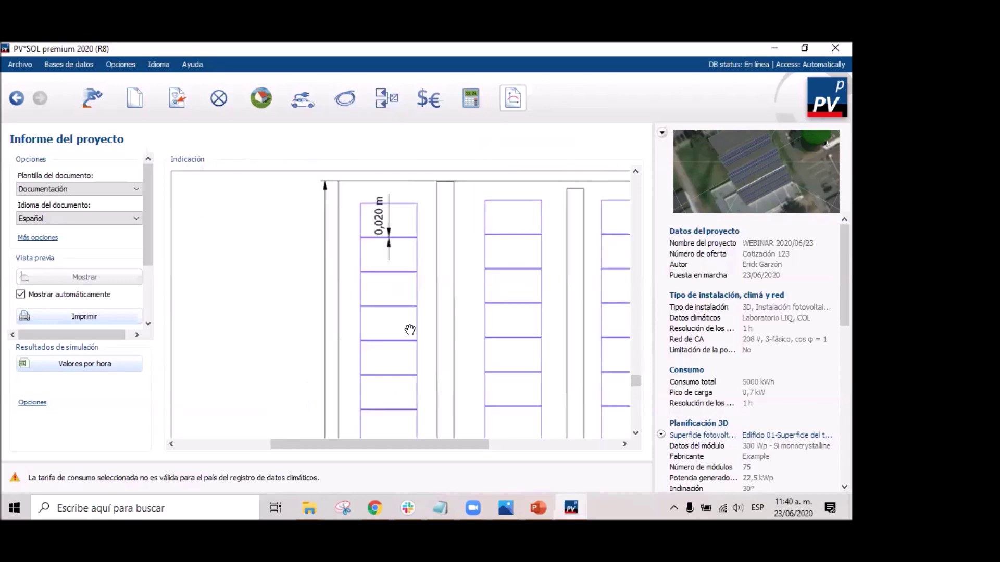
{"action": "scroll", "coordinate": [407, 335], "scroll_direction": "down", "scroll_amount": 1, "text": "ctrl"}
{"action": "scroll", "coordinate": [407, 334], "scroll_direction": "down", "scroll_amount": 12}
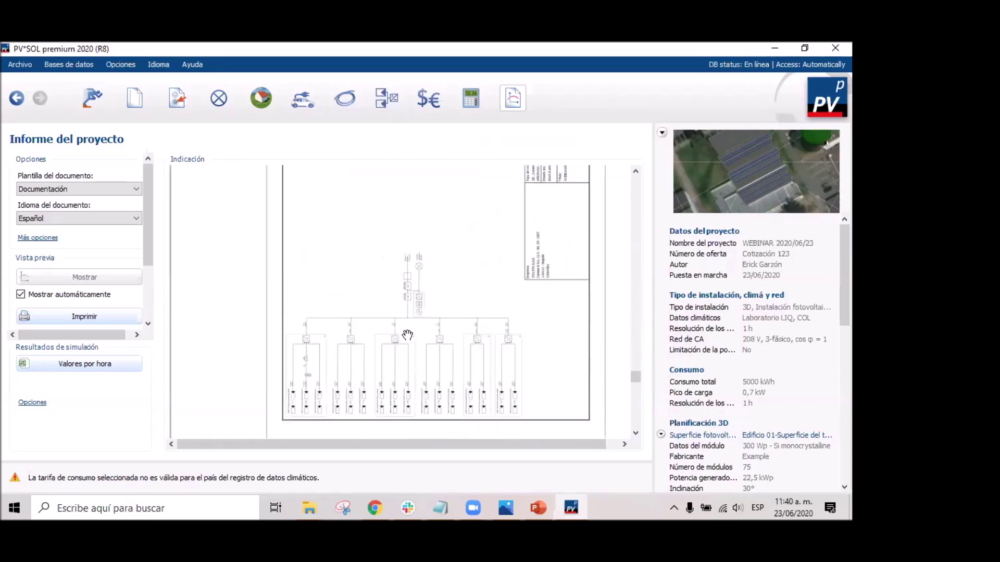
{"action": "left_click_drag", "start_coordinate": [407, 335], "coordinate": [443, 243]}
{"action": "scroll", "coordinate": [457, 300], "scroll_direction": "down", "scroll_amount": 4}
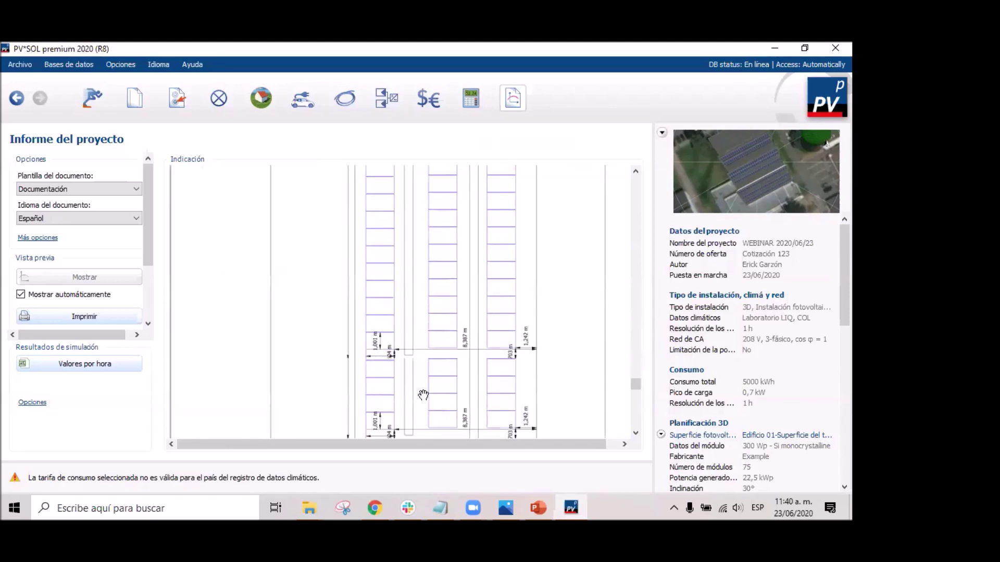
{"action": "scroll", "coordinate": [459, 276], "scroll_direction": "up", "scroll_amount": 2}
{"action": "scroll", "coordinate": [465, 263], "scroll_direction": "down", "scroll_amount": 4}
{"action": "scroll", "coordinate": [467, 271], "scroll_direction": "up", "scroll_amount": 3}
{"action": "scroll", "coordinate": [468, 276], "scroll_direction": "down", "scroll_amount": 5}
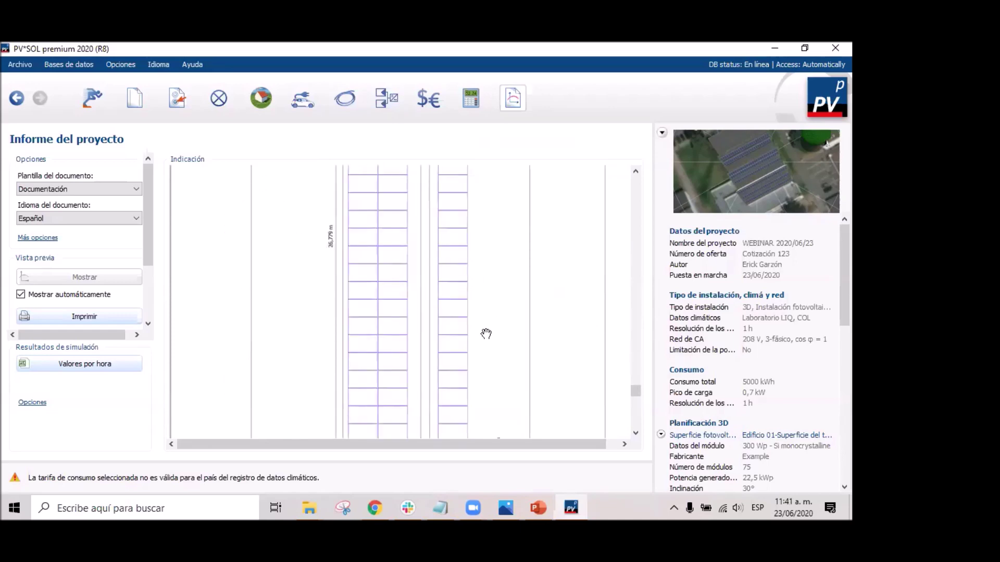
{"action": "scroll", "coordinate": [494, 242], "scroll_direction": "down", "scroll_amount": 3}
{"action": "scroll", "coordinate": [485, 316], "scroll_direction": "down", "scroll_amount": 8}
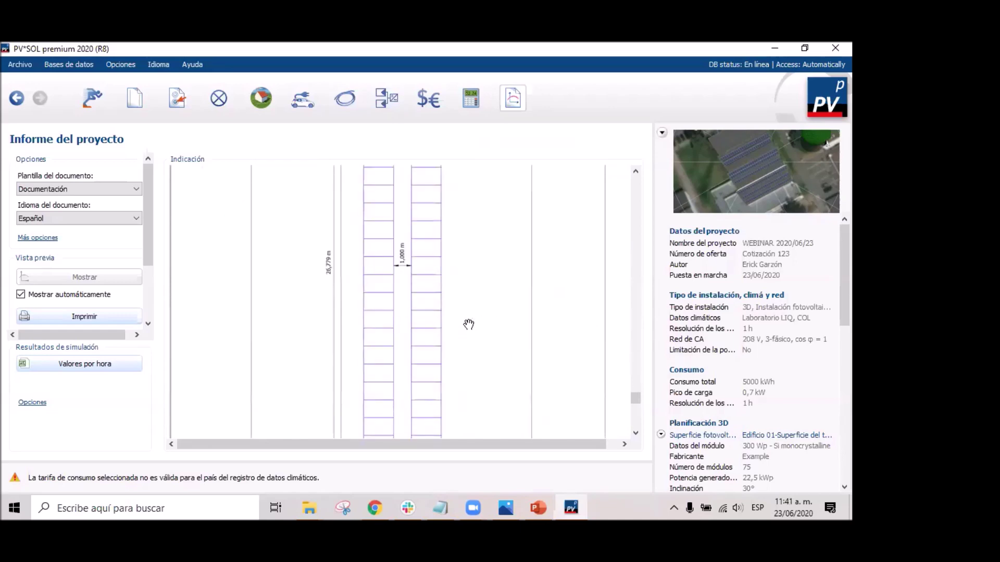
{"action": "scroll", "coordinate": [469, 327], "scroll_direction": "up", "scroll_amount": 6}
{"action": "scroll", "coordinate": [469, 327], "scroll_direction": "down", "scroll_amount": 3}
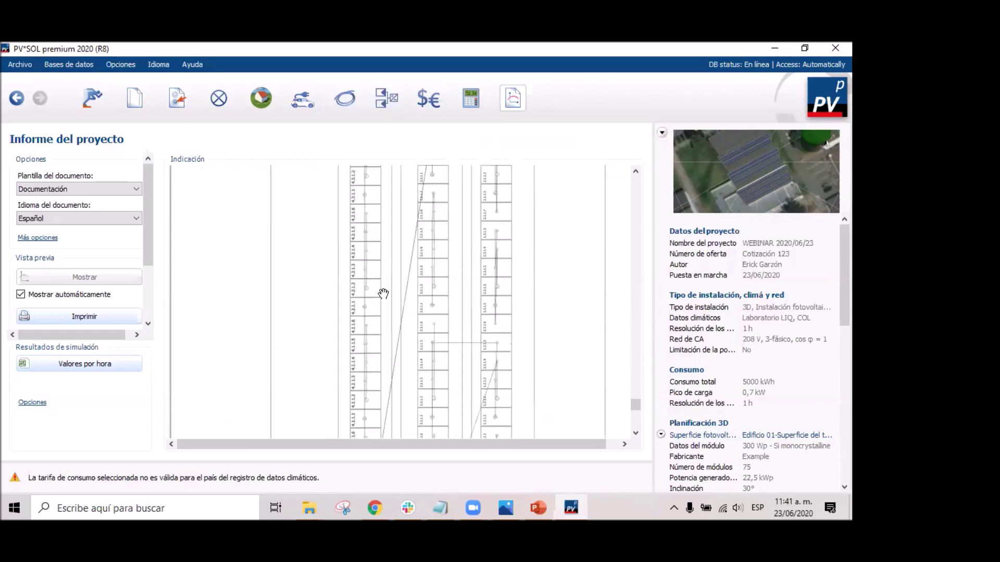
{"action": "scroll", "coordinate": [464, 297], "scroll_direction": "down", "scroll_amount": 6}
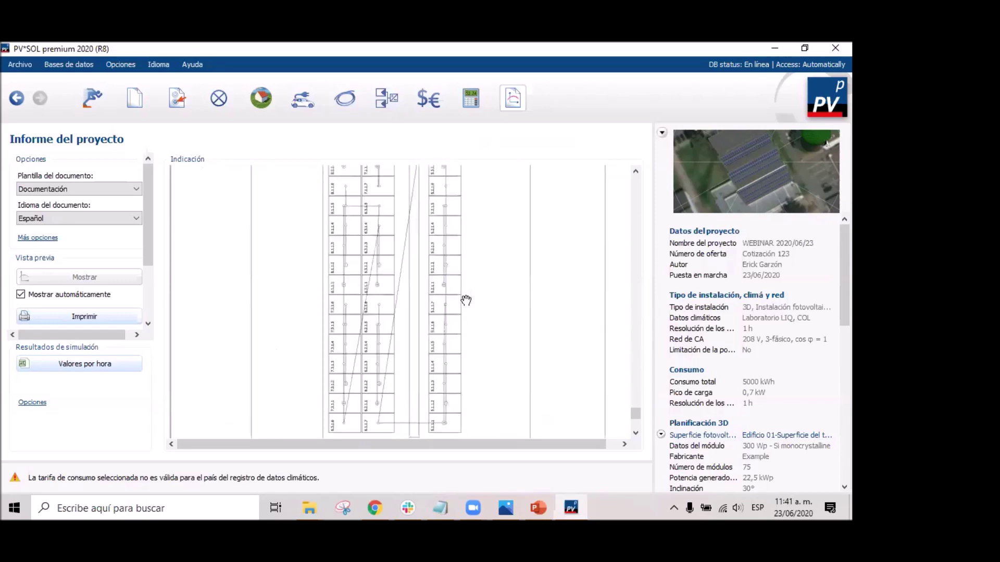
{"action": "scroll", "coordinate": [469, 281], "scroll_direction": "up", "scroll_amount": 3}
{"action": "scroll", "coordinate": [404, 241], "scroll_direction": "down", "scroll_amount": 5}
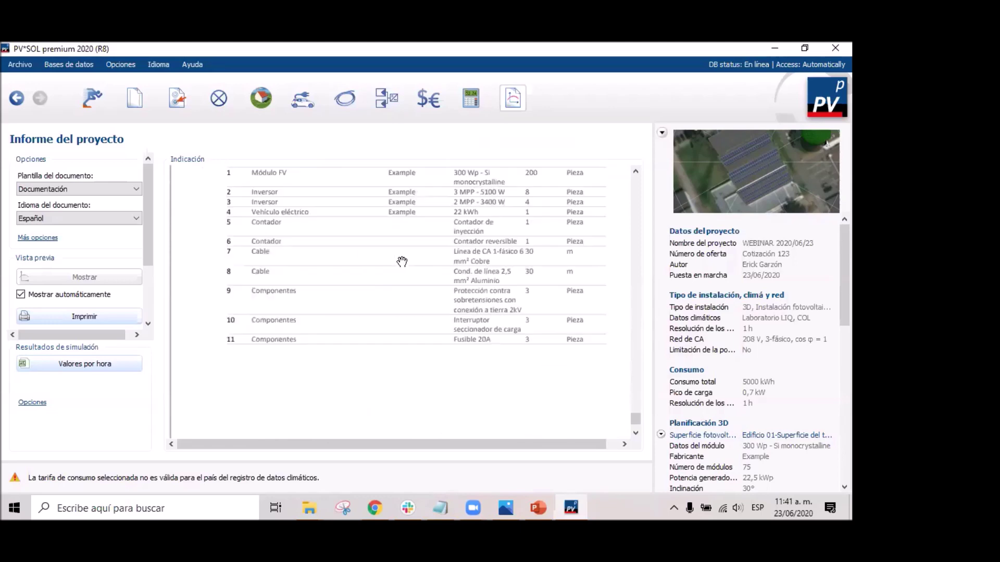
{"action": "scroll", "coordinate": [406, 263], "scroll_direction": "up", "scroll_amount": 5}
{"action": "scroll", "coordinate": [408, 266], "scroll_direction": "down", "scroll_amount": 5}
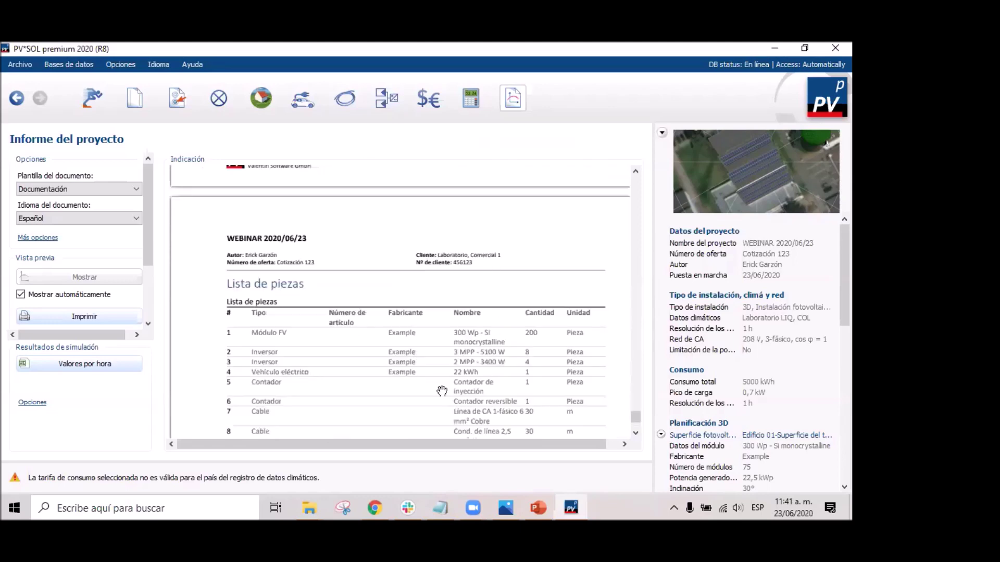
{"action": "scroll", "coordinate": [442, 391], "scroll_direction": "down", "scroll_amount": 5}
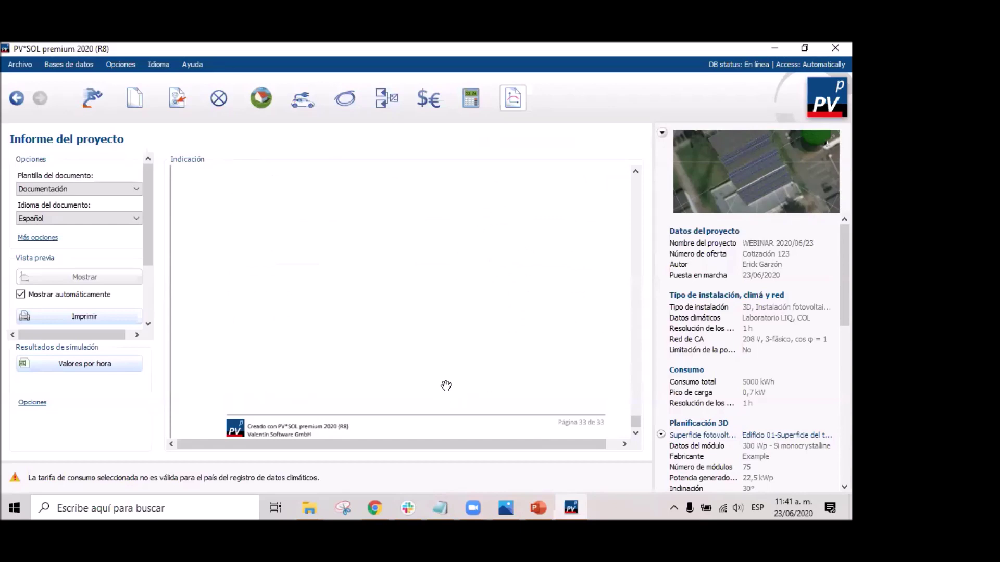
Visit 3D planning and the report view, then display Datos de contacto SOLSTA.jpeg in Photos.
{"action": "left_click", "coordinate": [273, 84]}
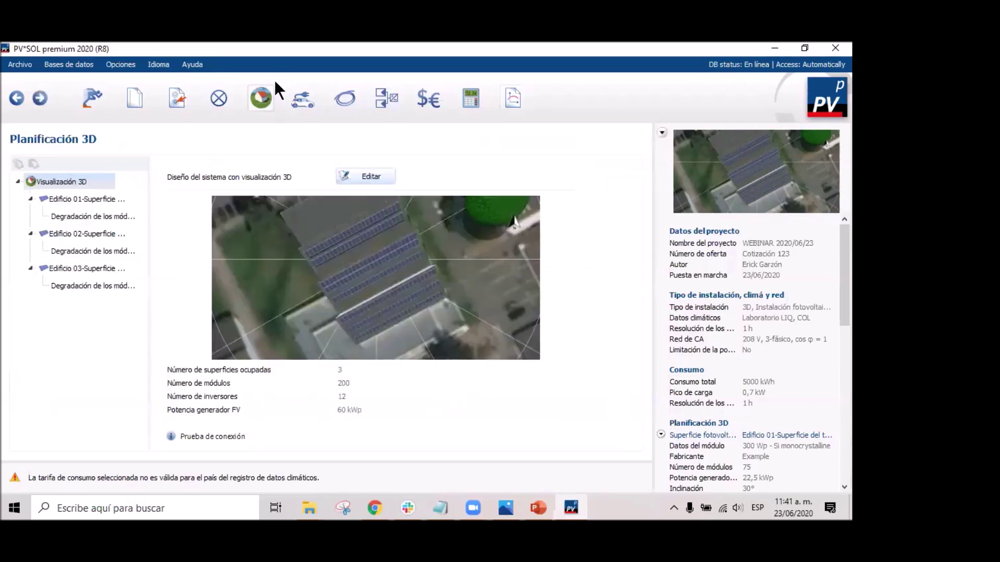
{"action": "left_click", "coordinate": [515, 101]}
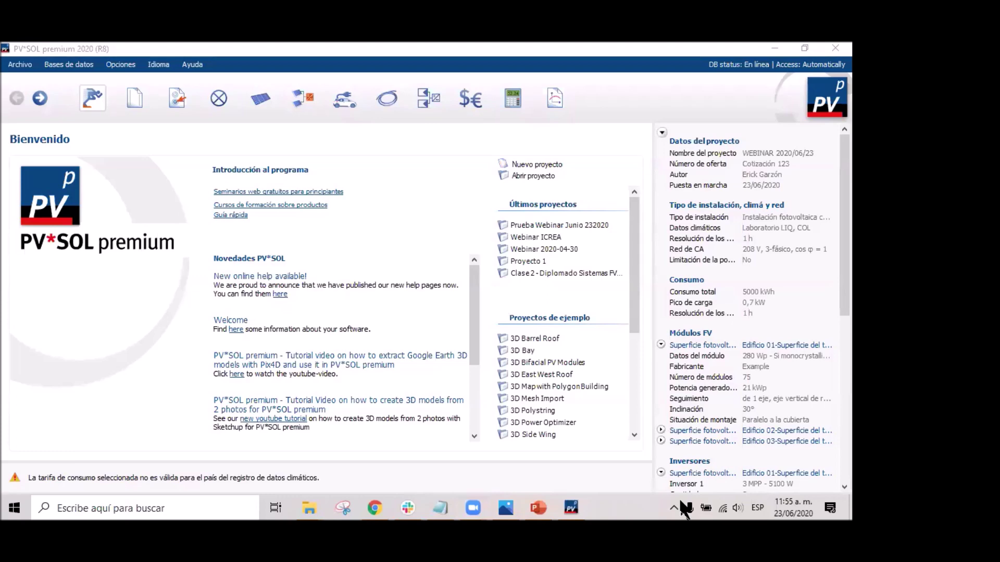
{"action": "left_click", "coordinate": [503, 508]}
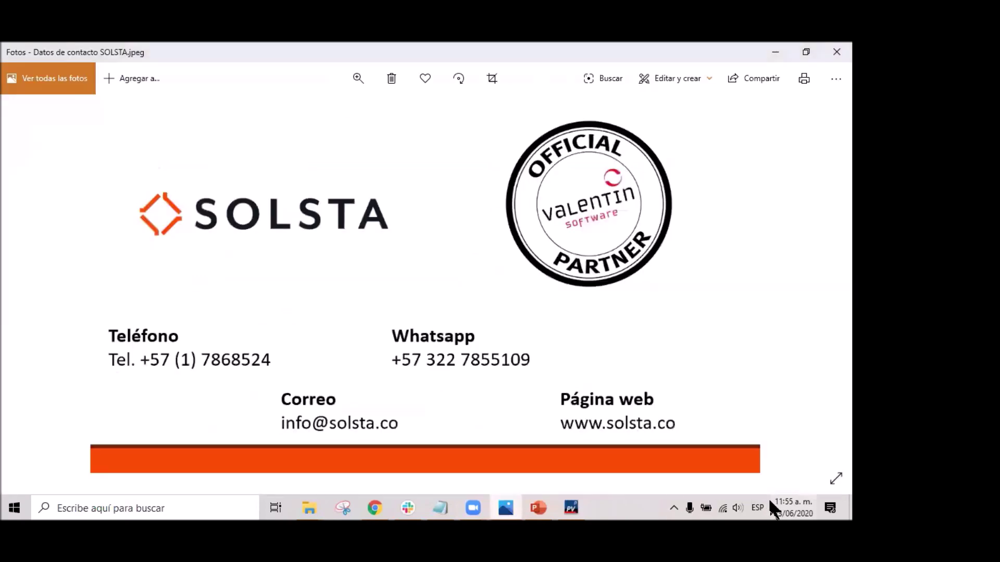